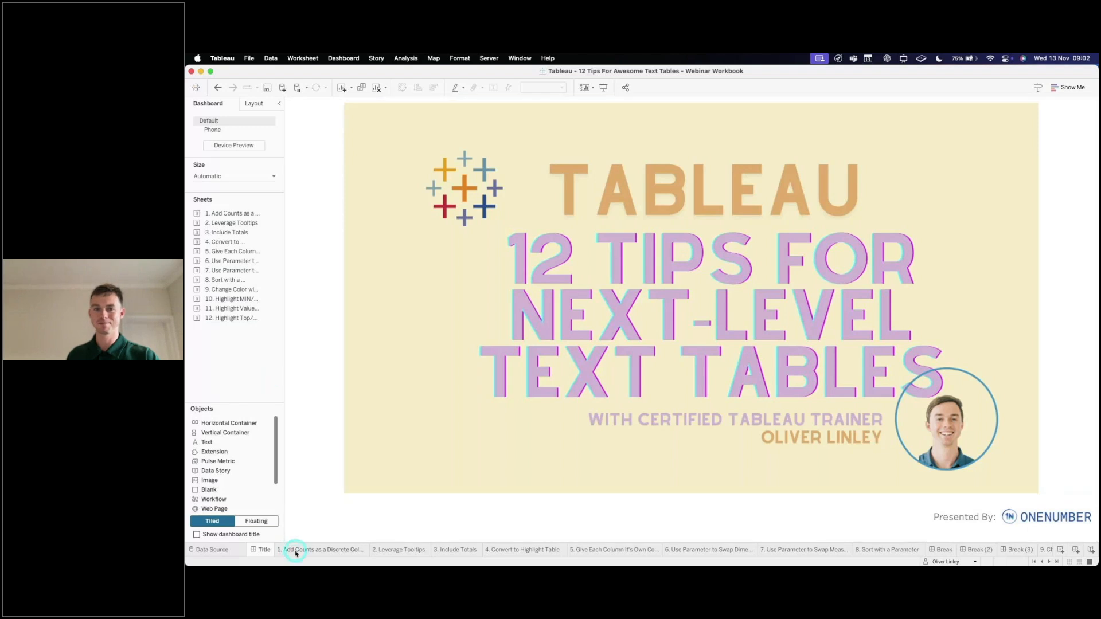
Open the worksheet "1. Add Counts as a Discrete Column"
mouse_move(296, 551)
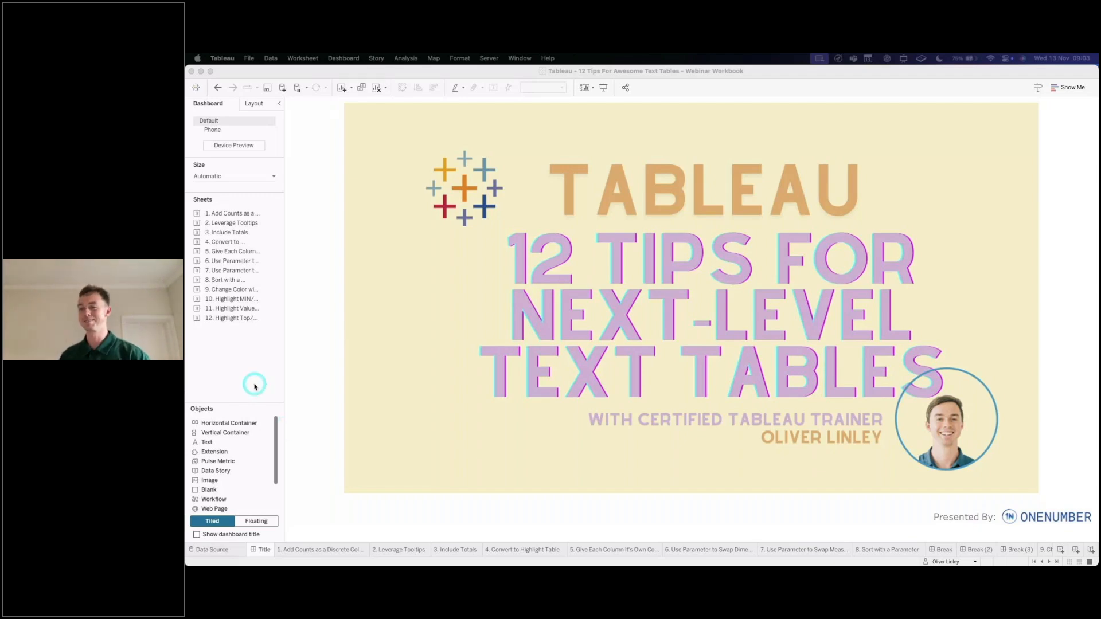
left_click(286, 395)
left_click(308, 549)
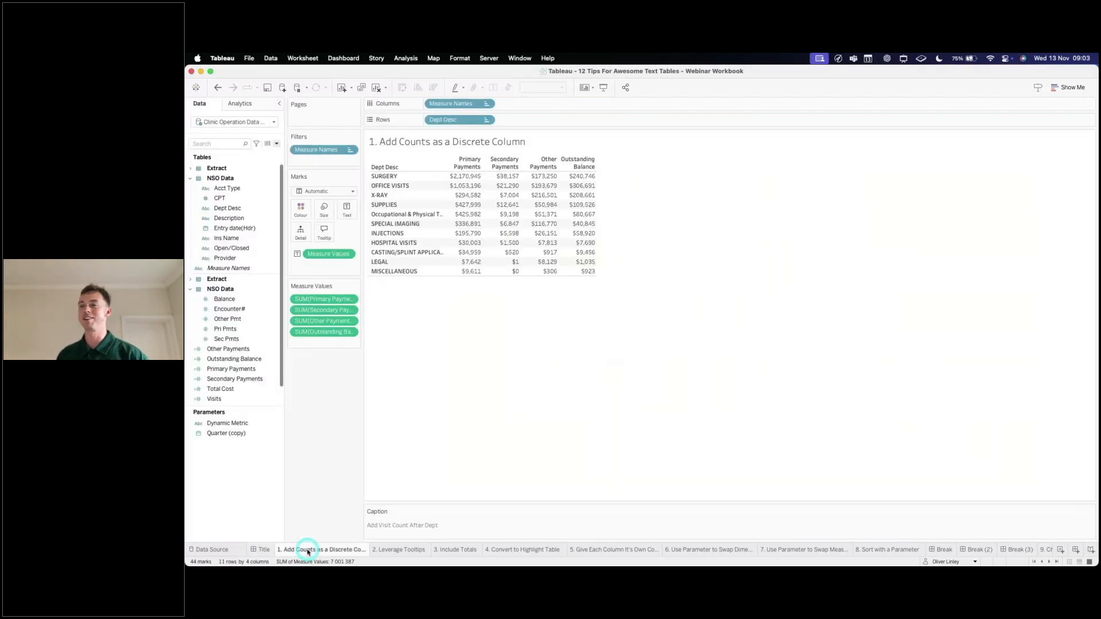
left_click(323, 464)
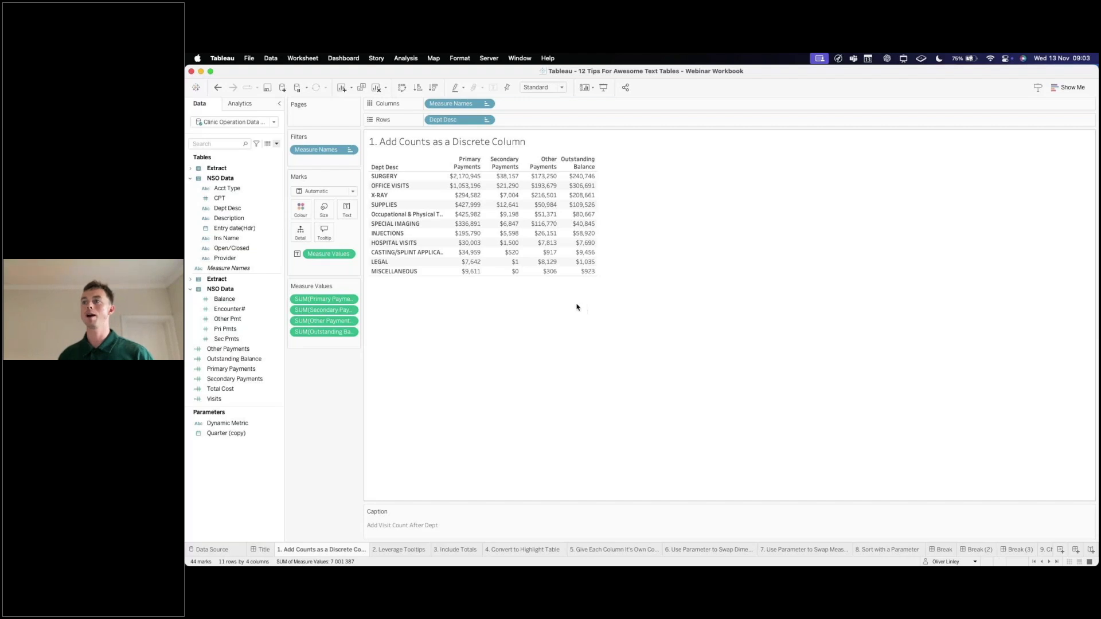
Examine the payment values per department in the table and the fields available in the data source
left_click(394, 235)
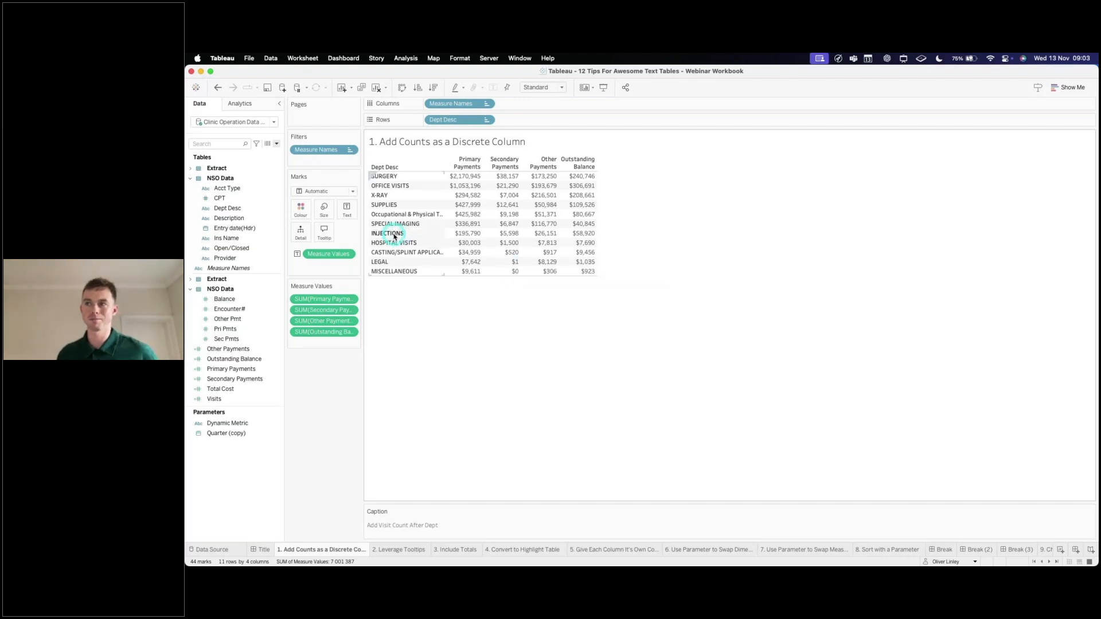
left_click(474, 235)
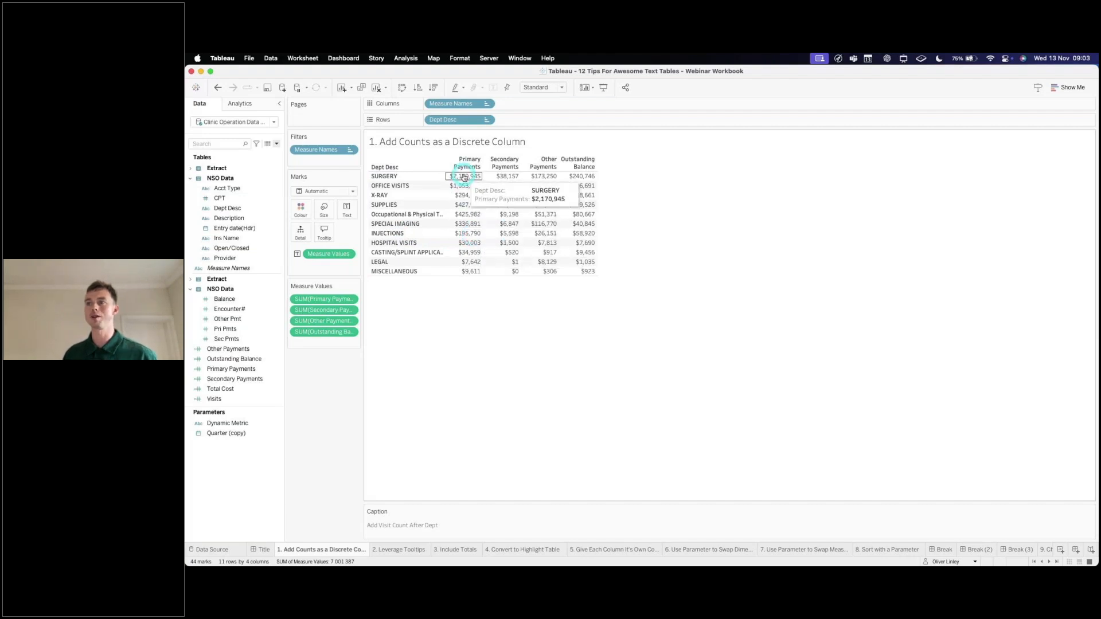
left_click(503, 235)
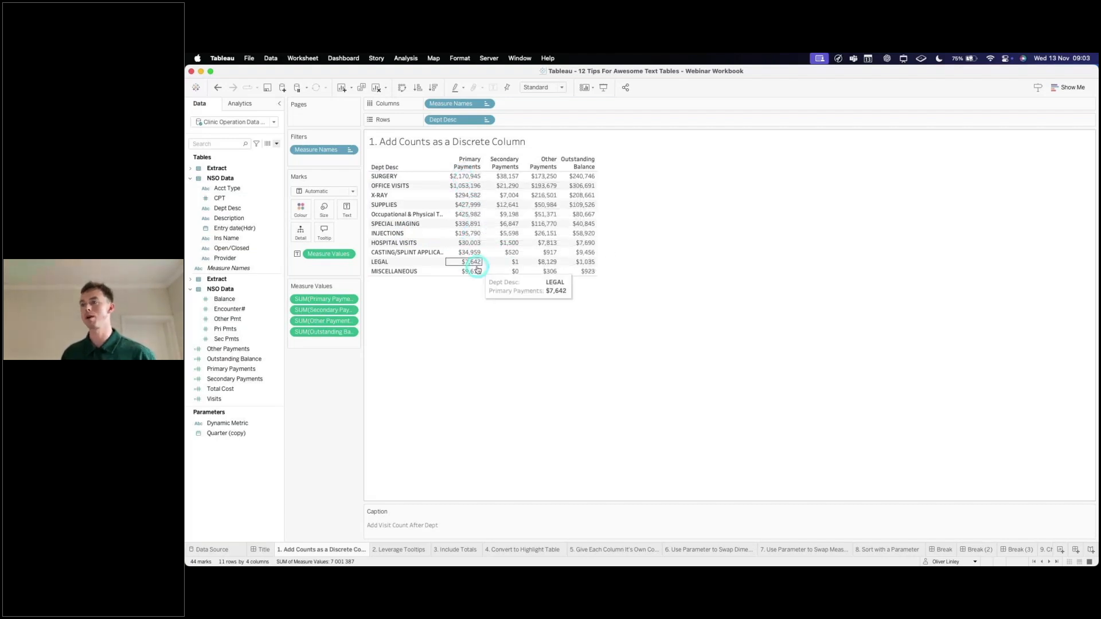
left_click(462, 355)
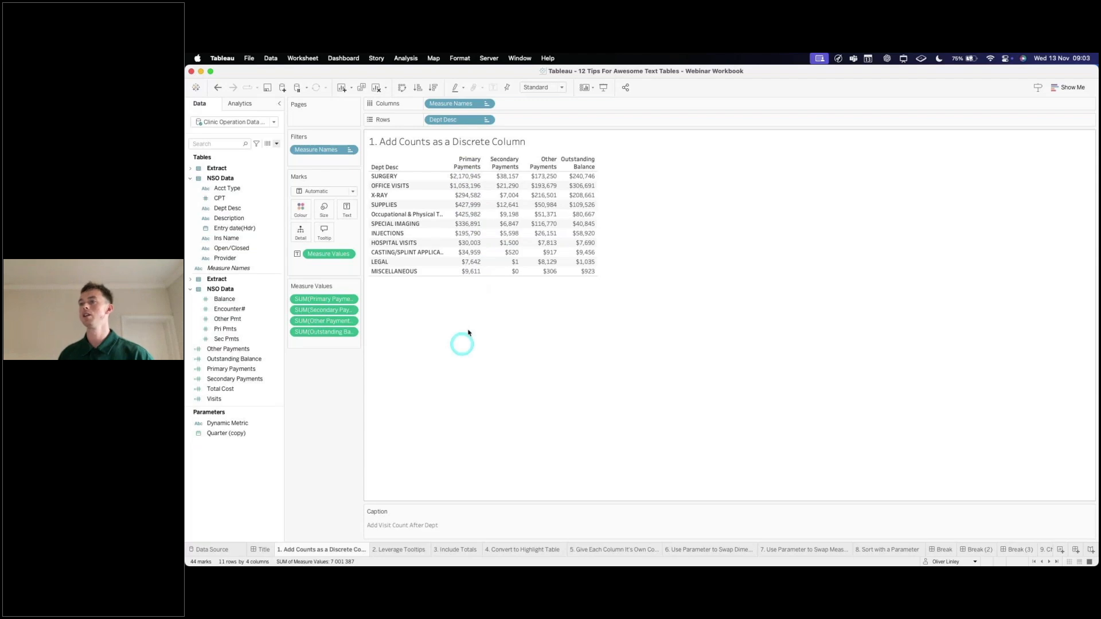
left_click(467, 215)
left_click(414, 147)
left_click(427, 351)
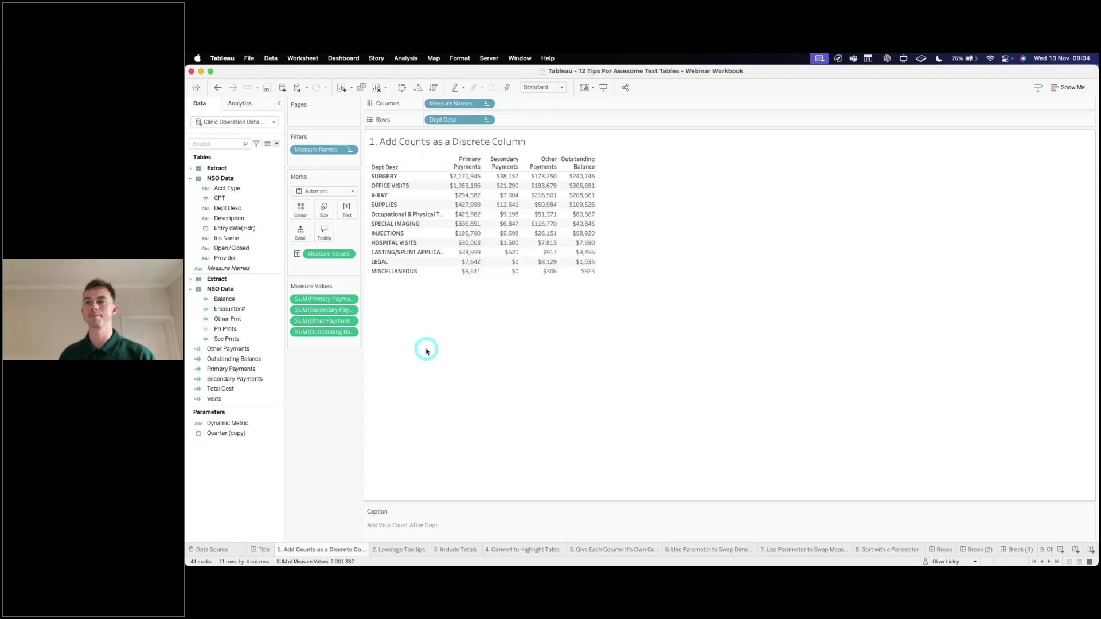
left_click(354, 403)
left_click(226, 401)
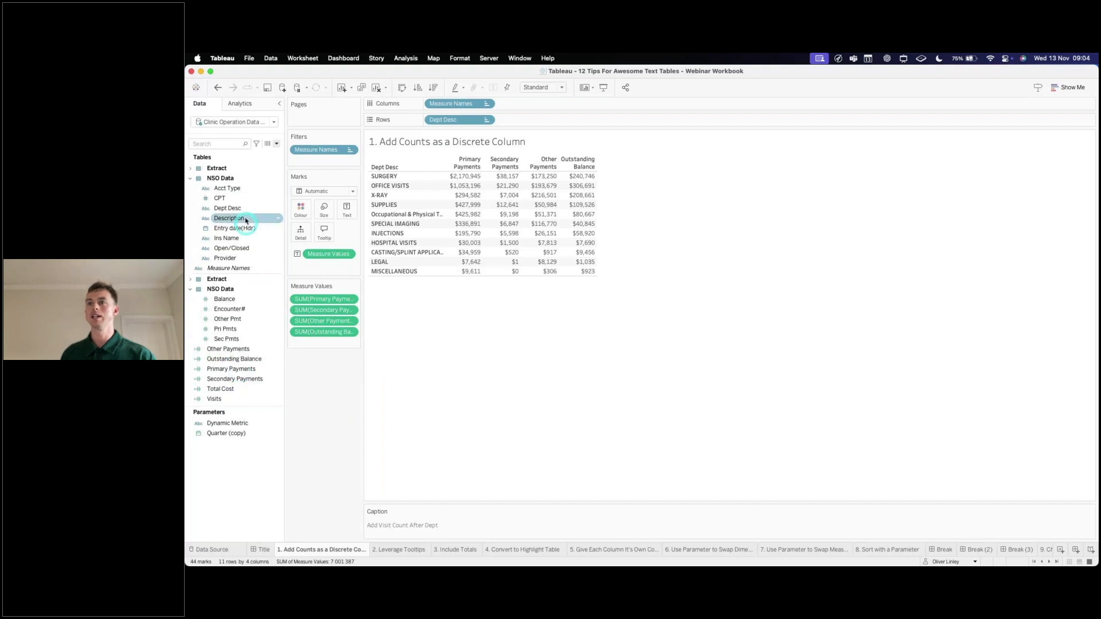
left_click(228, 189)
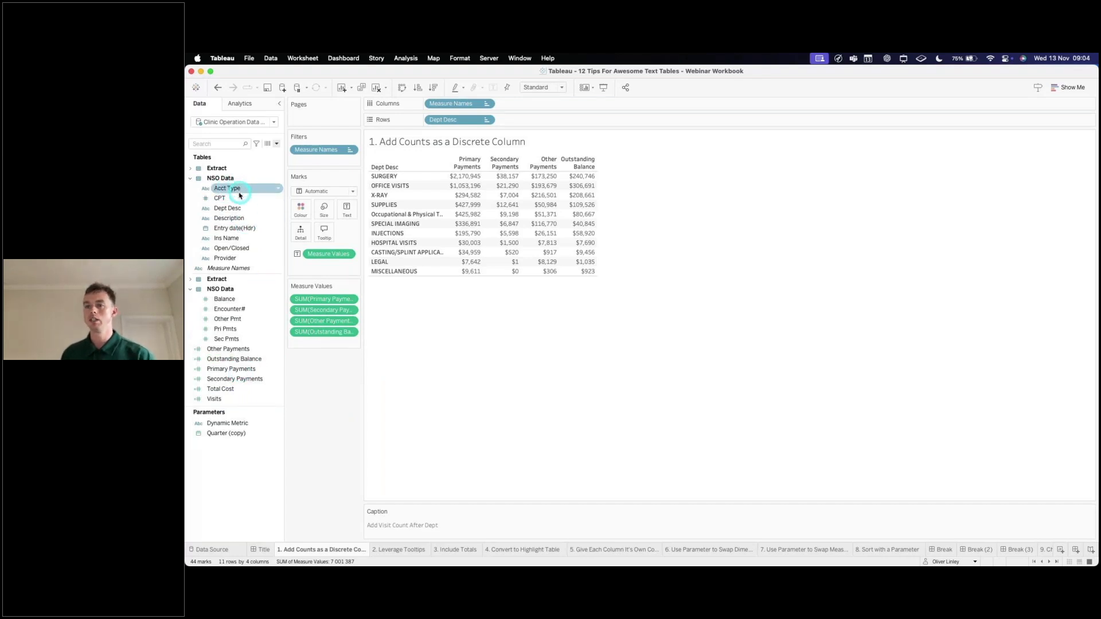
left_click(225, 390)
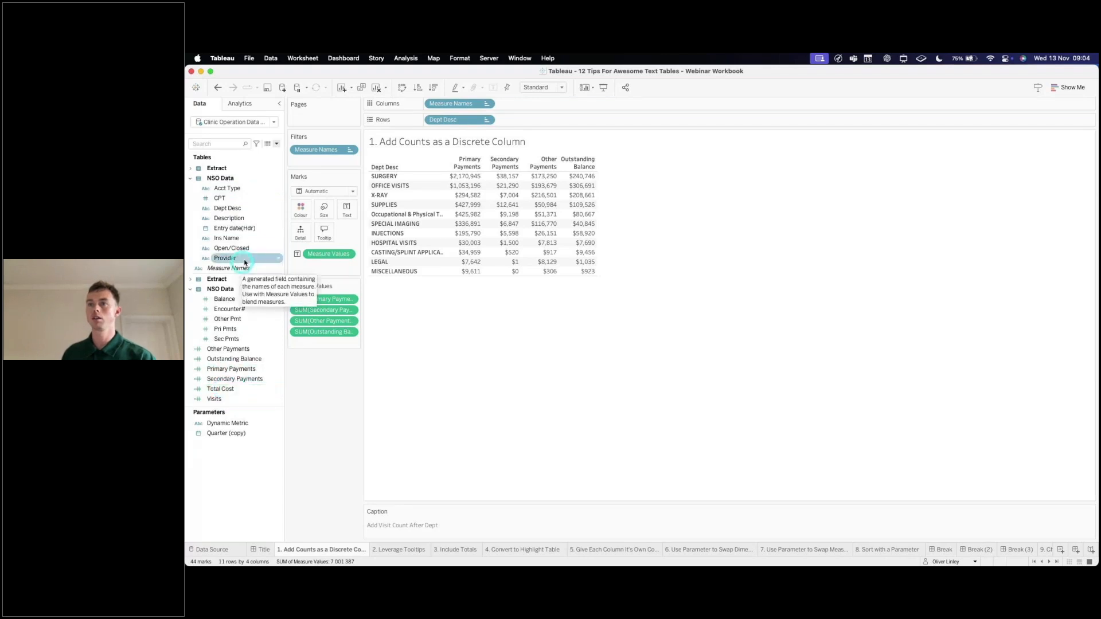
left_click(214, 143)
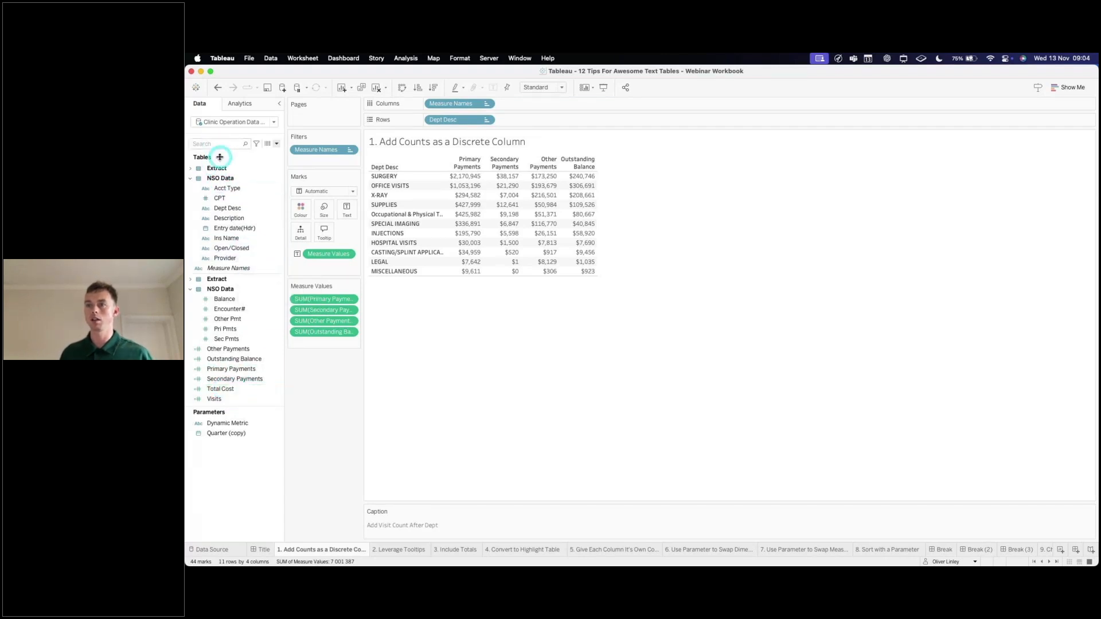
Move the Encounter# field from the measures to the dimensions of NSO Data
left_click(238, 310)
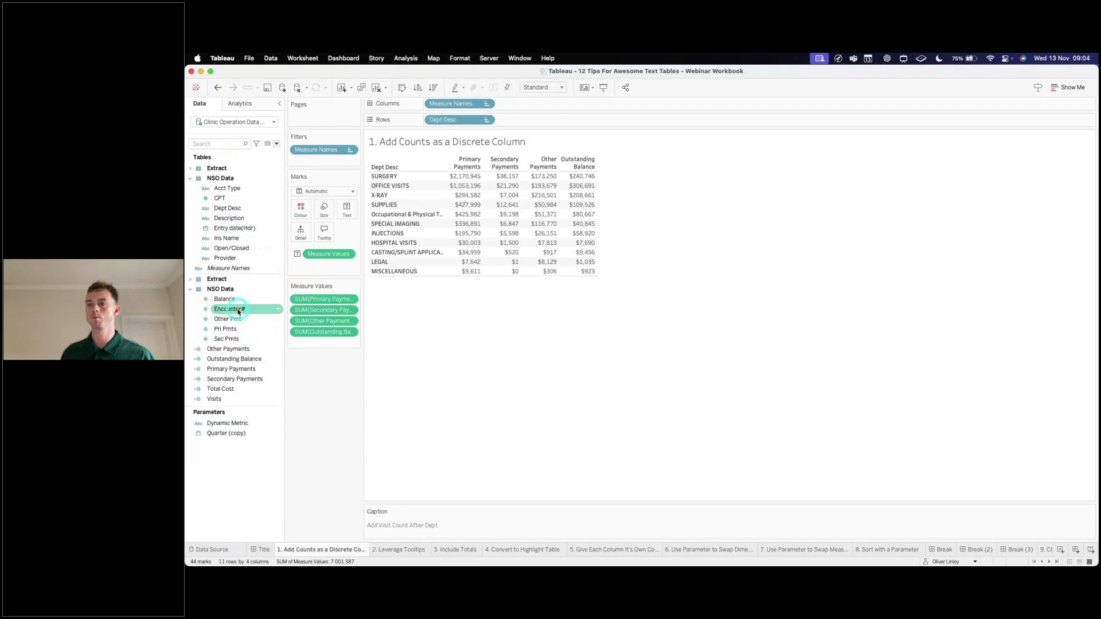
right_click(238, 312)
left_click(277, 392)
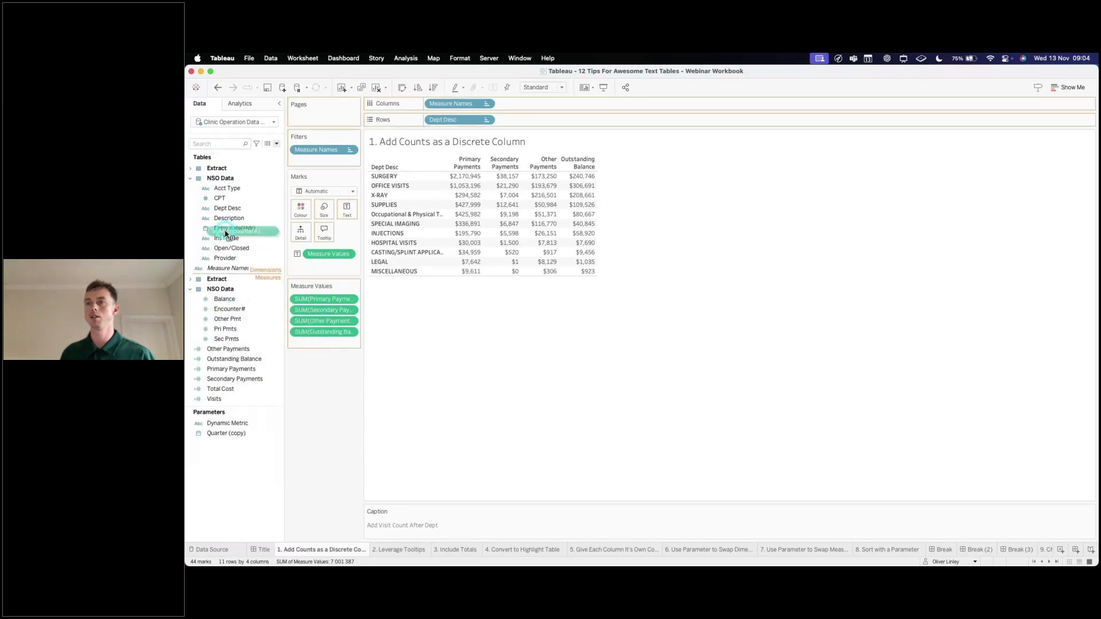
left_click(228, 230)
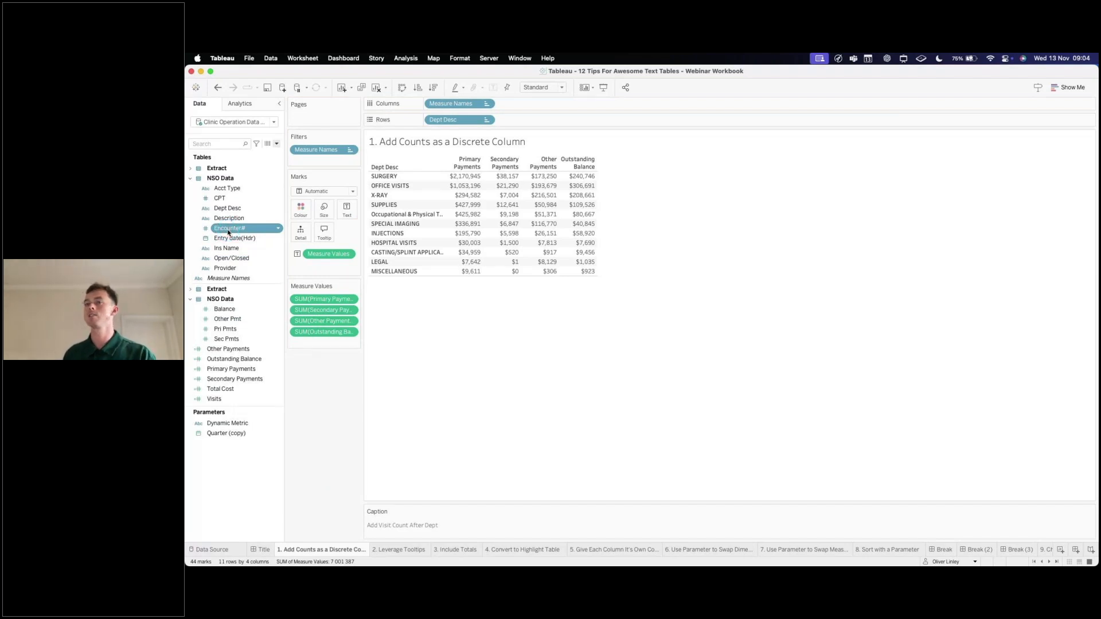
mouse_move(229, 233)
left_mouse_down()
mouse_move(499, 154)
mouse_move(552, 122)
mouse_move(210, 244)
mouse_move(542, 127)
mouse_move(230, 245)
left_mouse_up()
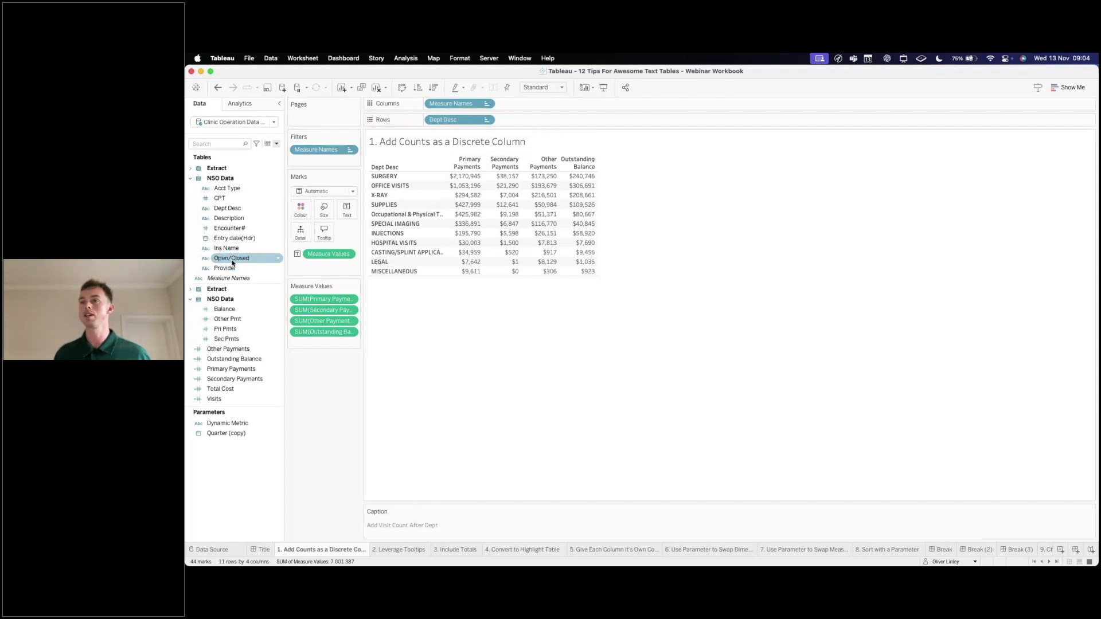
Add Encounter# to the rows after Dept Desc, aggregated as a count, CNT(Encounter#)
left_click(228, 229)
left_click_drag(229, 232, 555, 118)
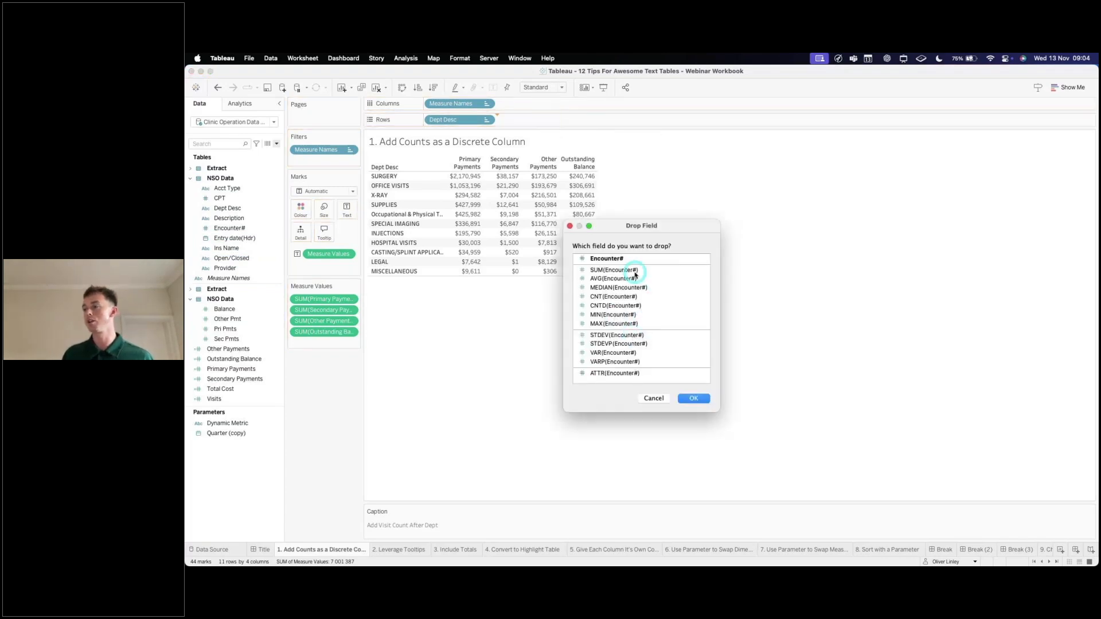
left_click(610, 296)
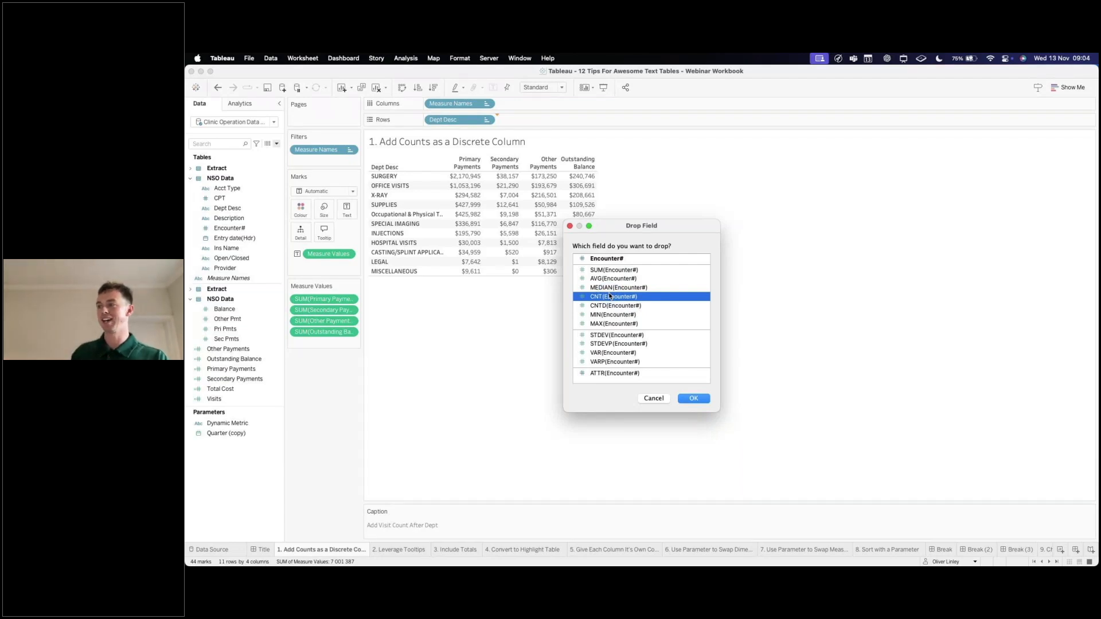
left_click(695, 400)
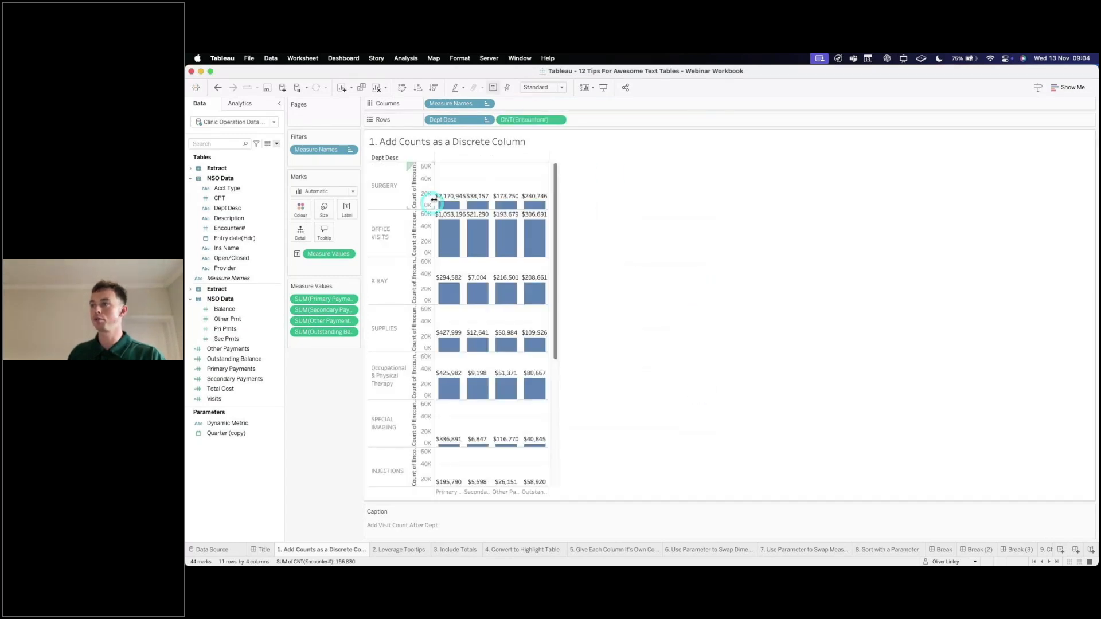
Change the Encounter# count on the rows from continuous to discrete
left_click(535, 119)
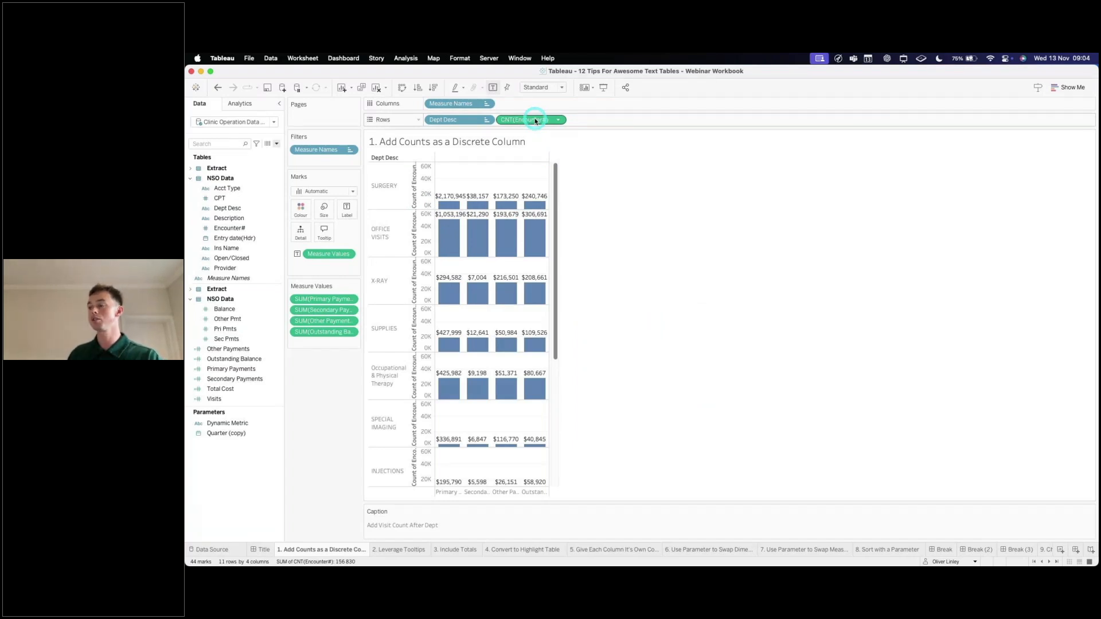
right_click(536, 121)
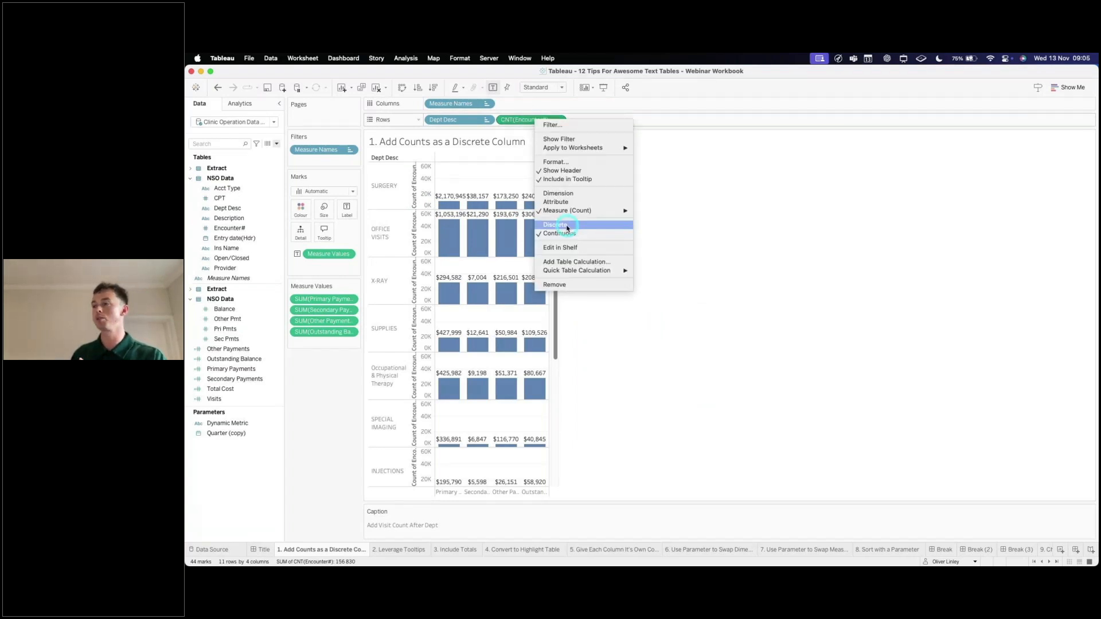
left_click(566, 225)
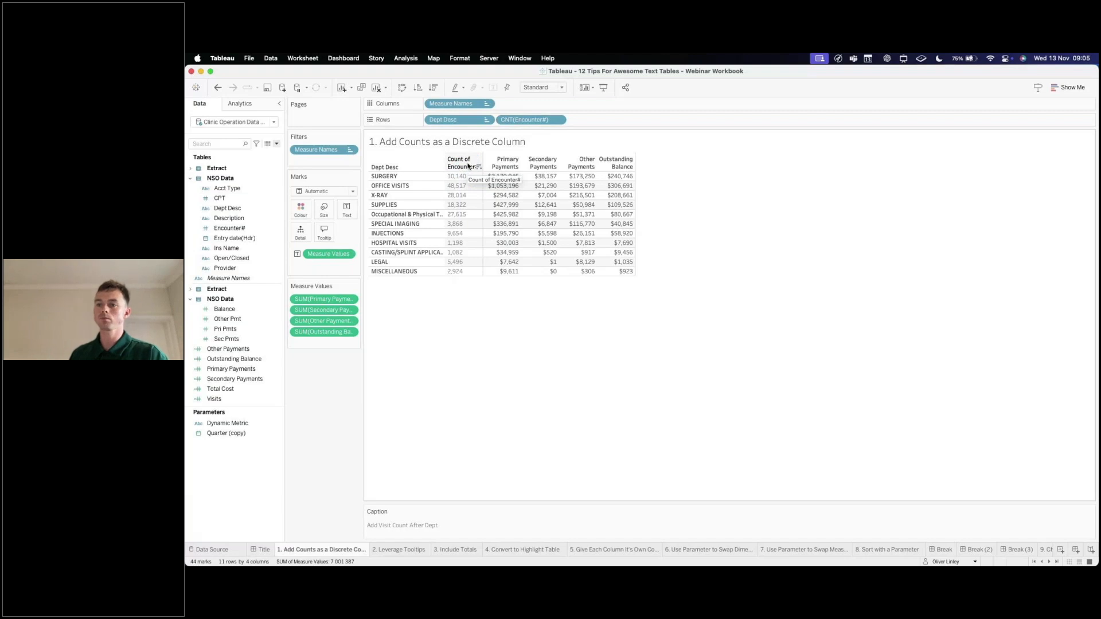
Try Visits as a discrete column after the Encounter# count, and remove it from the rows again
left_click_drag(215, 399, 587, 119)
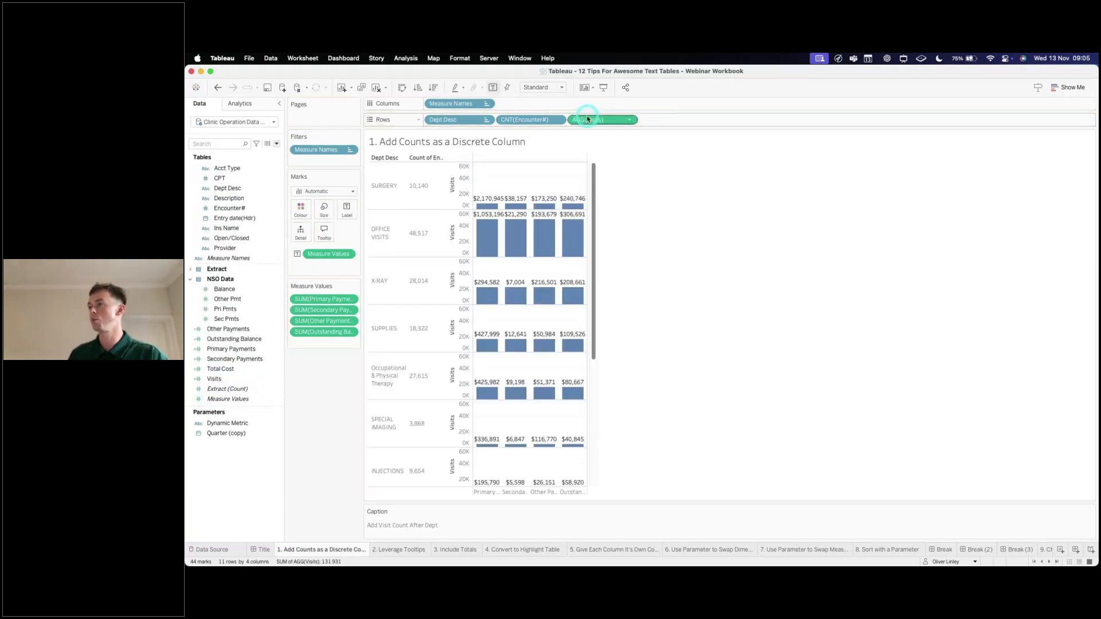
right_click(587, 119)
left_click(620, 189)
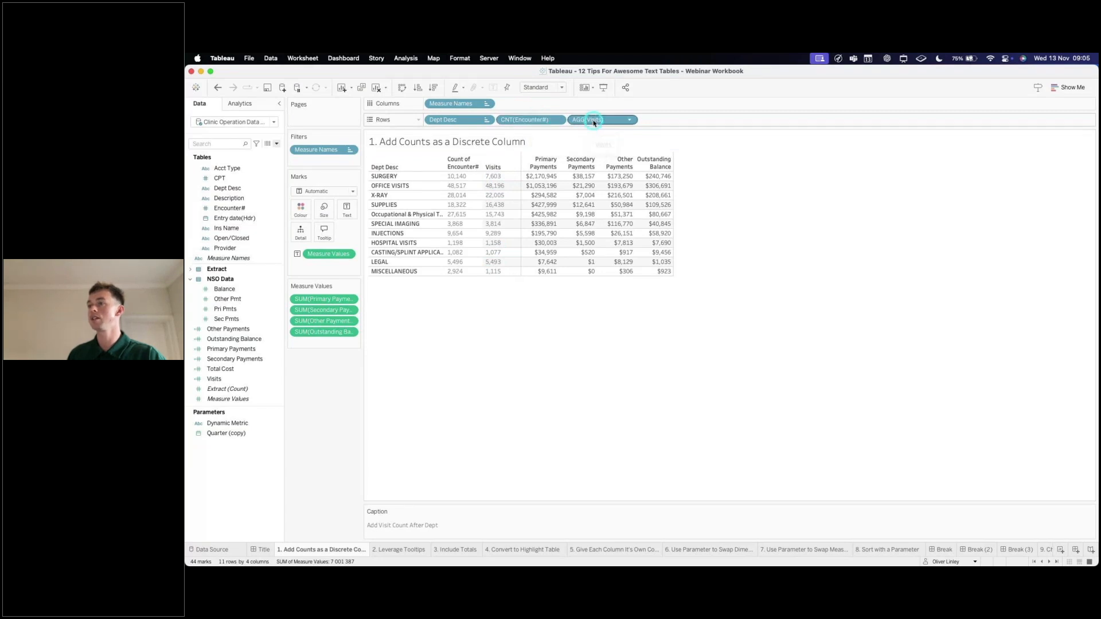
left_click_drag(590, 120, 505, 275)
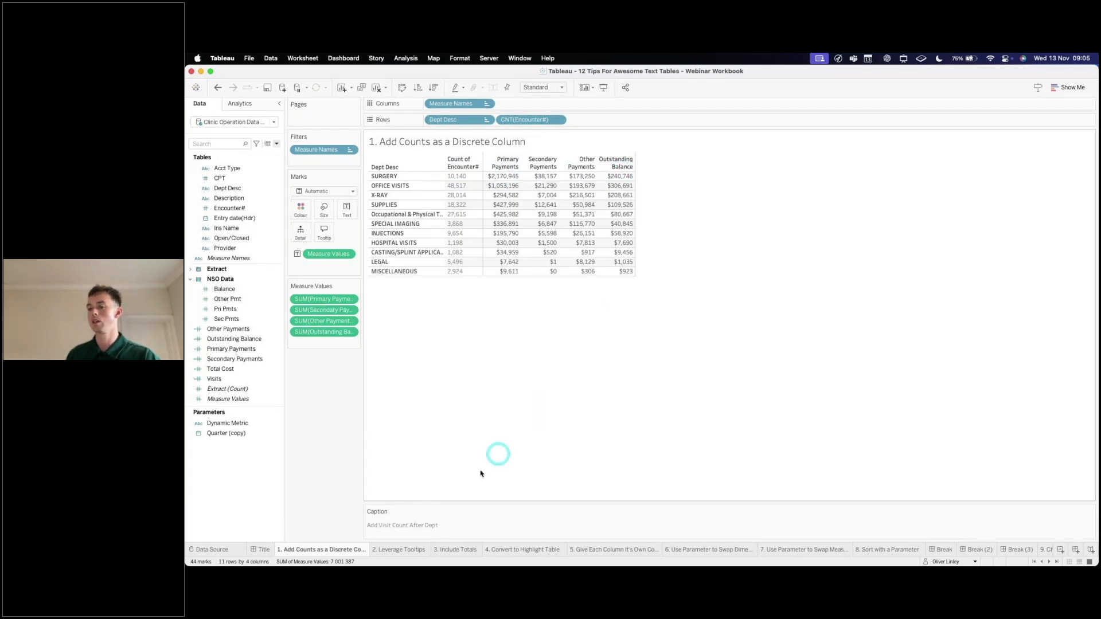
Open the worksheet "2. Leverage Tooltips" and examine the existing tooltips on the payment and balance values
left_click(393, 550)
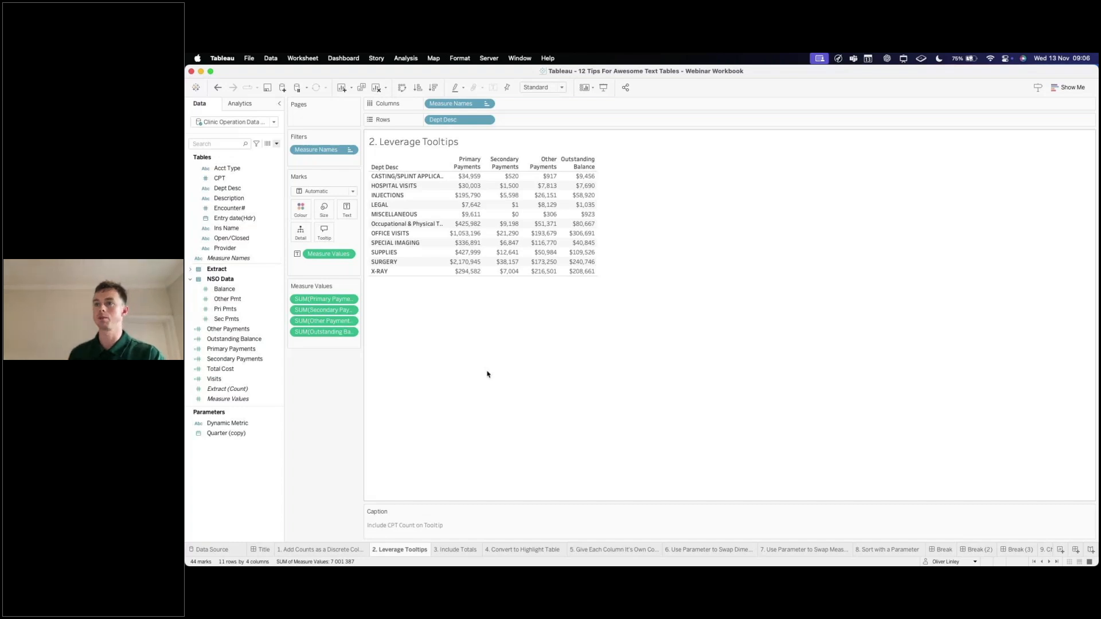
left_click(437, 356)
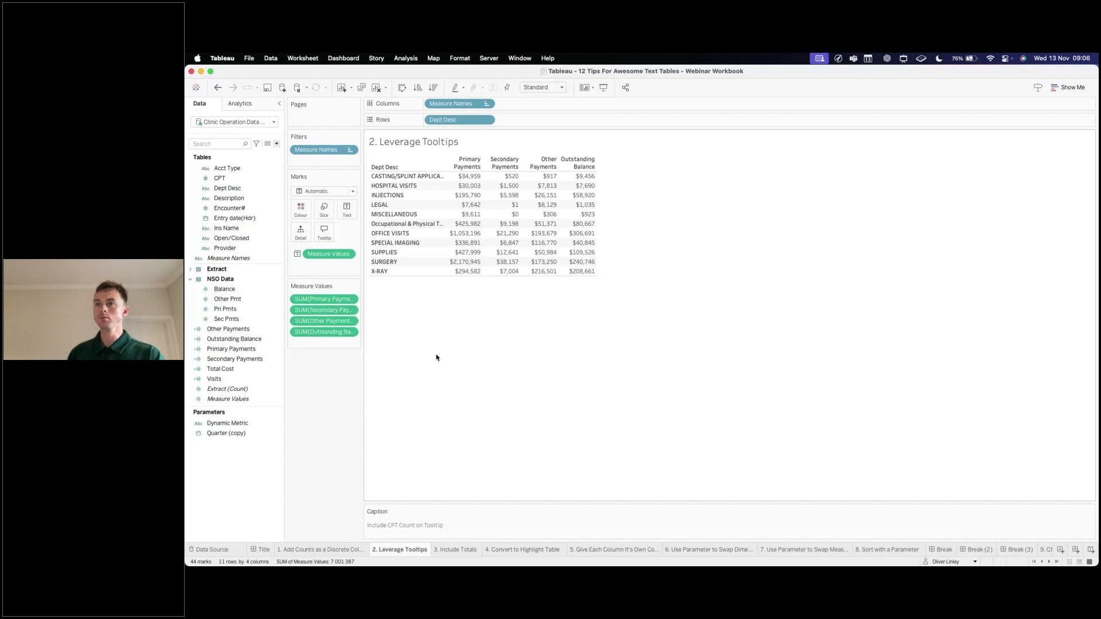
left_click(222, 182)
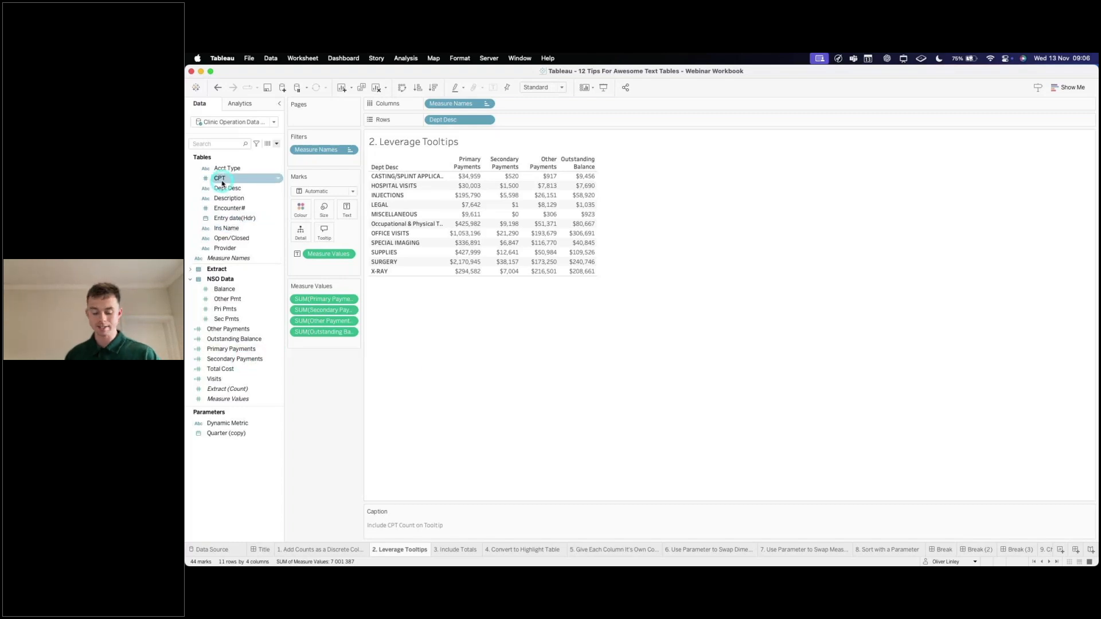
left_click(419, 213)
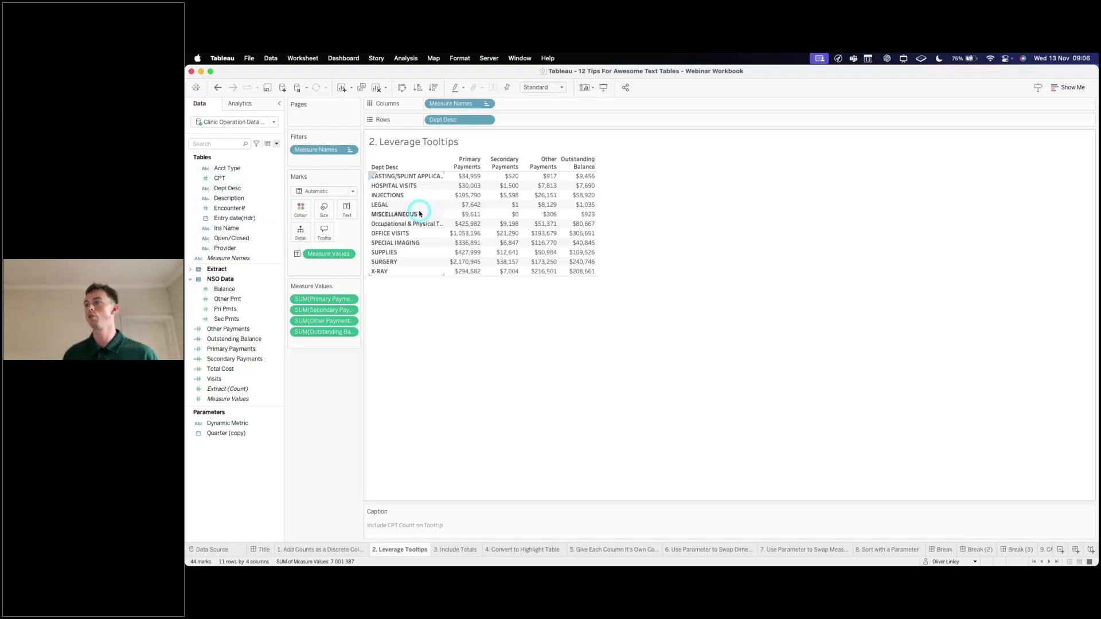
left_click(469, 186)
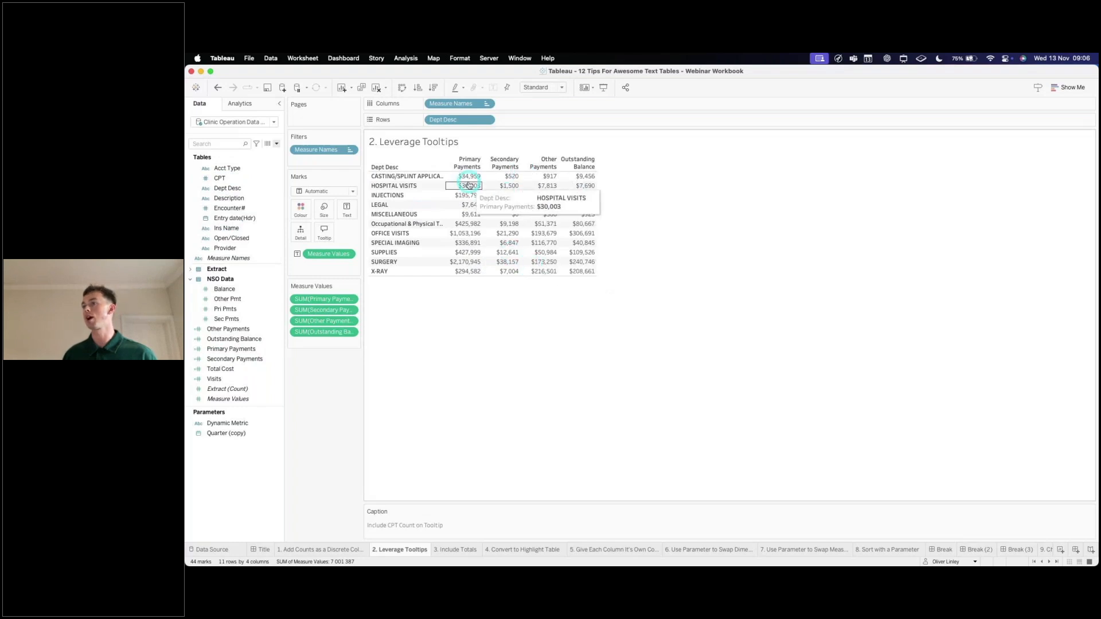
left_click(574, 235)
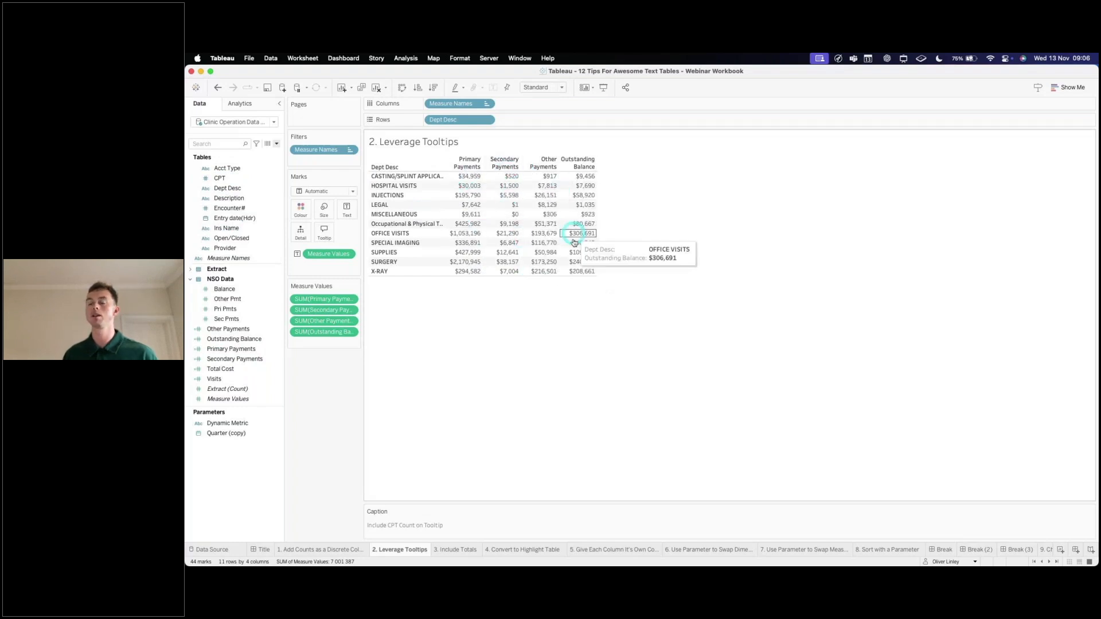
Add the CPT field to the table's tooltip, aggregated as a count, CNT(CPT)
left_click(218, 179)
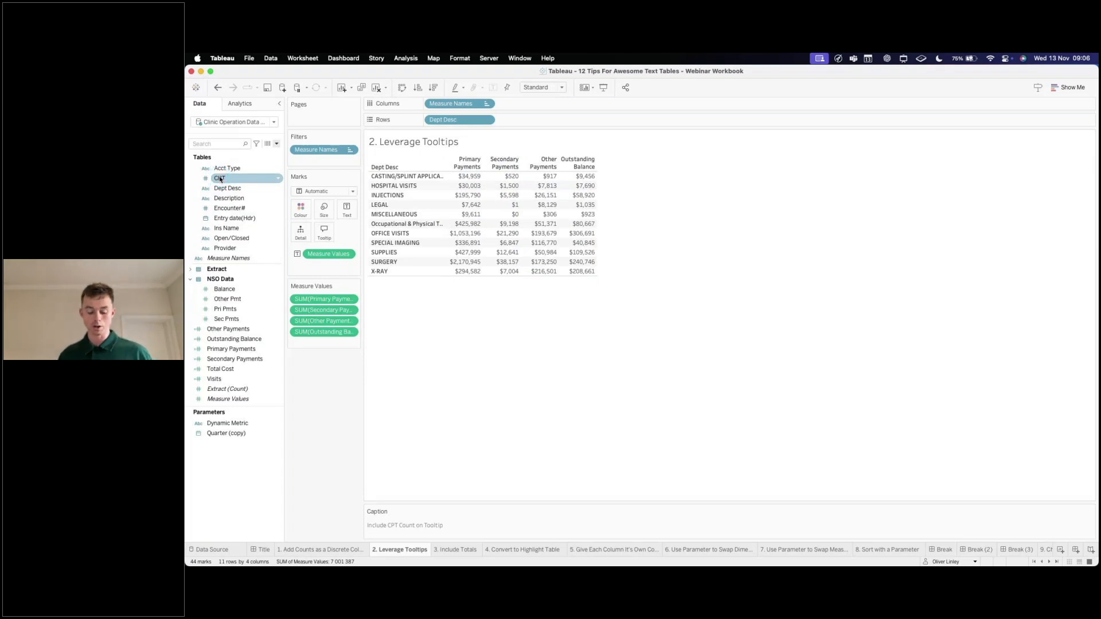
left_click(220, 180)
left_click_drag(220, 179, 324, 232)
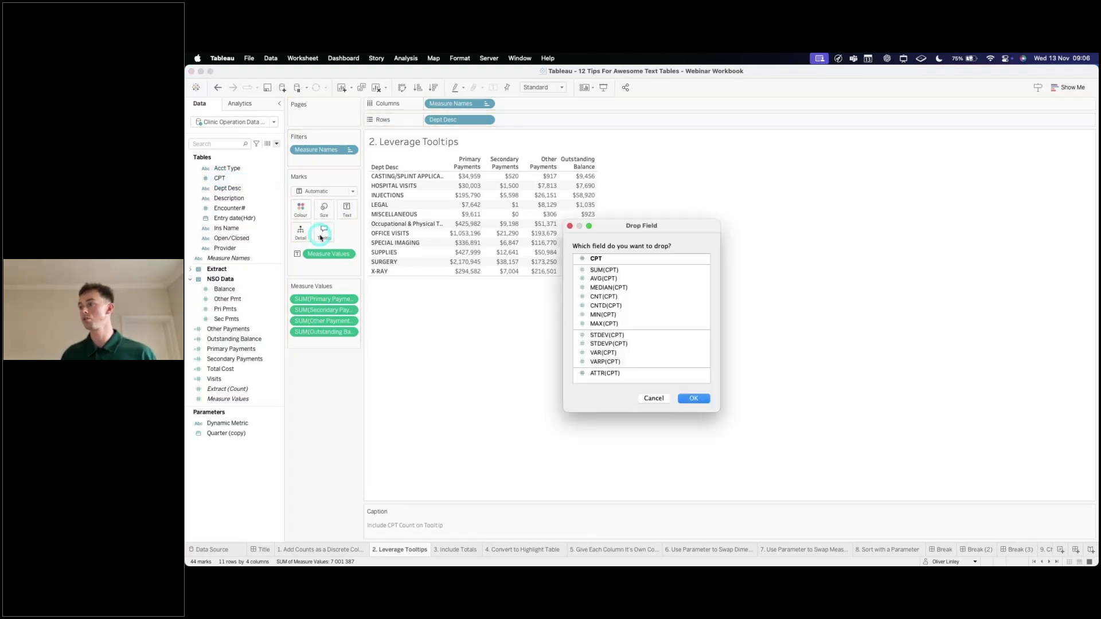
left_click(610, 298)
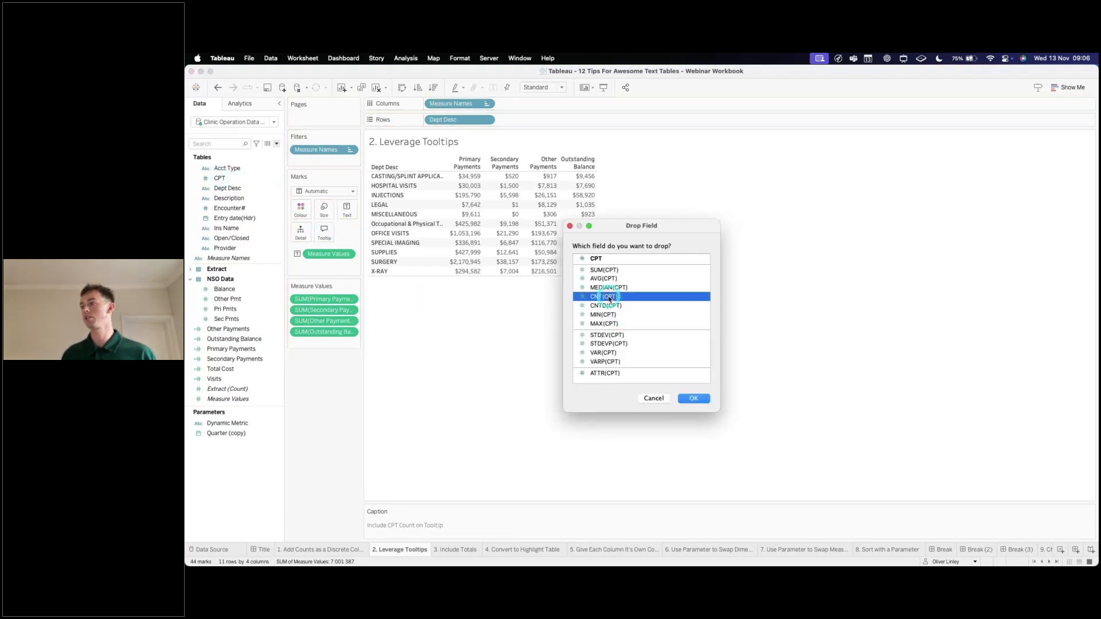
left_click(694, 399)
left_click(325, 256)
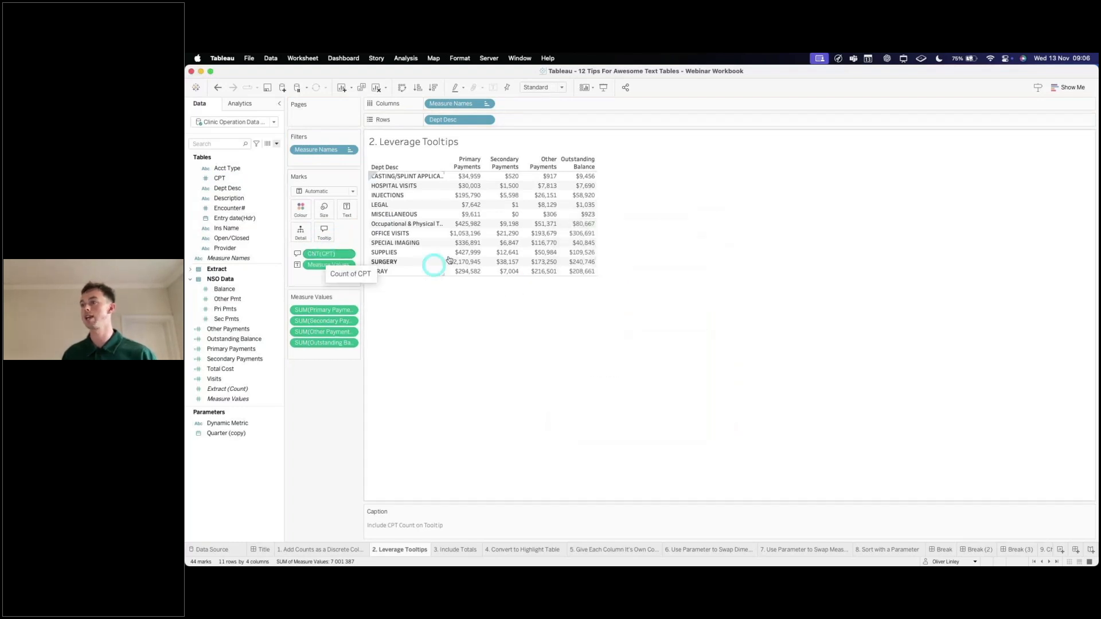
Examine the tooltips on the Primary Payments values for the added count of CPT
mouse_move(479, 206)
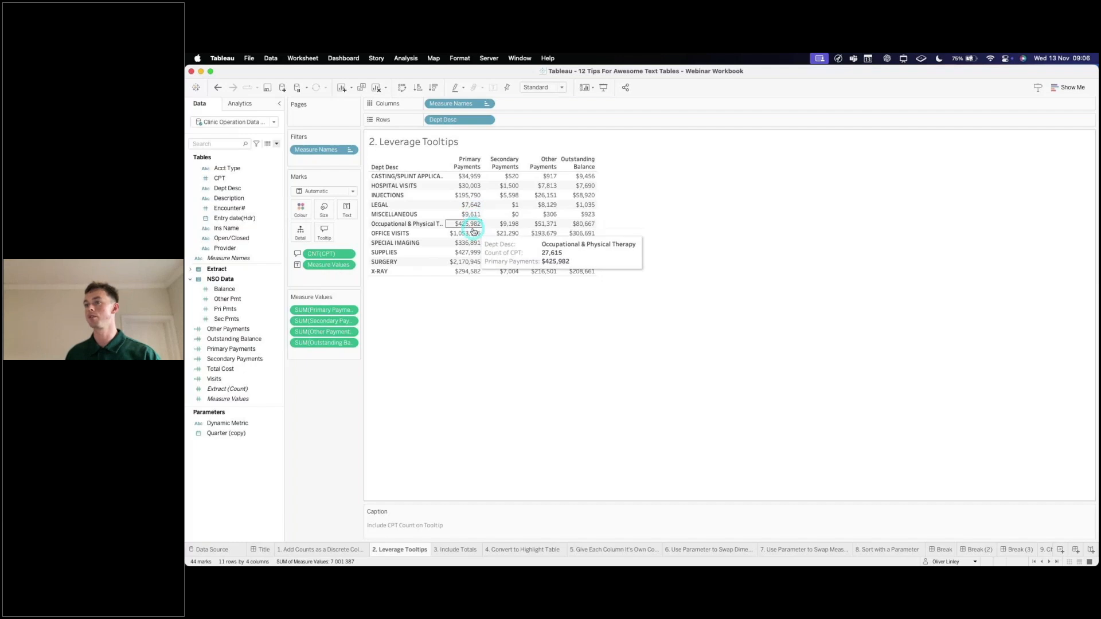
left_click(473, 246)
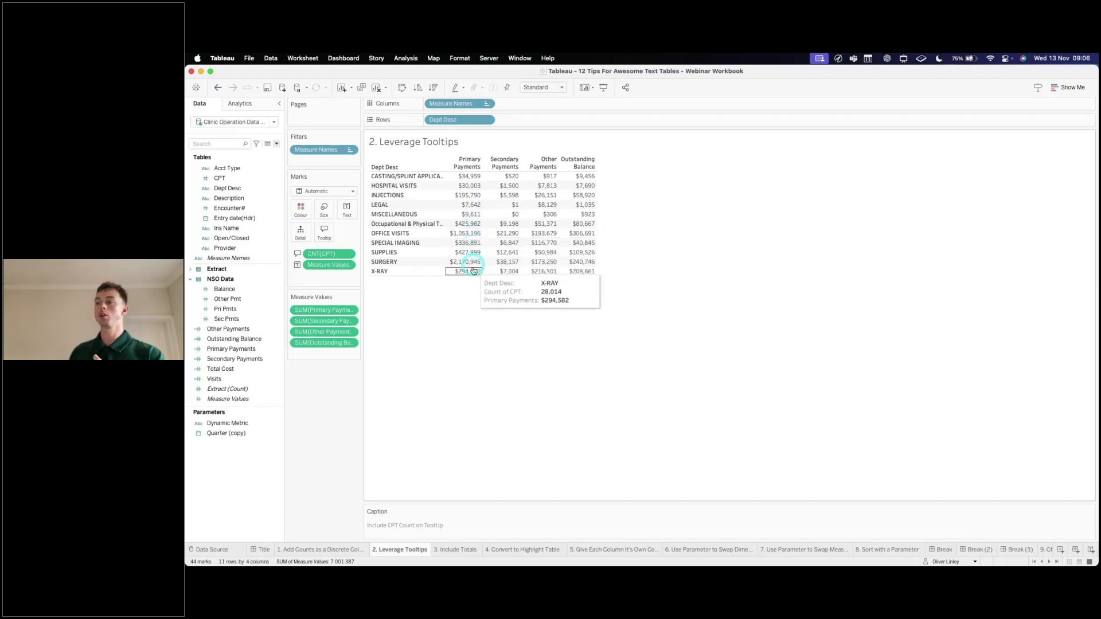
left_click(479, 213)
left_click(475, 199)
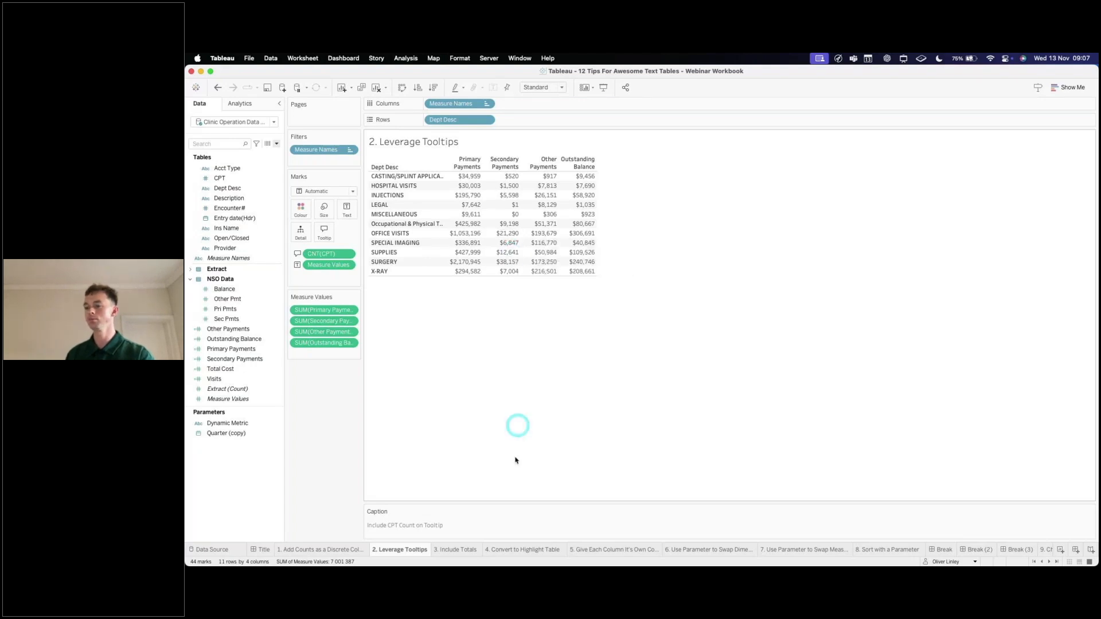
Open the worksheet "3. Include Totals" and add column grand totals to the table
left_click(454, 549)
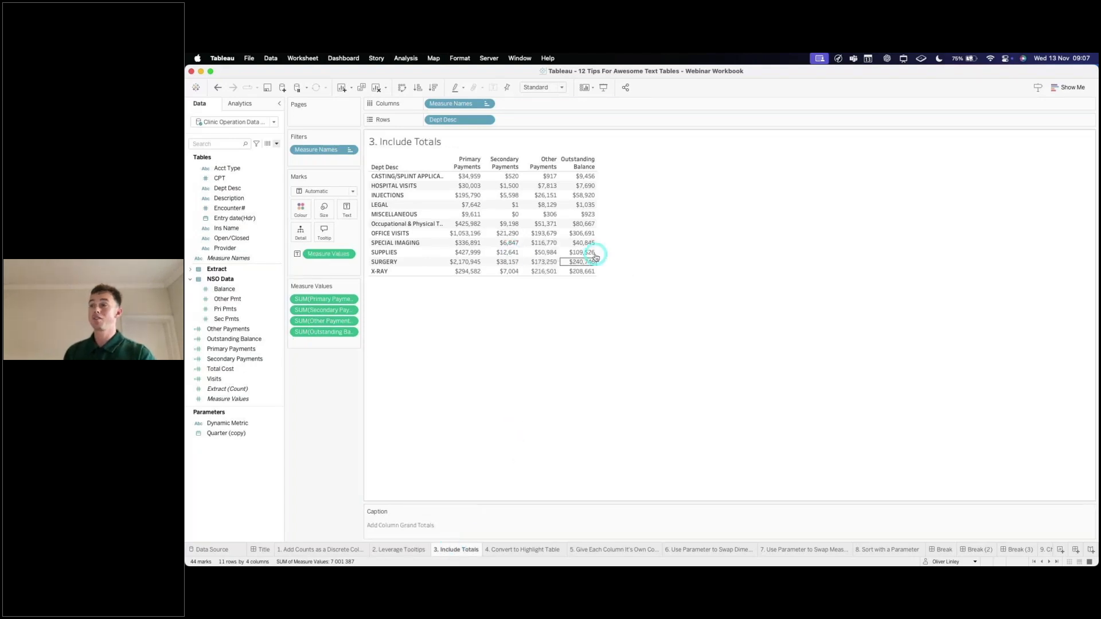
left_click(558, 299)
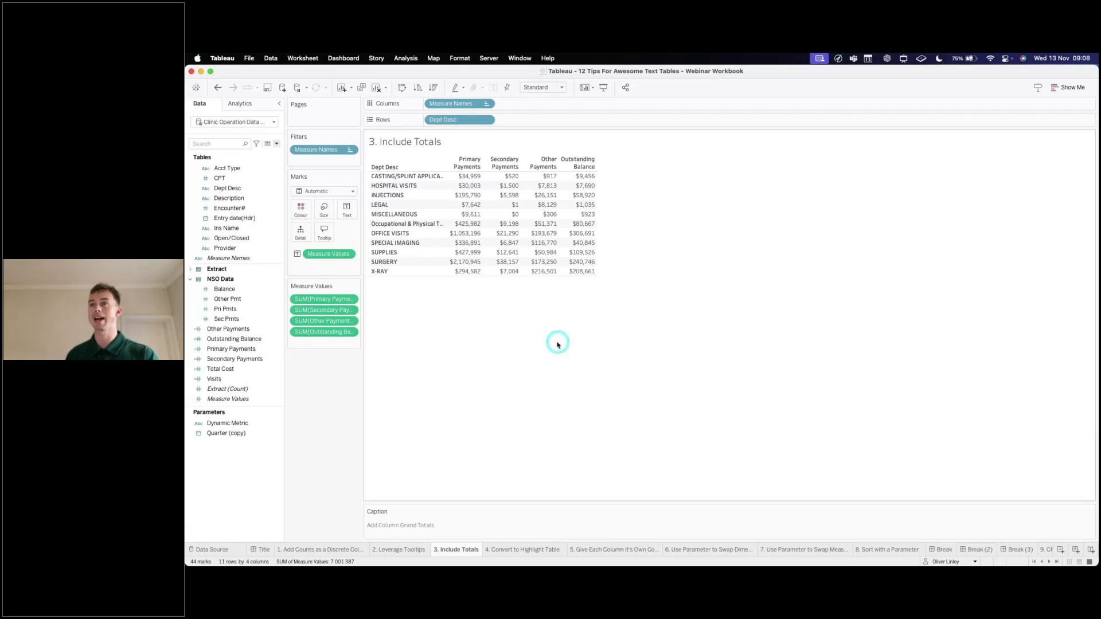
left_click(246, 104)
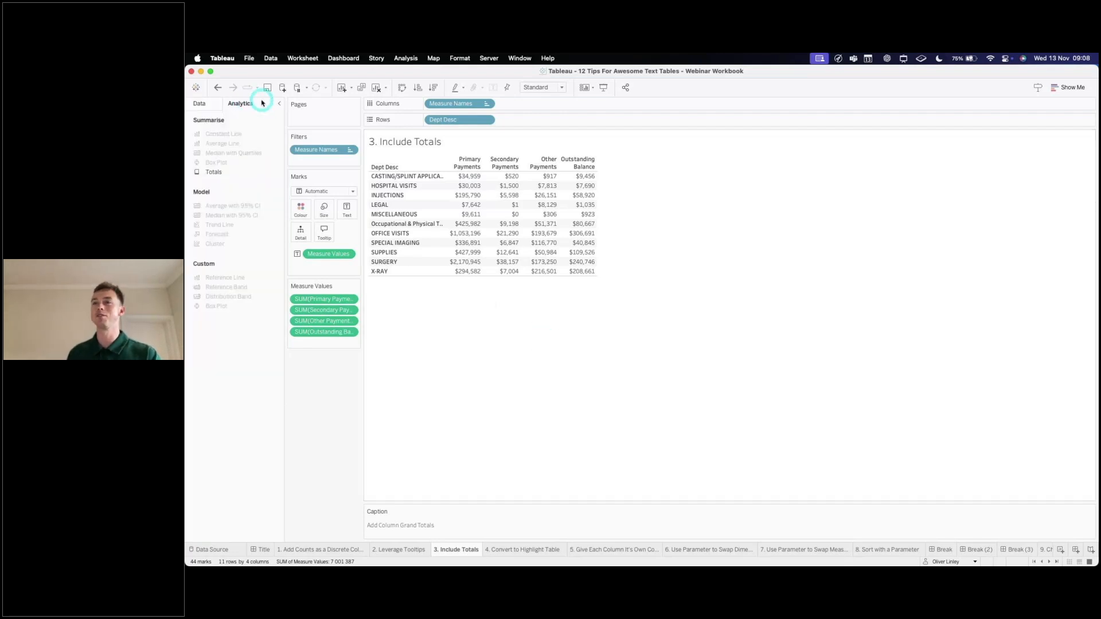
left_click(217, 105)
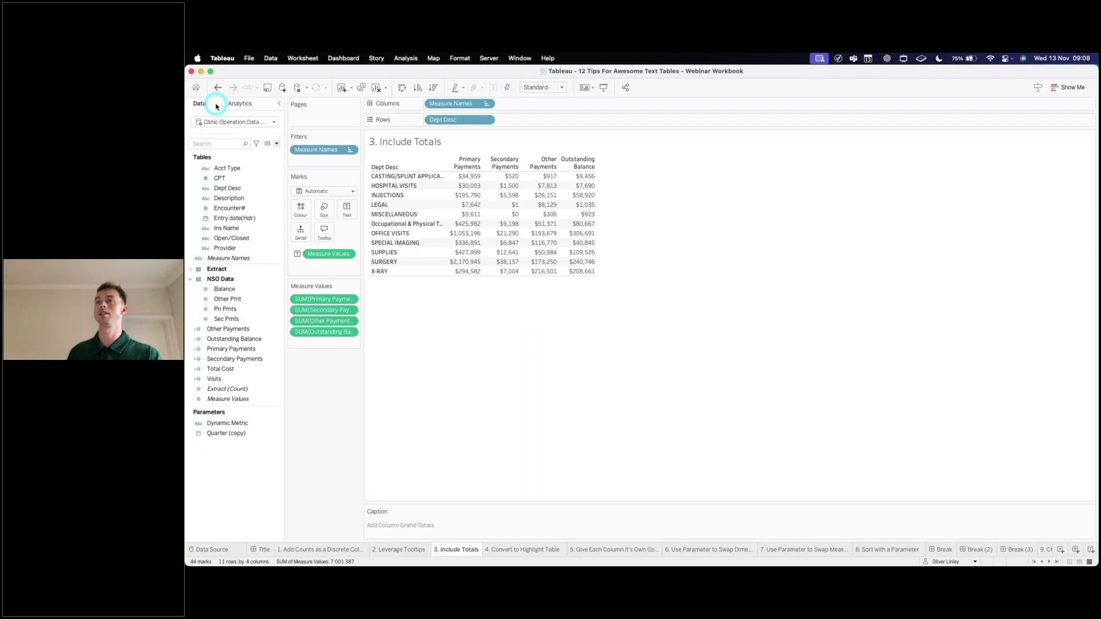
left_click(246, 103)
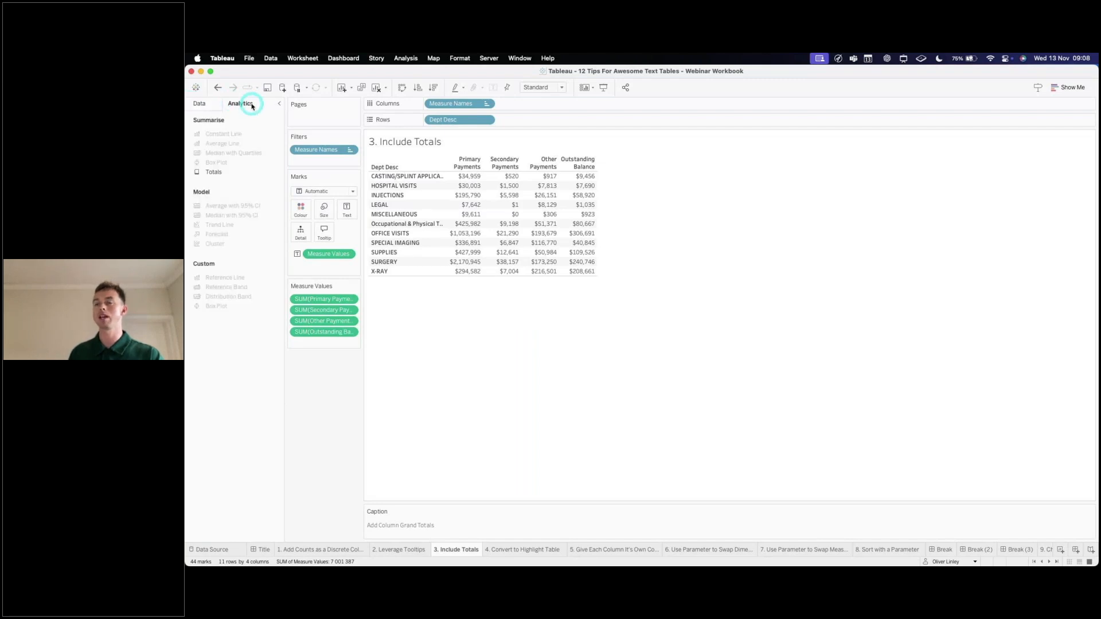
left_click_drag(226, 176, 505, 175)
mouse_move(462, 281)
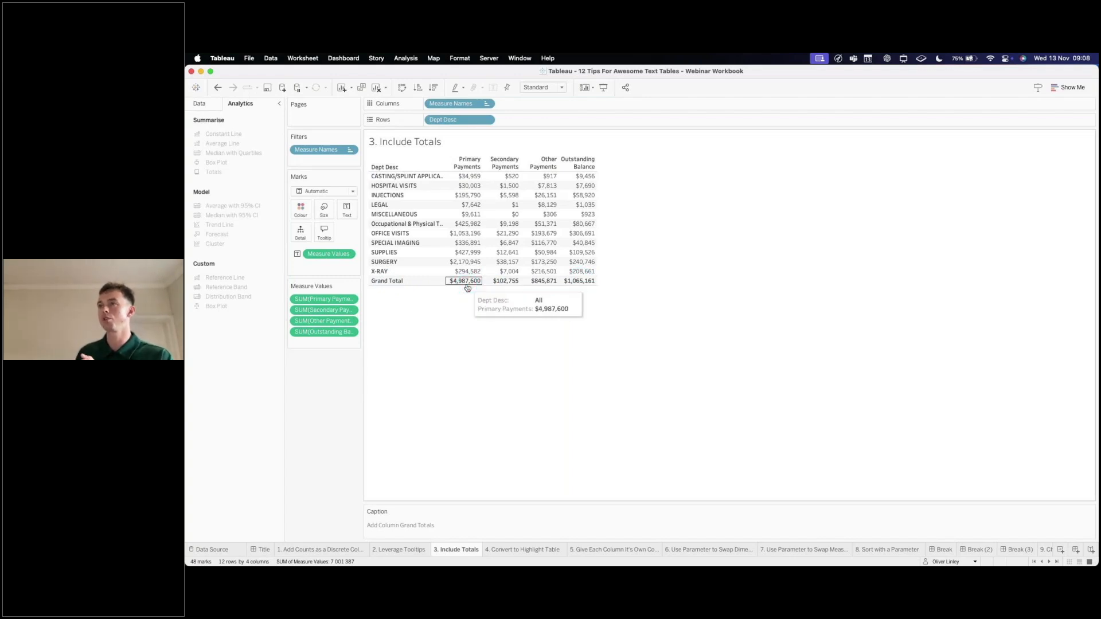
Turn on row grand totals for the table
left_click(412, 58)
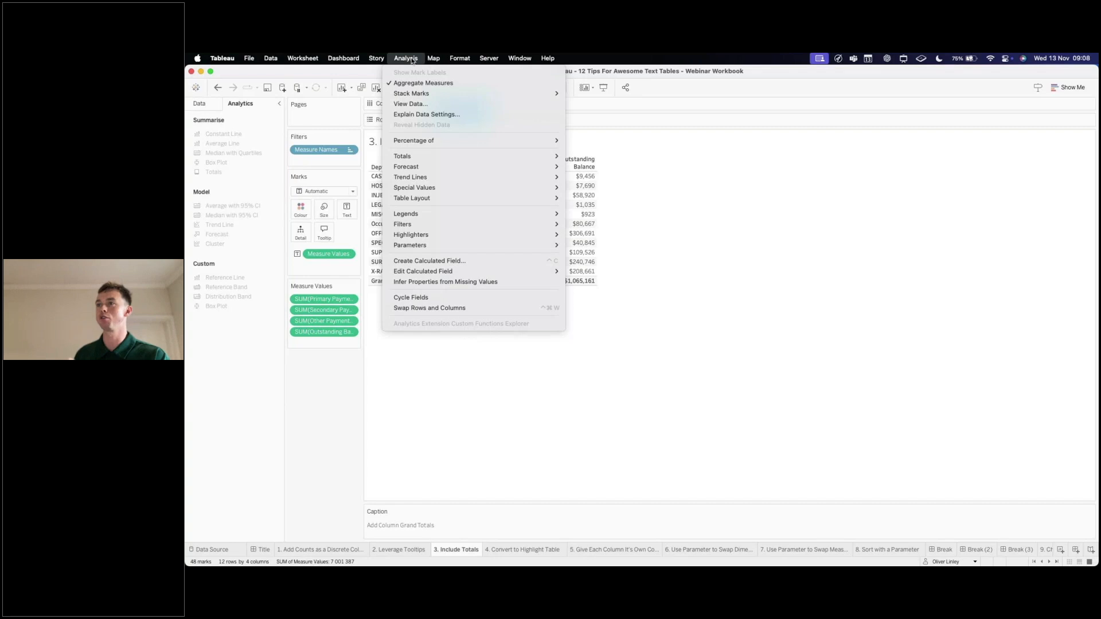
left_click(431, 96)
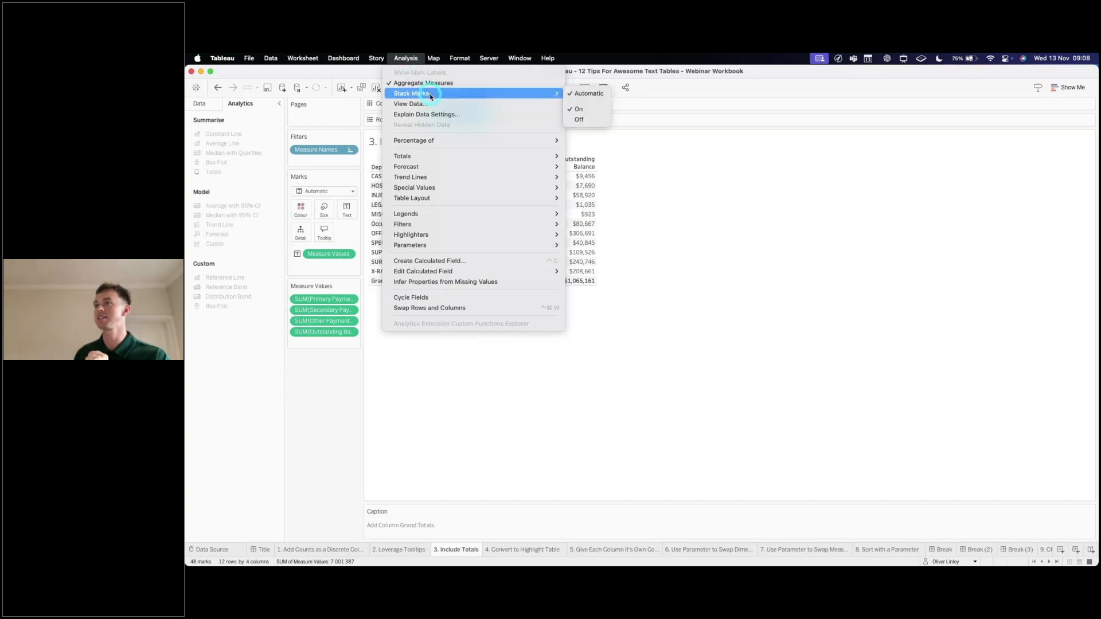
left_click(422, 156)
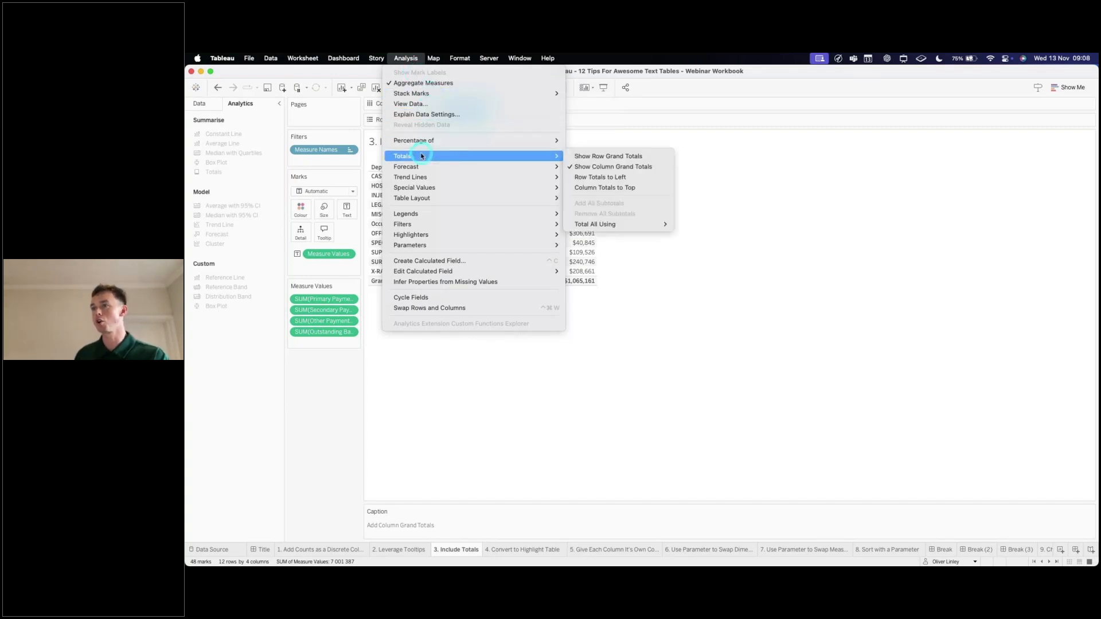
left_click(418, 190)
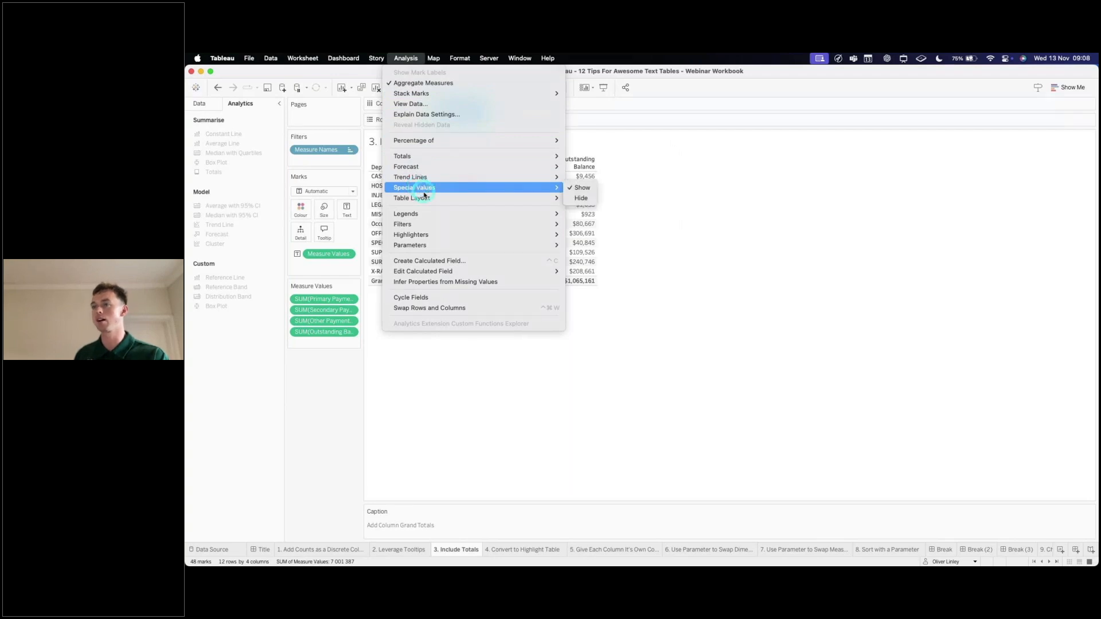
left_click(436, 243)
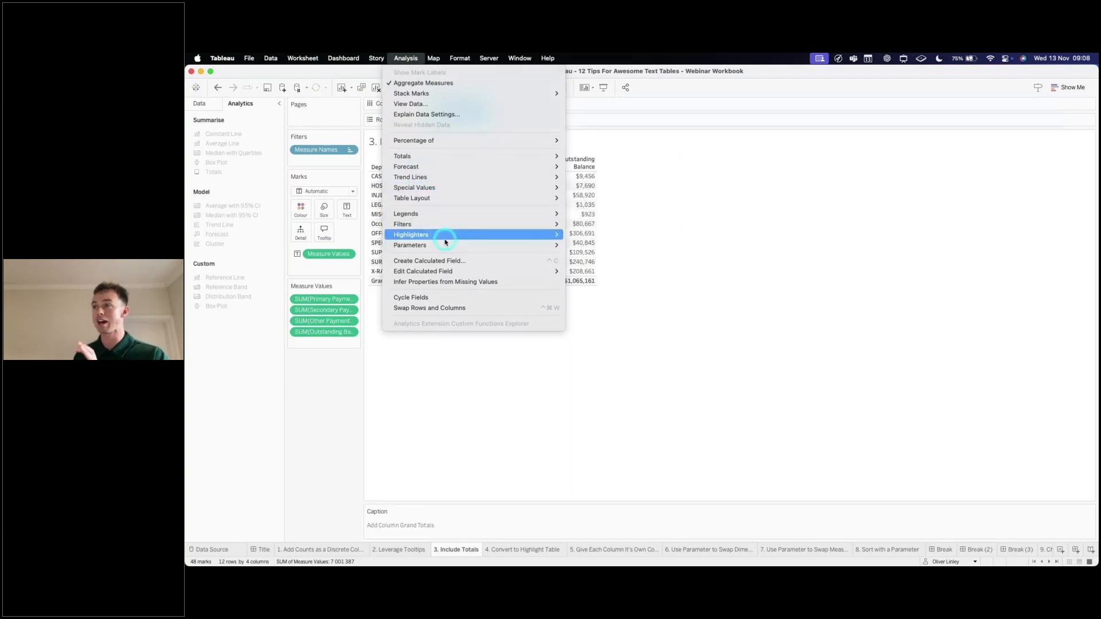
mouse_move(429, 157)
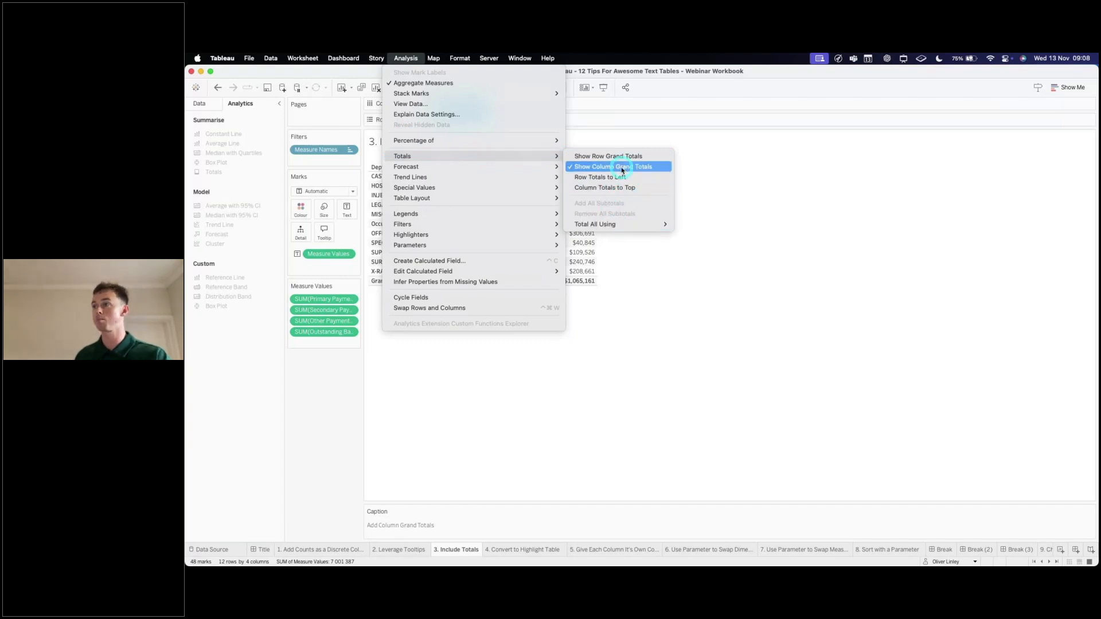
left_click(635, 156)
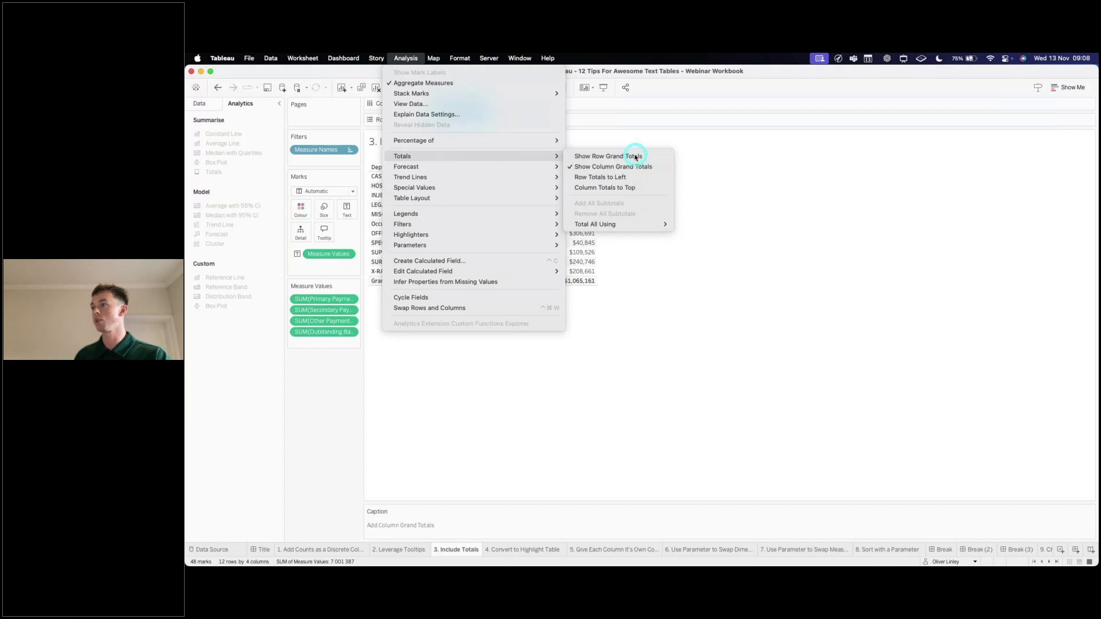
Move the column grand totals to the top of the table
left_click(407, 59)
left_click(554, 162)
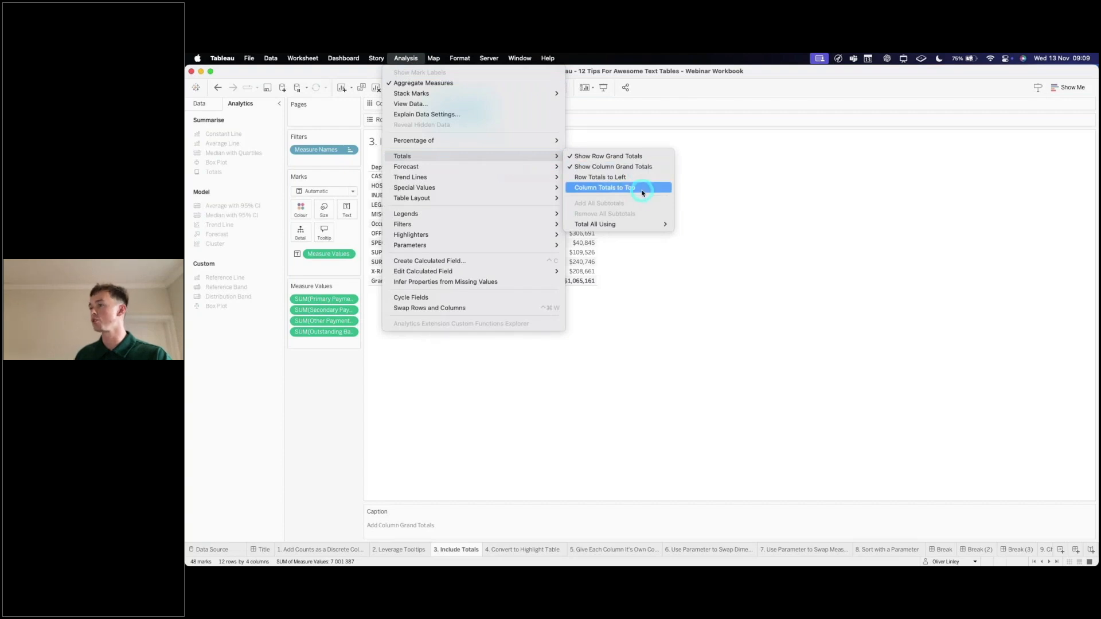
left_click(618, 191)
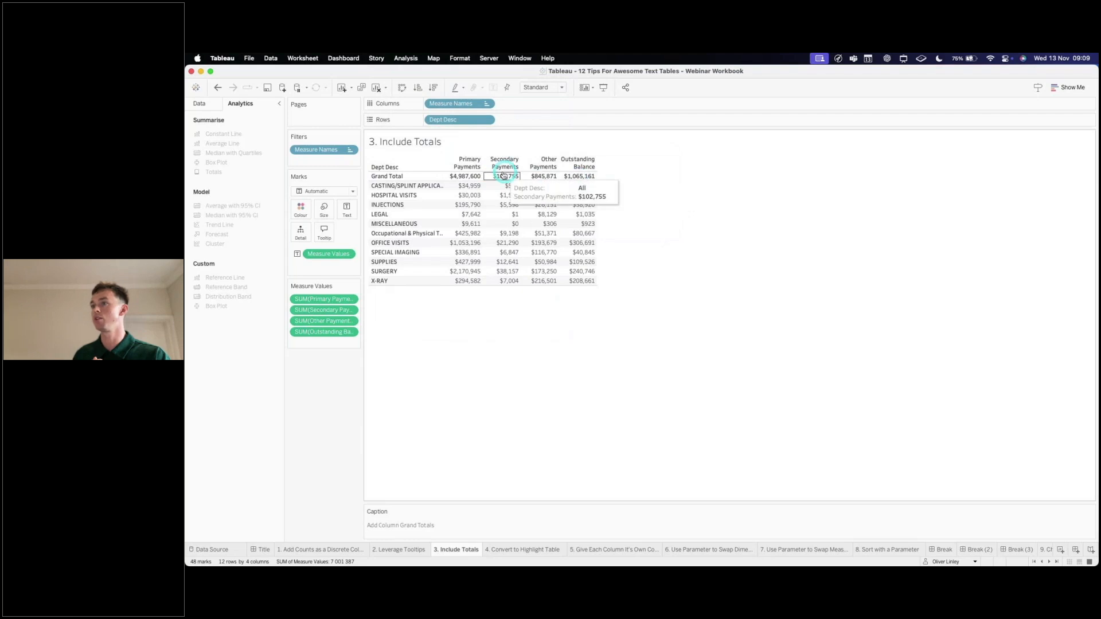
Examine the Total All Using options for aggregating the grand totals, leaving the totals settings as they are
left_click(403, 56)
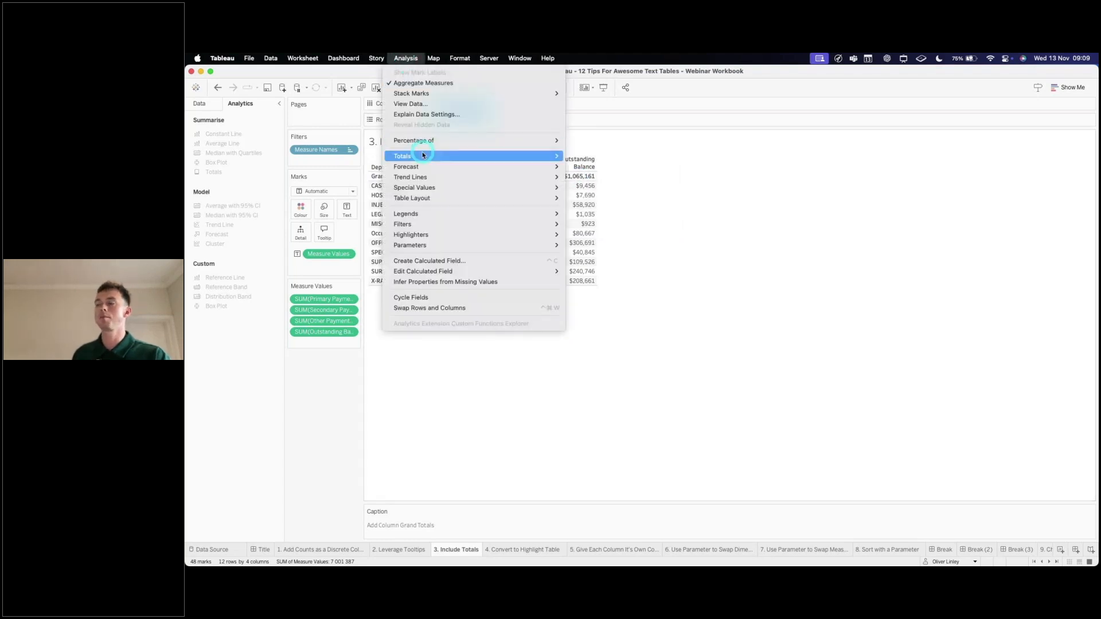
mouse_move(516, 157)
left_click(642, 181)
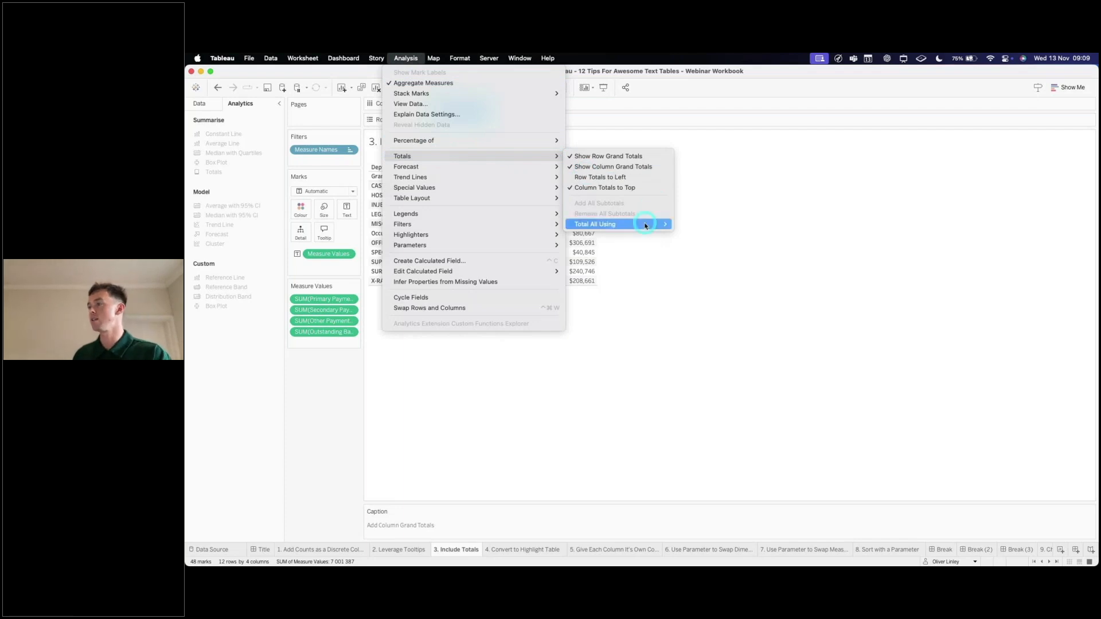
mouse_move(646, 225)
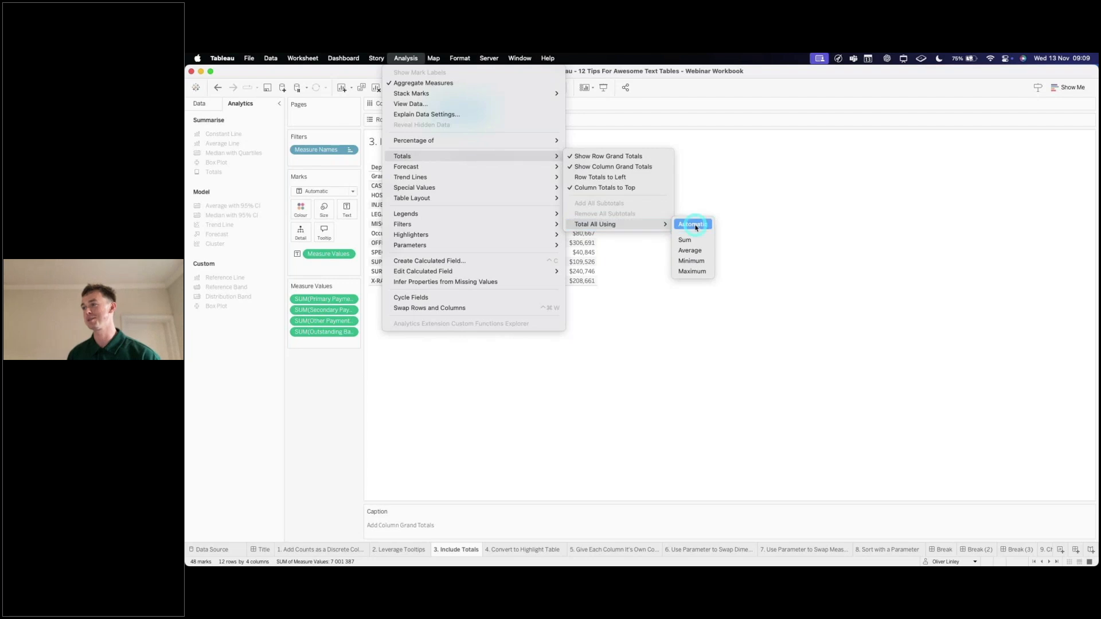
left_click(698, 252)
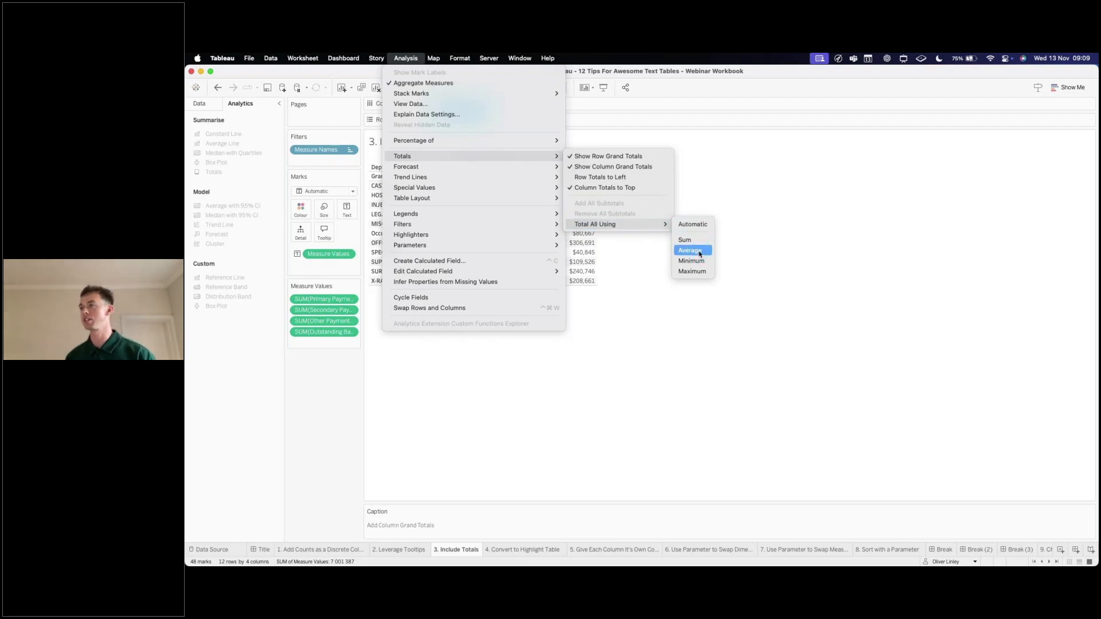
left_click(604, 170)
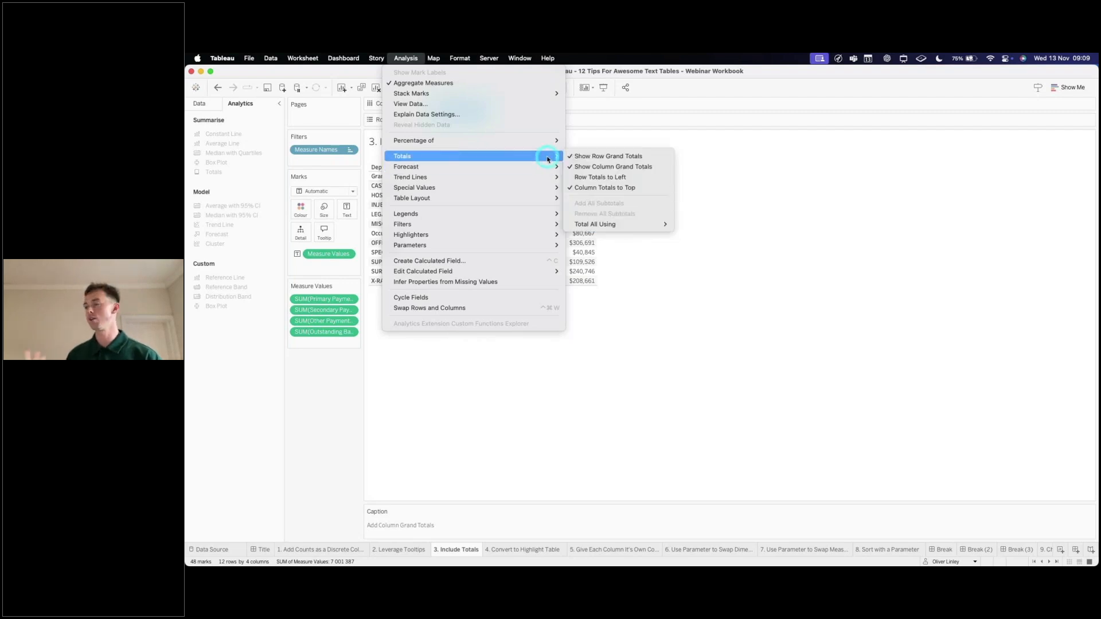
left_click(654, 377)
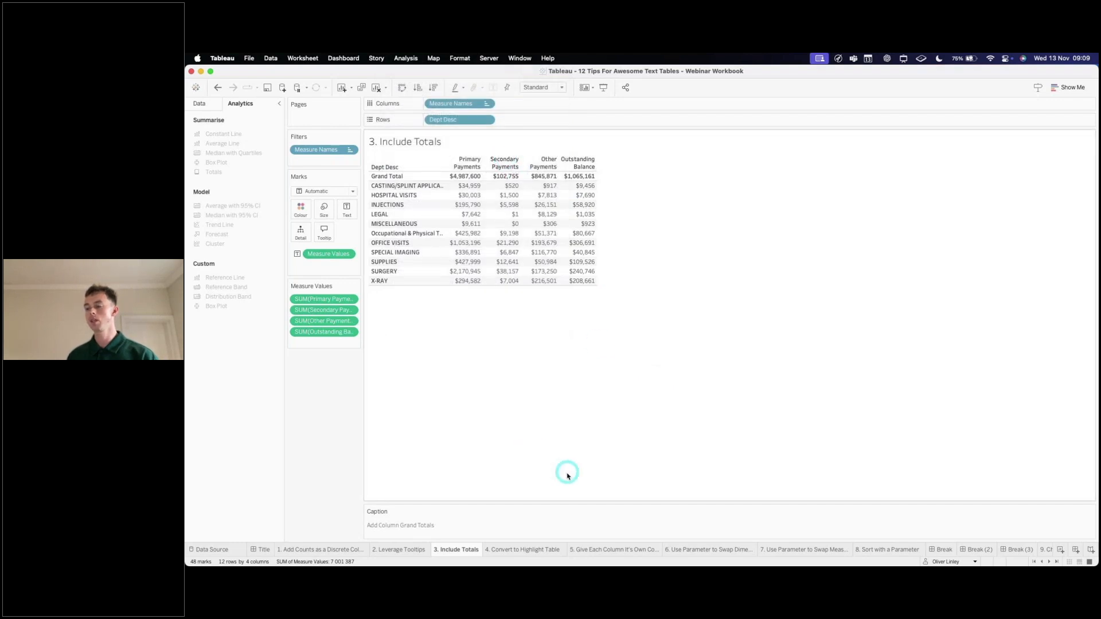
In the worksheet "4. Convert to Highlight Table", colour the table values by Visits and set the mark type to Square
left_click(522, 551)
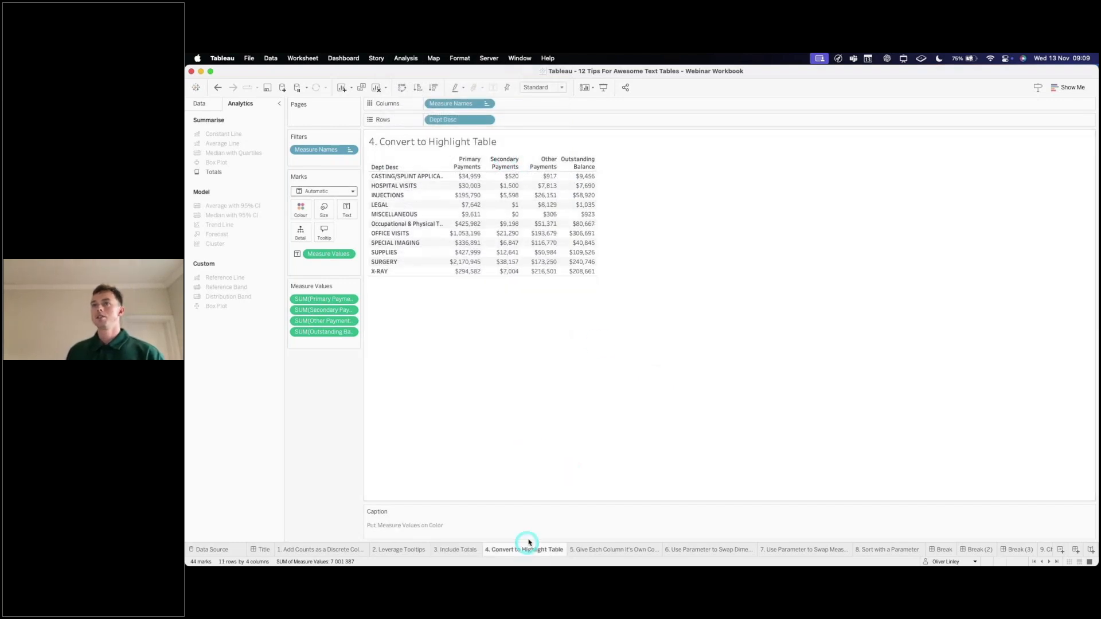
left_click(202, 104)
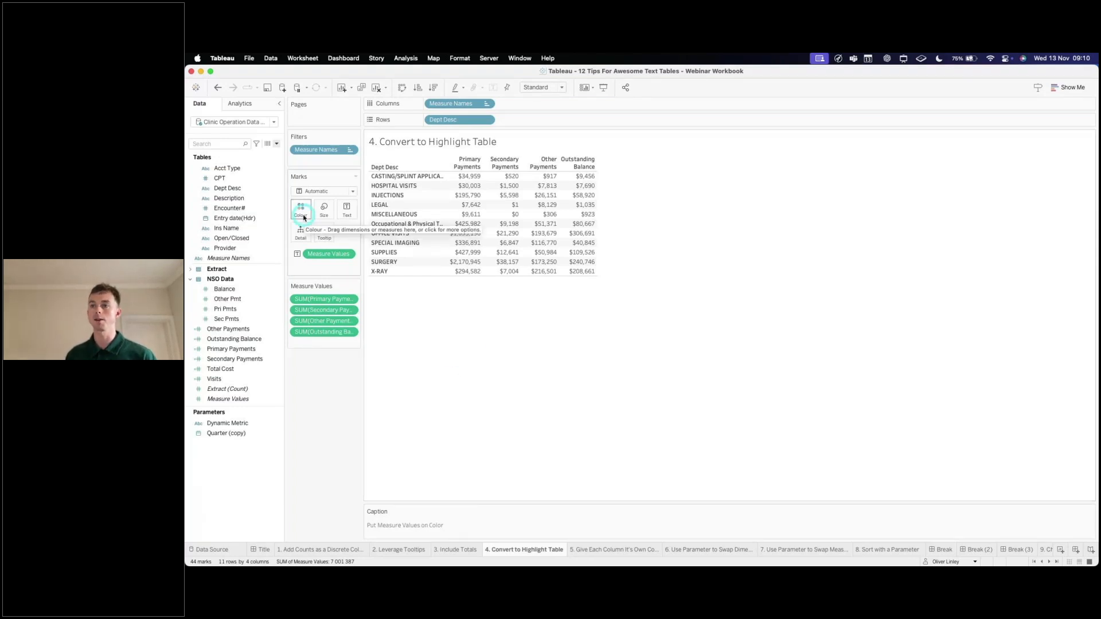
left_click(225, 370)
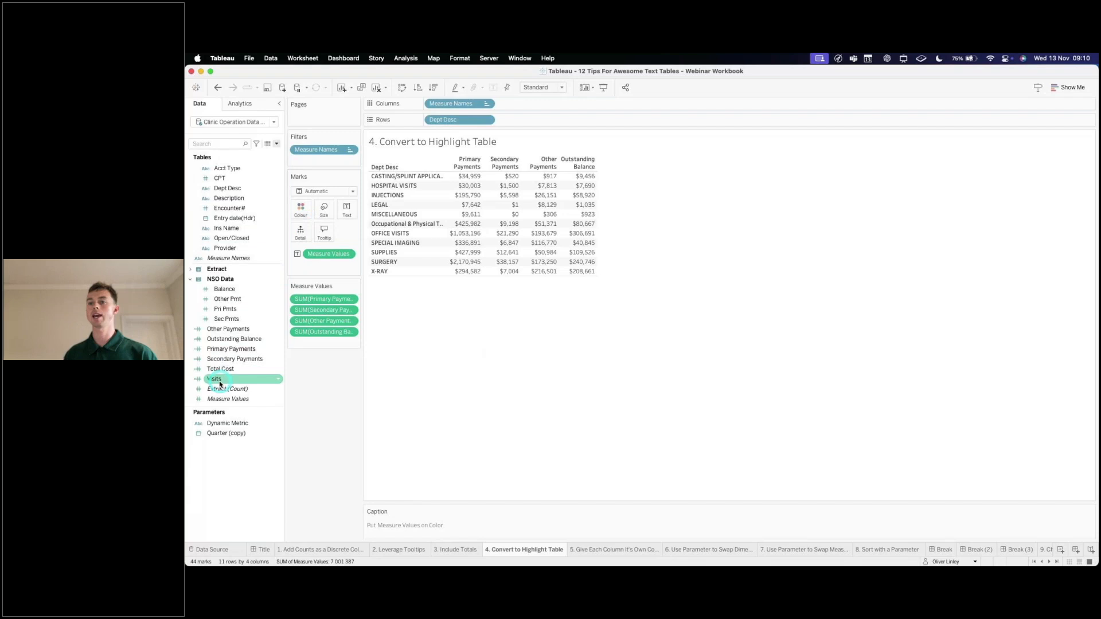
left_click(223, 379)
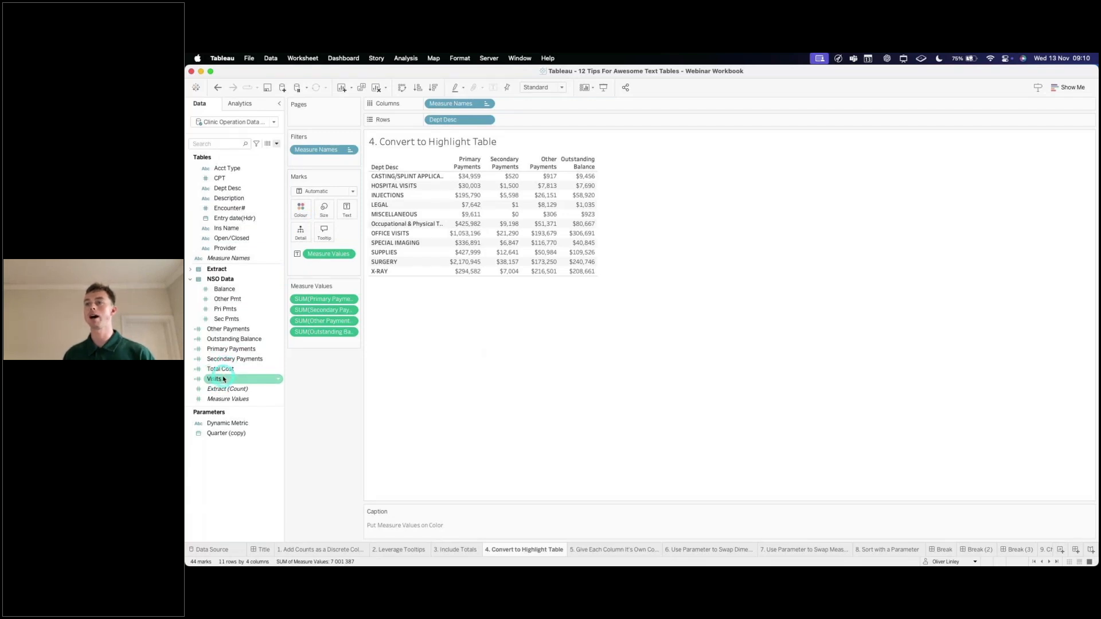
mouse_move(223, 379)
left_mouse_down()
mouse_move(290, 290)
mouse_move(298, 210)
left_mouse_up()
left_click(324, 254)
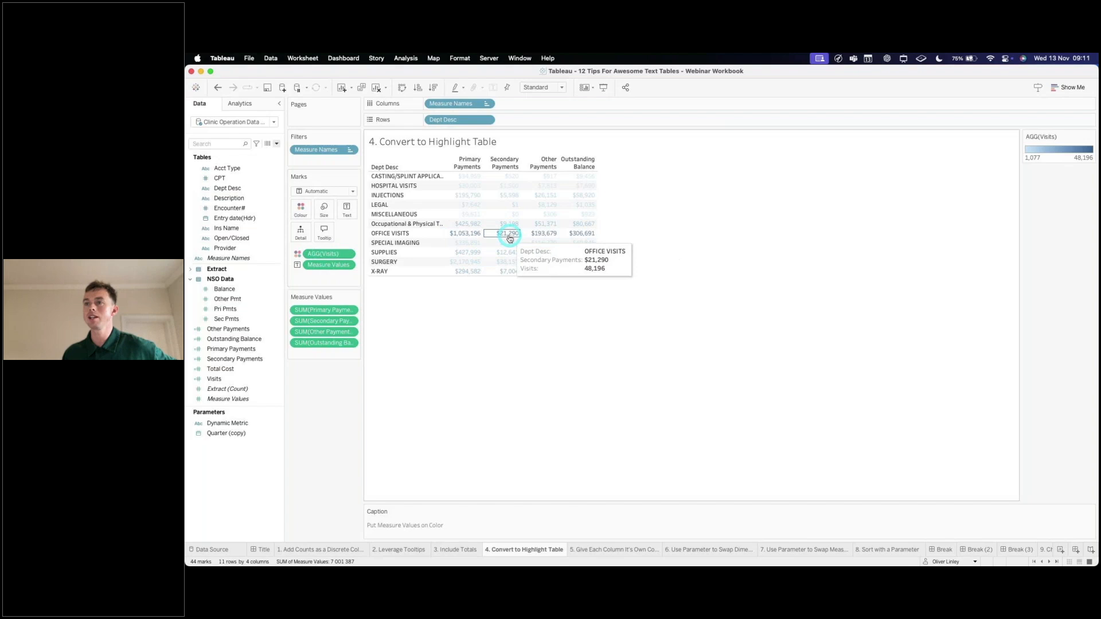
left_click(326, 191)
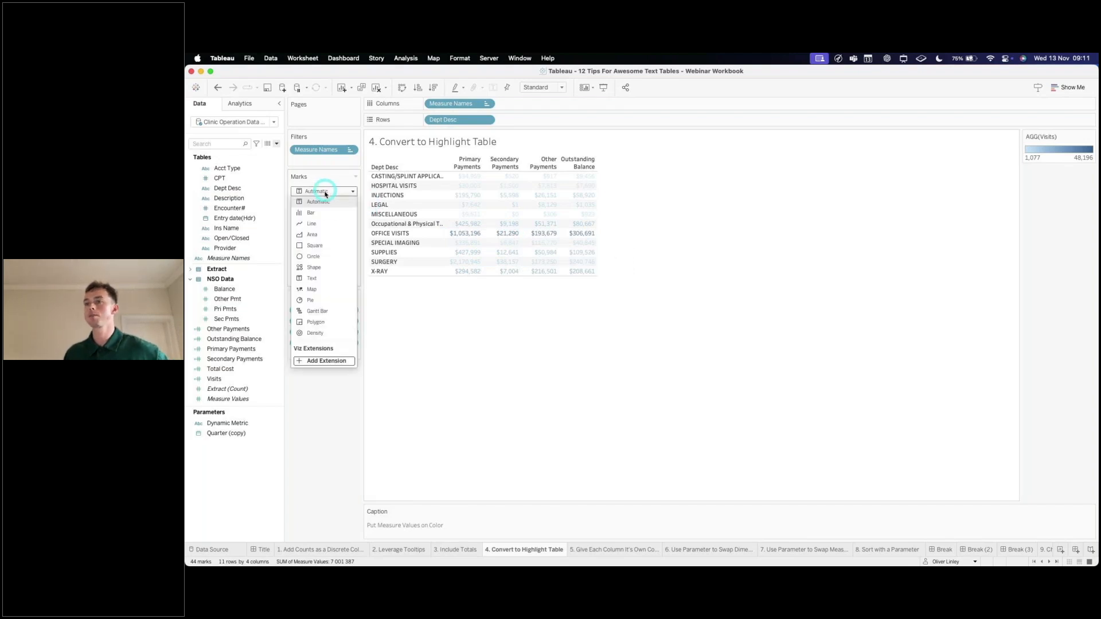
left_click(316, 246)
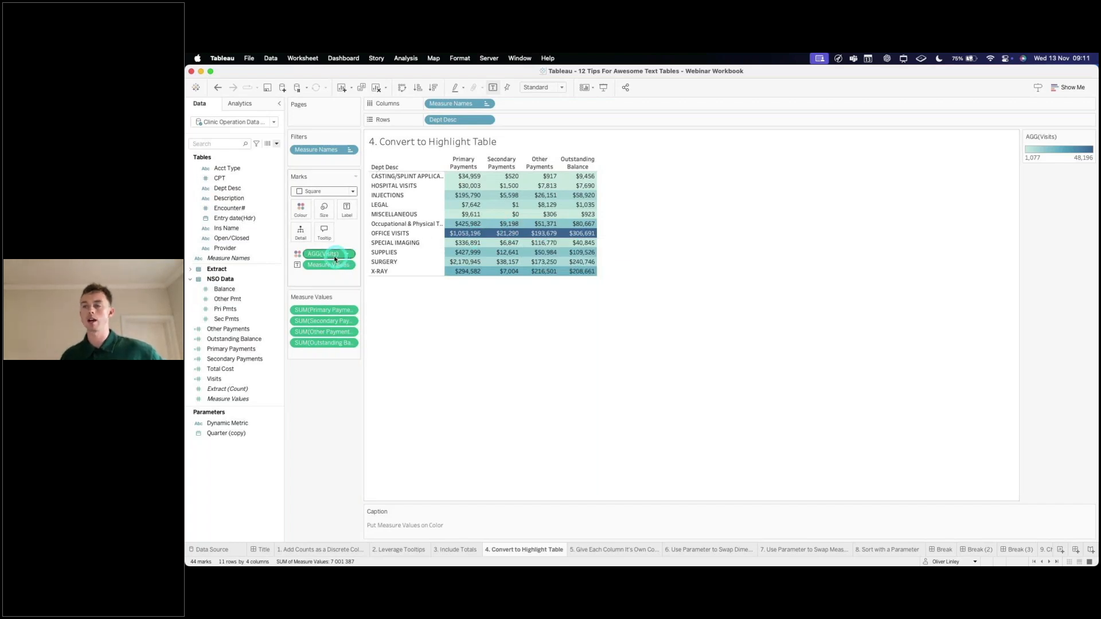
Remove Visits from the colour encoding of the highlight table
left_click_drag(329, 257, 332, 404)
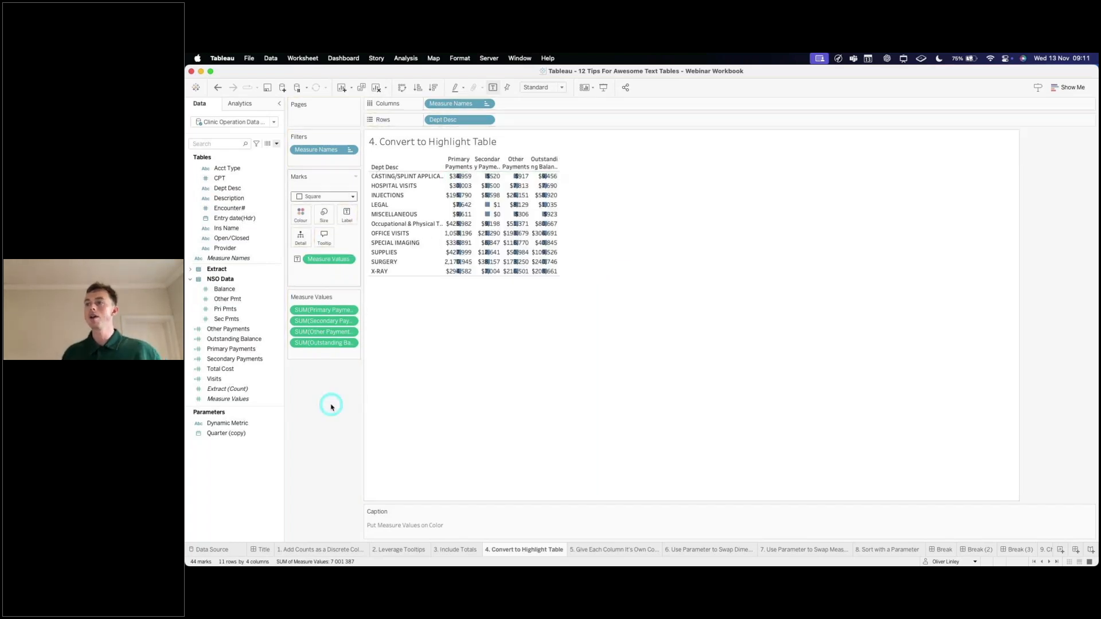
left_click(316, 192)
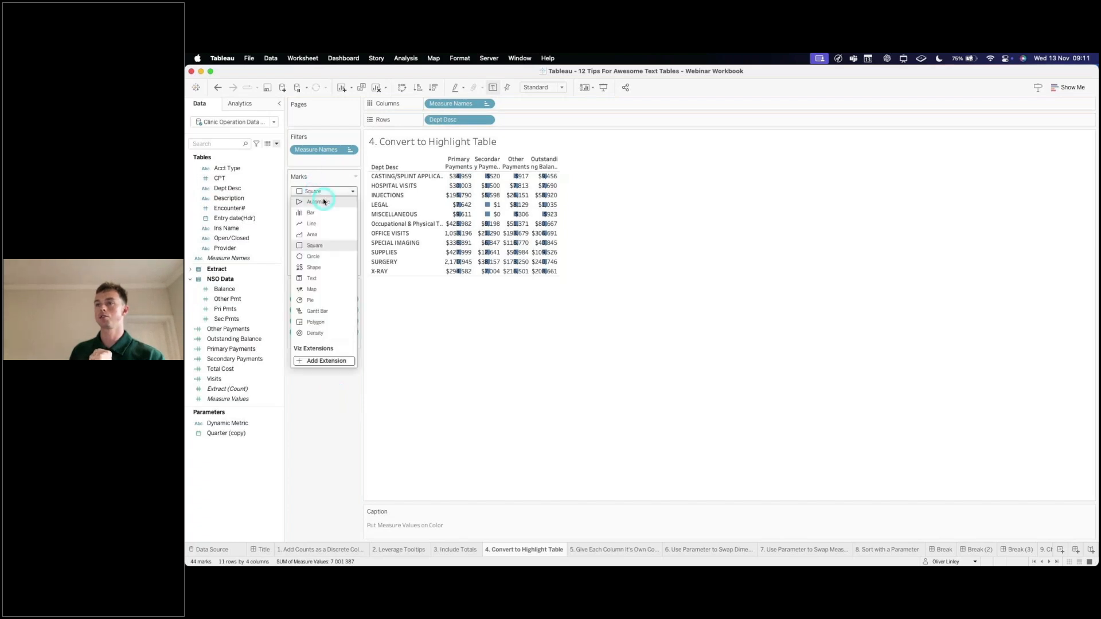
left_click(317, 191)
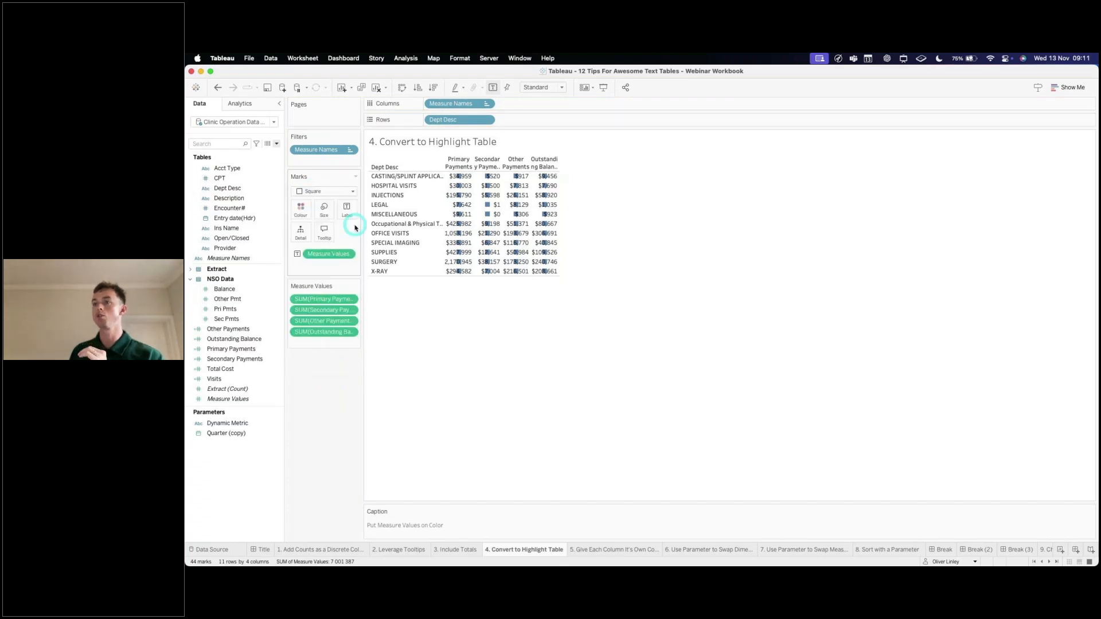
left_click(324, 256)
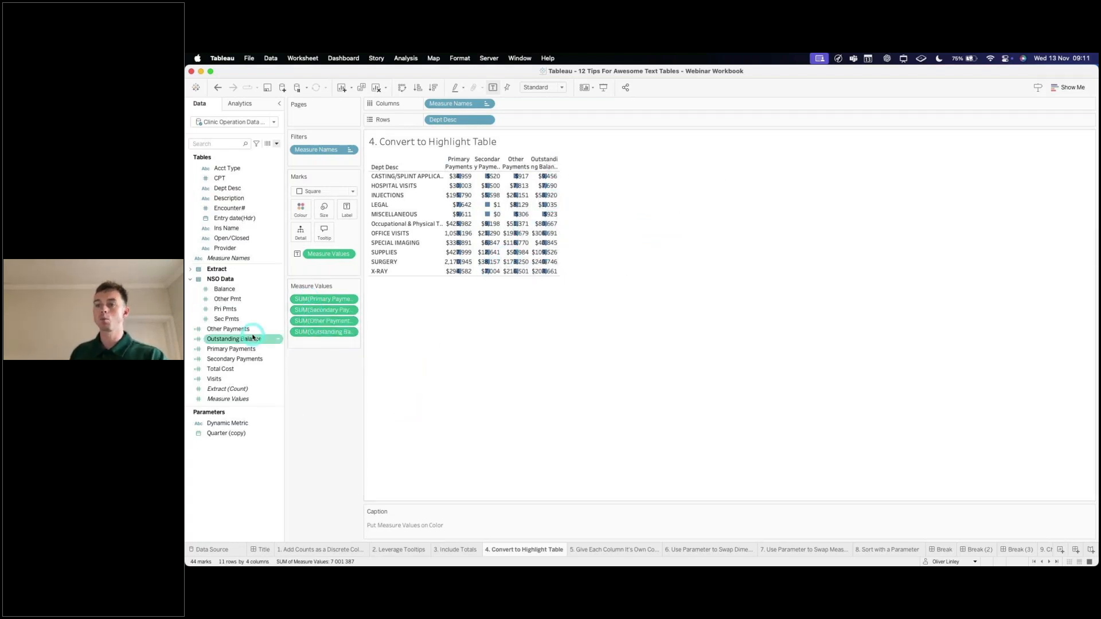
Colour the highlight table by Measure Values and inspect the Primary Payments cell for Surgery
left_click_drag(219, 401, 299, 213)
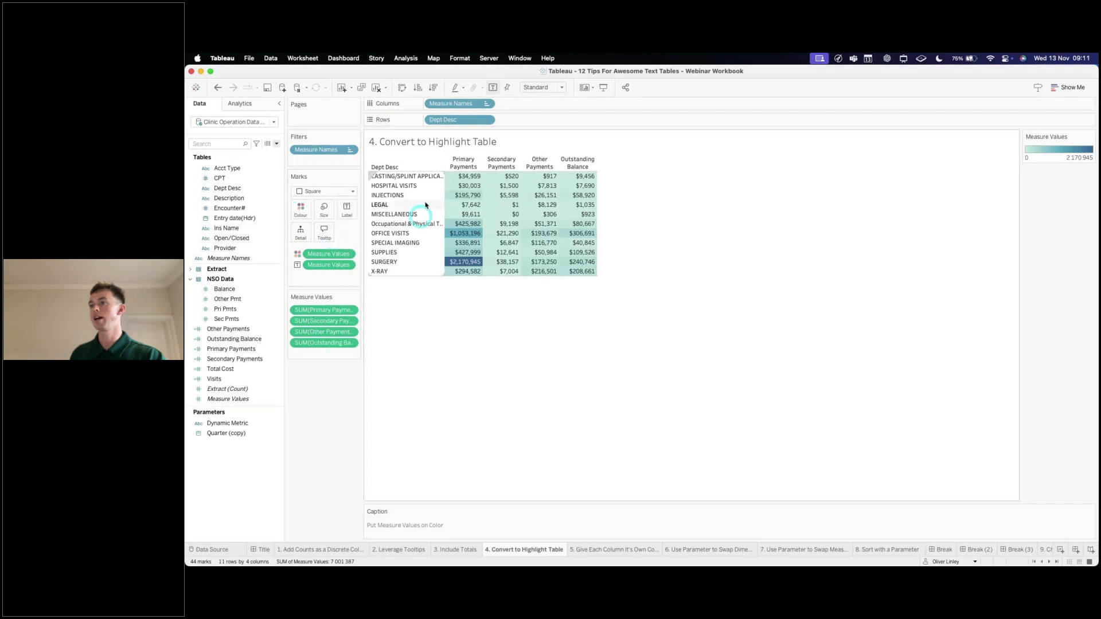
mouse_move(458, 265)
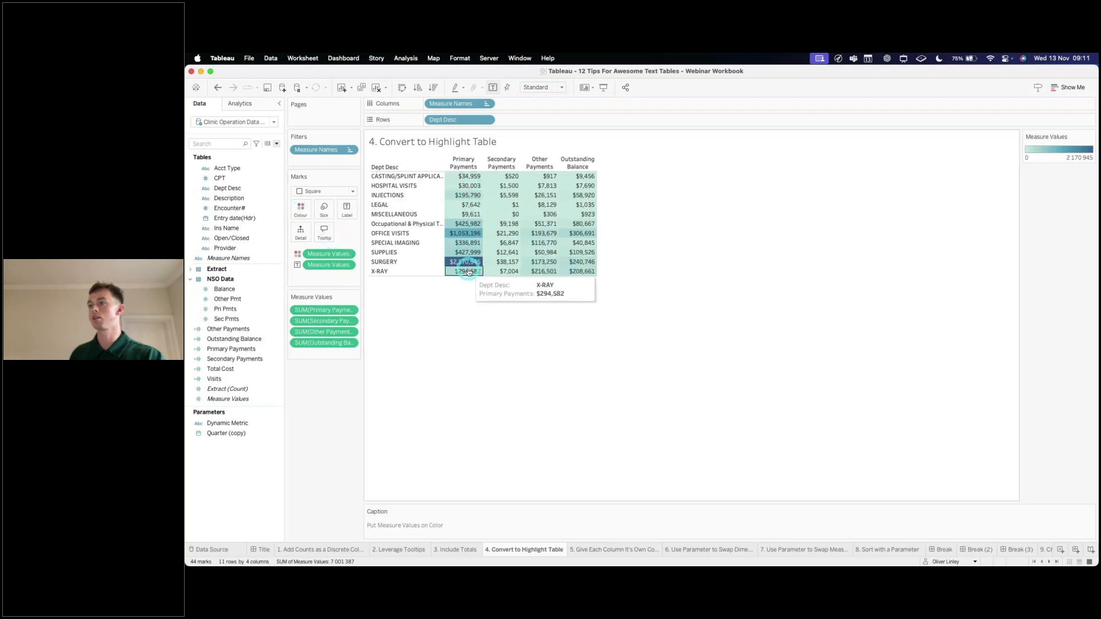
left_click(463, 264)
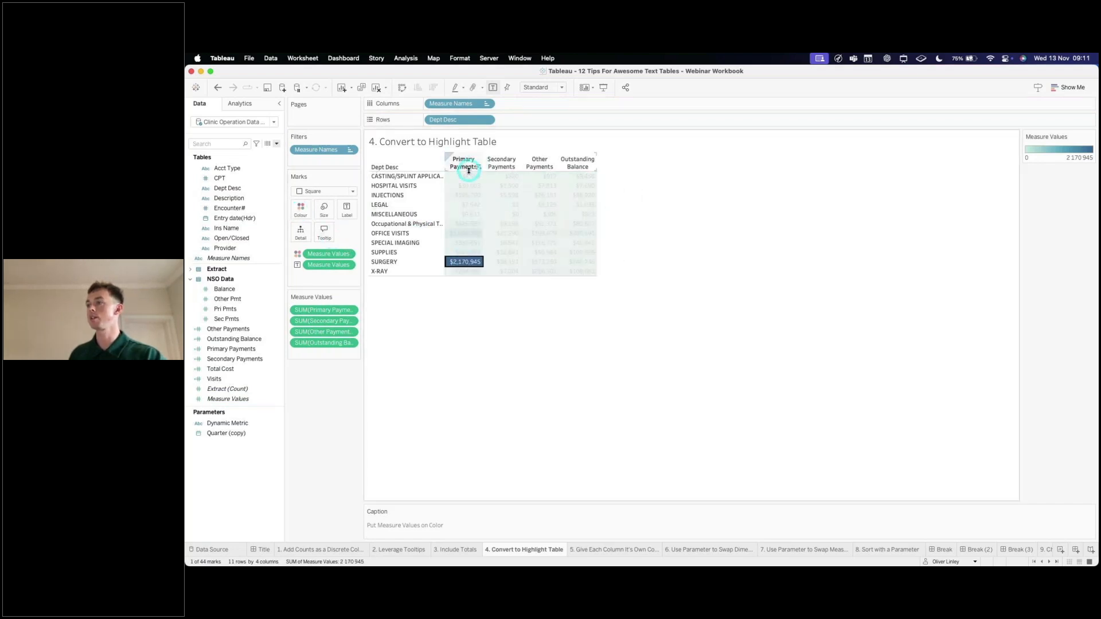
left_click(517, 356)
mouse_move(469, 263)
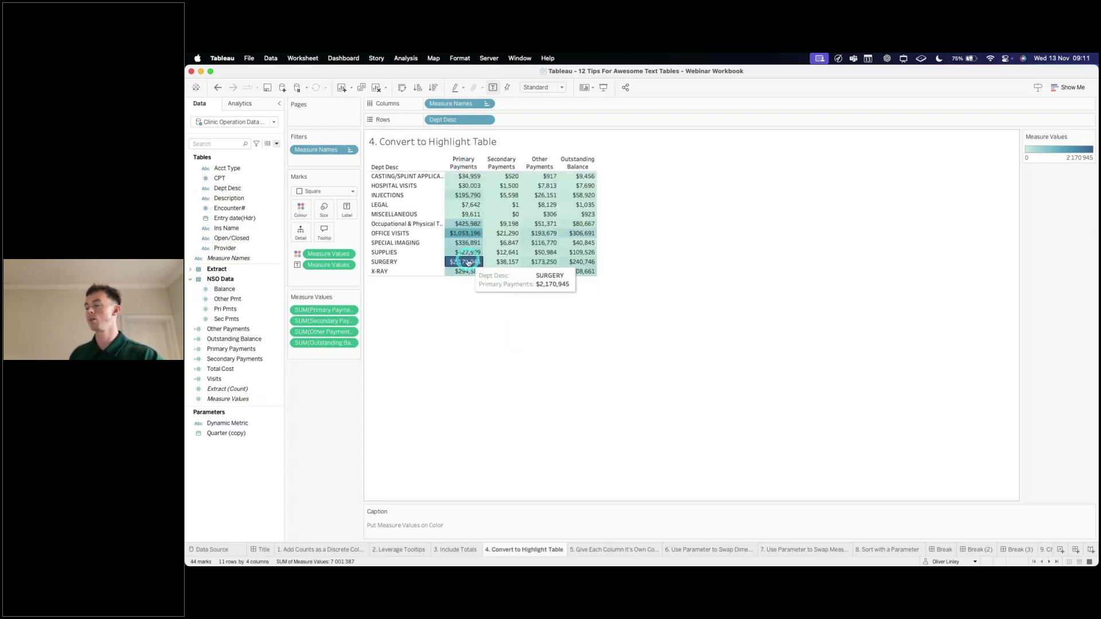
Open the colour settings of the Measure Values legend and review the available palettes, keeping Automatic
double_click(1069, 153)
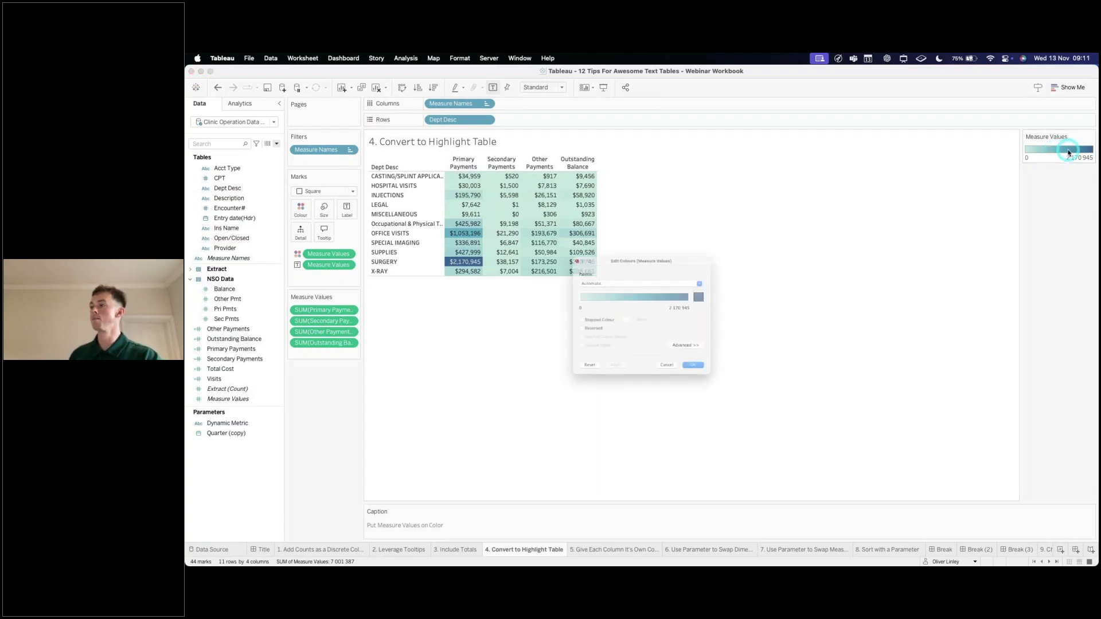
left_click_drag(687, 237, 786, 188)
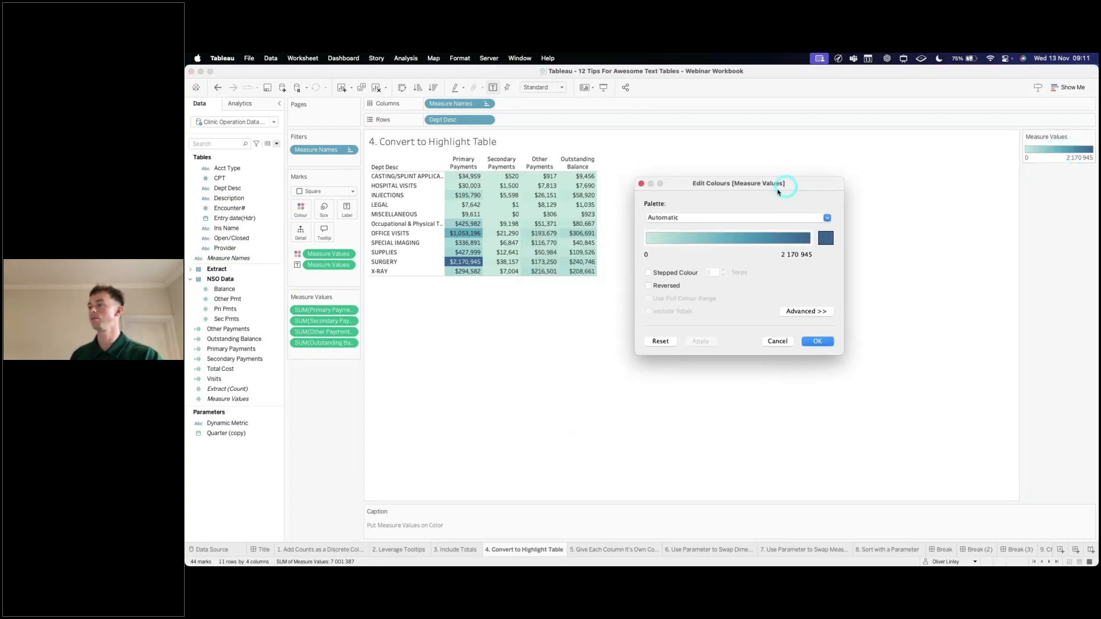
left_click(709, 218)
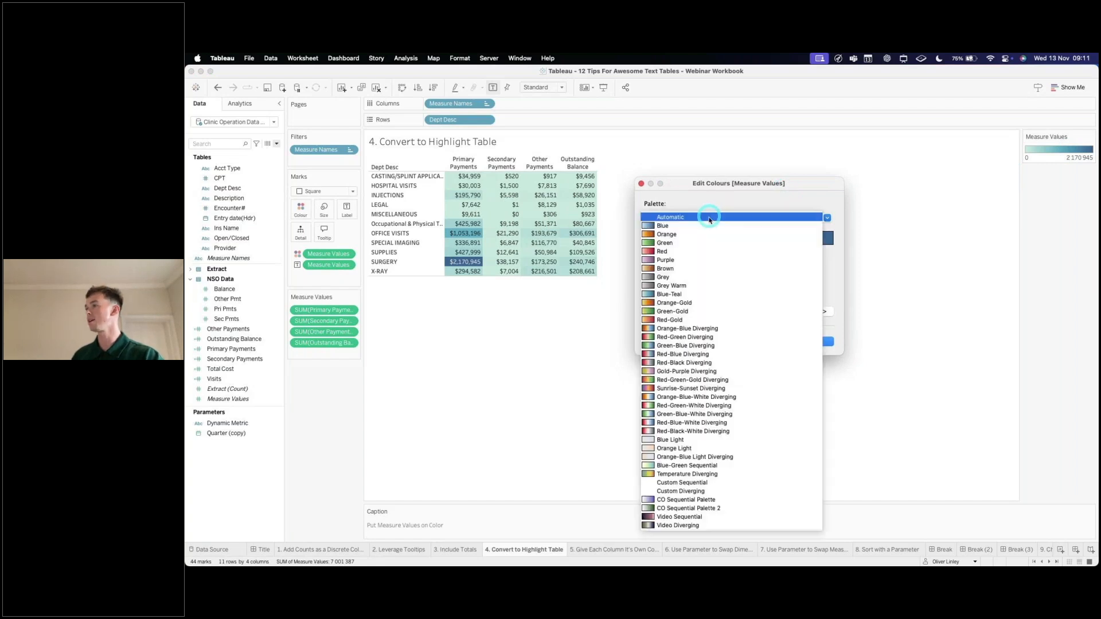
left_click(709, 218)
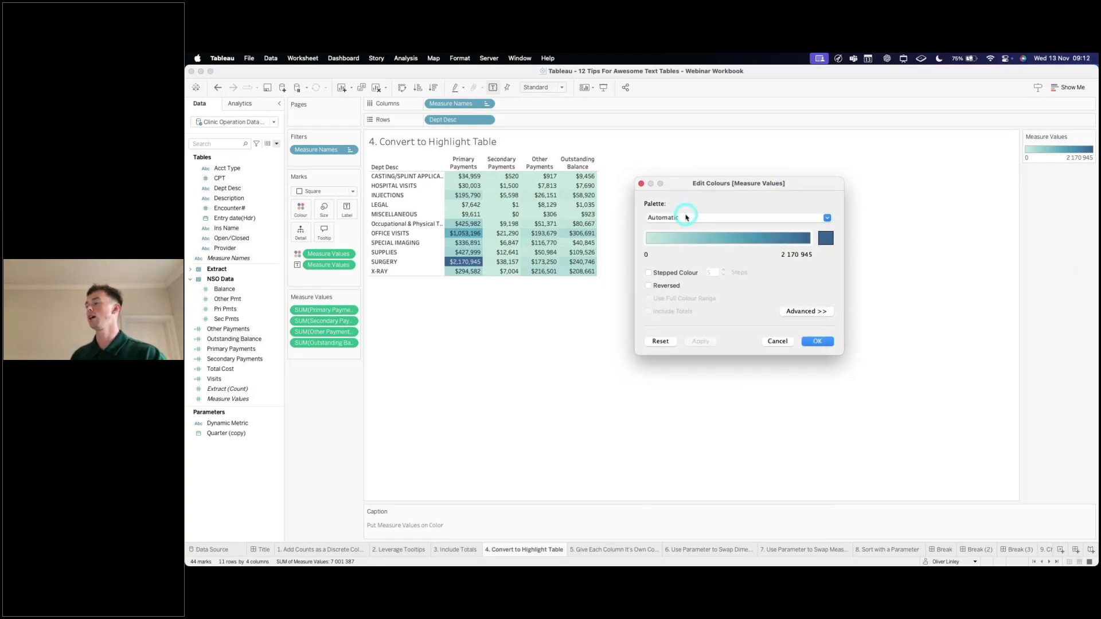
left_click(687, 218)
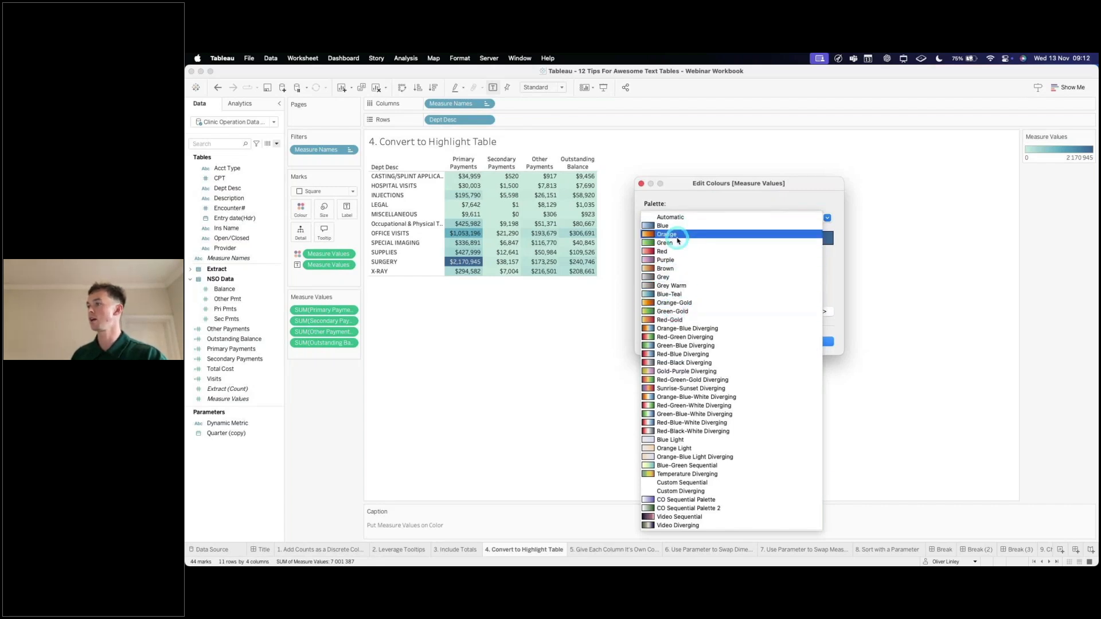
left_click(687, 202)
Apply stepped colour with 5 steps to the Measure Values palette
left_click(667, 275)
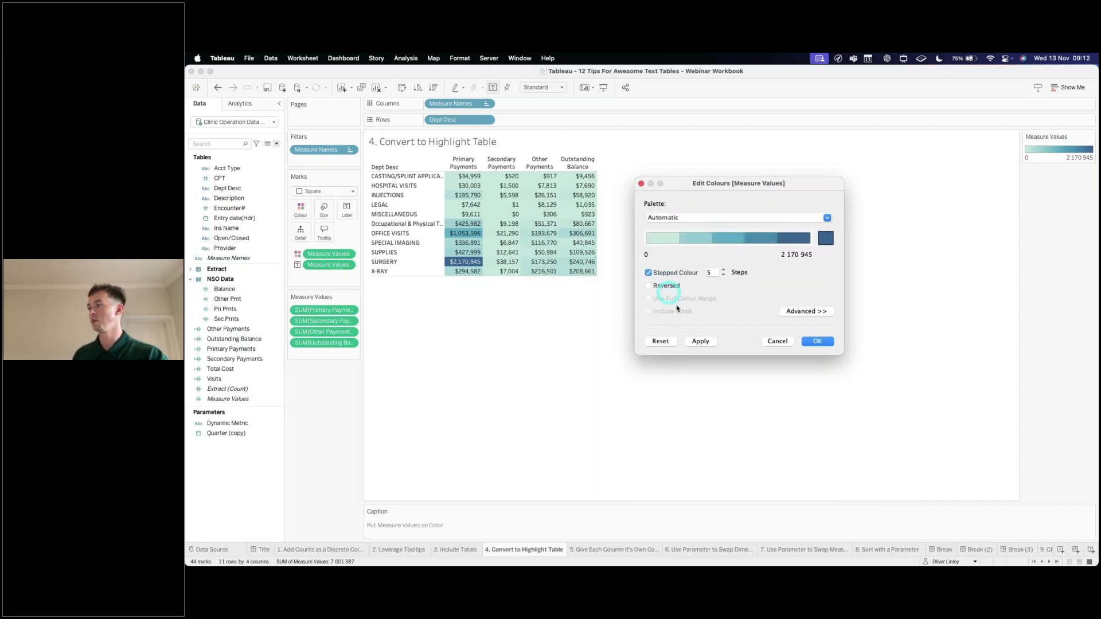
left_click(781, 341)
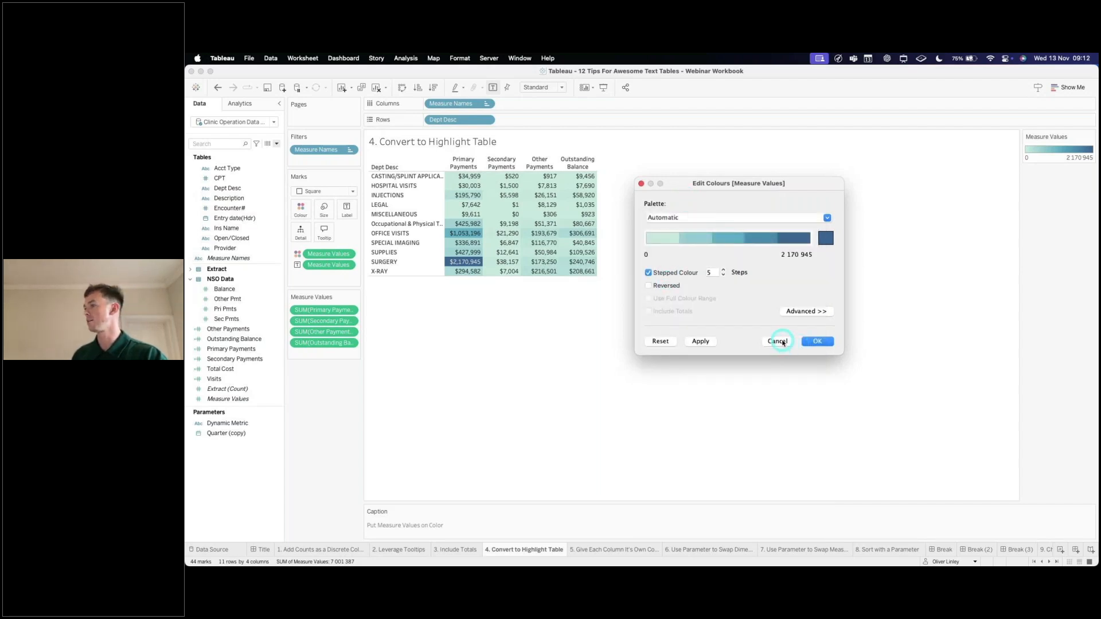
left_click(700, 342)
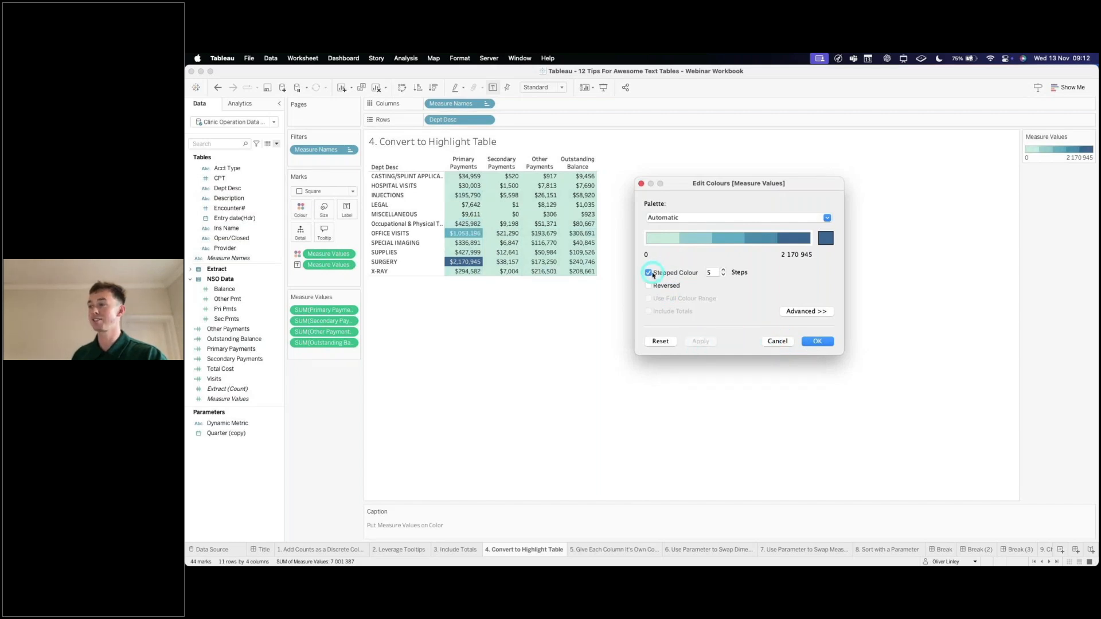
Turn stepped colour off again for Measure Values, apply the change and close the colour settings
left_click(649, 273)
left_click(701, 342)
left_click(810, 343)
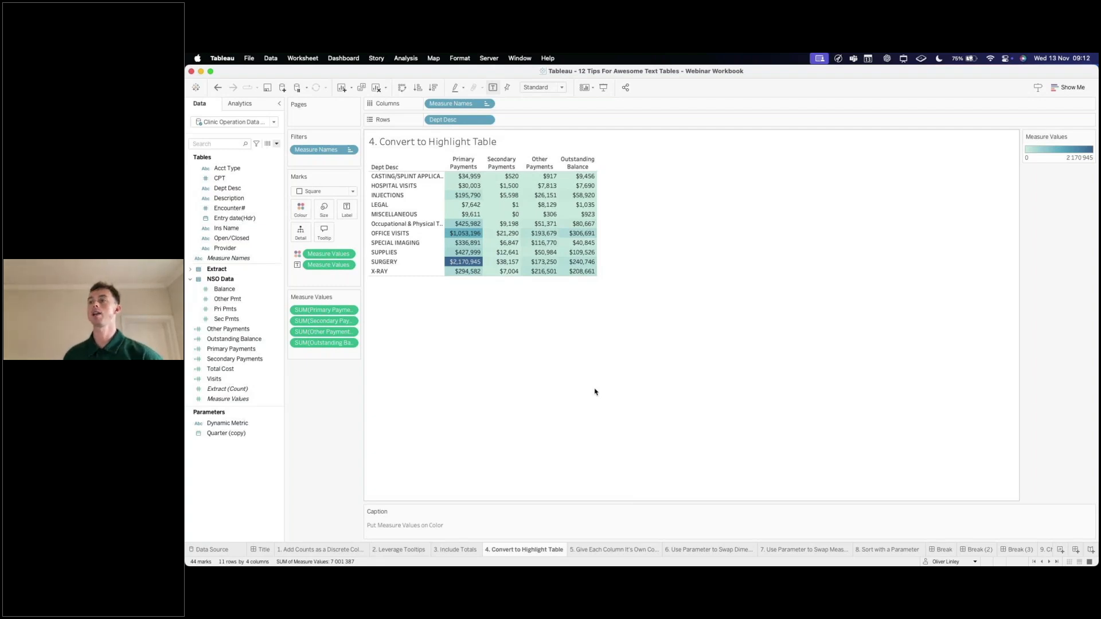
Inspect the Primary Payments cells for Surgery and Office Visits in the highlight table
mouse_move(467, 263)
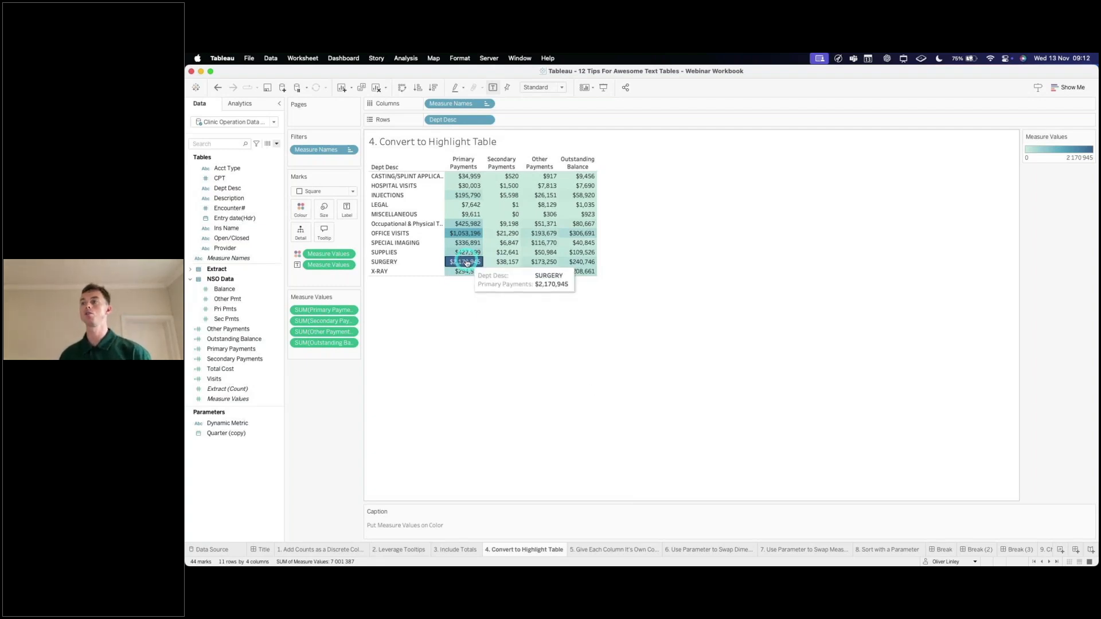
mouse_move(466, 235)
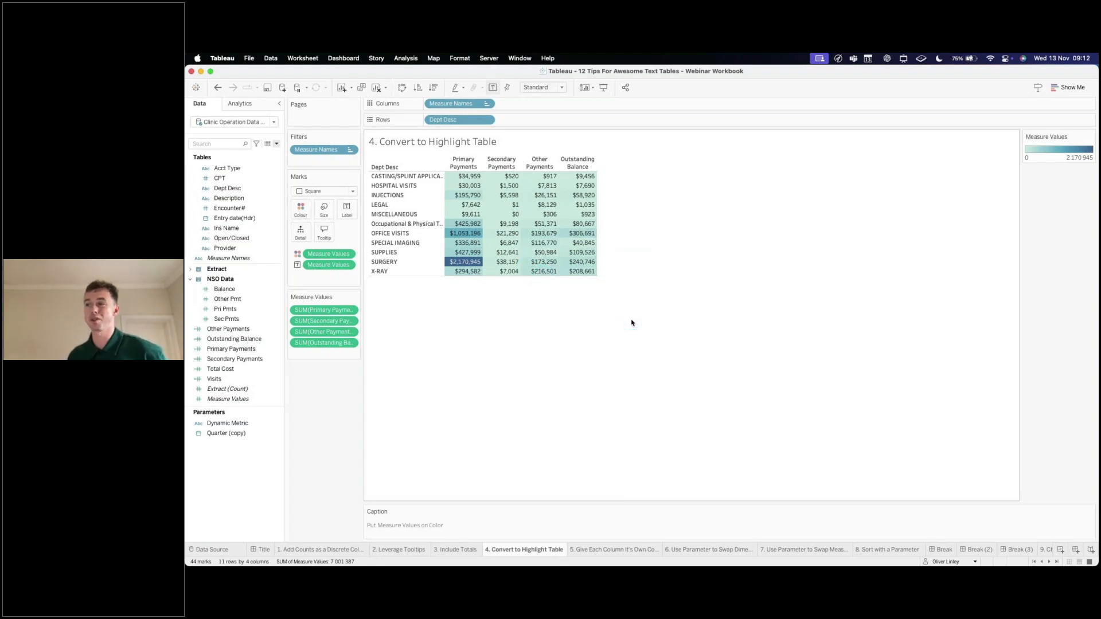
mouse_move(456, 261)
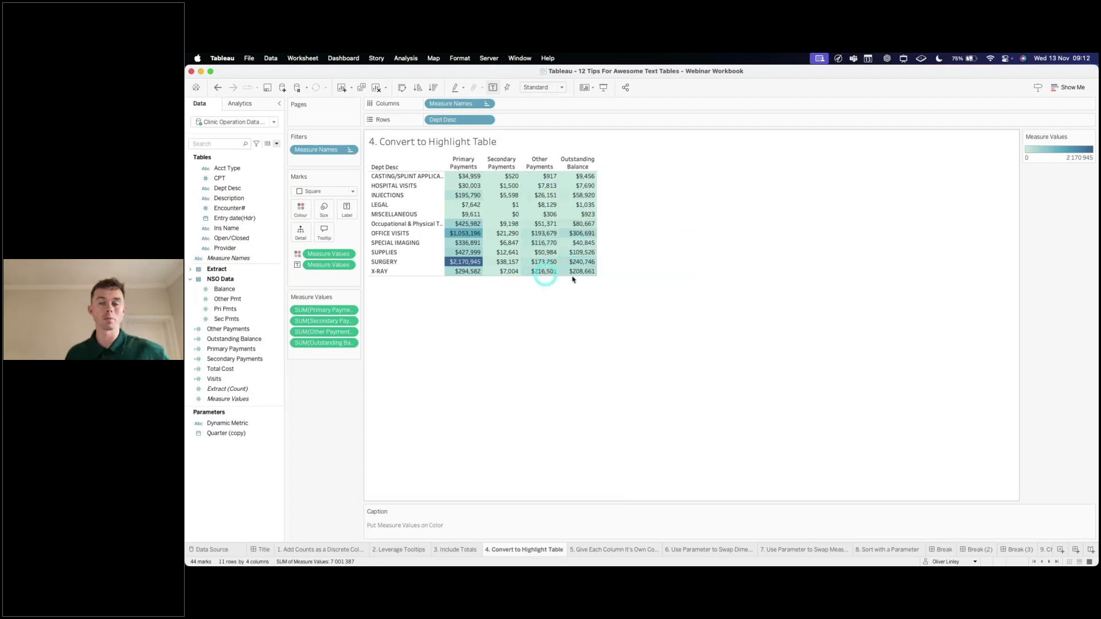
left_click(547, 311)
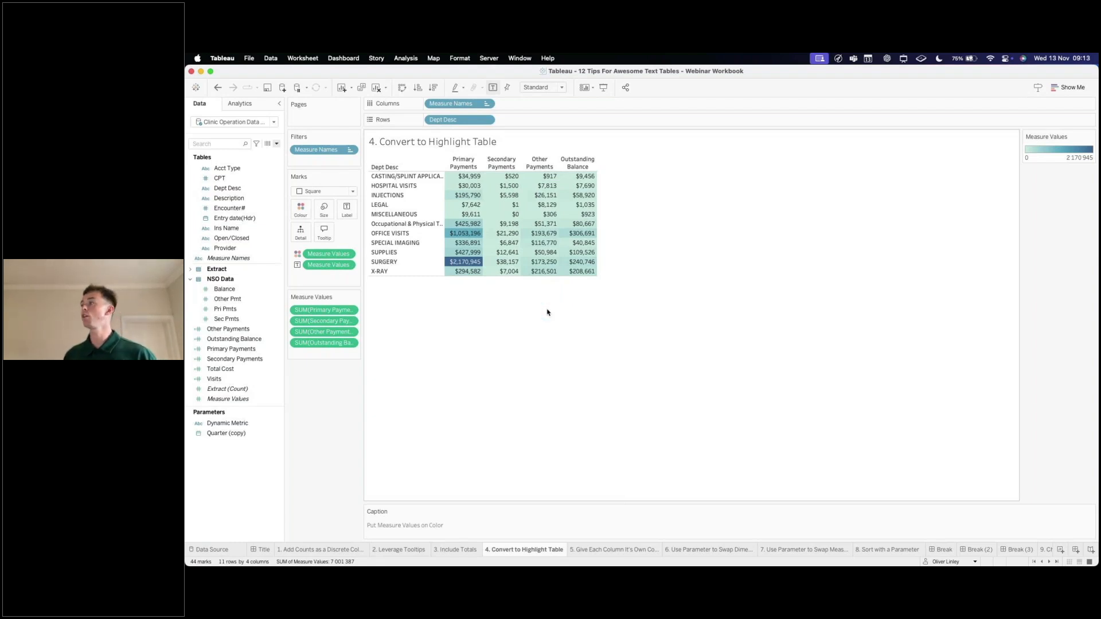
With the screen annotation tool, draw orange boxes around the Measure Values legend, the Measure Values field and the Measure Values shelf
key("ctrl+a")
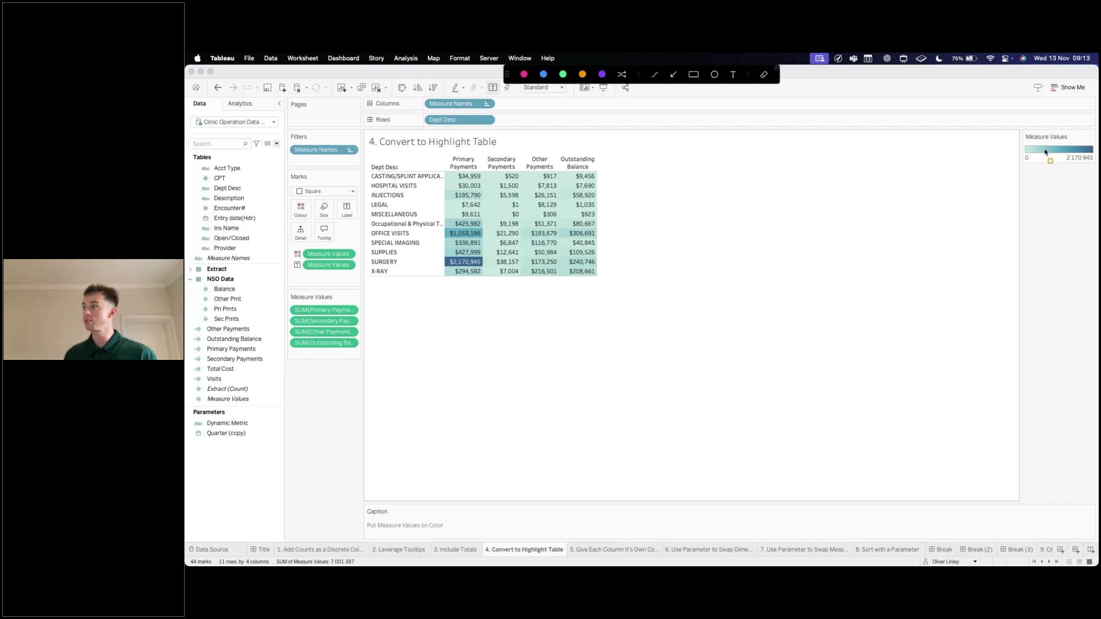
left_click_drag(1019, 125, 1097, 168)
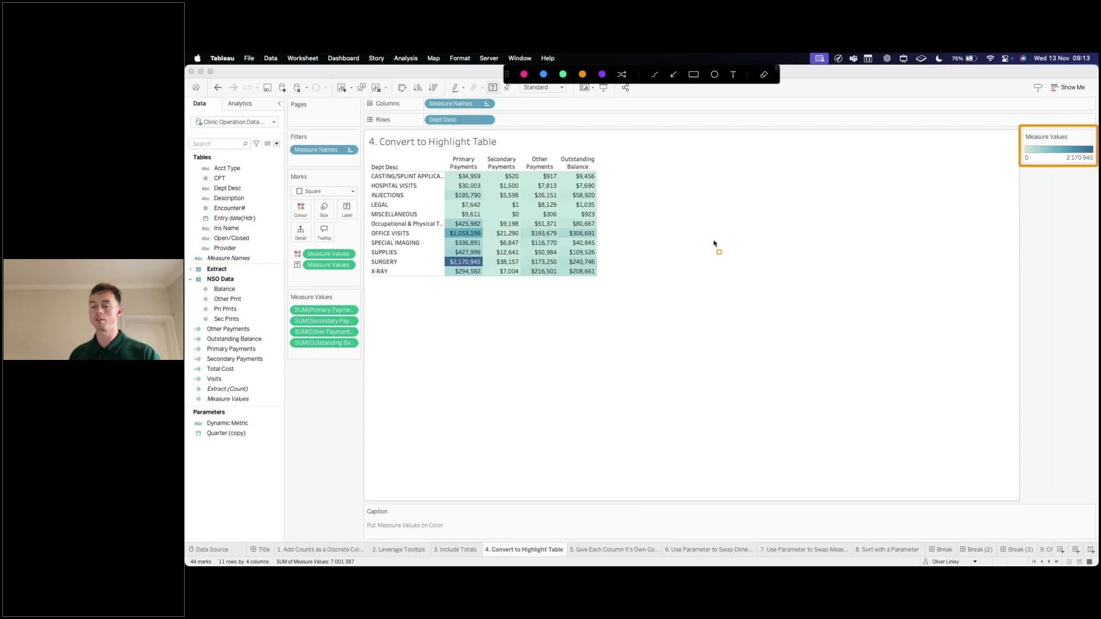
left_click_drag(189, 386, 262, 412)
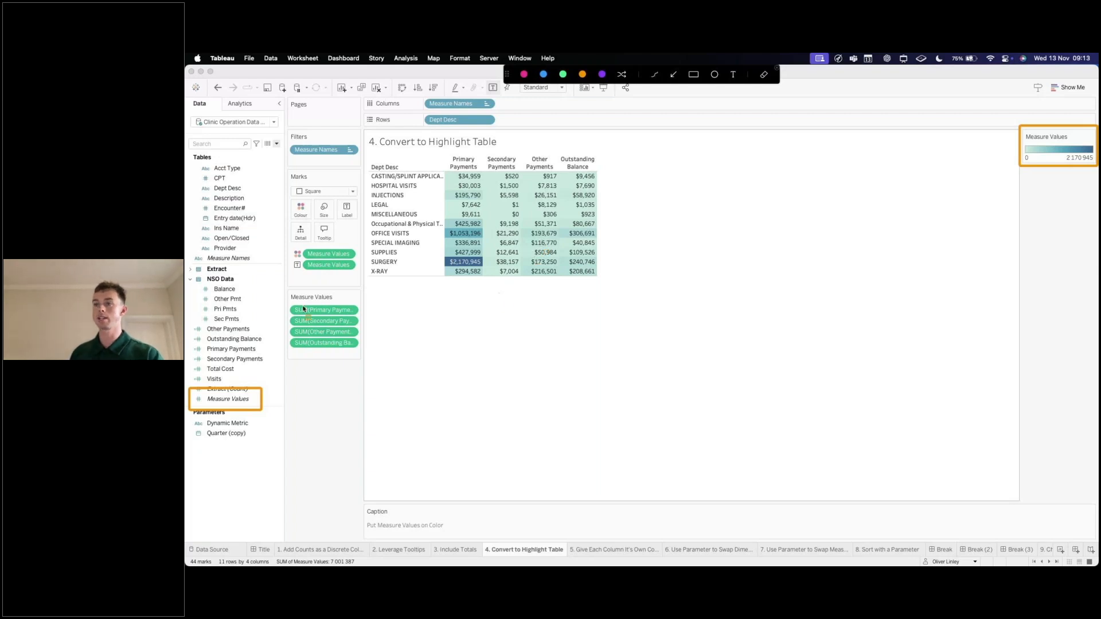
mouse_move(286, 290)
left_mouse_down()
mouse_move(365, 373)
mouse_move(363, 363)
left_mouse_up()
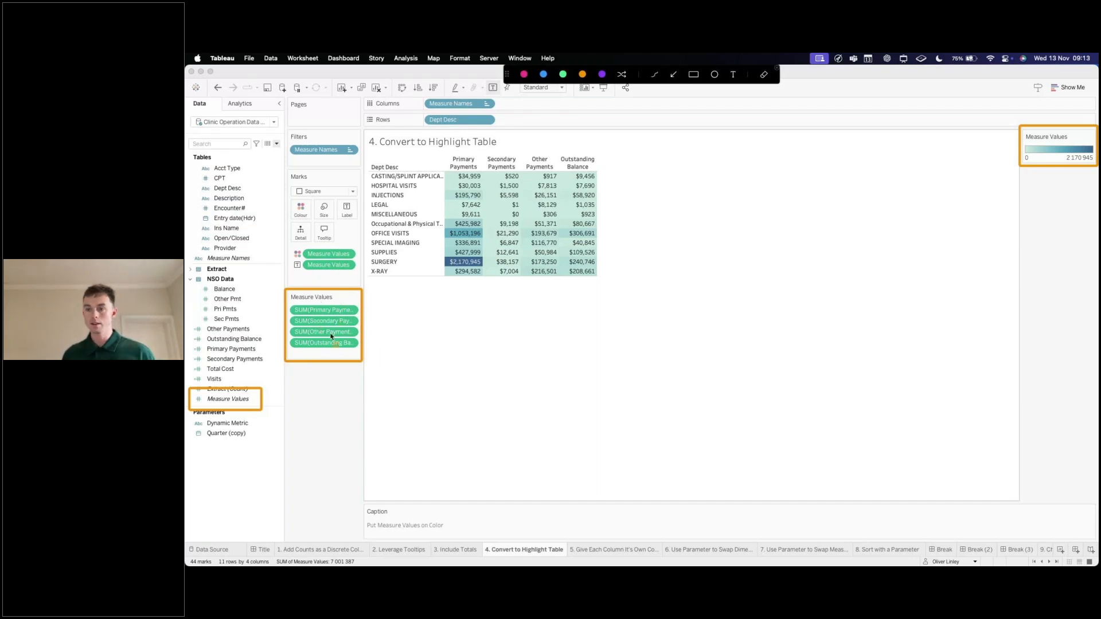
Draw arrows from the legend's minimum and maximum to their matching table cells, and clear all screen annotations
mouse_move(1024, 163)
left_mouse_down()
mouse_move(591, 221)
mouse_move(523, 217)
left_mouse_up()
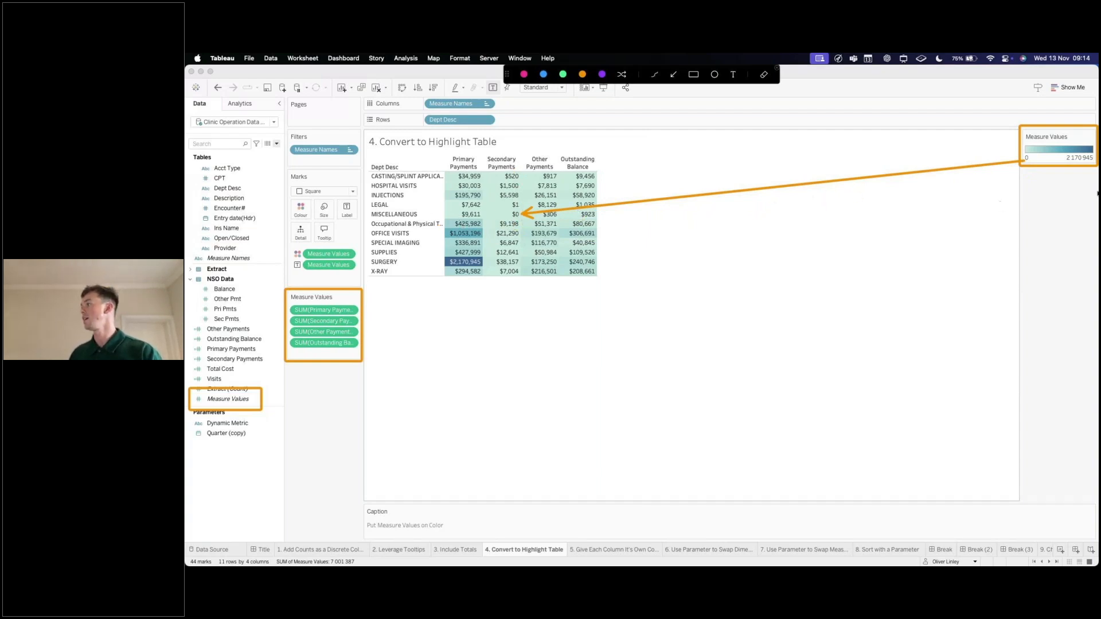
mouse_move(1066, 162)
left_mouse_down()
mouse_move(689, 245)
mouse_move(486, 263)
left_mouse_up()
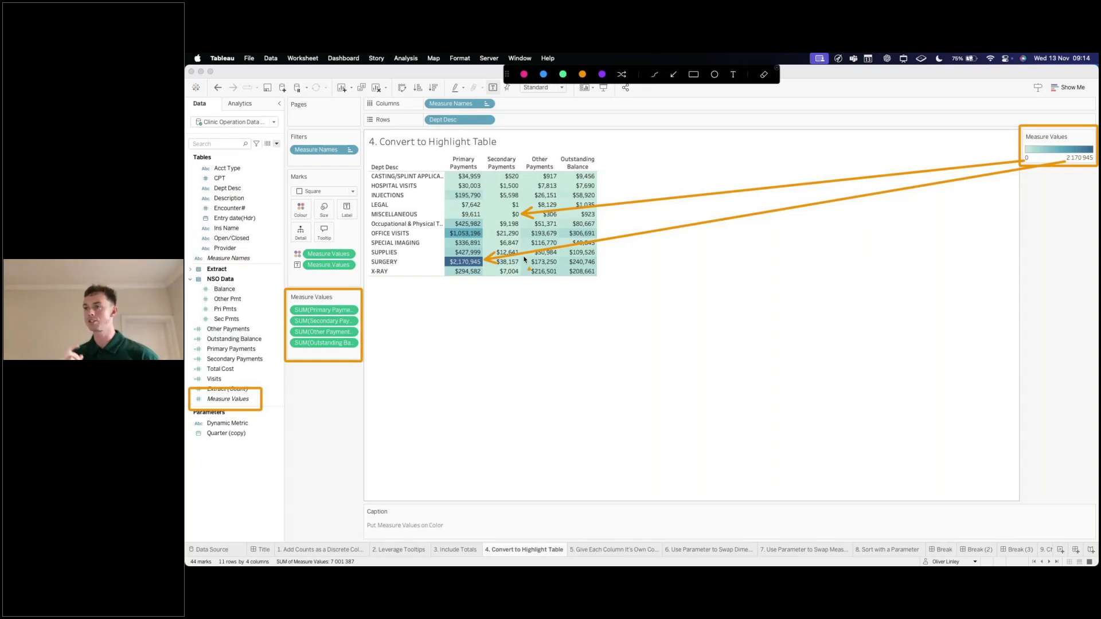
key("Escape")
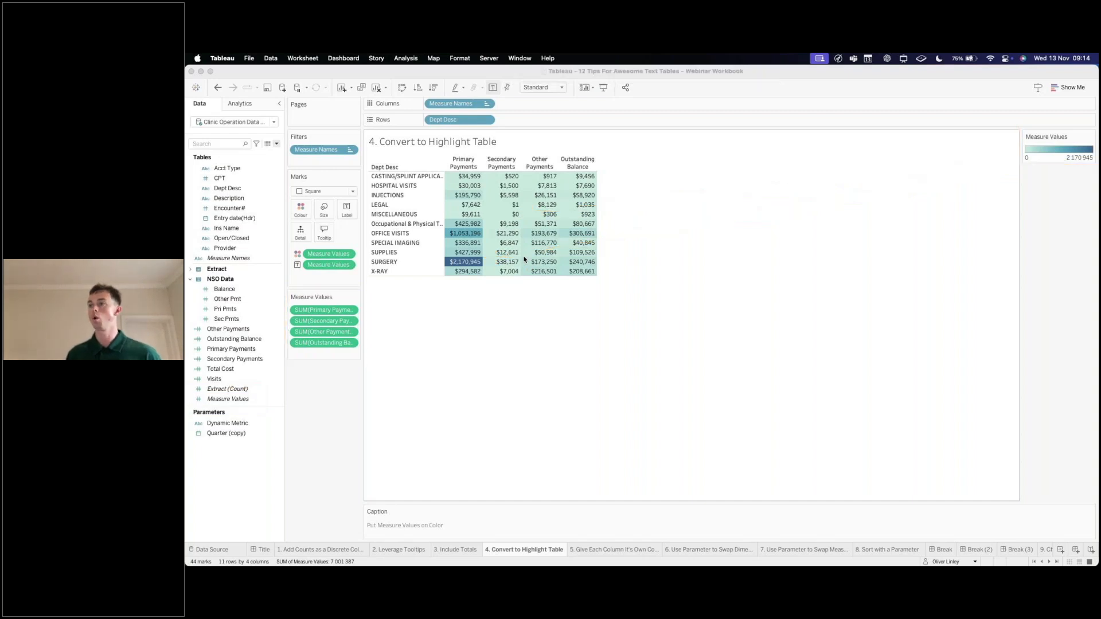
left_click(539, 349)
In the worksheet "5. Give Each Column It's Own Color", colour the table by Measure Values and set the mark type to Square
left_click(606, 551)
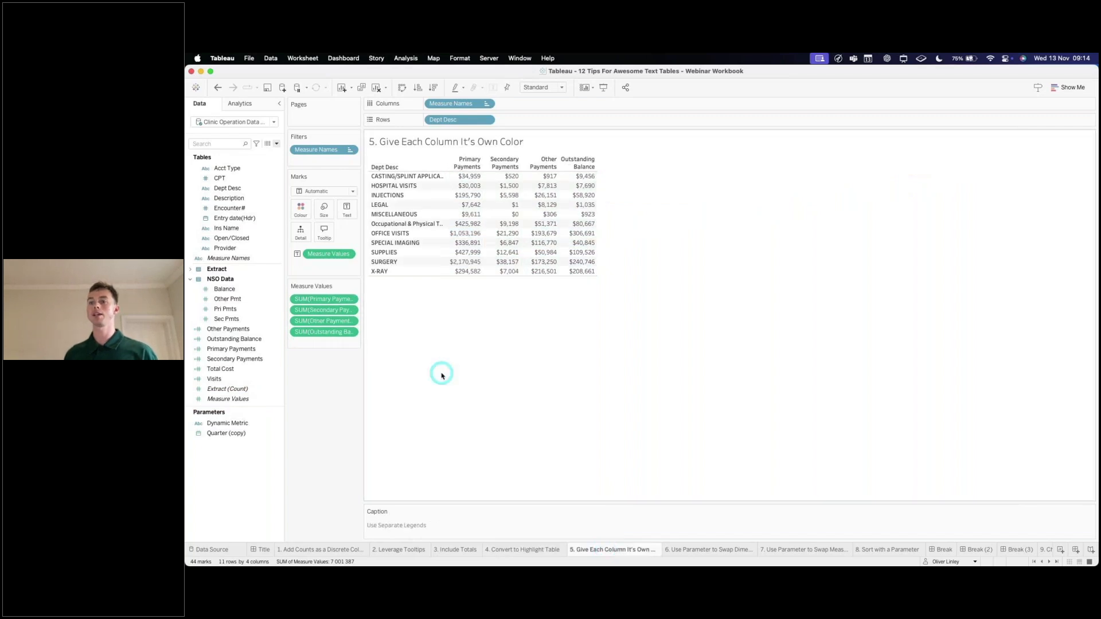
left_click(233, 400)
mouse_move(234, 400)
left_mouse_down()
mouse_move(305, 279)
mouse_move(304, 211)
left_mouse_up()
left_click(324, 191)
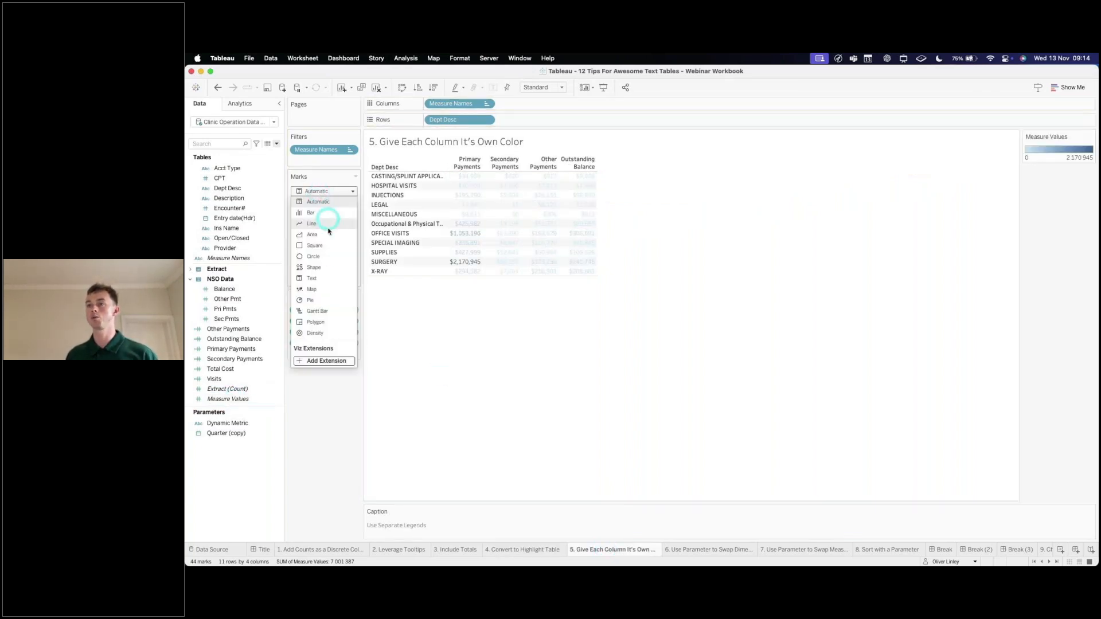
left_click(324, 247)
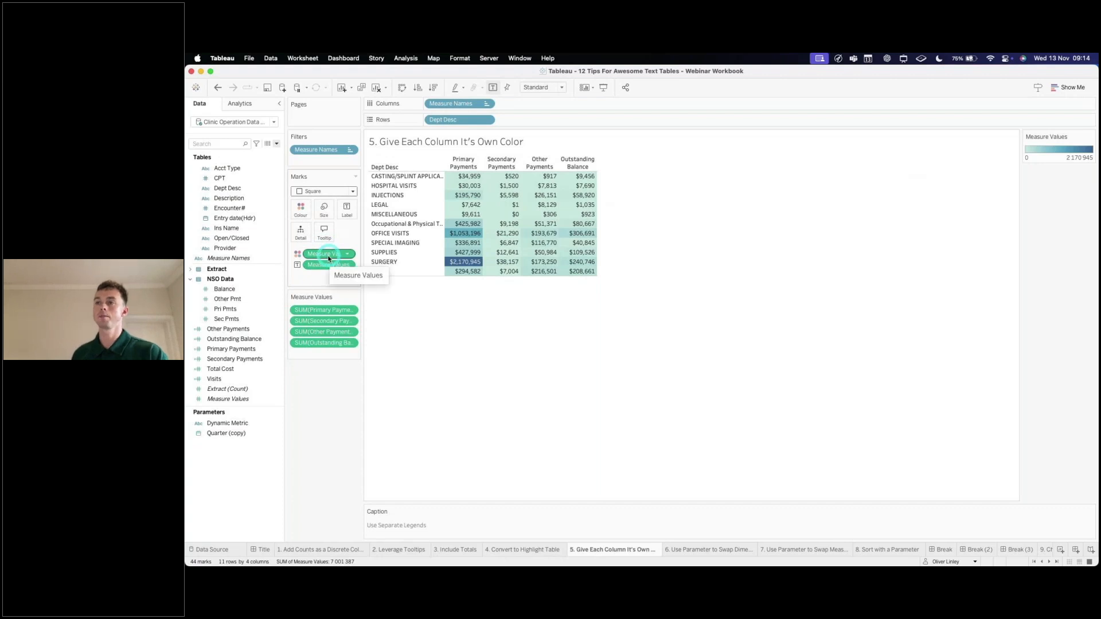
Compare the new table with the highlight table in the worksheet "4. Convert to Highlight Table"
left_click(545, 550)
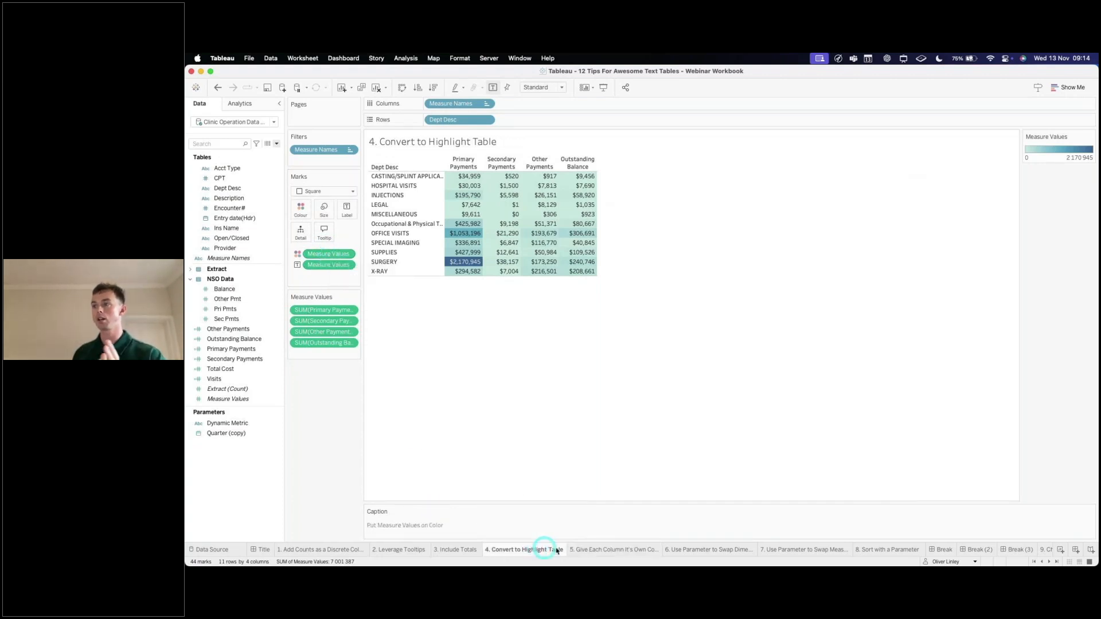
left_click(588, 551)
left_click(545, 549)
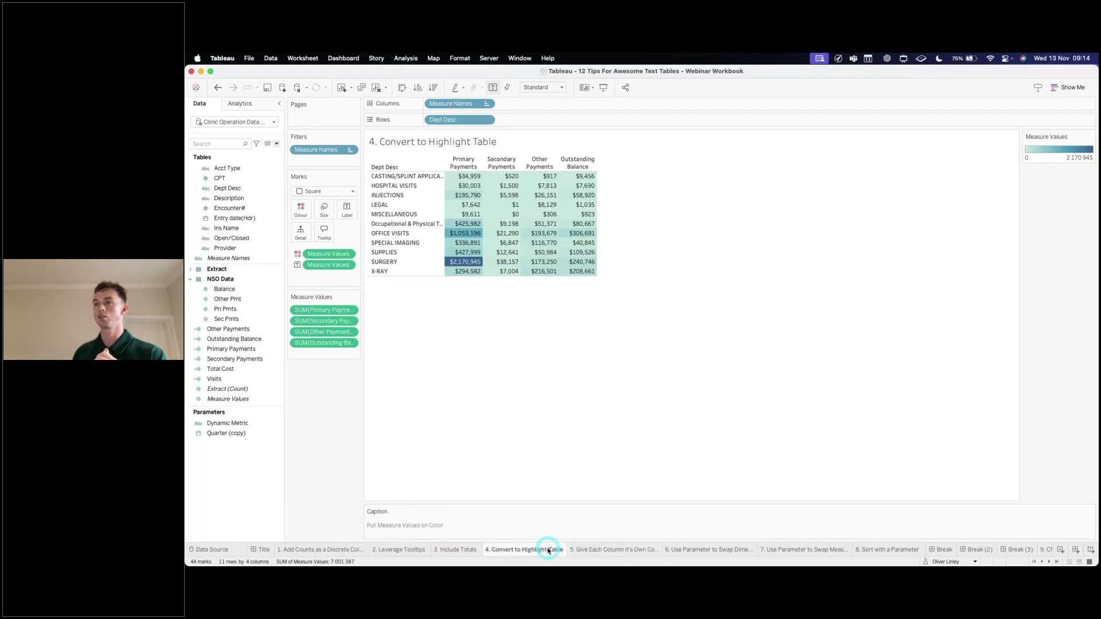
left_click(324, 190)
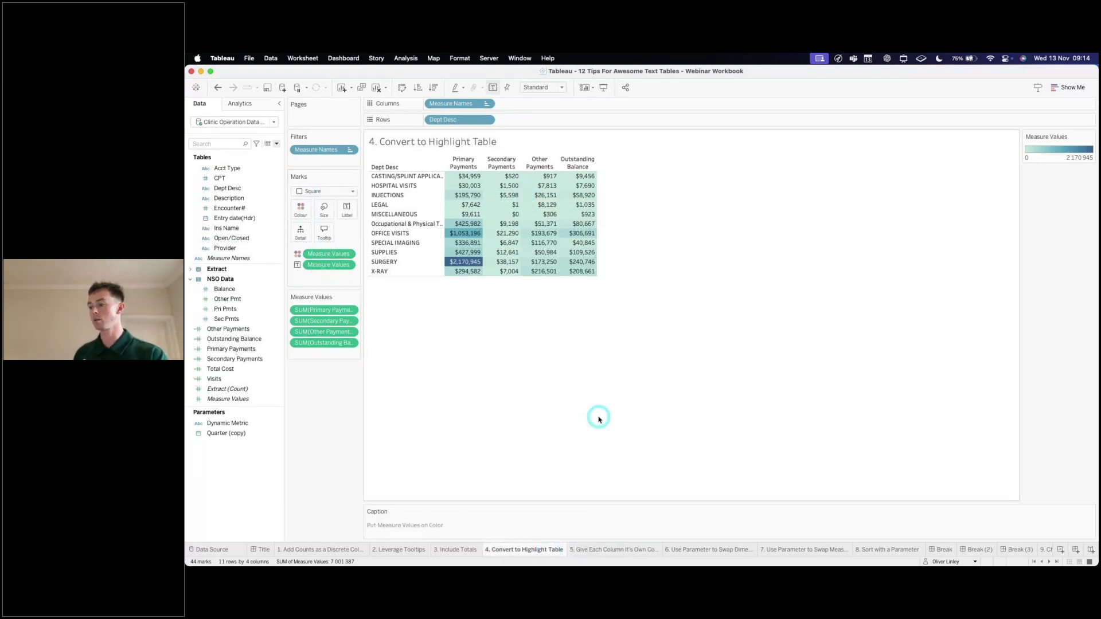
In the worksheet "5. Give Each Column It's Own Color", use separate legends for the Measure Values colour and inspect the column legends
left_click(610, 551)
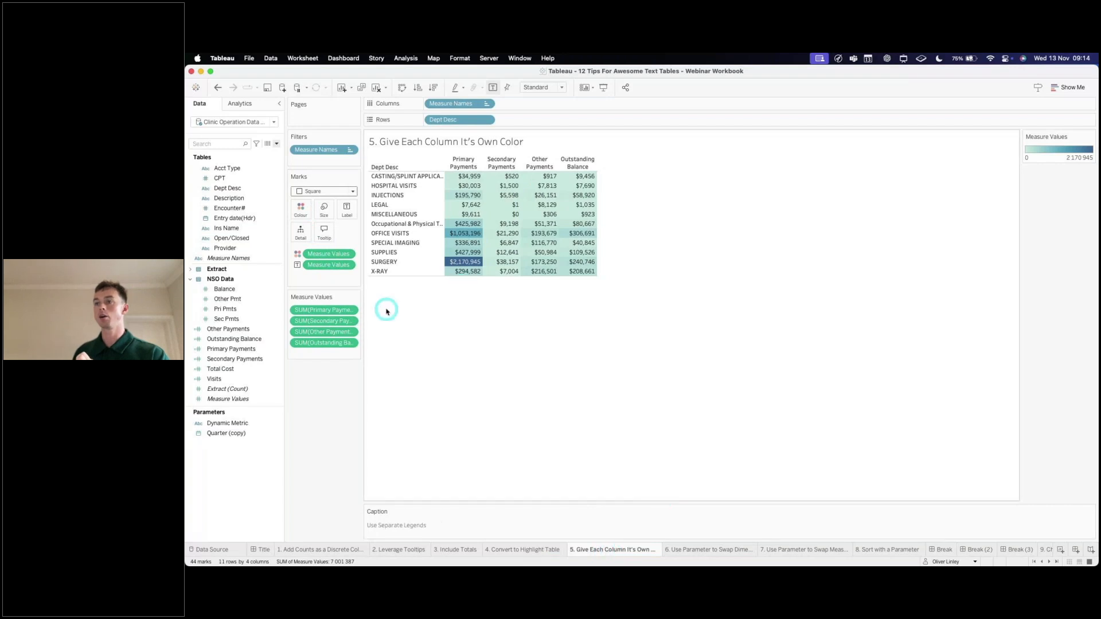
right_click(322, 256)
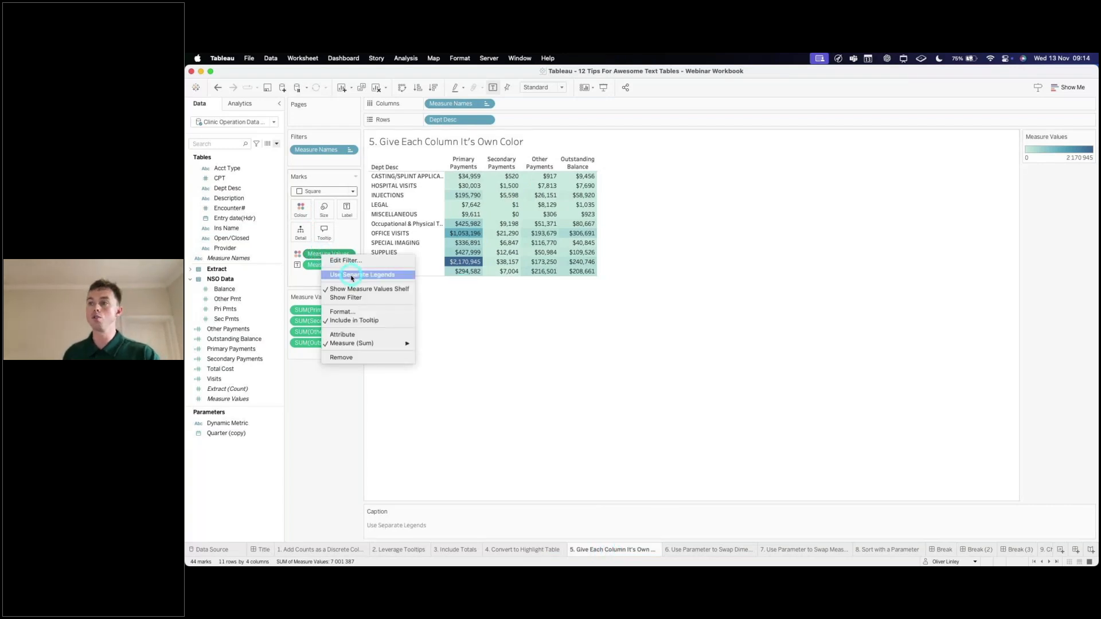
left_click(352, 276)
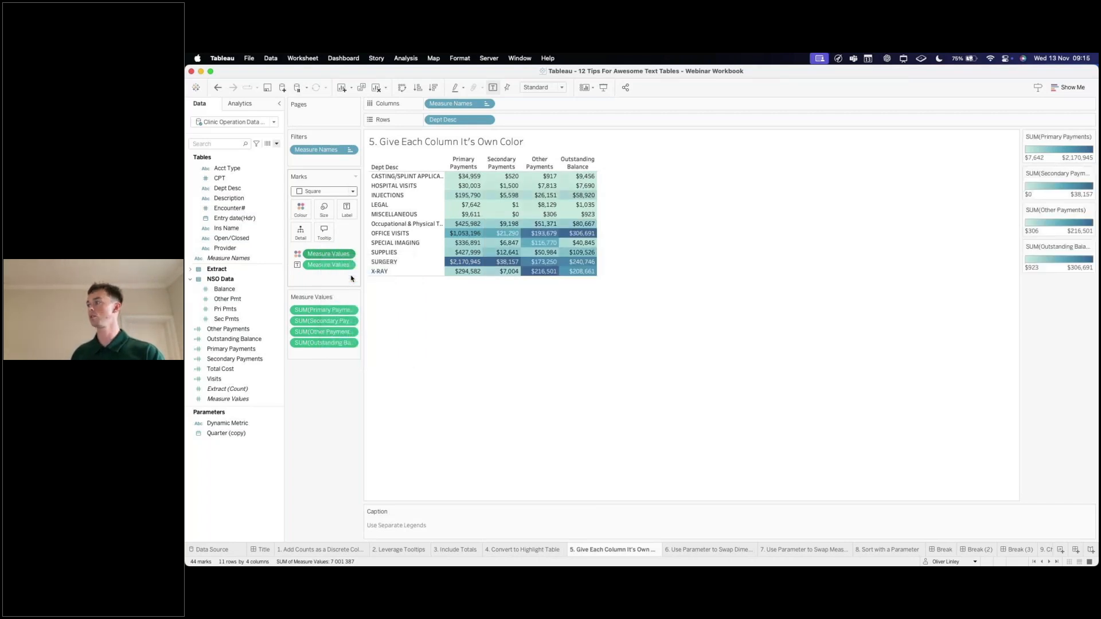
left_click(1053, 154)
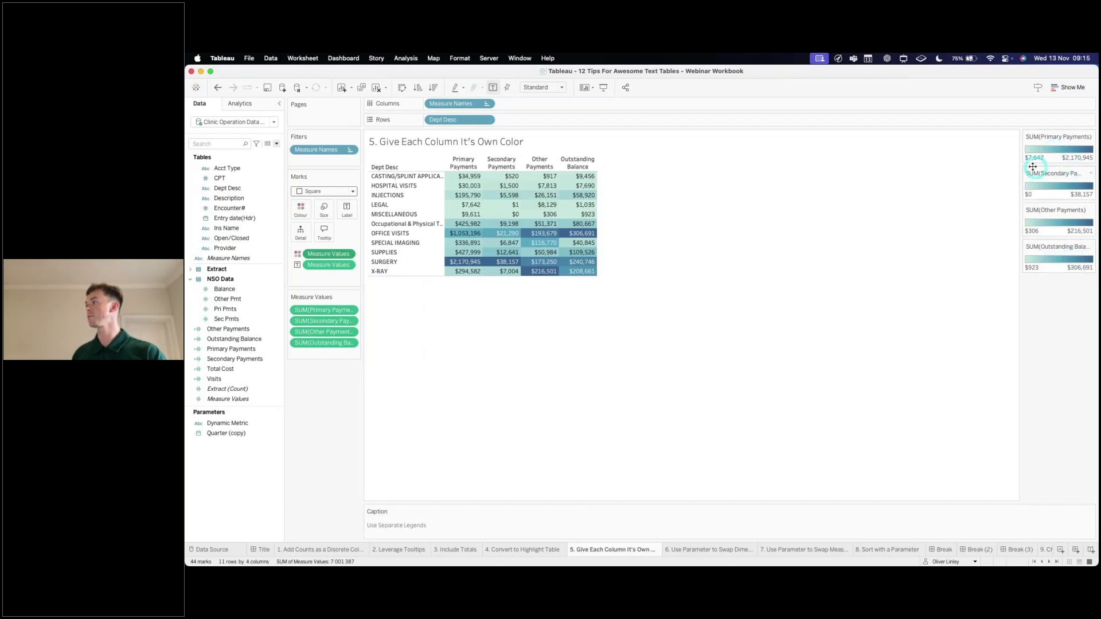
mouse_move(481, 209)
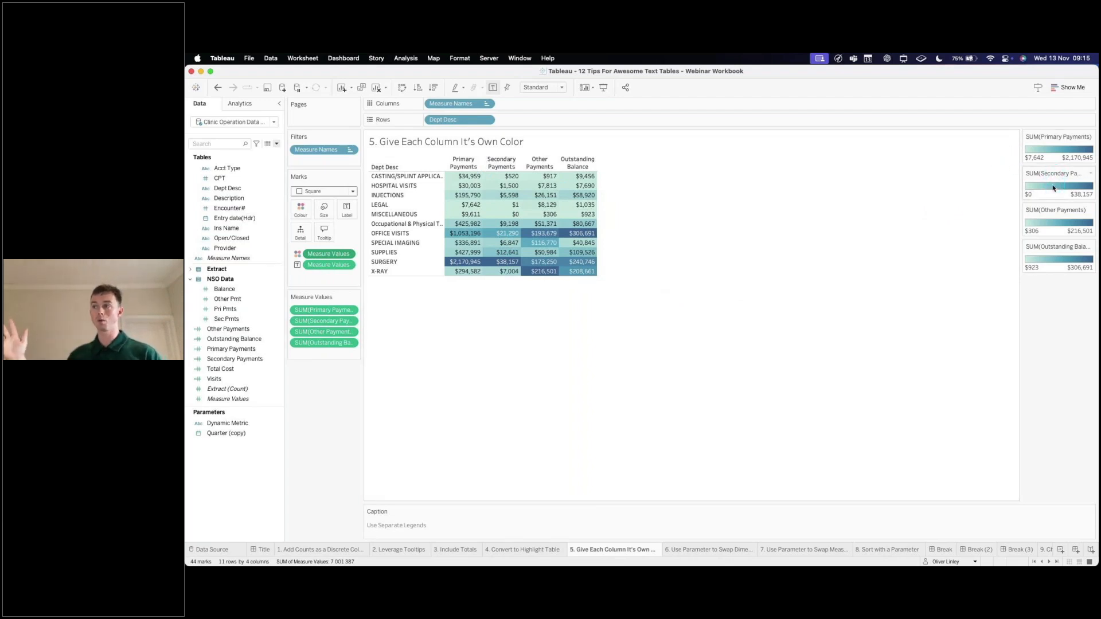
Highlight the darkest cells together: Office Visits Outstanding Balance, X-Ray Other Payments and Surgery Primary Payments, and clear the selection
left_click(719, 235)
left_click(590, 236)
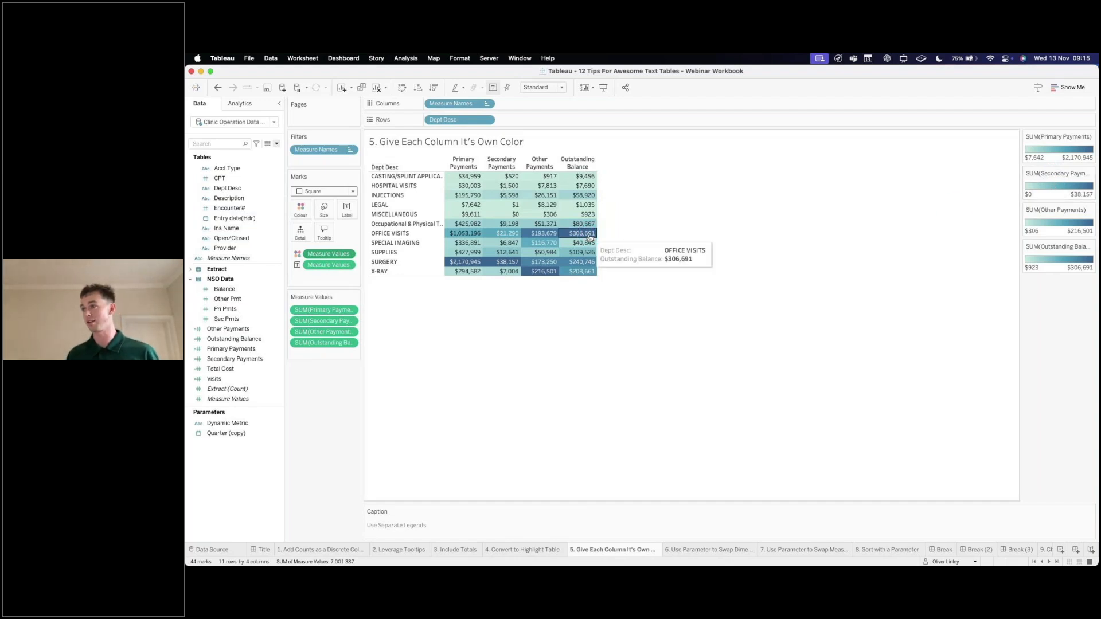
left_click(514, 283)
left_click(578, 234)
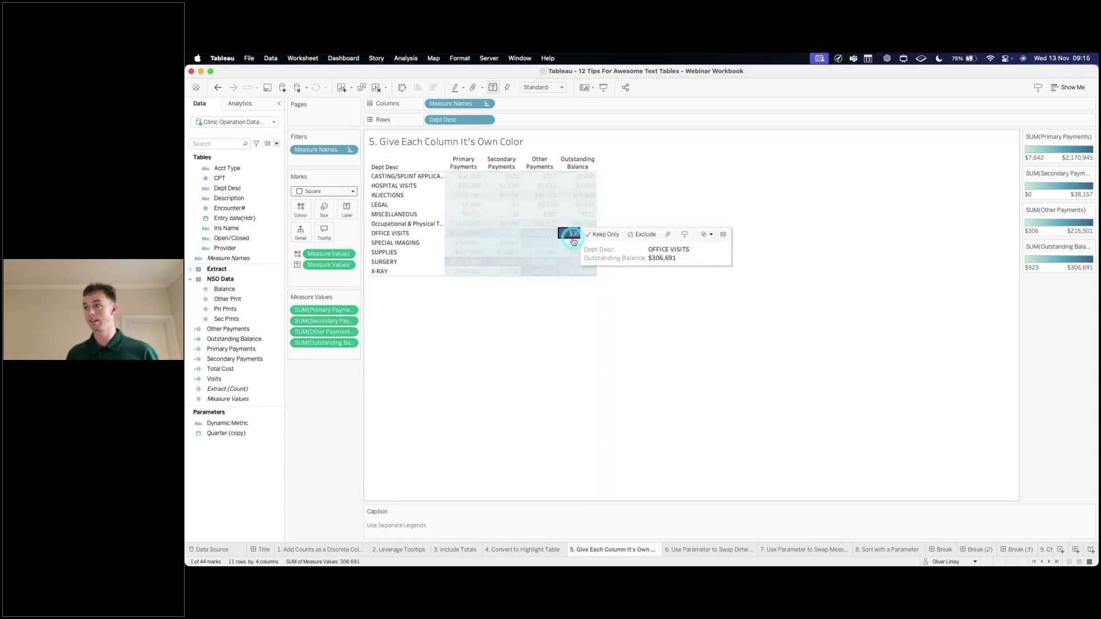
left_click(538, 271, "super")
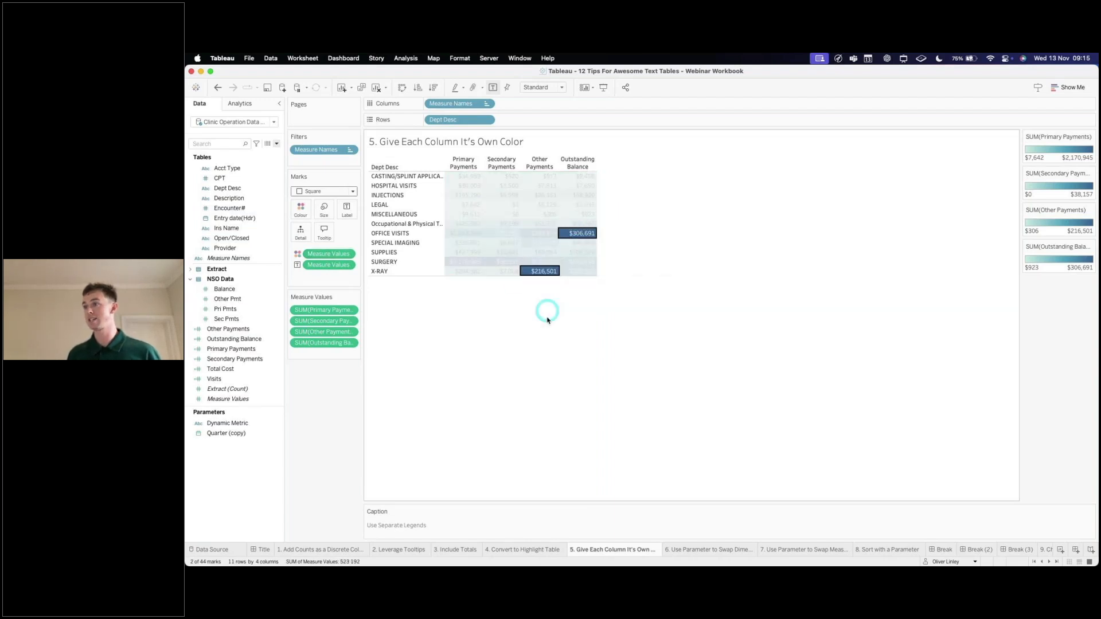
left_click(464, 262, "super")
left_click(639, 366)
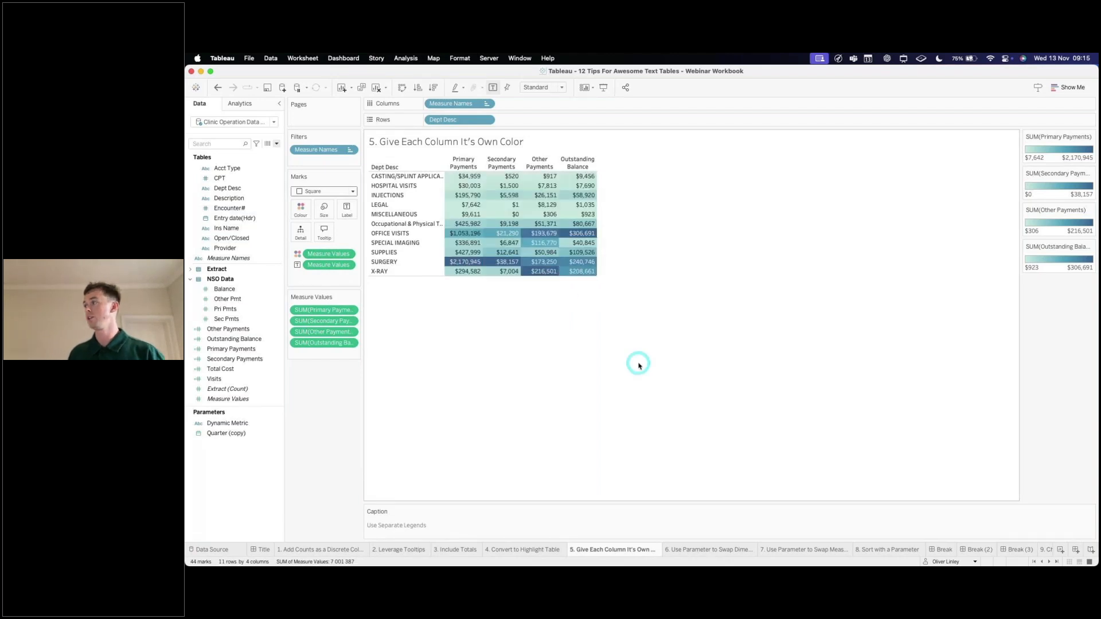
Change the colour palette of the Secondary Payments legend to Purple
double_click(1060, 189)
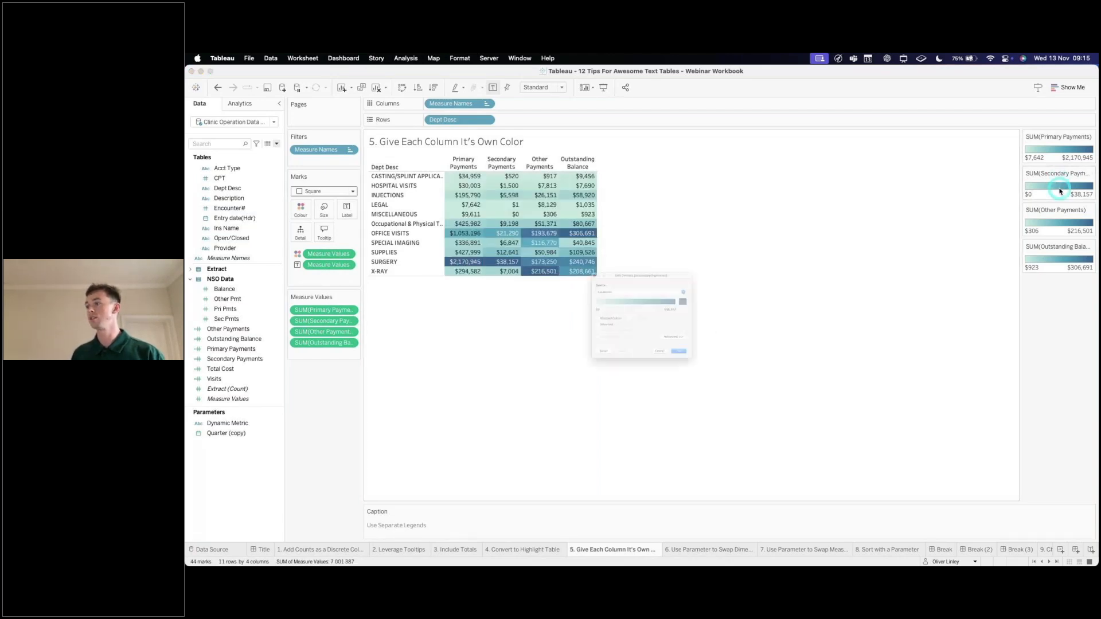
left_click(723, 274)
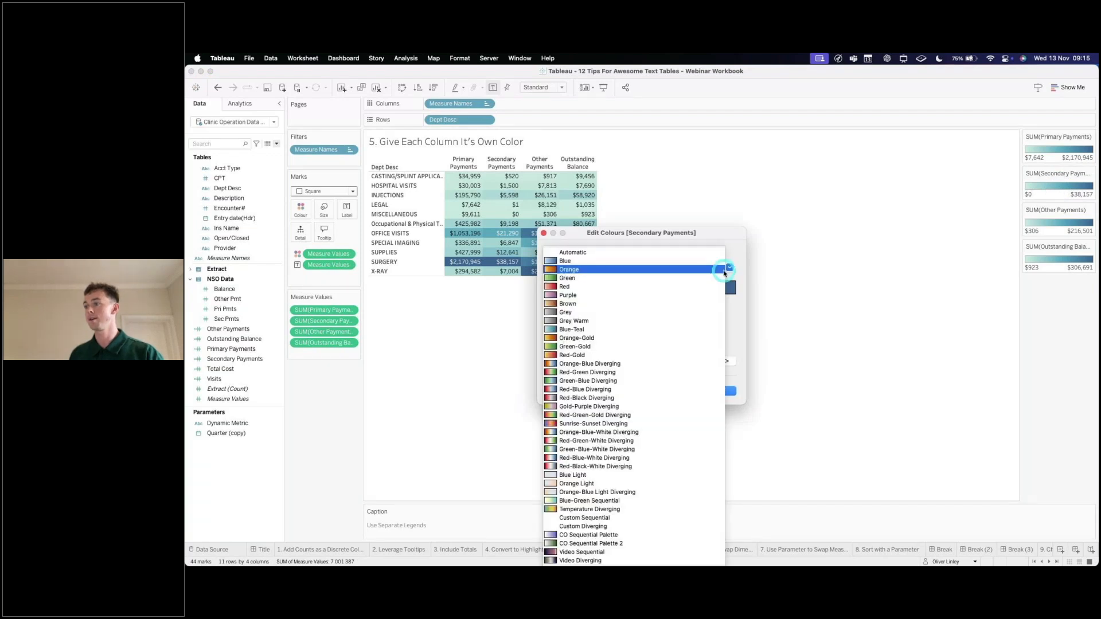
left_click(569, 295)
left_click(717, 390)
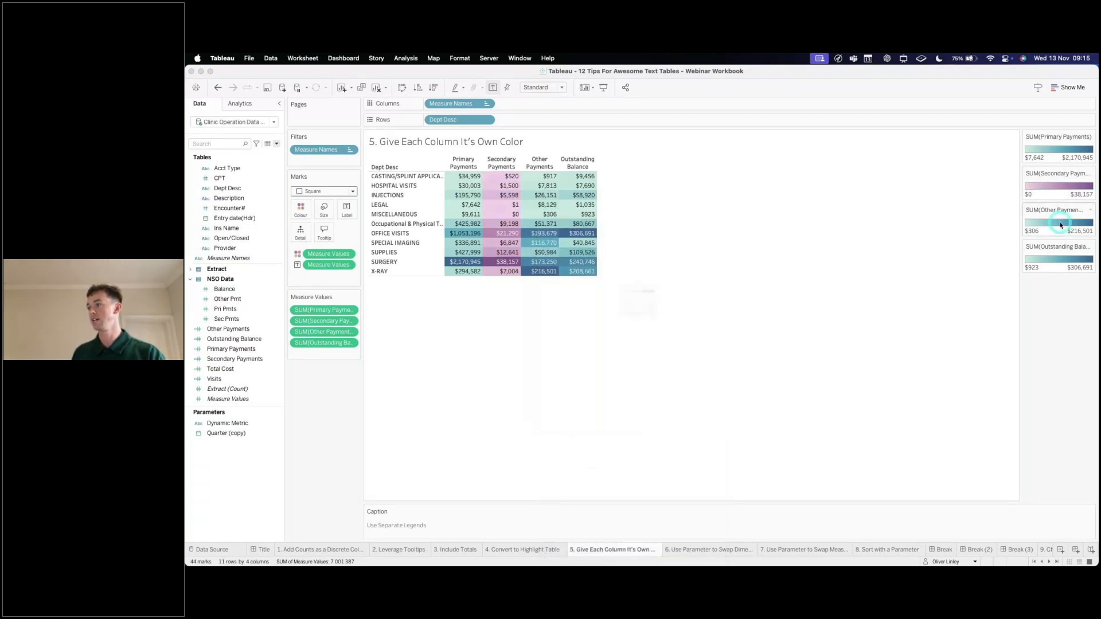
Change the colour palette of the Other Payments legend to Green
double_click(1061, 225)
left_click(711, 267)
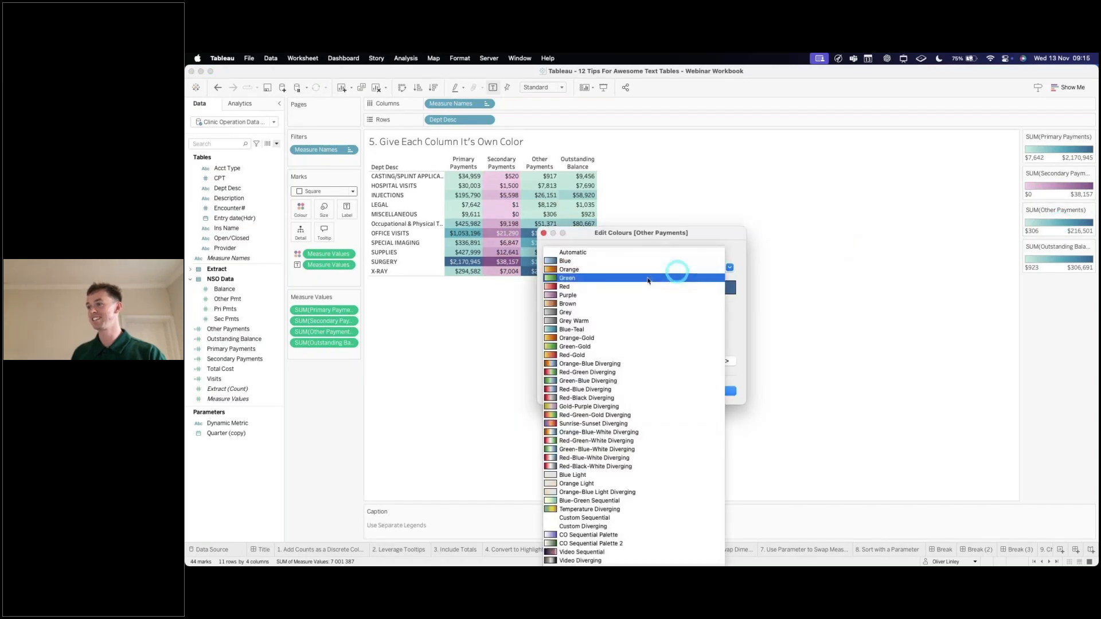
left_click(620, 278)
left_click(730, 390)
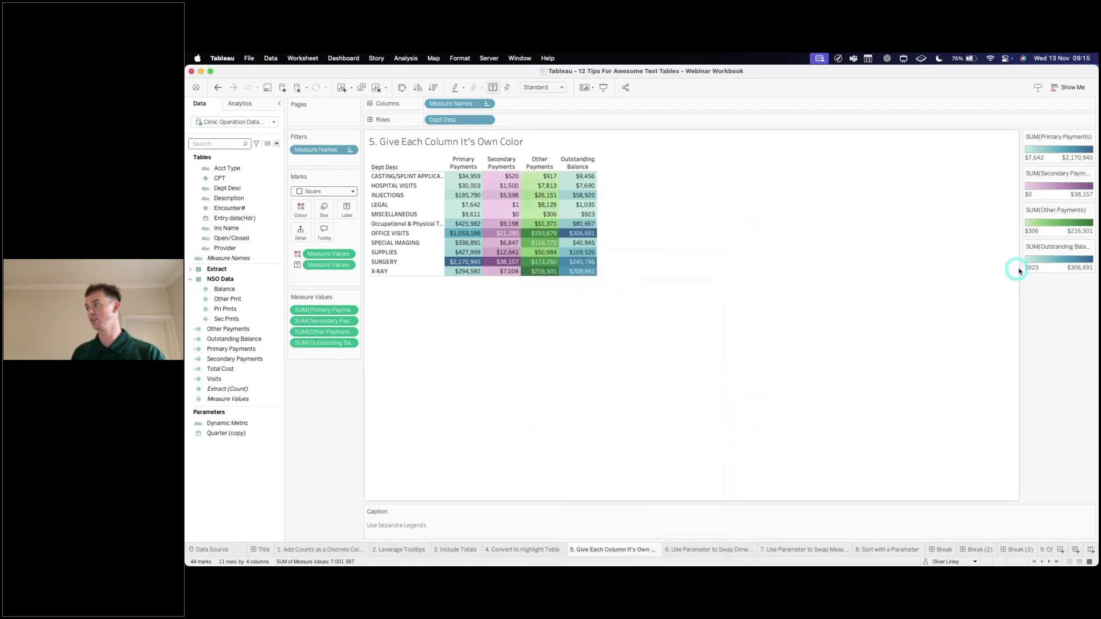
Change the colour palette of the Outstanding Balance legend to Grey
double_click(1032, 264)
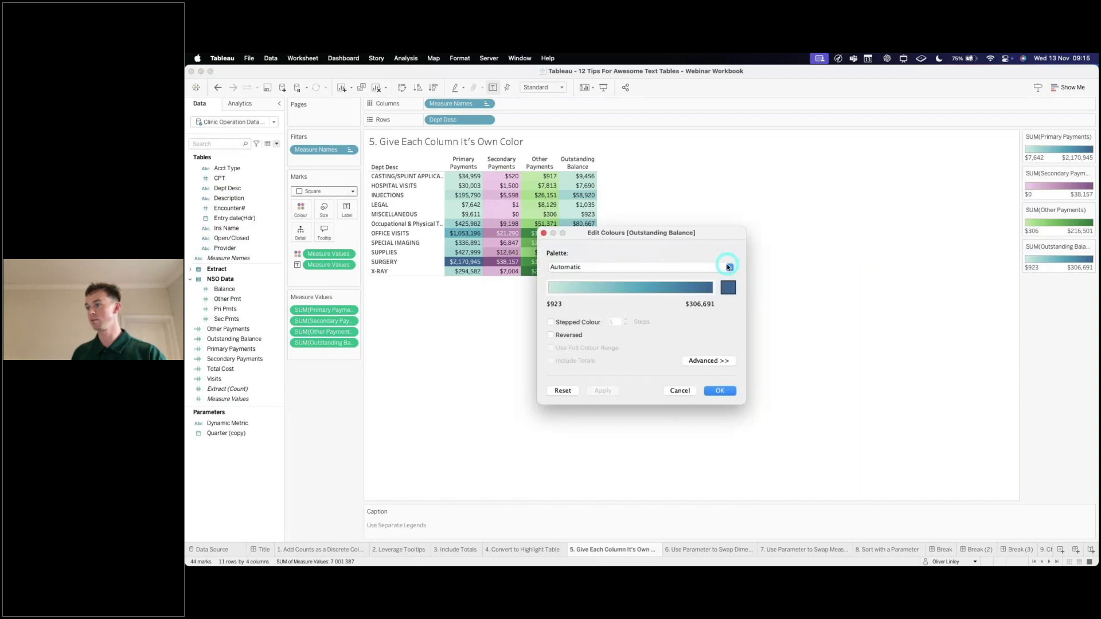
left_click(728, 267)
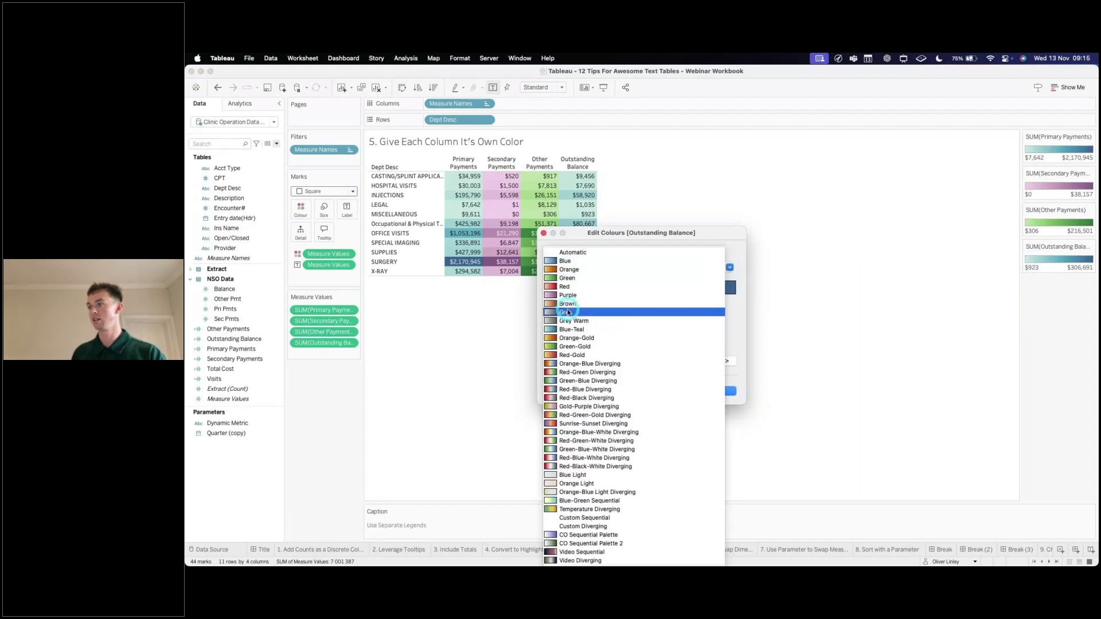
left_click(567, 313)
left_click(731, 392)
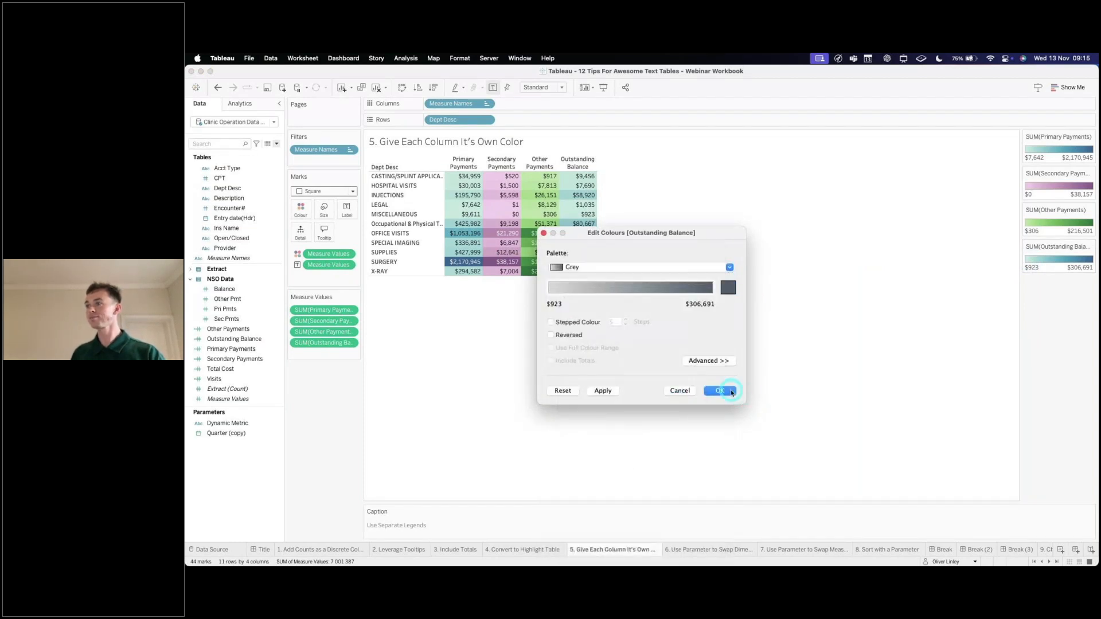
left_click(797, 338)
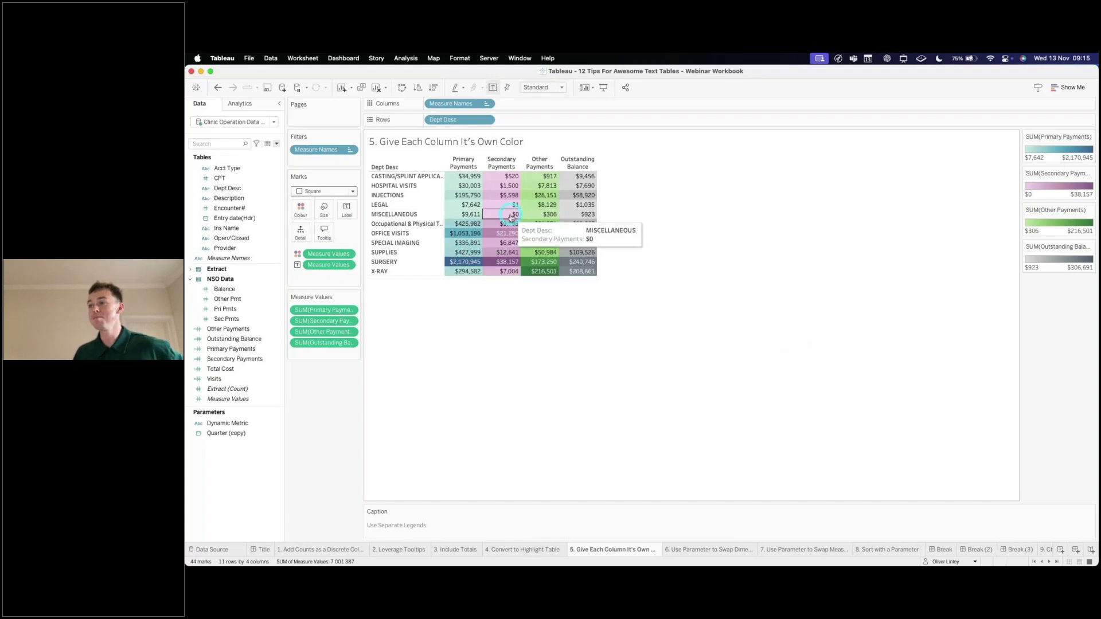
Look up the Combine Legends option of the Measure Values colour field without applying it
left_click(503, 313)
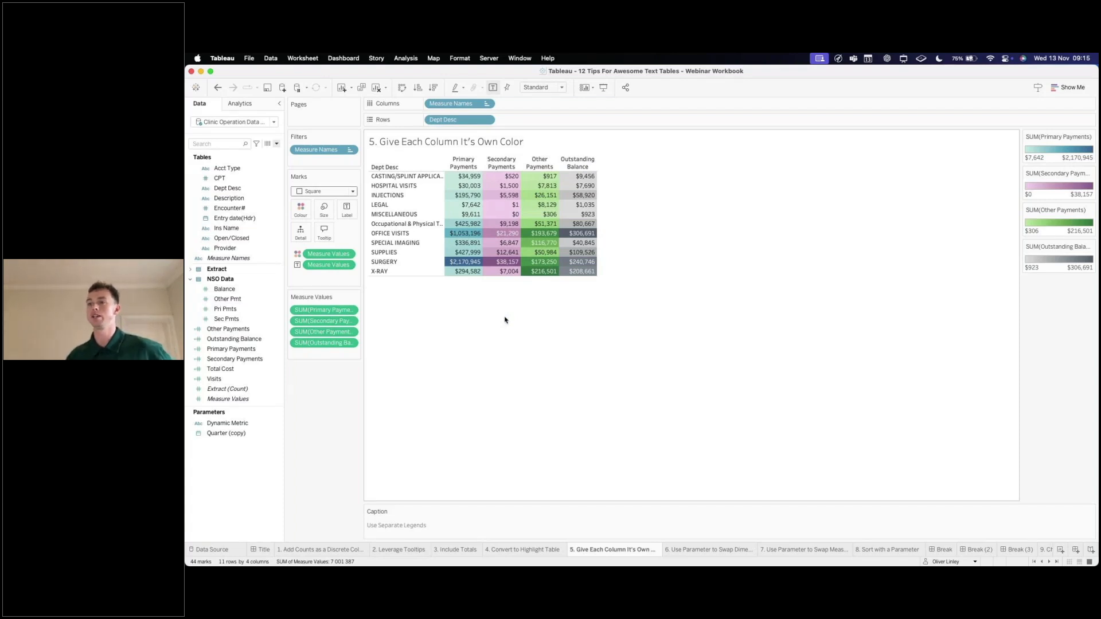
right_click(327, 254)
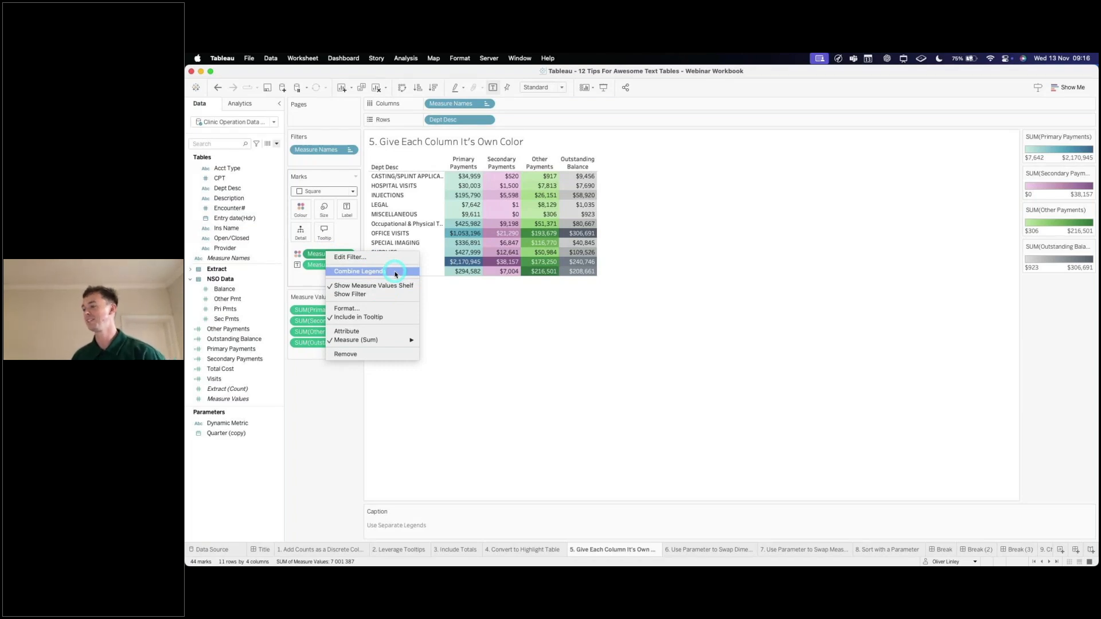
left_click(679, 338)
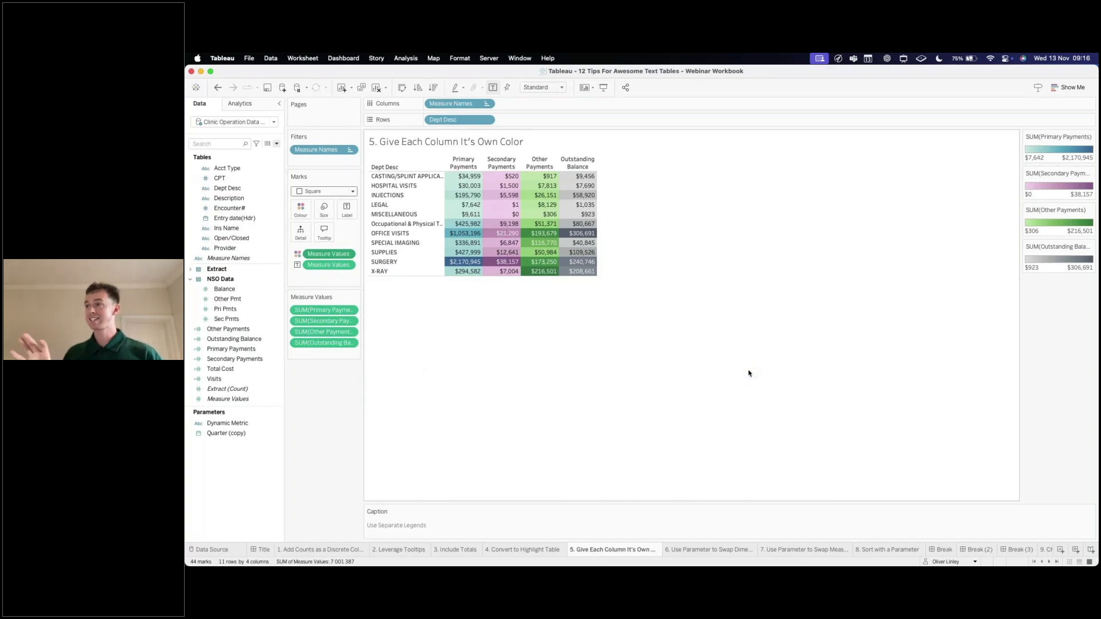
left_click(750, 379)
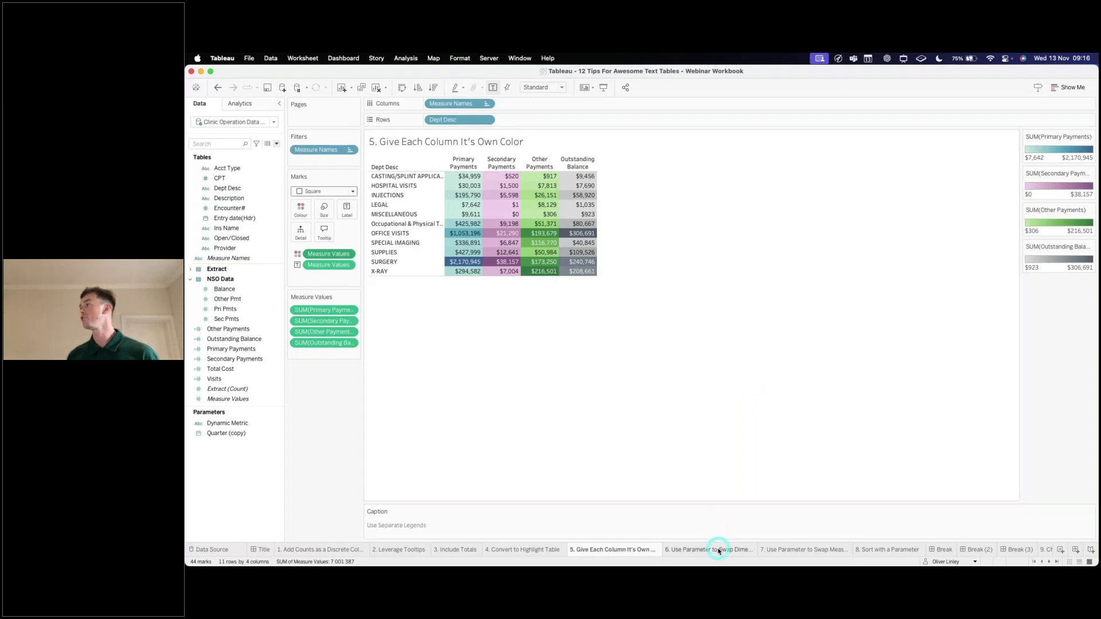
In the worksheet "6. Use Parameter to Swap Dimension", start a new parameter named "p.Select a Dimension"
mouse_move(720, 552)
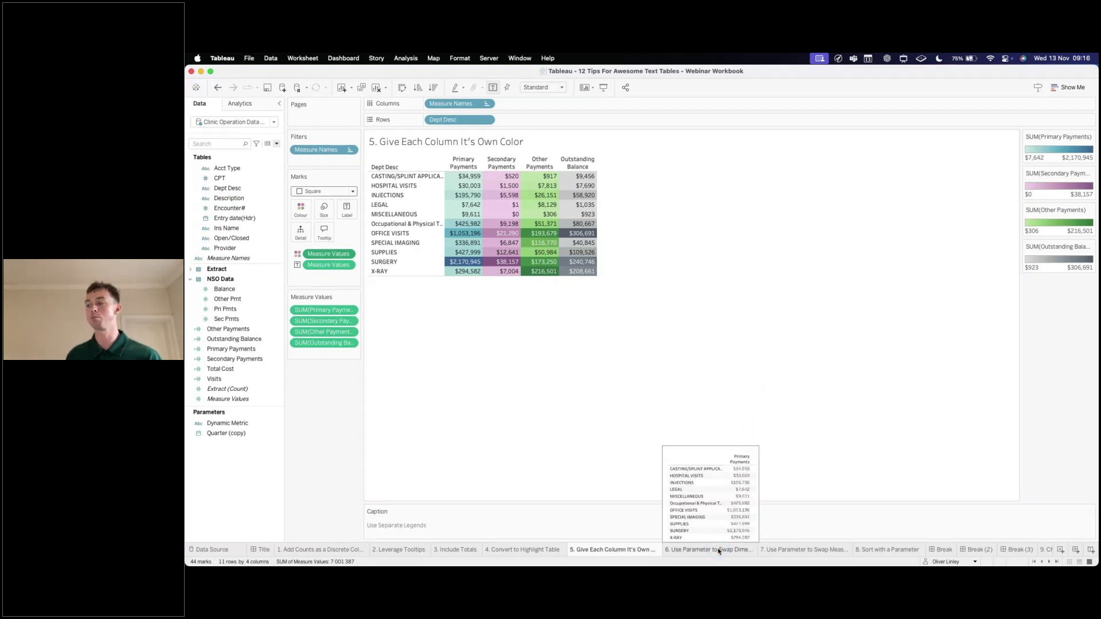
left_click(719, 552)
left_click(732, 442)
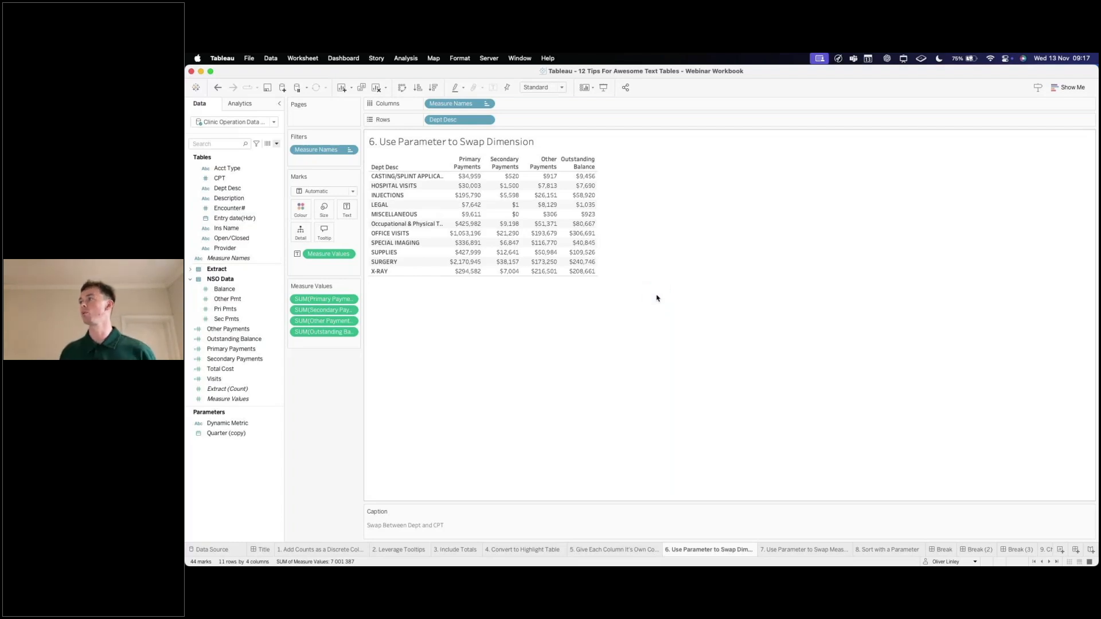
mouse_move(452, 214)
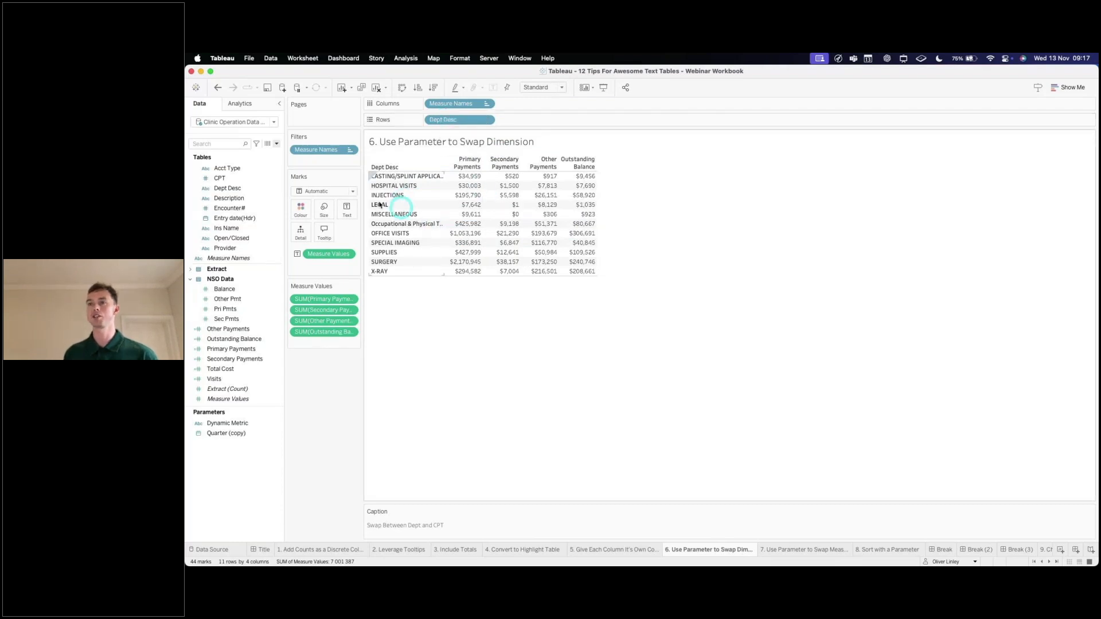
left_click(277, 144)
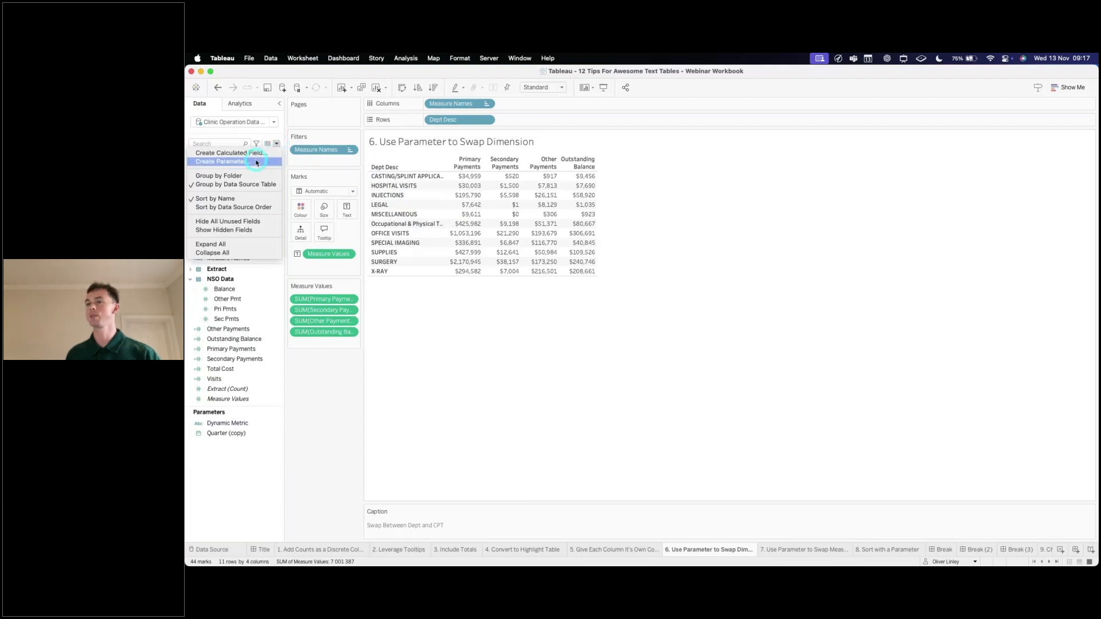
left_click(256, 163)
key("BackSpace")
type("p.")
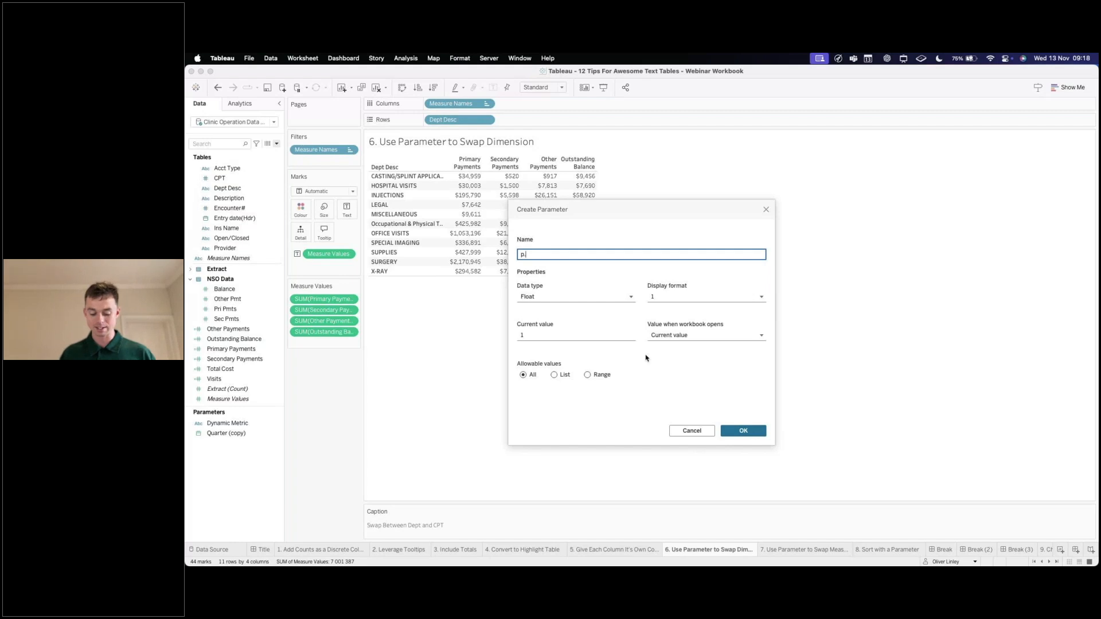
type("Select a Dimen")
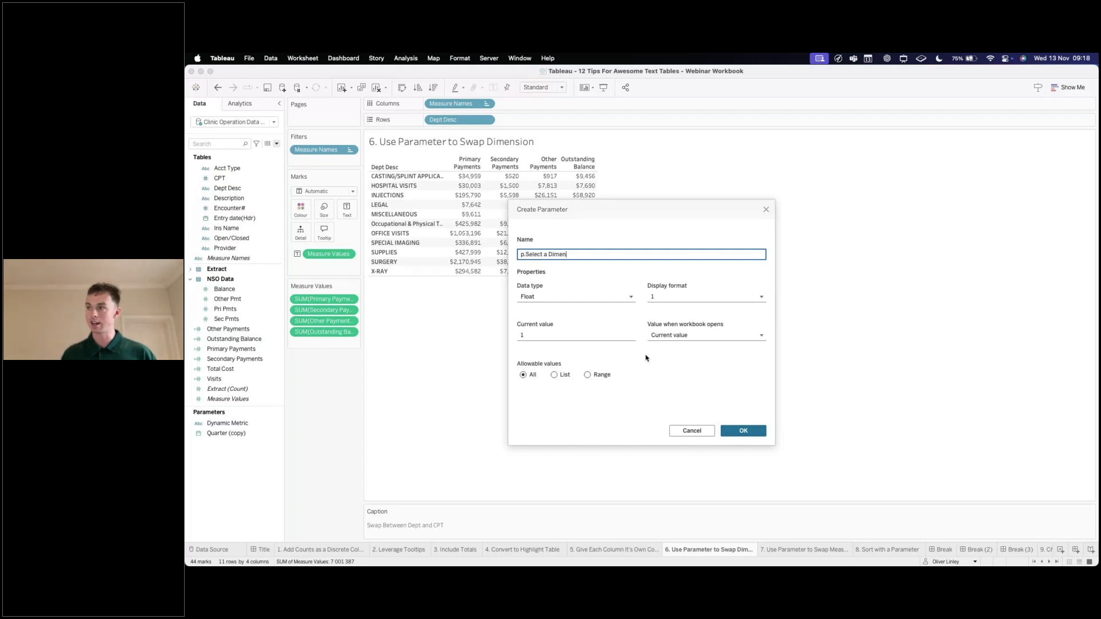
type("sion")
Set the parameter's data type to Integer and limit its allowable values to a list of 1 and 2
left_click(588, 295)
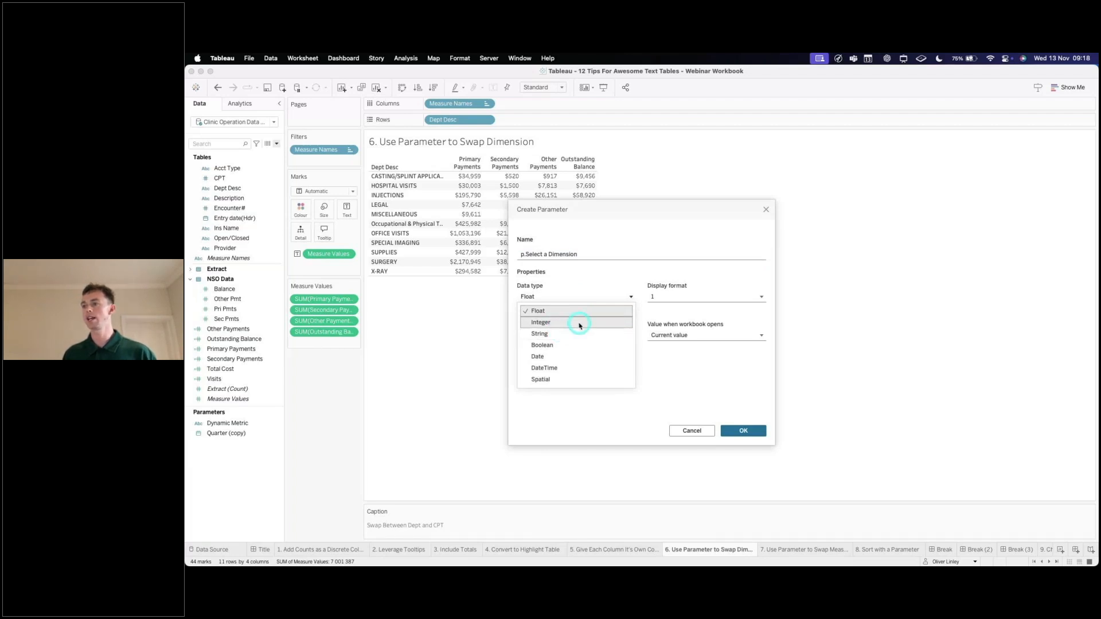
left_click(579, 326)
left_click_drag(622, 214, 718, 185)
left_click(652, 343)
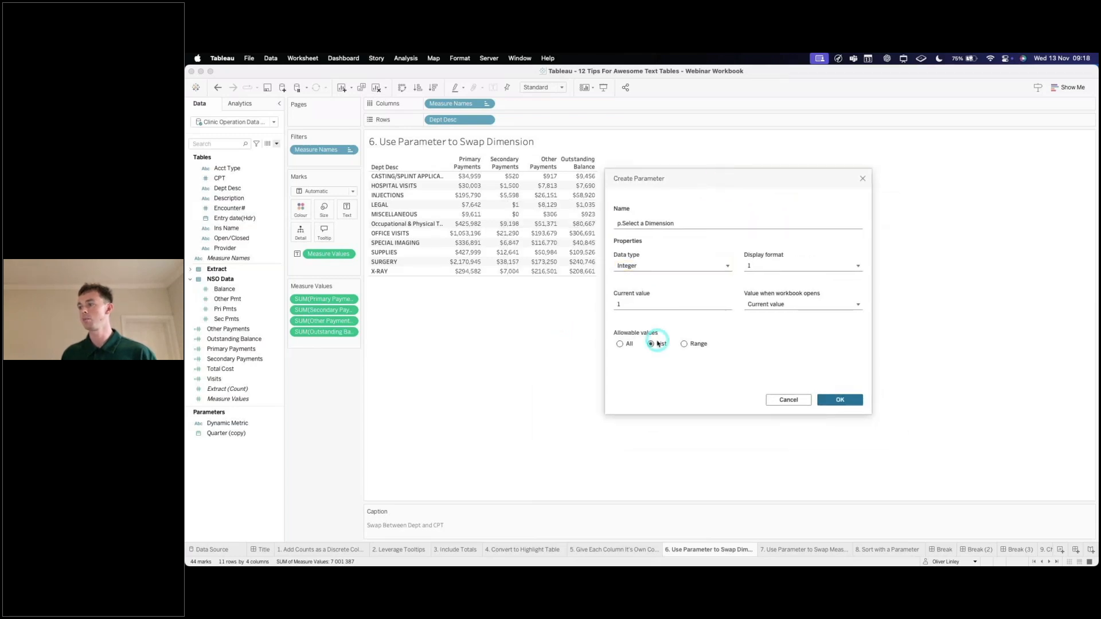
left_click(657, 373)
type("1")
key("Return")
type("2")
key("Return")
Display value 1 as "Department" and value 2 as "CPT", and create the parameter
left_click(714, 373)
left_click(716, 373)
type("D")
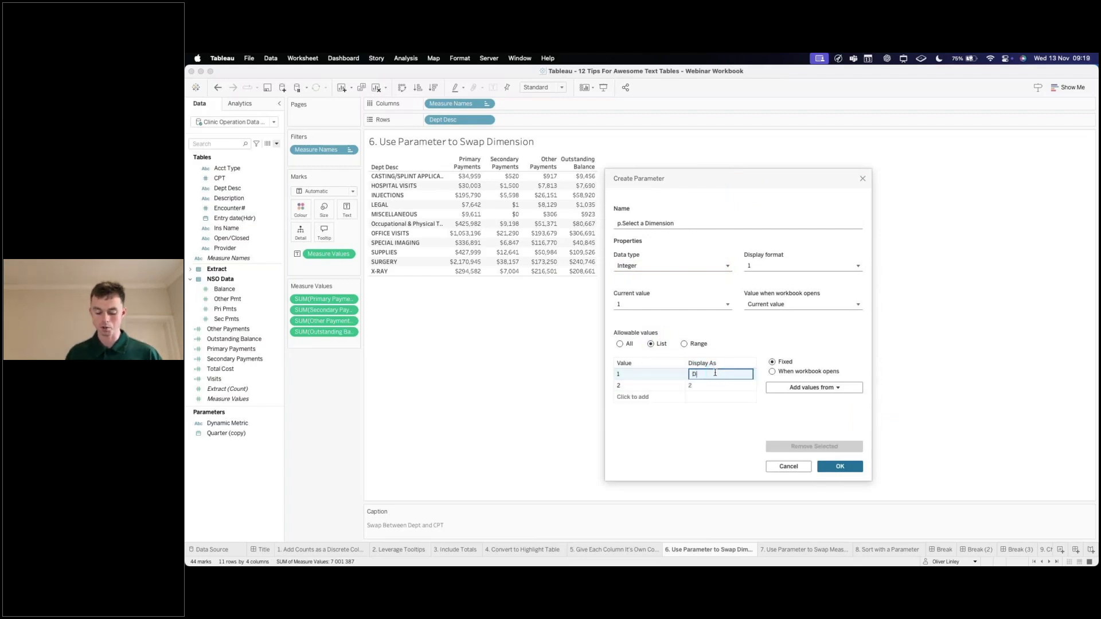
type("epartment")
left_click(716, 385)
left_click(716, 385)
type("CPT")
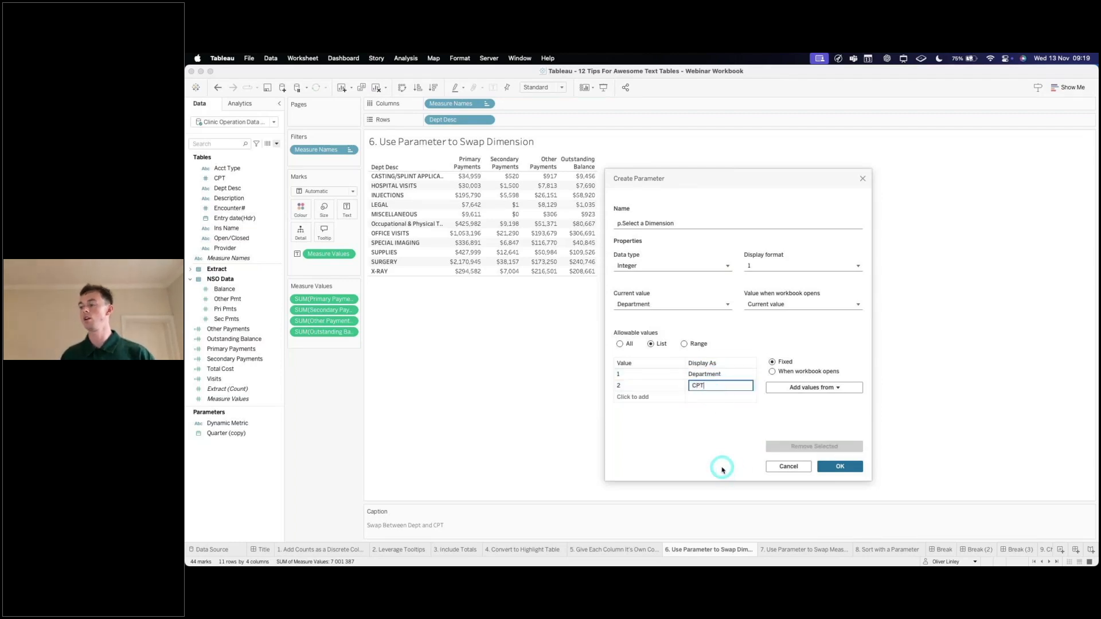
left_click(687, 445)
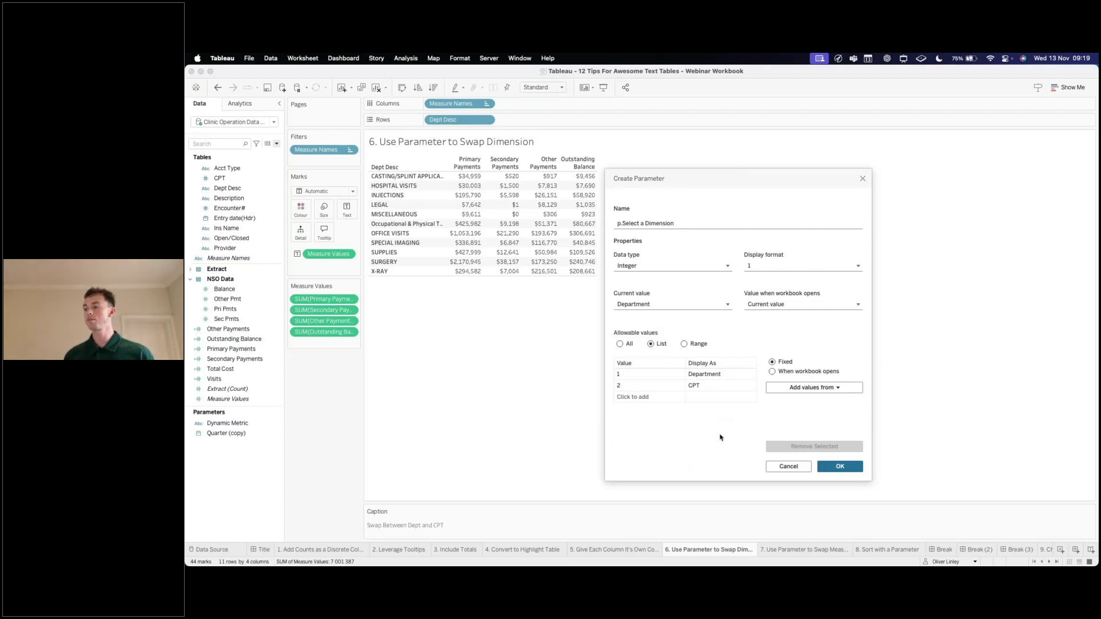
left_click(841, 467)
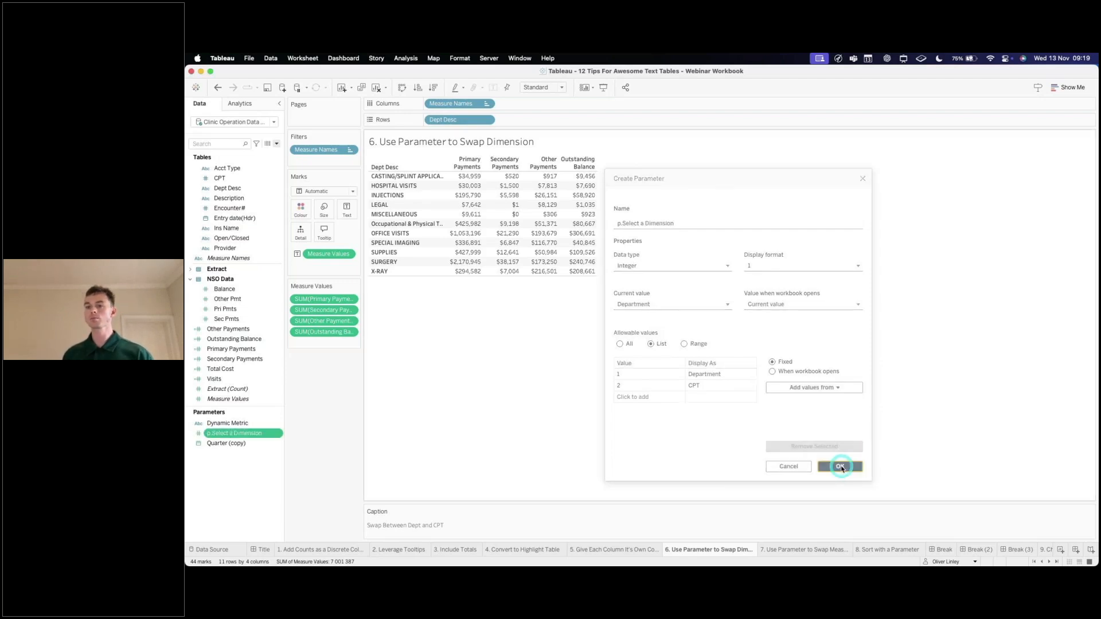
Show the control of the parameter "p.Select a Dimension" on the worksheet
left_click(248, 437)
right_click(248, 437)
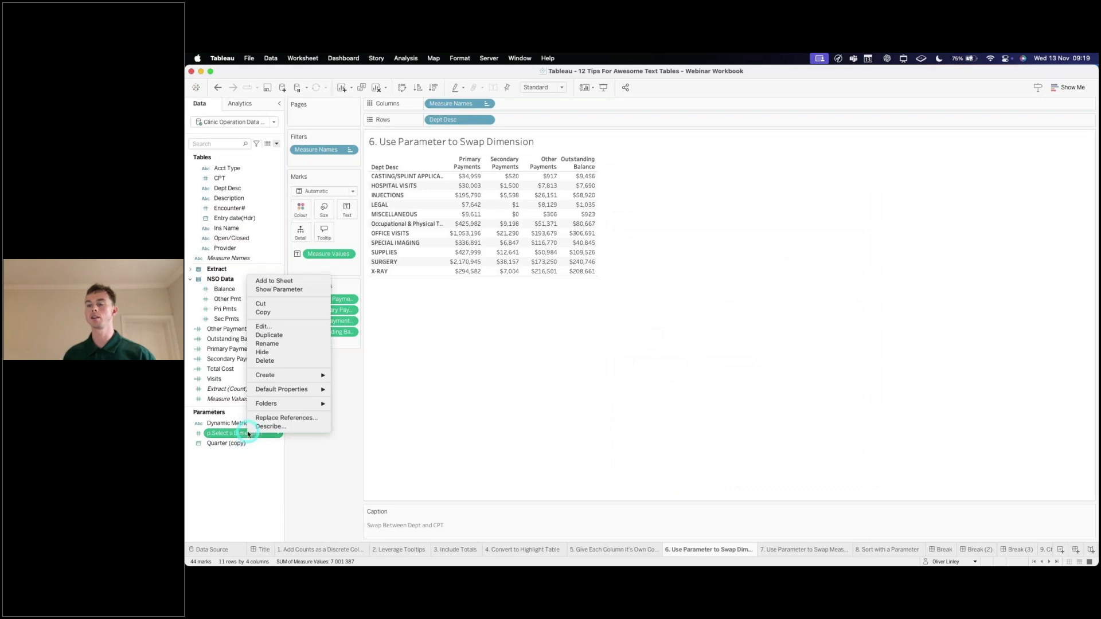
left_click(270, 289)
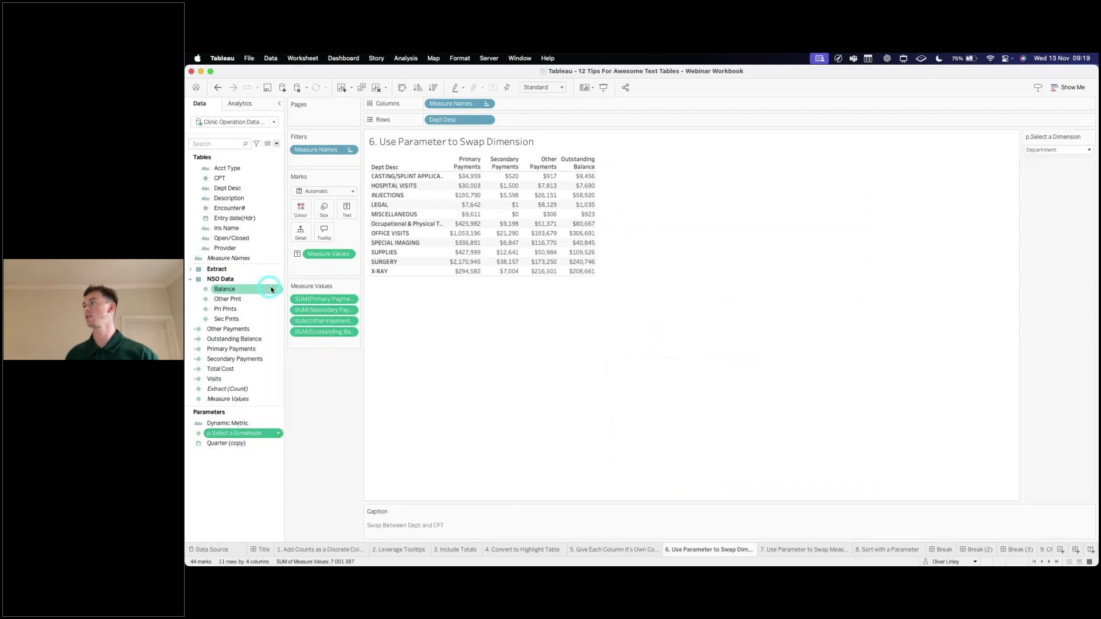
Test the parameter control by switching between CPT and Department, and leave it on Department
left_click(1046, 150)
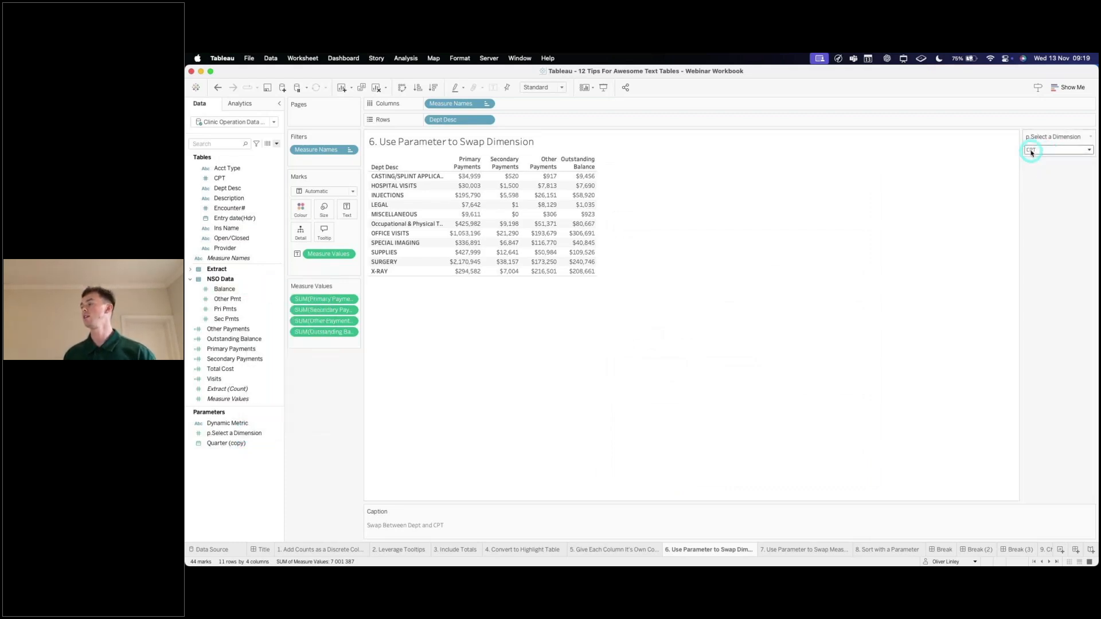
left_click(1031, 152)
left_click(1042, 159)
left_click(1048, 151)
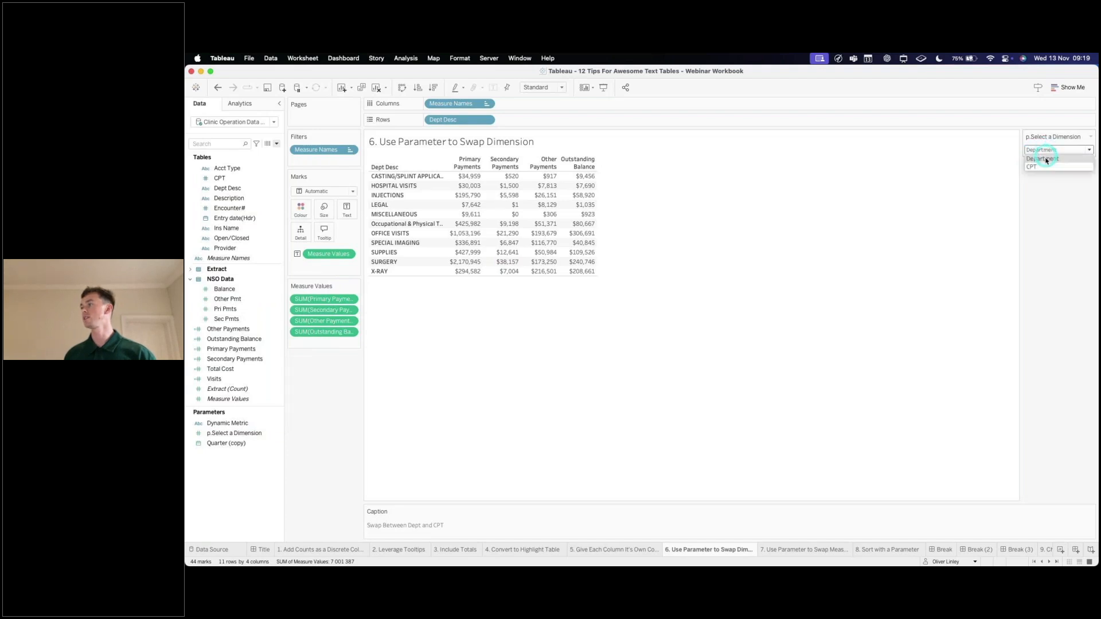
left_click(1045, 167)
left_click(1038, 151)
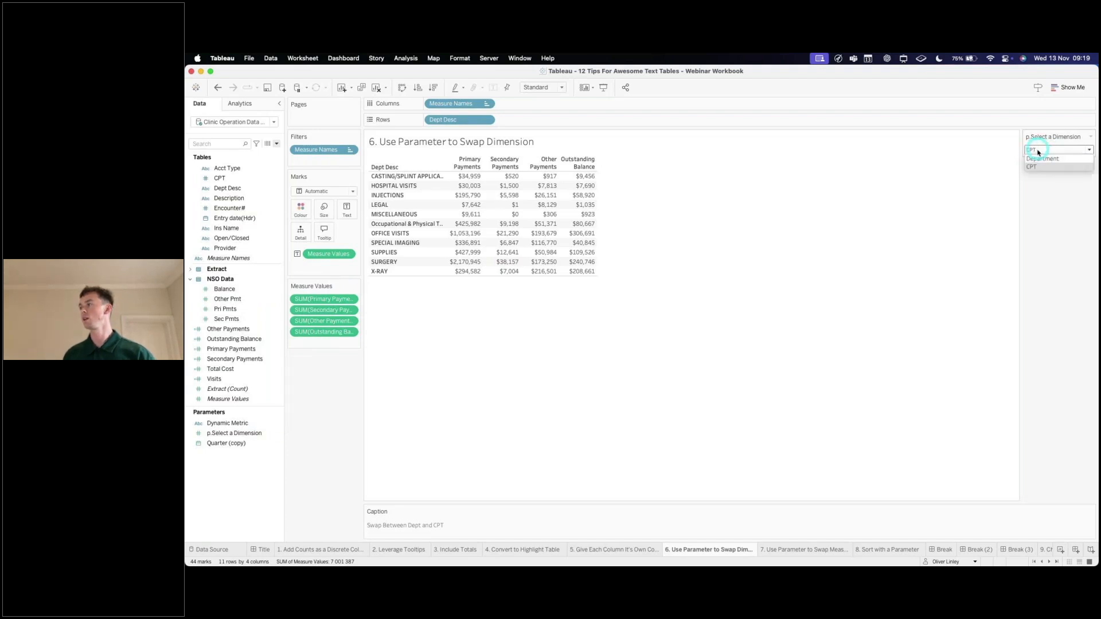
left_click(1041, 159)
left_click(244, 434)
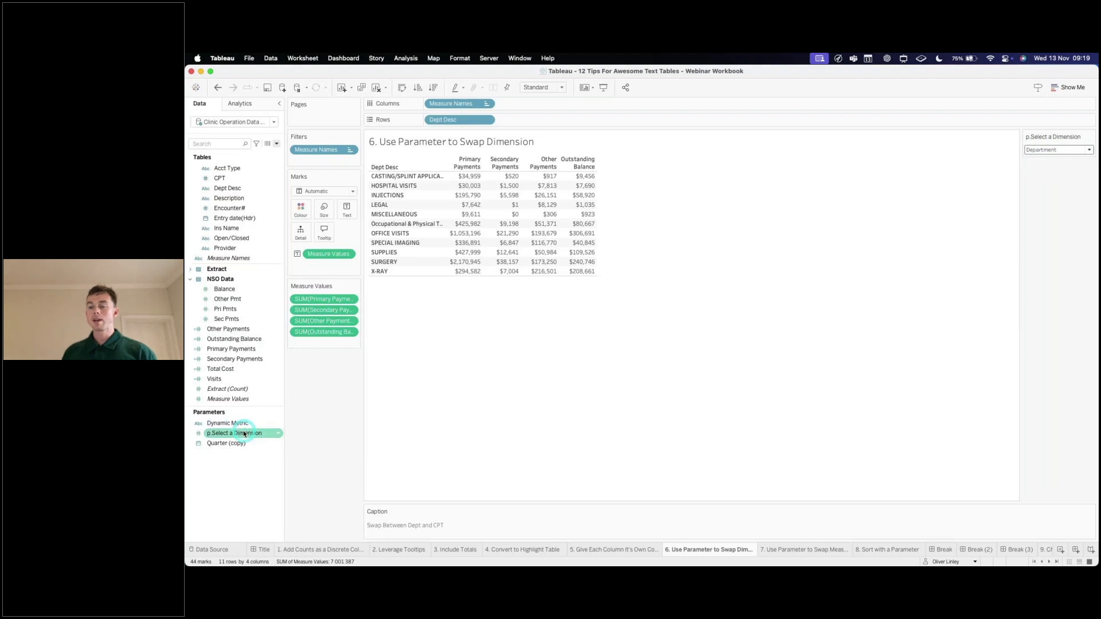
Reopen the settings of the parameter p.Select a Dimension and point out its Display As and Value columns with arrows
right_click(243, 433)
left_click(272, 322)
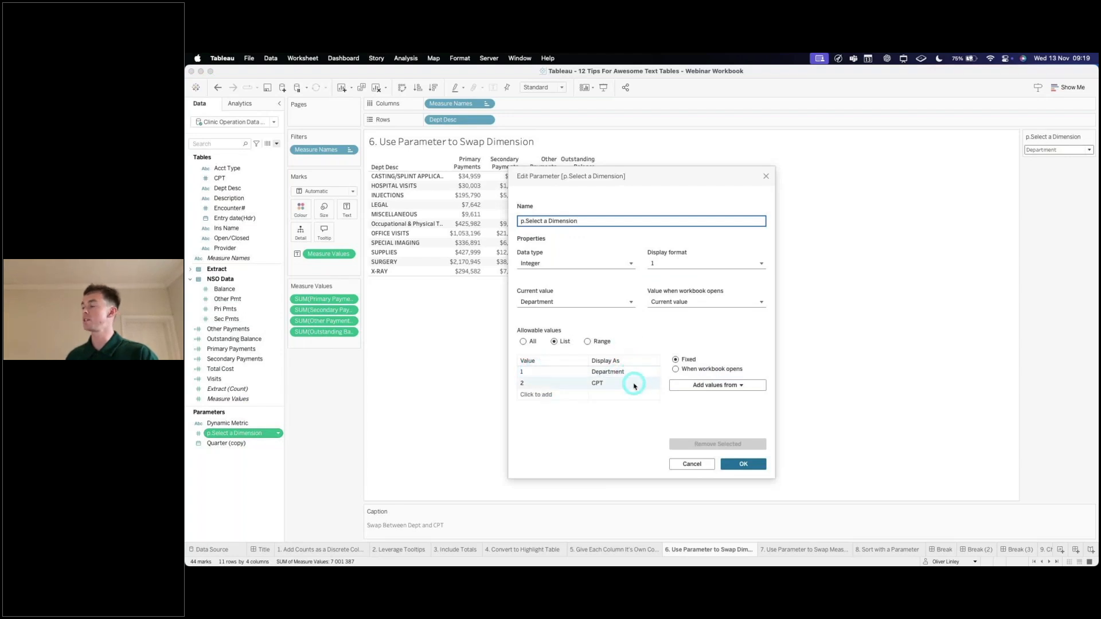
key("super+shift+a")
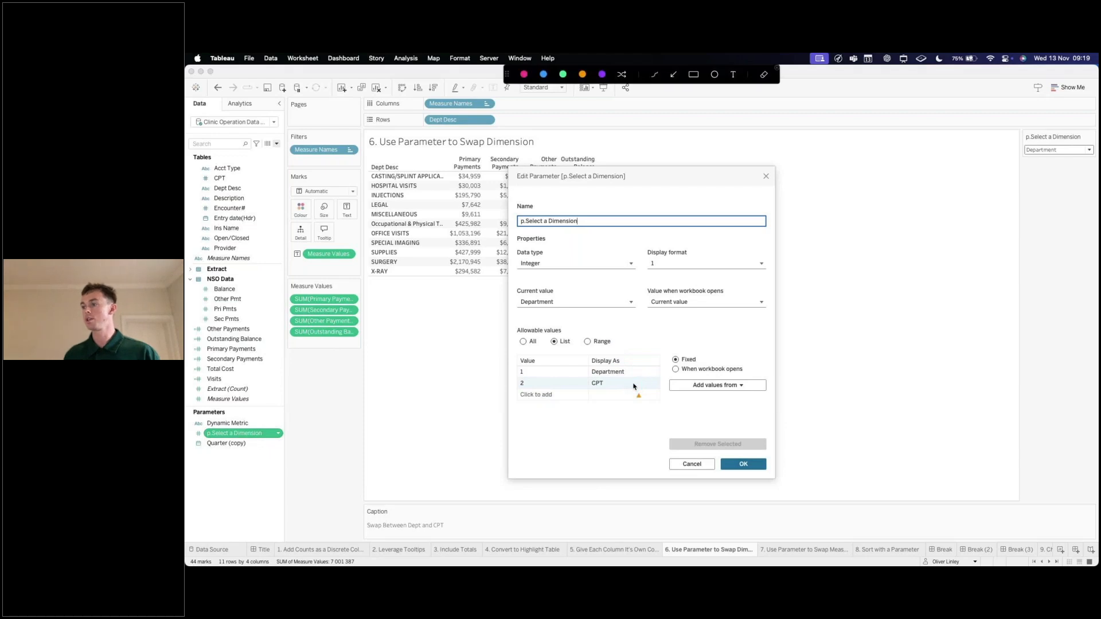
mouse_move(623, 360)
left_mouse_down()
mouse_move(1027, 152)
mouse_move(1020, 159)
left_mouse_up()
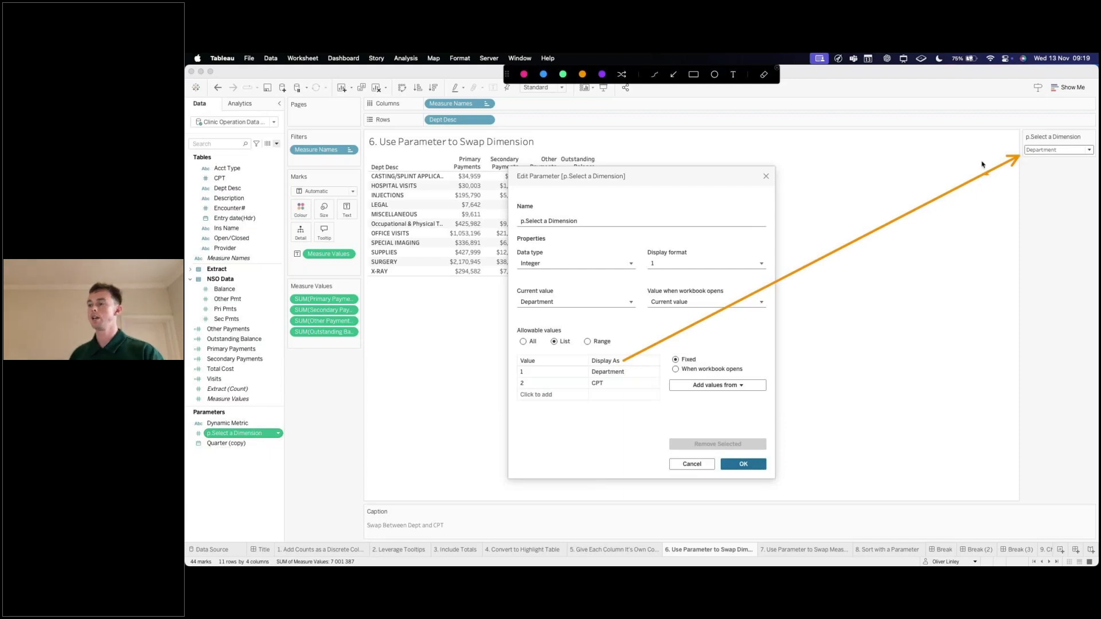
left_click_drag(505, 365, 518, 364)
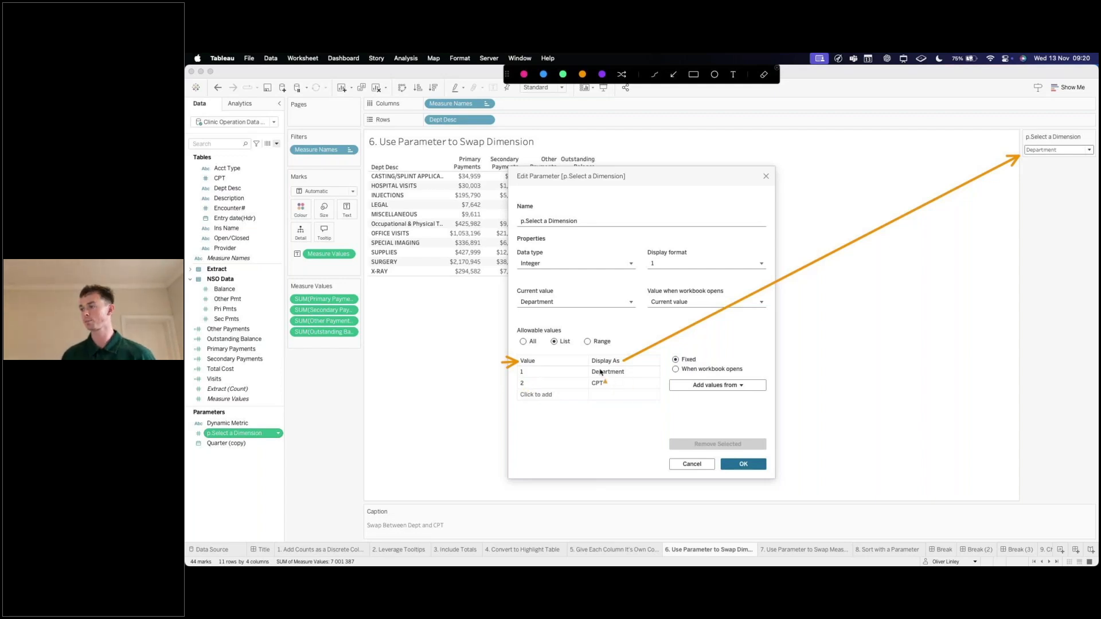
key("Escape")
left_click(744, 465)
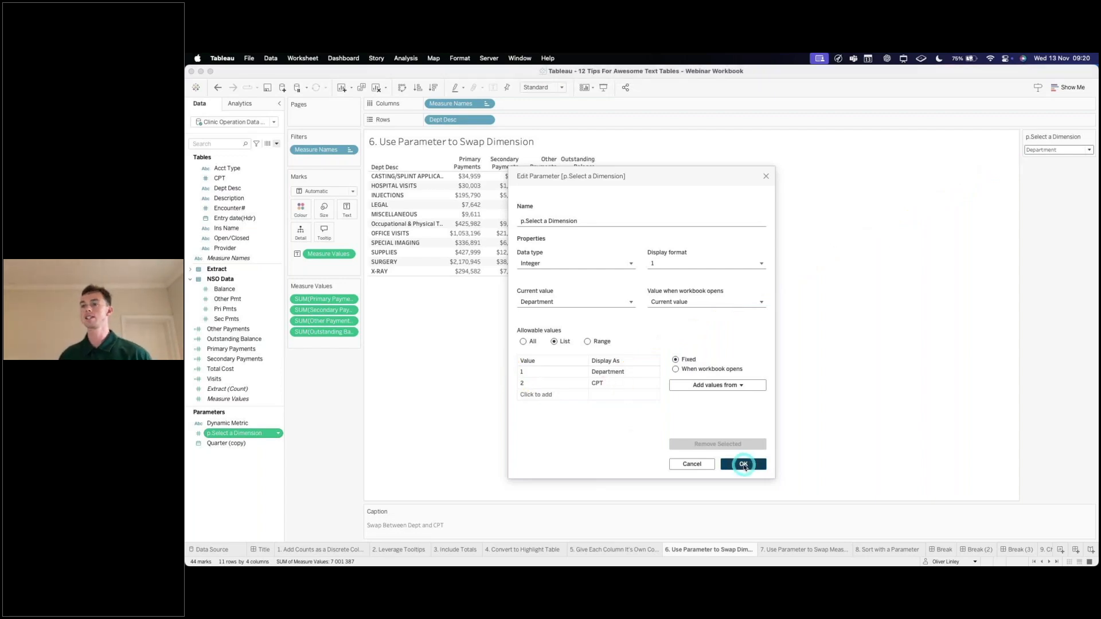
Create a calculated field named "Swap a Dimension" and begin its formula with CASE
left_click(276, 145)
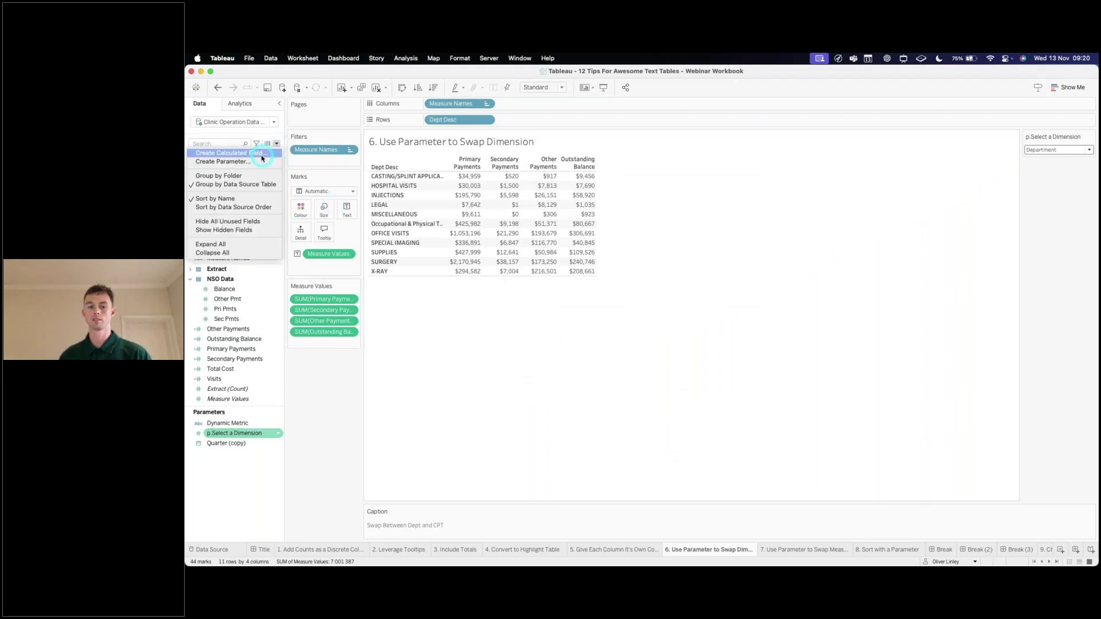
left_click(261, 158)
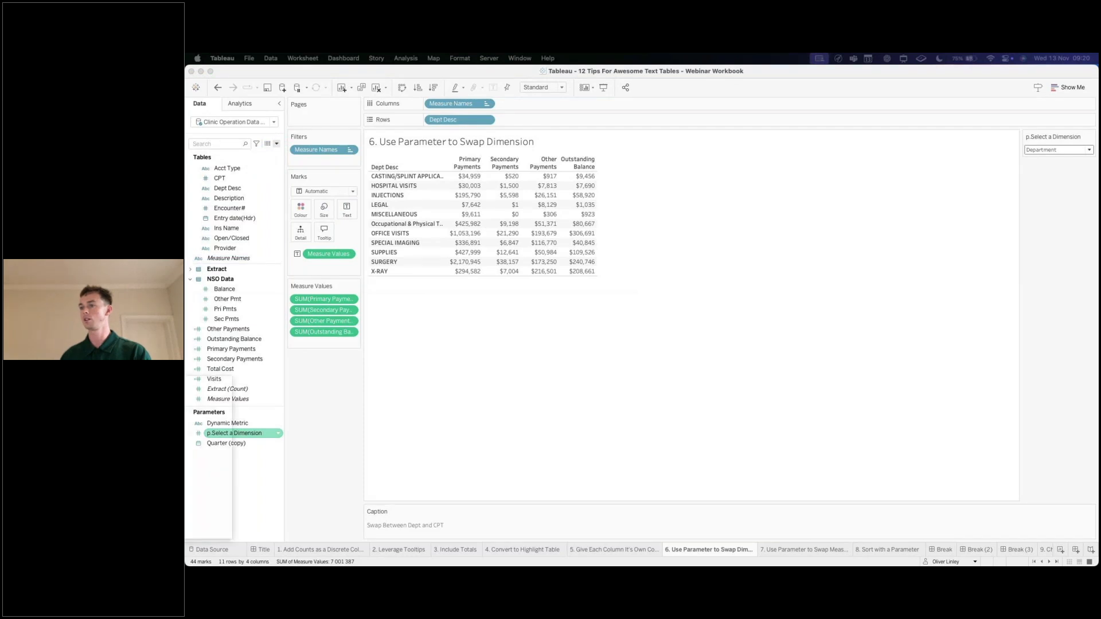
left_click(445, 319)
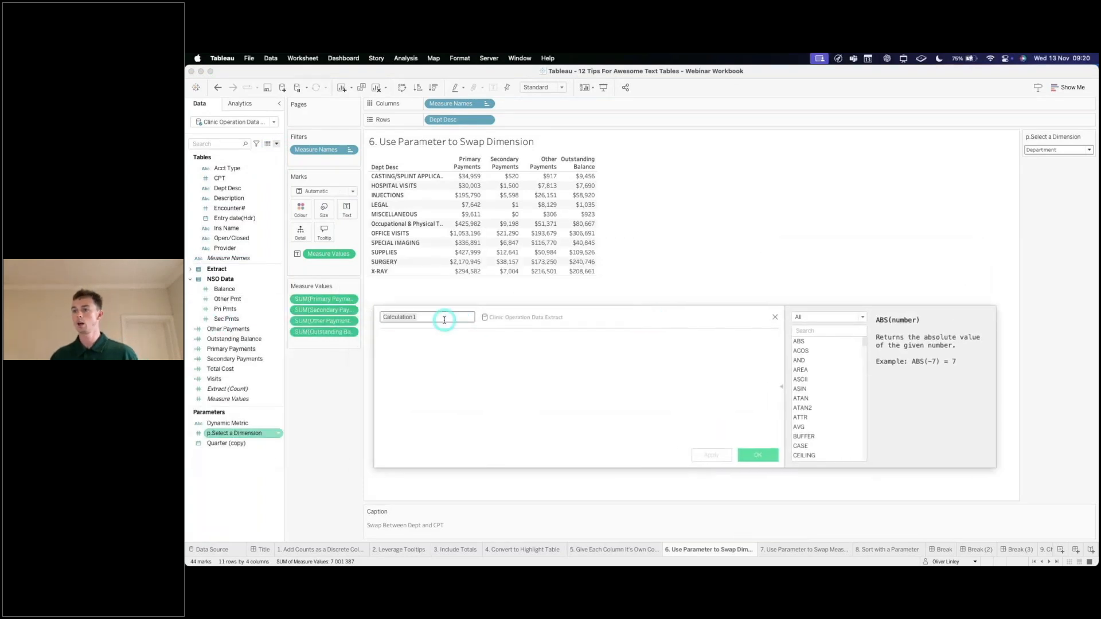
type("S")
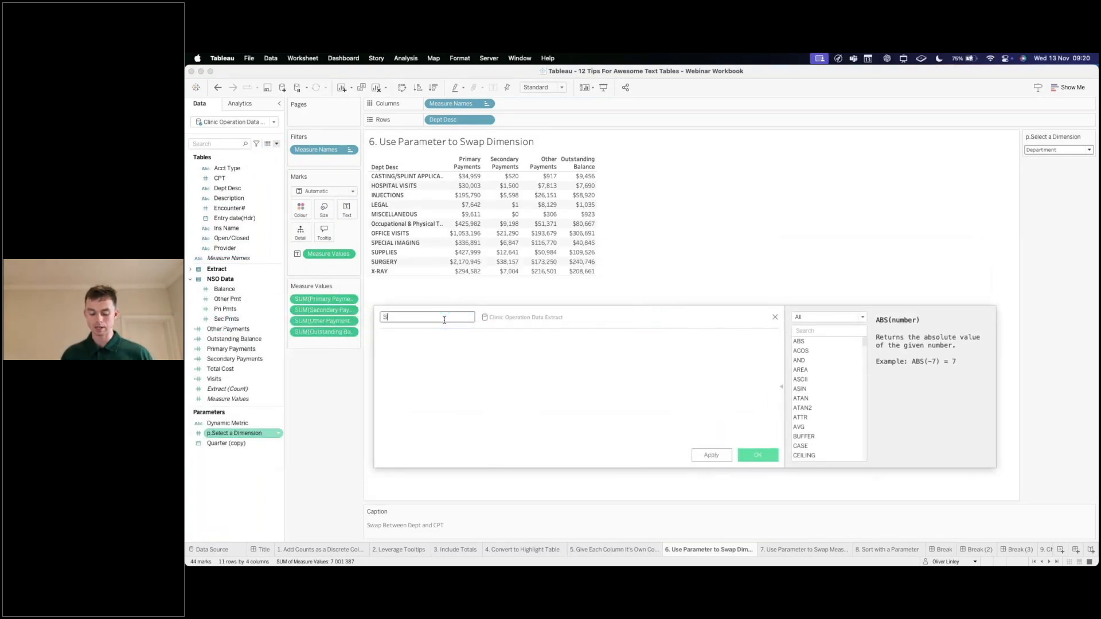
type("wap a Dim")
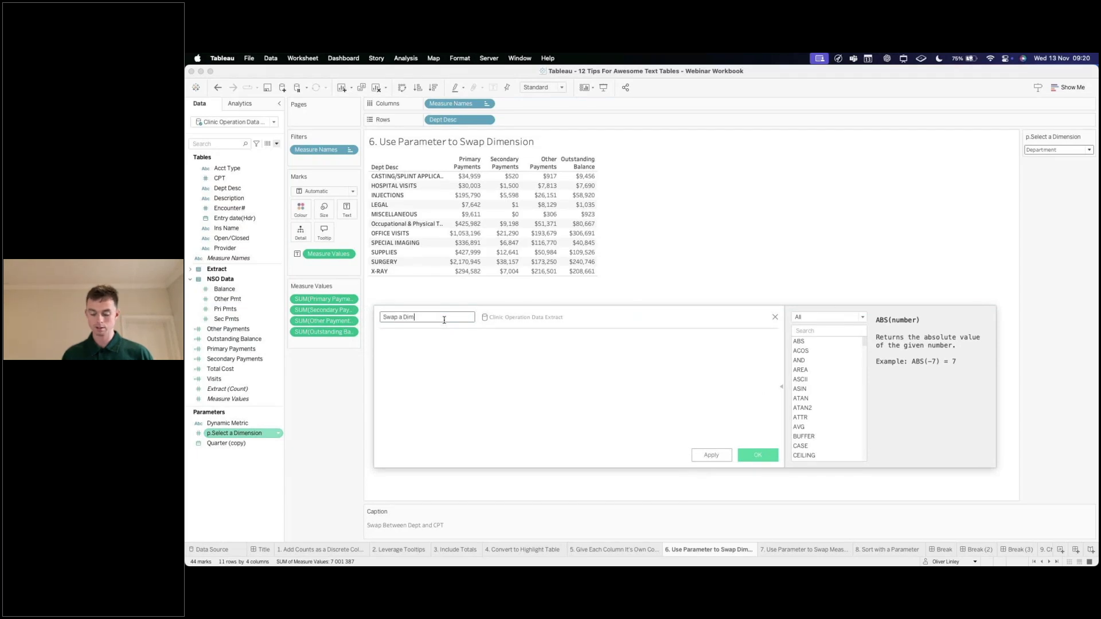
type("ensioncas")
key("Return")
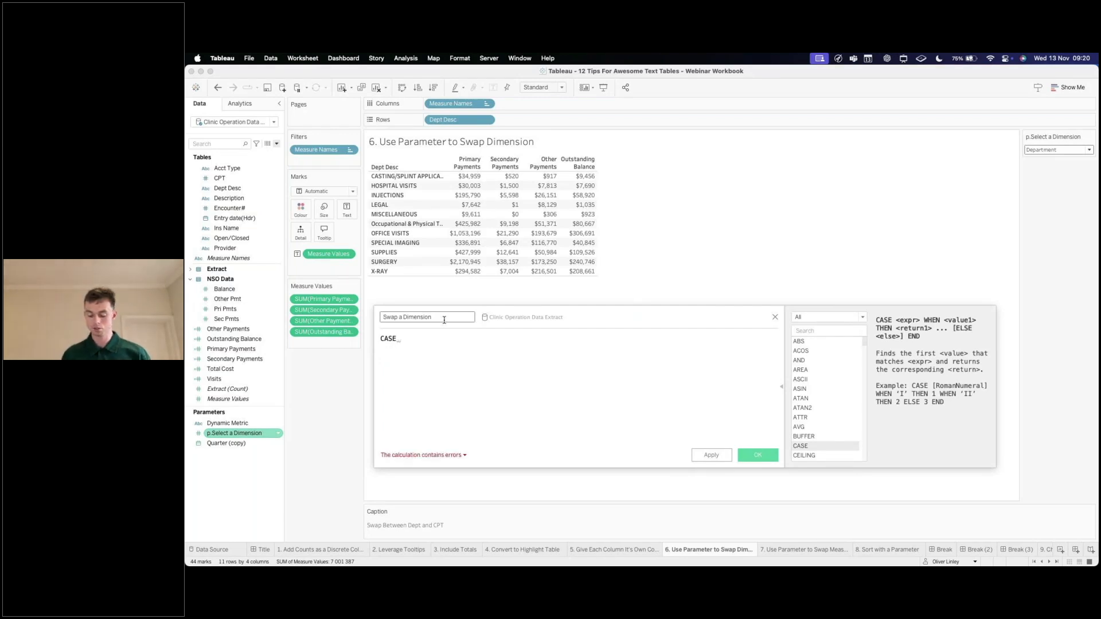
type("p.")
key("BackSpace")
key("BackSpace")
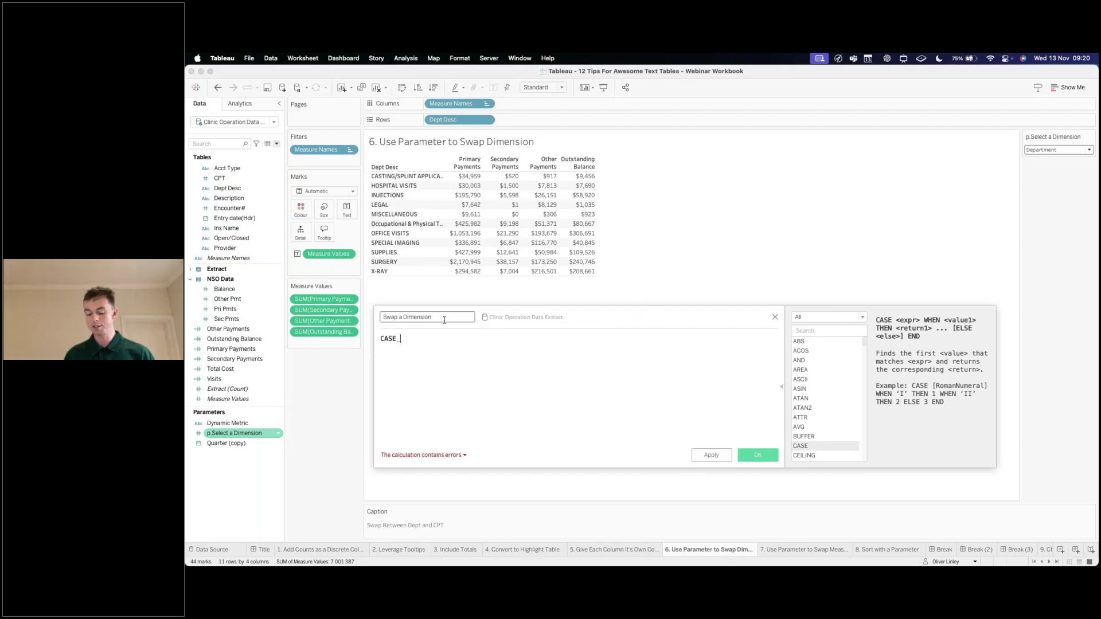
type("p.")
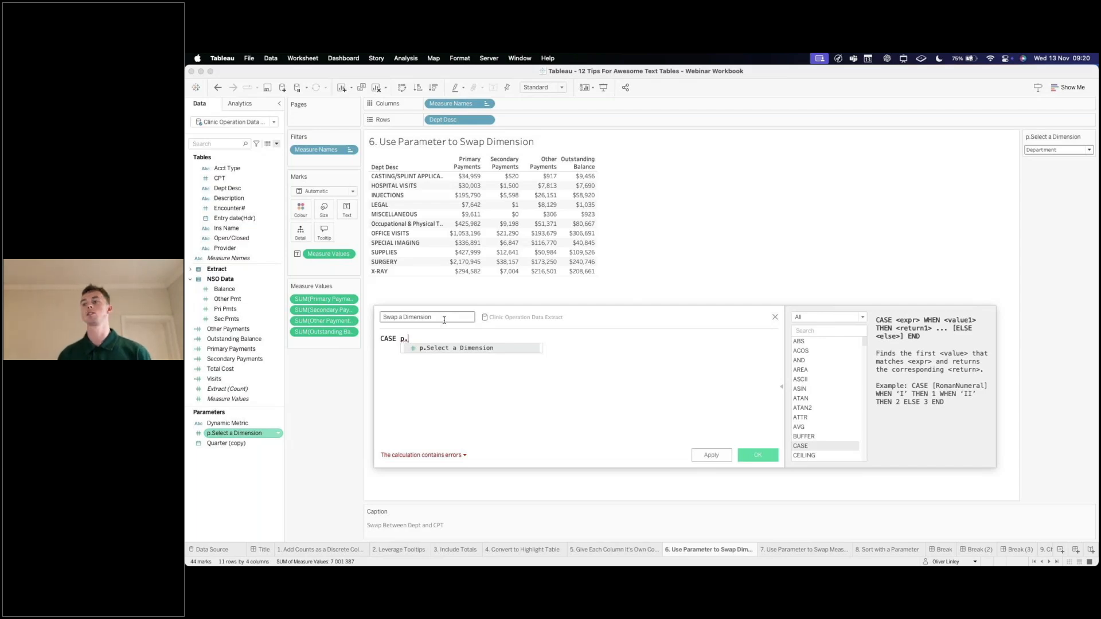
key("BackSpace")
key("BackSpace")
type("sele")
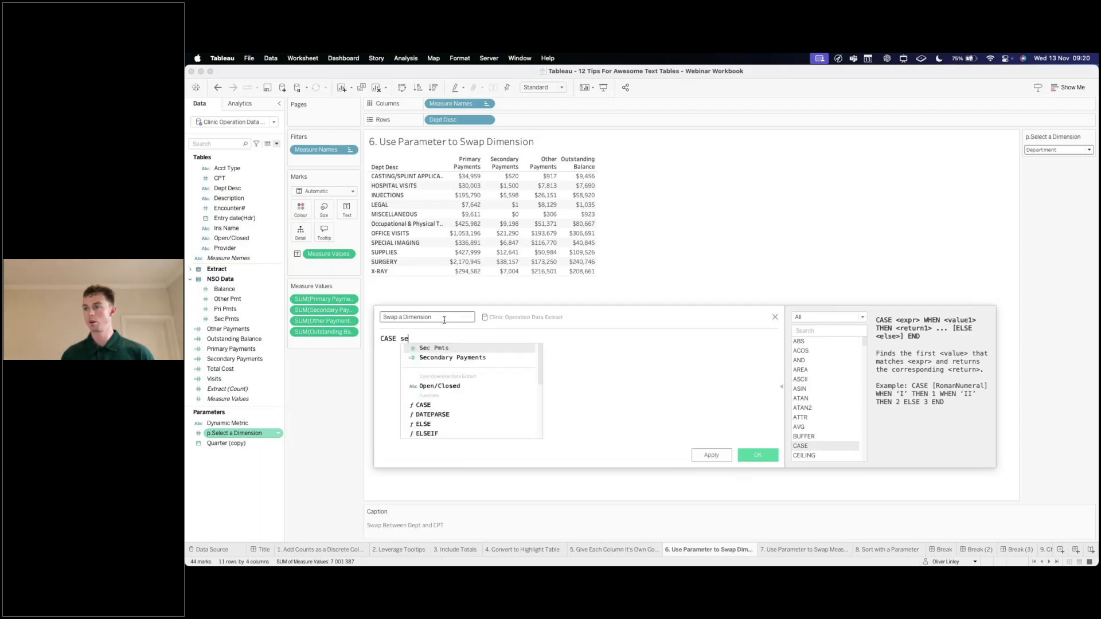
key("BackSpace")
key("BackSpace")
type("el")
key("BackSpace")
key("BackSpace")
key("BackSpace")
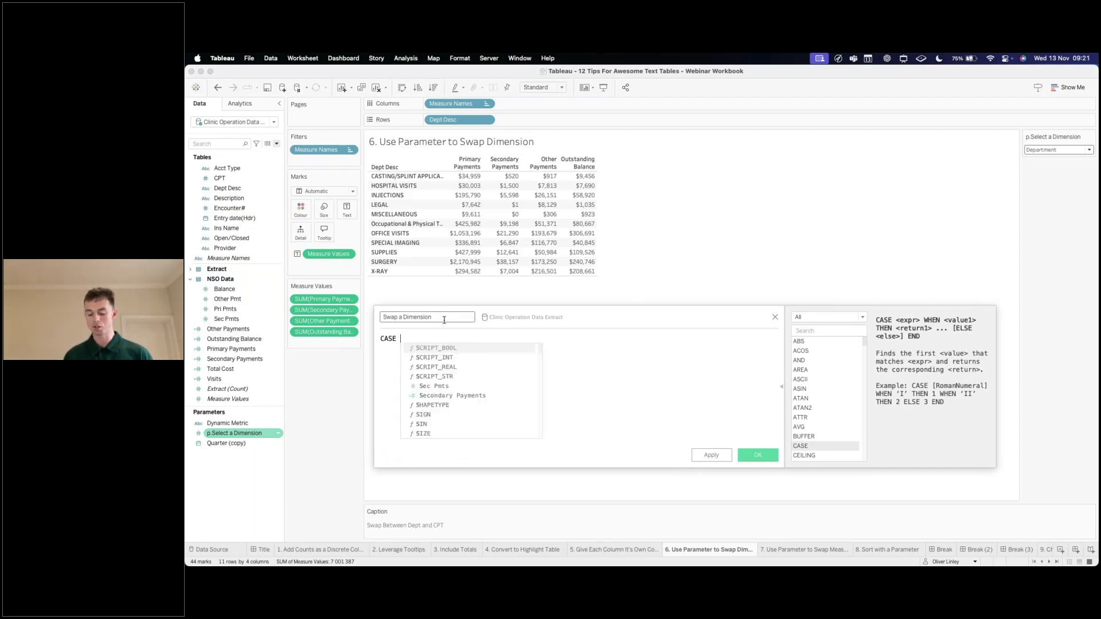
Make the CASE formula evaluate [p.Select a Dimension] and add the line WHEN 1 THEN [Dept Desc]
type("p.")
key("Return")
key("Return")
type("WHEN 1")
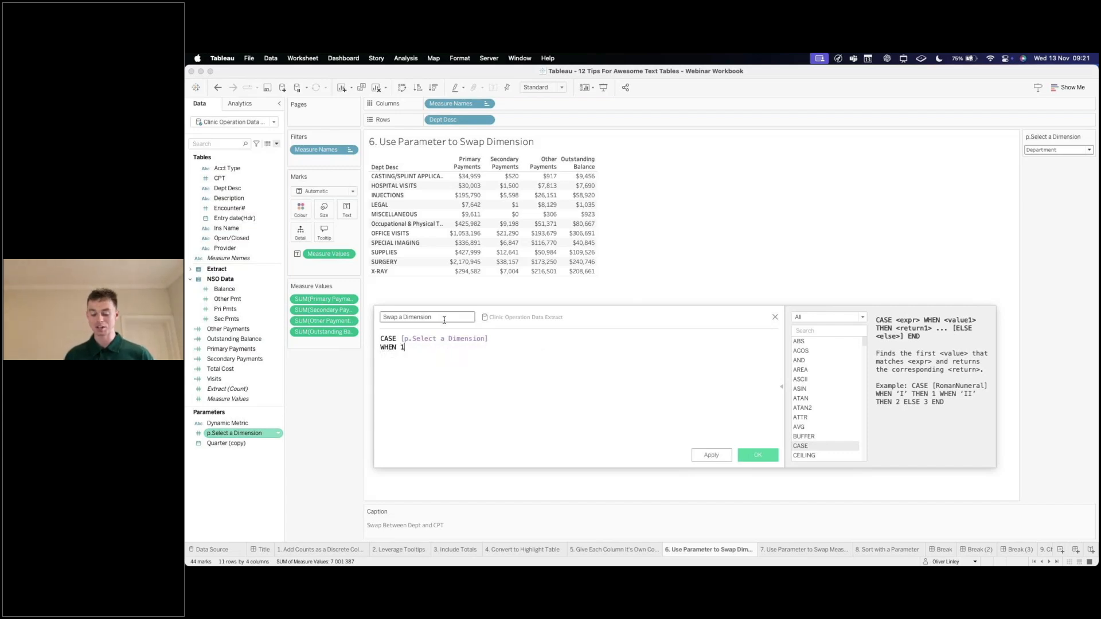
type(" THEN")
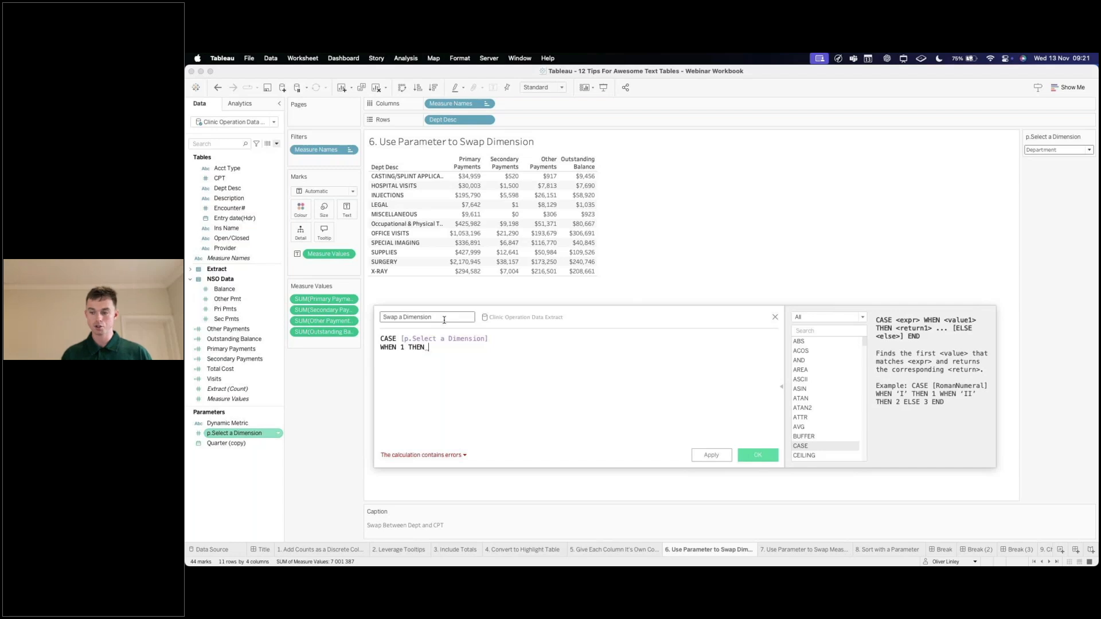
type("Dept Desc]")
key("Return")
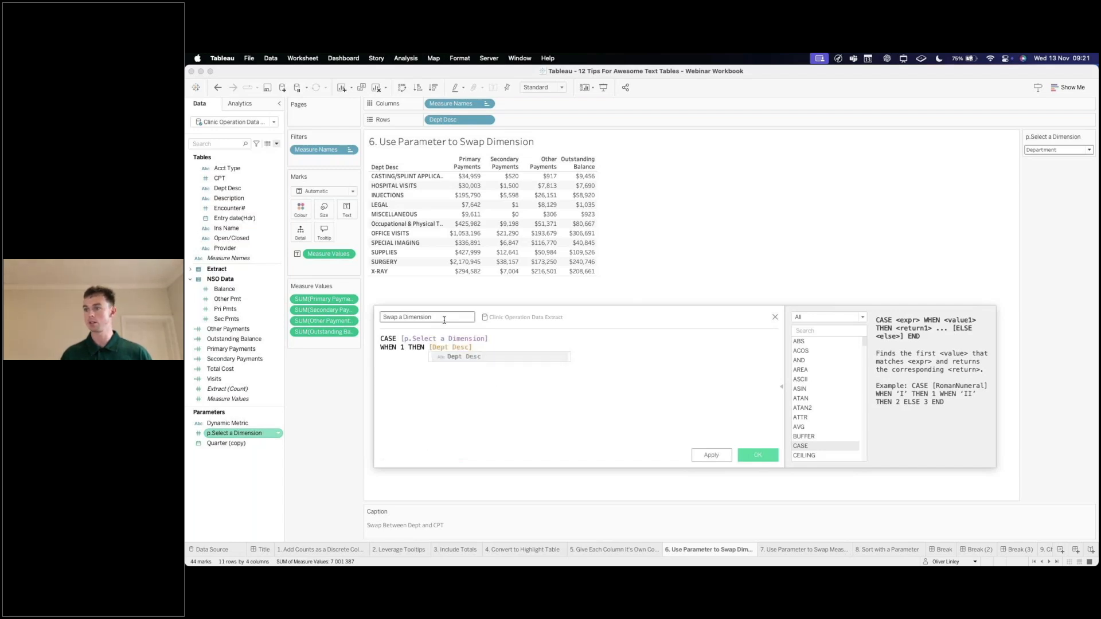
Add the line WHEN 2 THEN [CPT] to the formula and close it with END
key("Return")
type("W")
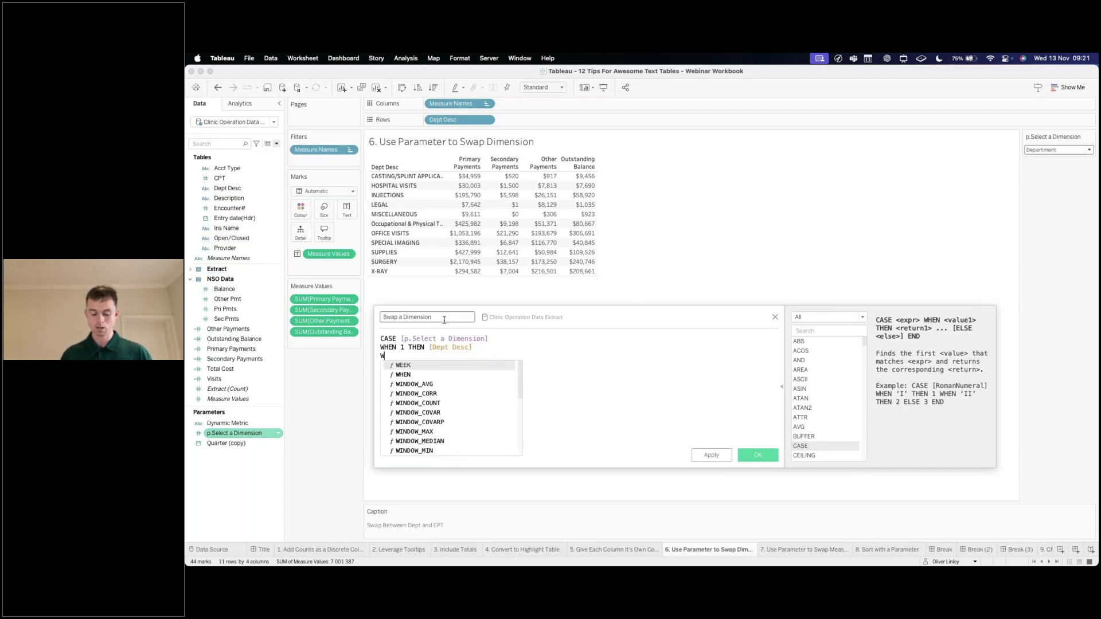
type("HEN 2 THEN")
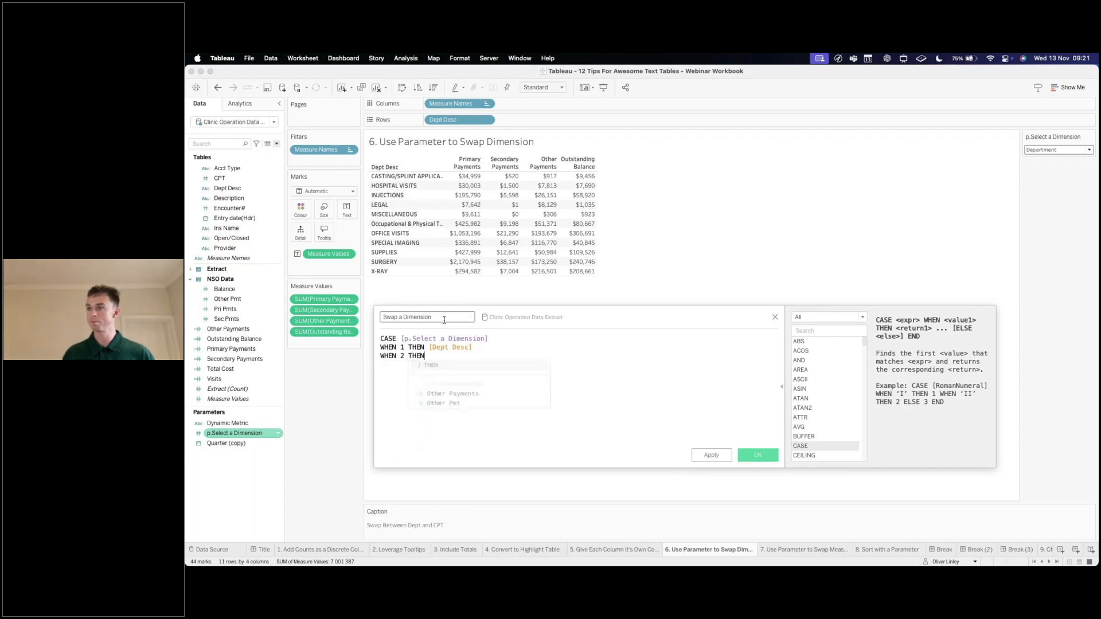
type(" cpt")
key("Return")
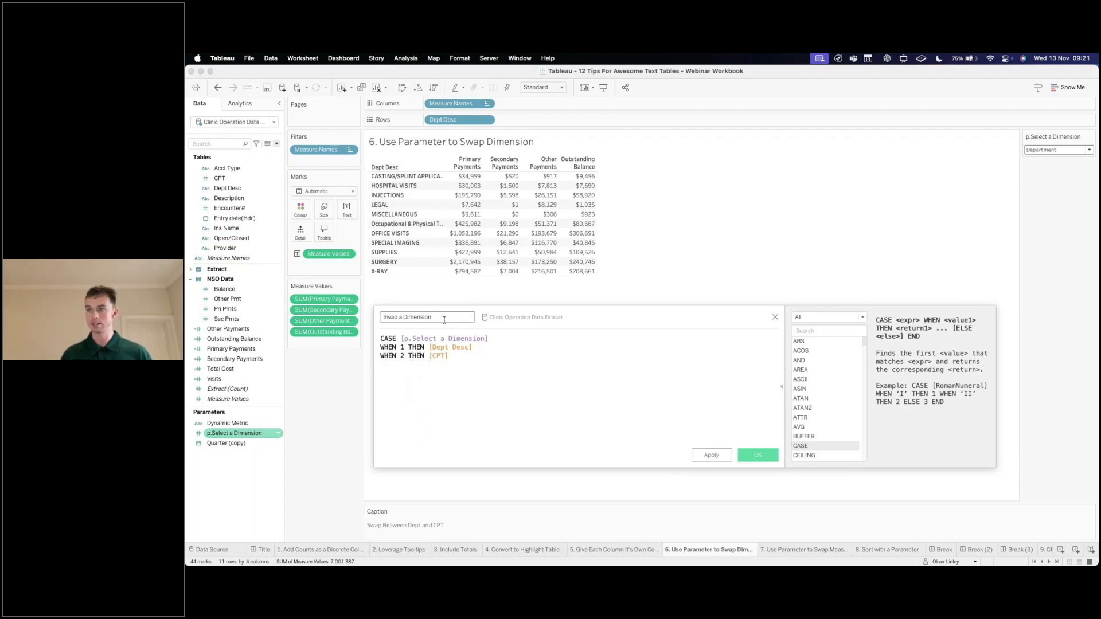
key("Return")
type("END")
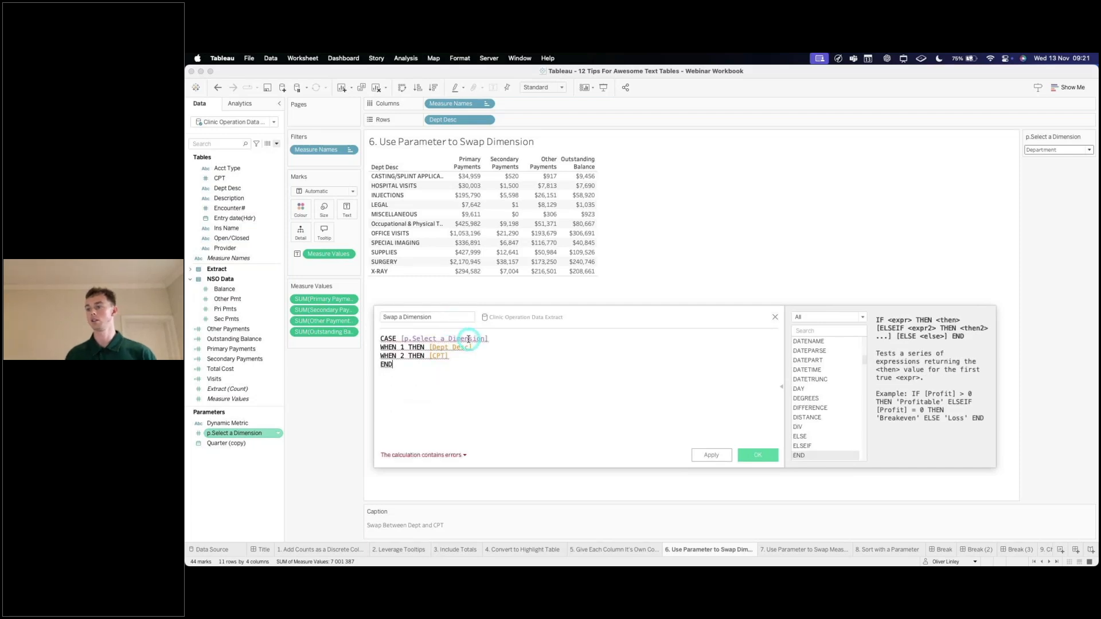
Check the formula's error and convert the CPT field to a string by wrapping it as STR([CPT])
left_click(438, 454)
left_click(429, 356)
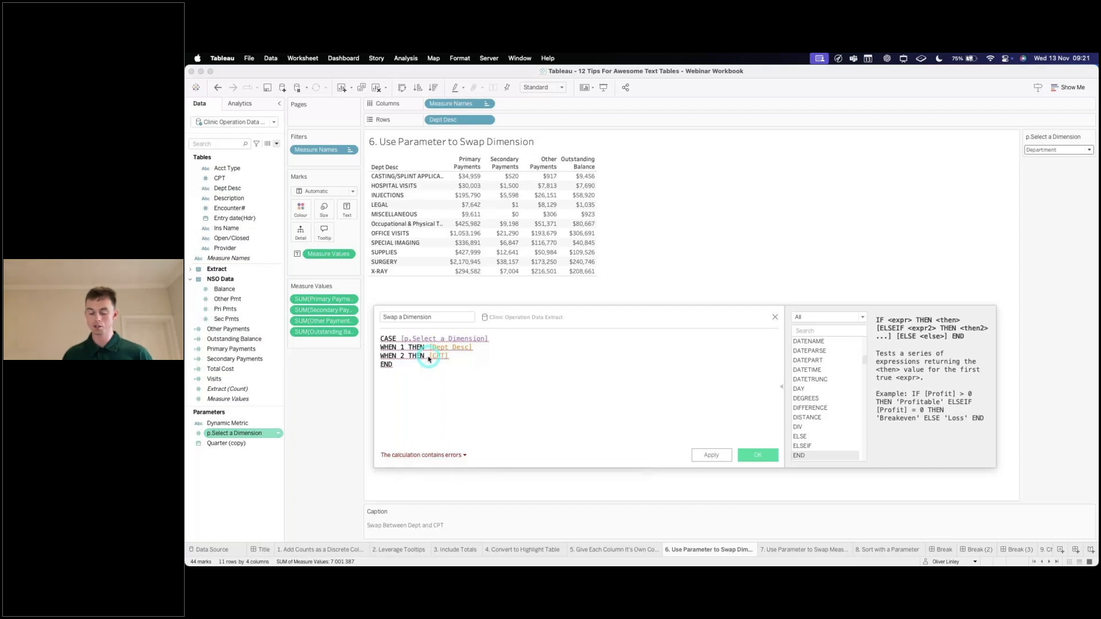
left_click(487, 390)
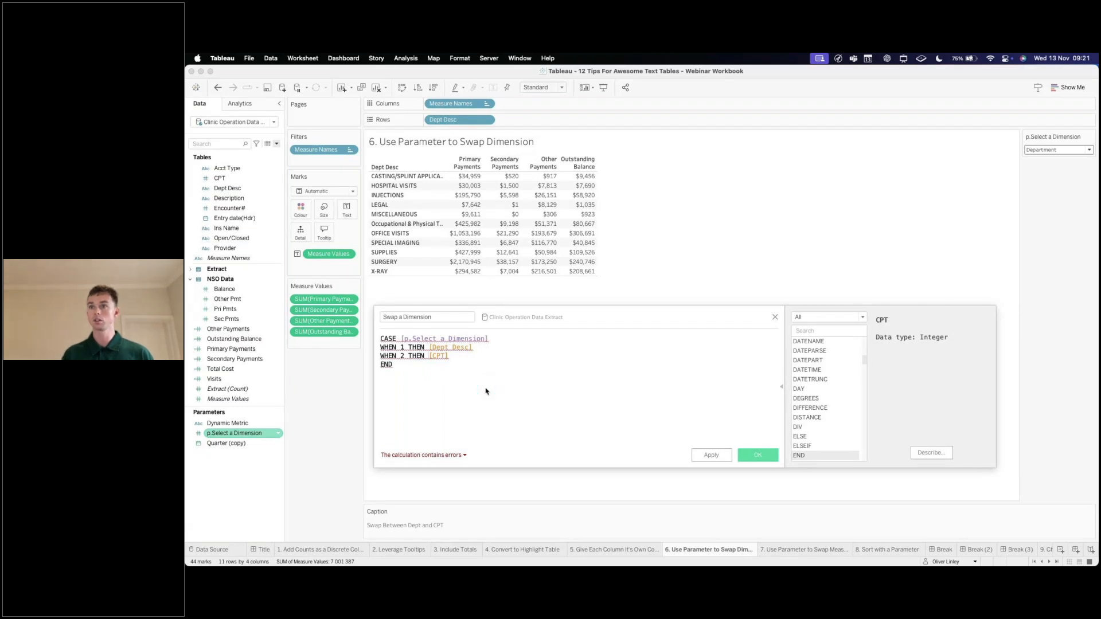
type("STR(")
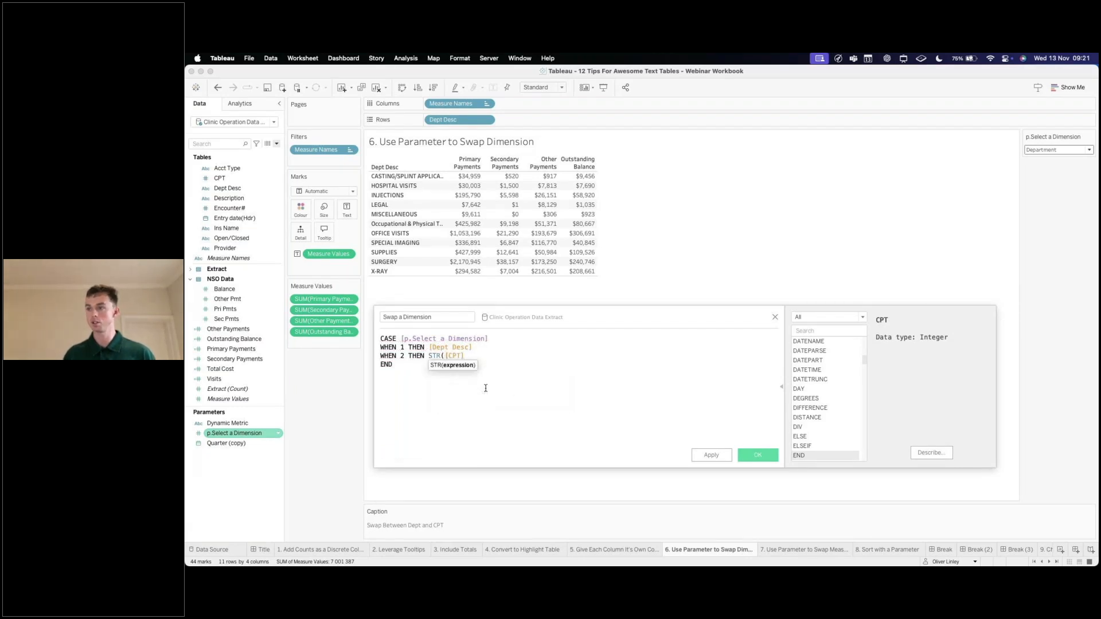
left_click(481, 356)
type(")")
left_click(436, 356)
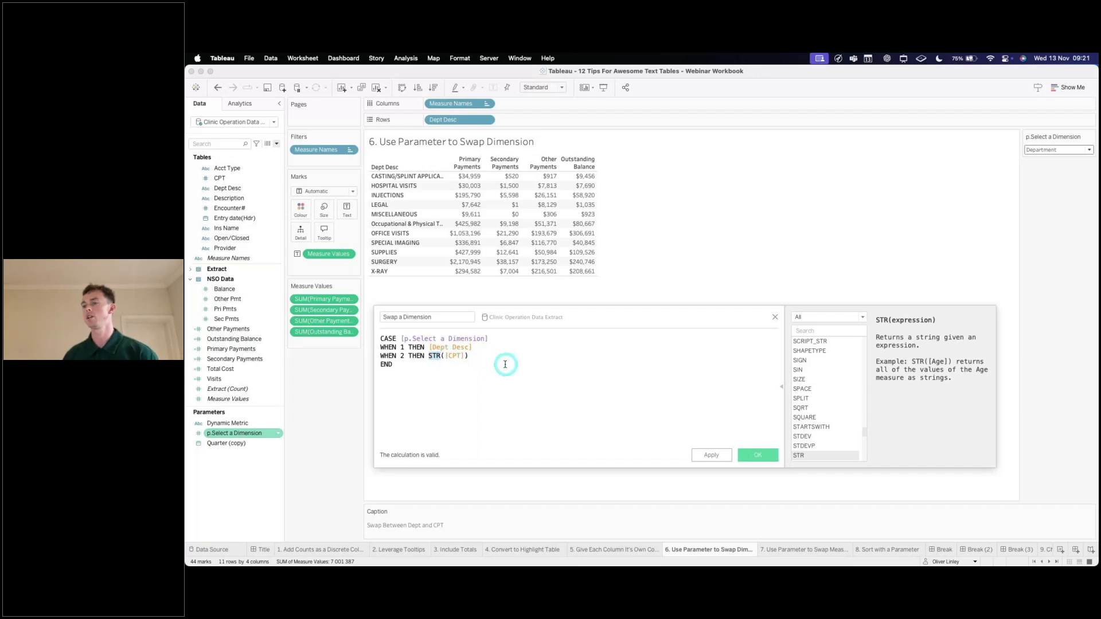
left_click(481, 373)
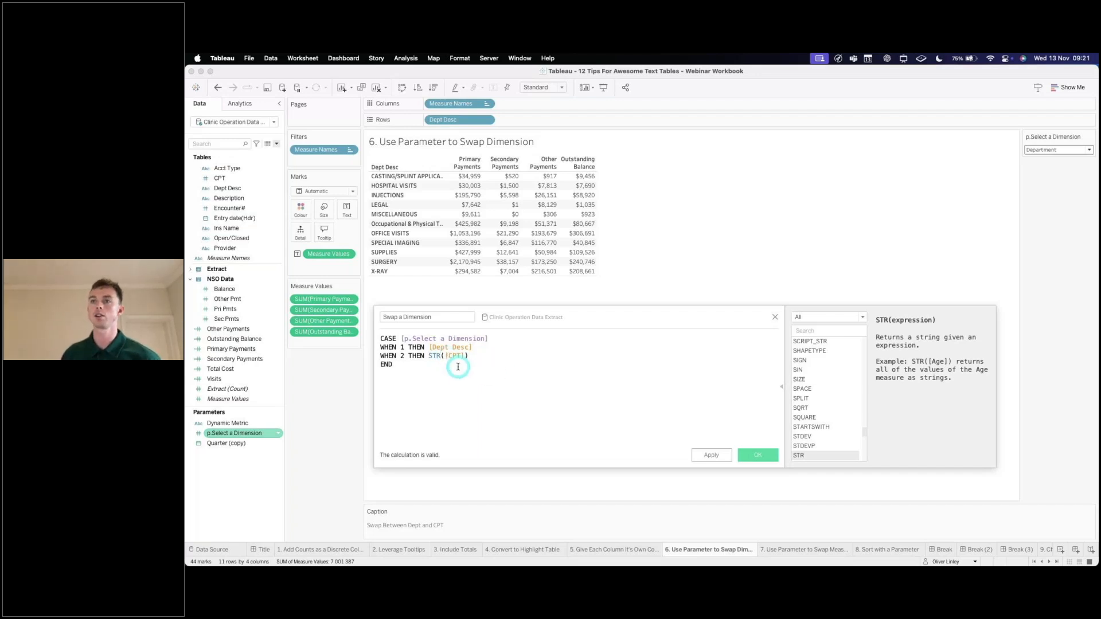
Compare the data types of CPT and Dept Desc, and save the calculated field
left_click(206, 178)
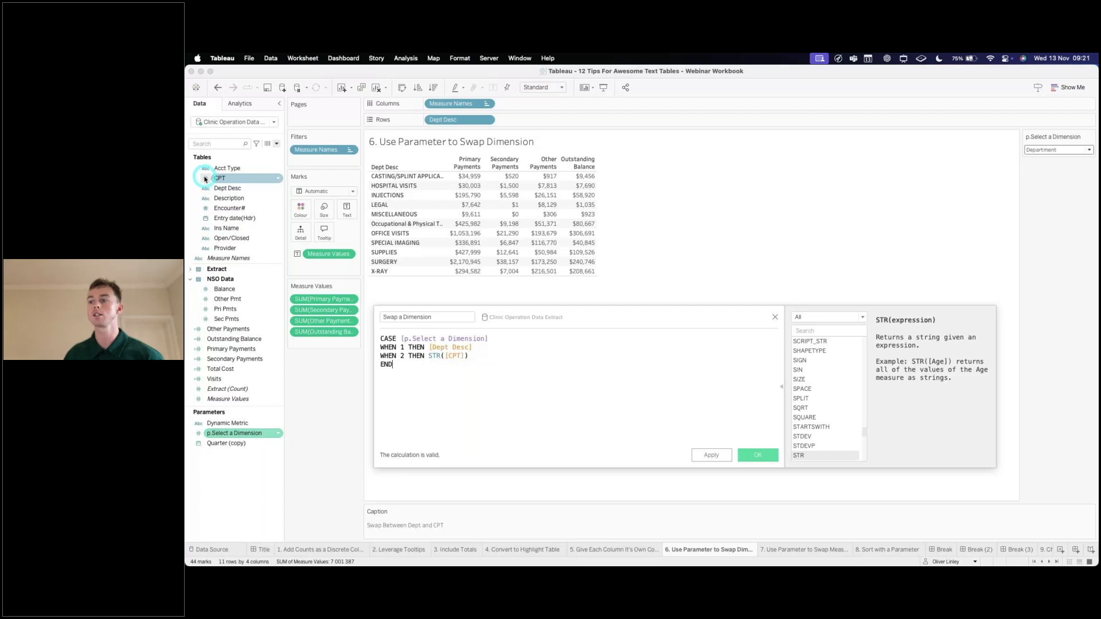
left_click(382, 202)
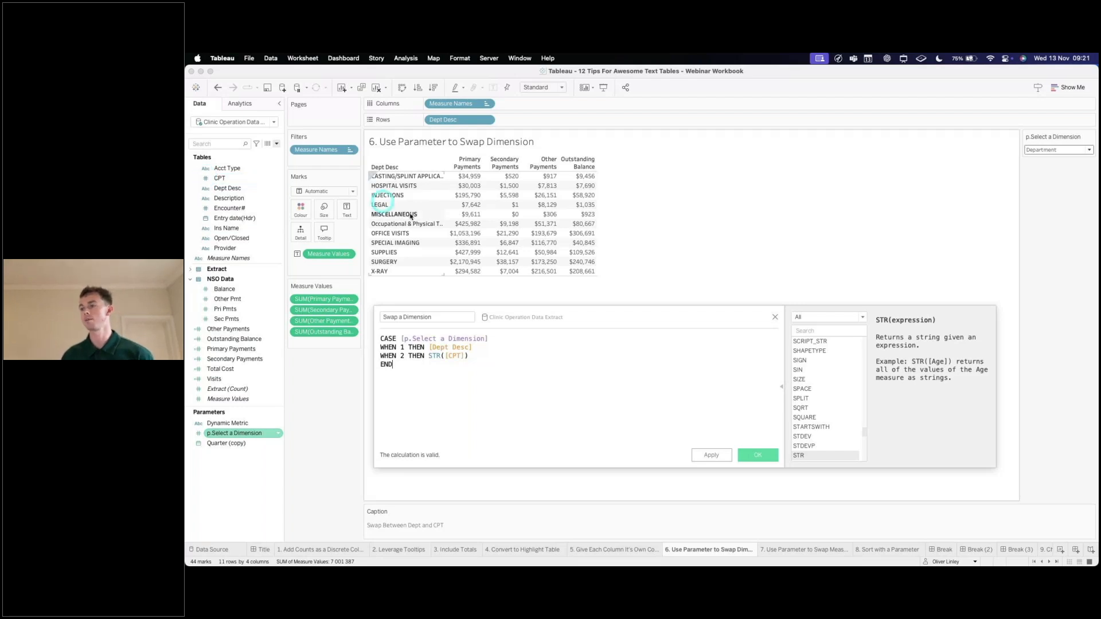
left_click(431, 347)
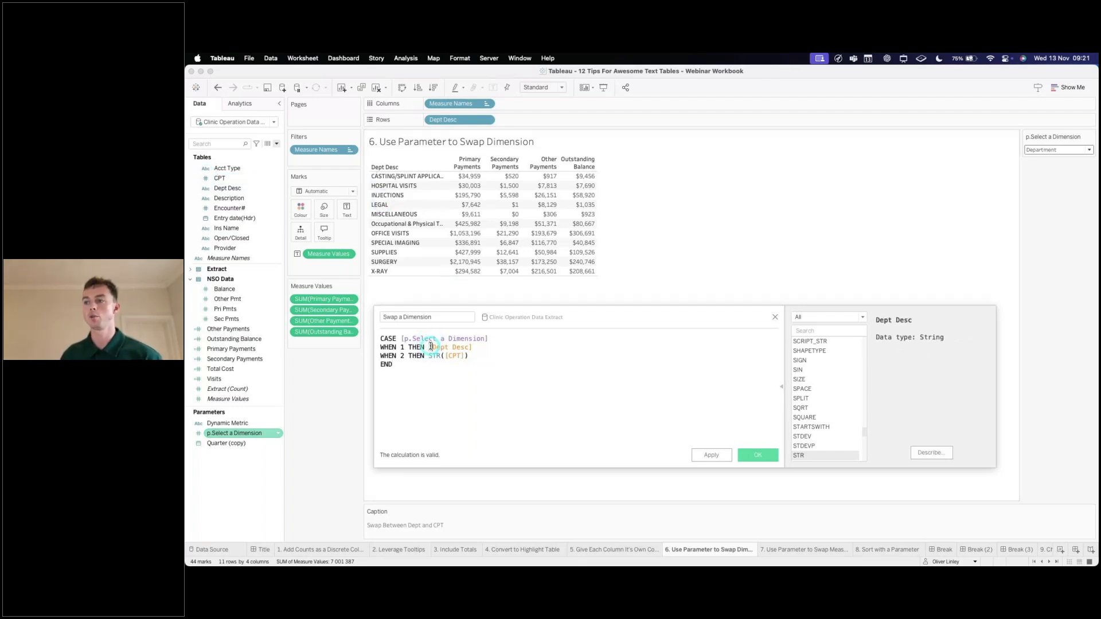
left_click_drag(432, 347, 472, 357)
left_click(473, 352)
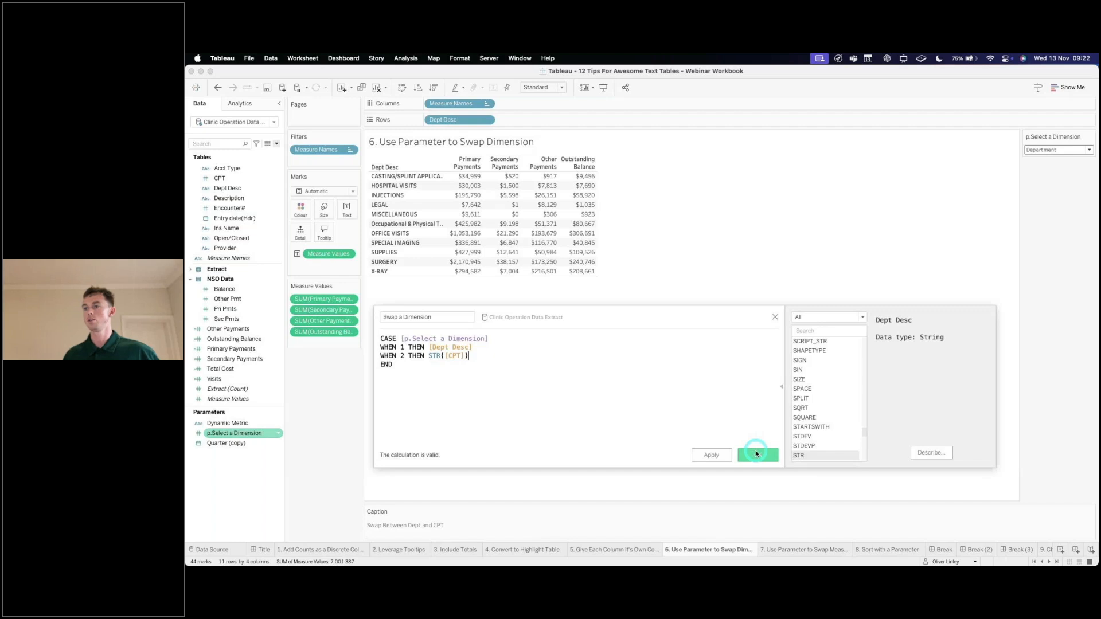
left_click(756, 456)
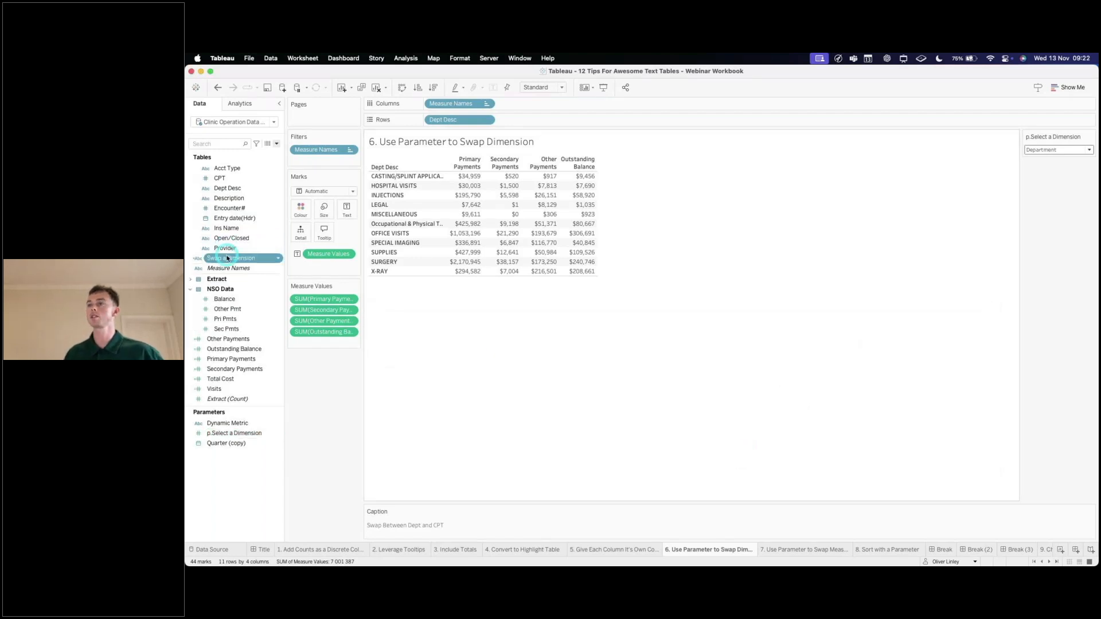
Replace Dept Desc on Rows with Swap a Dimension, and mark the row header and the parameter control with arrows
left_click_drag(228, 260, 449, 121)
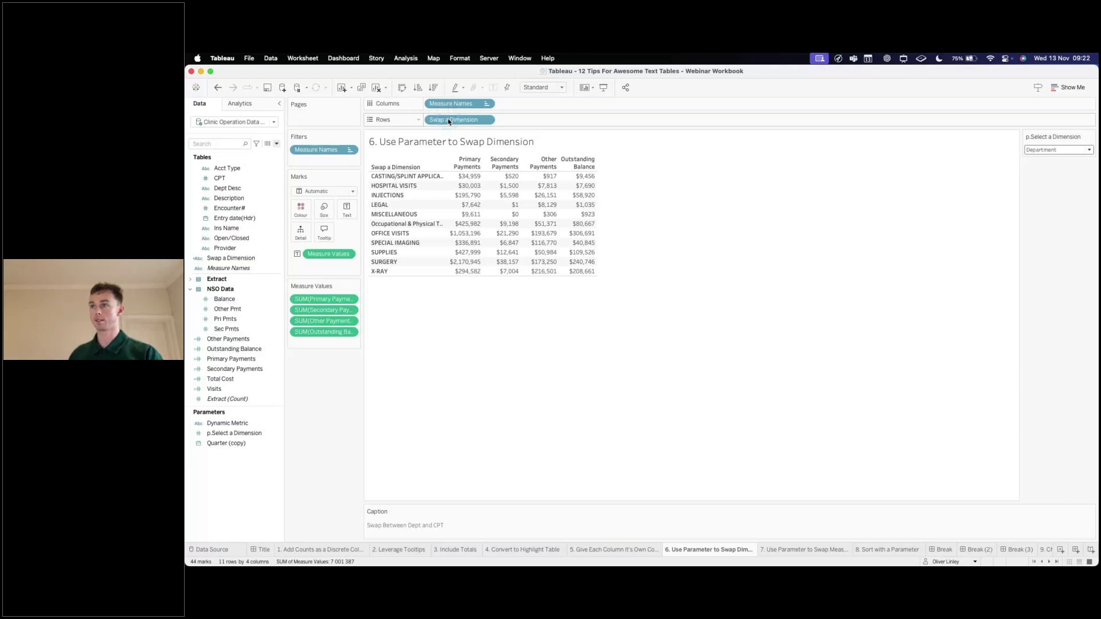
key("ctrl+a")
left_click_drag(435, 126, 404, 164)
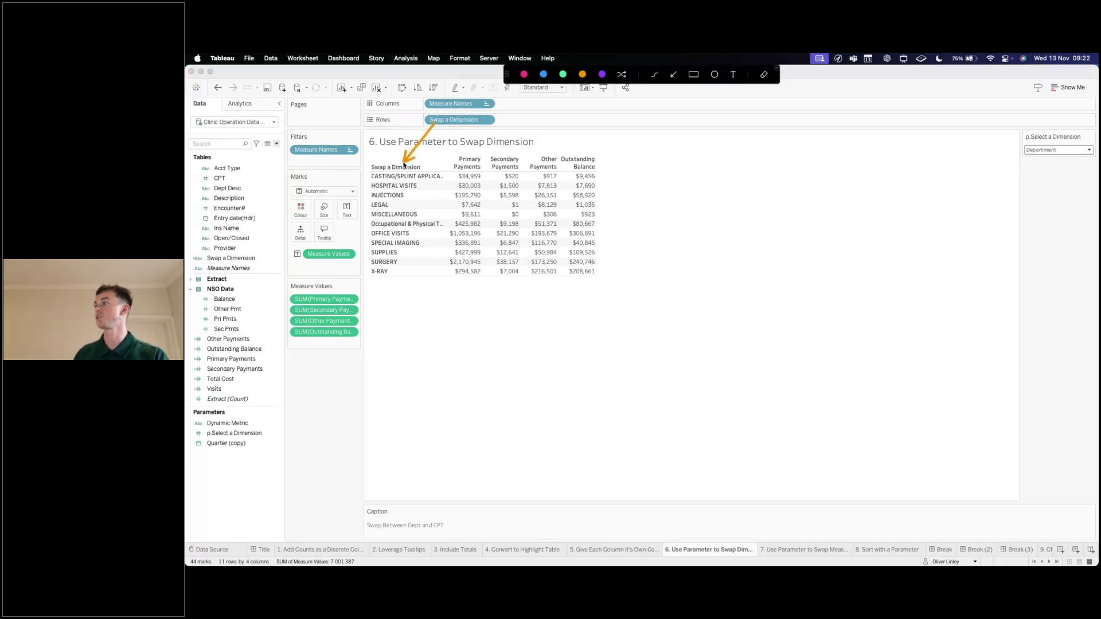
left_click_drag(989, 153, 1019, 152)
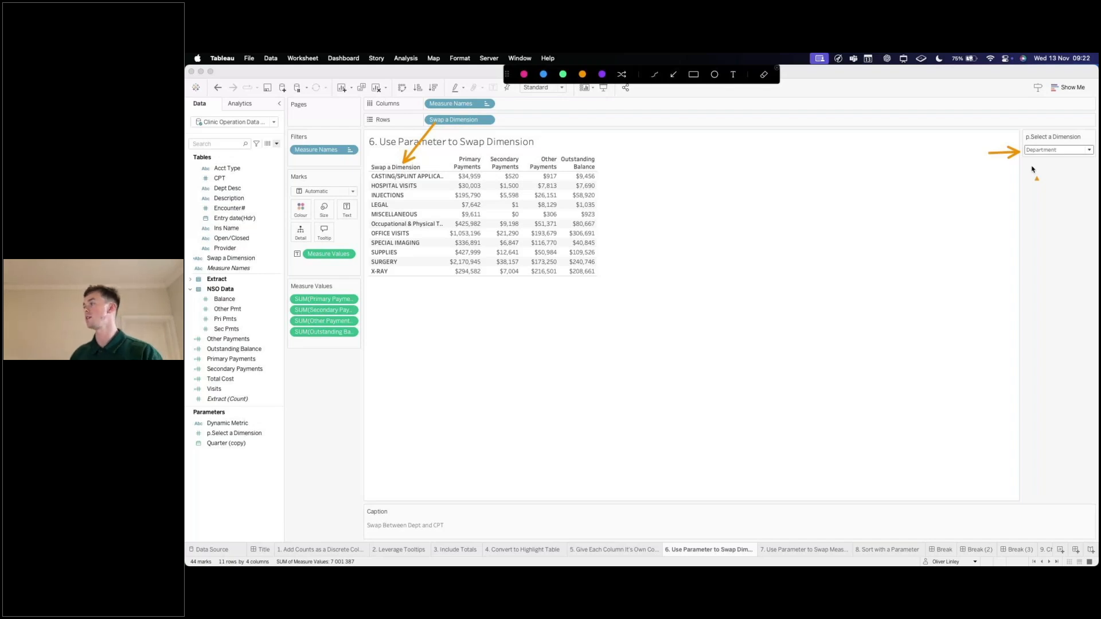
Clear the drawn arrows and test p.Select a Dimension by switching the table between CPT and Department, ending on Department
key("Escape")
left_click(1045, 152)
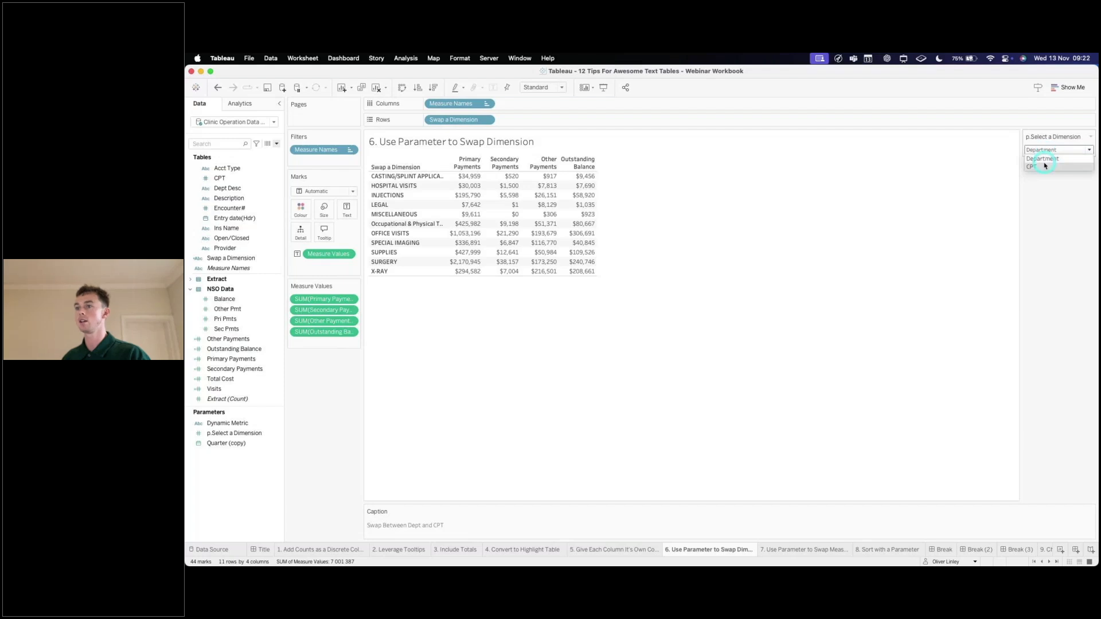
left_click(1038, 166)
scroll(479, 357, "down", 20)
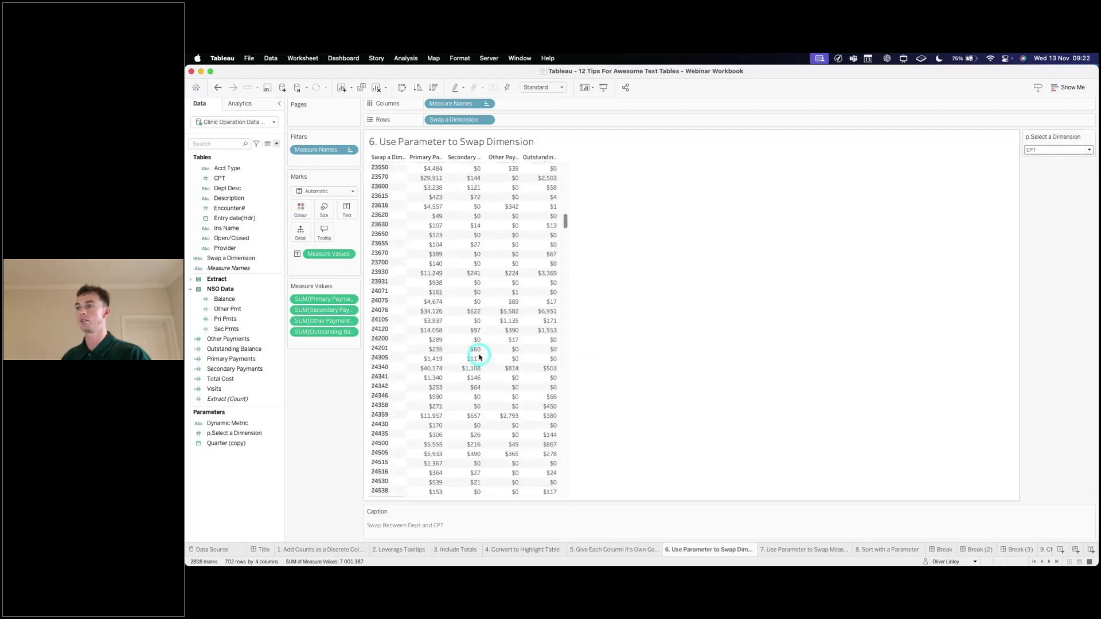
scroll(480, 358, "up", 20)
left_click(1050, 149)
left_click(1043, 159)
left_click(1049, 150)
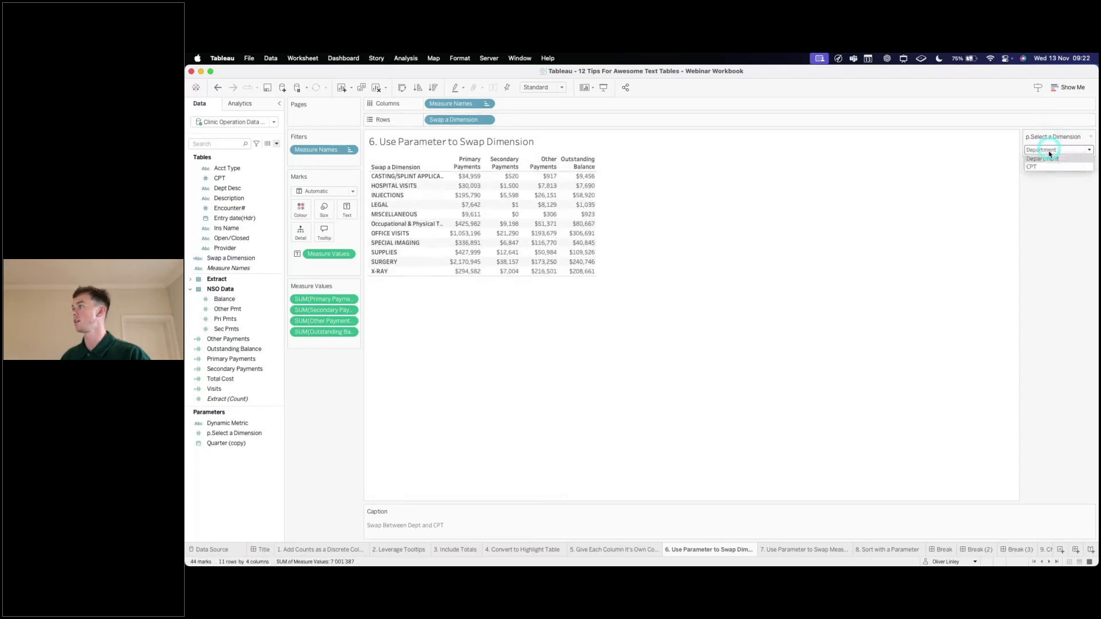
left_click(1048, 166)
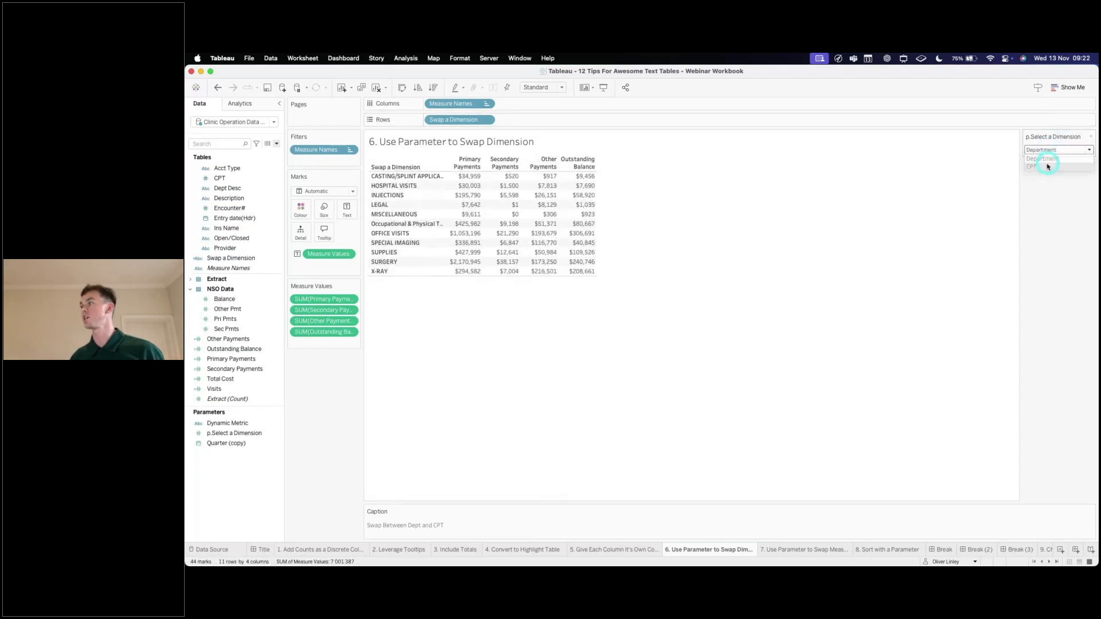
left_click(1050, 150)
left_click(1043, 158)
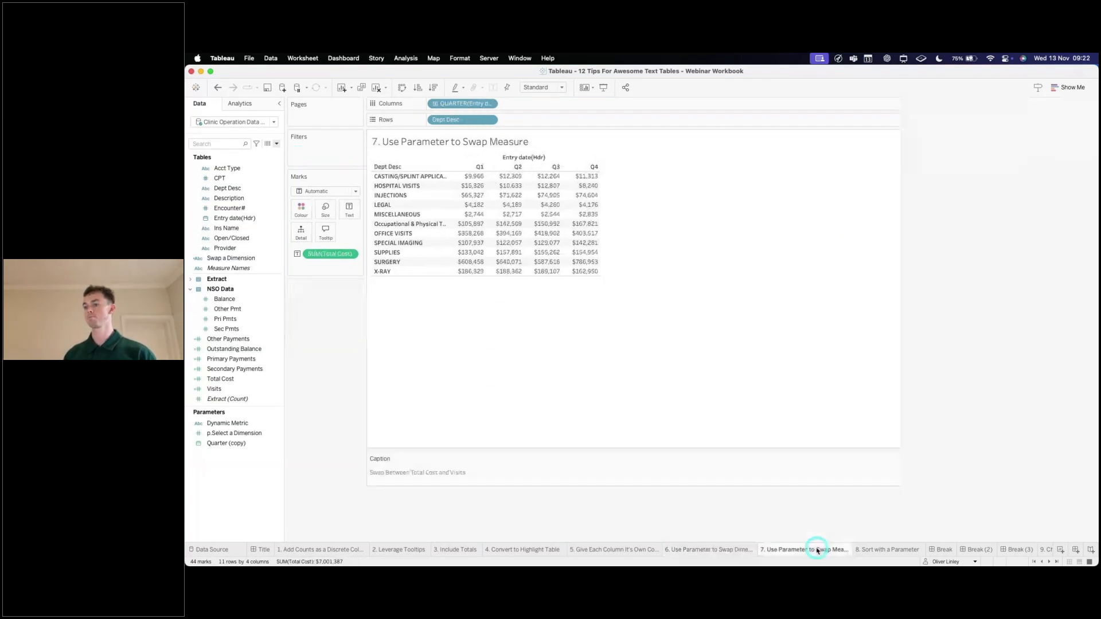
On the sheet for tip 7, Use Parameter to Swap Measure, start a new parameter named p.Select a Measure
left_click(276, 144)
left_click(263, 163)
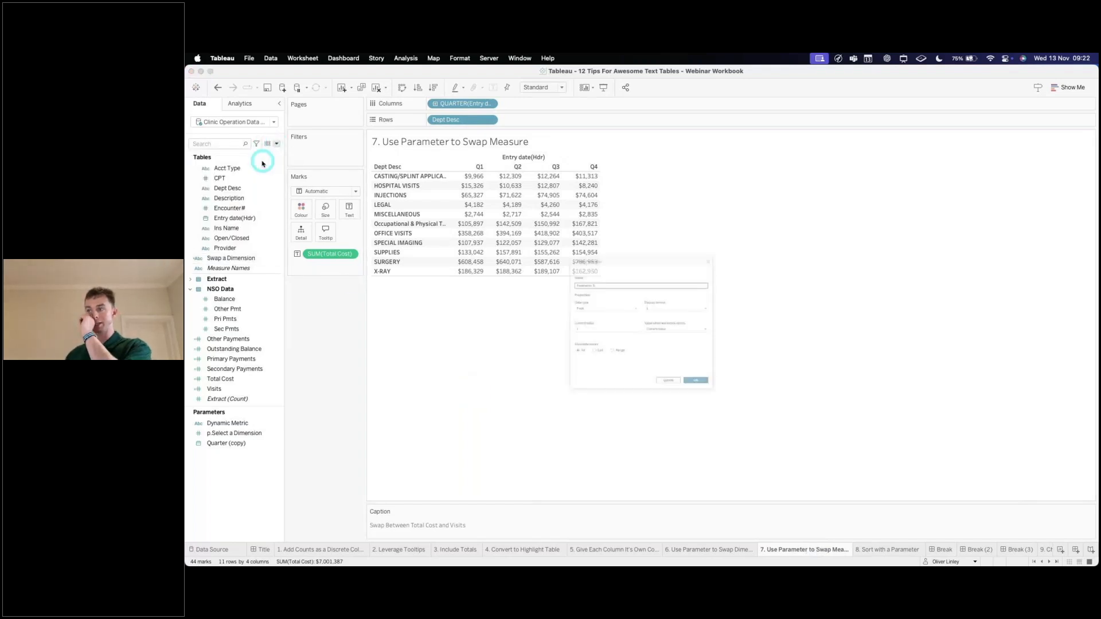
key("BackSpace")
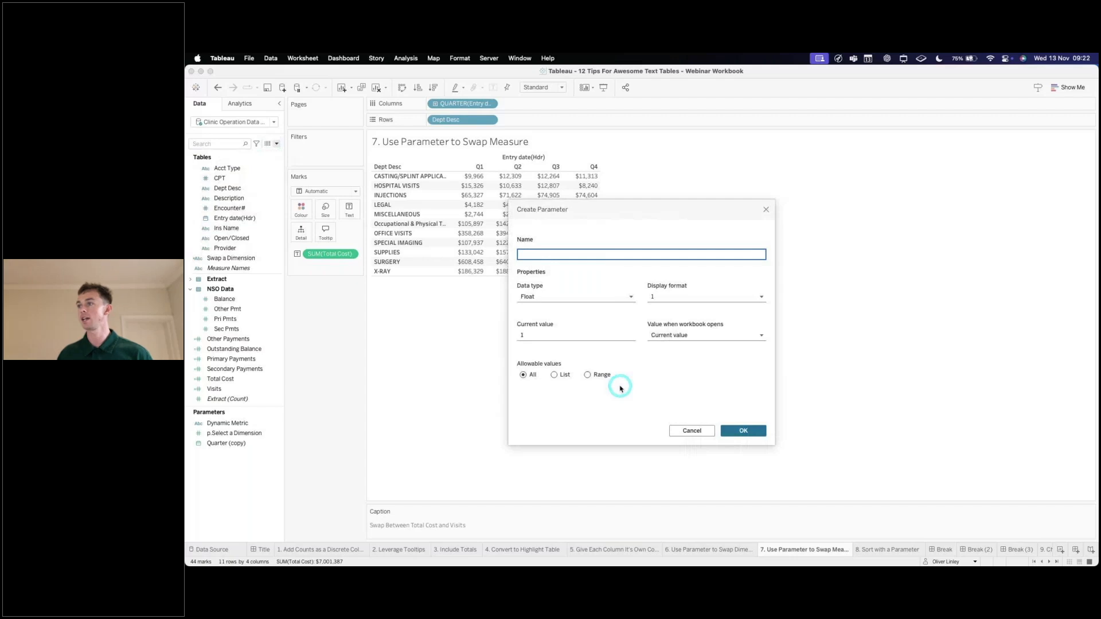
left_click_drag(642, 206, 771, 205)
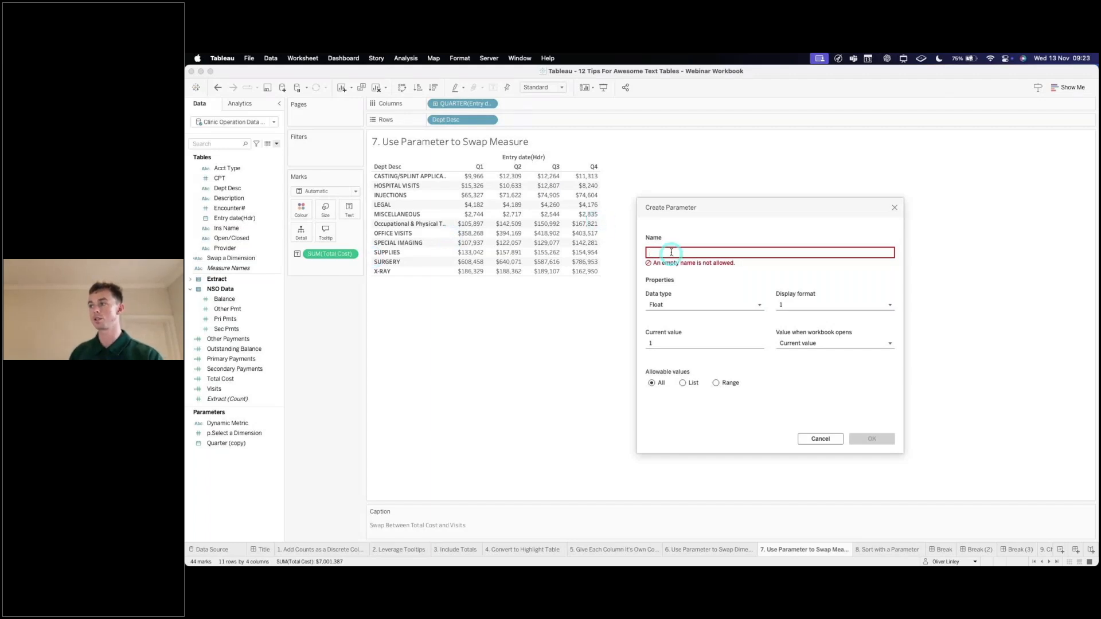
type("p.")
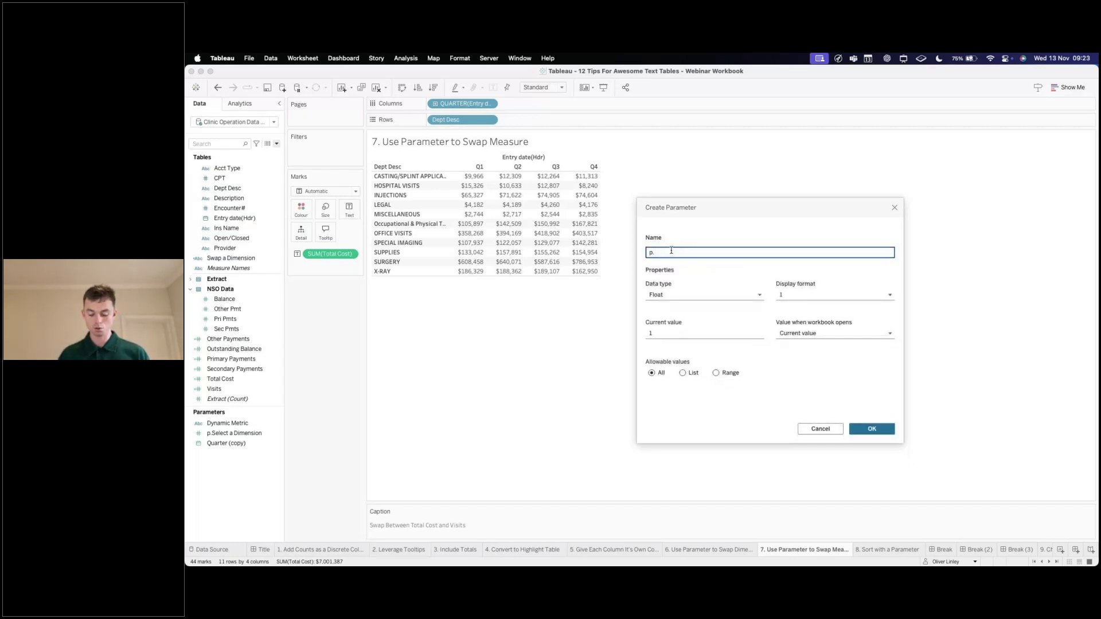
type("Select a Mea")
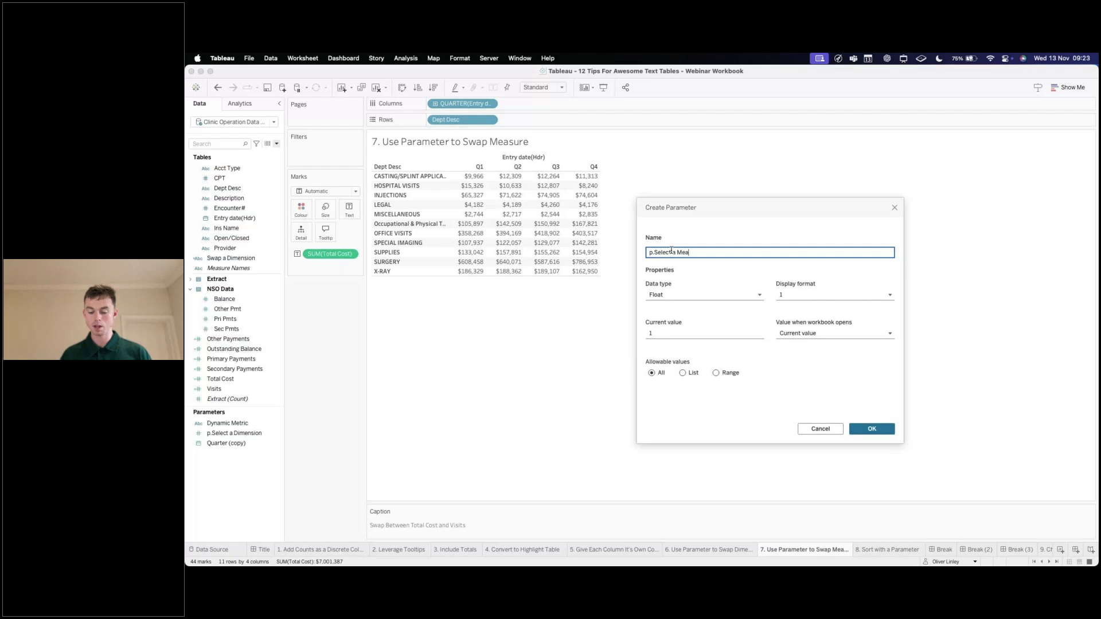
type("sure")
Set the parameter's data type to Integer and restrict its allowable values to a list containing 1 and 2
left_click(694, 296)
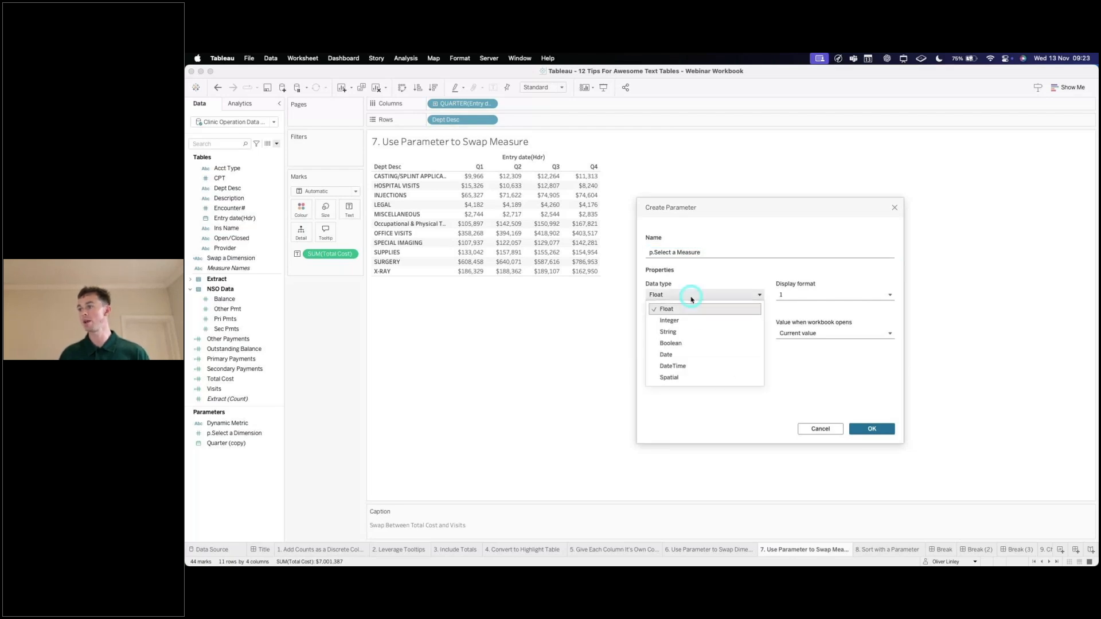
left_click(696, 317)
left_click(692, 374)
left_click(668, 405)
type("1")
key("Return")
type("2")
Display value 1 as Total Cost and value 2 as Visits, and save the parameter
left_click(738, 405)
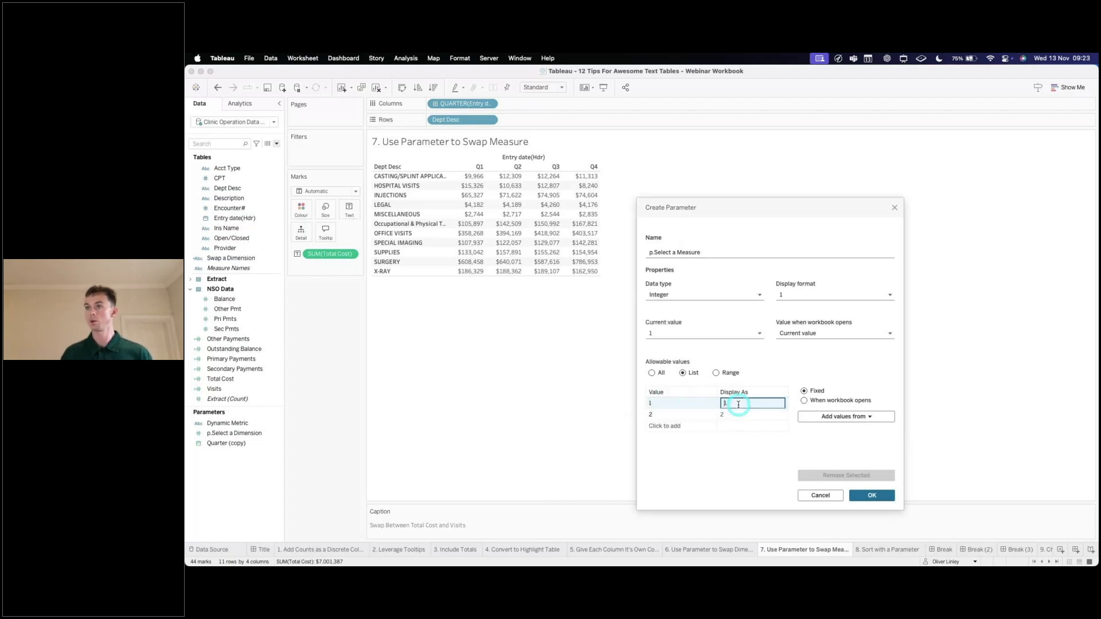
type("Total Cost")
left_click(748, 414)
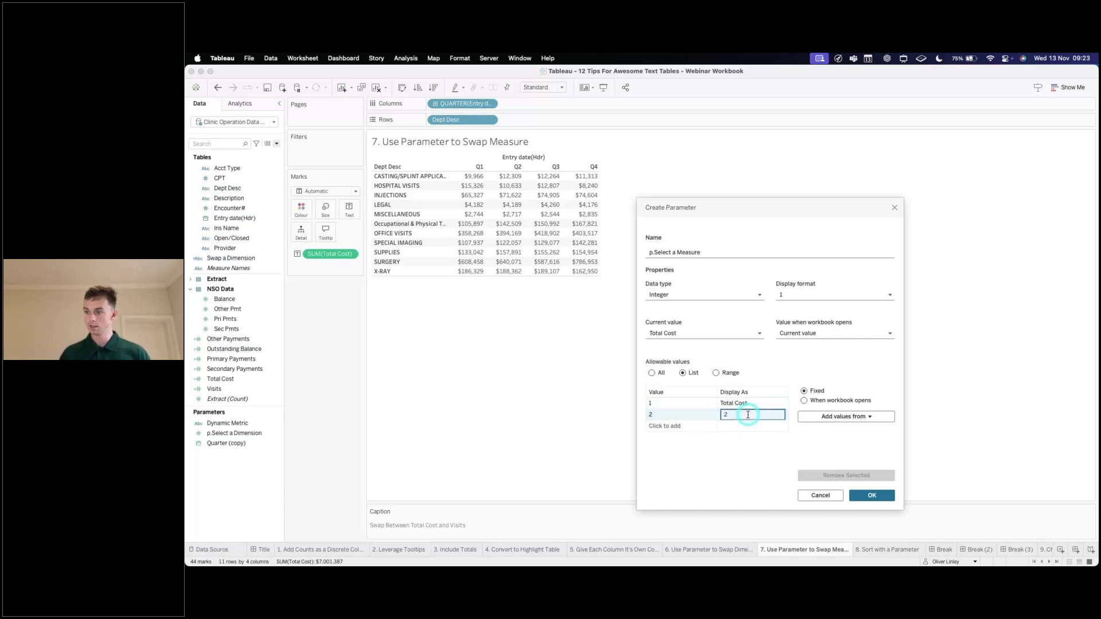
type("Visits")
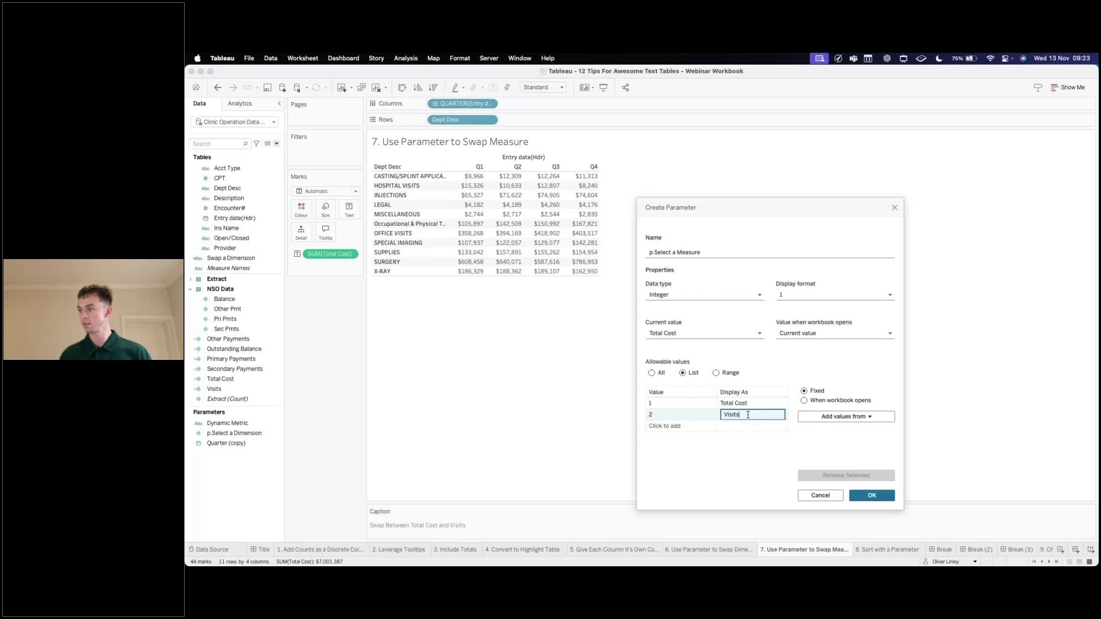
left_click(755, 449)
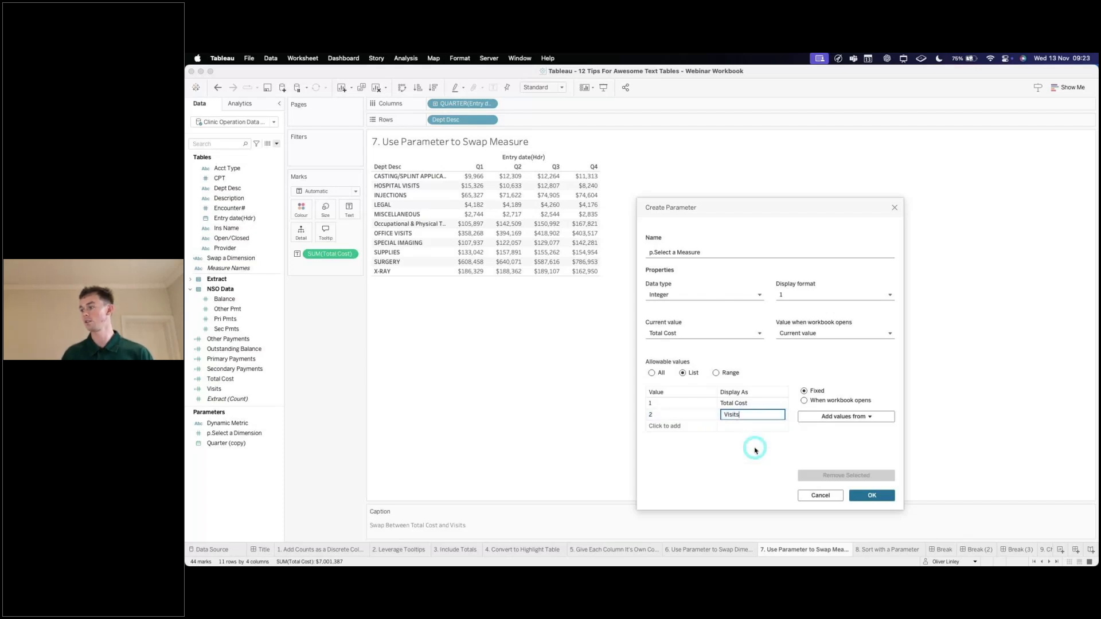
left_click(889, 494)
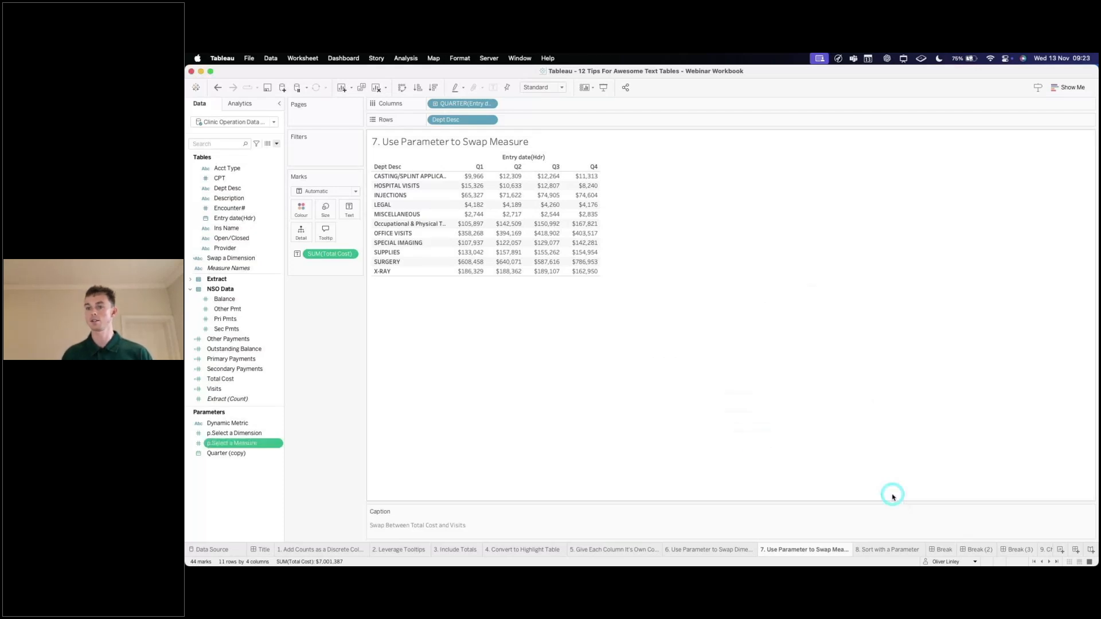
Show the p.Select a Measure parameter control on the sheet and look at its options
right_click(254, 445)
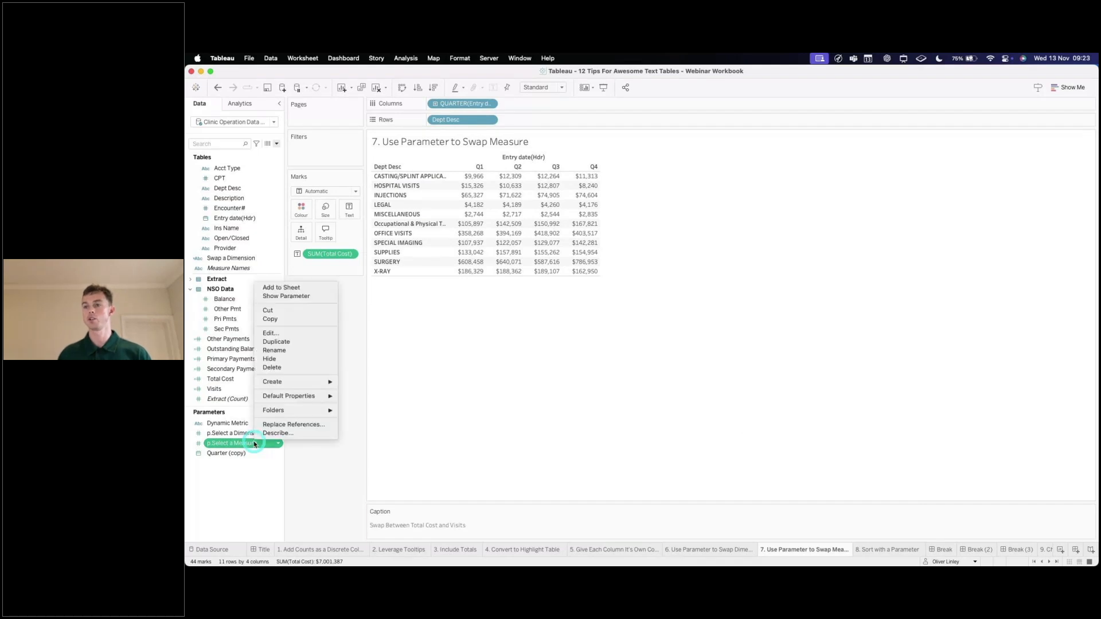
left_click(303, 290)
left_click(1030, 151)
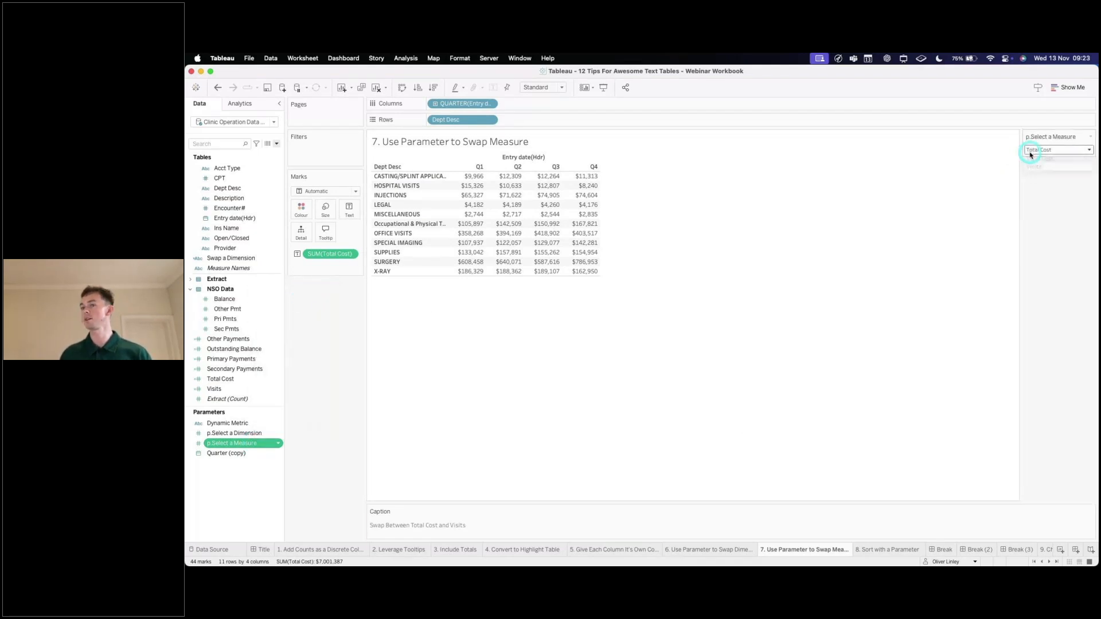
Create a calculated field named Swap a Measure
left_click(277, 143)
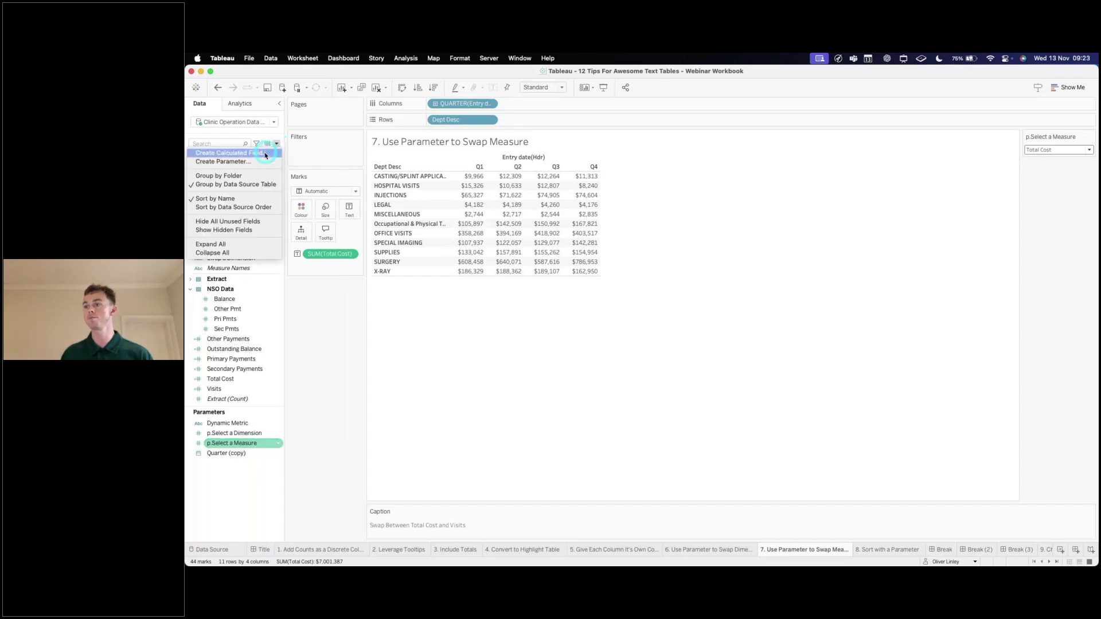
left_click(266, 154)
type("Select")
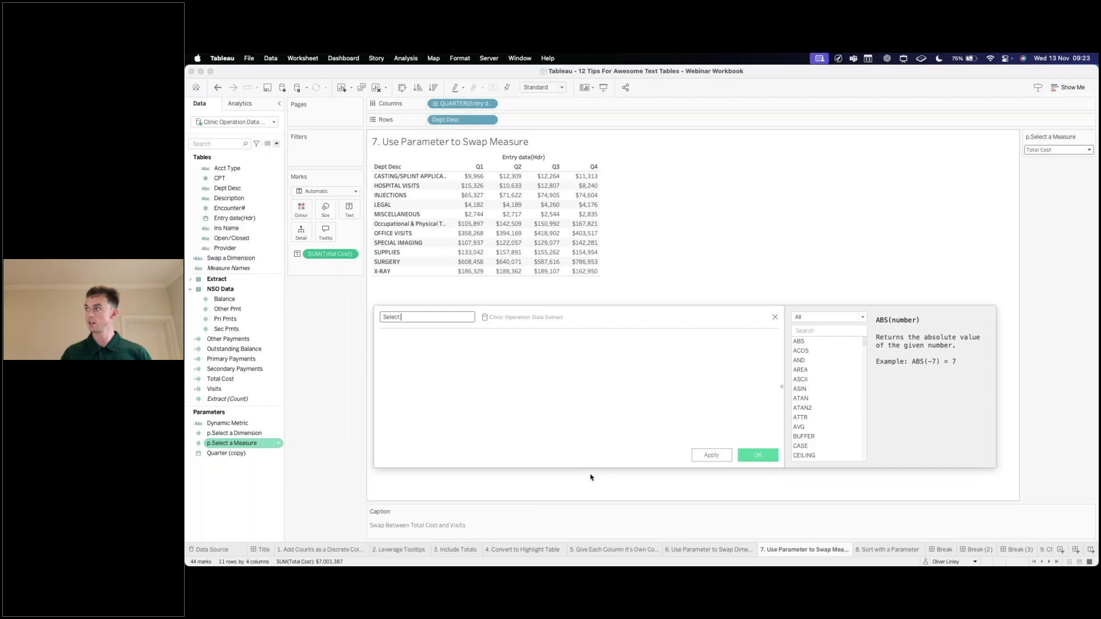
key("super+a")
type("Swap a")
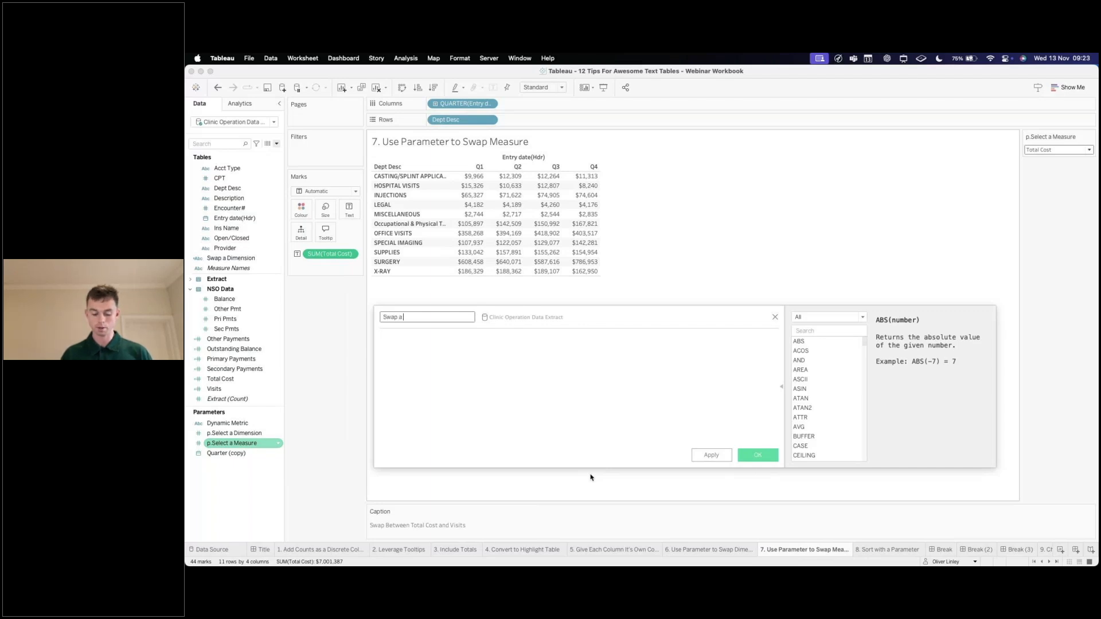
type(" Measure")
key("Tab")
Begin the formula with CASE [p.Select a Measure] and the line WHEN 1 THEN SUM([Total Cost])
type("CASE ")
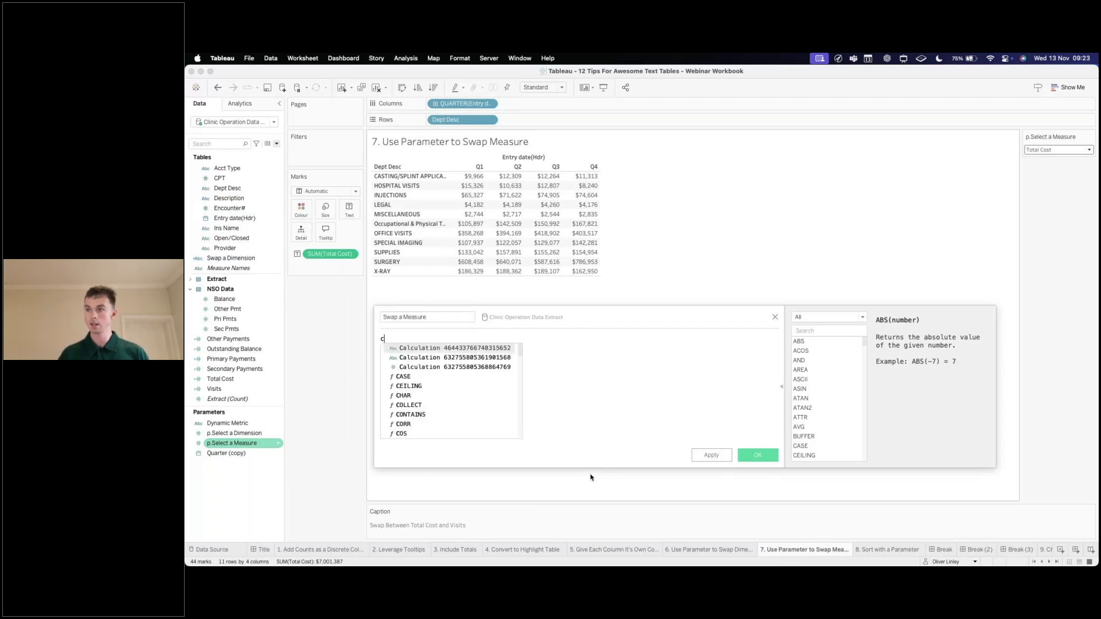
type("[p.Select a Measure]")
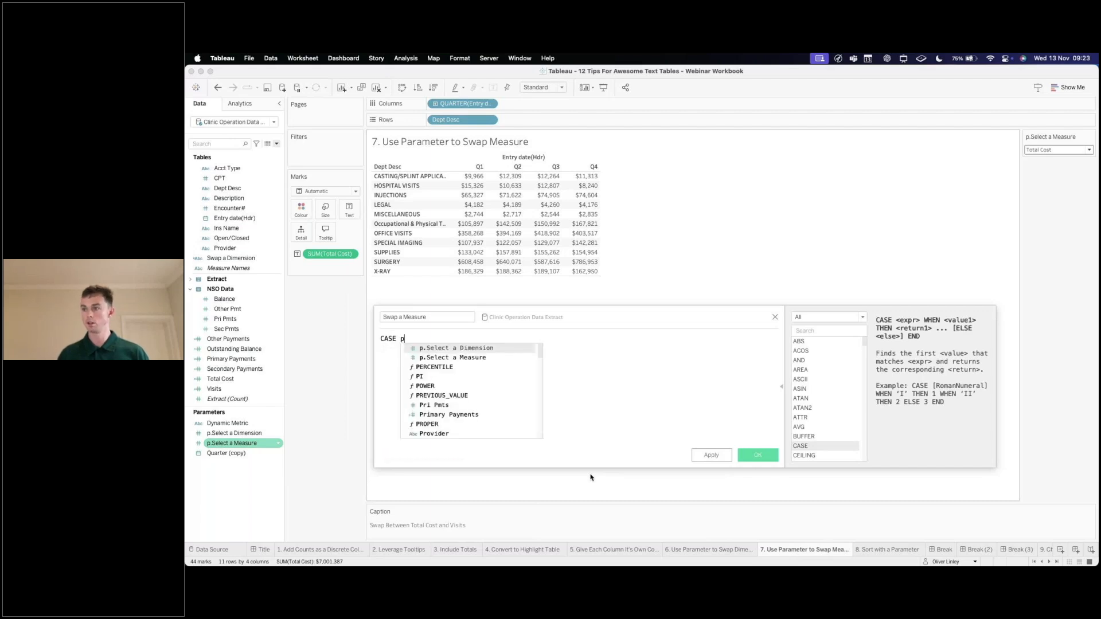
key("Return")
type("W")
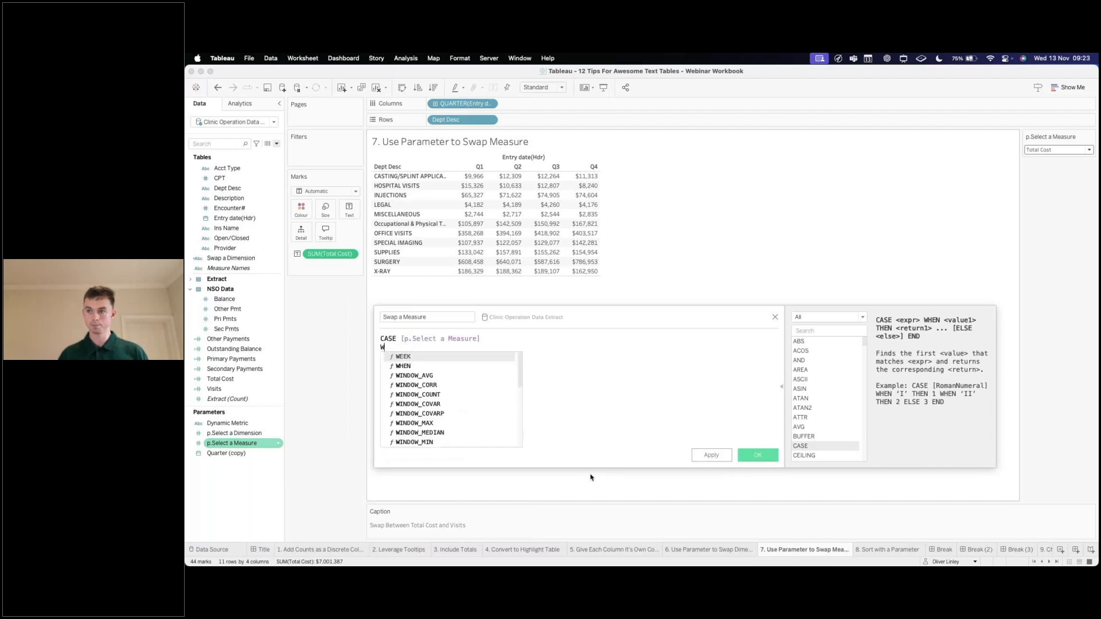
type("HEN 1 THEN S")
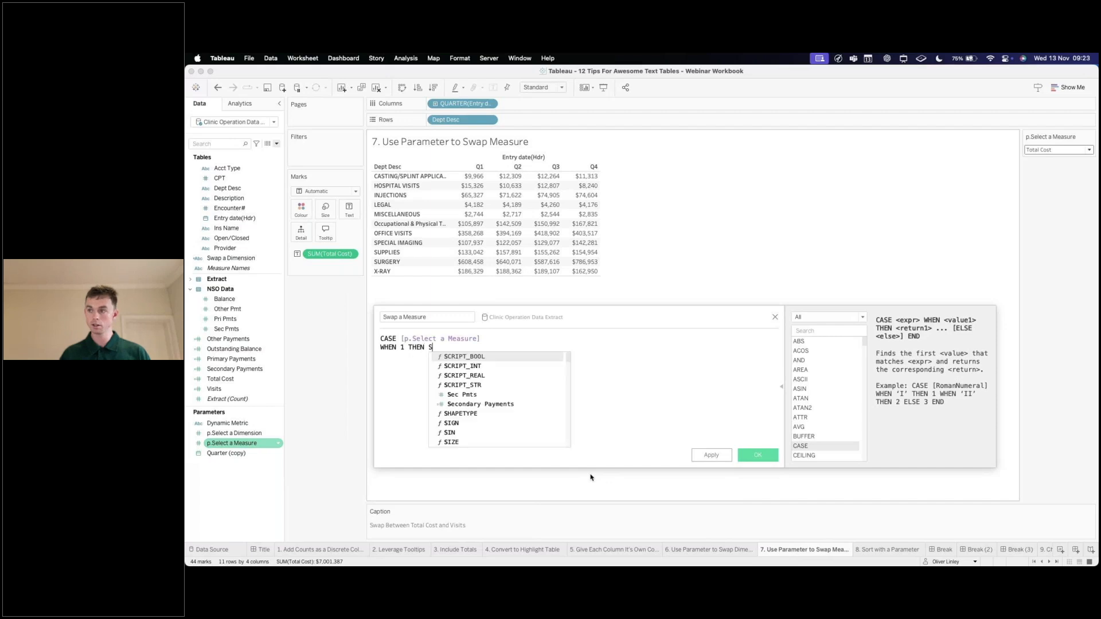
type("UM([Total Cost]")
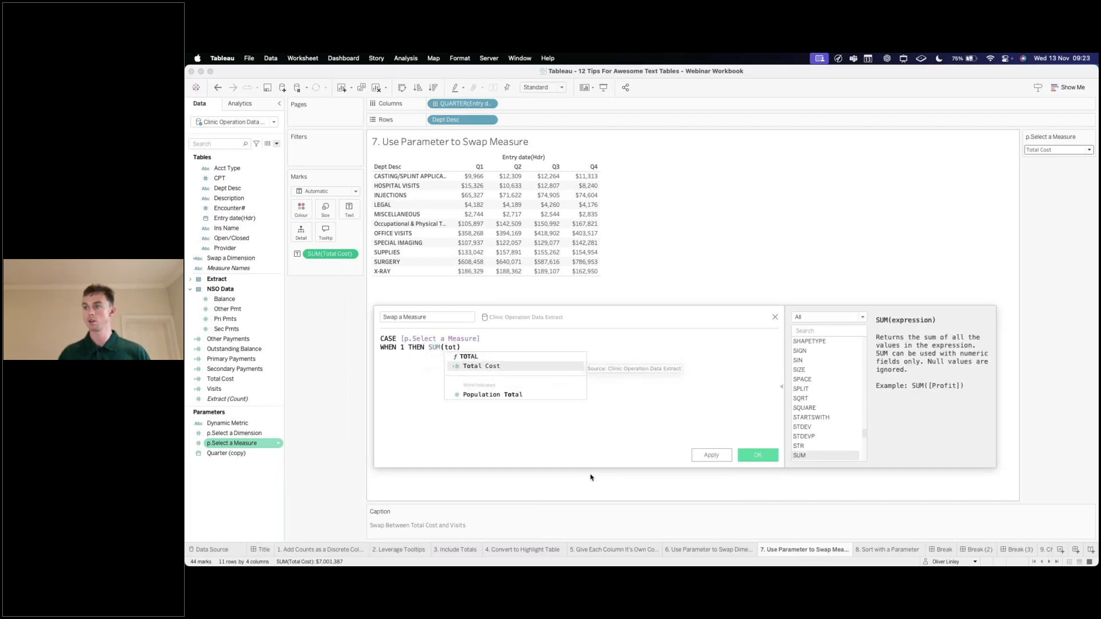
key("Return")
Add the line WHEN 2 THEN [Visits] to the formula and close it with END
type("WHEN")
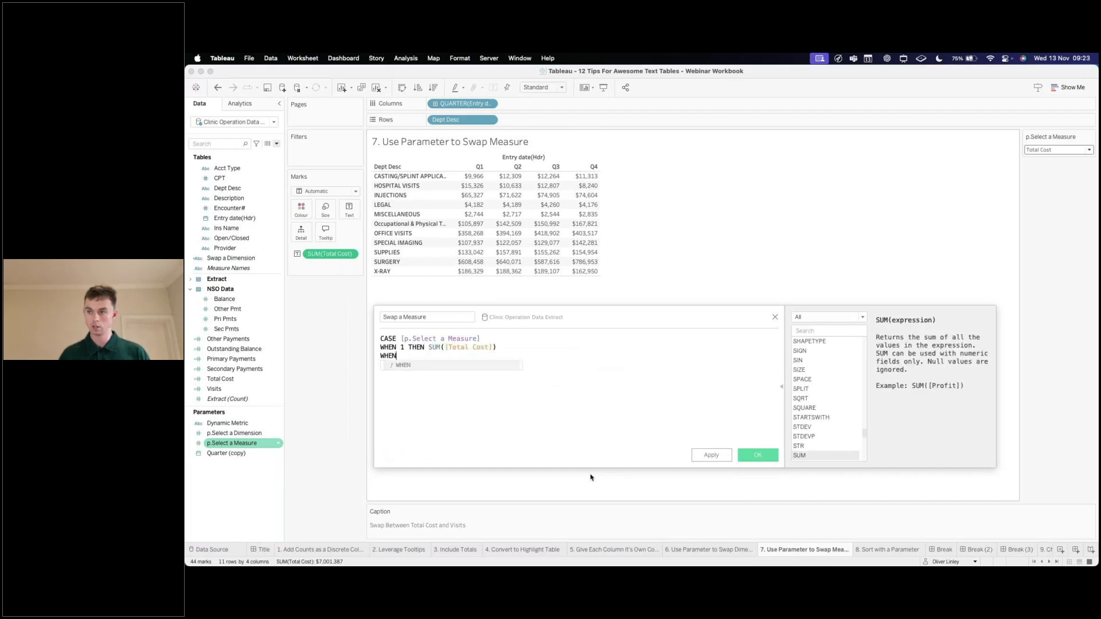
type(" 2 THEN ")
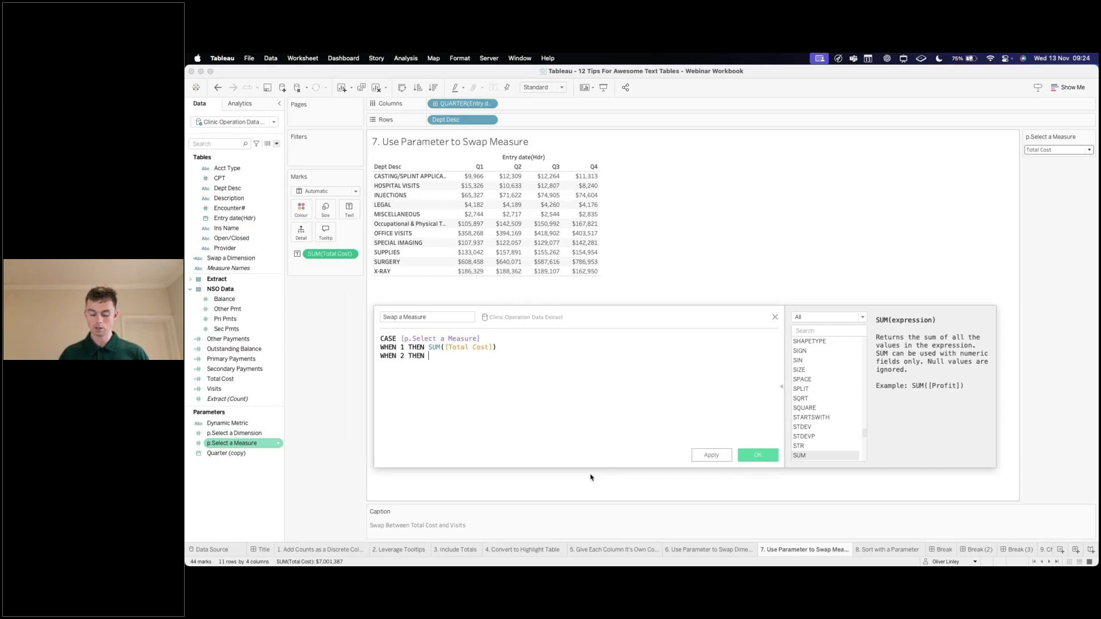
type("[Visits]")
key("Return")
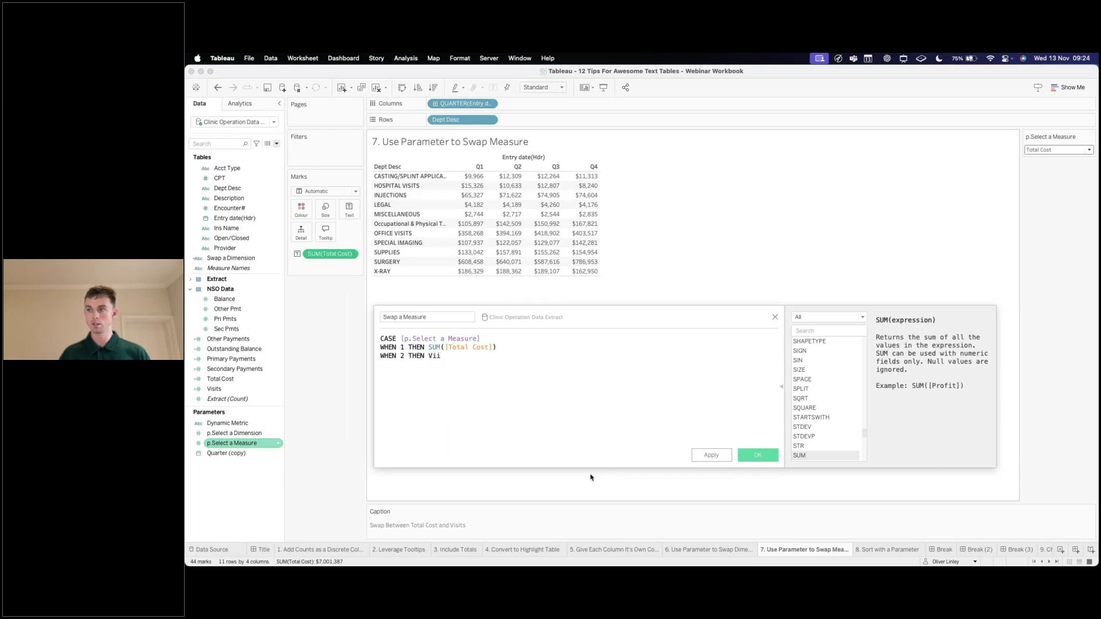
type("END)")
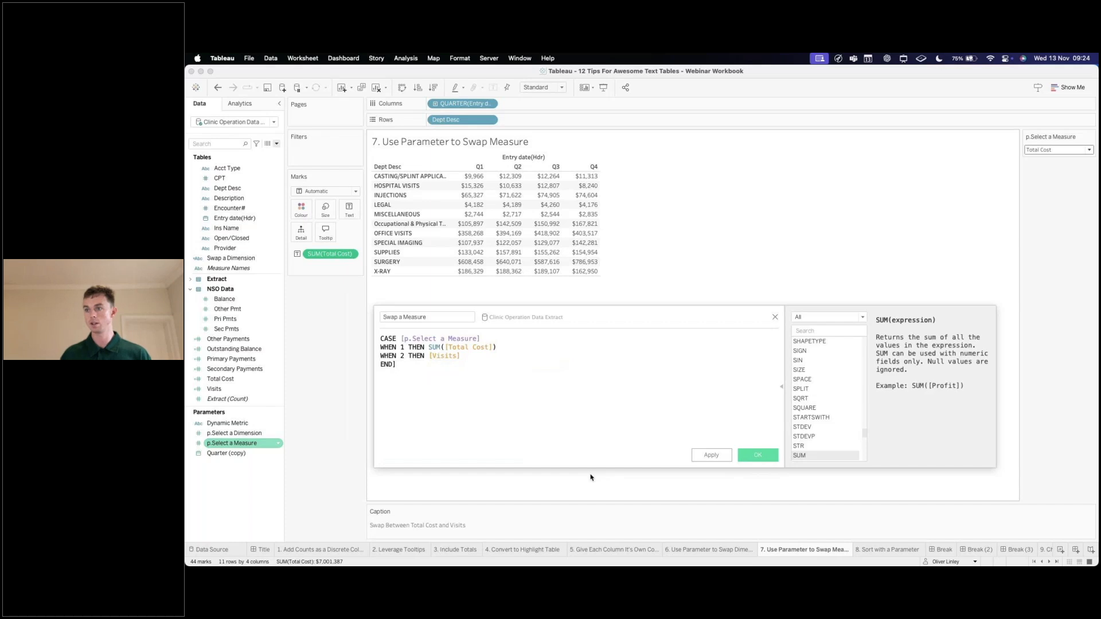
key("BackSpace")
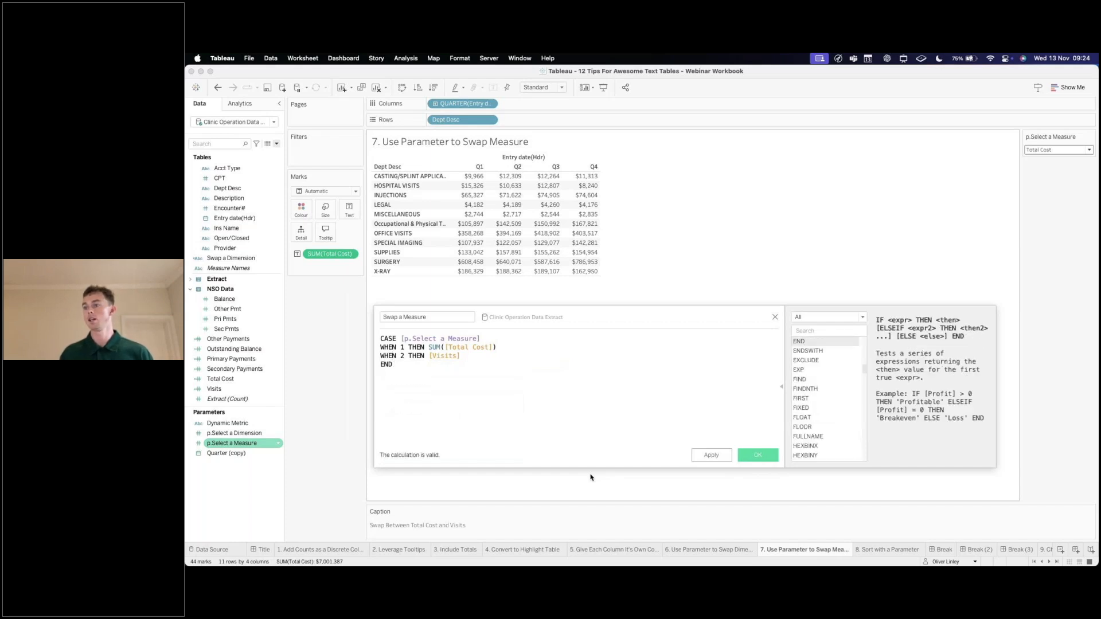
Examine how the Visits field used in the formula is defined and whether it is already aggregated
left_click(447, 356)
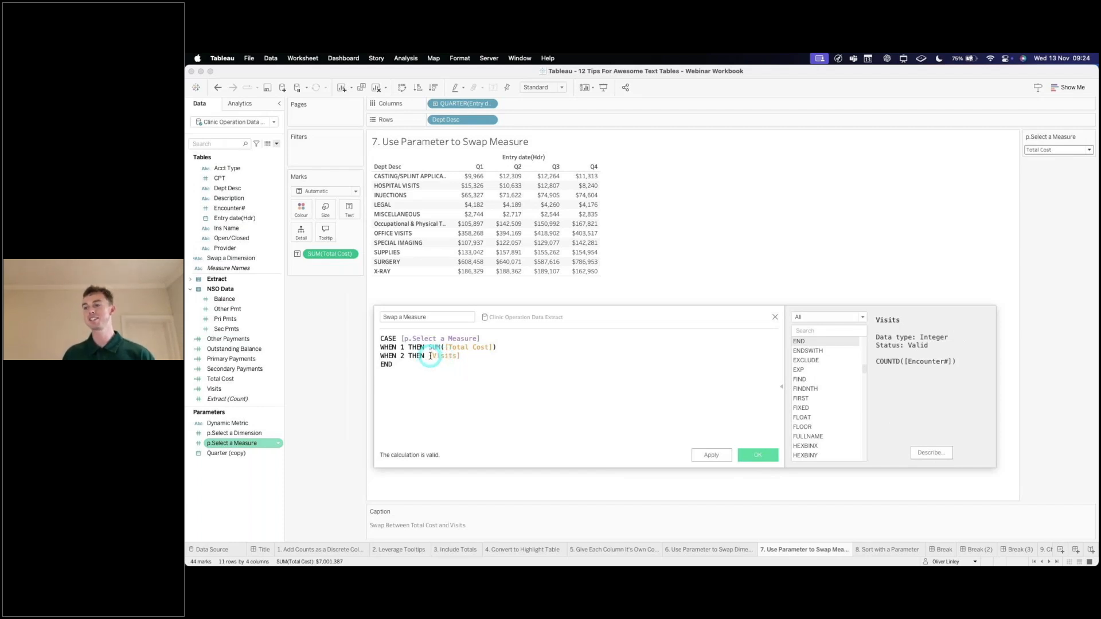
left_click_drag(429, 356, 461, 356)
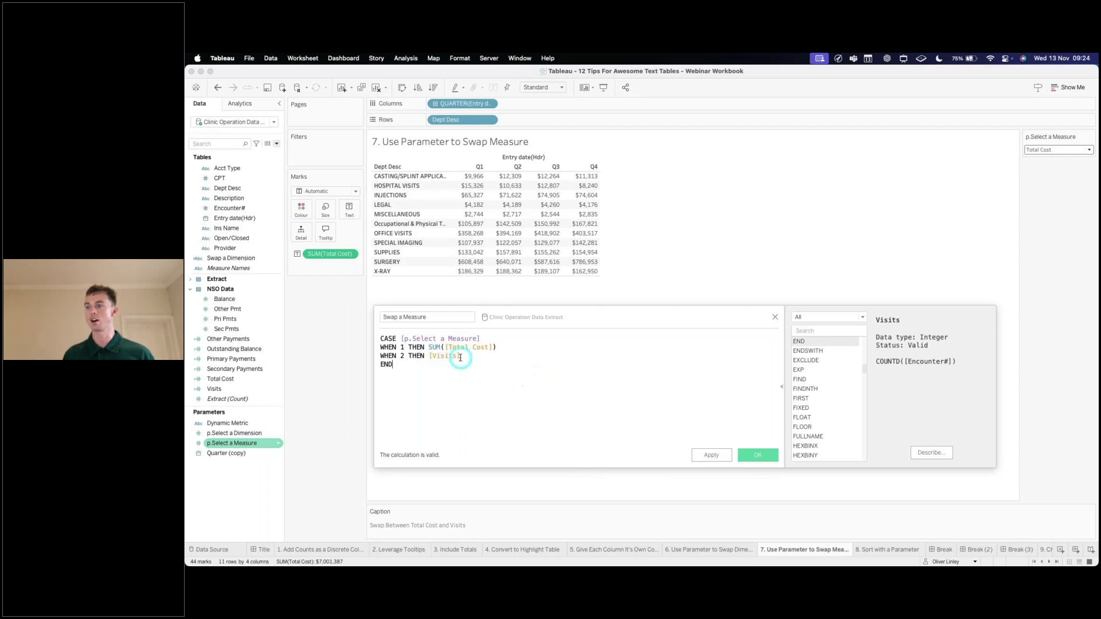
left_click(489, 360)
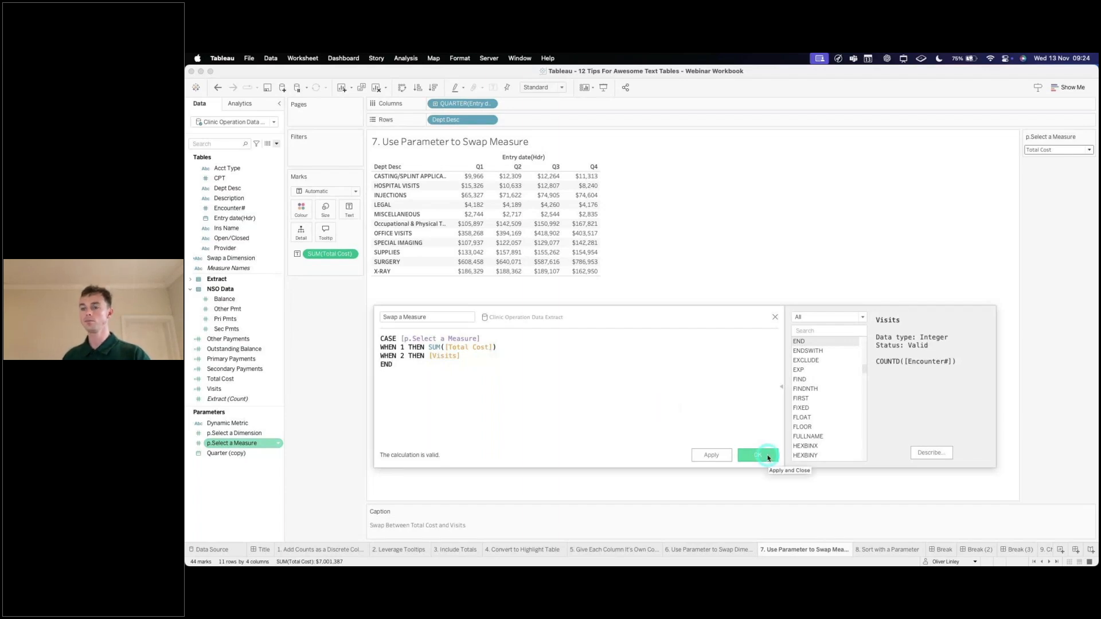
Save the calculated field and replace SUM(Total Cost) on the text mark with Swap a Measure
left_click(758, 455)
left_click_drag(230, 379, 334, 253)
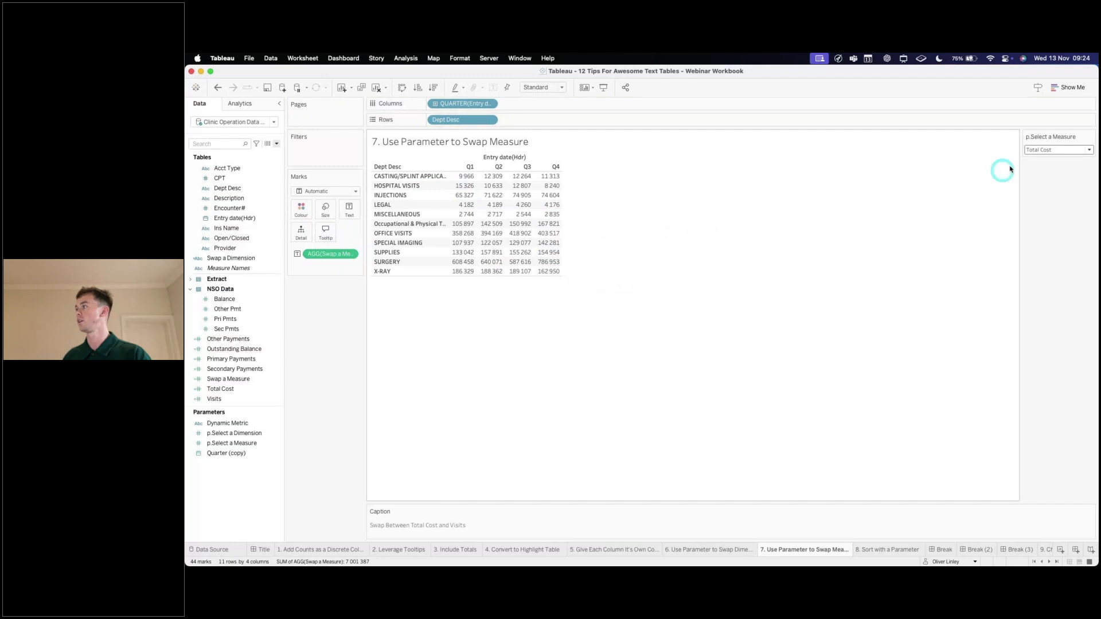
Switch the p.Select a Measure parameter repeatedly between Visits and Total Cost to compare the table's values, ending on Total Cost
left_click(1047, 151)
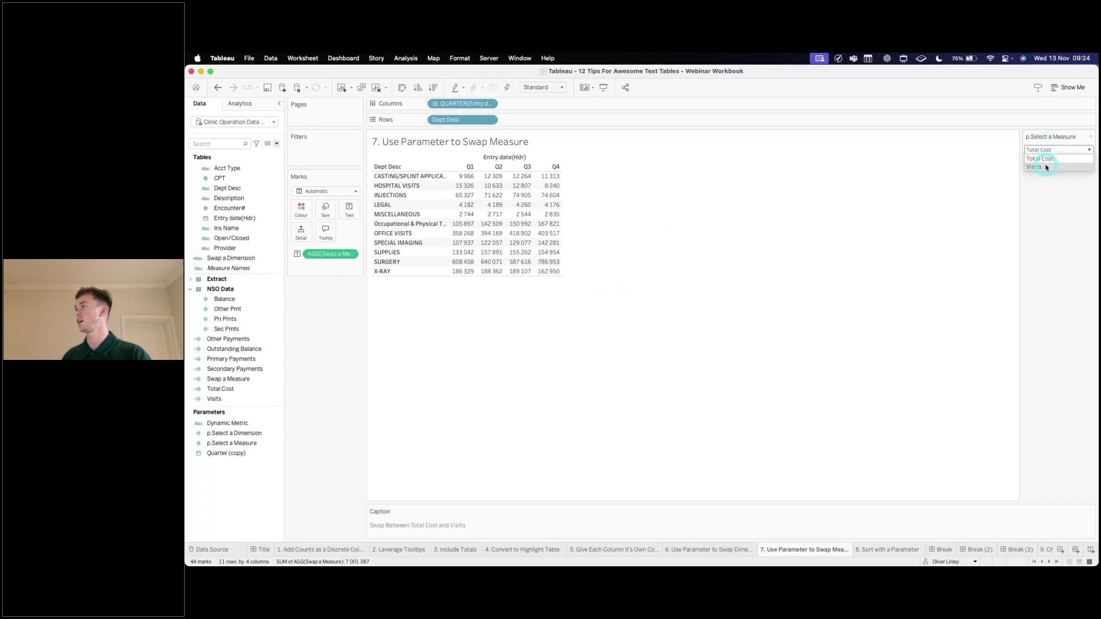
left_click(1046, 167)
left_click(1052, 151)
left_click(1052, 159)
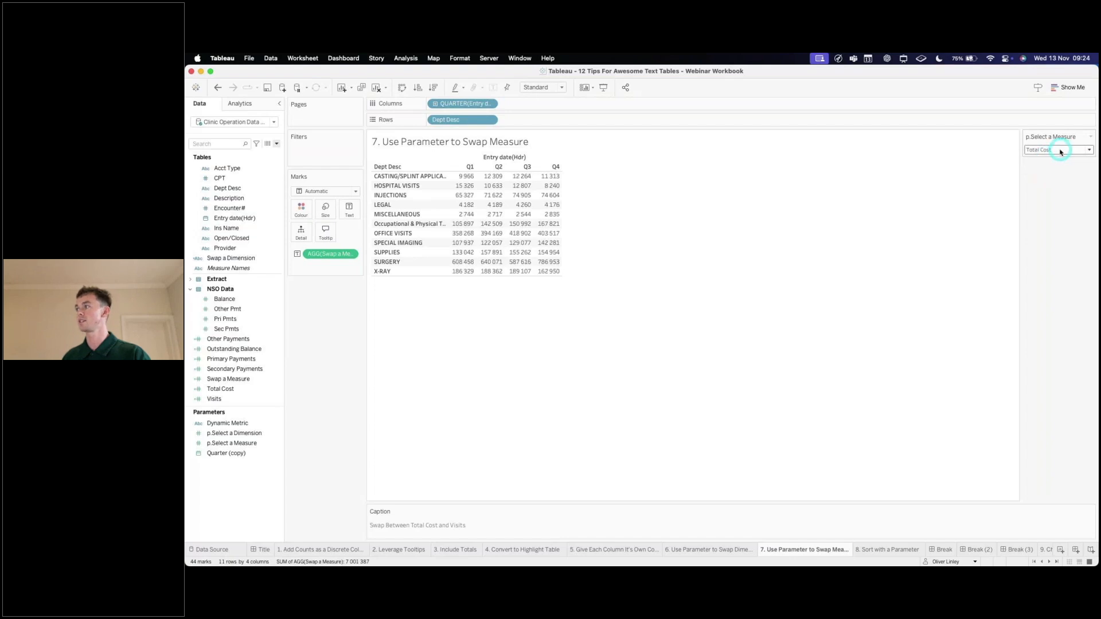
left_click(1060, 151)
left_click(1056, 167)
left_click(1056, 153)
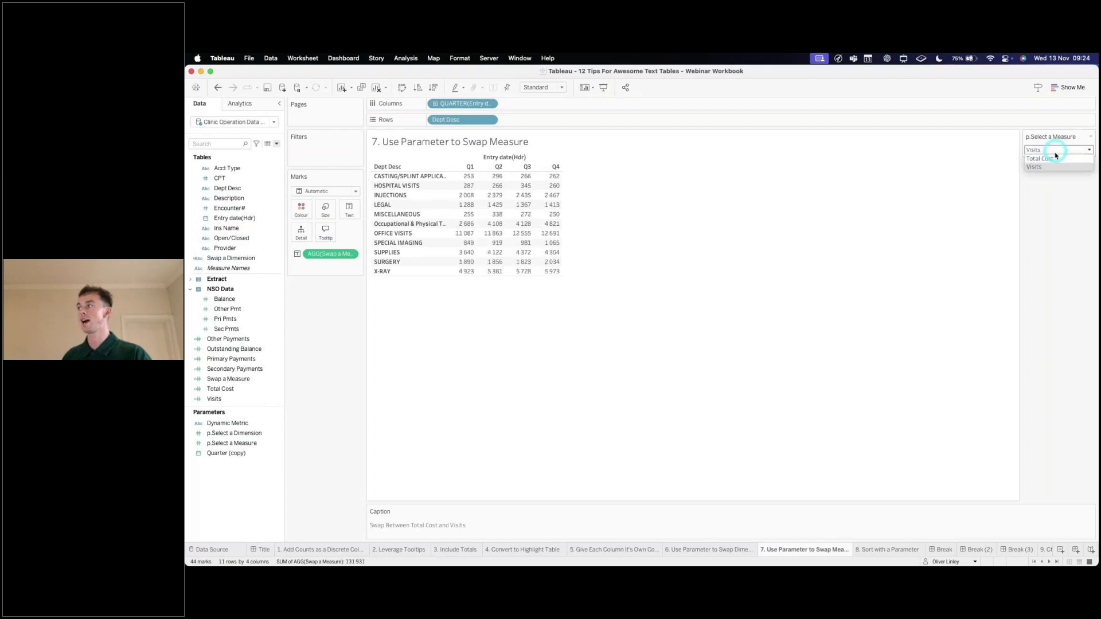
left_click(1054, 159)
left_click(1048, 149)
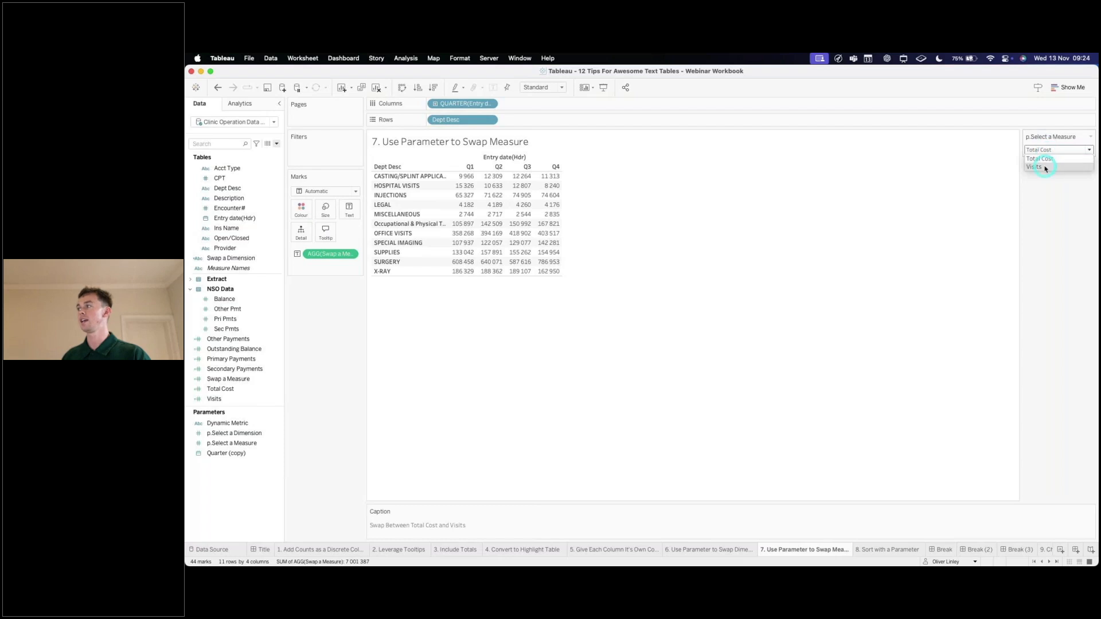
left_click(1044, 167)
left_click(1058, 150)
left_click(1056, 158)
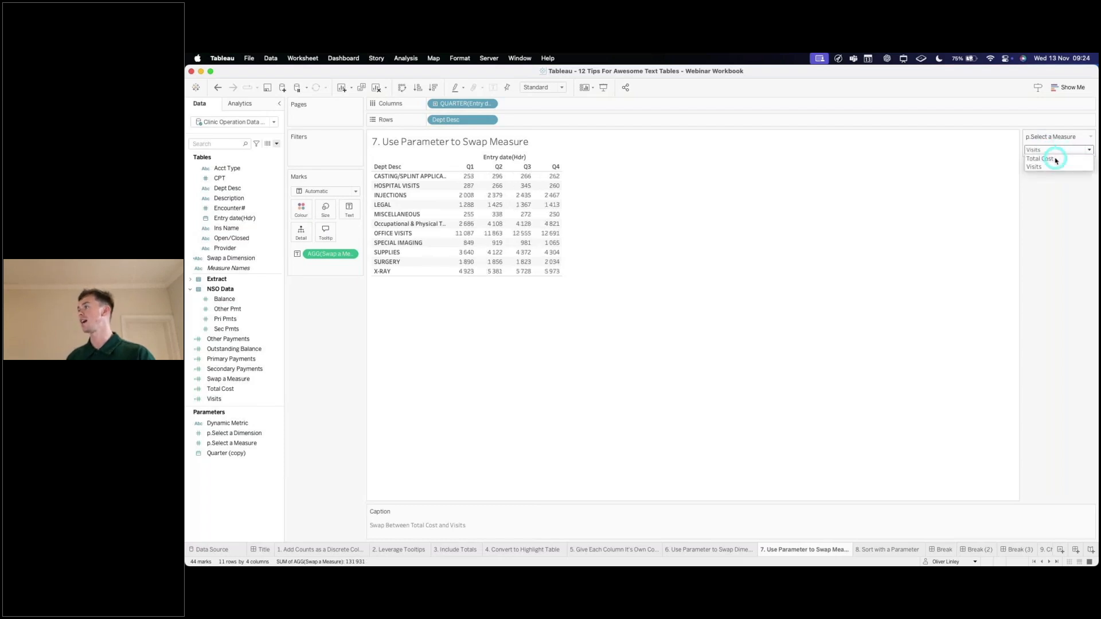
left_click(1040, 150)
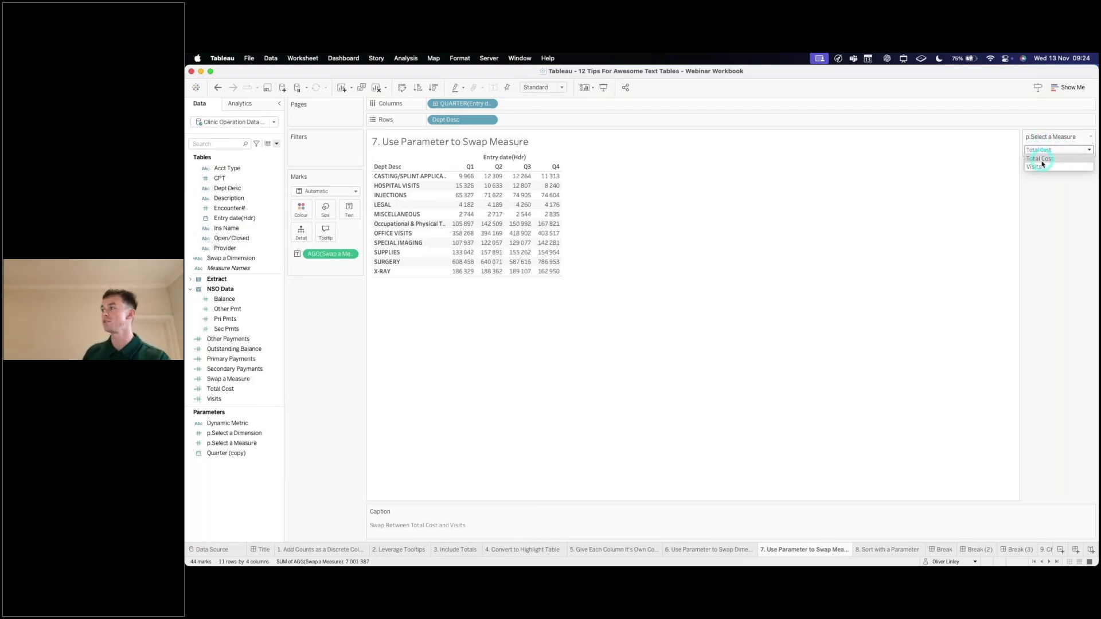
left_click(1042, 166)
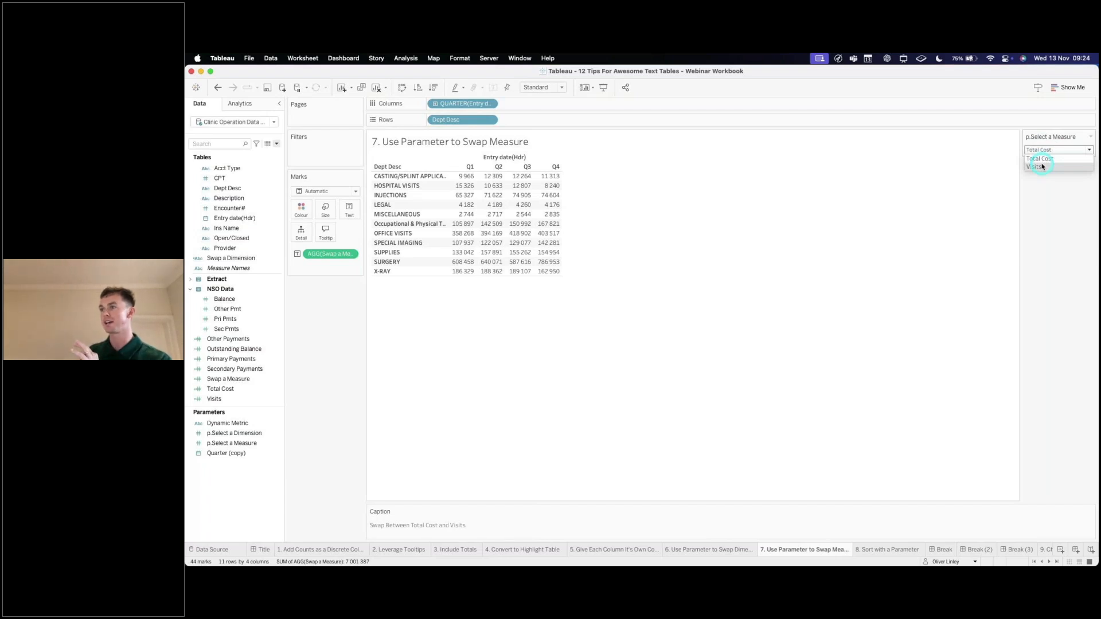
left_click(1036, 151)
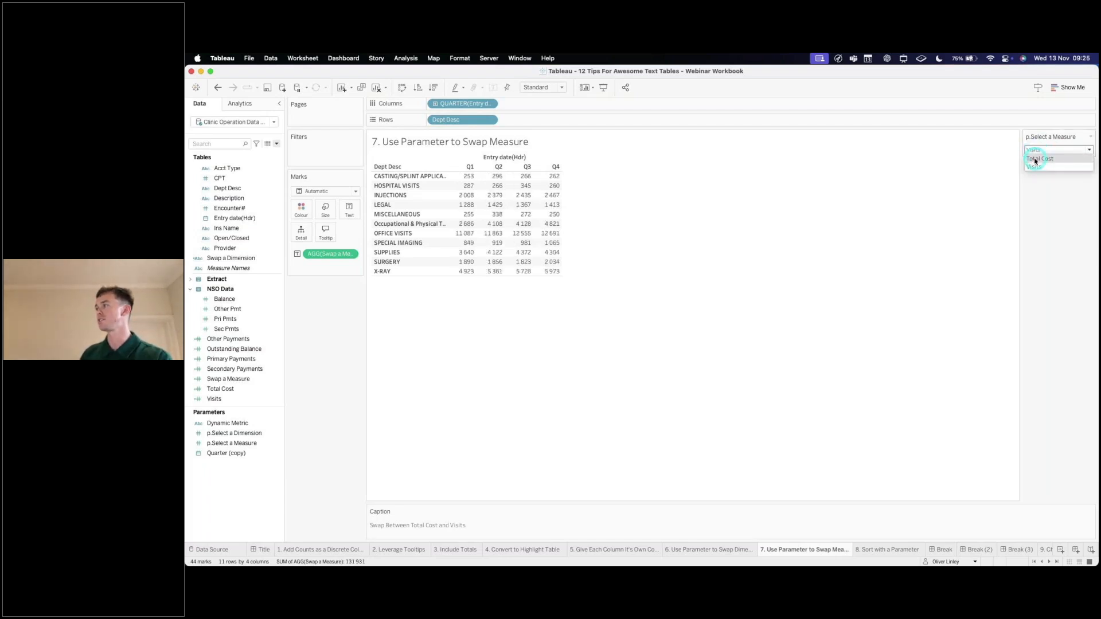
left_click(1038, 159)
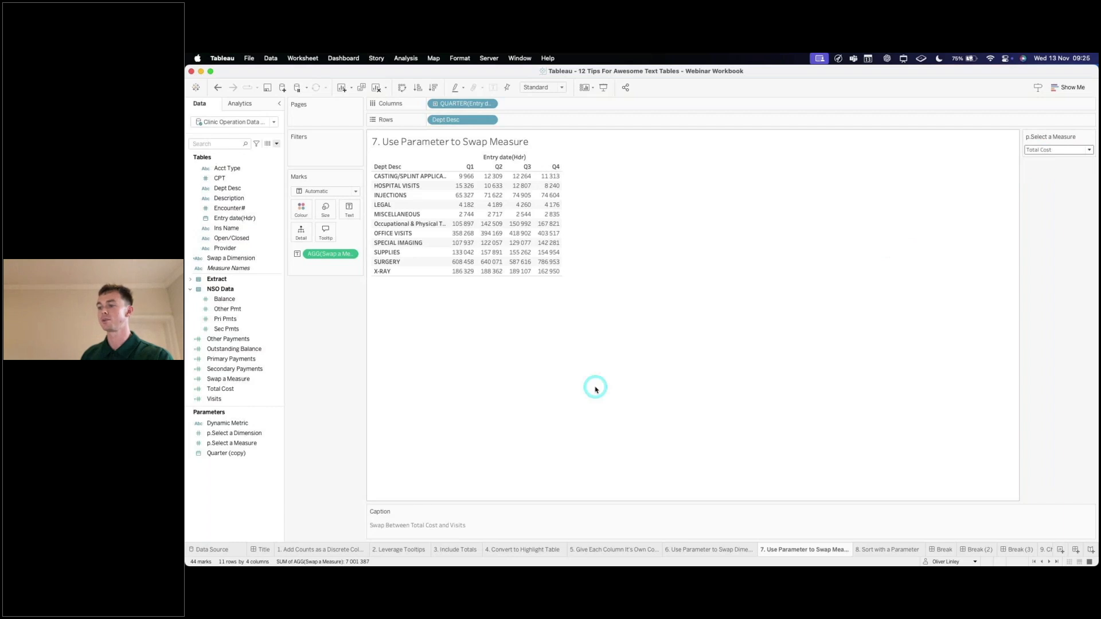
Open the worksheet 8. Sort with a Parameter
scroll(823, 549, "right", 5)
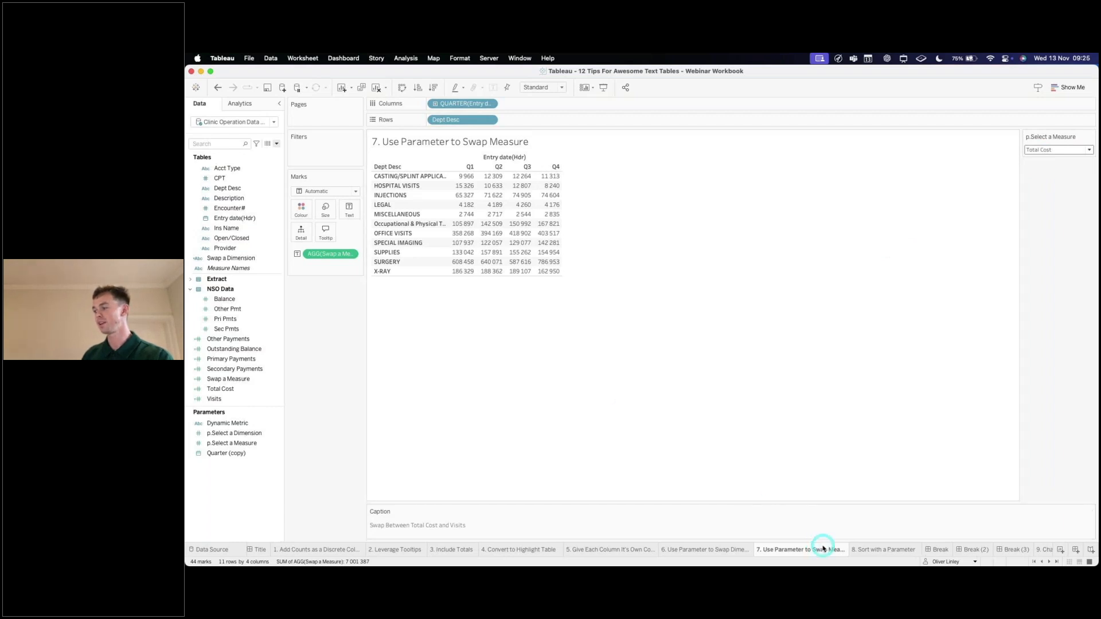
scroll(824, 549, "right", 3)
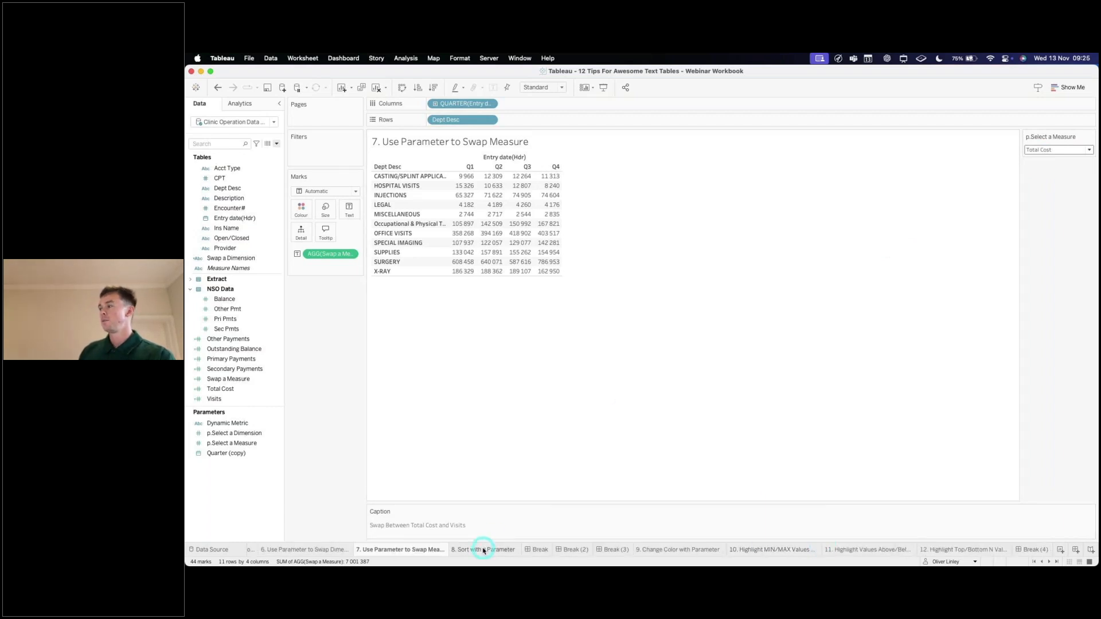
mouse_move(484, 551)
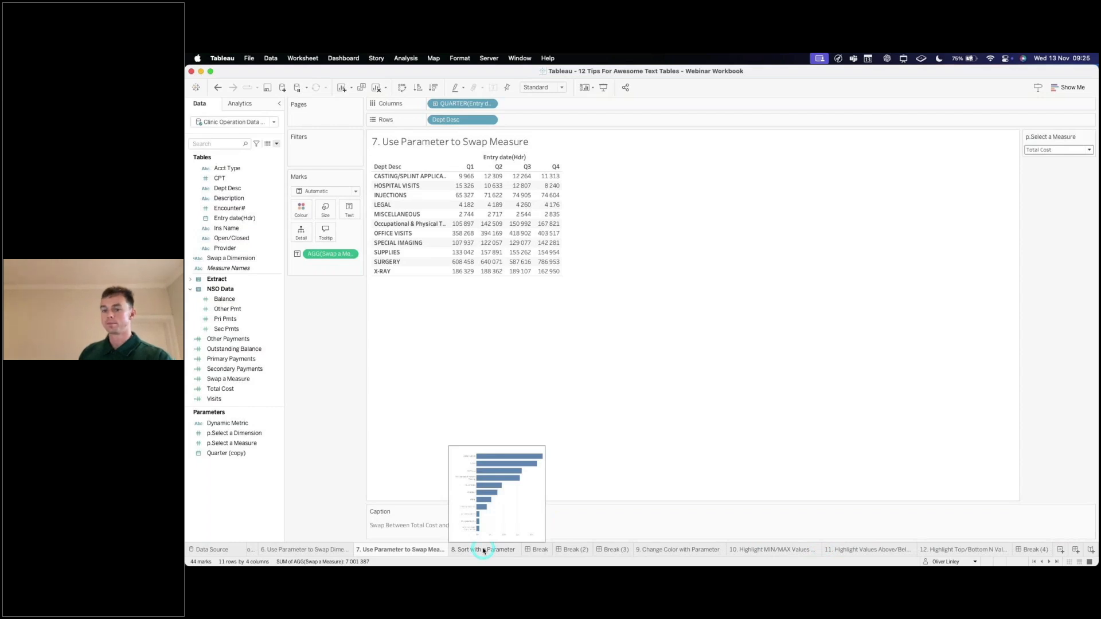
left_click(484, 551)
left_click(668, 392)
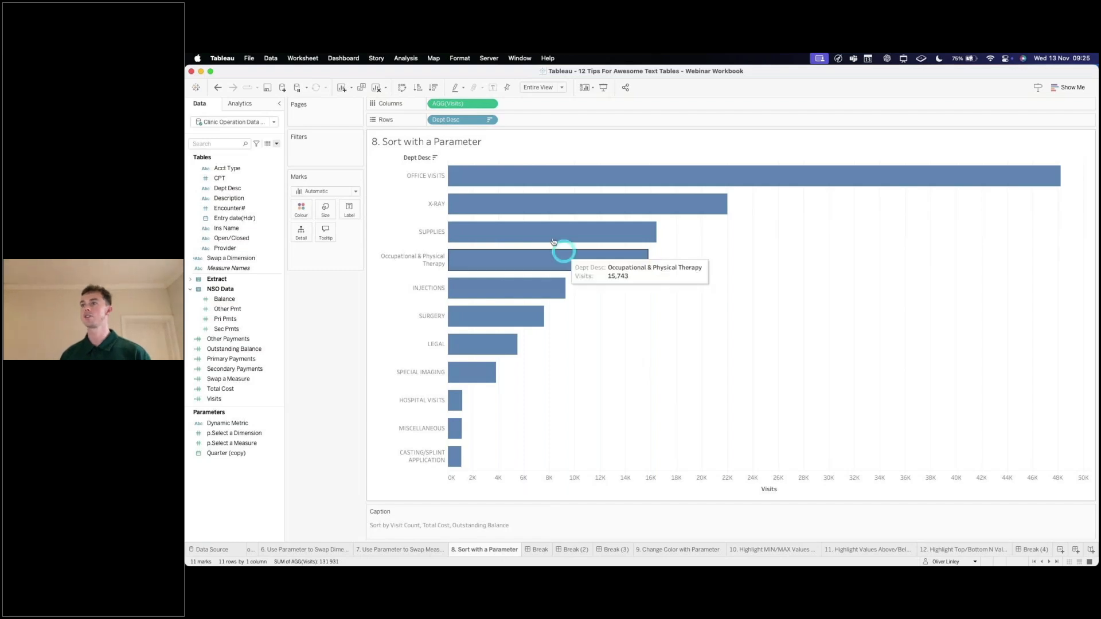
Sort the Dept Desc rows by the Total Cost field in descending order instead of by Visits
left_click(459, 121)
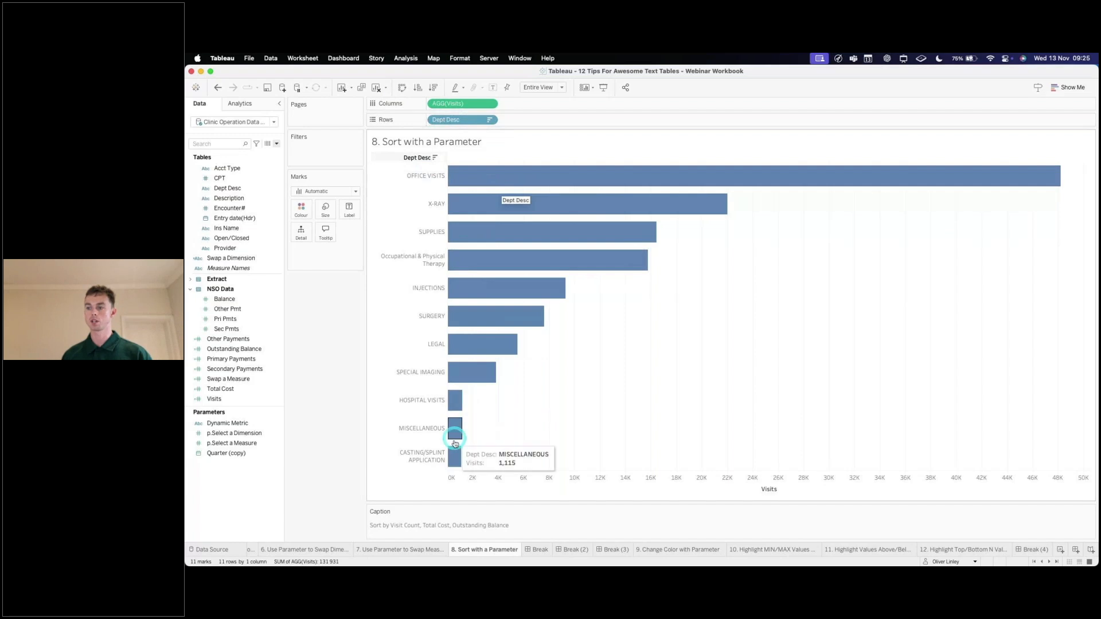
left_click(449, 104)
left_click(489, 120)
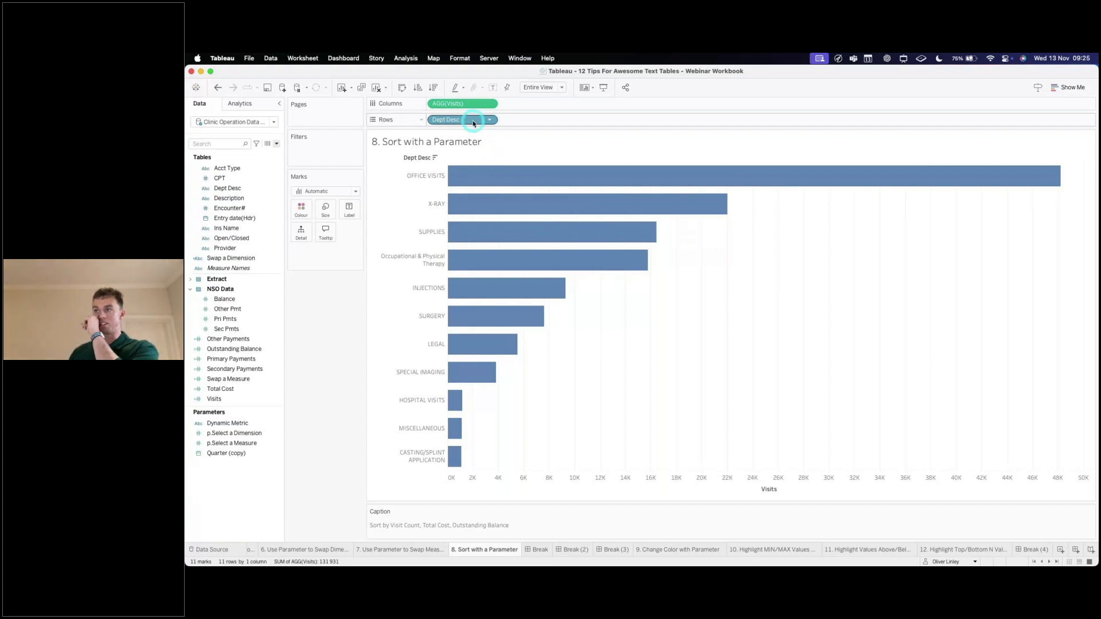
right_click(473, 124)
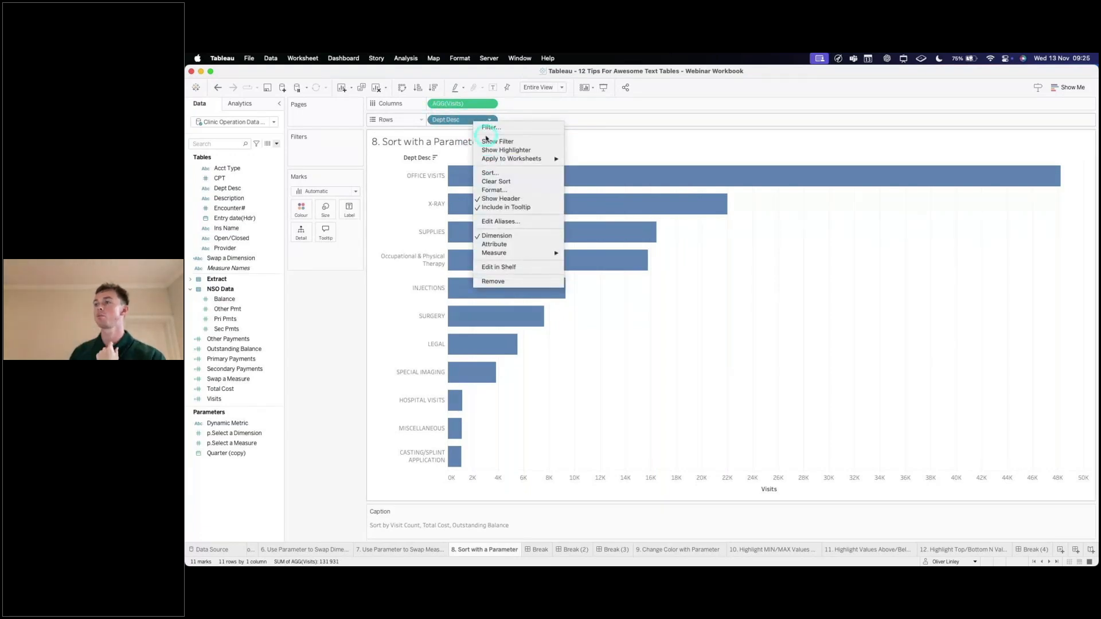
left_click(508, 178)
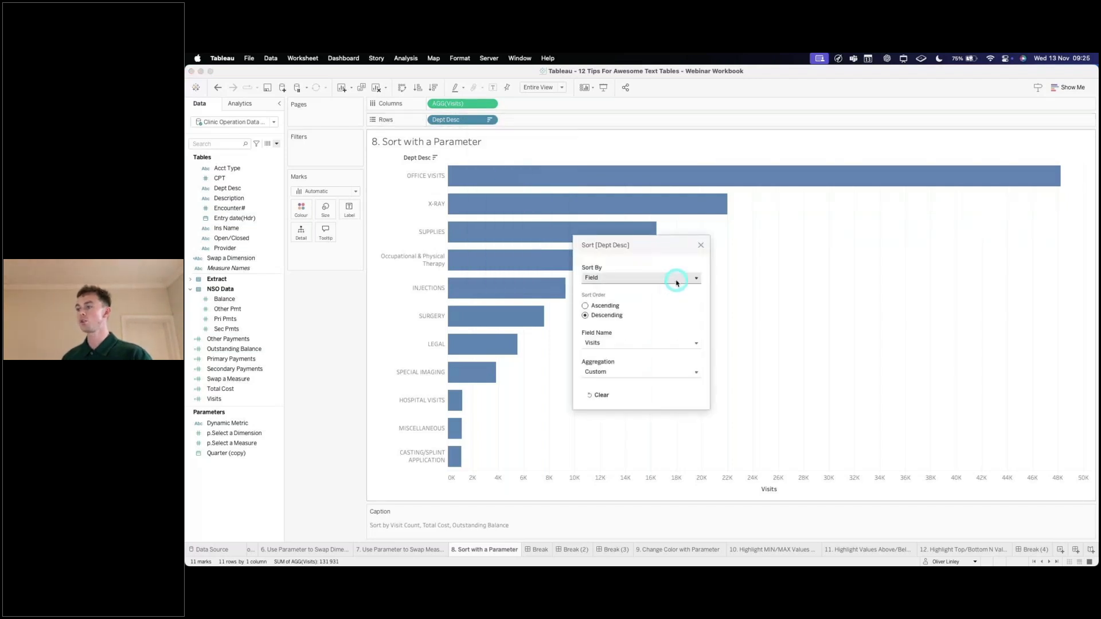
left_click(636, 345)
left_click(608, 451)
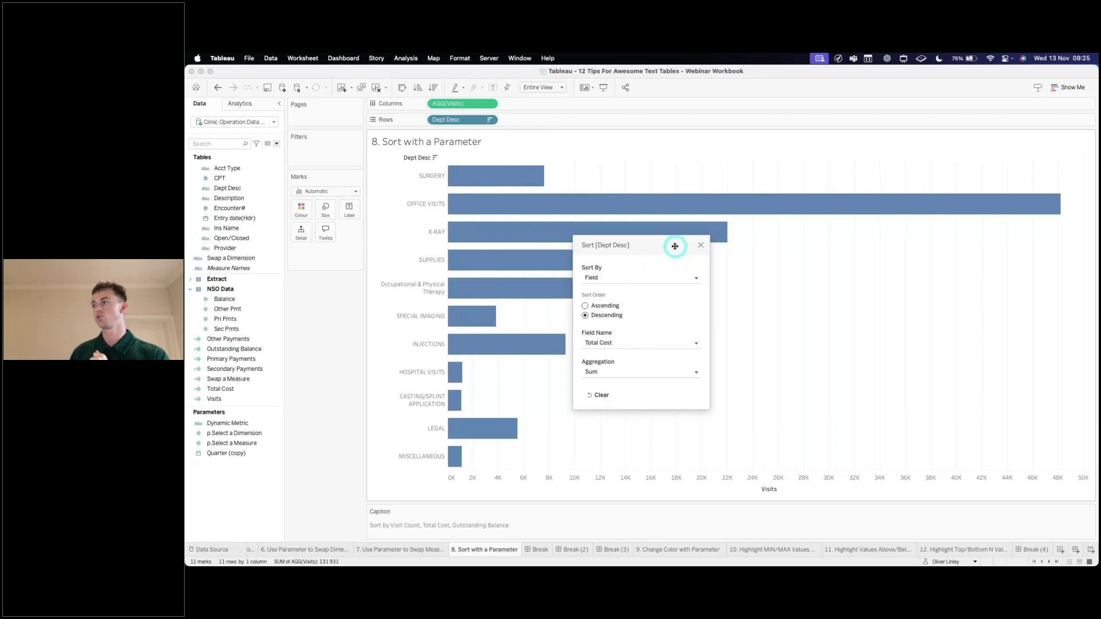
Mark the bars' sort direction with a temporary downward arrow annotation, clear it and close the Dept Desc sort settings
left_click_drag(677, 246, 875, 243)
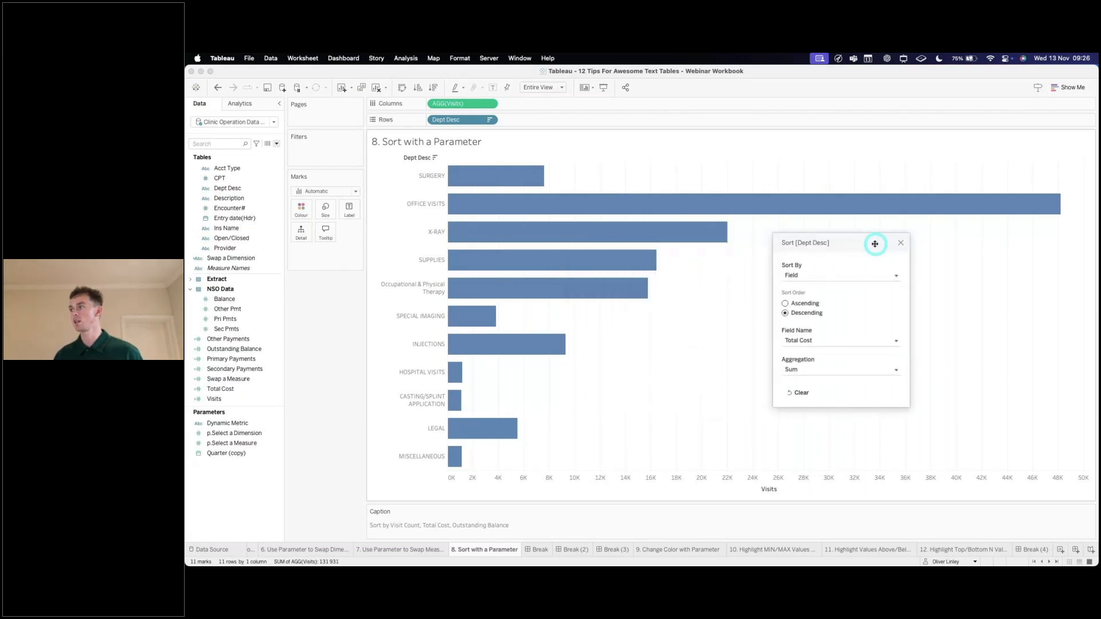
key("ctrl+shift+a")
mouse_move(606, 171)
left_mouse_down()
mouse_move(592, 409)
mouse_move(612, 473)
left_mouse_up()
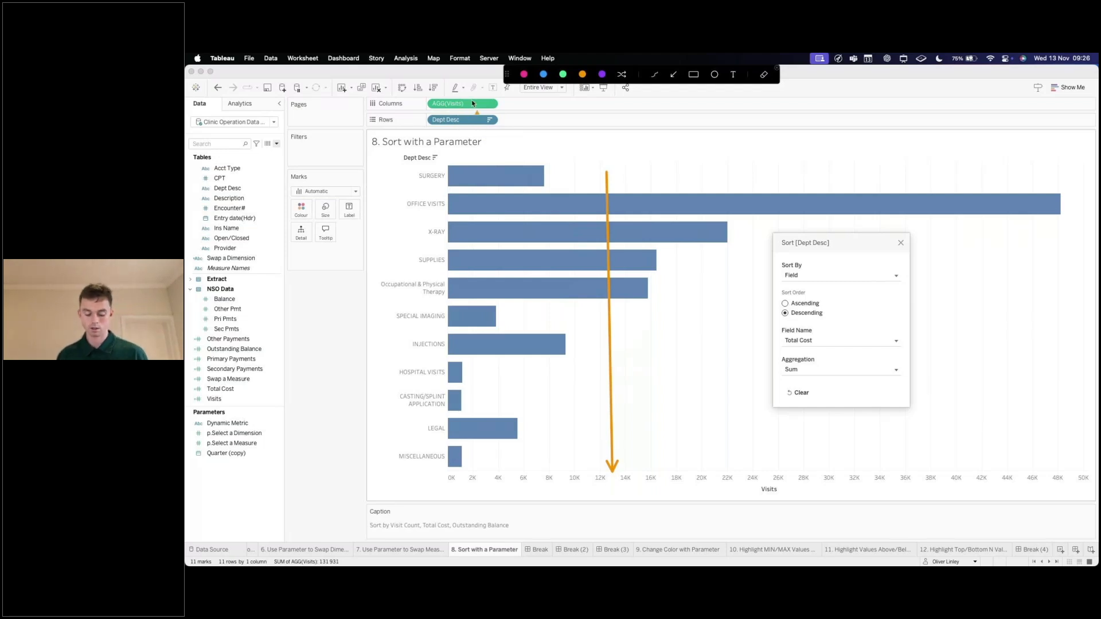
key("Escape")
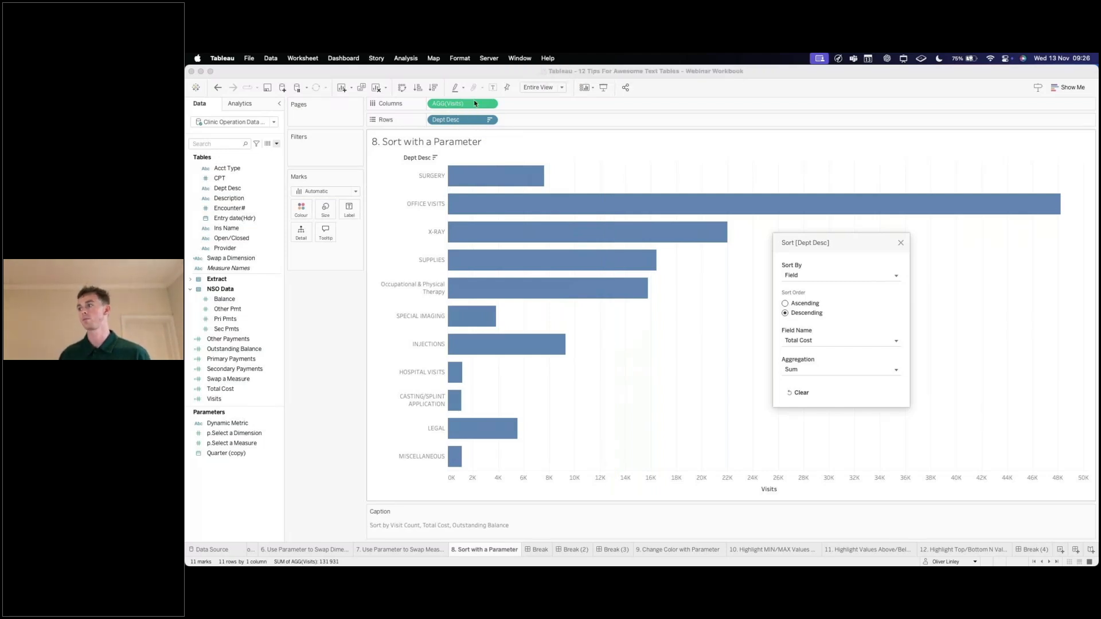
left_click(899, 243)
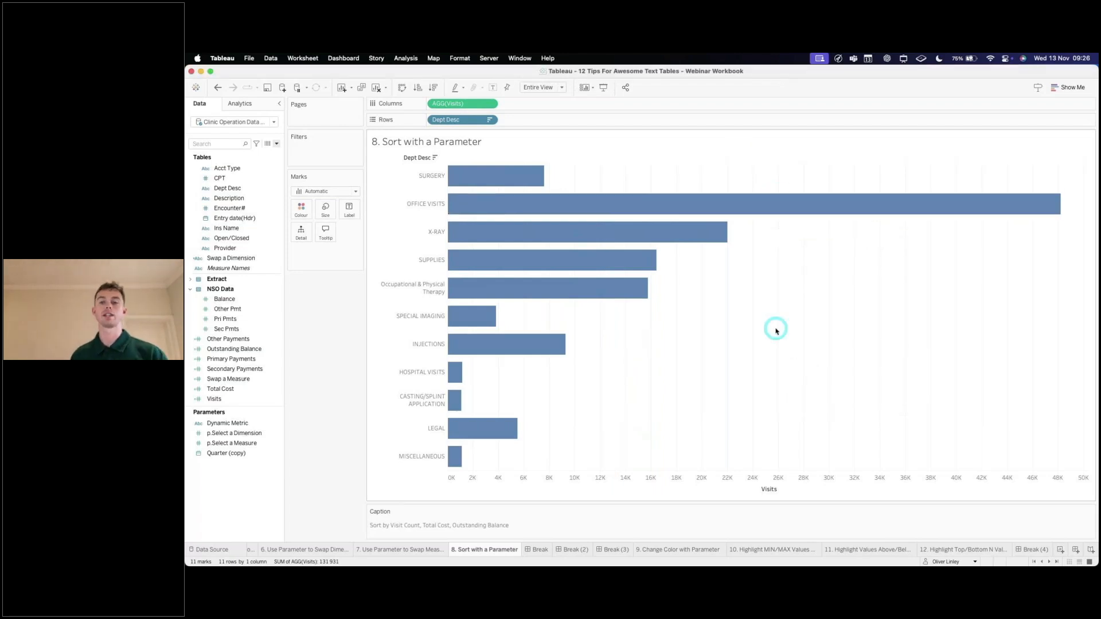
Sort the bars by Visits in descending order and cycle the axis sort until it is cleared
mouse_move(770, 159)
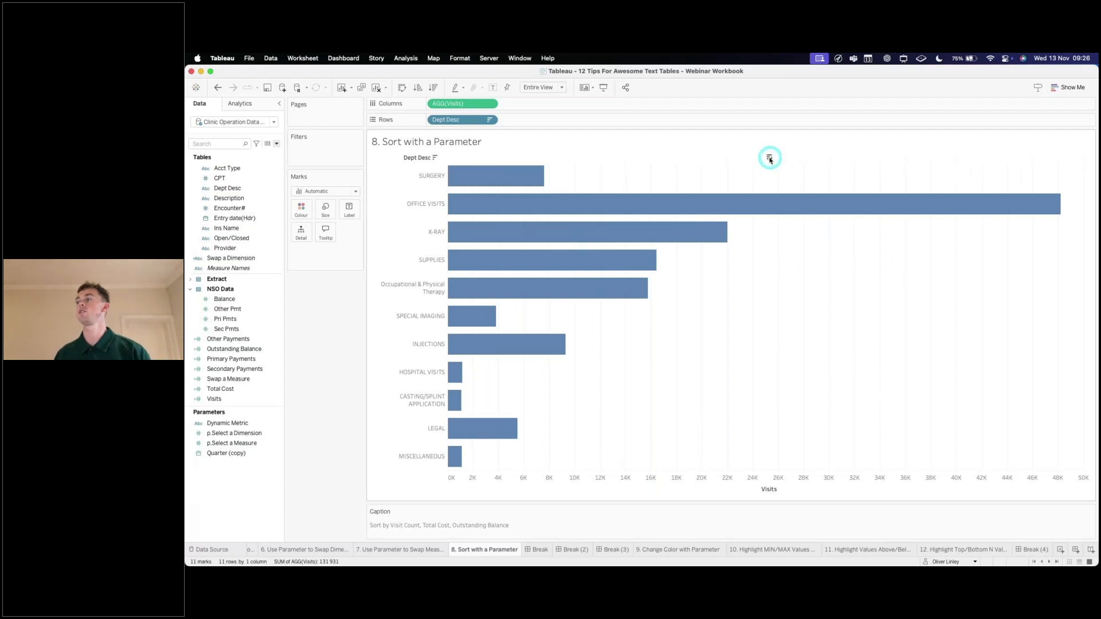
left_click(770, 158)
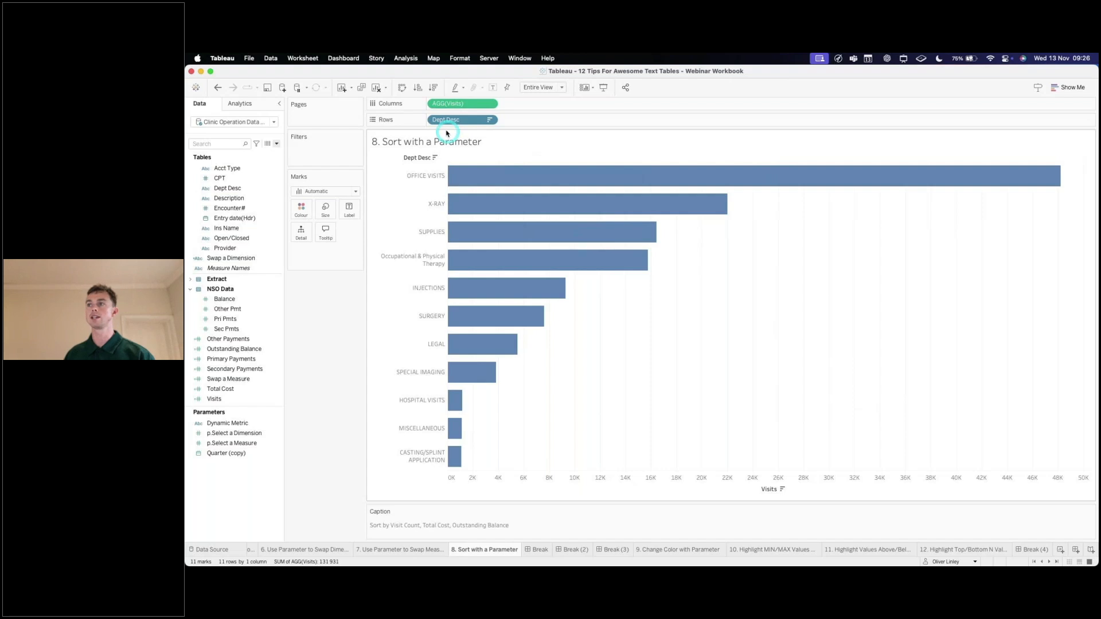
left_click(728, 145)
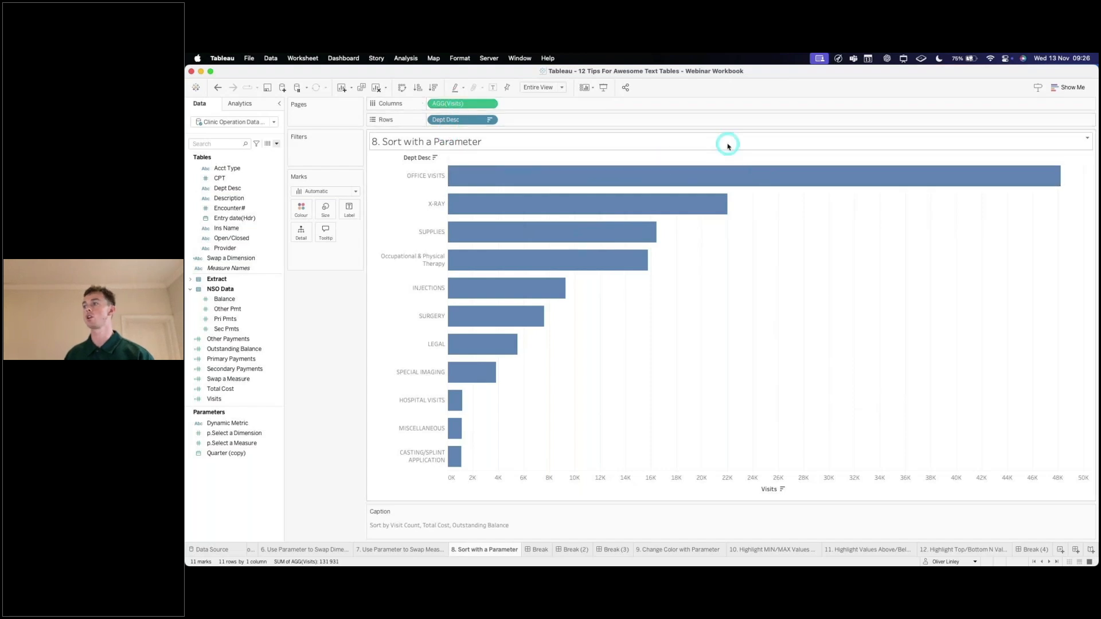
left_click(770, 159)
left_click(770, 159)
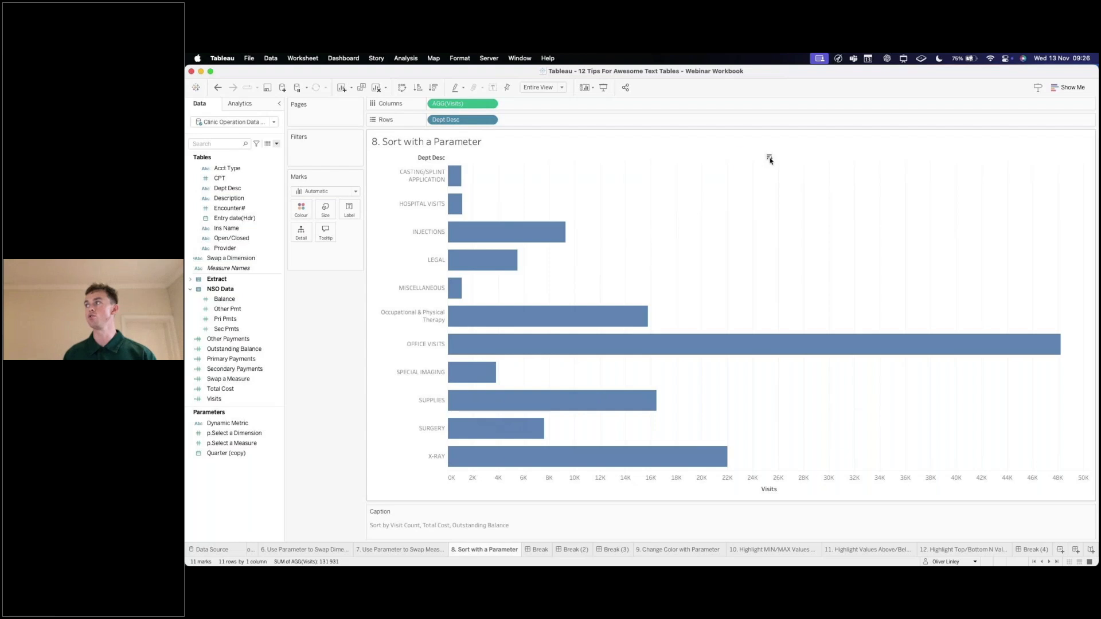
Check the Dept Desc field for a sort indicator and repeat the Visits axis sort cycle, finishing with no sort applied
right_click(456, 121)
left_click(469, 119)
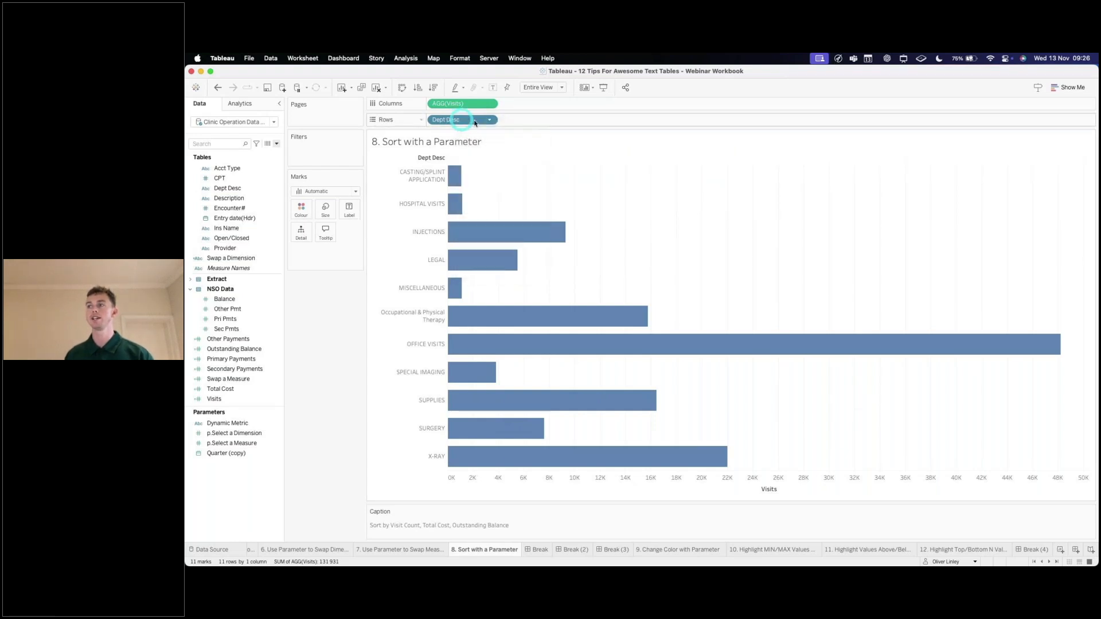
left_click(769, 158)
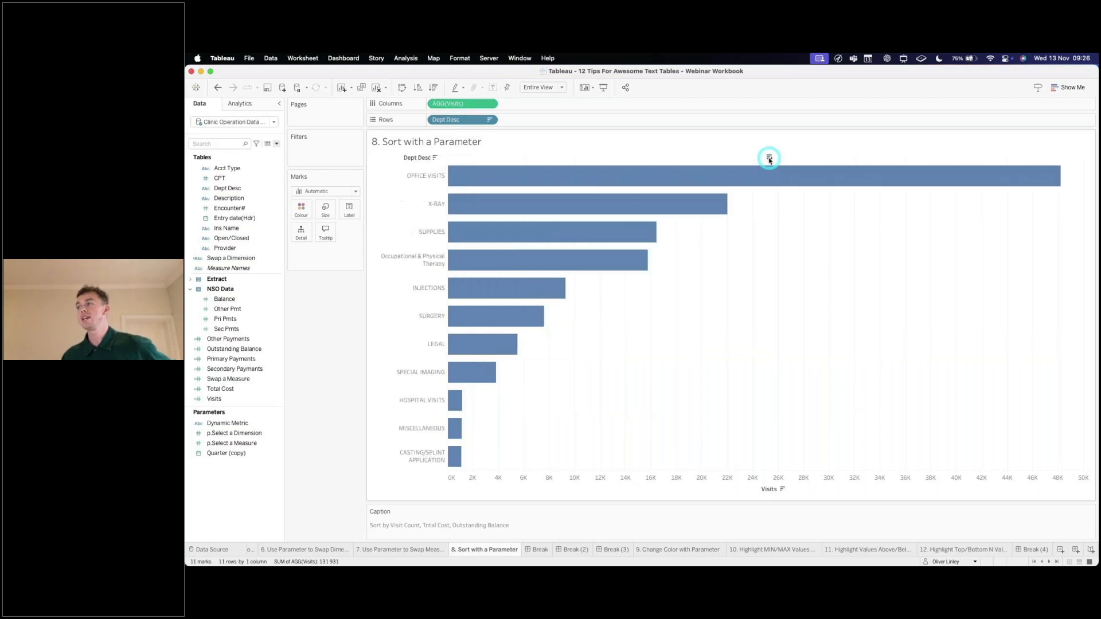
left_click(769, 159)
left_click(769, 158)
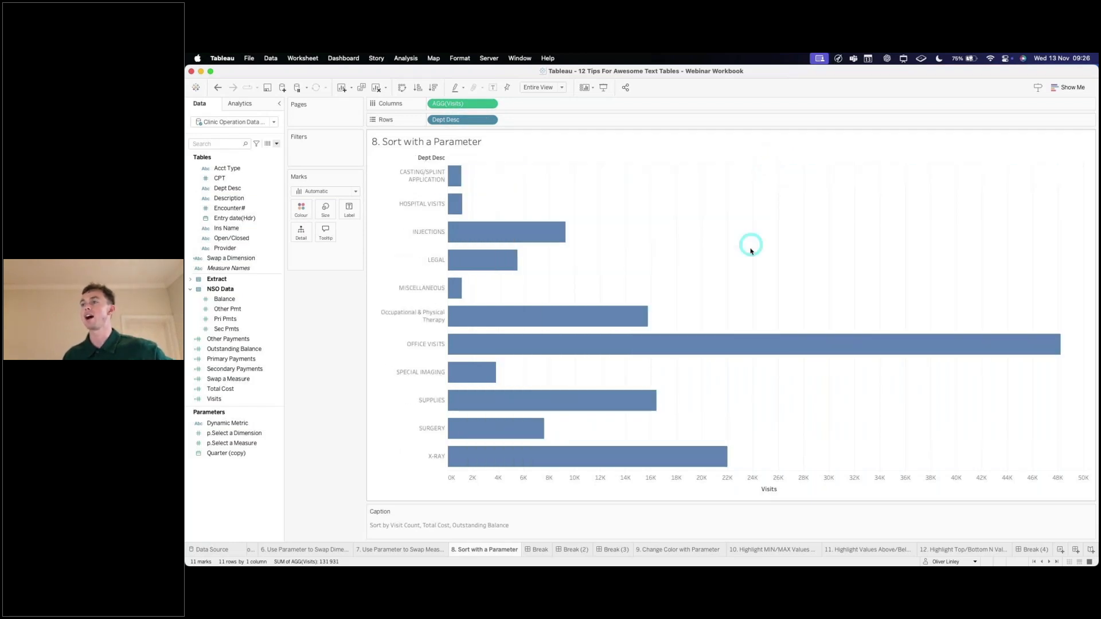
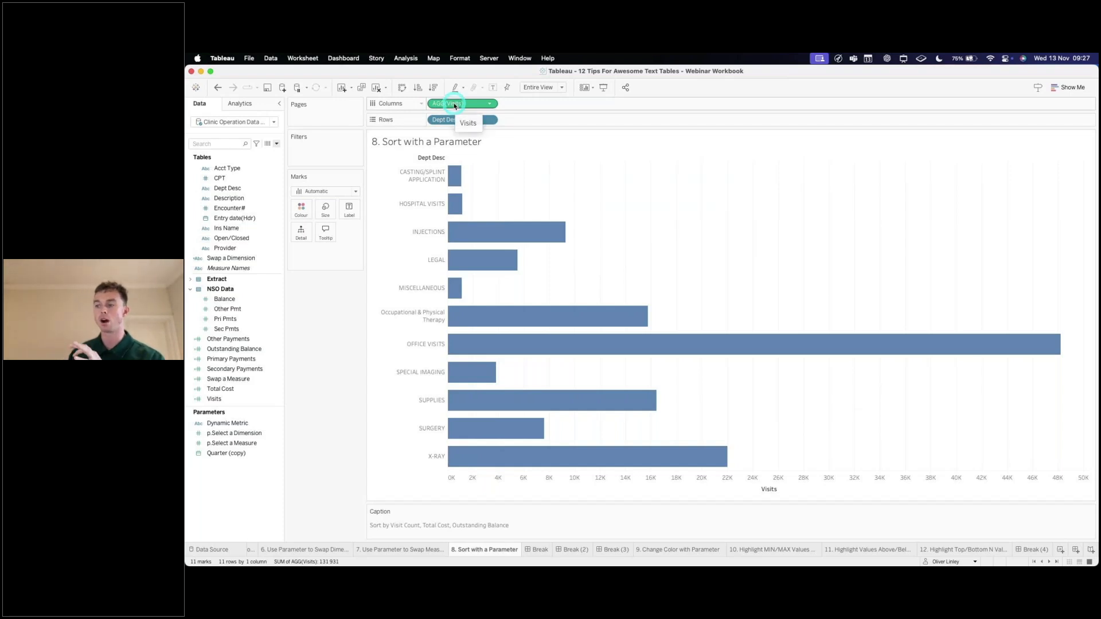
Move Visits from the columns to the text mark and set the view's fit to Standard
left_click_drag(454, 105, 348, 210)
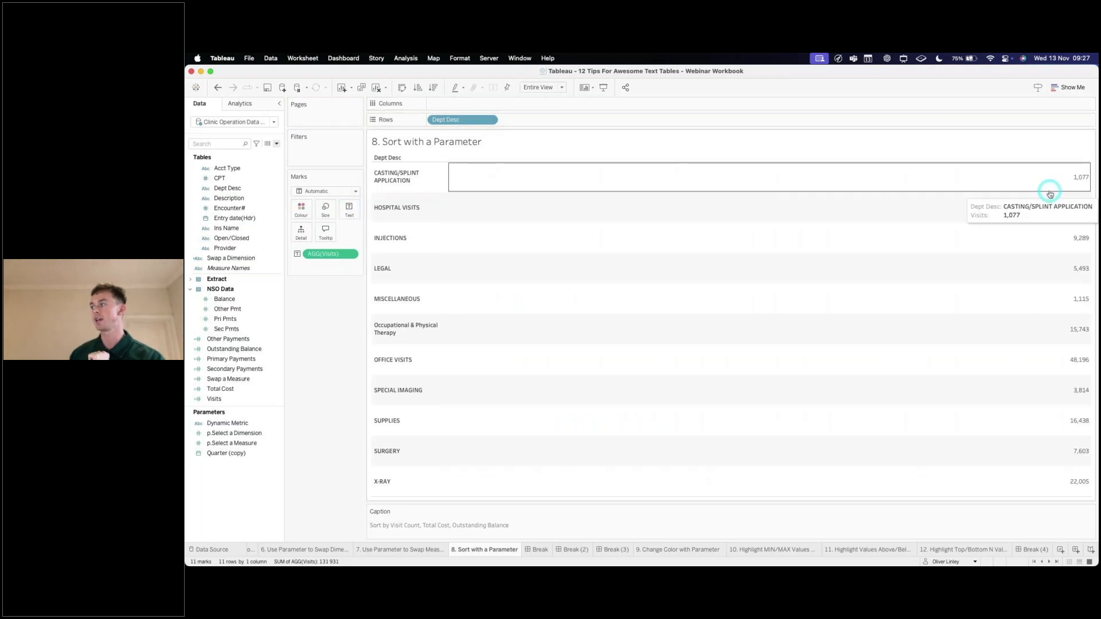
left_click(310, 258)
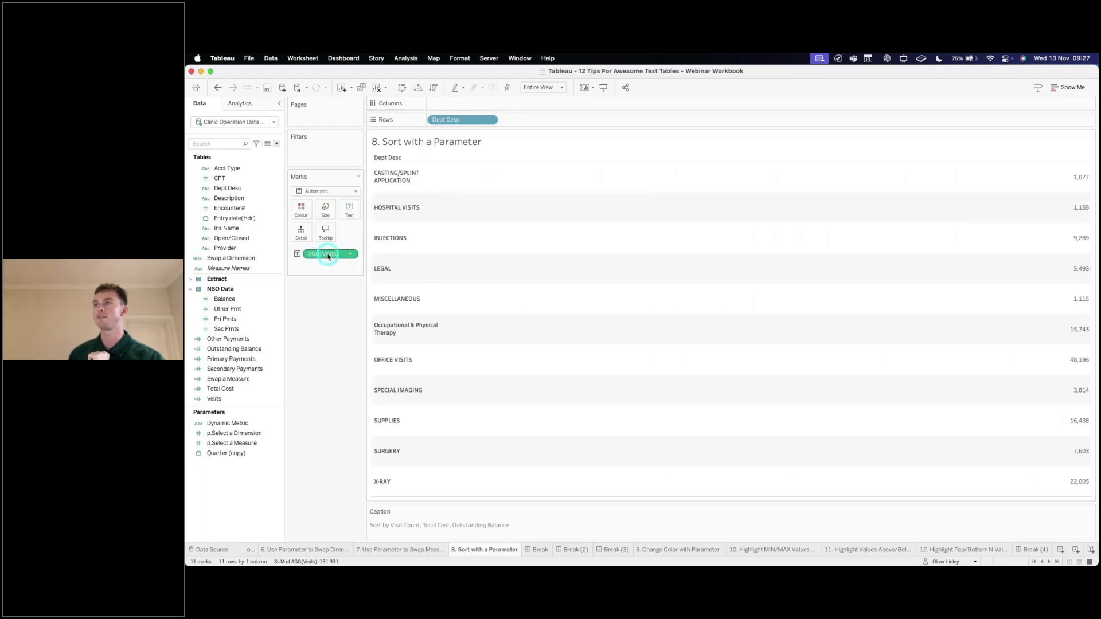
left_click(540, 90)
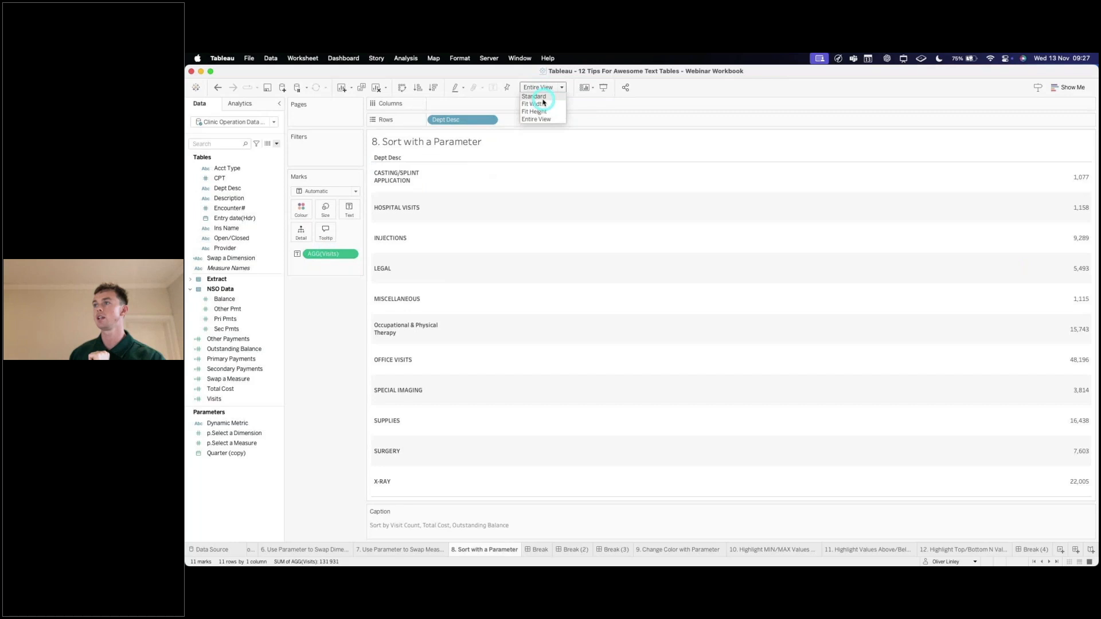
left_click(541, 98)
Move Visits from the text mark back to the columns so it displays as a bar chart
left_click(324, 257)
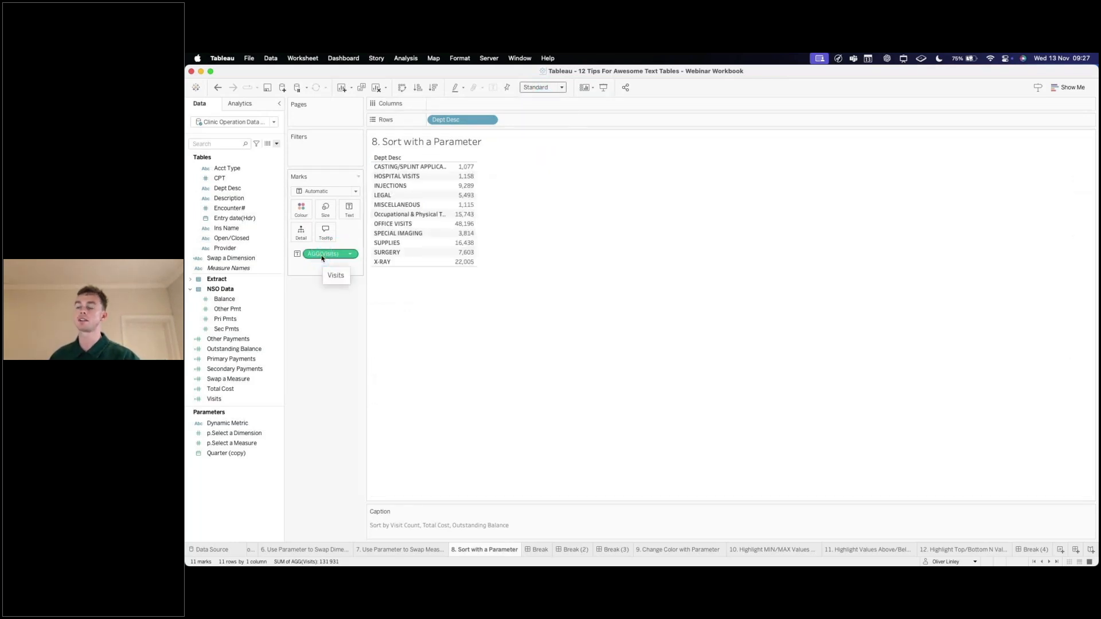
left_click_drag(322, 259, 458, 105)
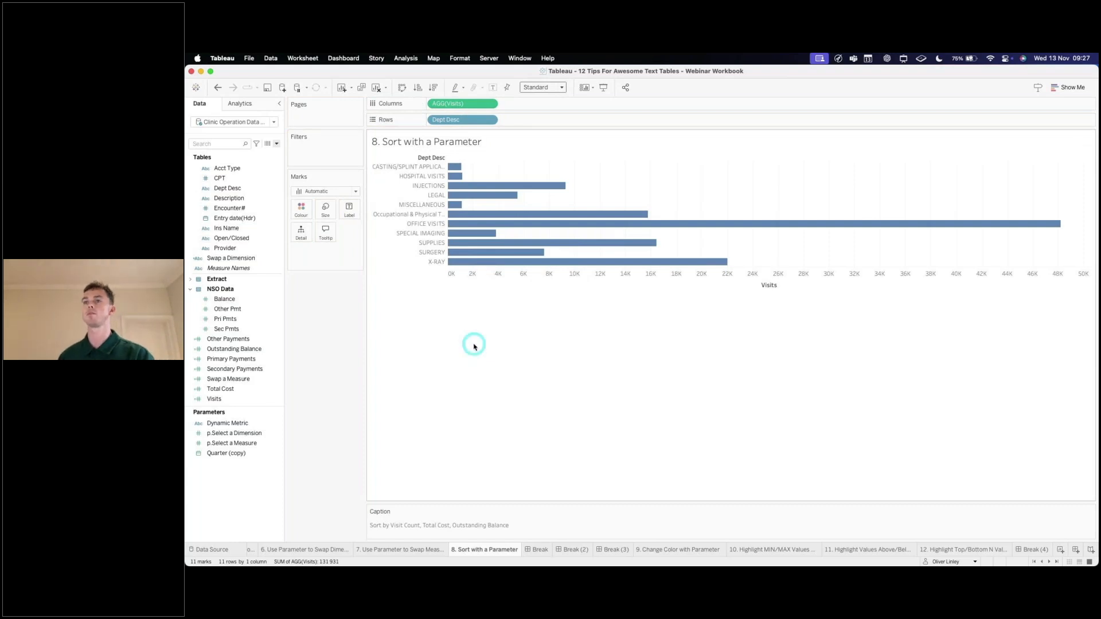
Start a new parameter named p.Sort with the Integer data type
left_click(278, 144)
left_click(269, 163)
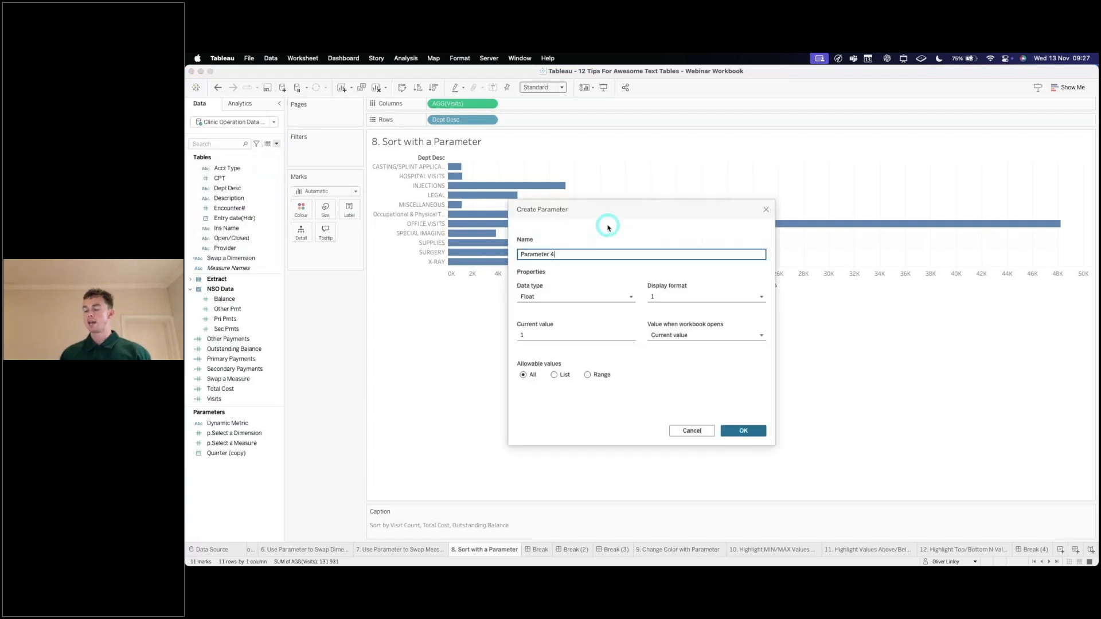
type("p.")
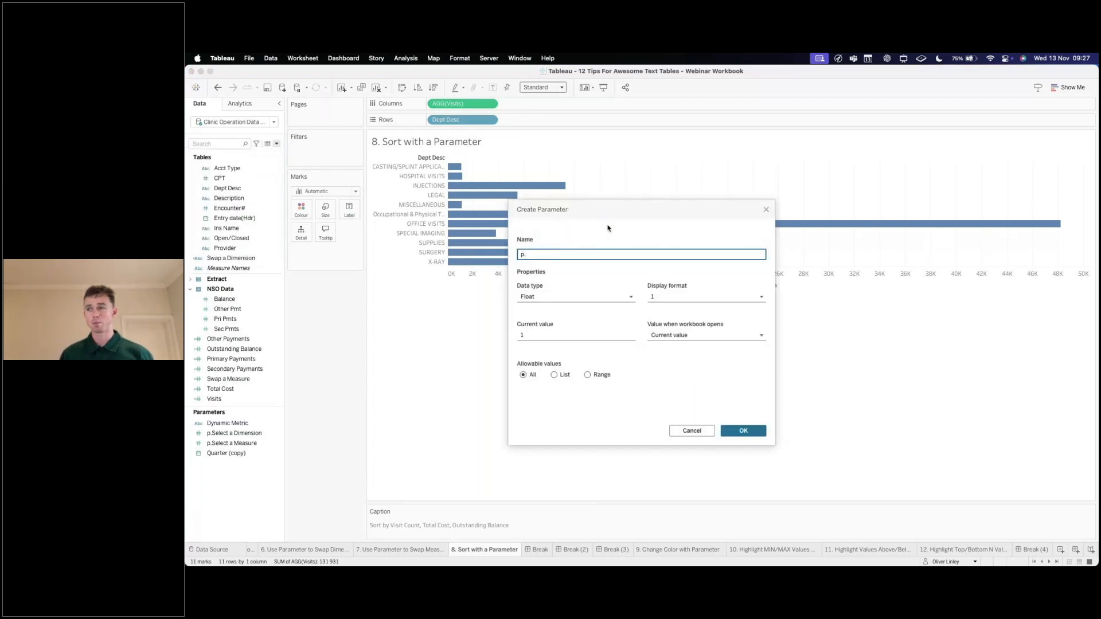
type("Sort")
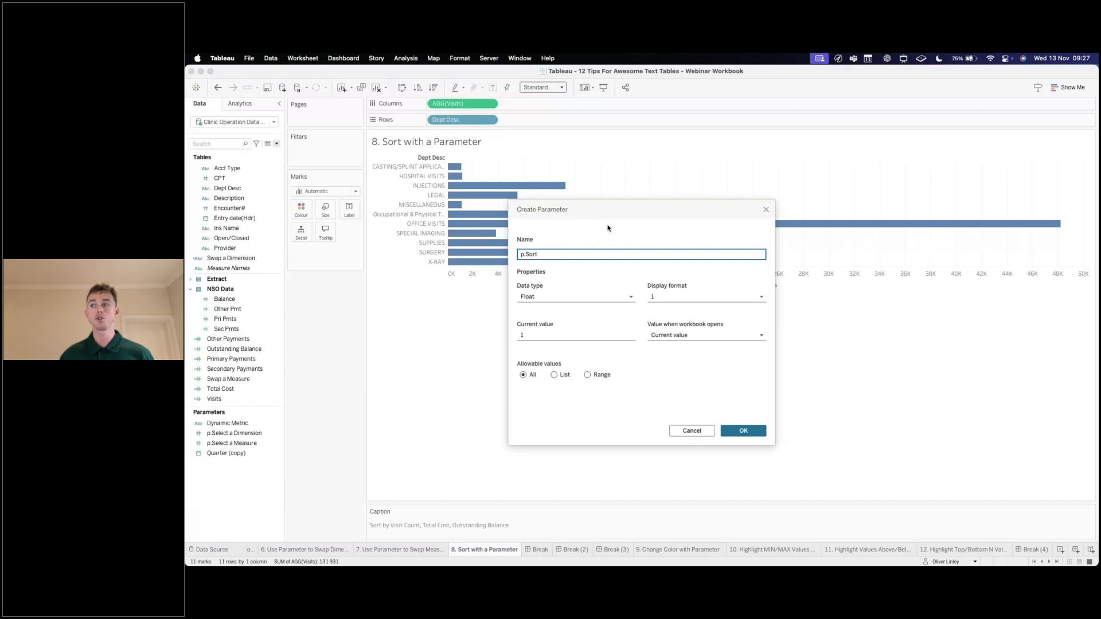
left_click(565, 295)
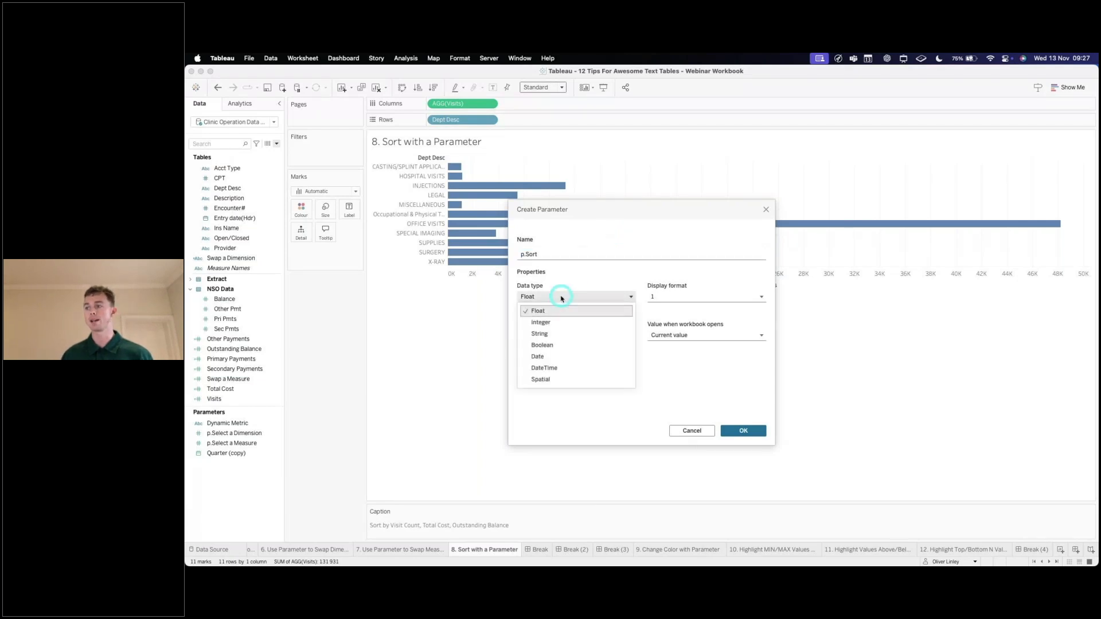
left_click(562, 323)
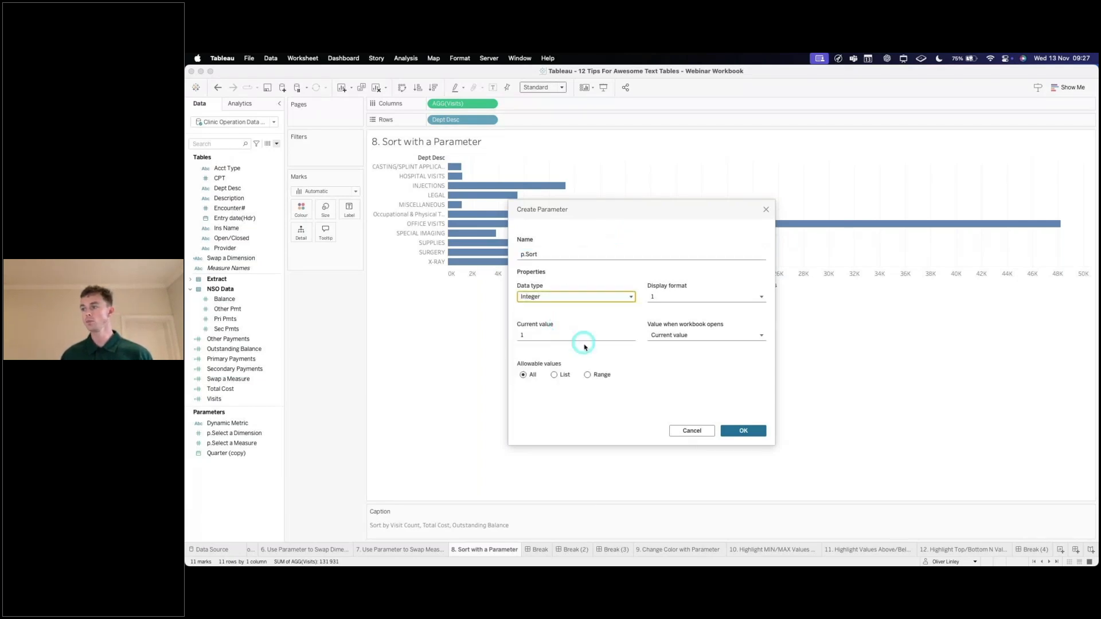
Restrict the p.Sort parameter's allowable values to a list containing 1, 2 and 3
left_click(559, 376)
left_click(553, 406)
type("1")
key("Return")
type("2")
key("Return")
type("3")
Give values 1, 2 and 3 the display names Visits, Total Cost and Outstanding Balance, and create the parameter
left_click(621, 405)
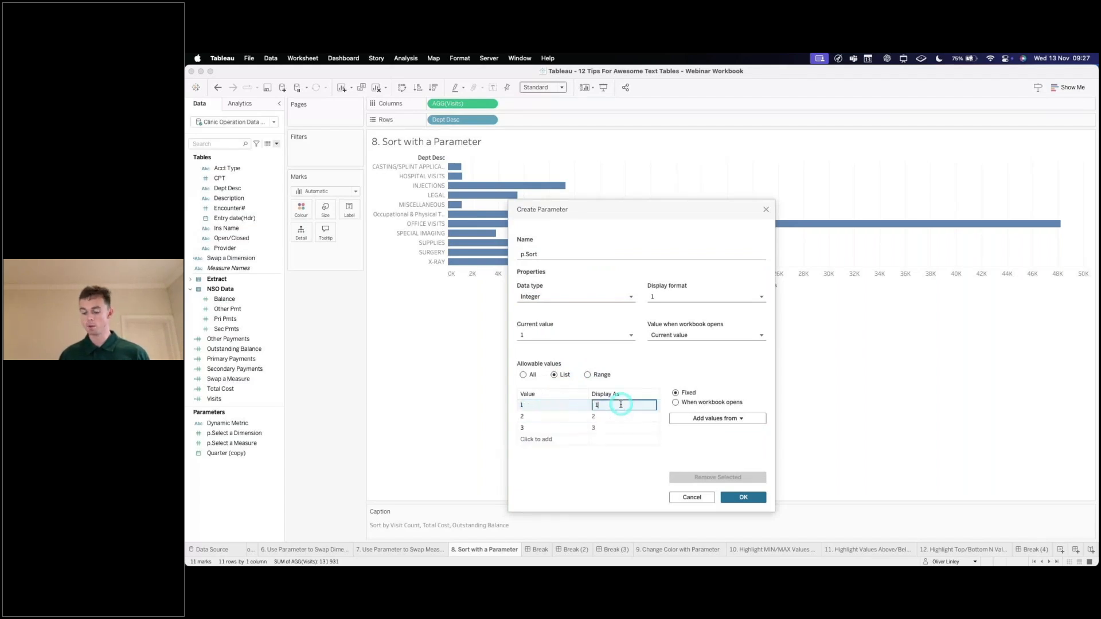
type("Visits")
left_click(622, 414)
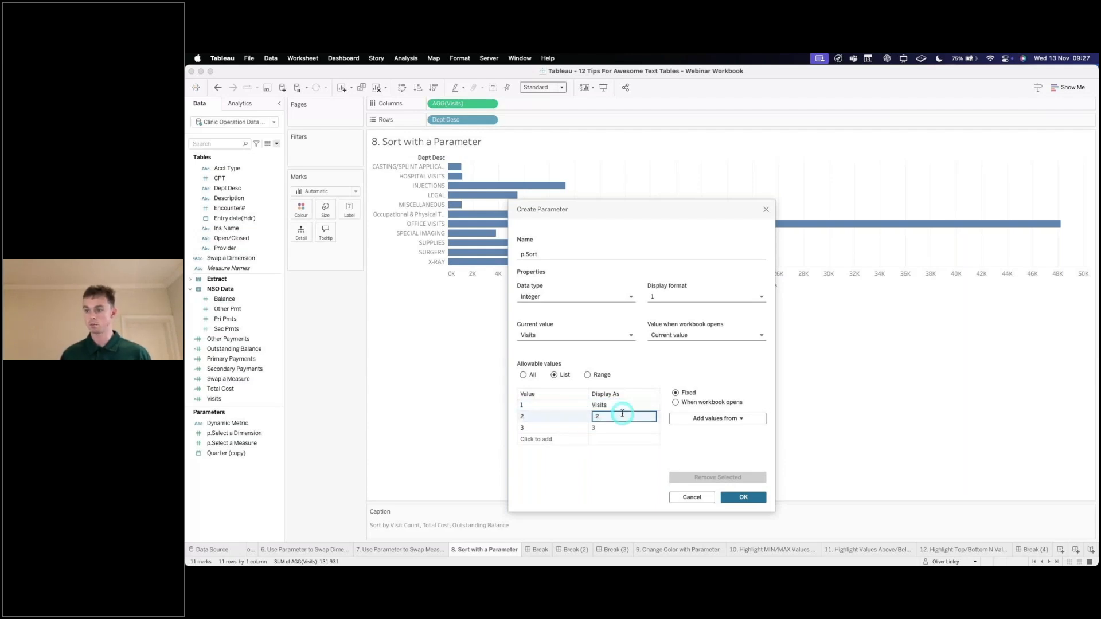
type("Total Cost")
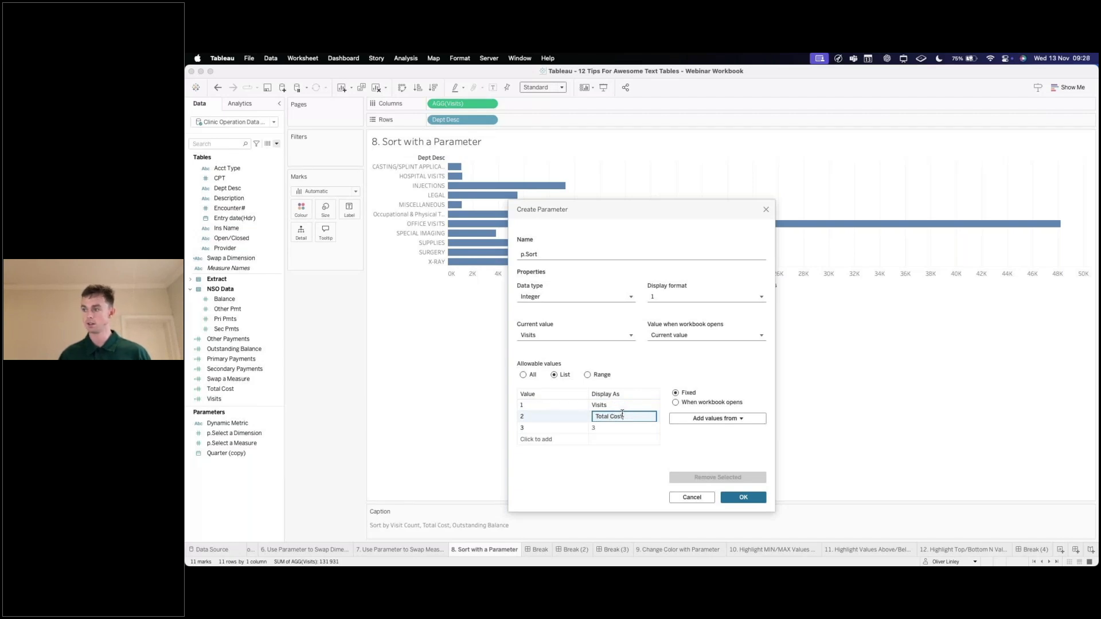
left_click(623, 425)
left_click(622, 424)
type("Outstanding Balance")
left_click(625, 457)
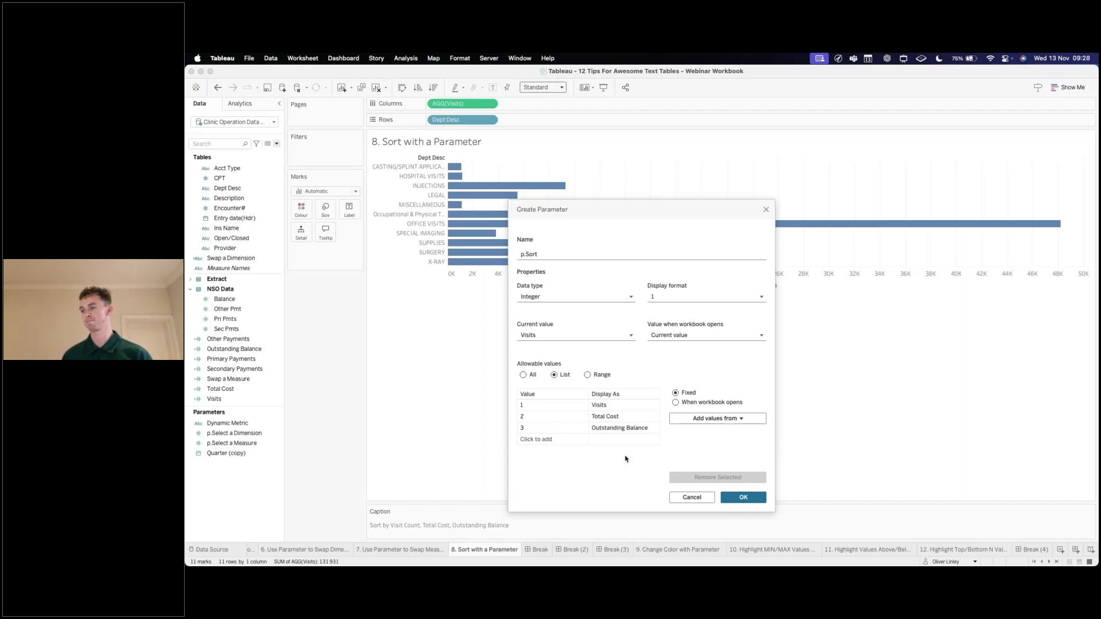
left_click(743, 498)
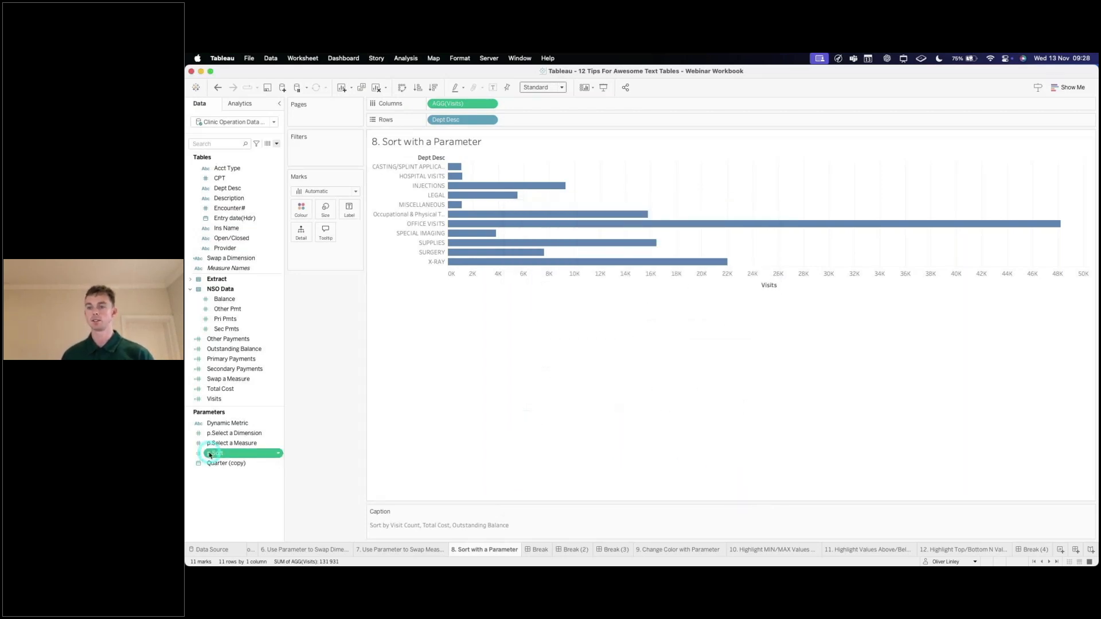
Show the p.Sort parameter control on the sheet and choose Total Cost in it
right_click(227, 455)
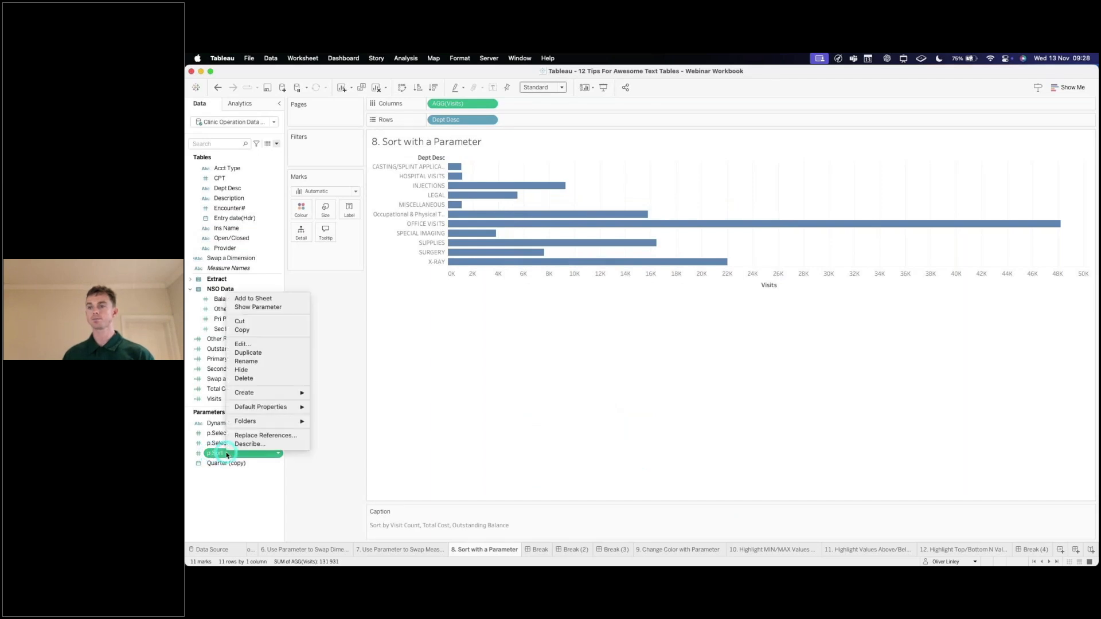
left_click(271, 312)
left_click(1060, 150)
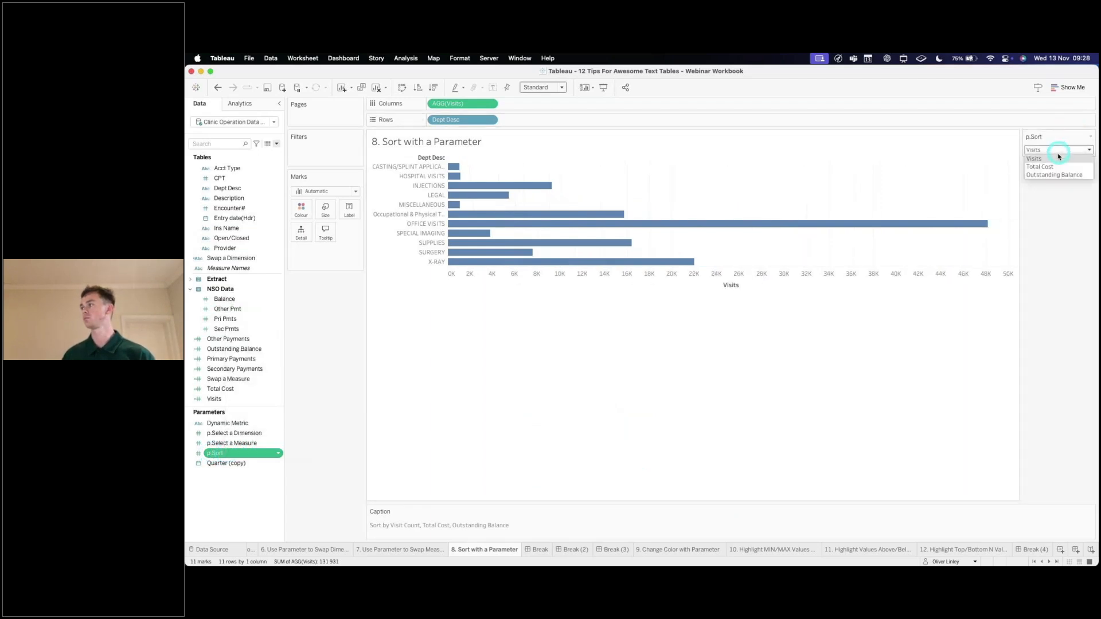
left_click(1047, 167)
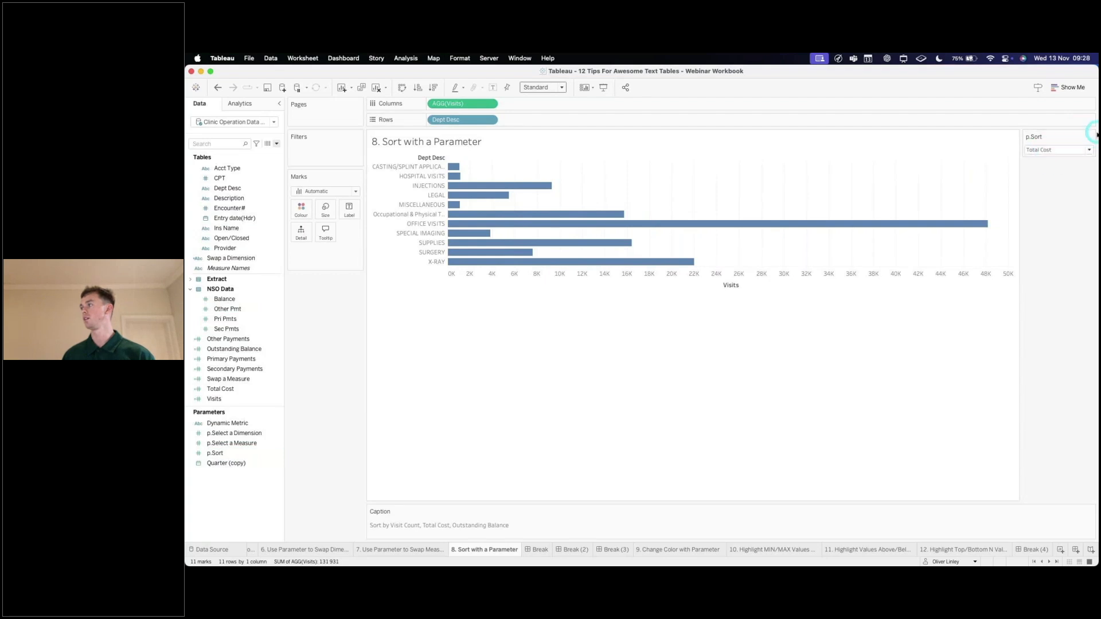
Change the p.Sort control to a radio-button list and select Visits
left_click(1093, 136)
left_click(1062, 177)
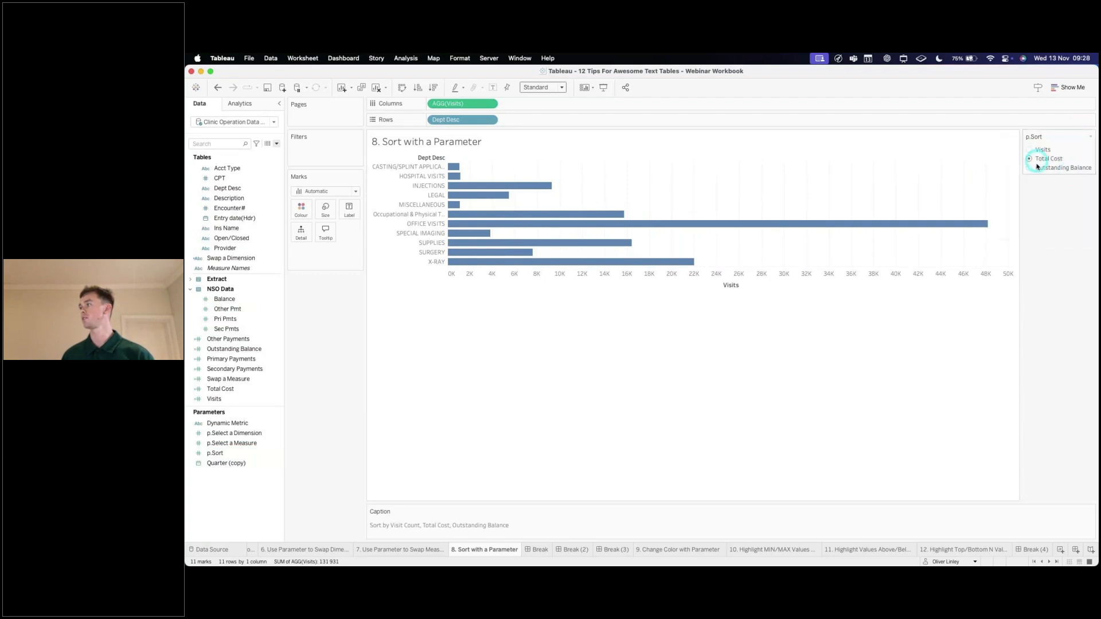
left_click(1031, 149)
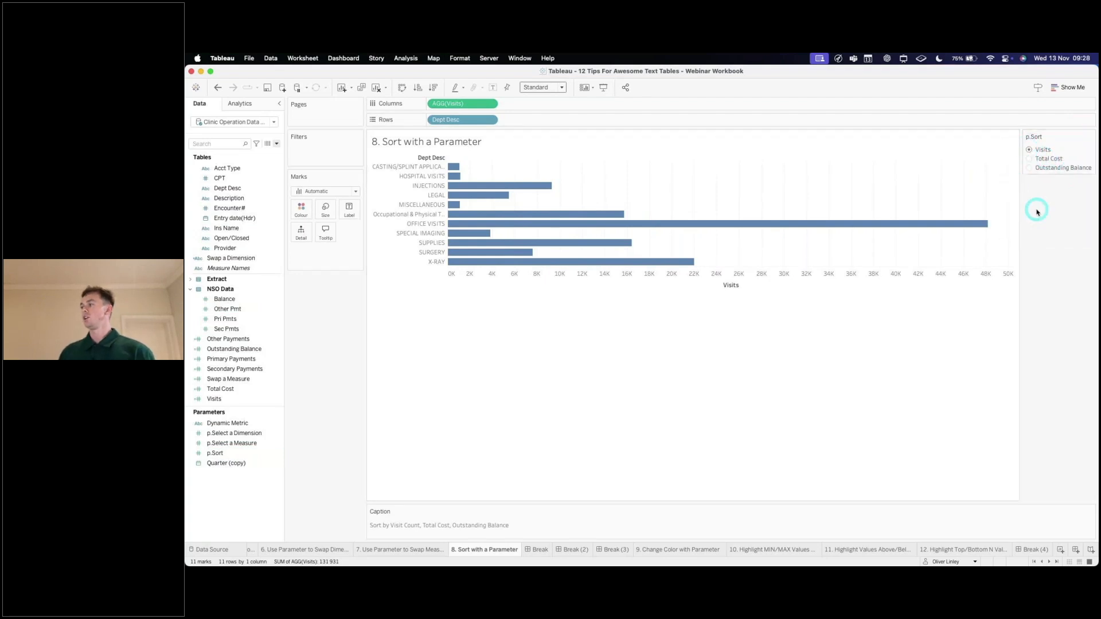
Create a calculated field named Sort By and begin its formula with CASE [p.Sort]
left_click(277, 144)
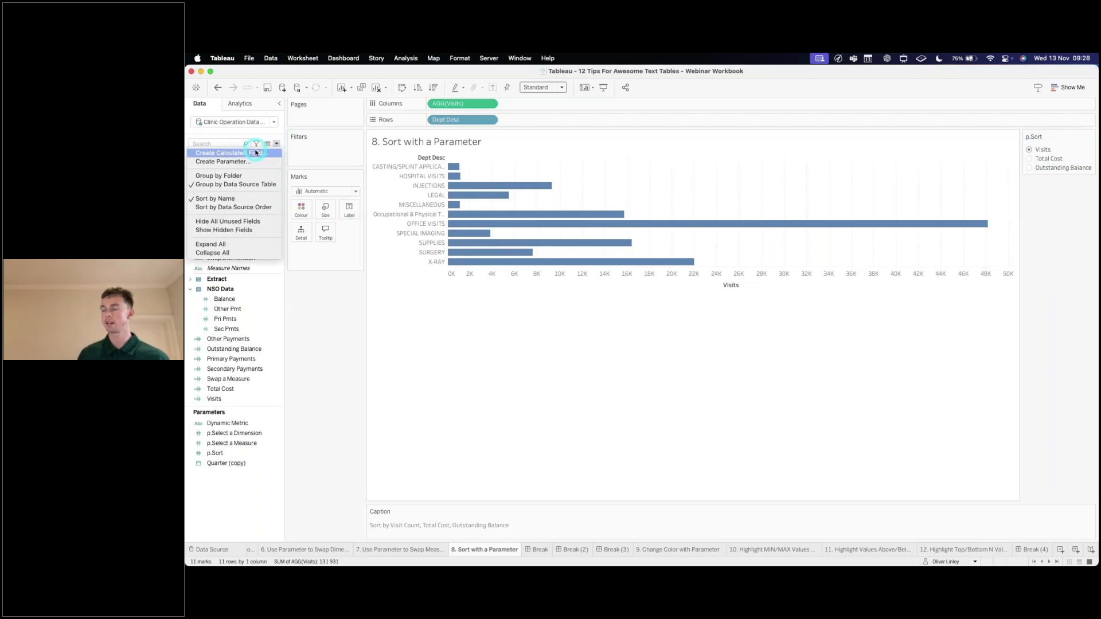
left_click(256, 153)
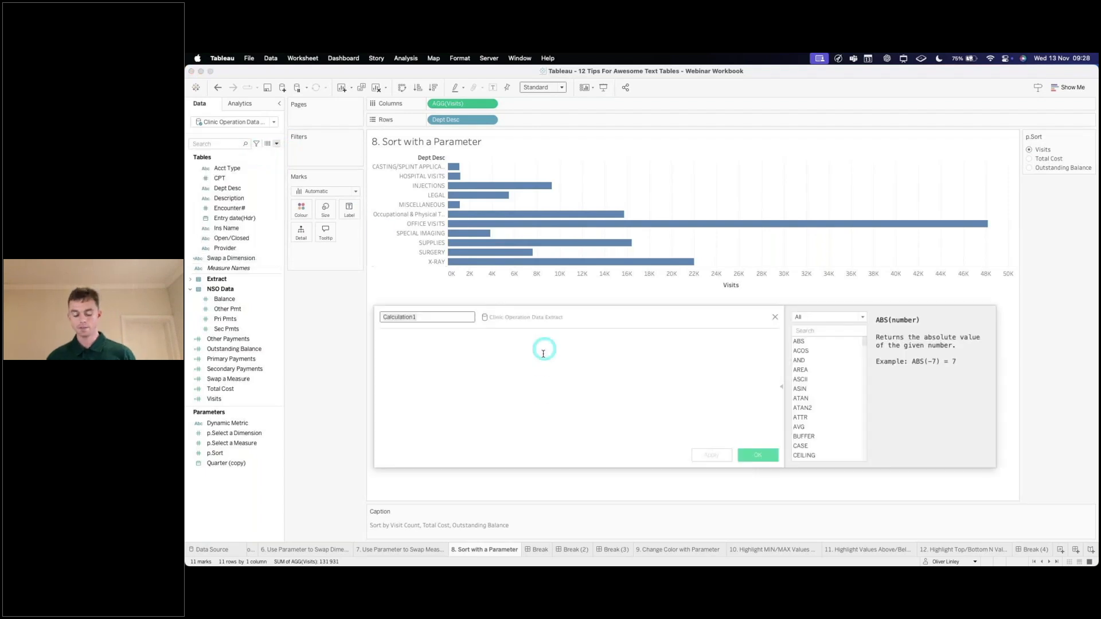
type("Sort By")
left_click(541, 388)
type("cas")
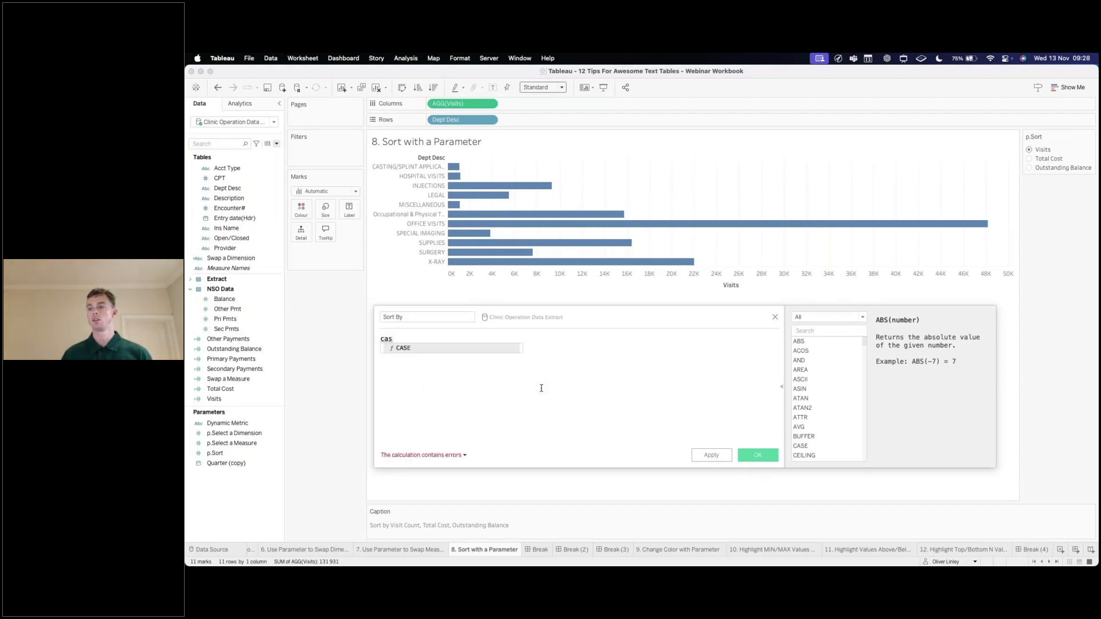
key("Return")
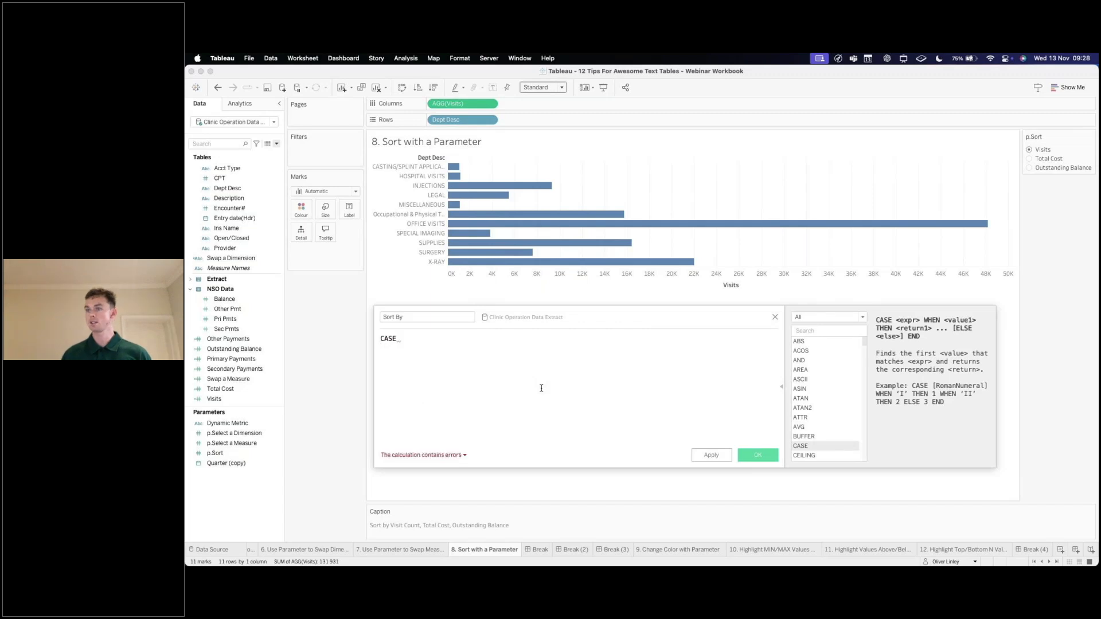
type("[p.Sort]")
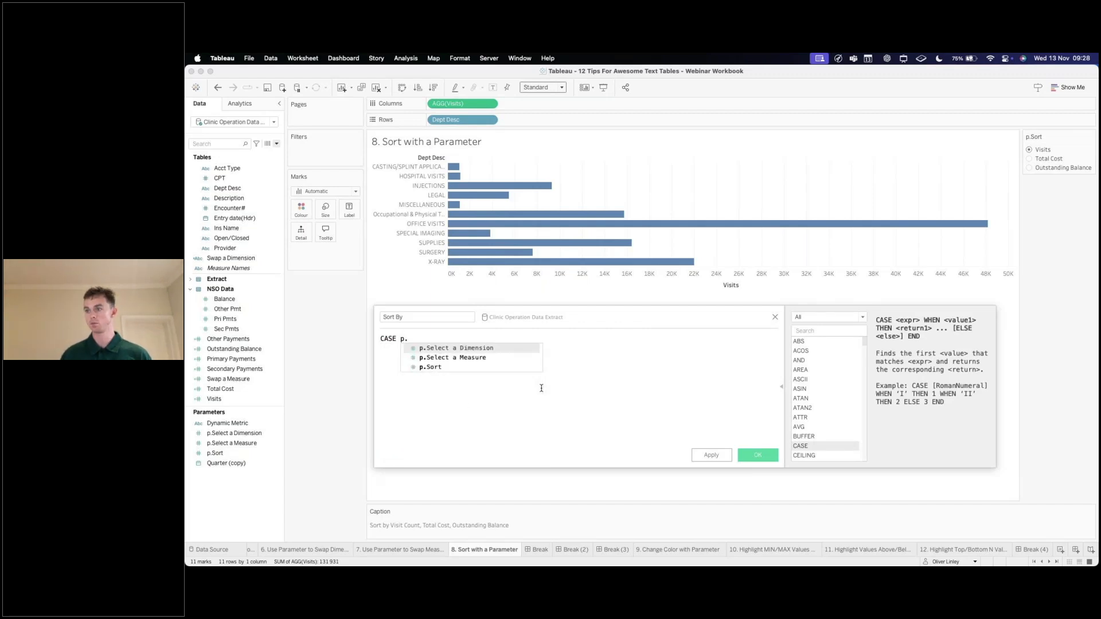
key("Return")
Add the branch WHEN 1 THEN [Visits] to the Sort By formula
type("WHEN")
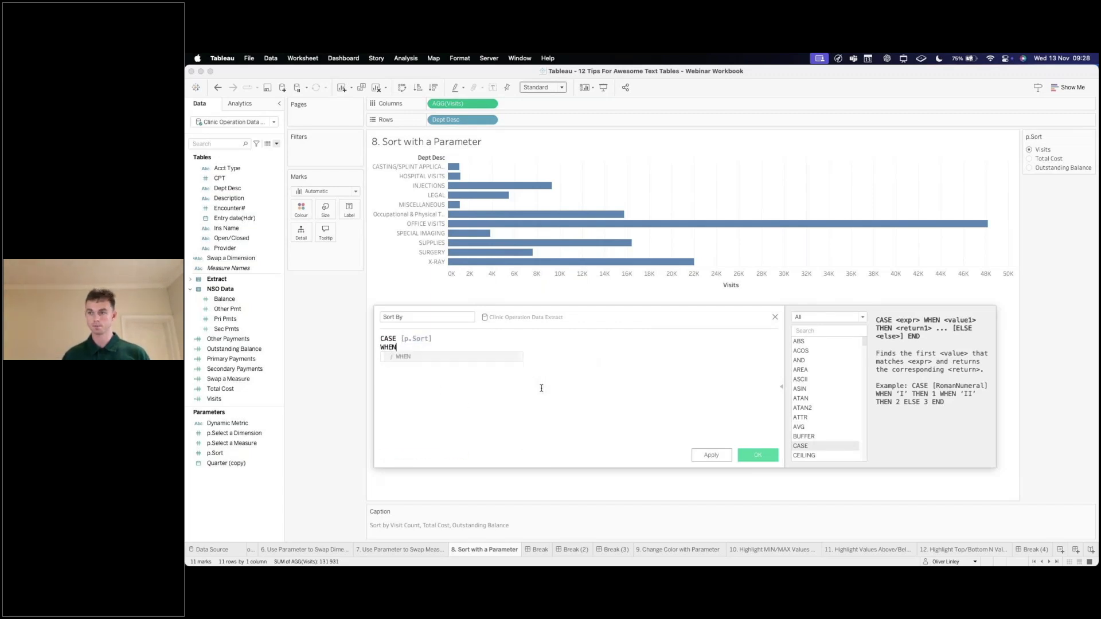
type(" 1 THEN")
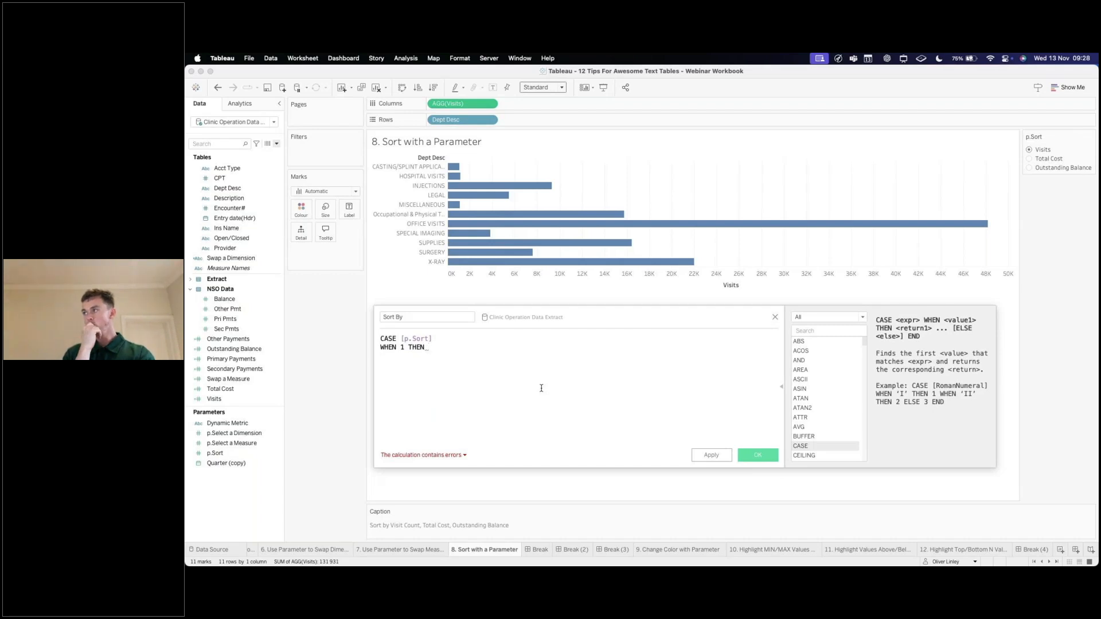
type("[Visits]")
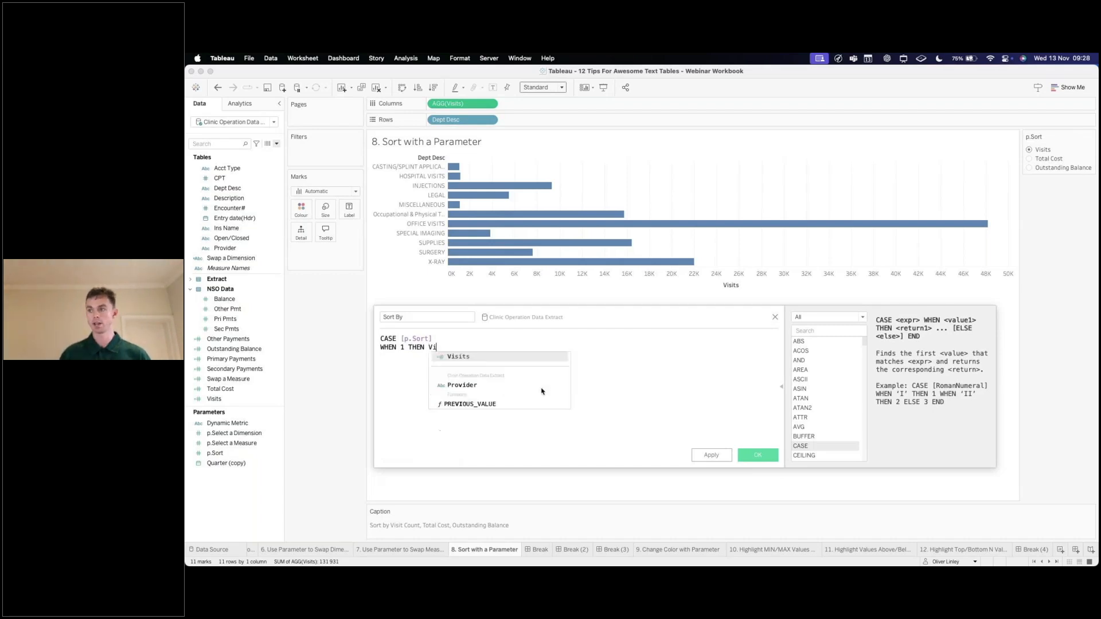
key("Return")
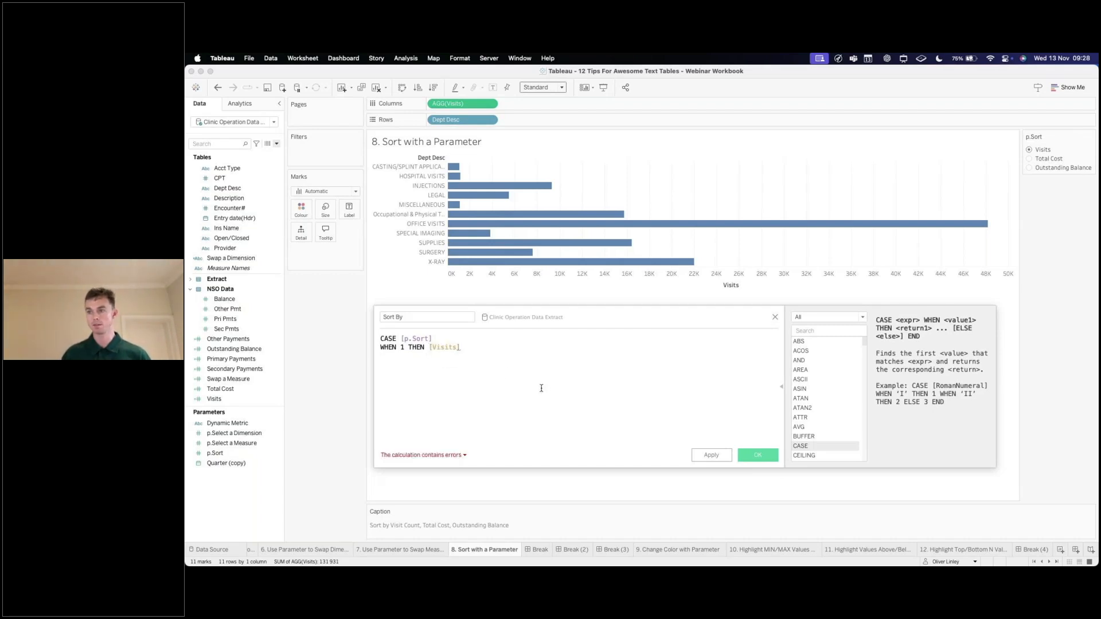
Add the branch WHEN 2 THEN [Total Cost] to the Sort By formula
key("Return")
type("WHEN 2 ")
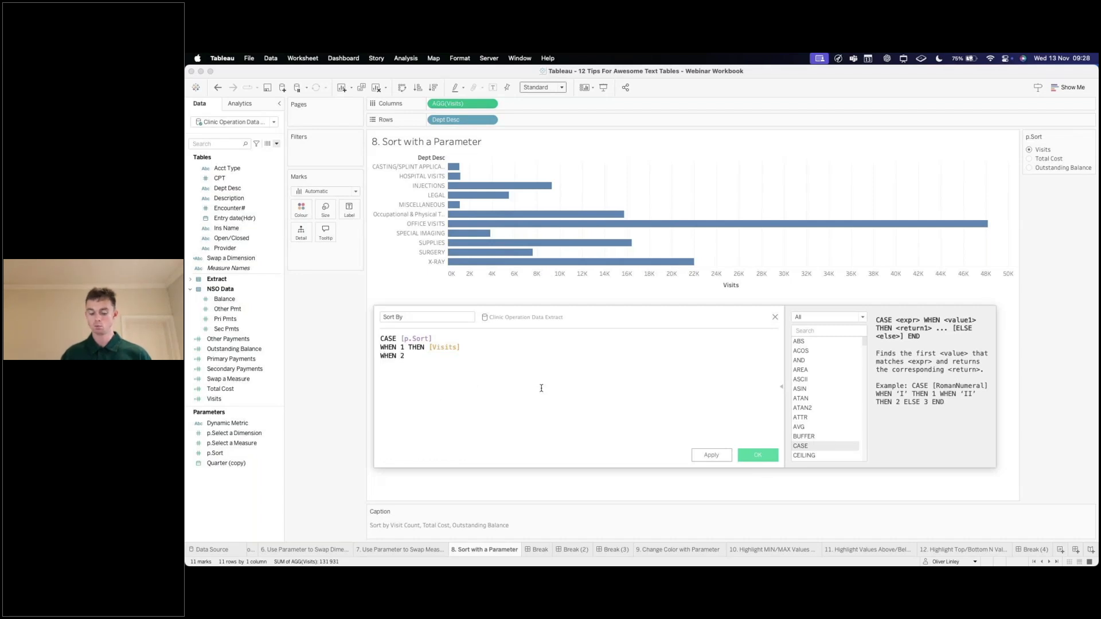
type("THEN Tota")
key("Down")
key("Return")
key("Return")
Add the branch WHEN 3 THEN [Outstanding Balance] and close the CASE expression with END
type("WHEN ")
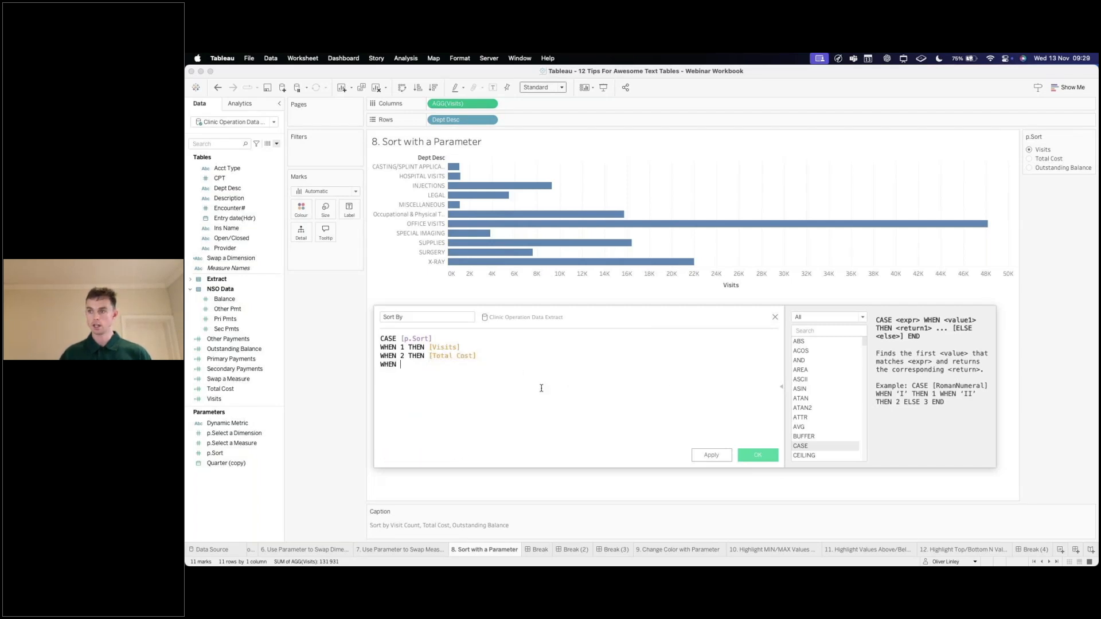
type("3 THEN")
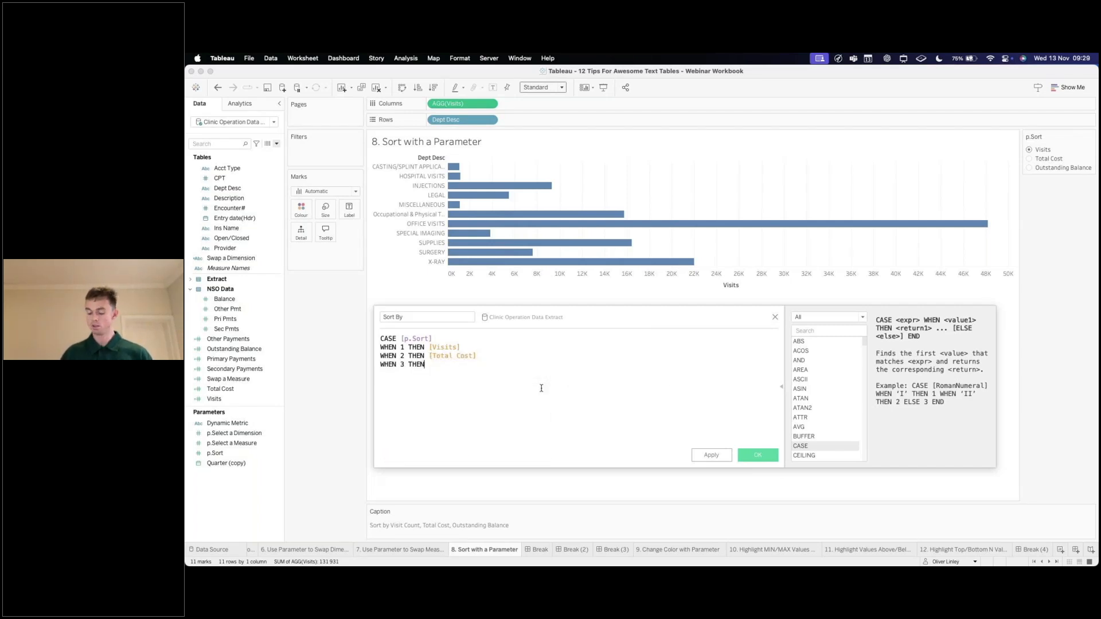
type(" [Outst")
key("Return")
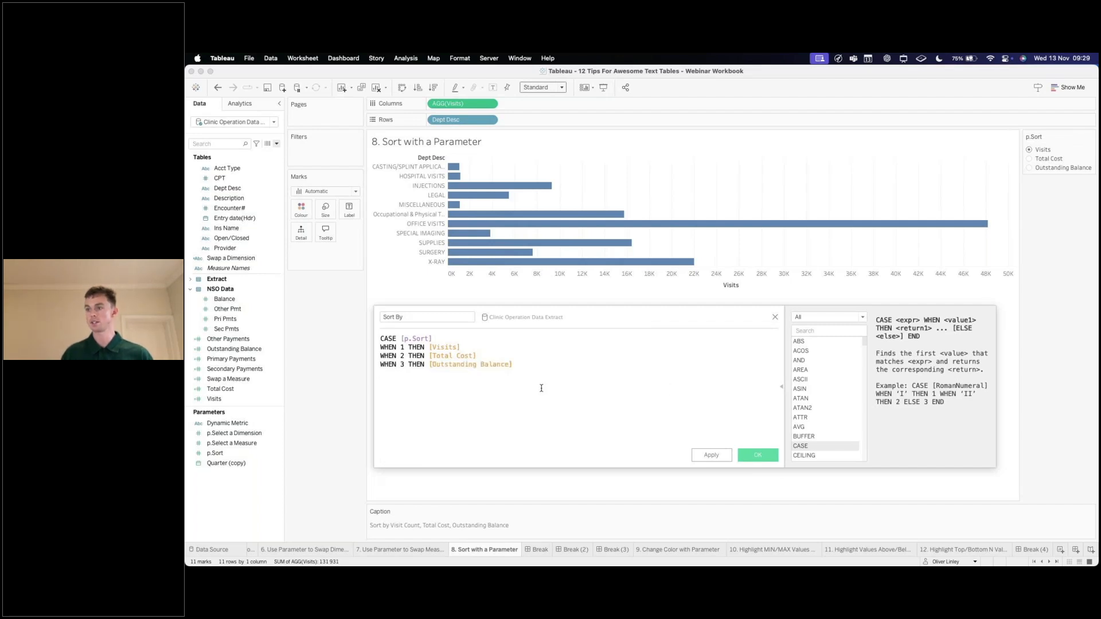
type("END")
Replace [Visits] in the WHEN 1 branch with the [Encounter#] field
left_click(459, 348)
left_click_drag(459, 348, 429, 348)
key("BackSpace")
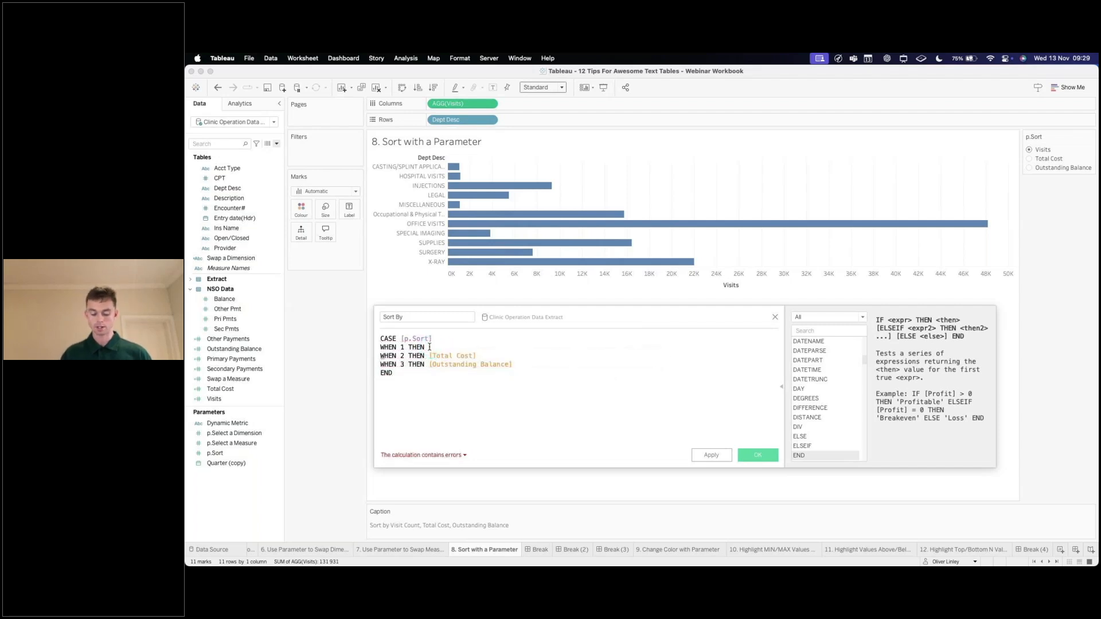
type("Encount")
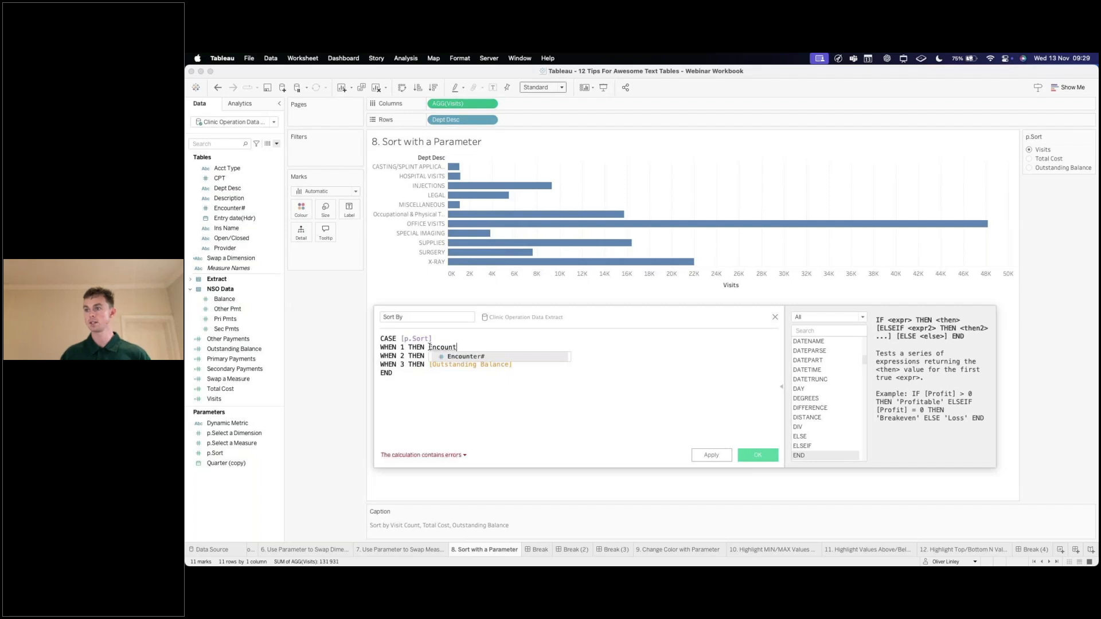
key("Return")
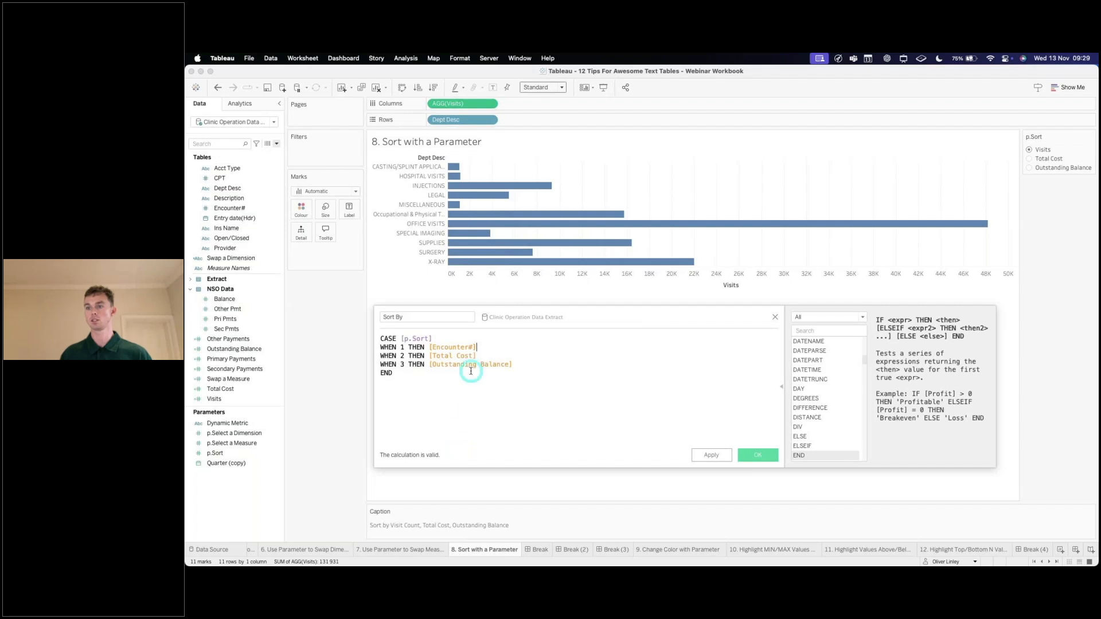
Wrap [Encounter#] in the WHEN 1 branch in a COUNTD function
left_click_drag(475, 347, 430, 346)
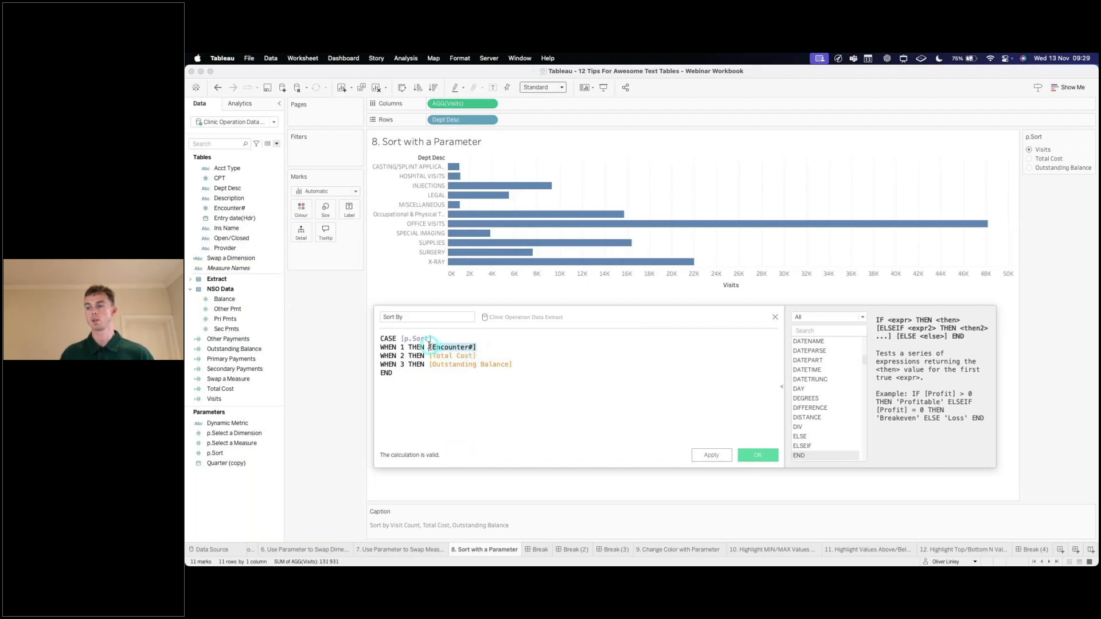
left_click(504, 364)
type("COUNTD(")
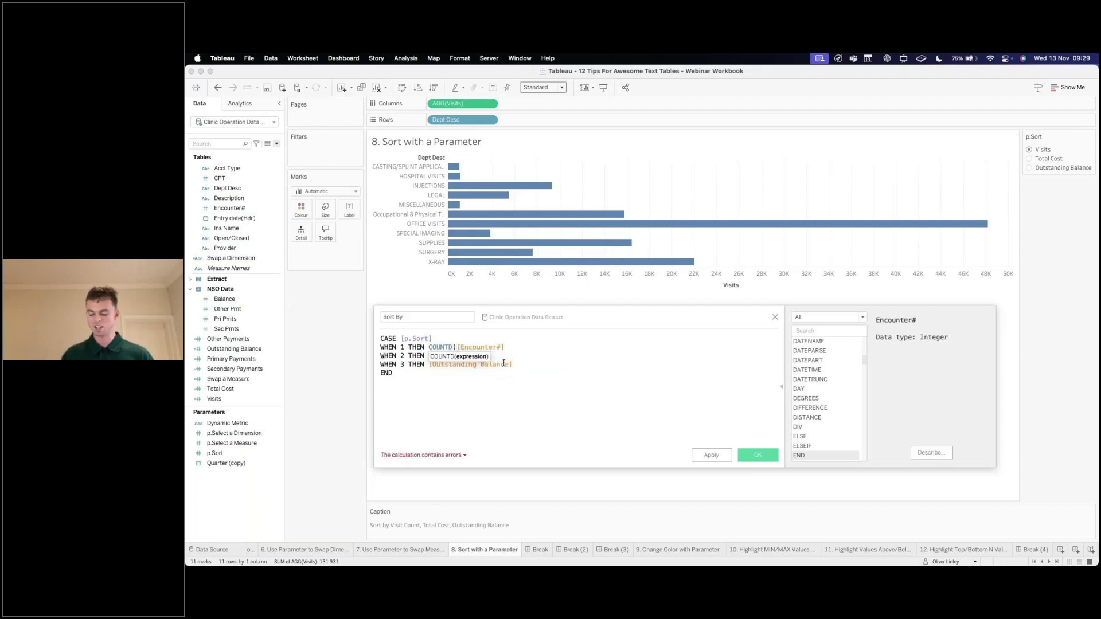
type(")")
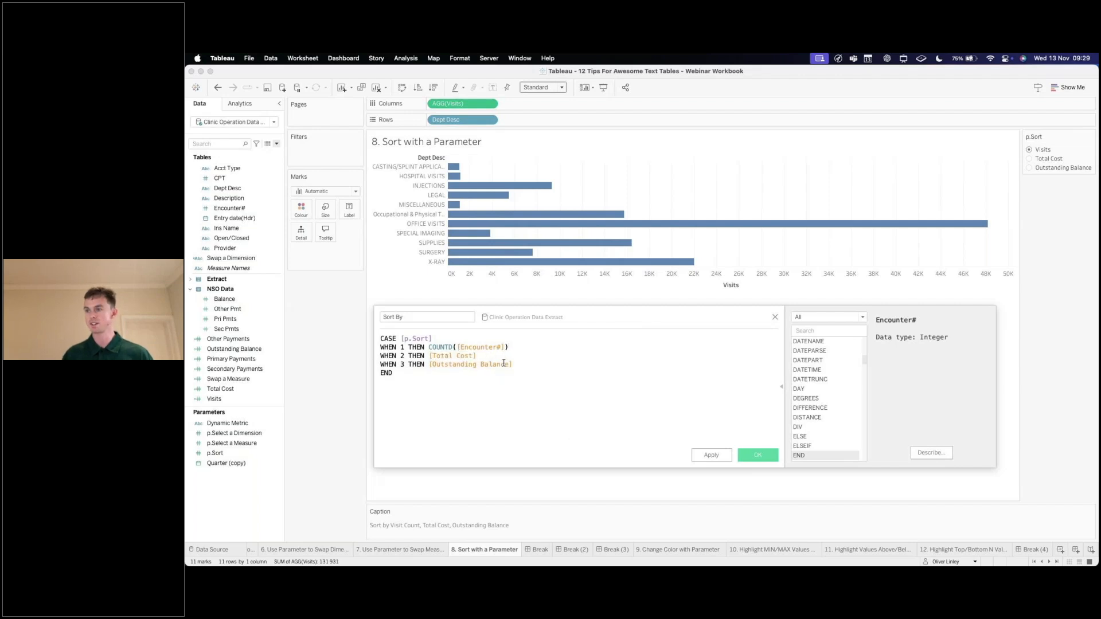
Wrap [Total Cost] in the WHEN 2 branch of the Sort By formula in a SUM function
type("SUM(")
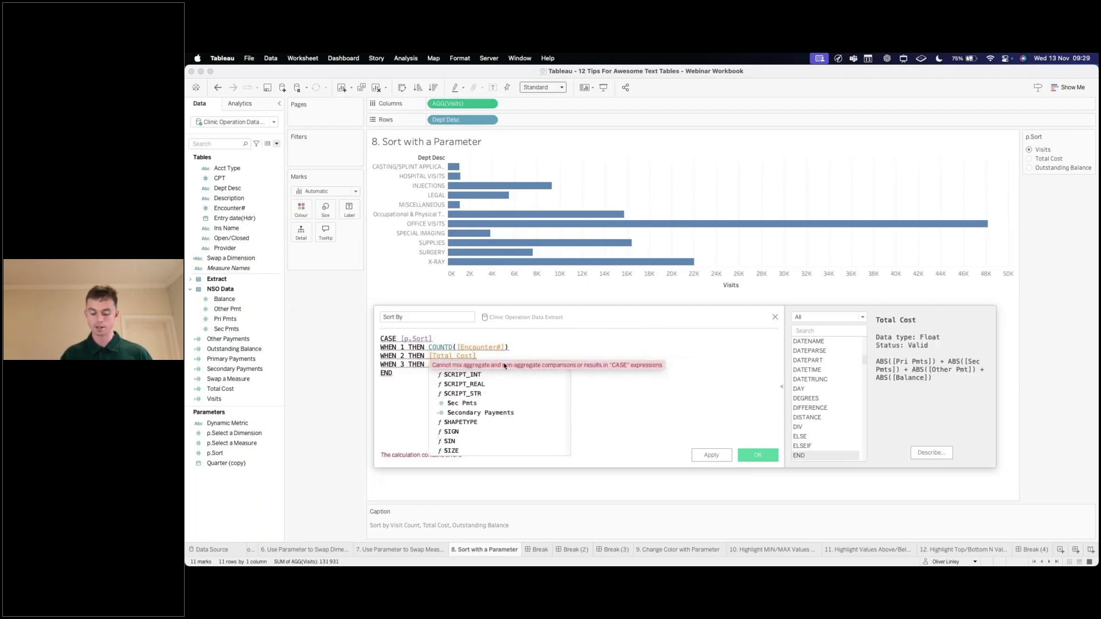
key("Right")
key("Right")
key("Right")
key("Right")
key("Right")
key("Right")
key("Right")
key("Right")
key("Right")
key("Right")
key("Right")
key("Right")
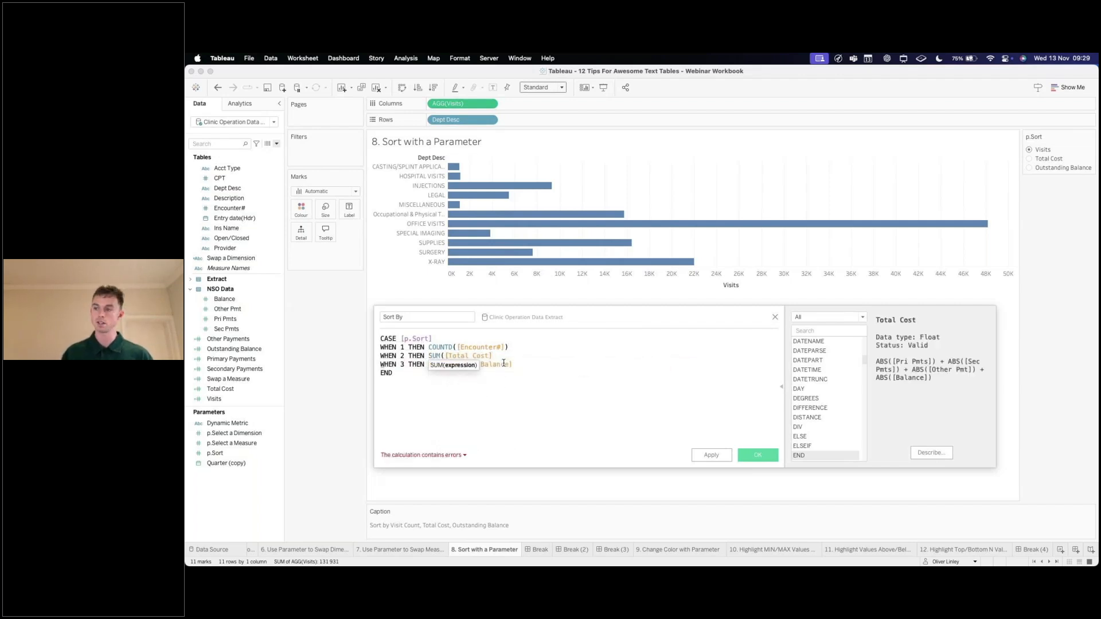
type(")")
Wrap [Outstanding Balance] in the WHEN 3 branch in a SUM function
key("Down")
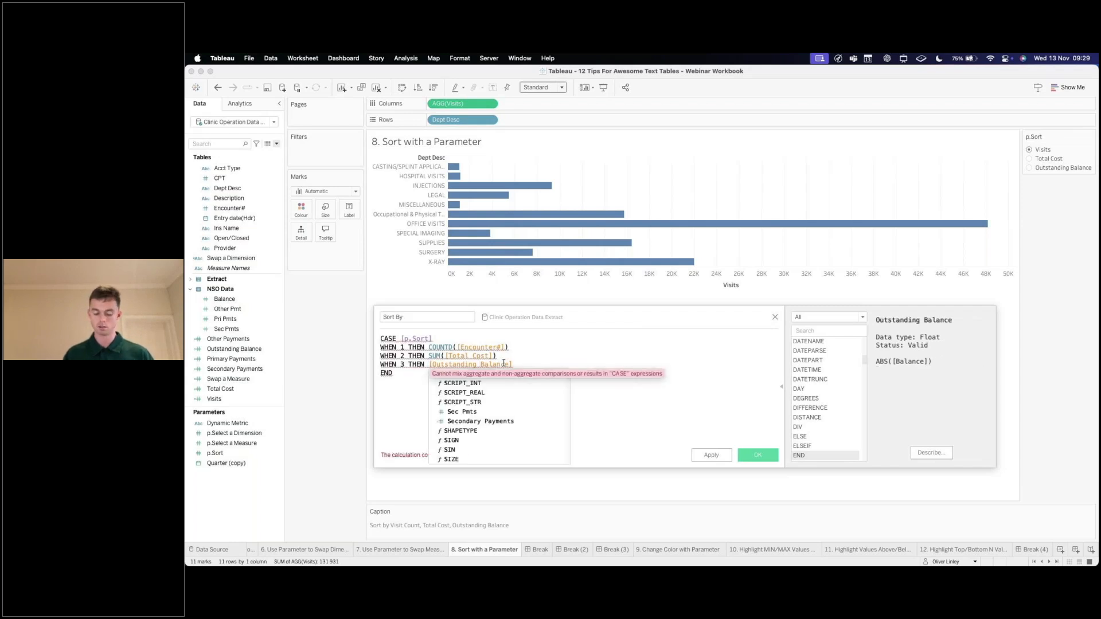
type("SUM(")
key("super+Right")
type(")")
left_click(554, 362)
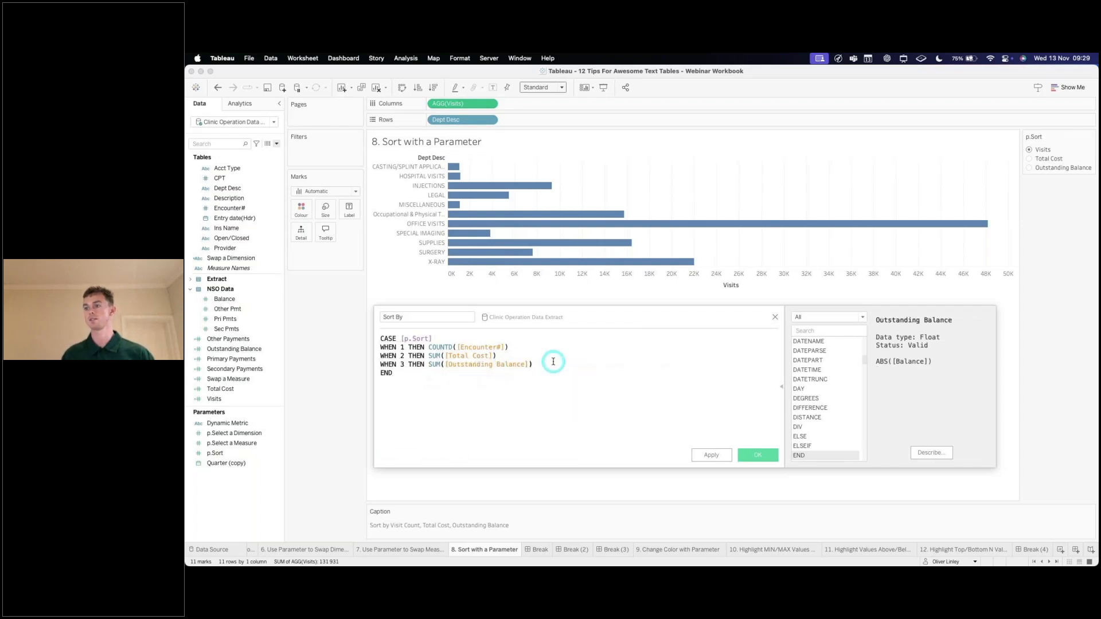
Apply and save the completed Sort By calculation
left_click_drag(546, 365, 380, 340)
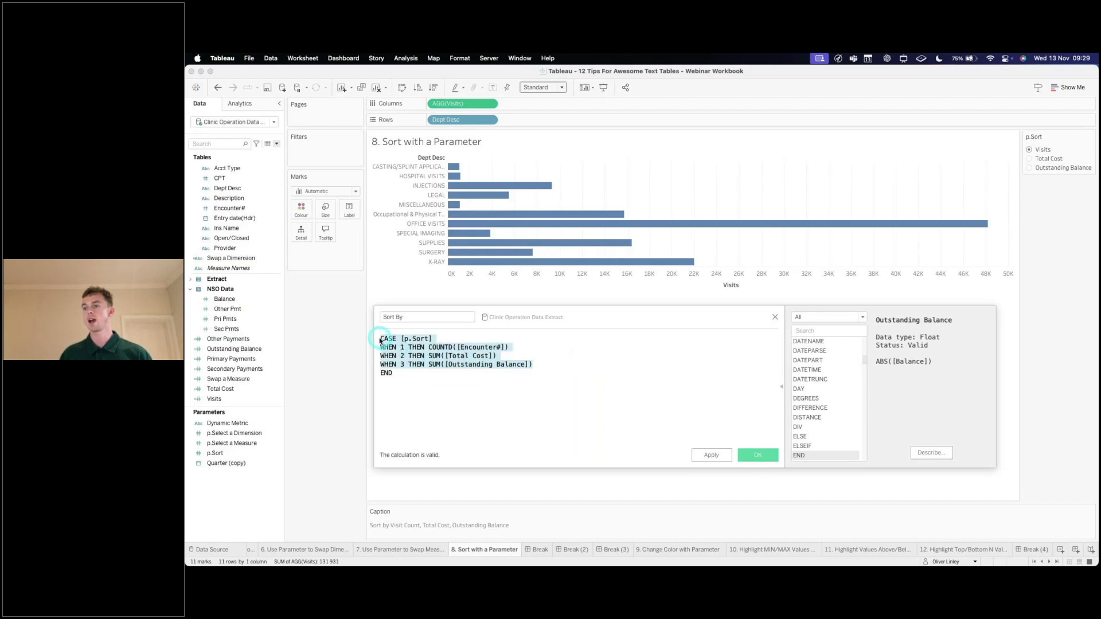
left_click(533, 387)
left_click(711, 450)
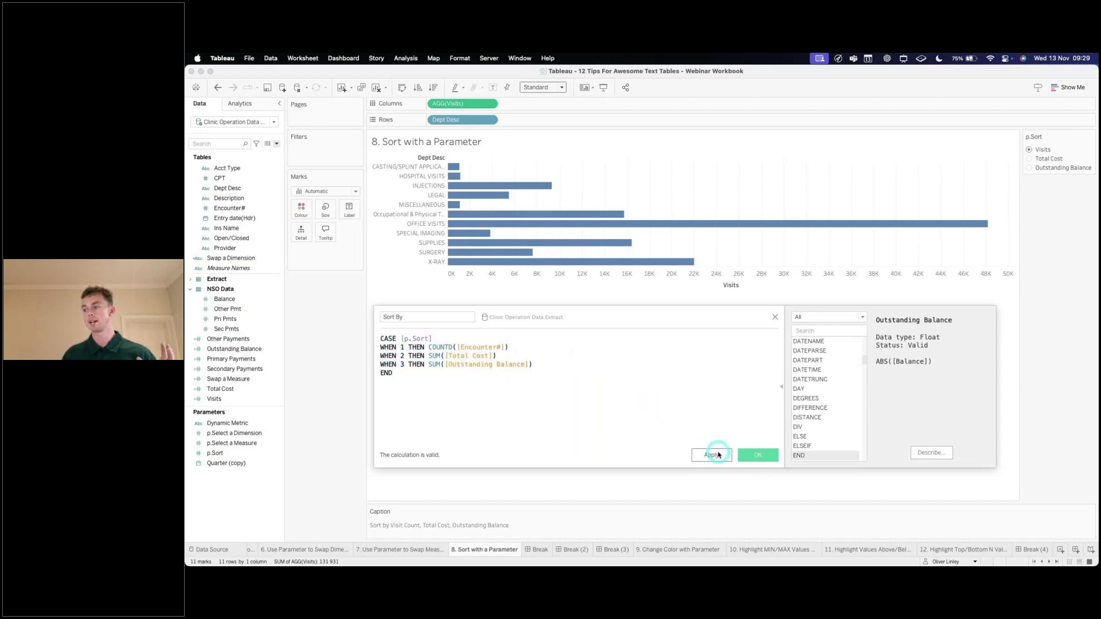
left_click(398, 287)
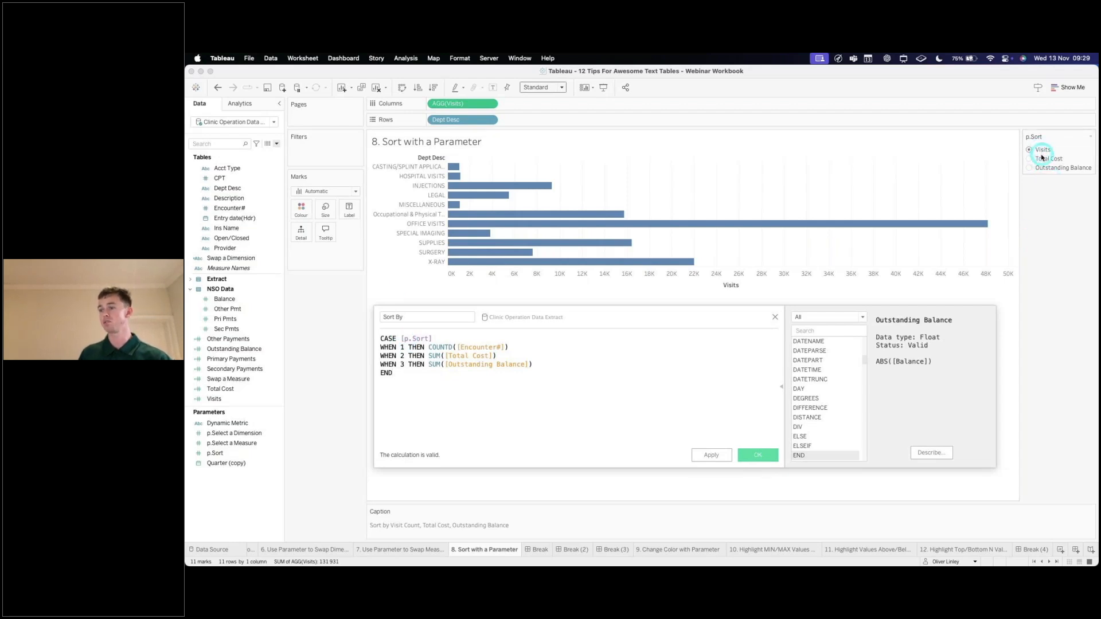
left_click(710, 456)
left_click(756, 456)
left_click(617, 442)
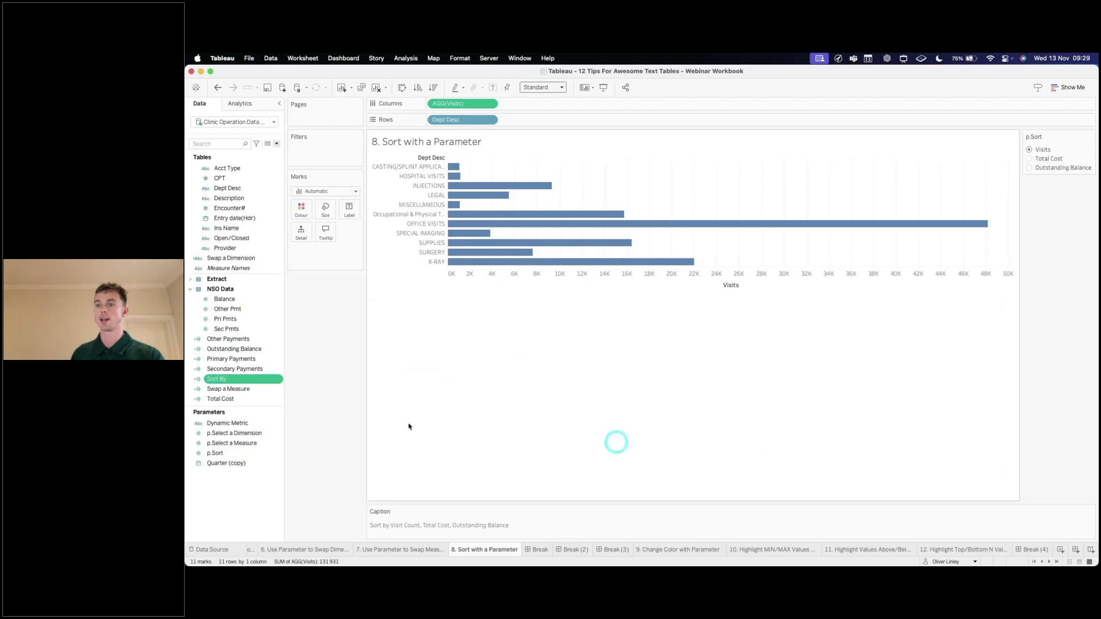
Place Sort By on Detail and sort Dept Desc in descending order by the Sort By field
left_click(217, 379)
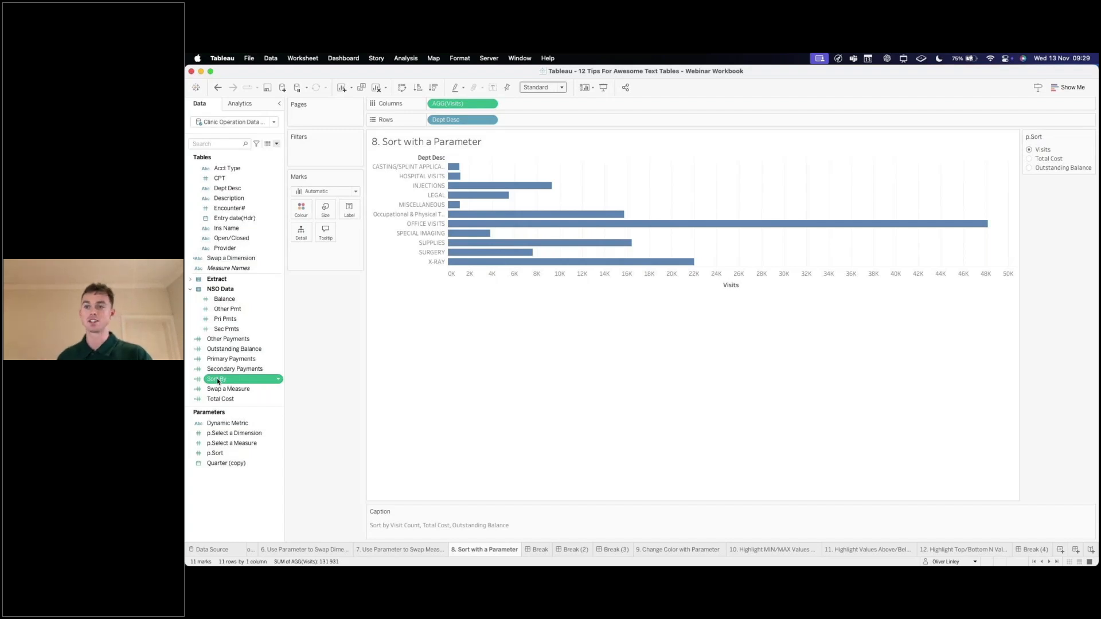
left_click_drag(217, 381, 305, 230)
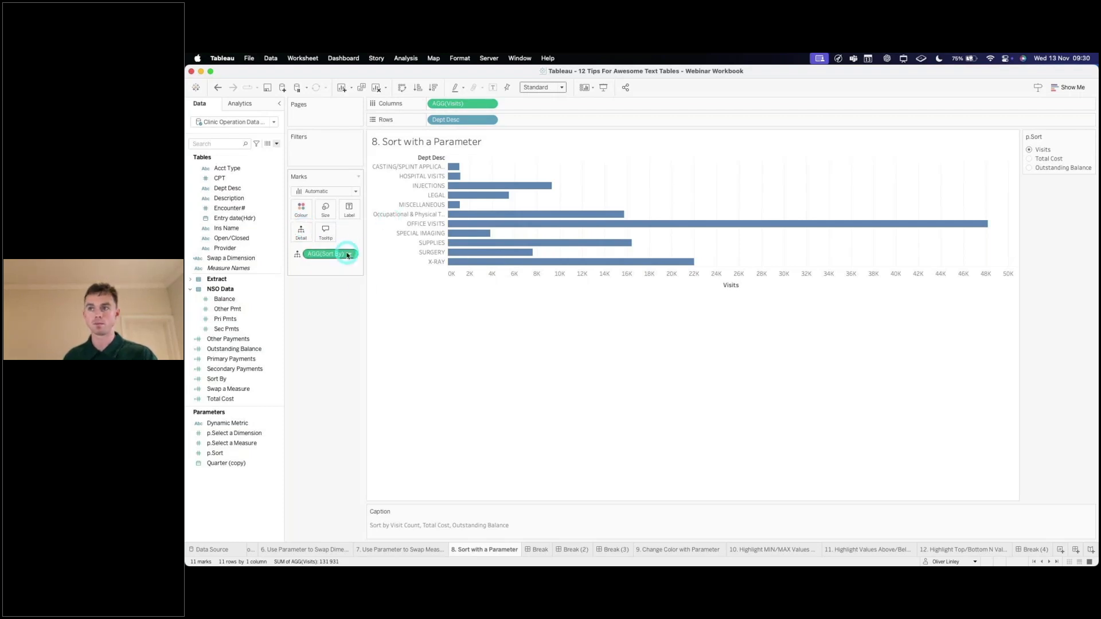
right_click(465, 120)
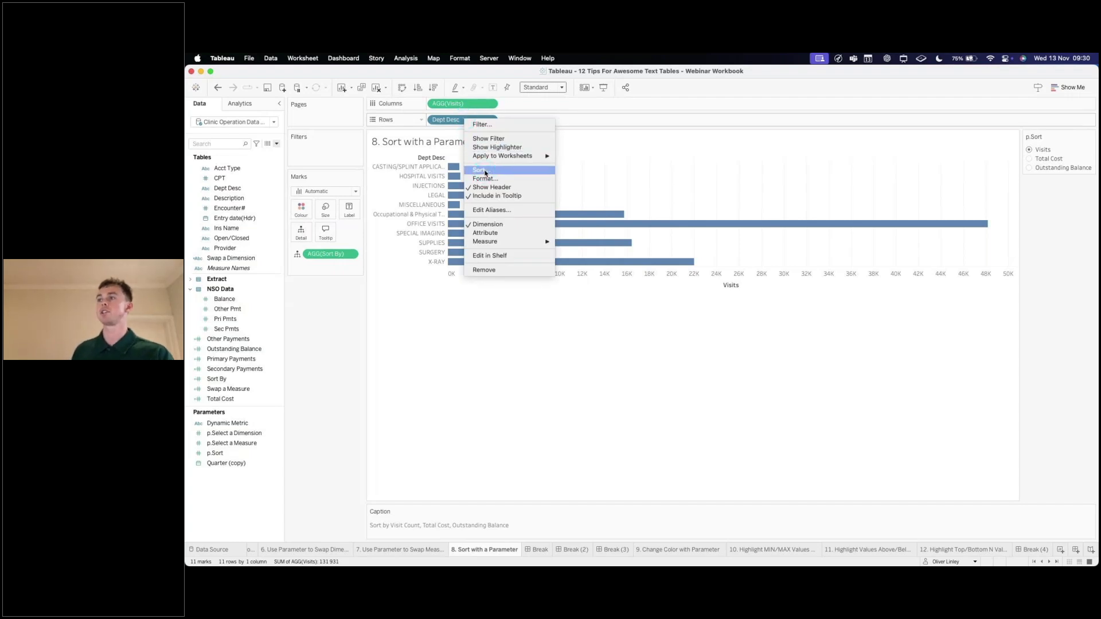
left_click(612, 308)
left_click(623, 332)
left_click(622, 332)
left_click(610, 344)
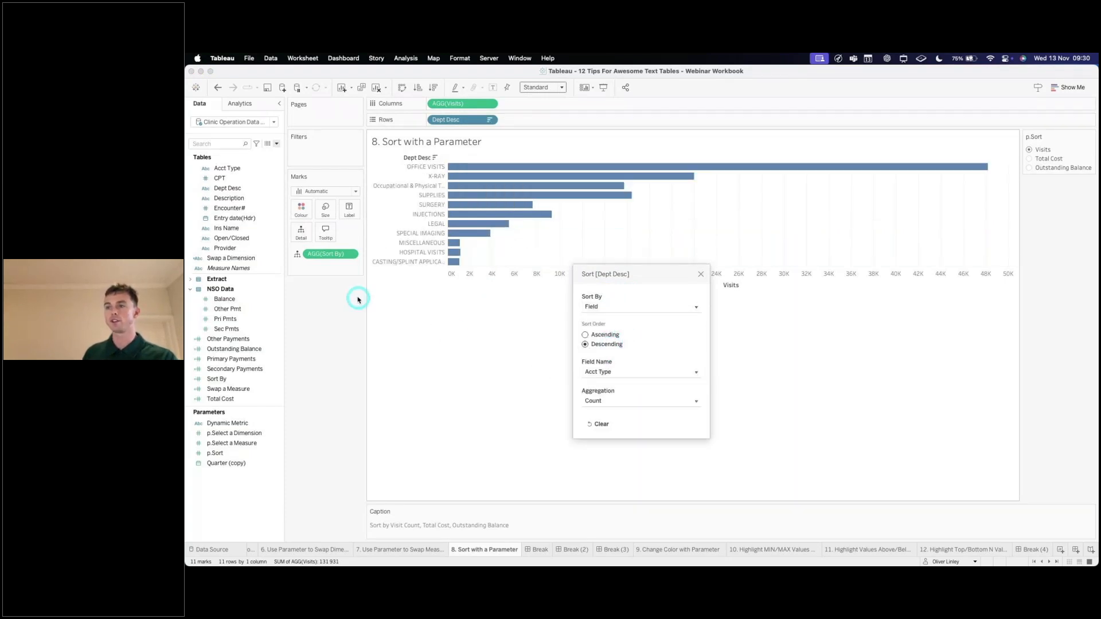
left_click(383, 266)
left_click(650, 370)
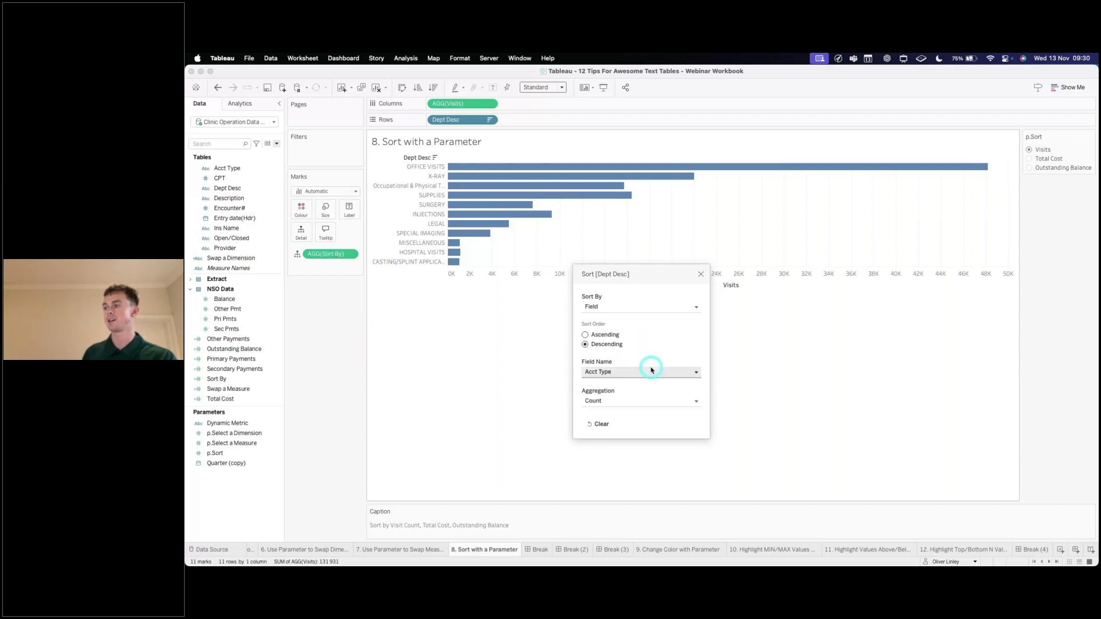
scroll(645, 430, "down", 5)
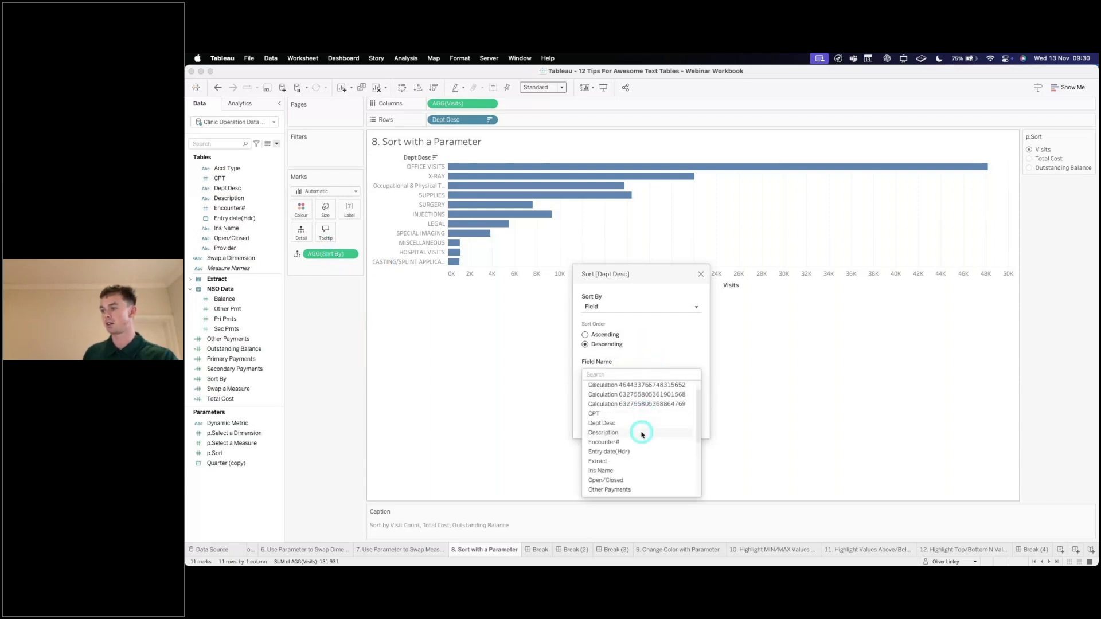
left_click(625, 452)
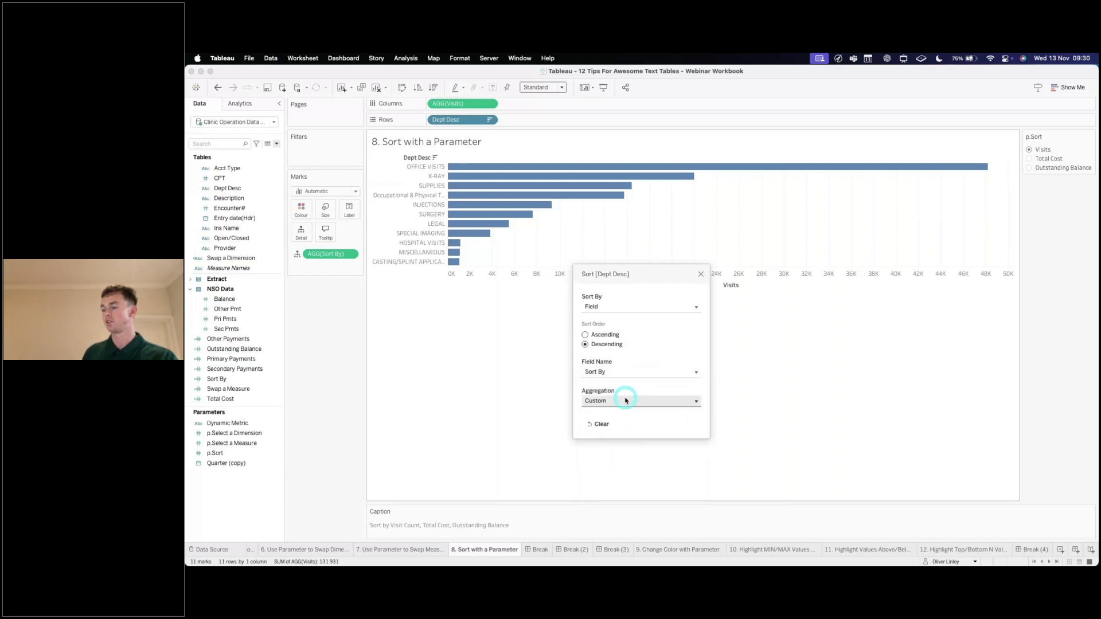
left_click(701, 276)
Switch the p.Sort parameter between Total Cost and Outstanding Balance, ending on Total Cost, to check the department order
left_click(1045, 159)
left_click(1030, 160)
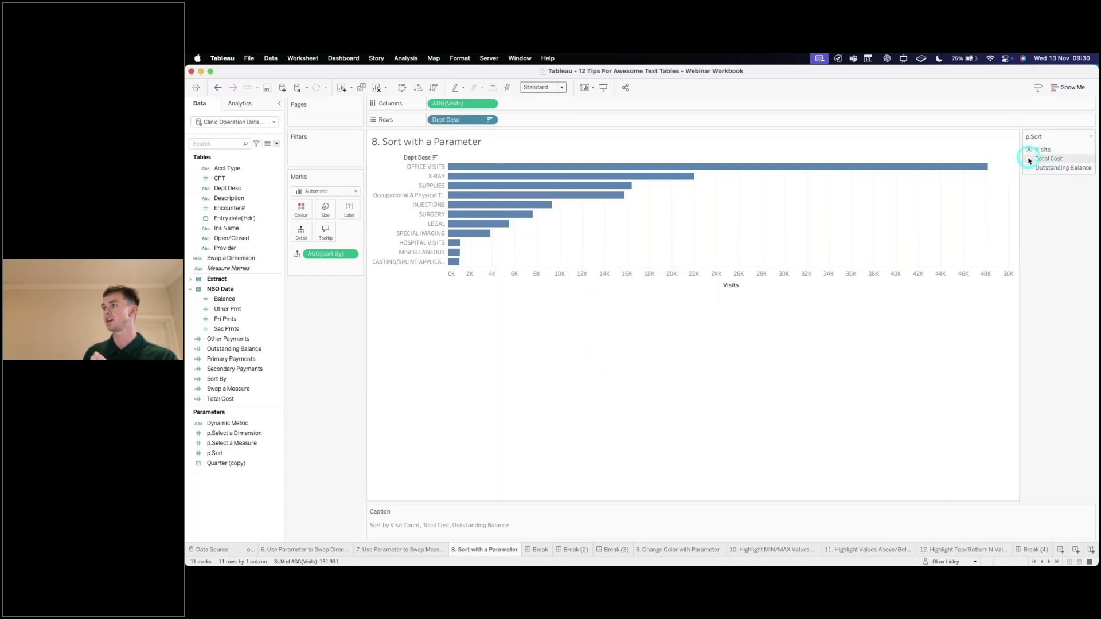
left_click(1031, 168)
left_click(1030, 159)
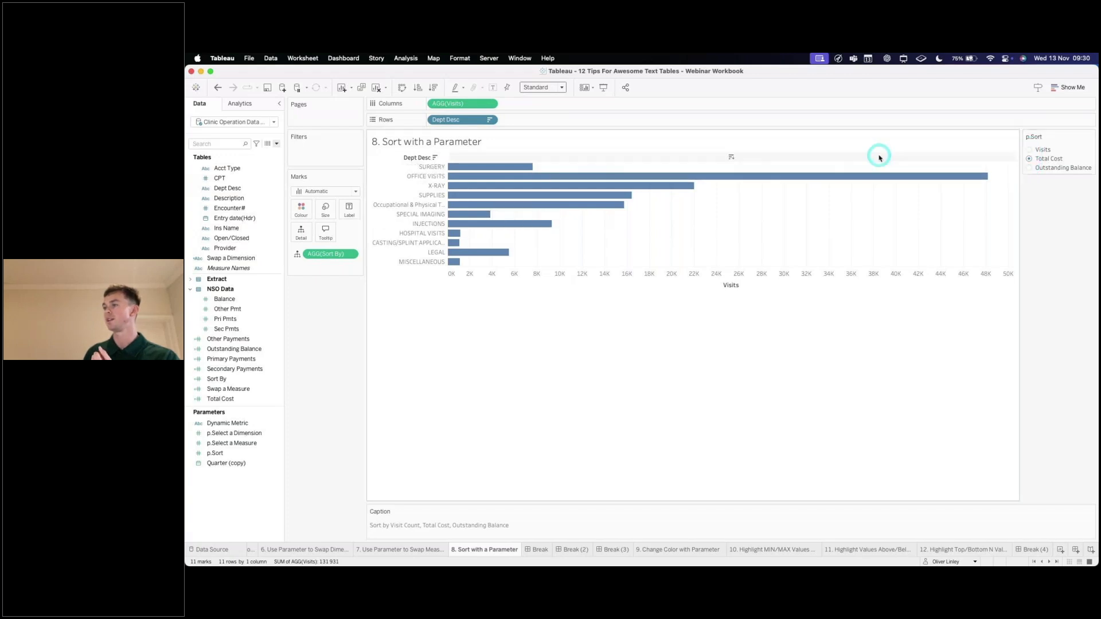
Cycle the chart's quick sort on Visits through its orders until the Dept Desc sort is cleared
left_click(732, 157)
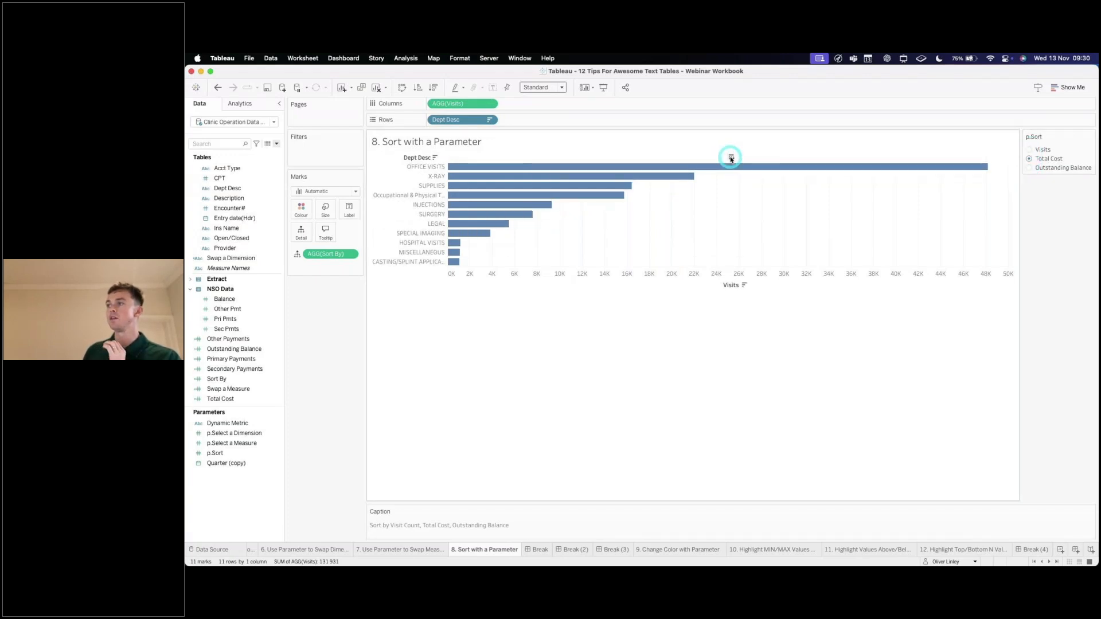
left_click(731, 158)
left_click(729, 157)
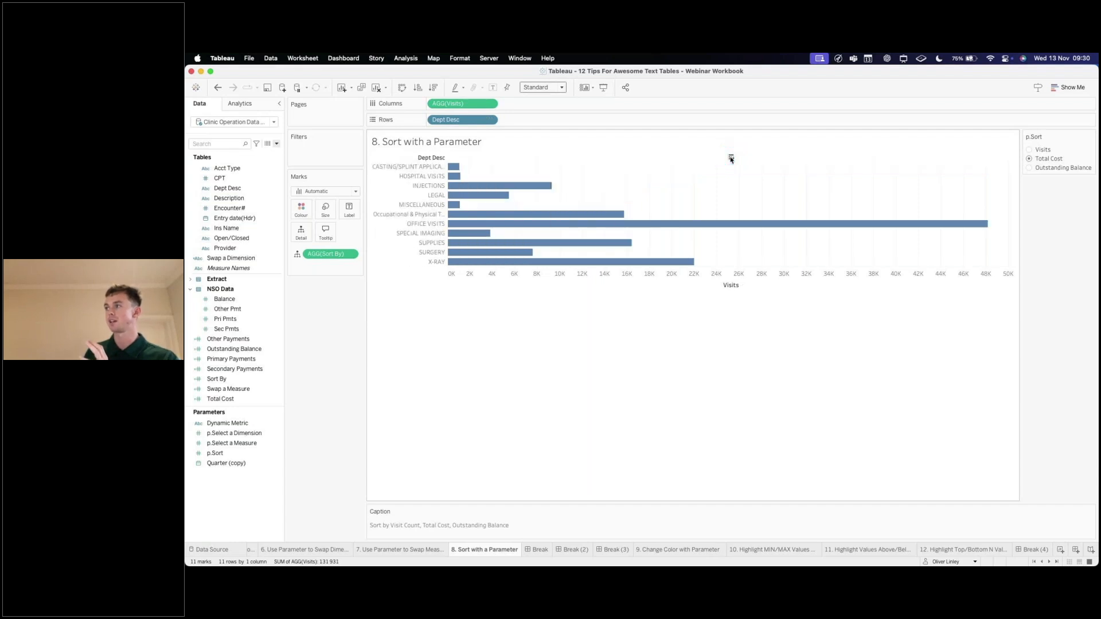
Set p.Sort to Outstanding Balance, Total Cost and back to Visits to check whether the bars reorder
left_click(1030, 168)
left_click(1031, 159)
left_click(1030, 150)
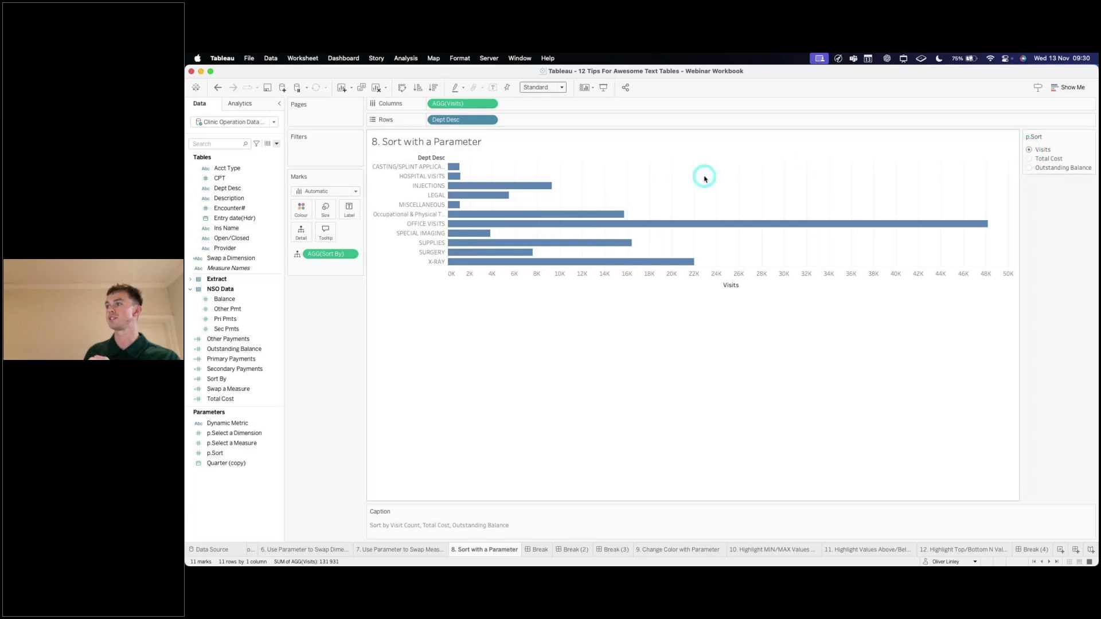
Sort the department bars by Visits in descending order and remove Sort By from the Marks card
left_click(732, 159)
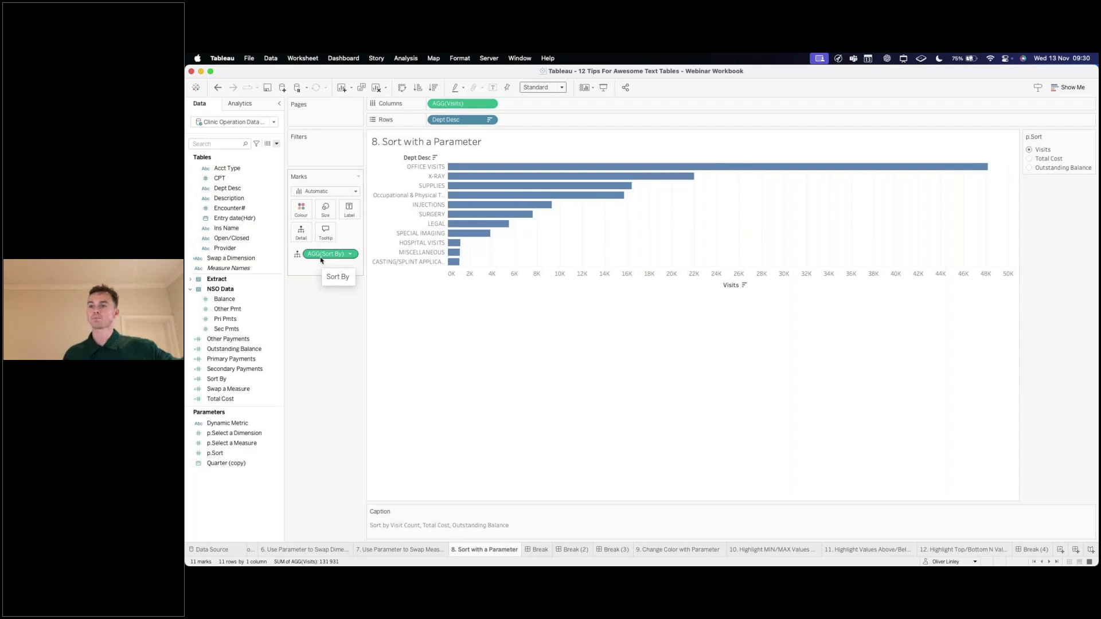
left_click_drag(321, 260, 325, 355)
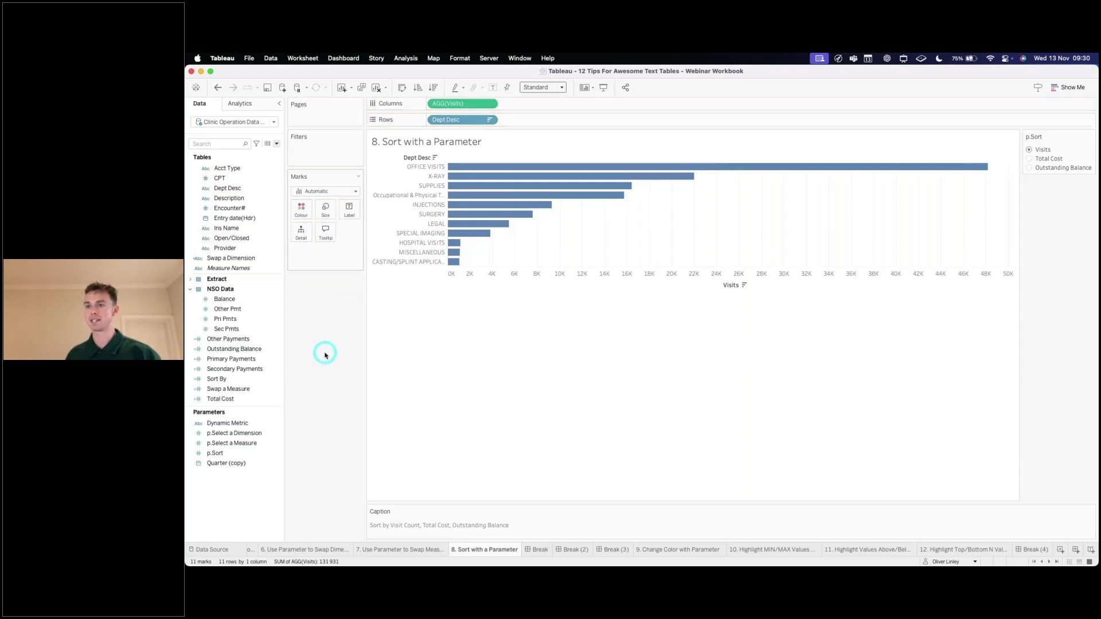
Edit the Sort By calculation so COUNTD([Encounter#]) in the WHEN 1 branch is wrapped in a RANK function
left_click(247, 379)
right_click(247, 379)
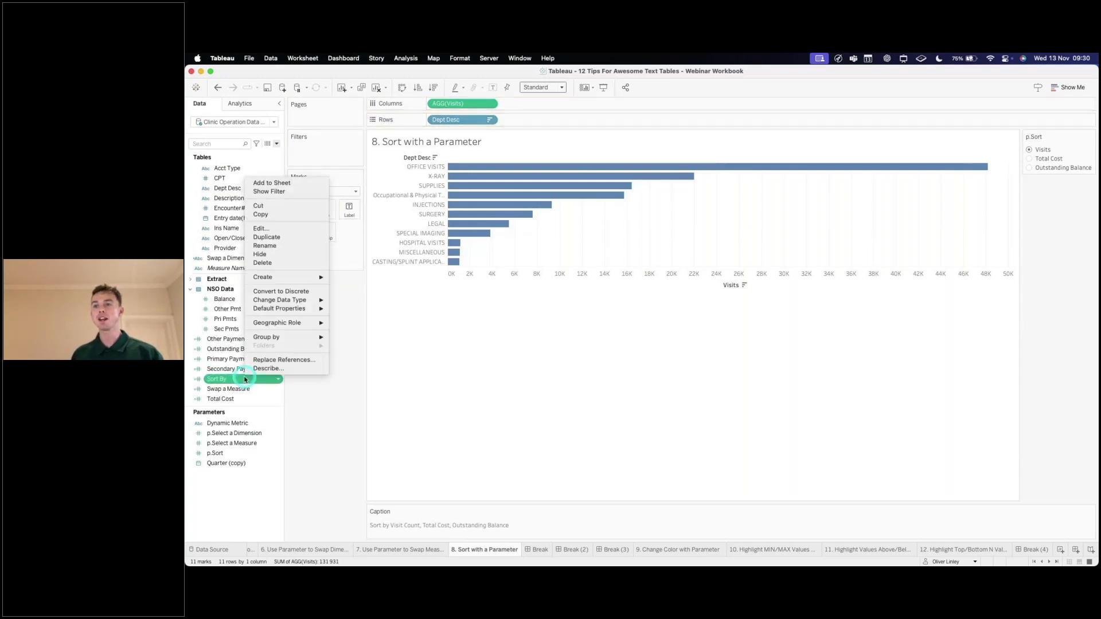
left_click(261, 229)
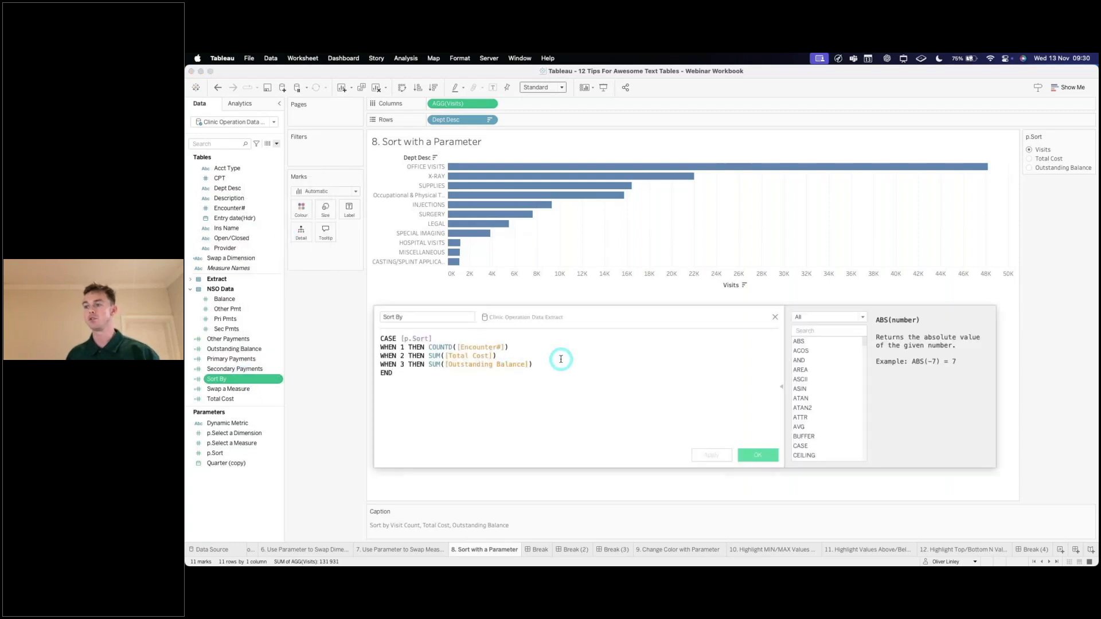
left_click(425, 348)
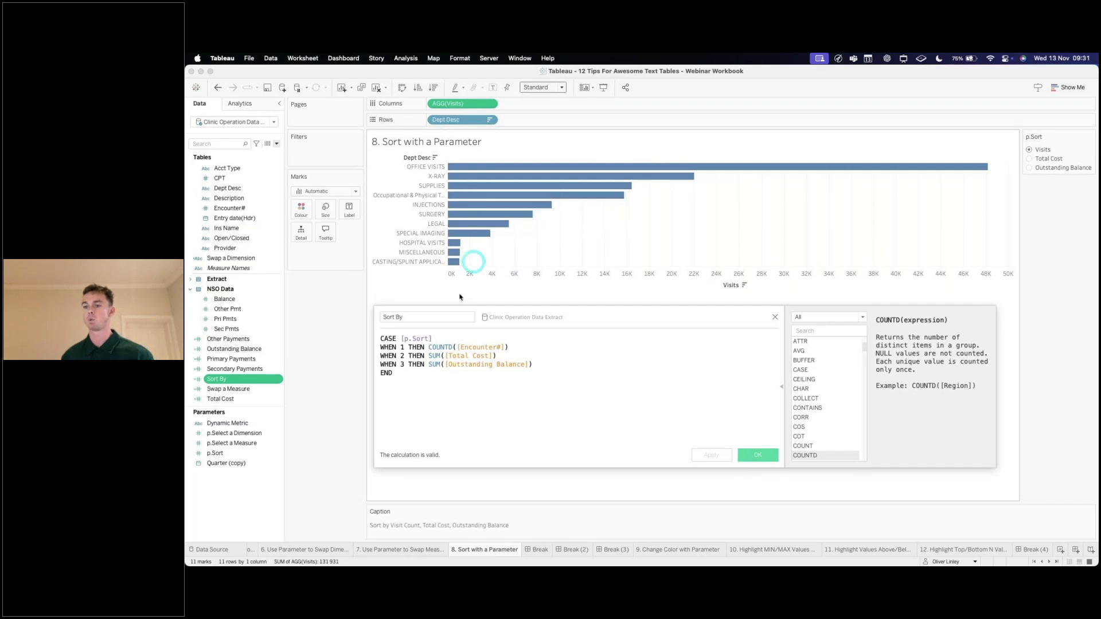
left_click(480, 335)
left_click(640, 393)
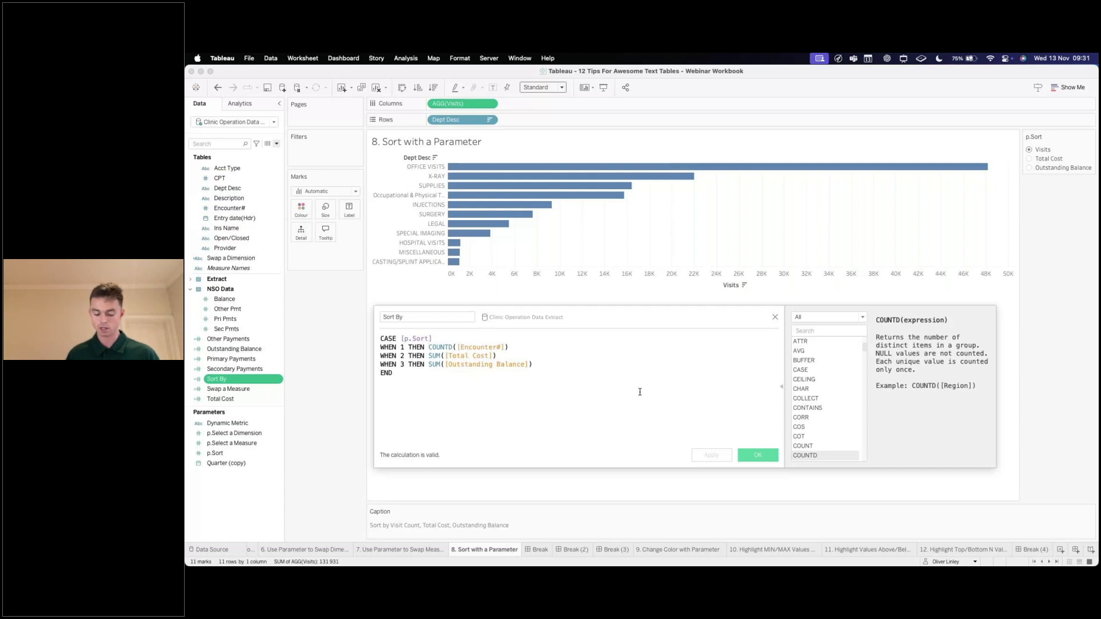
type("RAK")
key("BackSpace")
type("NK(")
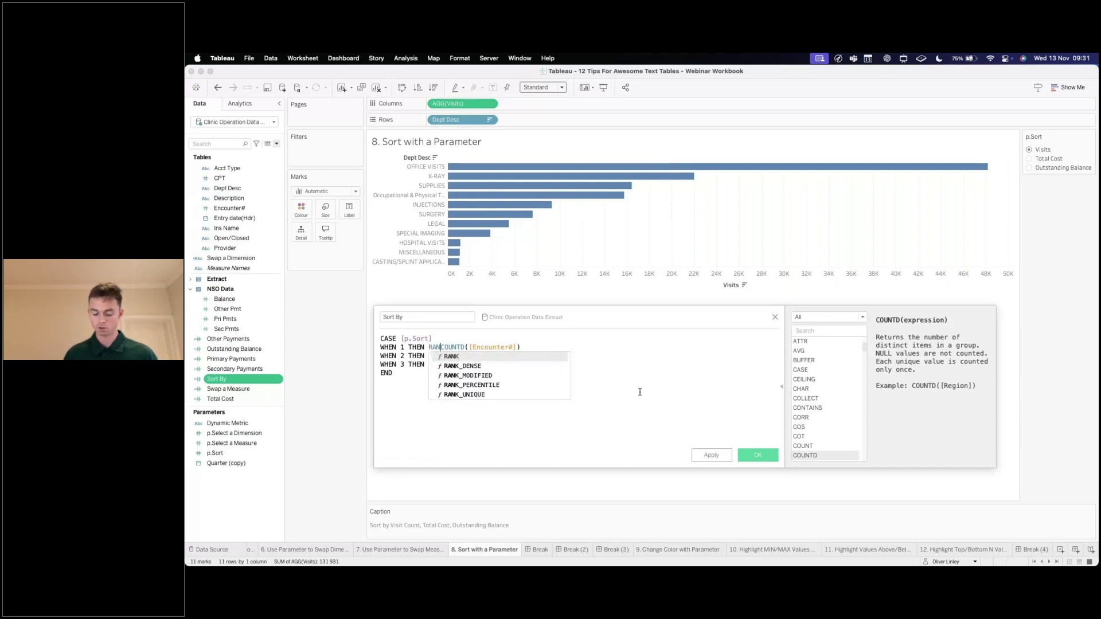
key("super+Right")
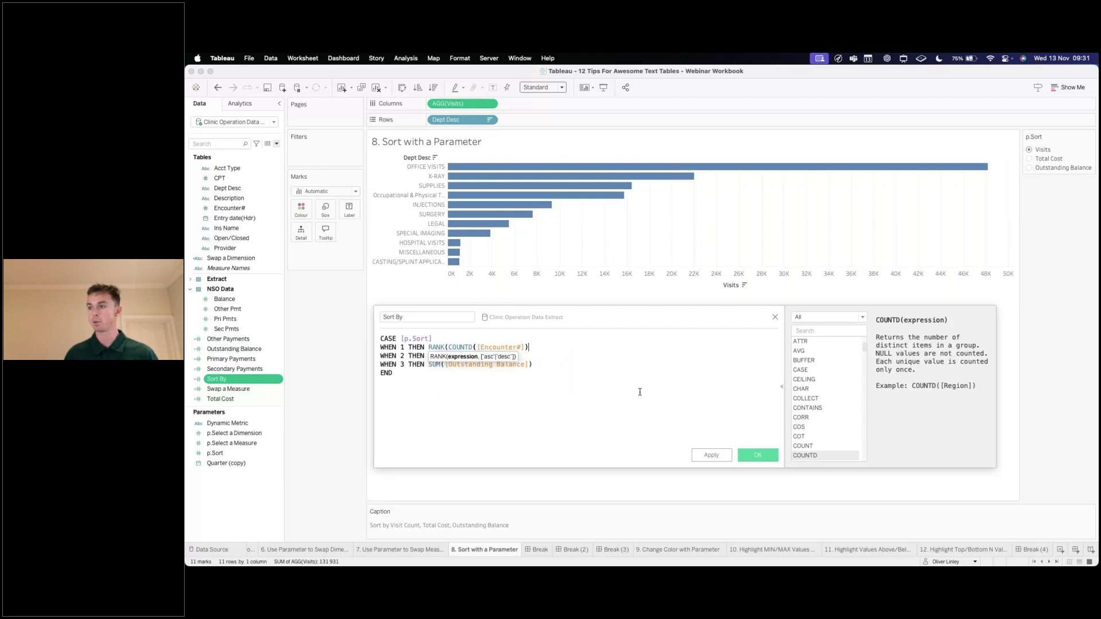
left_click(594, 387)
Wrap SUM([Total Cost]) in the WHEN 2 branch in a RANK function
left_click(429, 355)
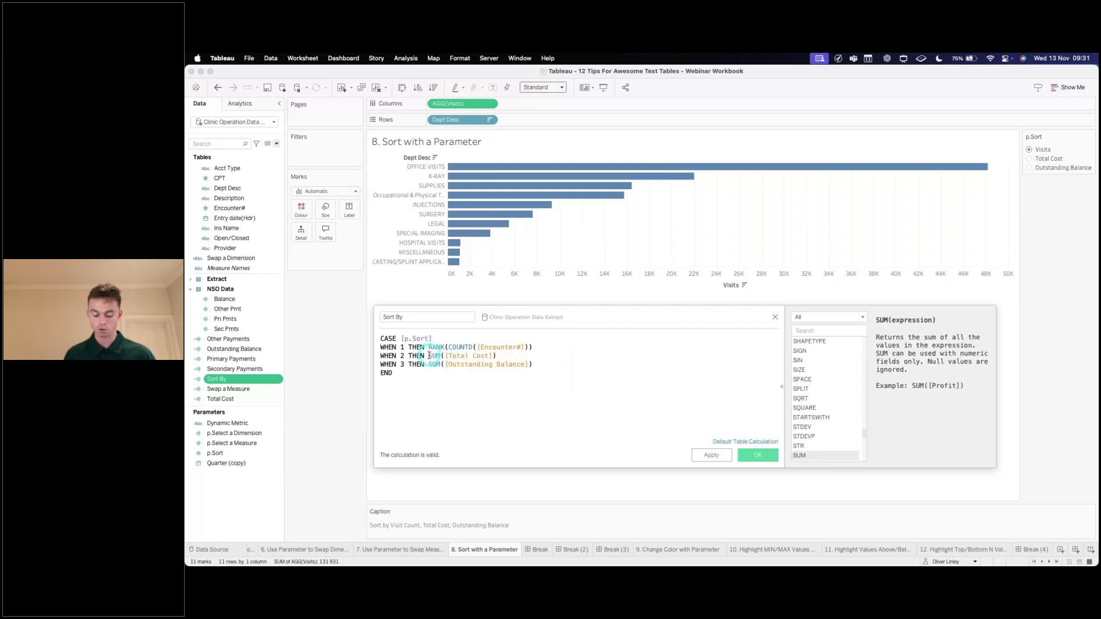
type("RANK")
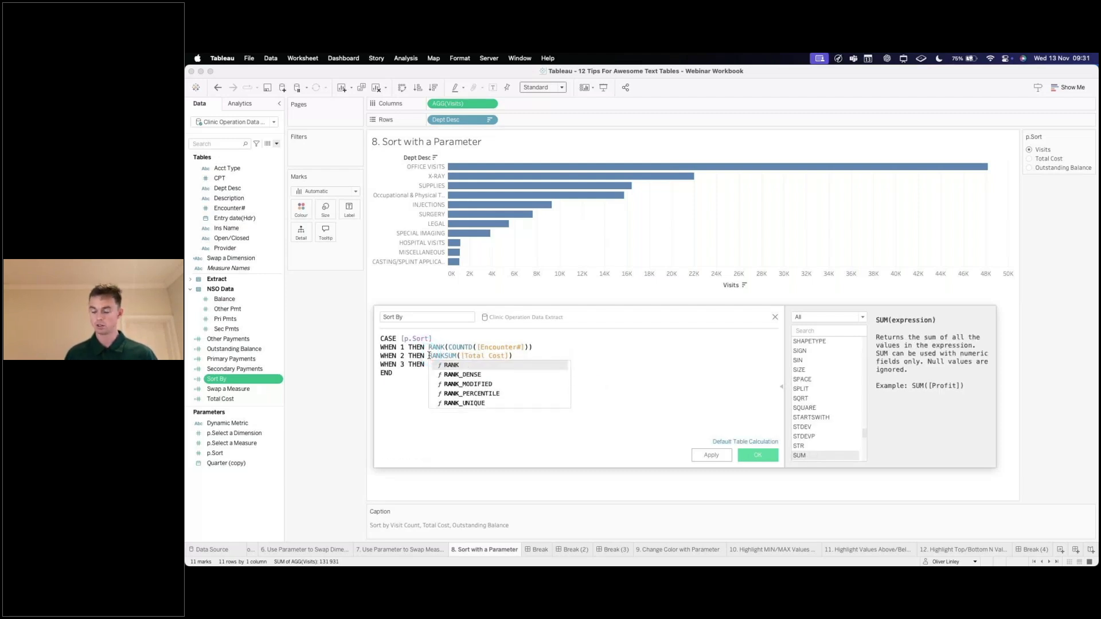
type("(")
key("super+Right")
type(")")
Wrap SUM([Outstanding Balance]) in the WHEN 3 branch in a RANK function and save the calculation
key("Down")
key("alt+Left")
key("alt+Left")
key("alt+Left")
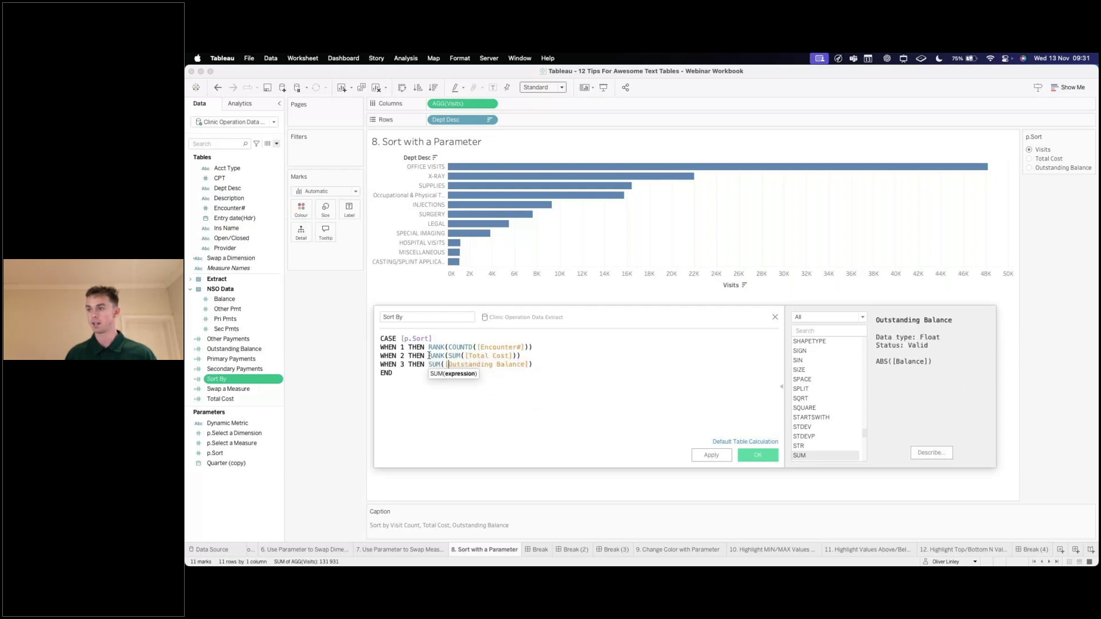
type("RAN")
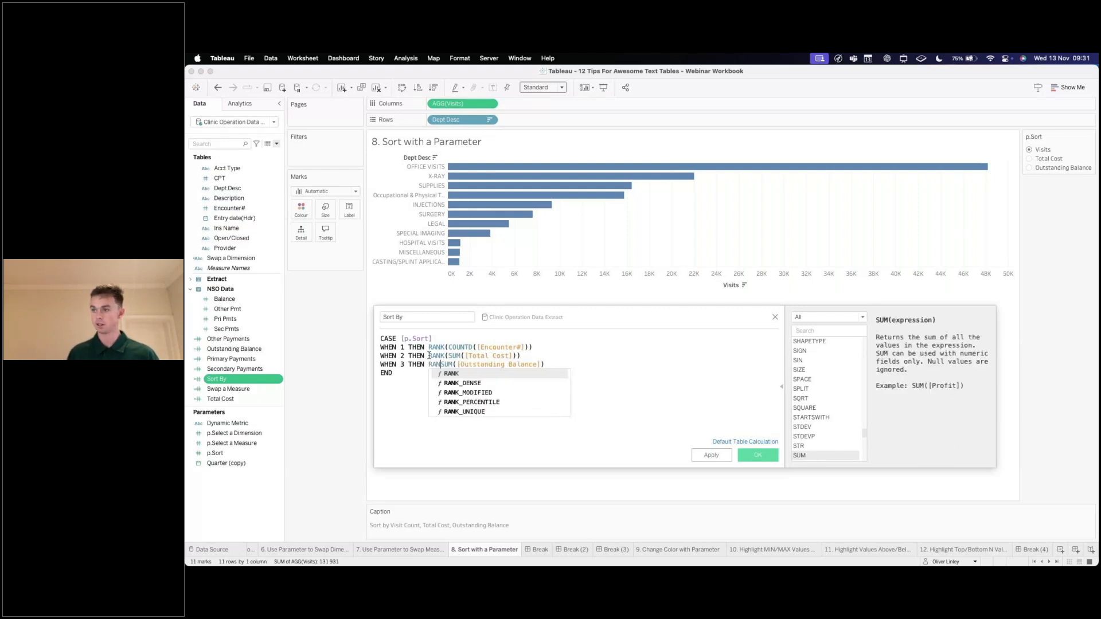
type("K(")
key("super+Right")
type(")")
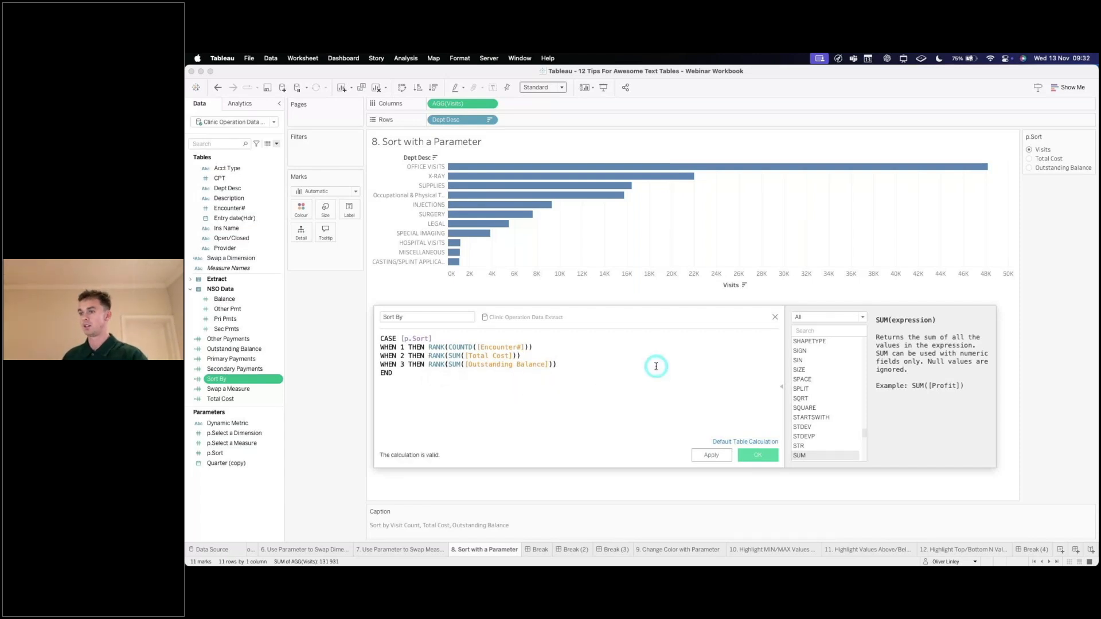
left_click(767, 455)
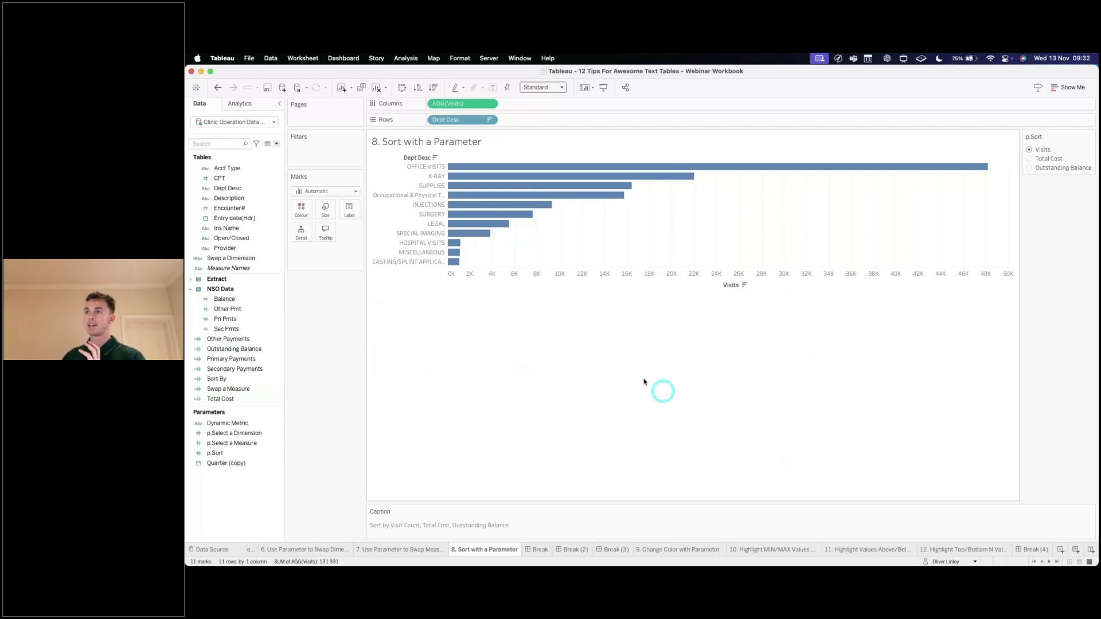
mouse_move(473, 184)
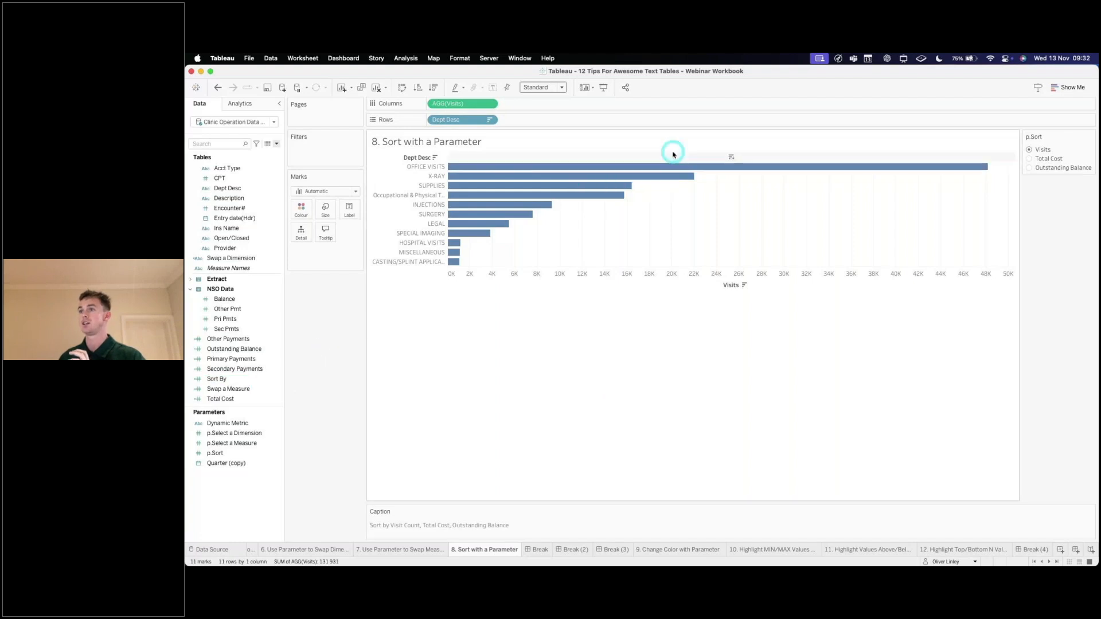
right_click(461, 120)
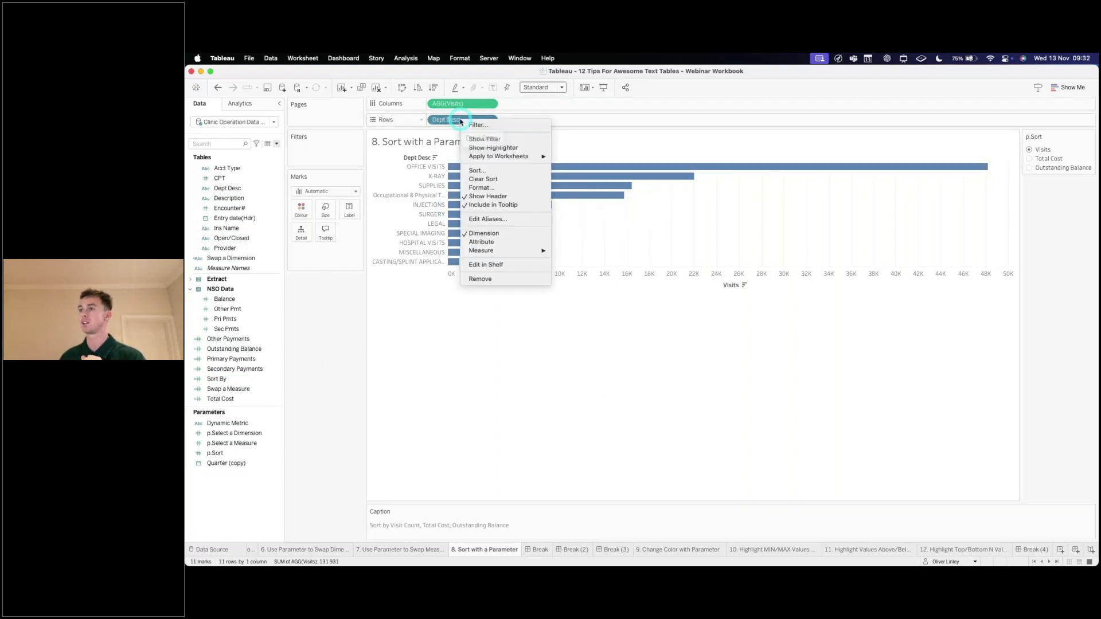
left_click(426, 320)
Add Sort By to Rows after Dept Desc and convert it to discrete
left_click(223, 393)
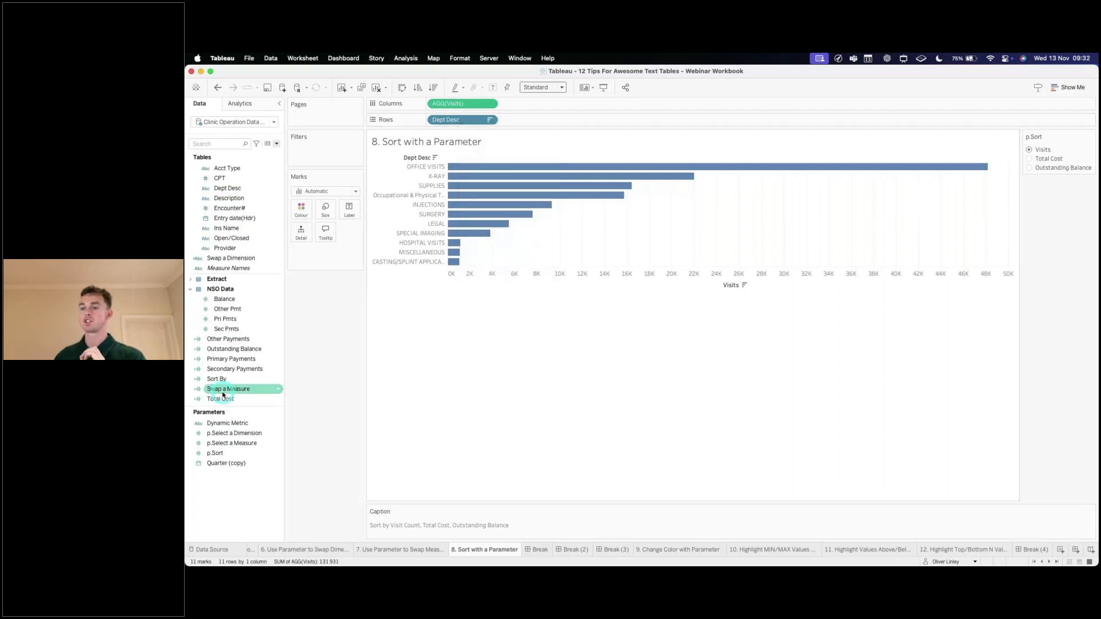
left_click_drag(217, 380, 536, 119)
right_click(536, 119)
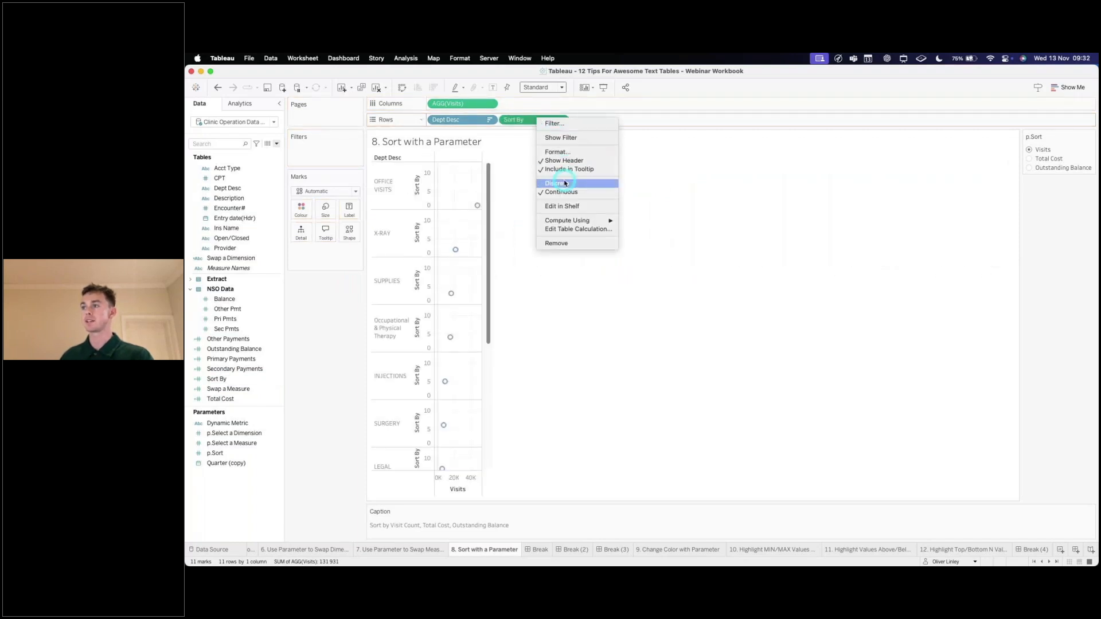
left_click(565, 185)
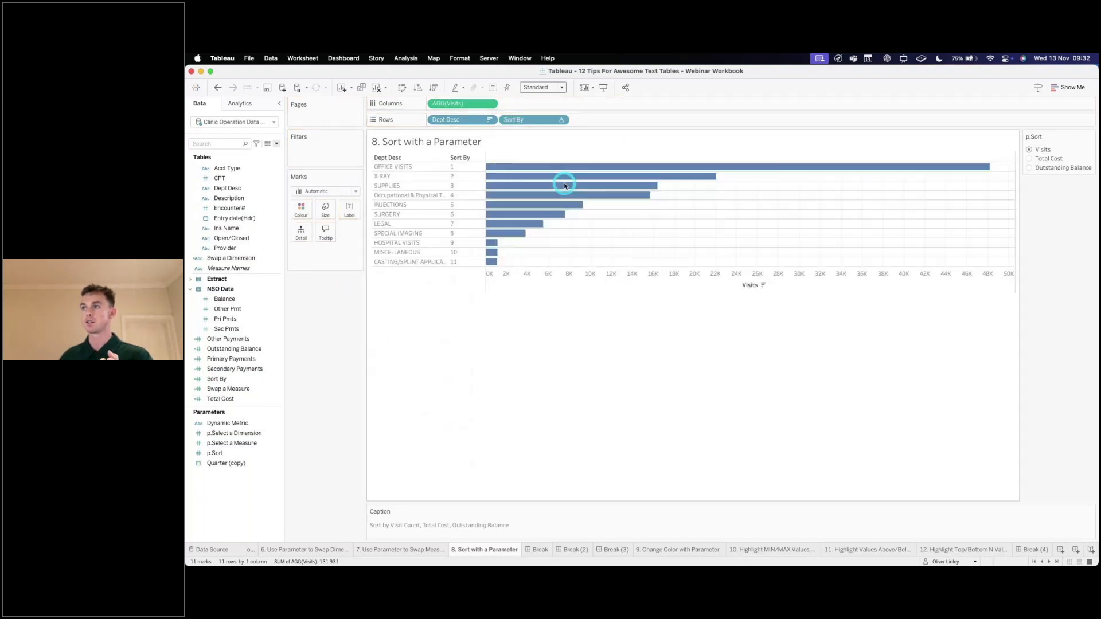
right_click(528, 119)
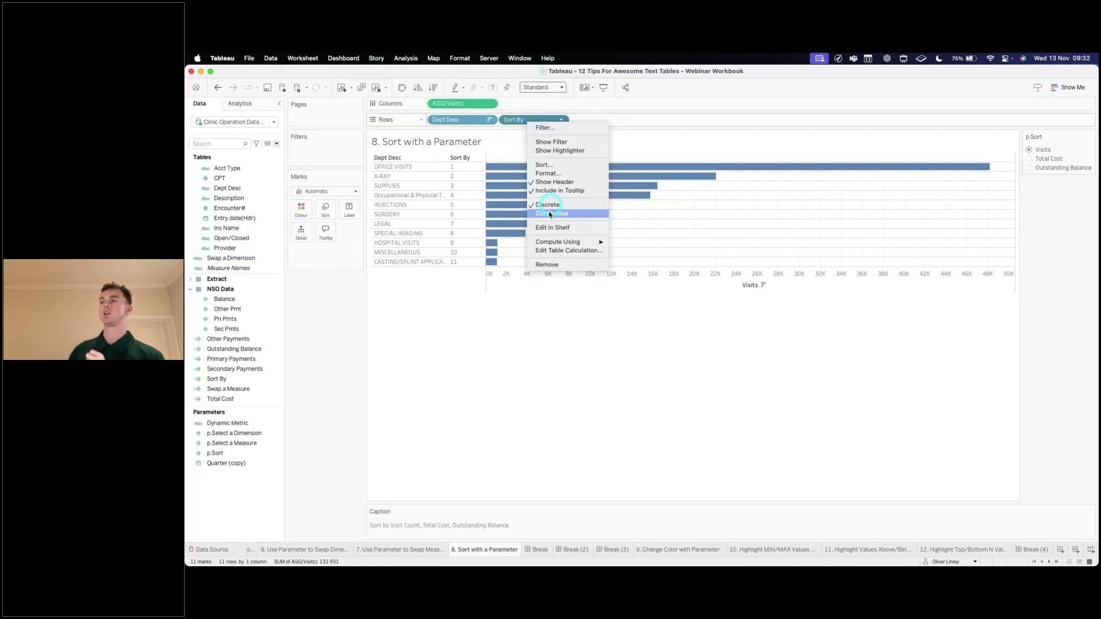
left_click(549, 214)
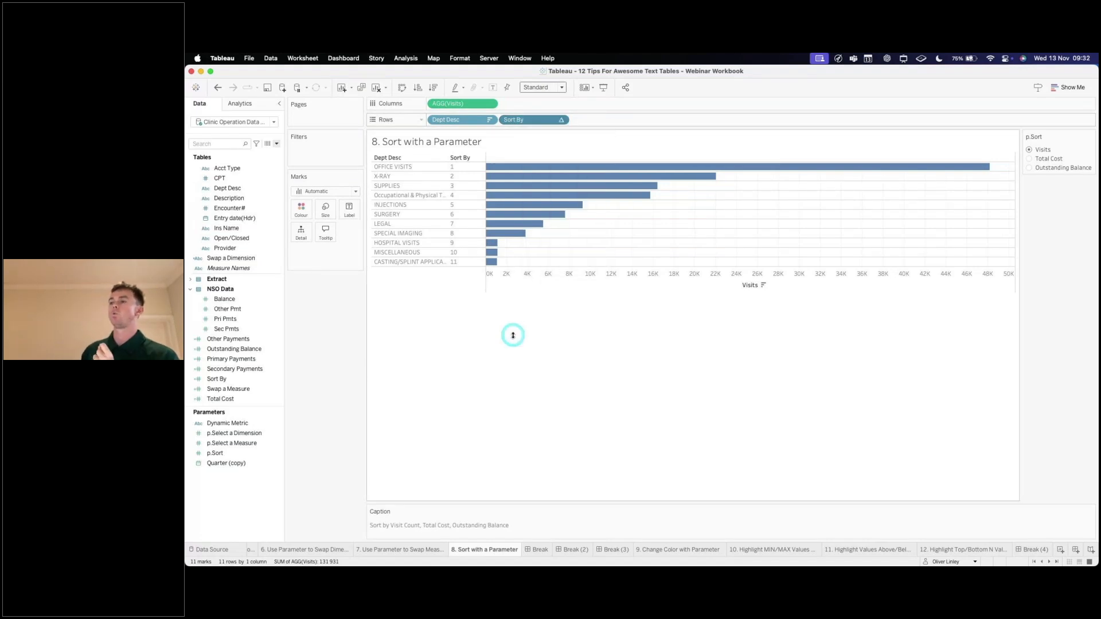
left_click(459, 166)
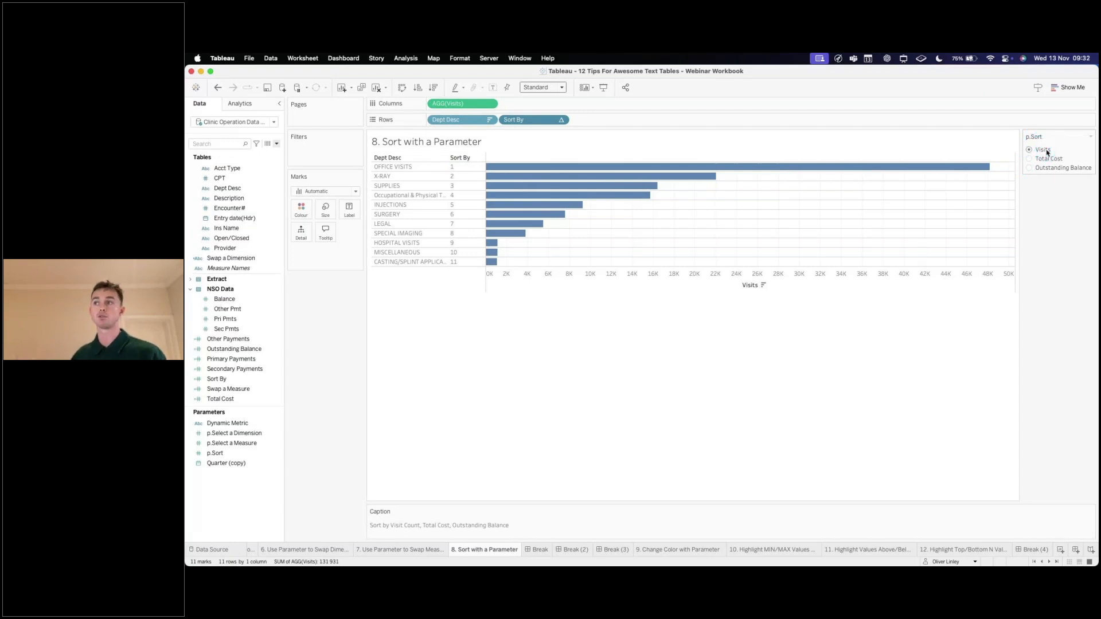
left_click(831, 209)
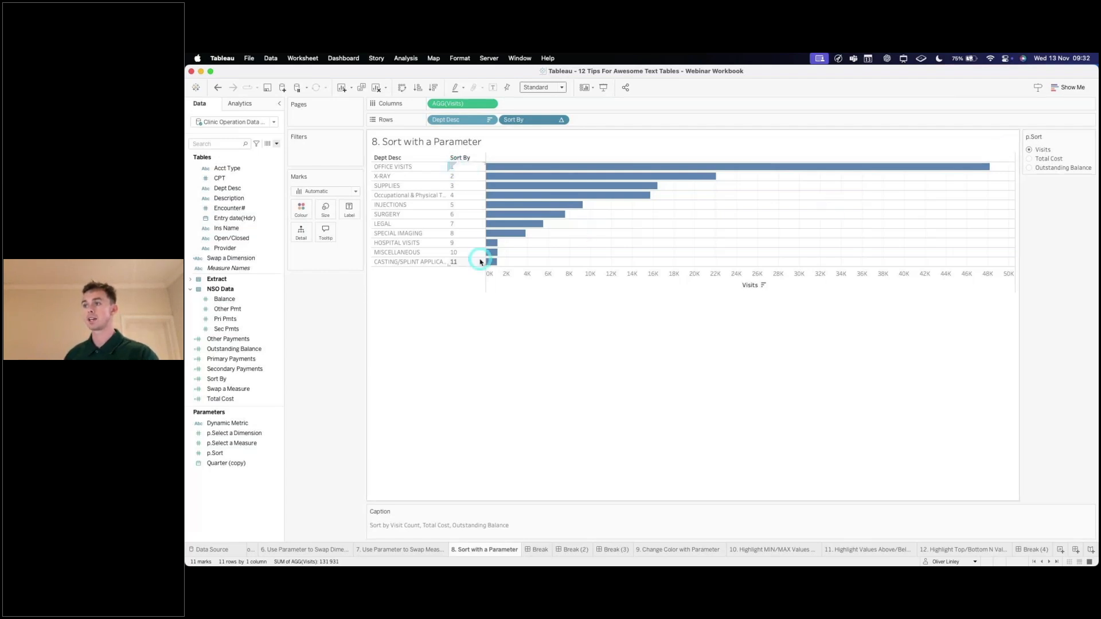
Switch the p.Sort parameter to Total Cost, Outstanding Balance and back to Visits, examining the Sort By ranks each time
mouse_move(516, 171)
left_click(1060, 160)
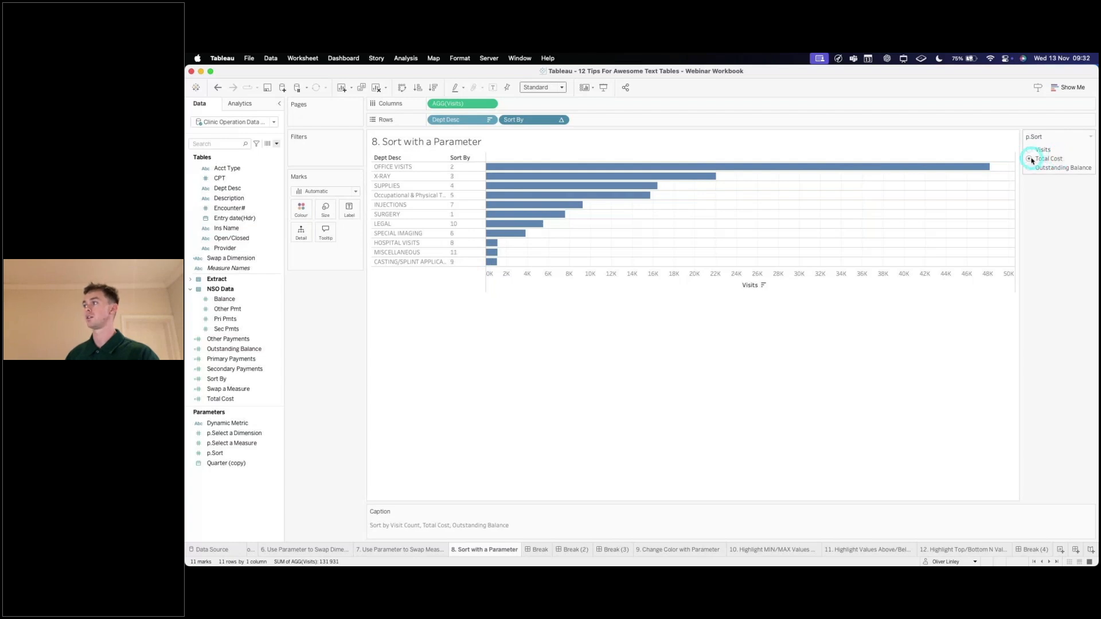
left_click(464, 168)
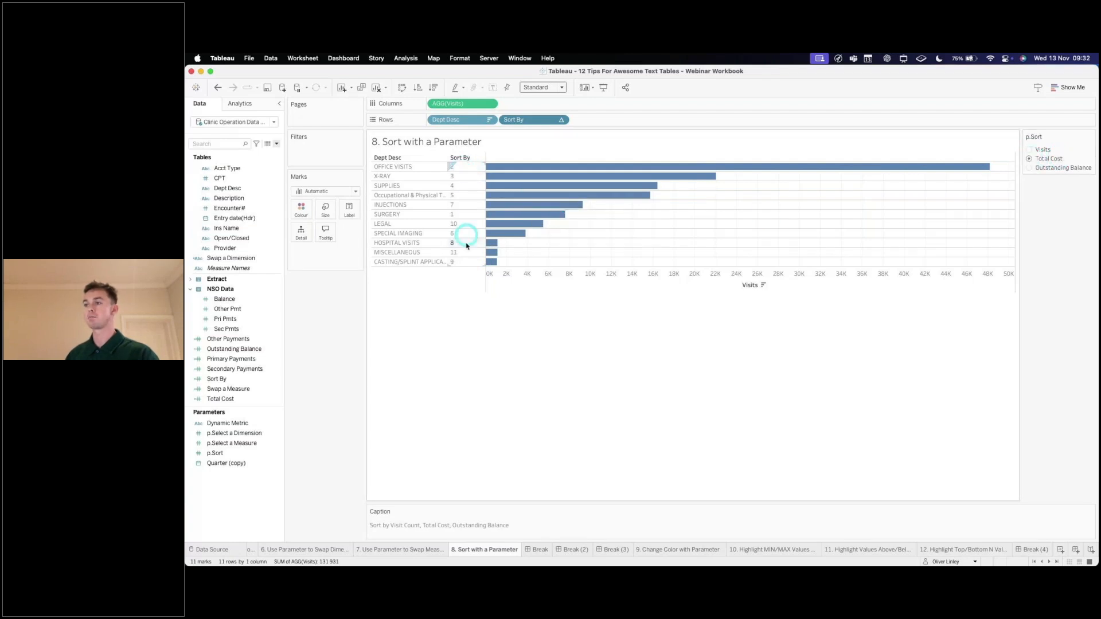
left_click(1031, 168)
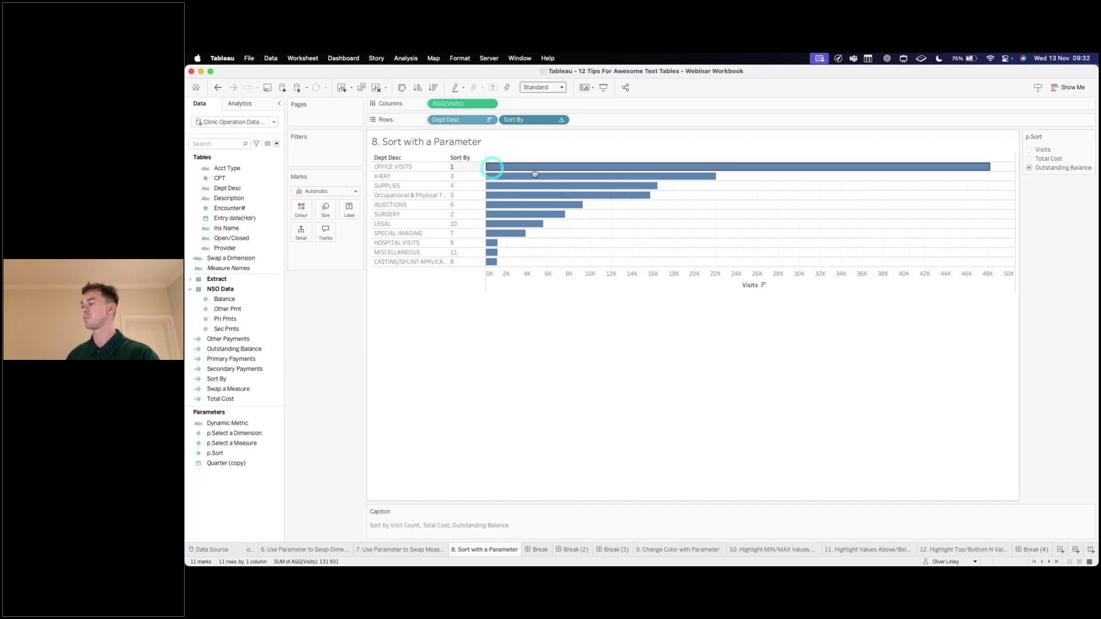
left_click(1031, 150)
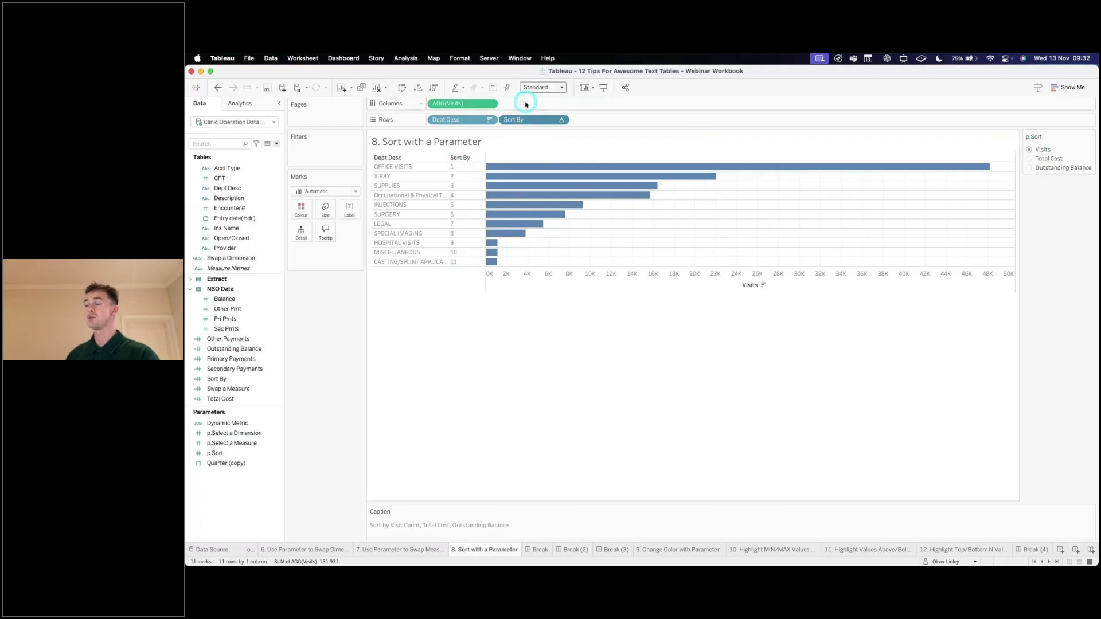
Place Sort By ahead of Dept Desc in the rows and test the p.Sort options, ending on Outstanding Balance
left_click_drag(534, 120, 437, 120)
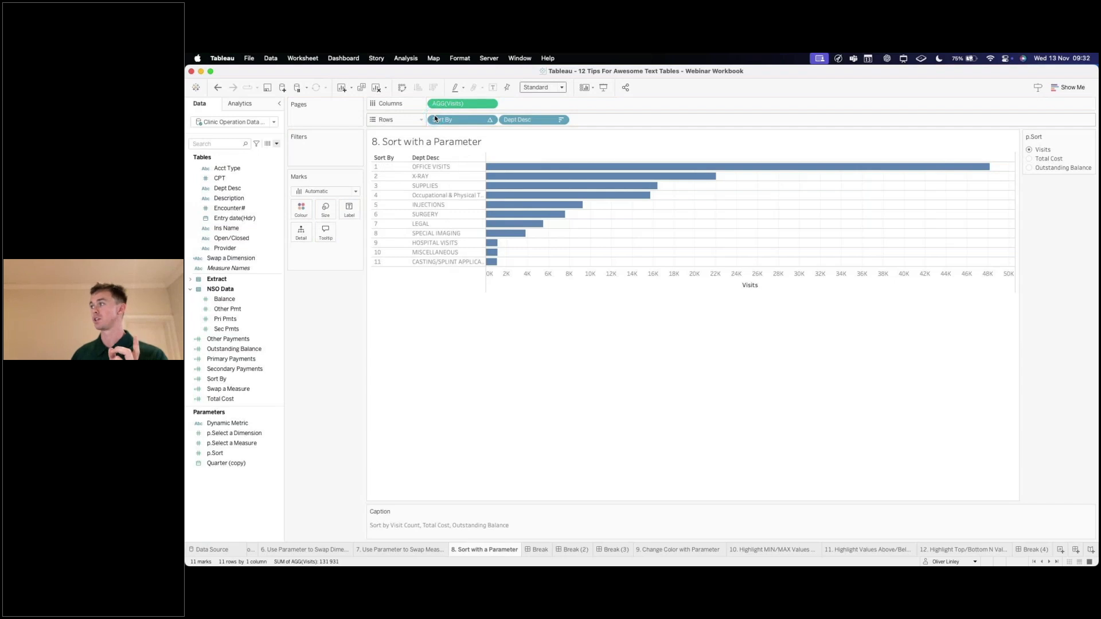
left_click(1030, 159)
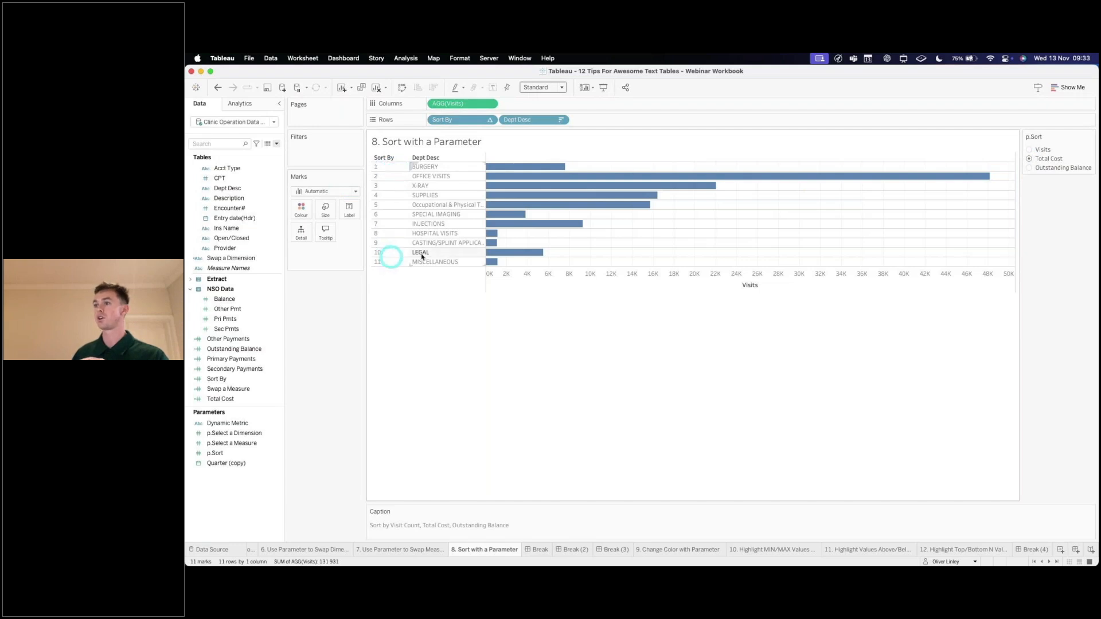
mouse_move(980, 181)
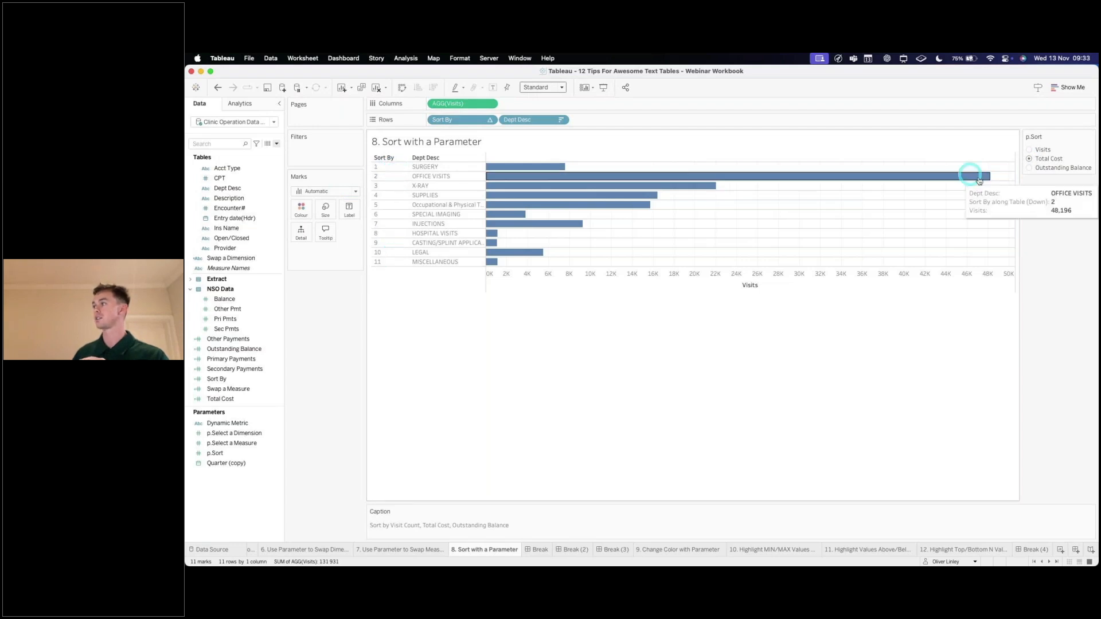
left_click(1029, 168)
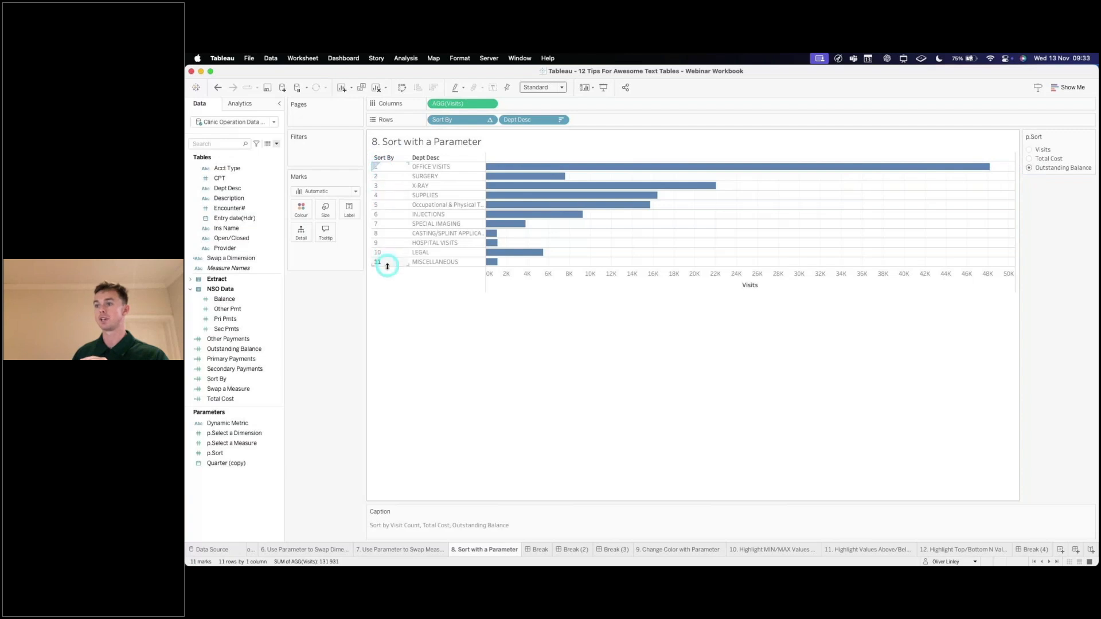
left_click(1029, 158)
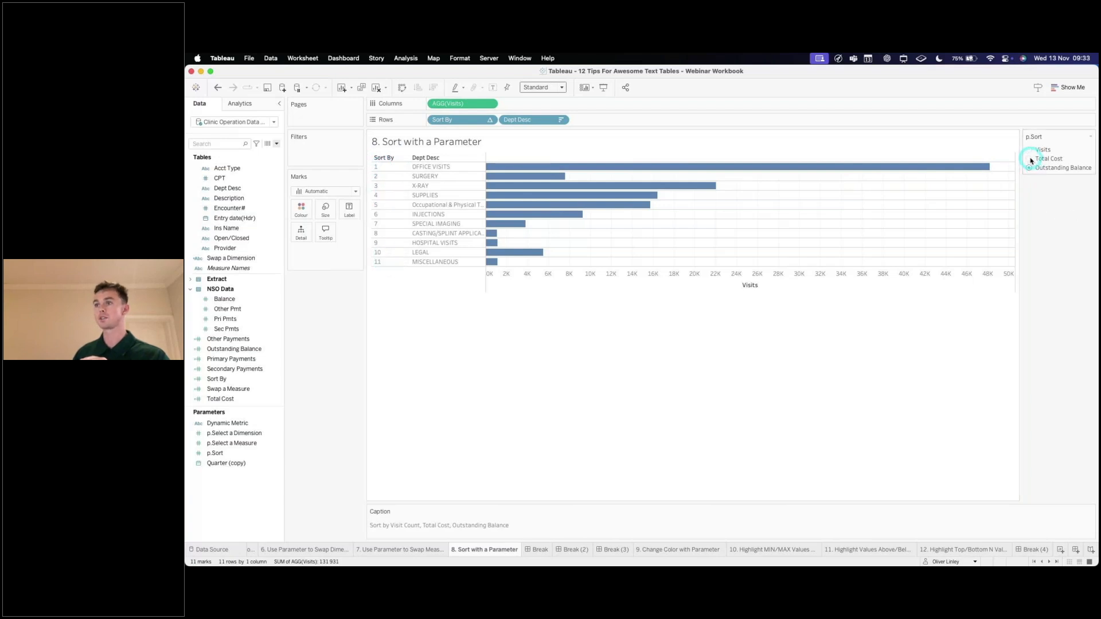
left_click(1030, 150)
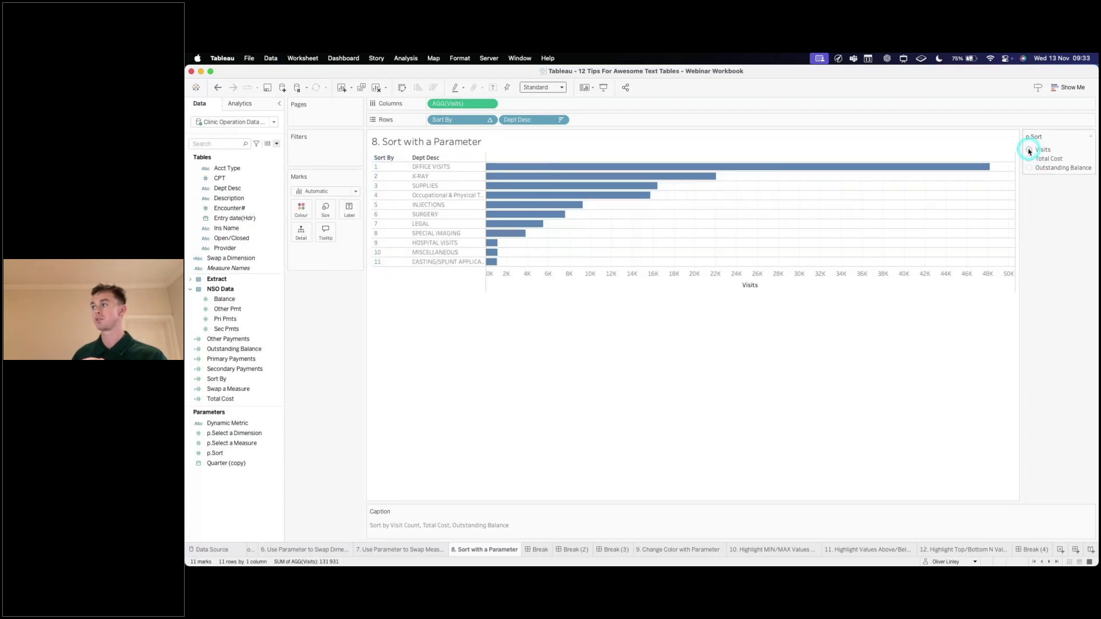
left_click(1029, 168)
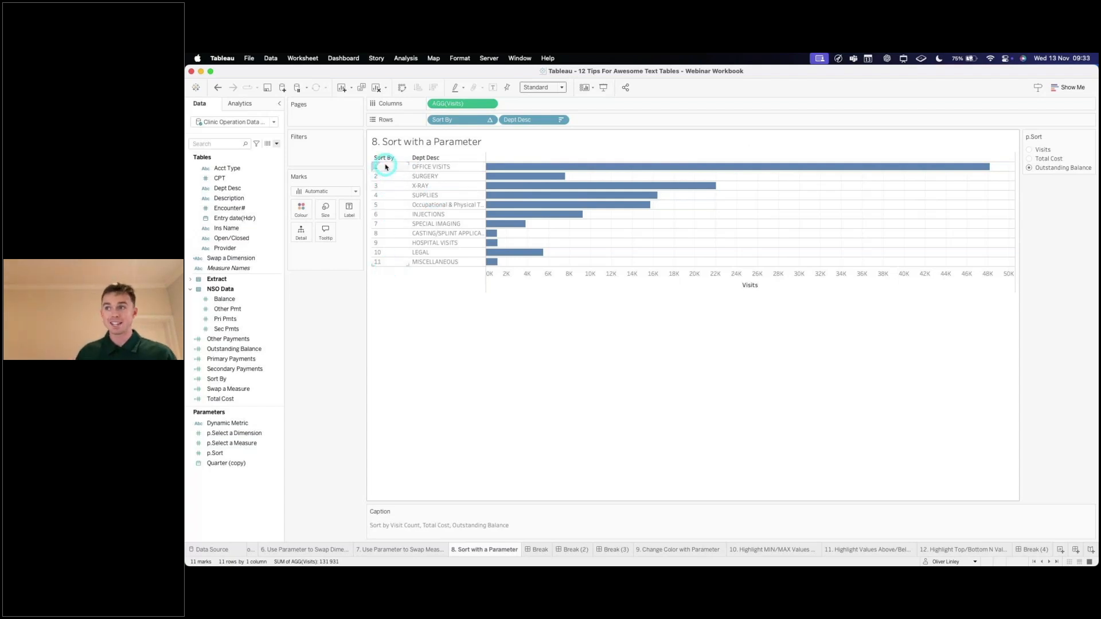
Hide the Sort By header in the bar chart and undo that change
left_click(508, 120)
left_click(466, 121)
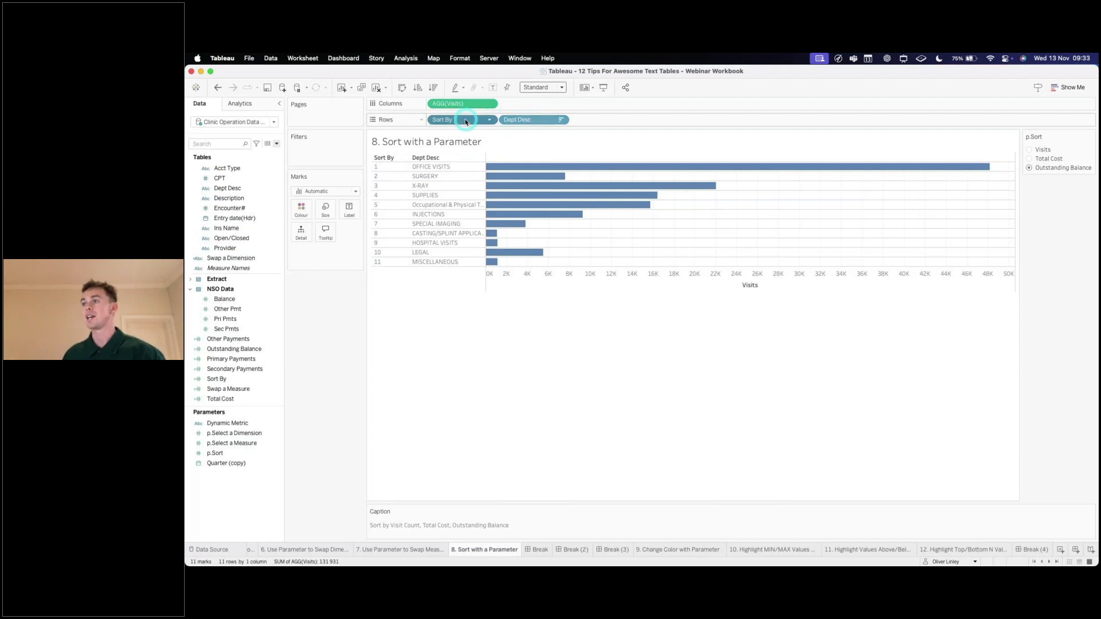
right_click(466, 121)
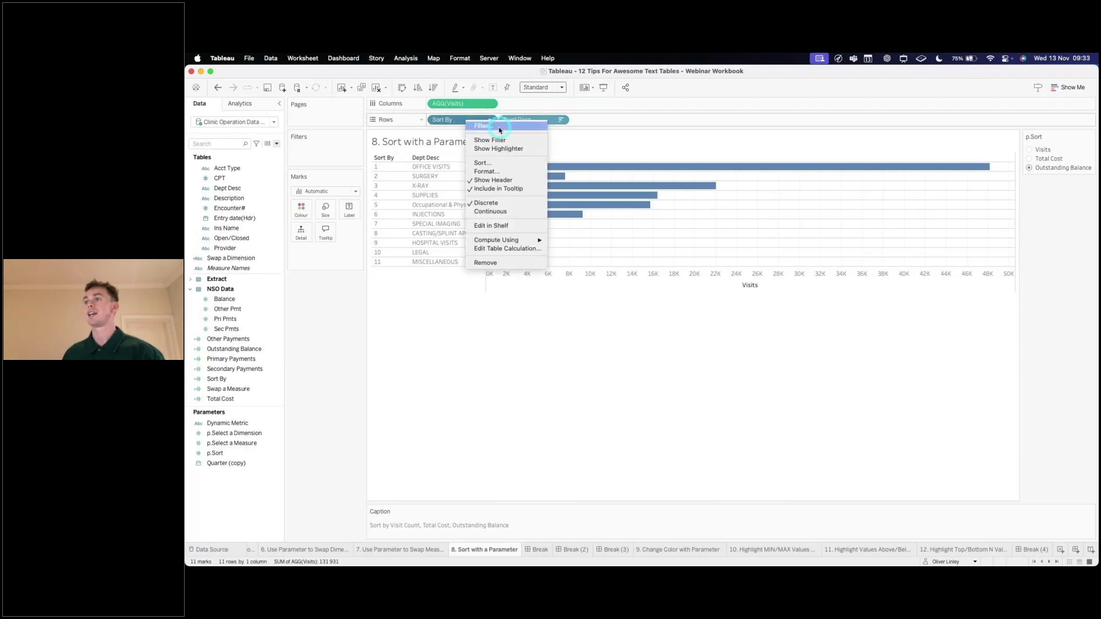
left_click(507, 181)
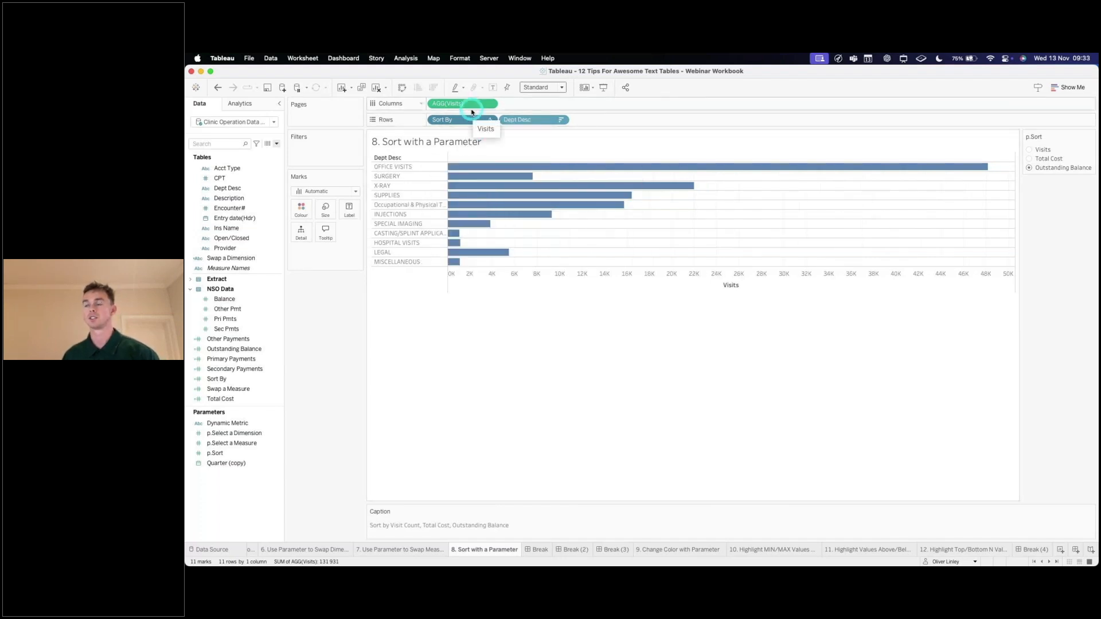
key("super+z")
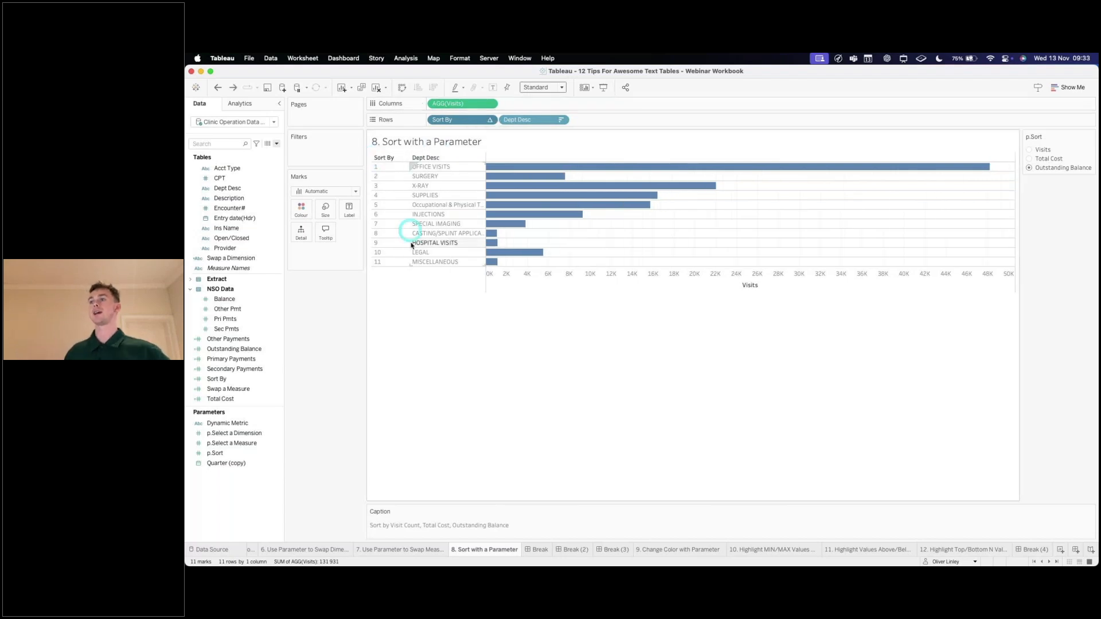
Turn the bar chart into a text table by using Visits as the text mark, and test p.Sort, ending on Visits
left_click_drag(465, 100, 354, 212)
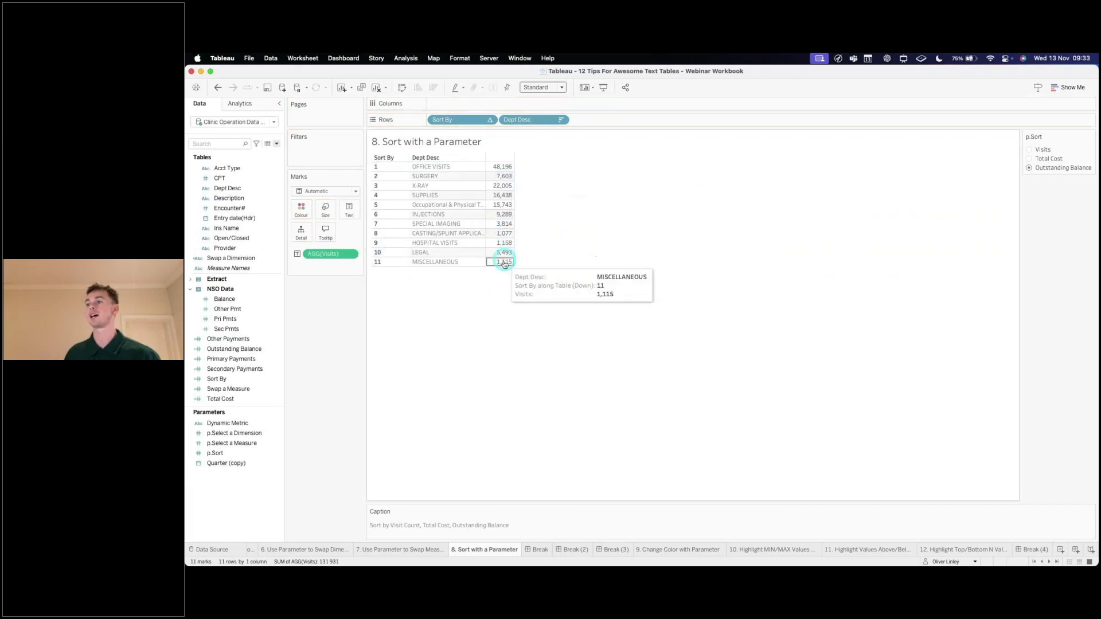
left_click(1030, 158)
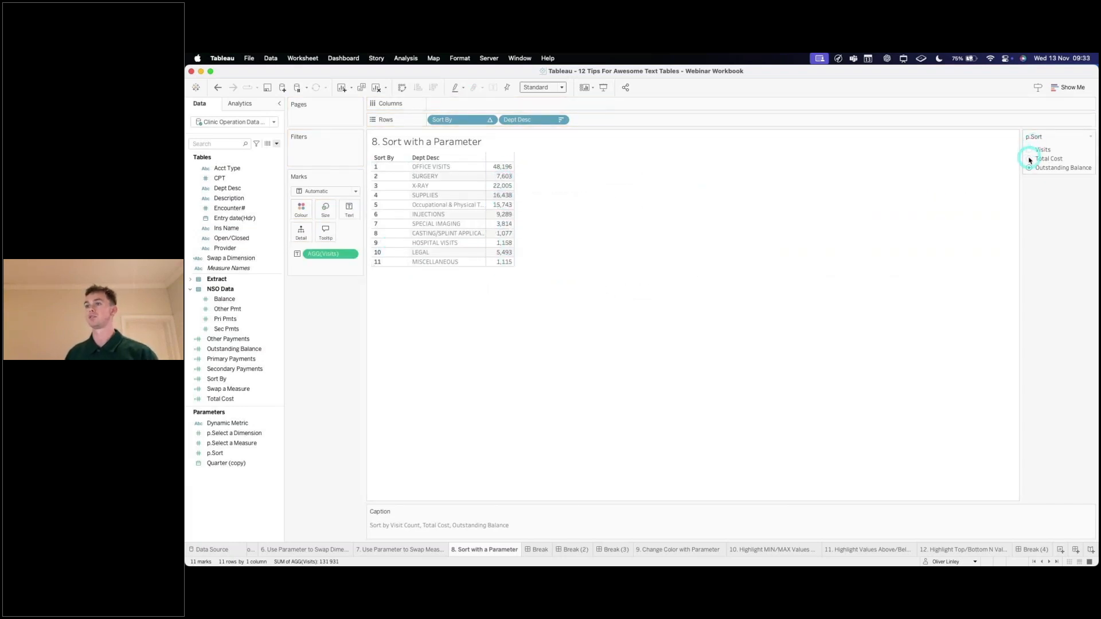
left_click(1030, 150)
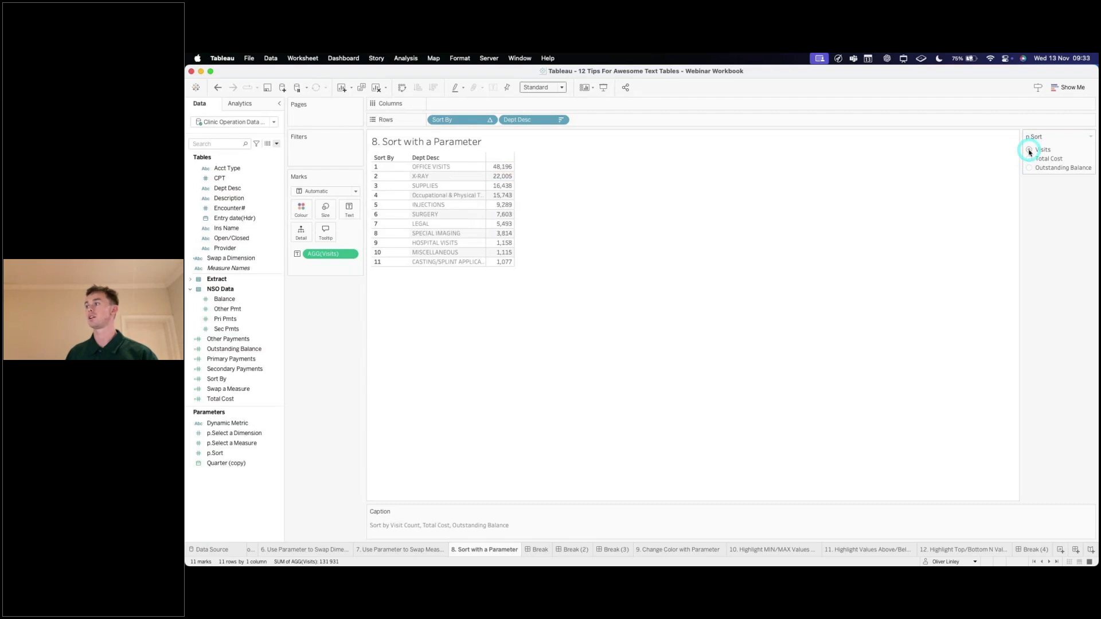
left_click(1030, 167)
left_click(1030, 150)
Hide the Sort By header in the text table and cycle p.Sort through Total Cost and Outstanding Balance back to Visits
right_click(463, 124)
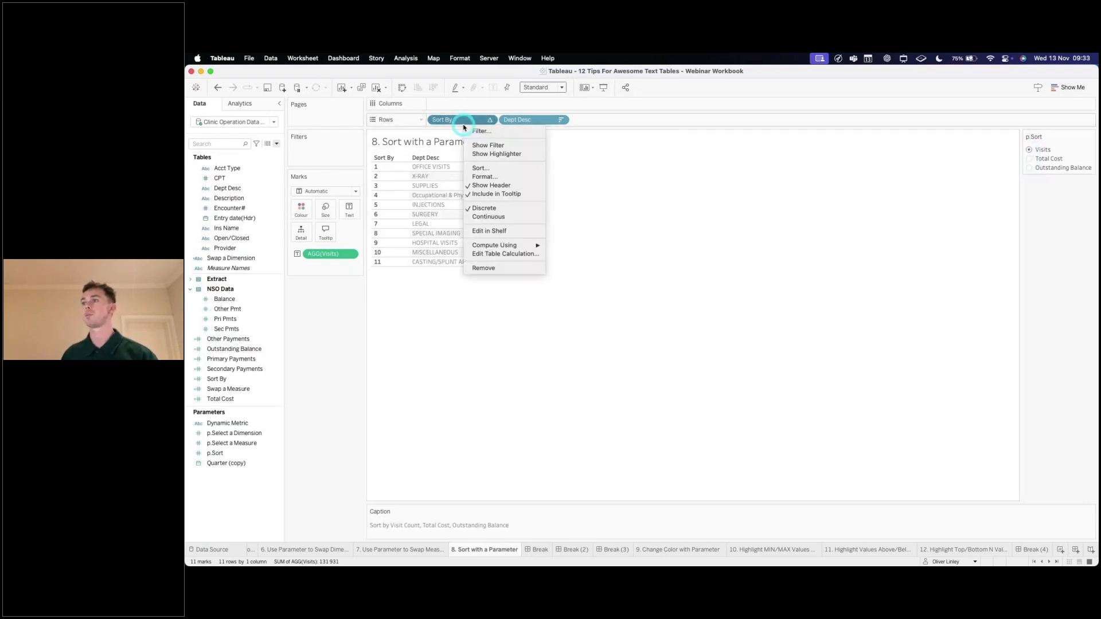
left_click(491, 186)
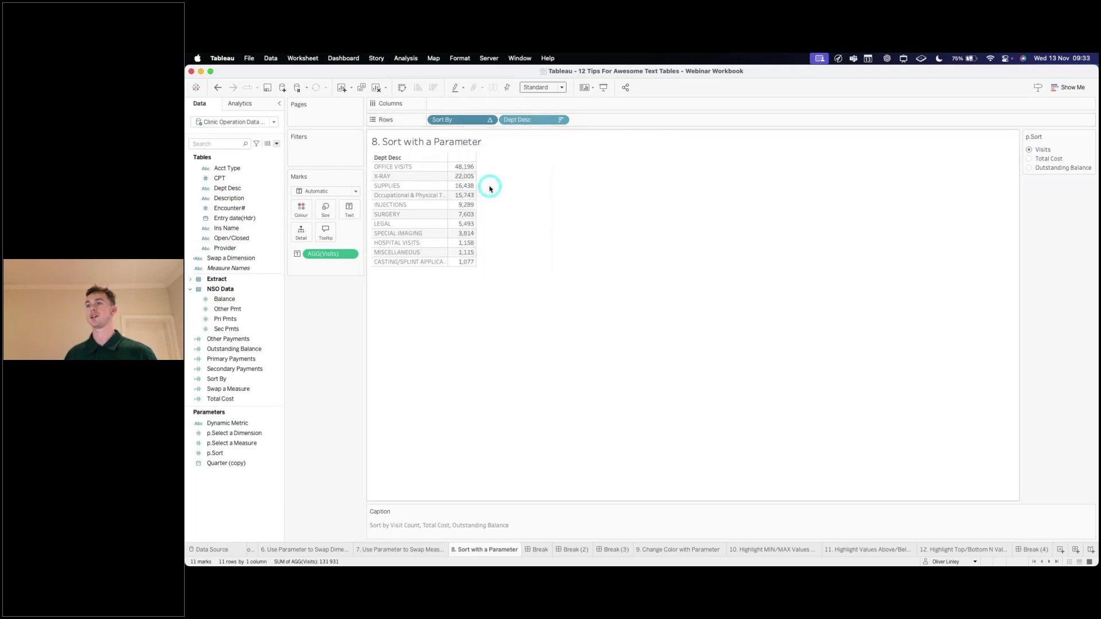
left_click(1030, 159)
left_click(1030, 168)
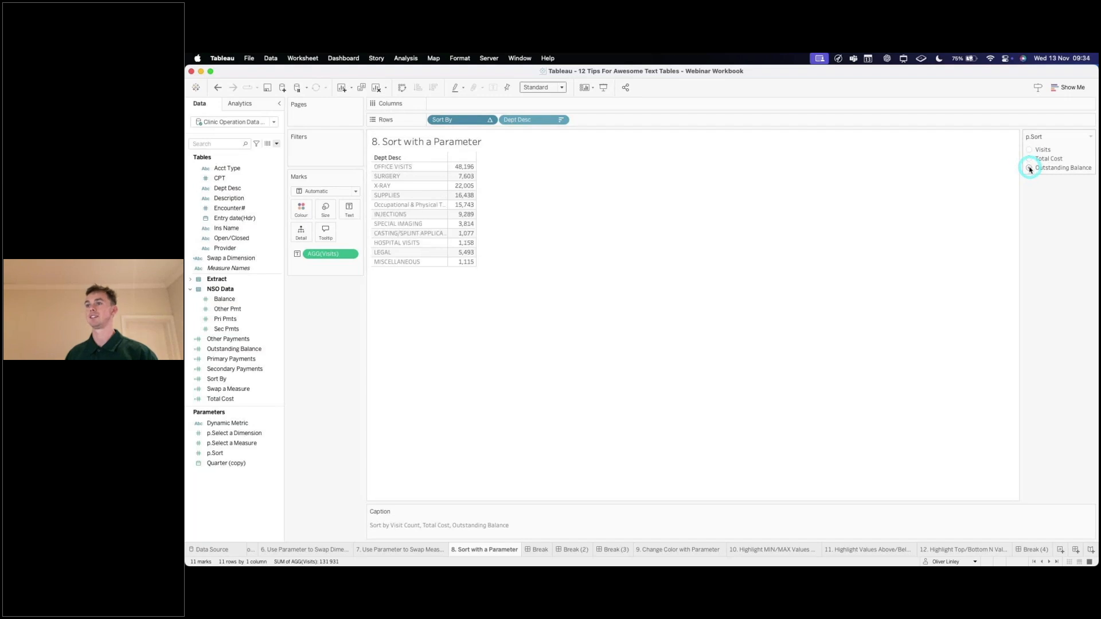
left_click(1029, 150)
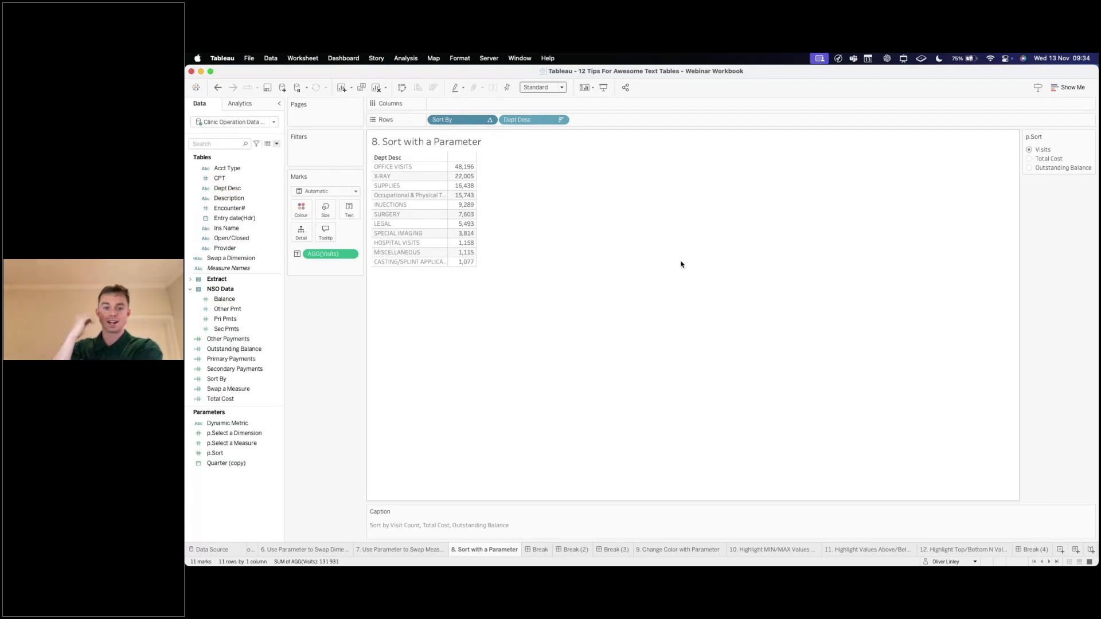
Add a second line to the sheet title reading "Sorted by" followed by the inserted p.Sort parameter
double_click(499, 148)
left_click(611, 263)
key("Return")
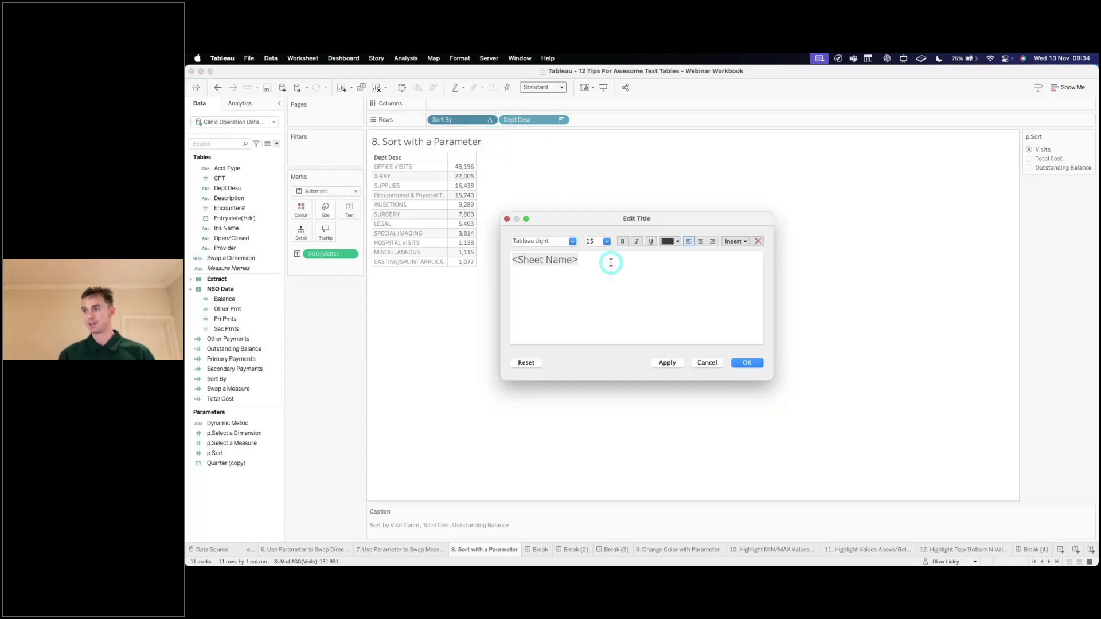
type("So")
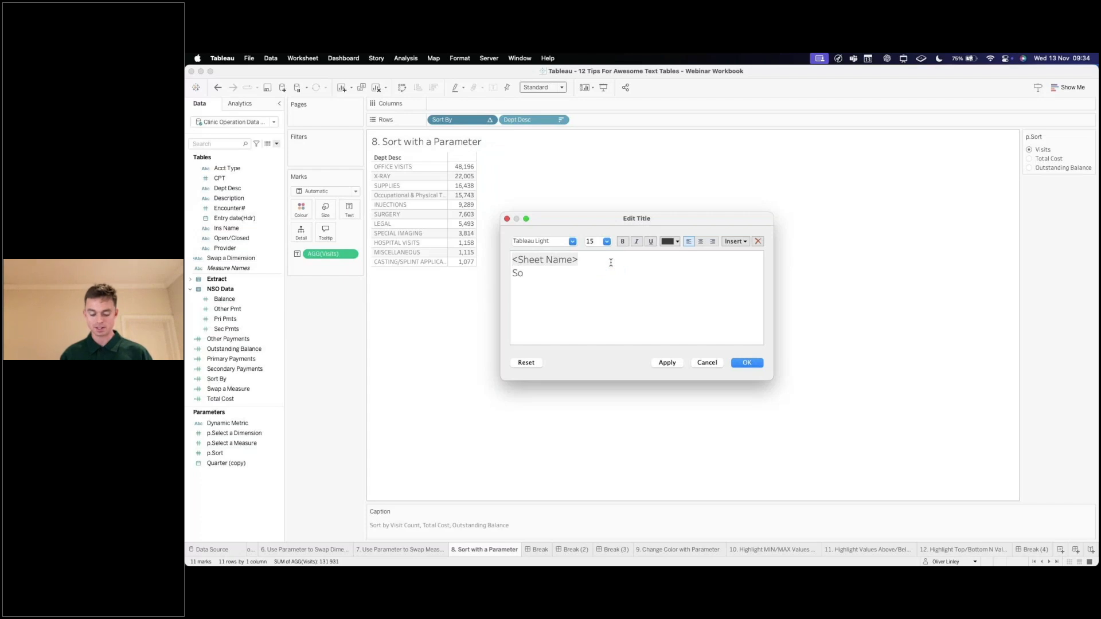
type("rted by")
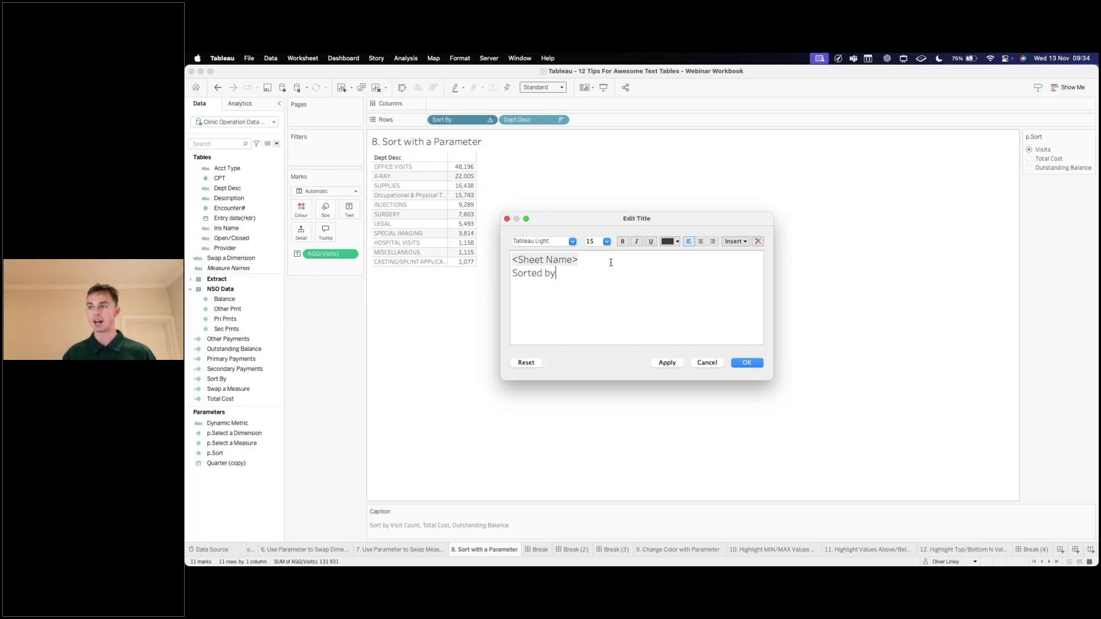
left_click(736, 242)
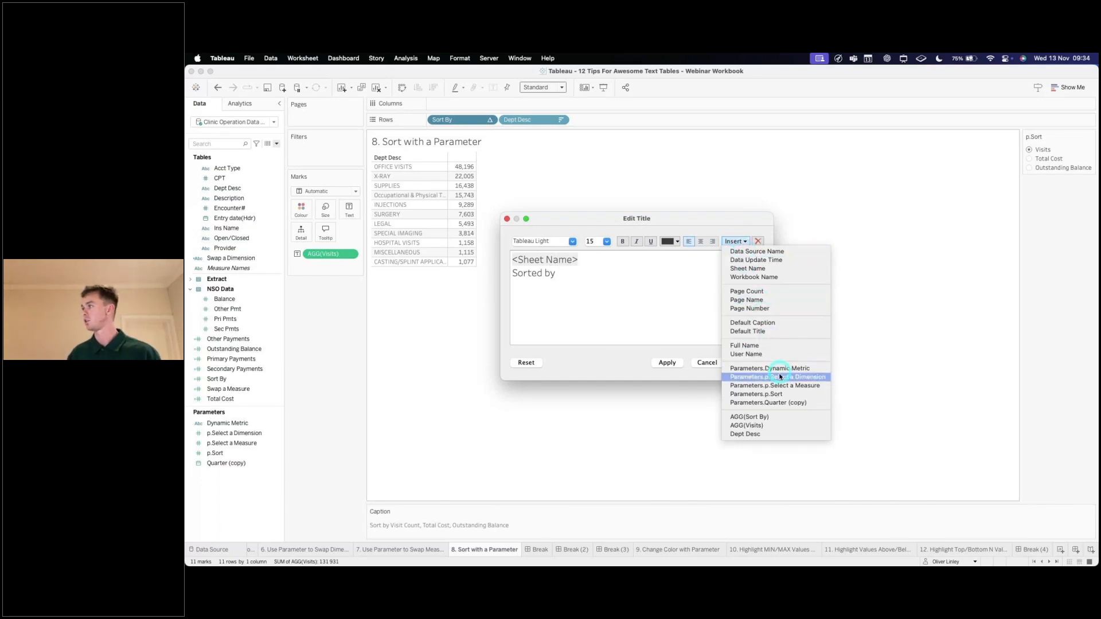
left_click(781, 394)
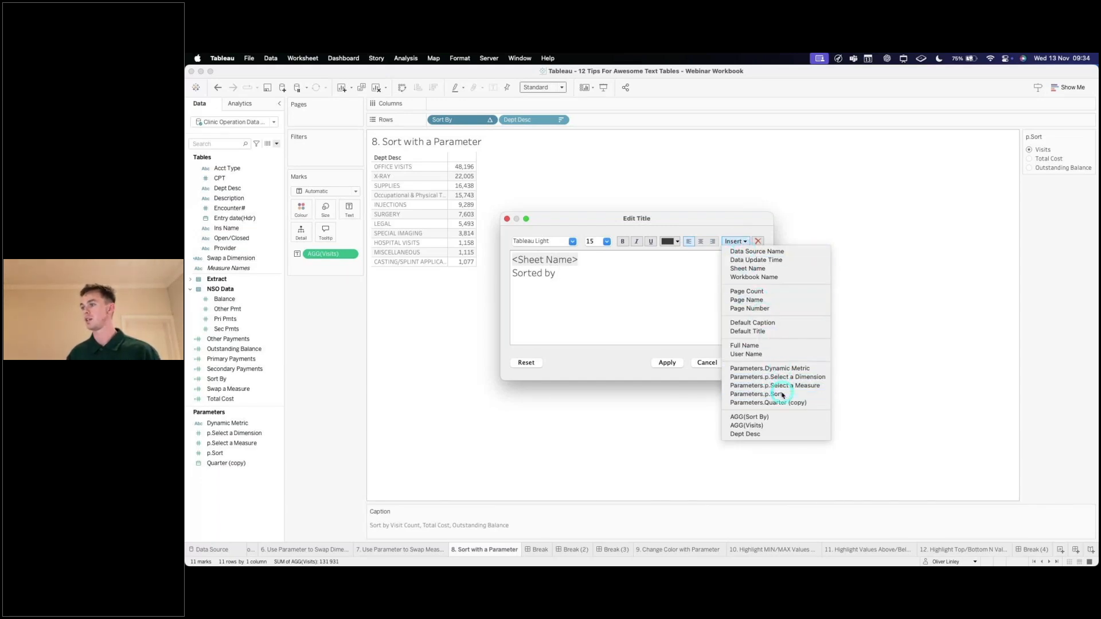
Format the title's "Sorted by" line as 12-point italic and apply the title changes
triple_click(702, 309)
left_click(608, 244)
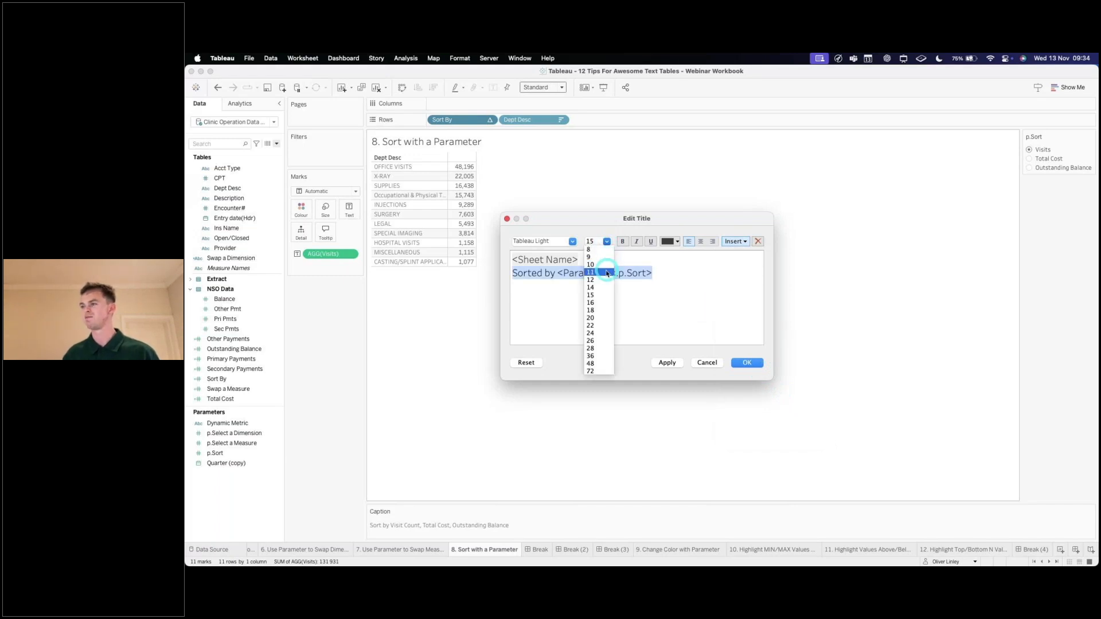
left_click(604, 274)
left_click(641, 240)
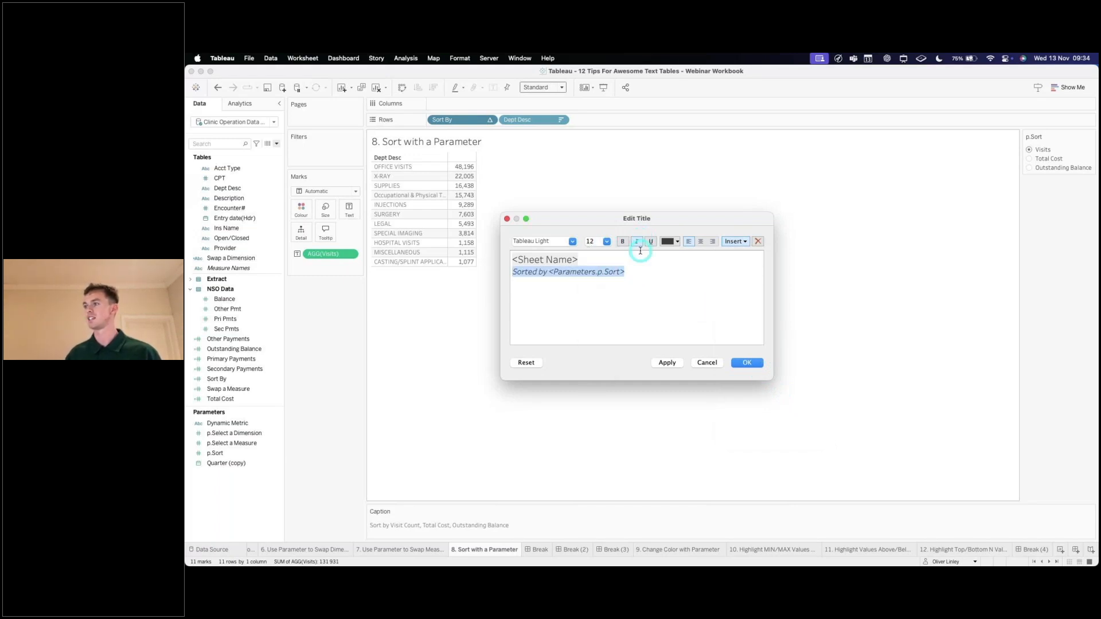
left_click(668, 364)
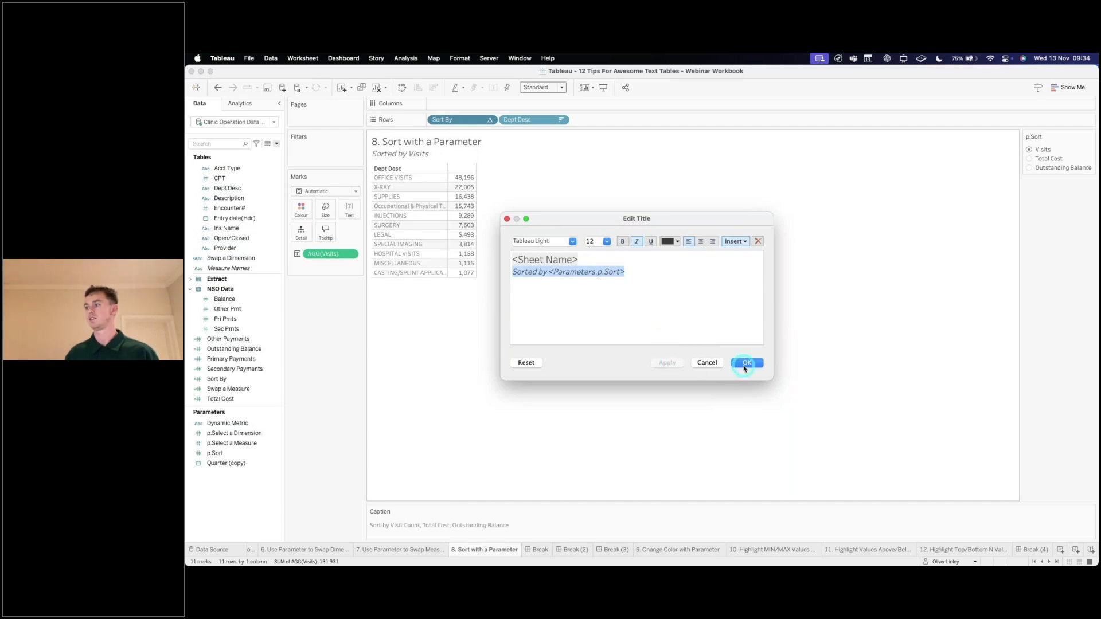
Make only the p.Sort parameter in the title's "Sorted by" line bold and accept the title
left_click(592, 274)
double_click(593, 275)
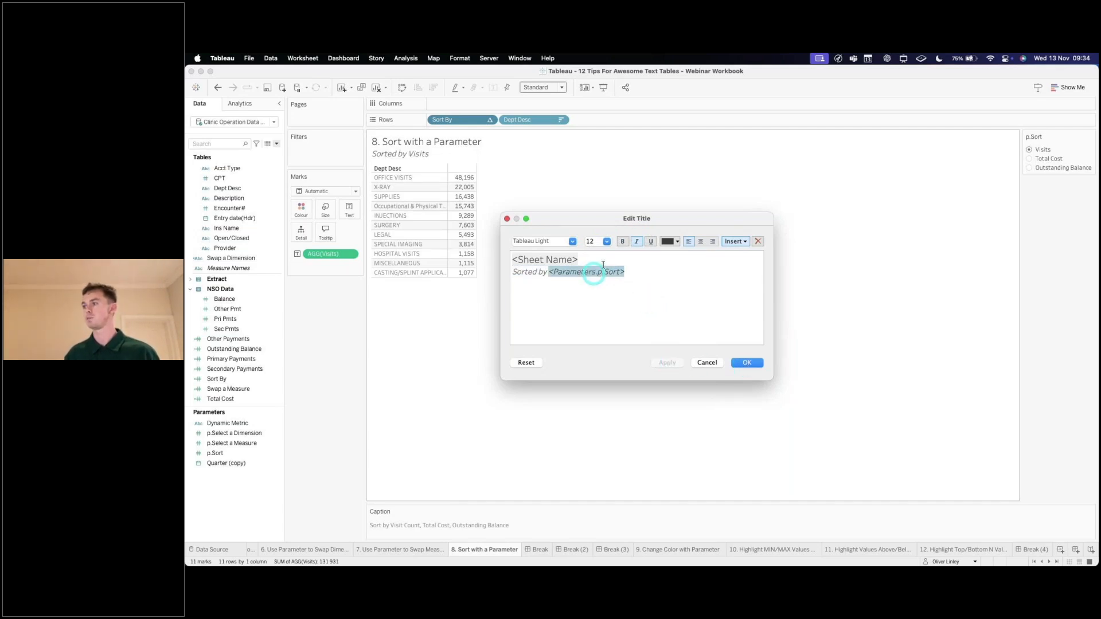
left_click(623, 242)
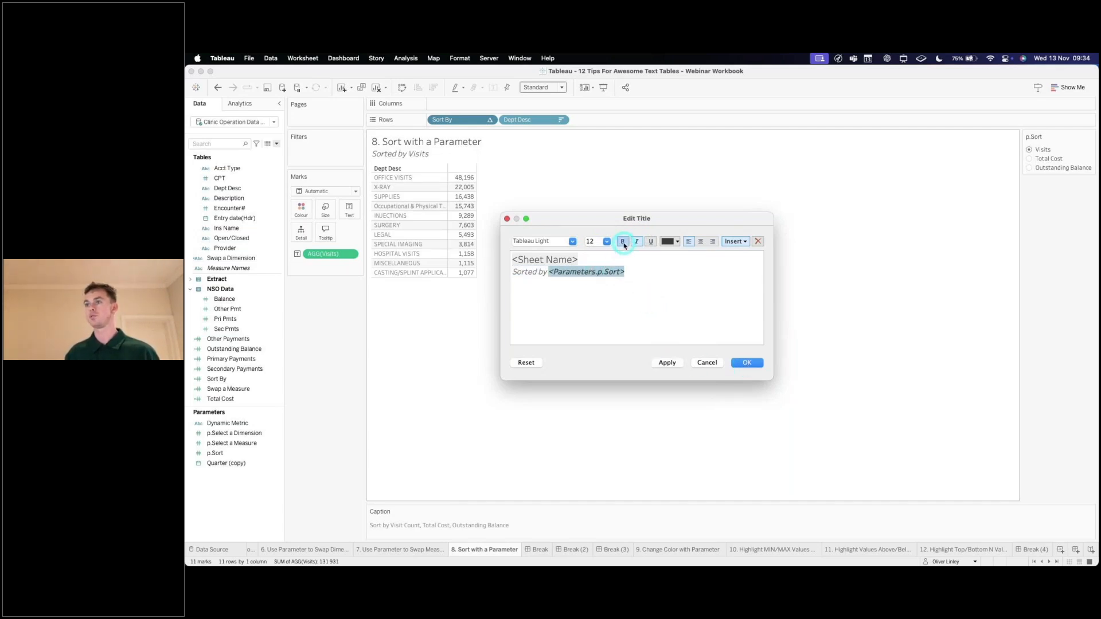
left_click(746, 363)
Test the dynamic title by switching p.Sort through Total Cost, Outstanding Balance and Visits, ending on Total Cost
left_click(1030, 159)
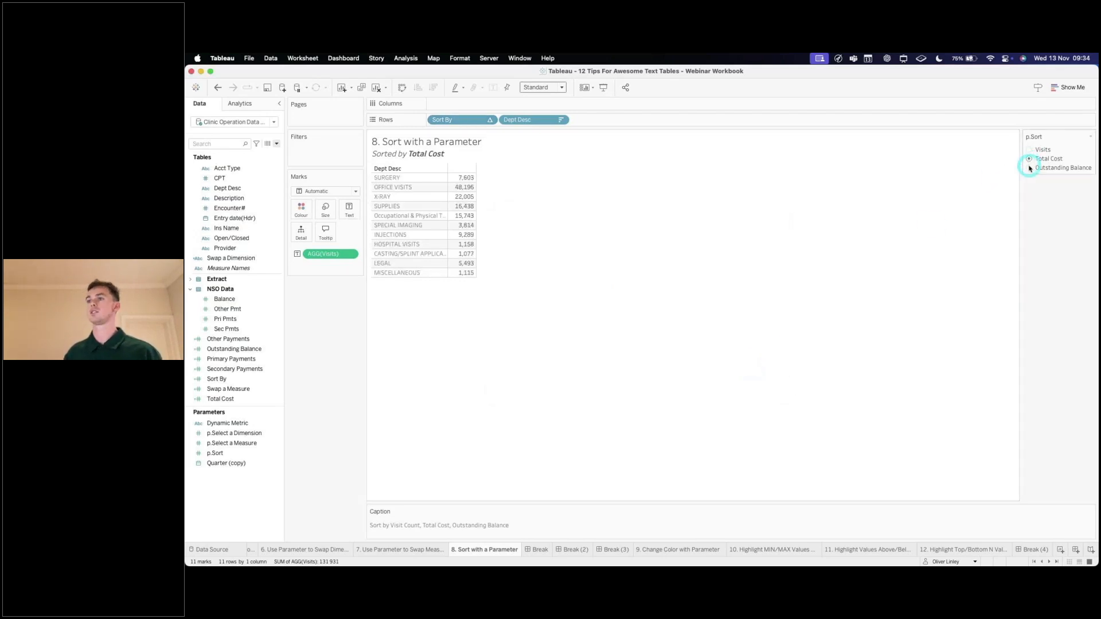
left_click(1030, 168)
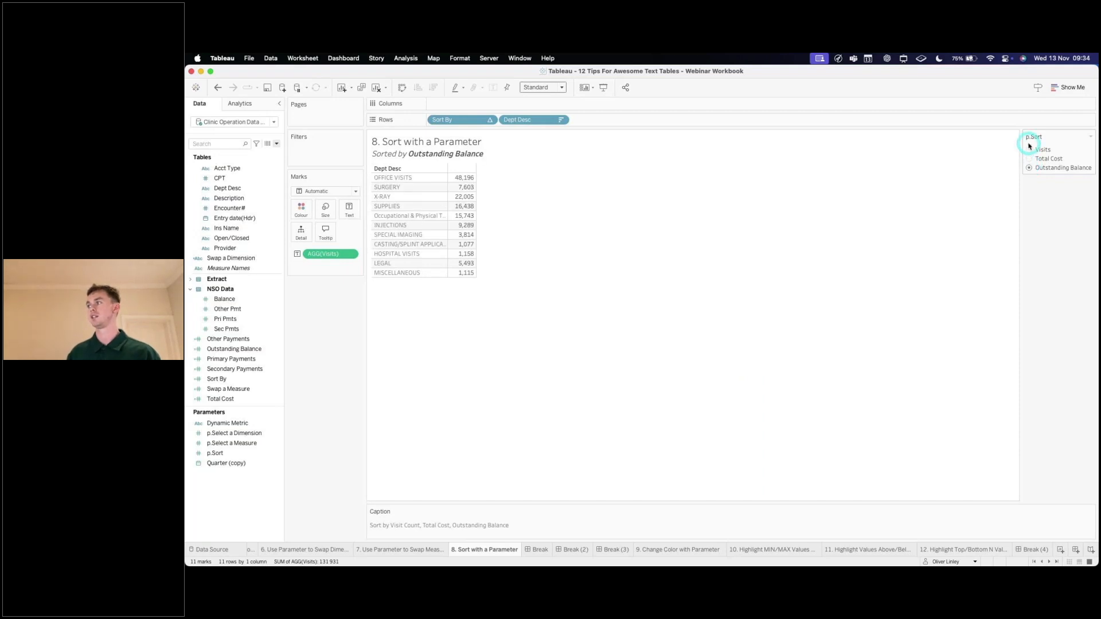
left_click(441, 158)
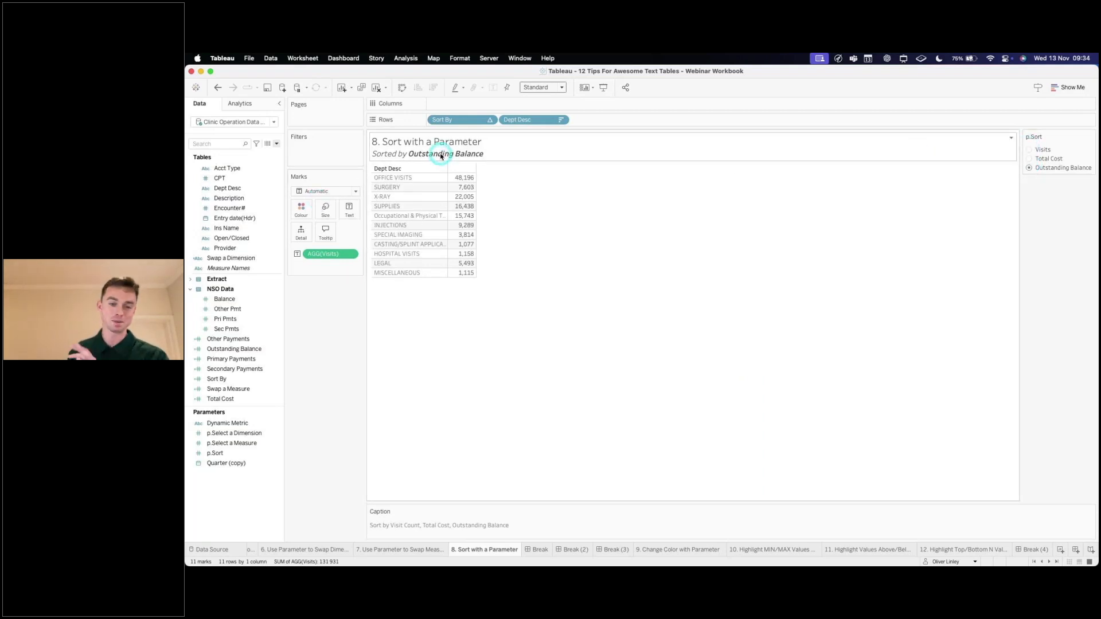
left_click(1030, 151)
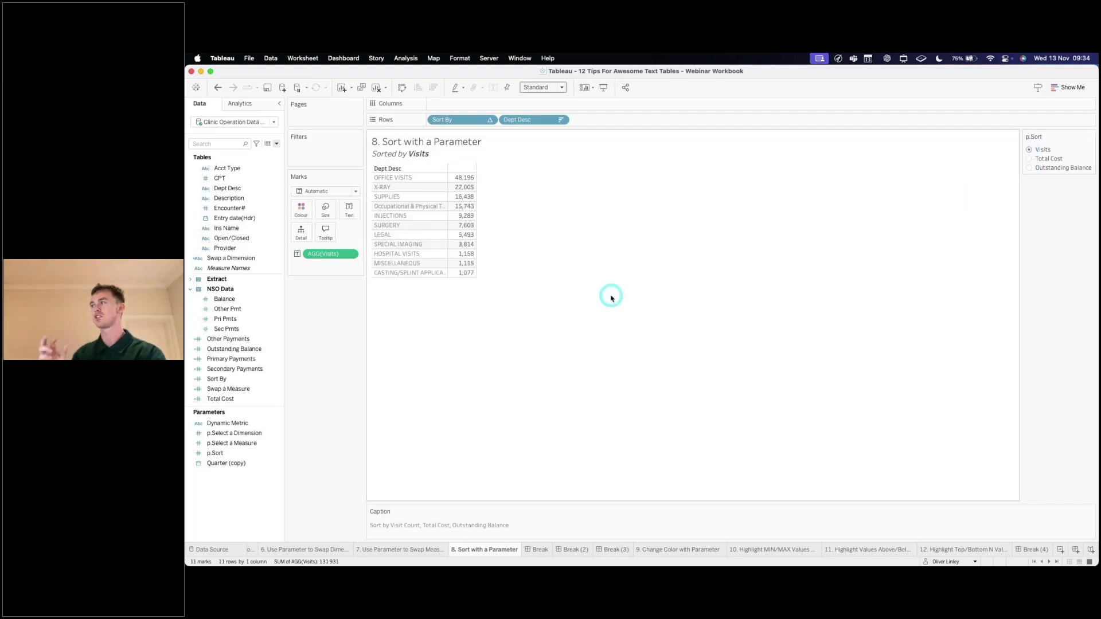
left_click(1030, 159)
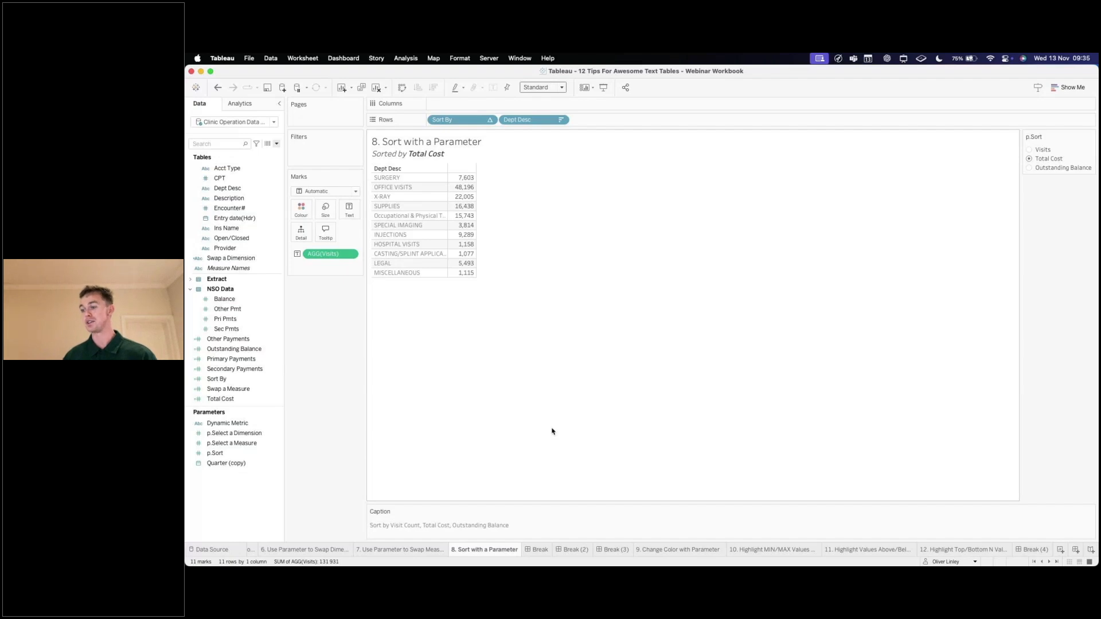
View the training course images on the Break dashboard and the training passport on Break (2)
mouse_move(534, 551)
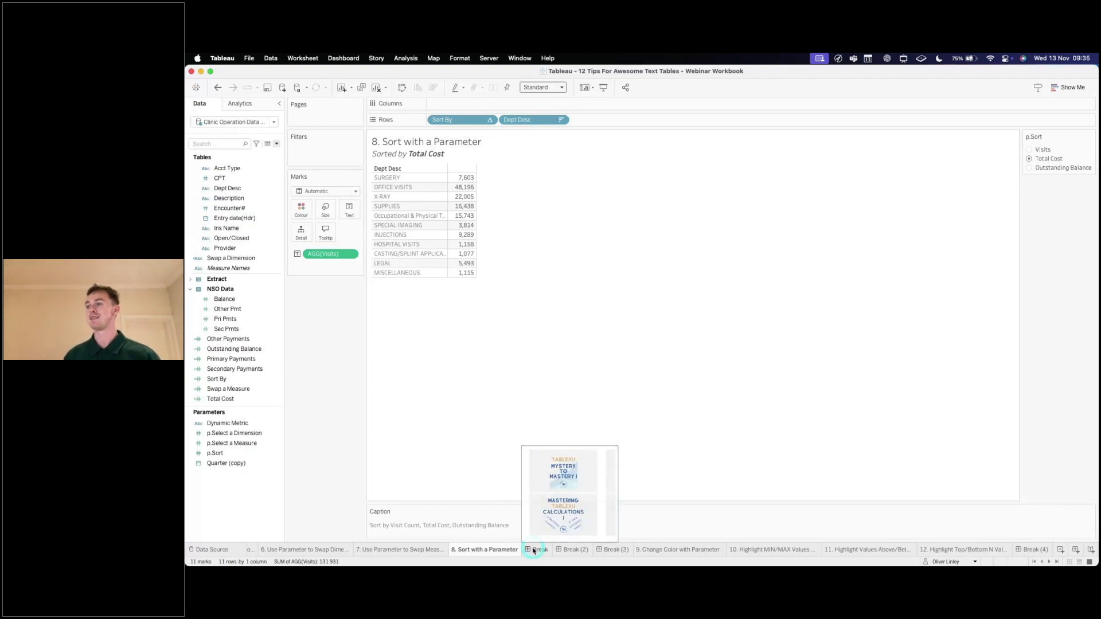
left_click(534, 550)
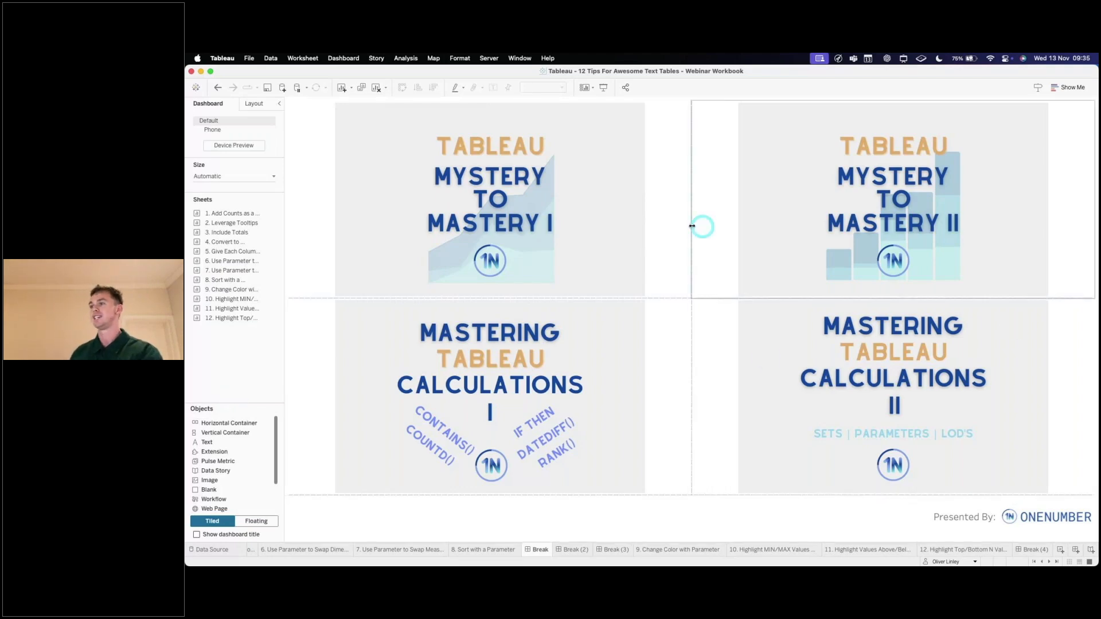
left_click(645, 247)
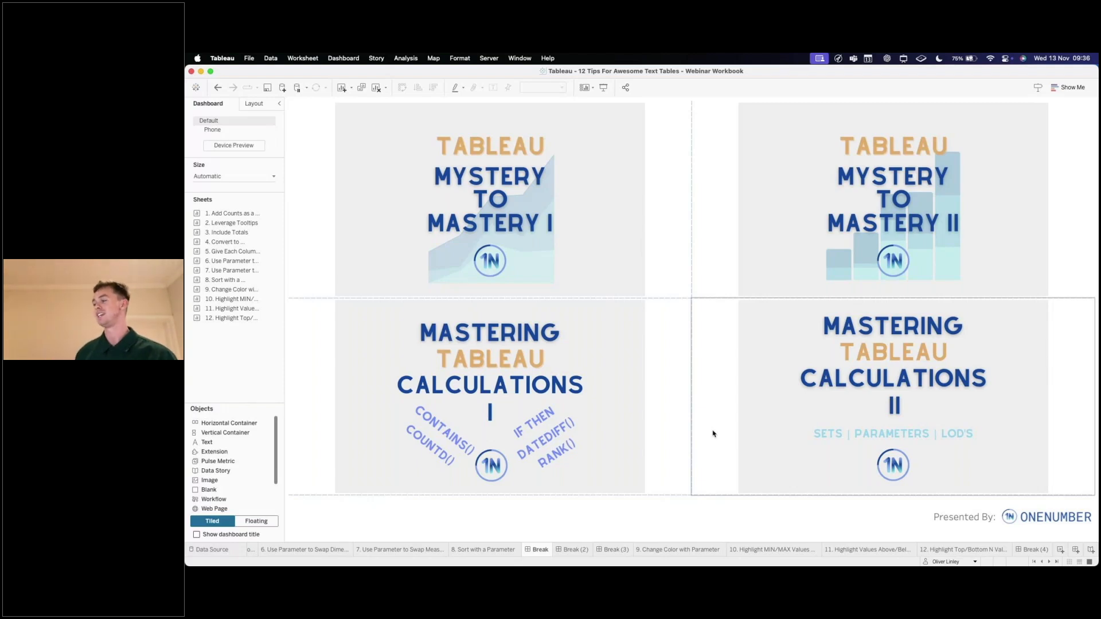
left_click(714, 434)
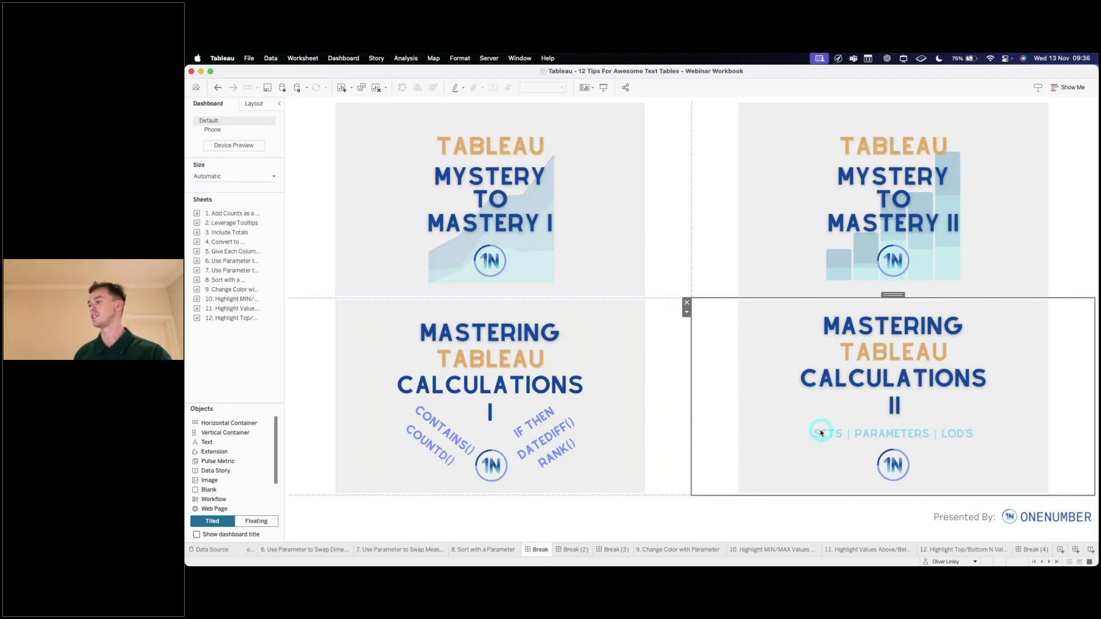
mouse_move(578, 552)
left_click(578, 550)
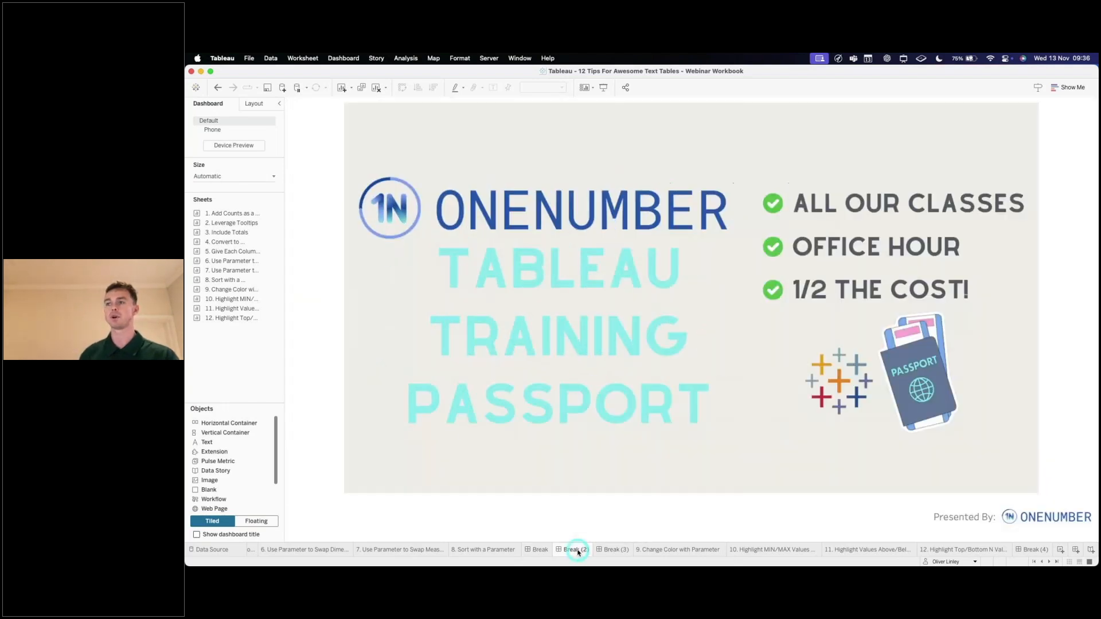
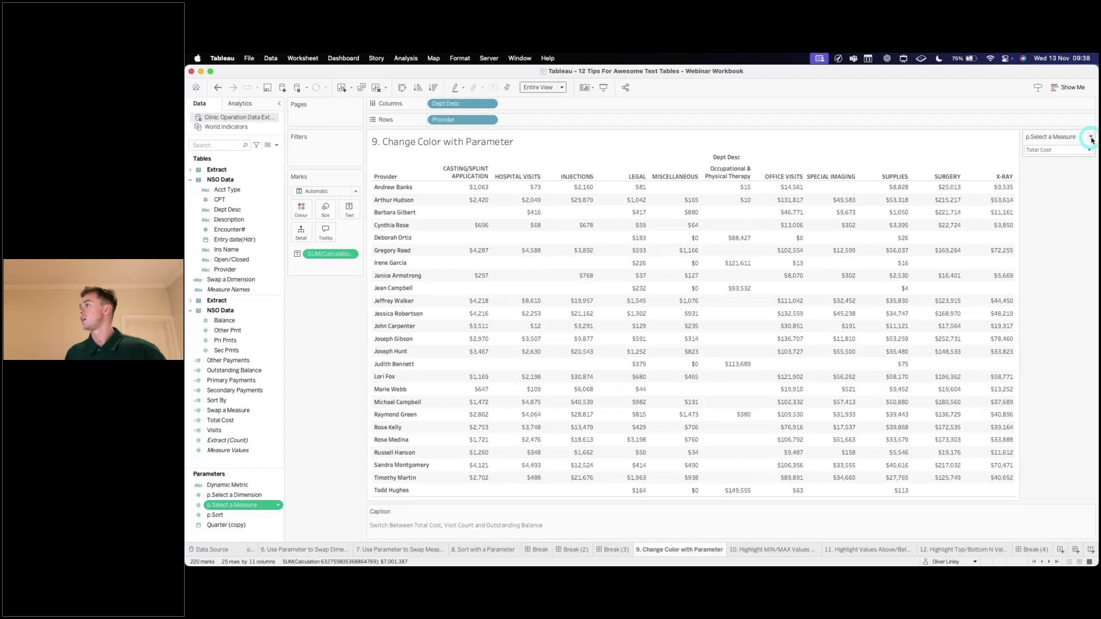
On sheet 9, show p.Select a Measure as a single value list and colour the table by Swap a Measure with Square marks
left_click(1033, 177)
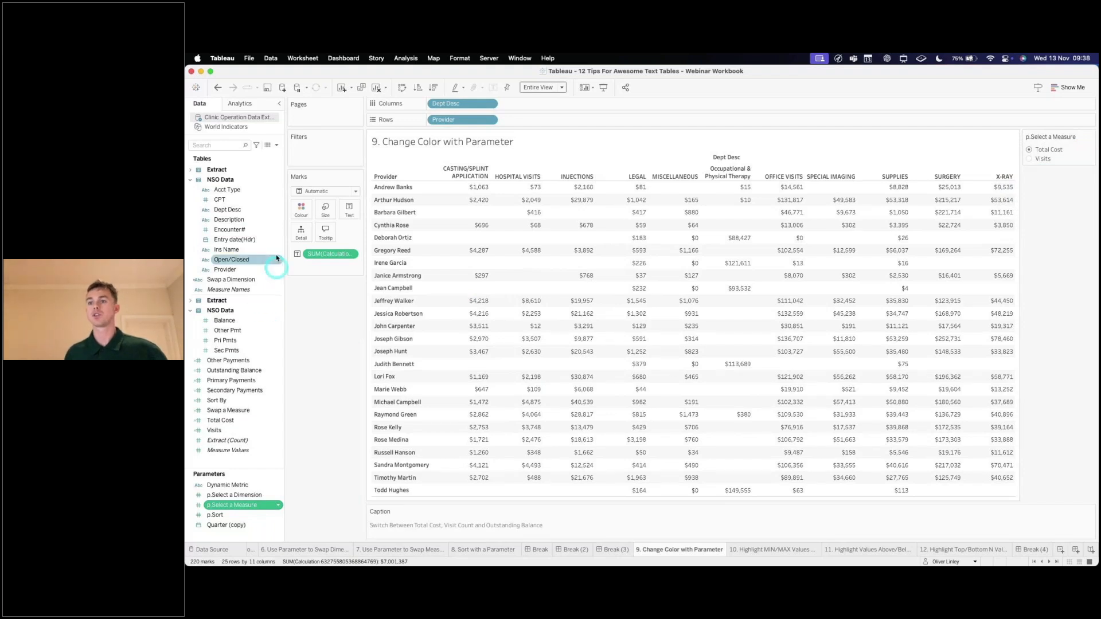
left_click(229, 412)
left_click_drag(229, 412, 304, 213)
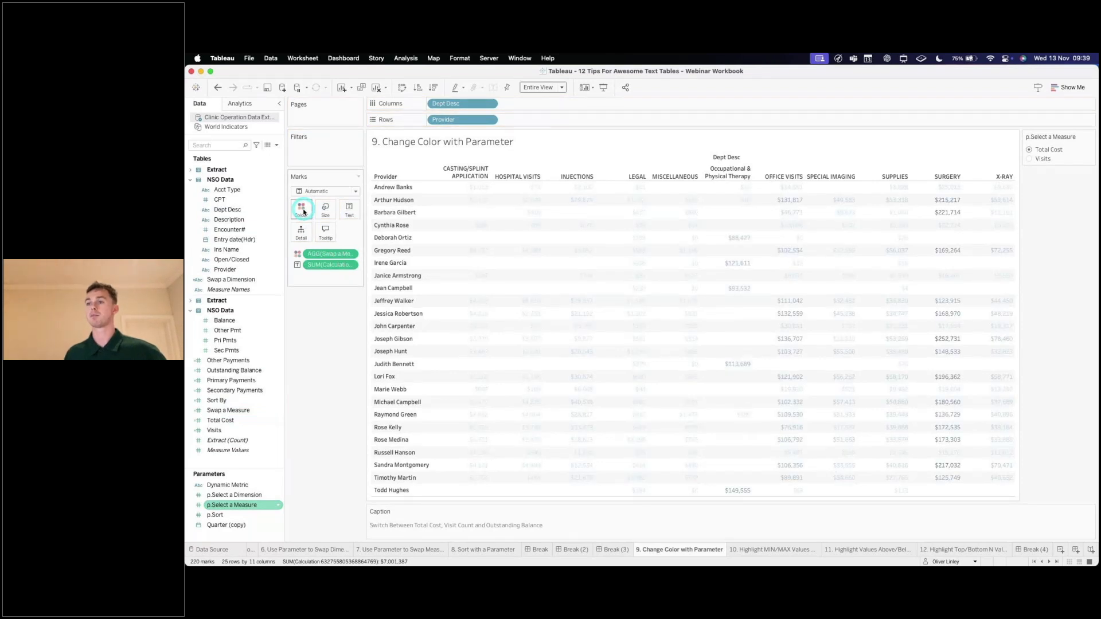
left_click(326, 191)
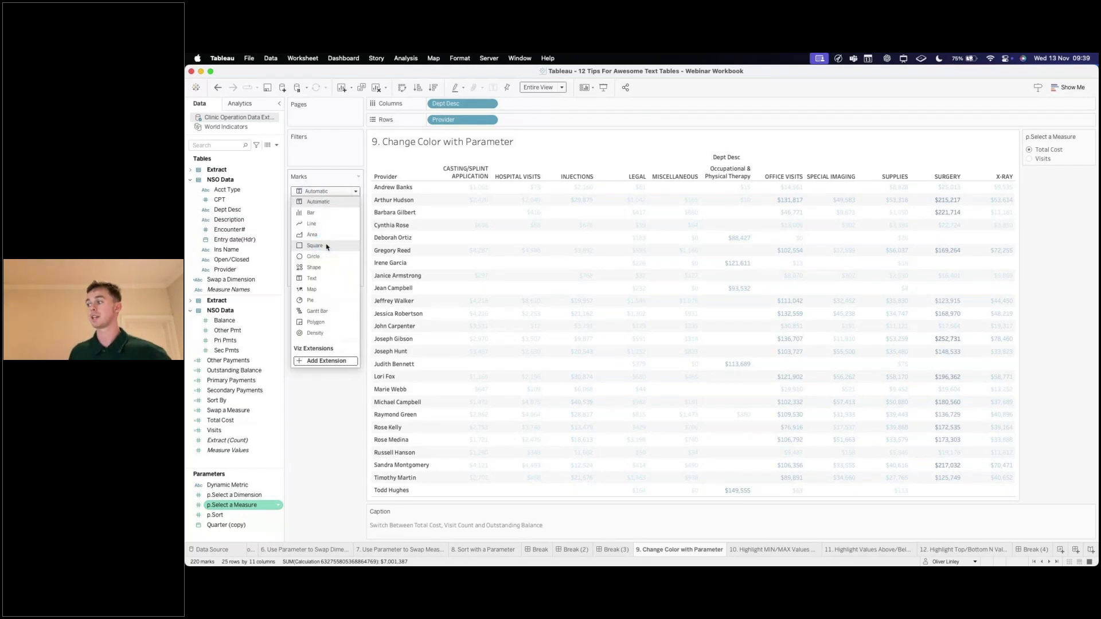
left_click(315, 245)
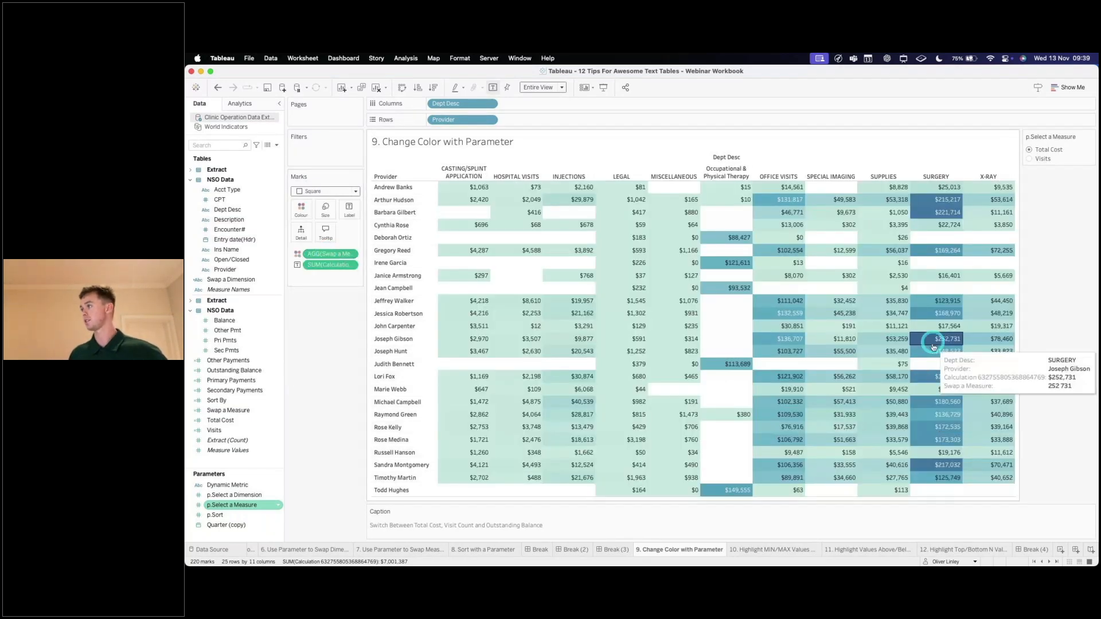
Test the table's colouring by switching p.Select a Measure between Visits and Total Cost, ending on Visits
left_click(1030, 159)
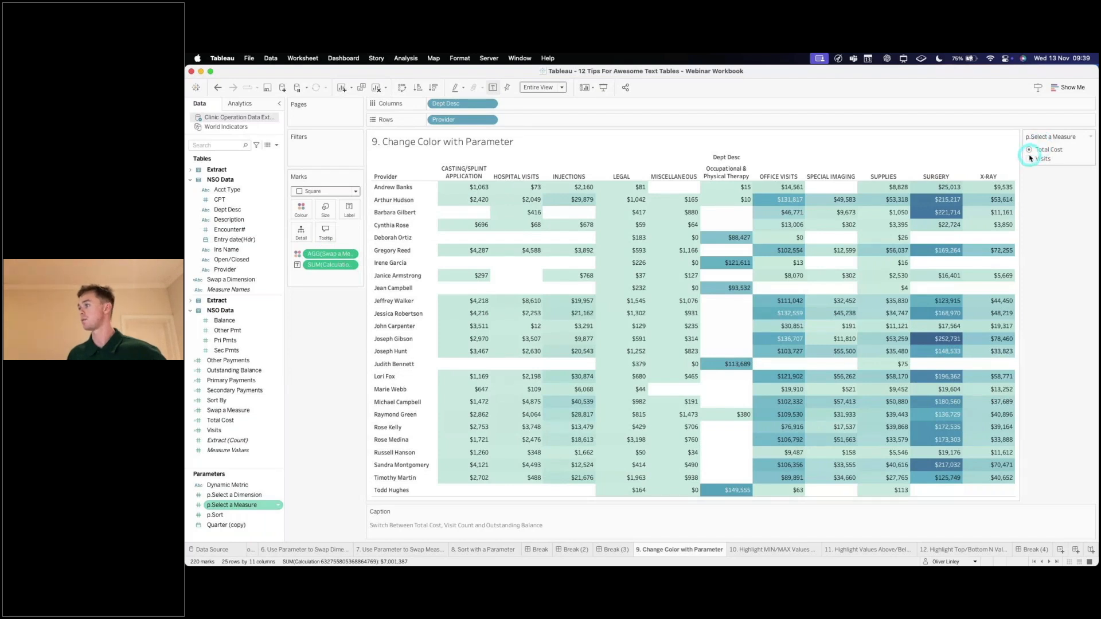
left_click(1029, 150)
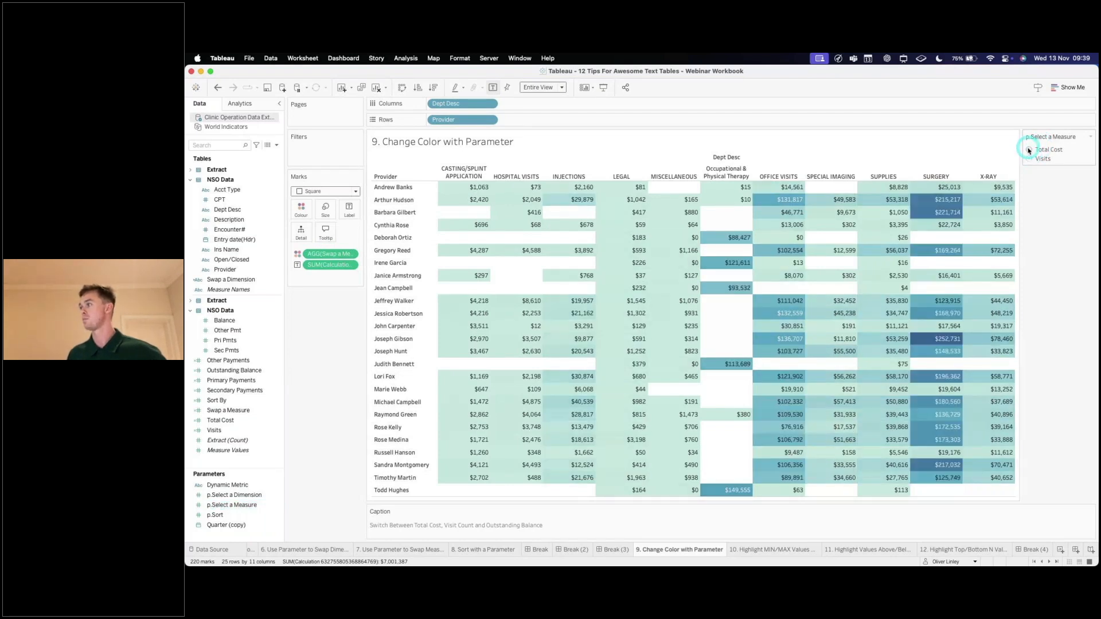
left_click(1030, 158)
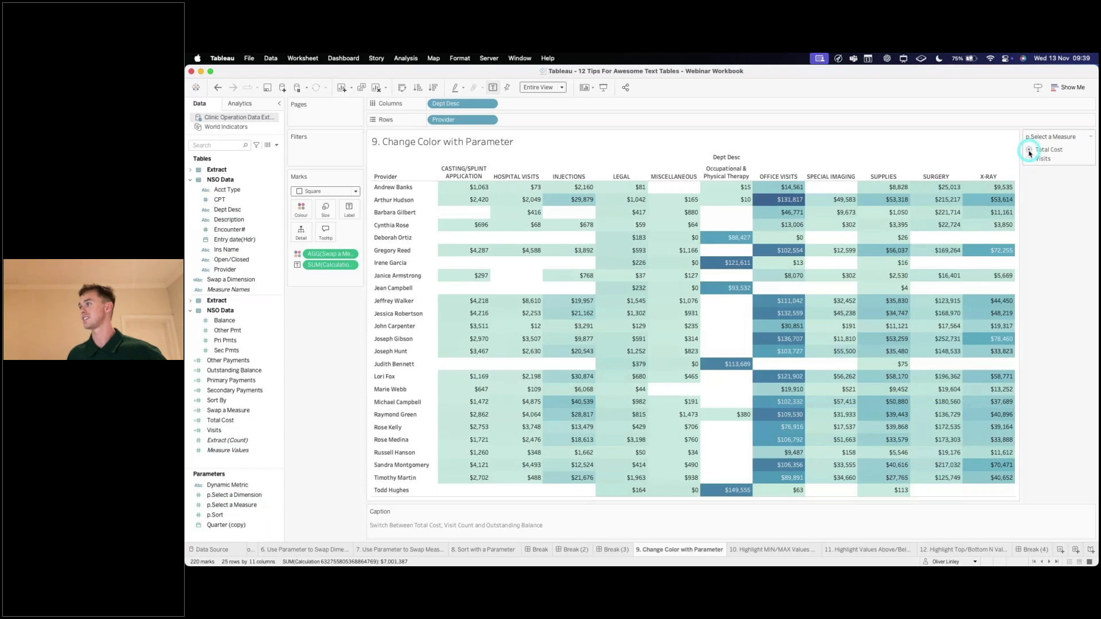
left_click(1030, 158)
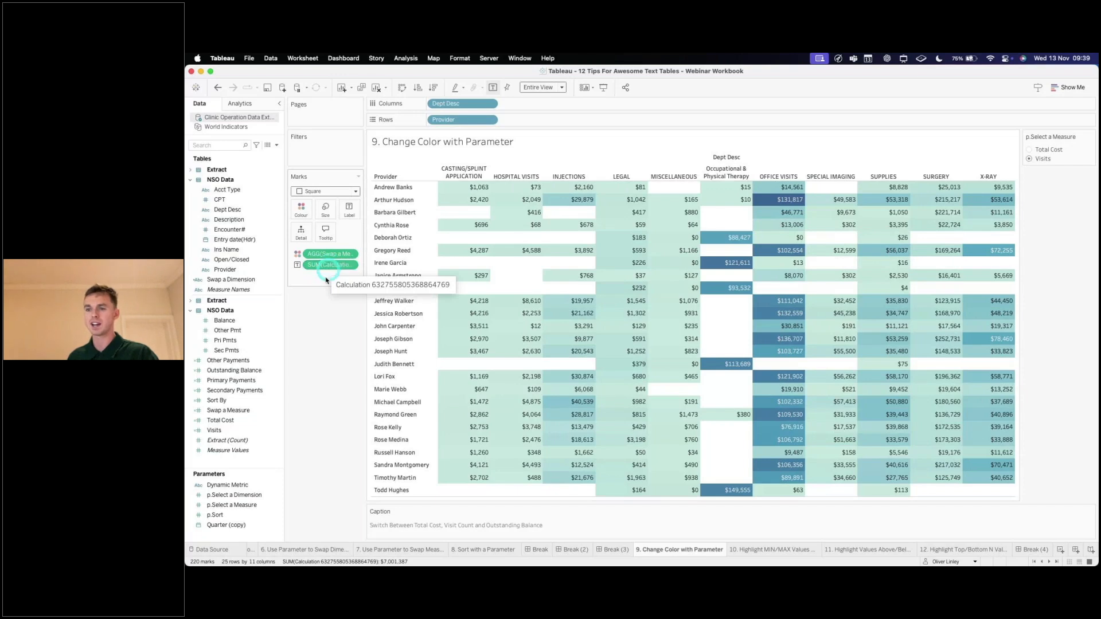
Replace the calculation on the label with Total Cost, and the tooltip's "Swap a Measure" caption with the p.Select a Measure parameter
left_click_drag(220, 420, 324, 265)
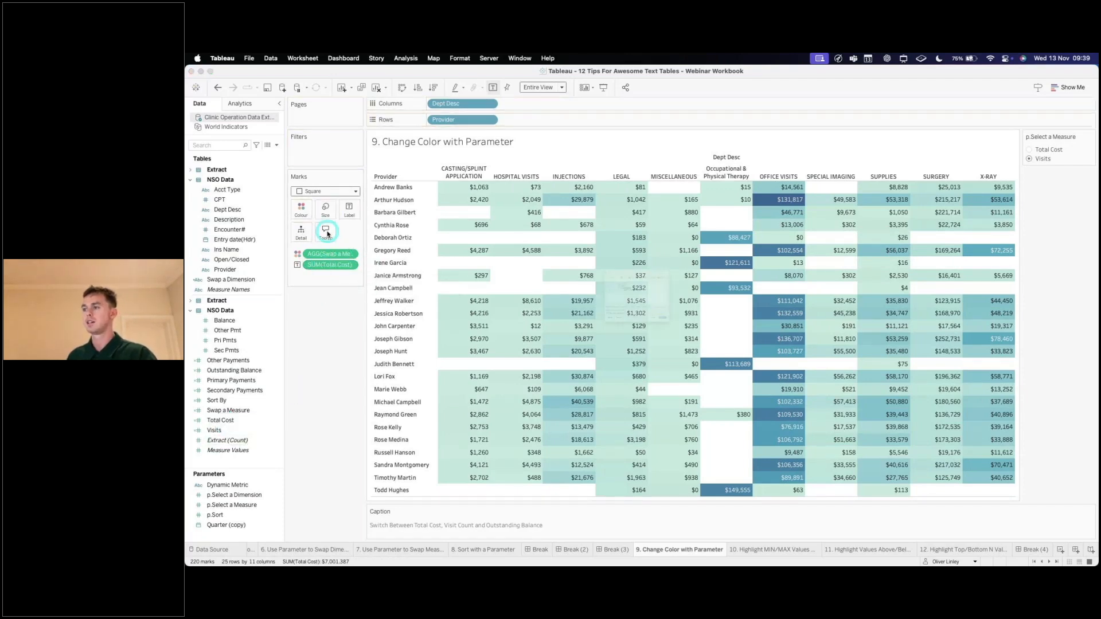
left_click(326, 231)
left_click_drag(562, 271, 512, 272)
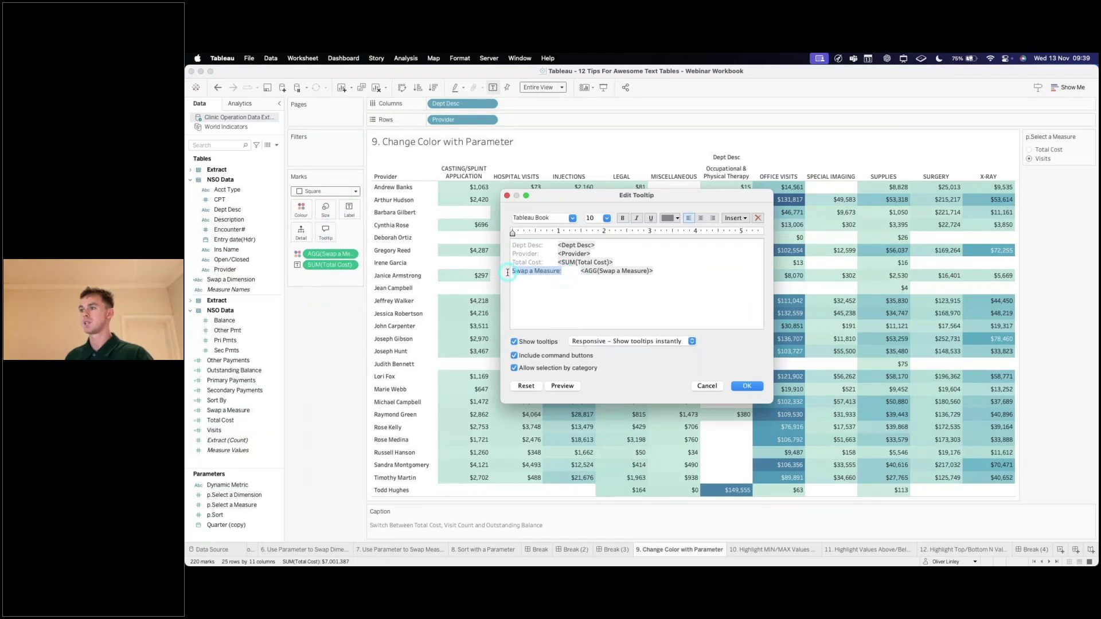
left_click(736, 218)
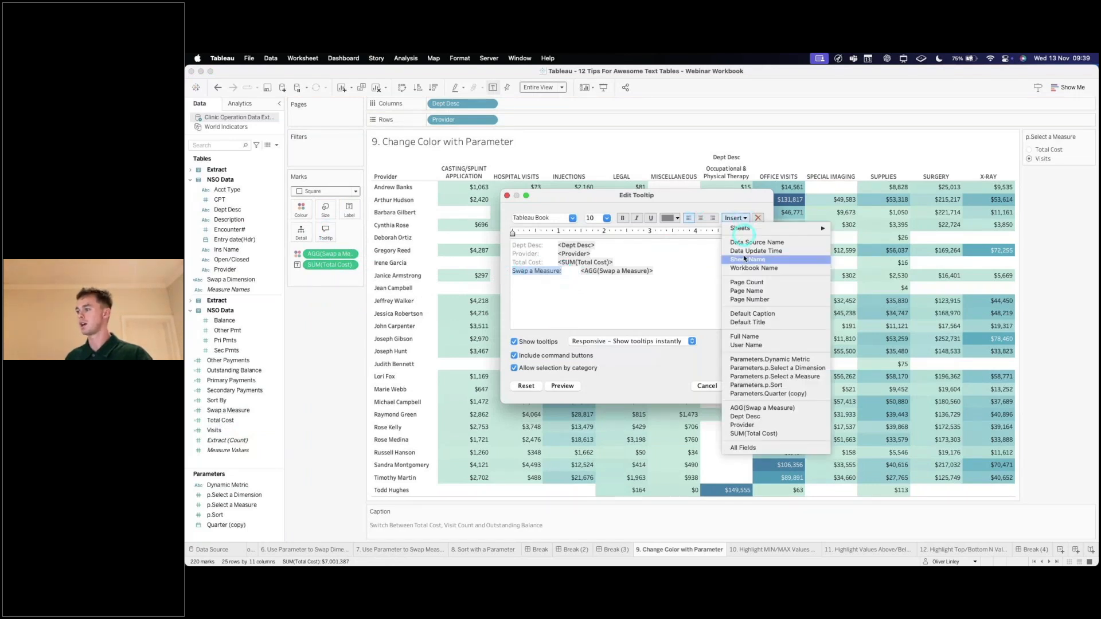
left_click(815, 376)
left_click(562, 386)
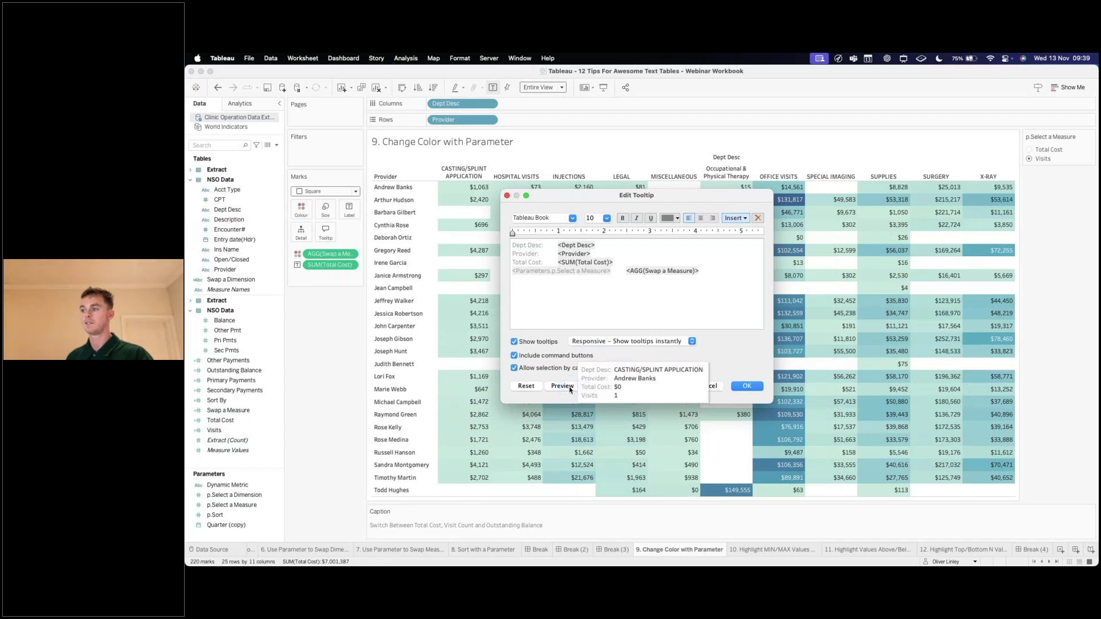
left_click(558, 270)
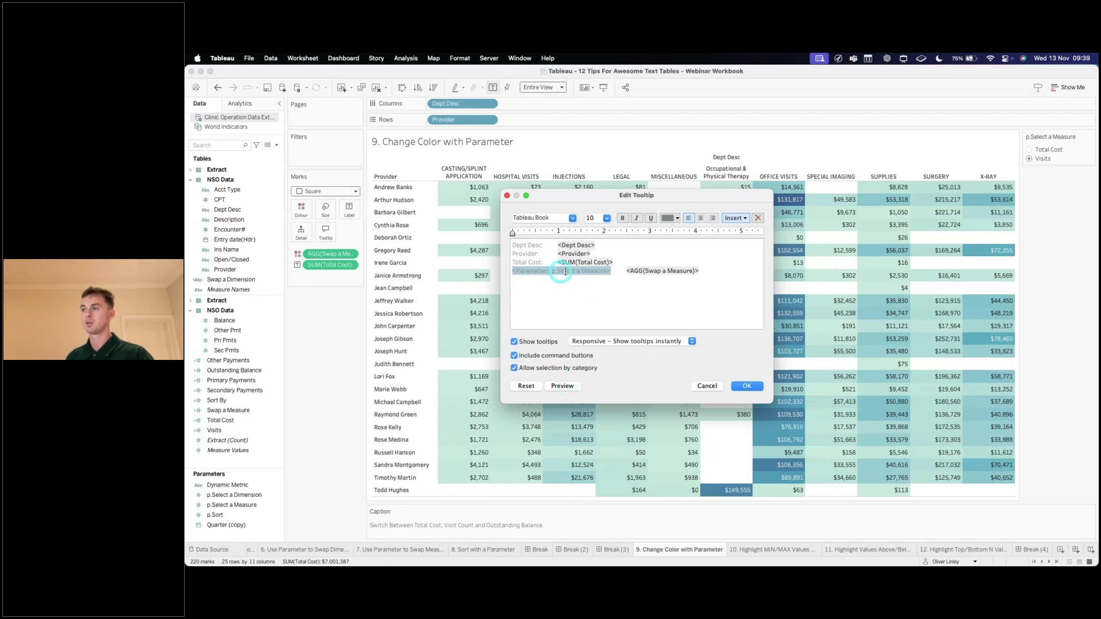
left_click(757, 387)
Check the cell tooltips with p.Select a Measure set to Total Cost and back to Visits
mouse_move(774, 309)
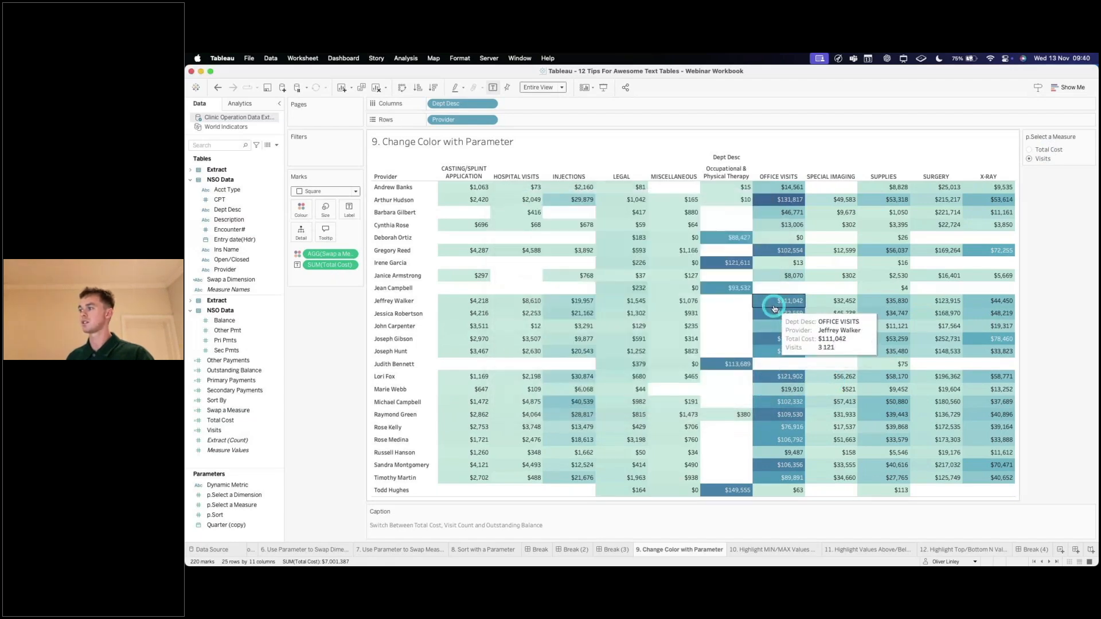
left_click(1030, 150)
mouse_move(739, 237)
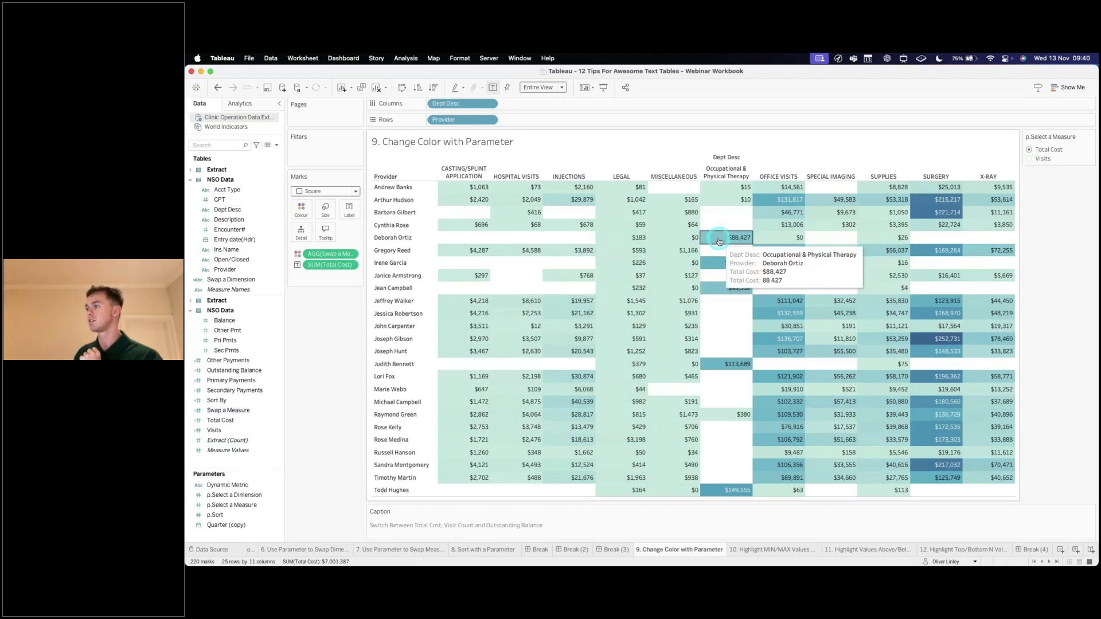
left_click(1029, 159)
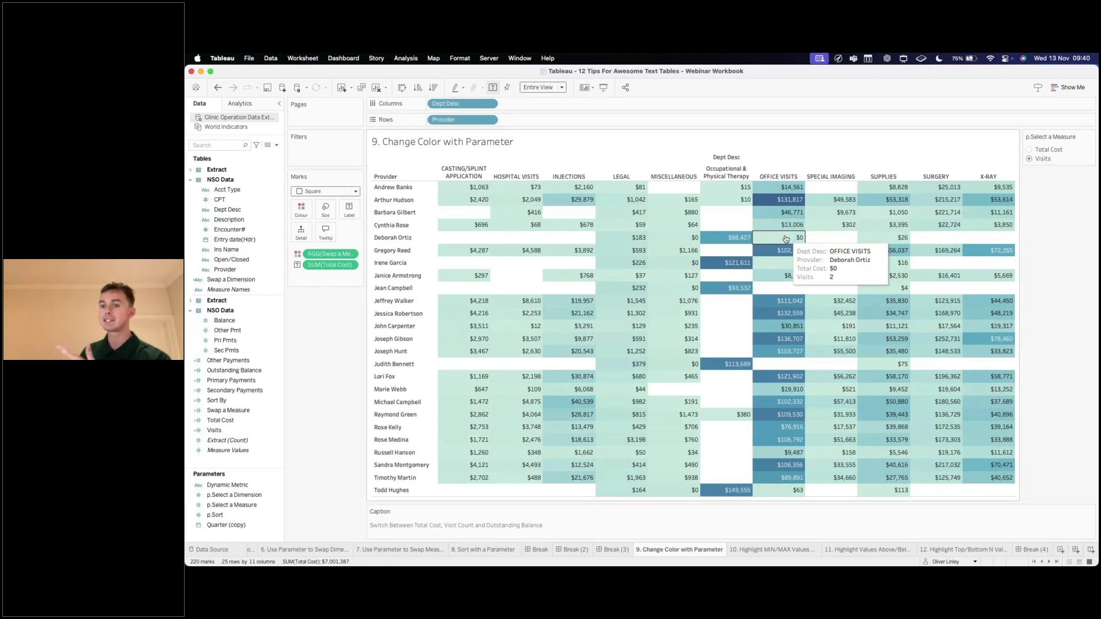
On the sheet "10. Highlight MIN/MAX Values with Color", create a calculated field named Min/Max Value
left_click(803, 534)
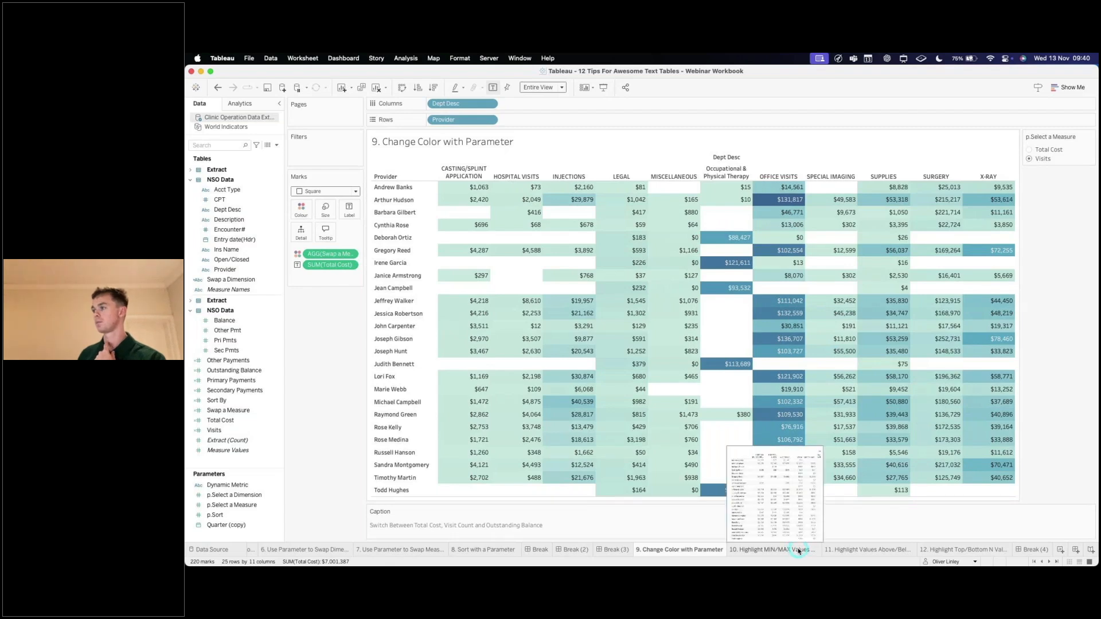
left_click(799, 550)
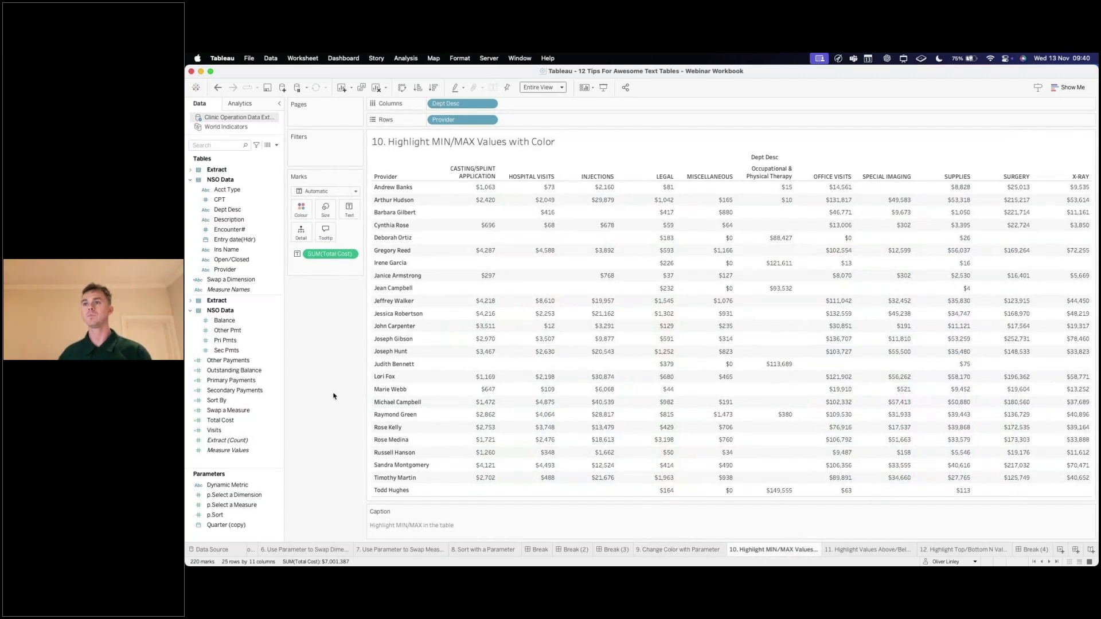
left_click(277, 146)
left_click(247, 155)
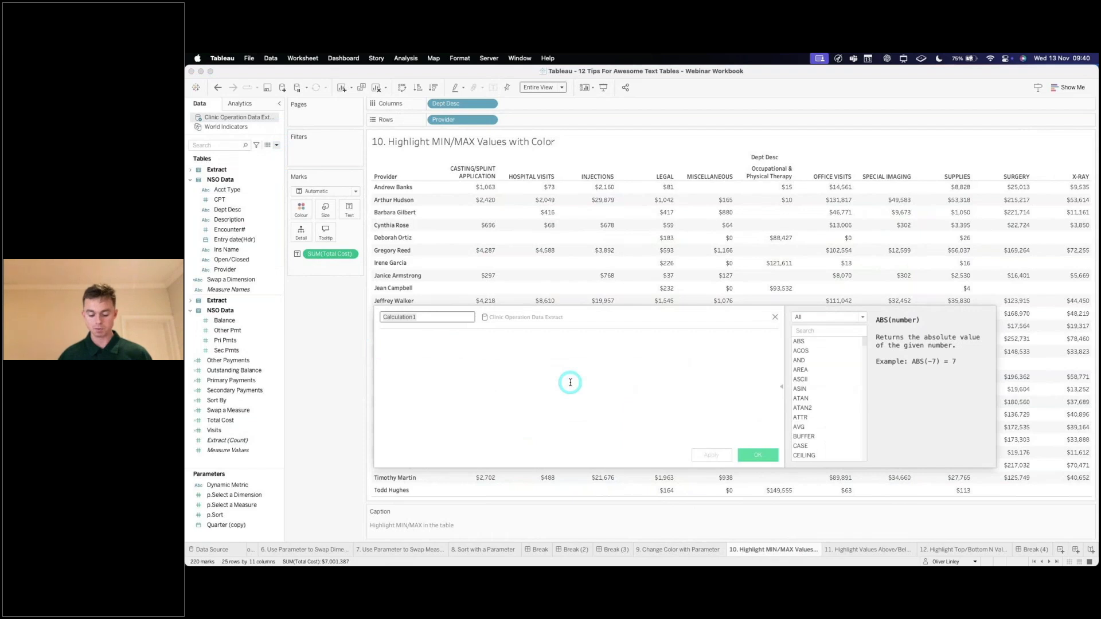
type("M")
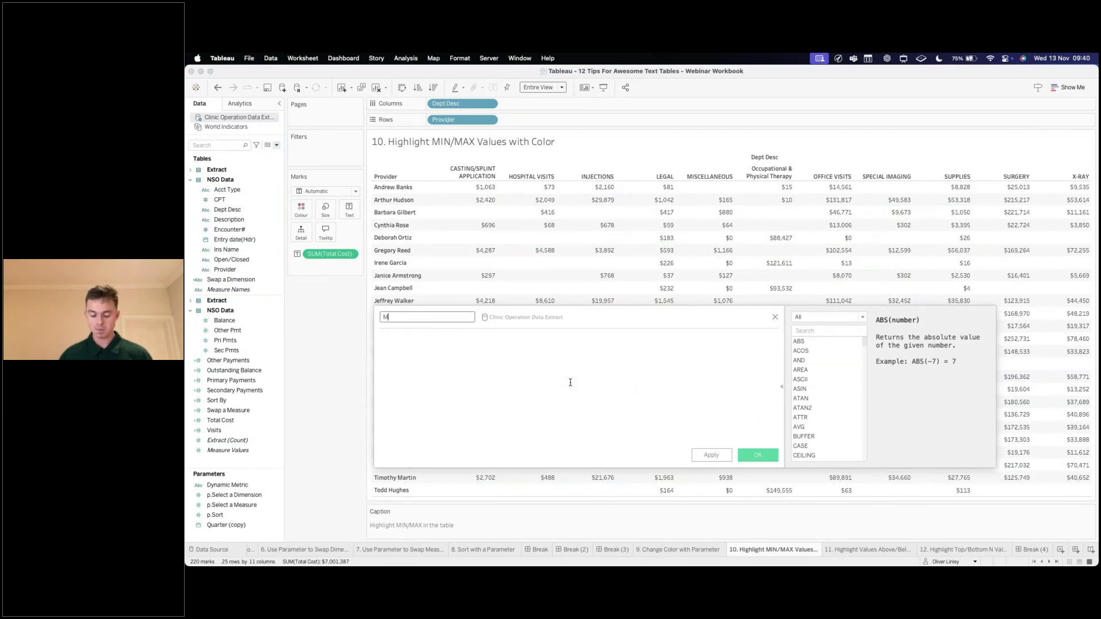
type("in/Max Value")
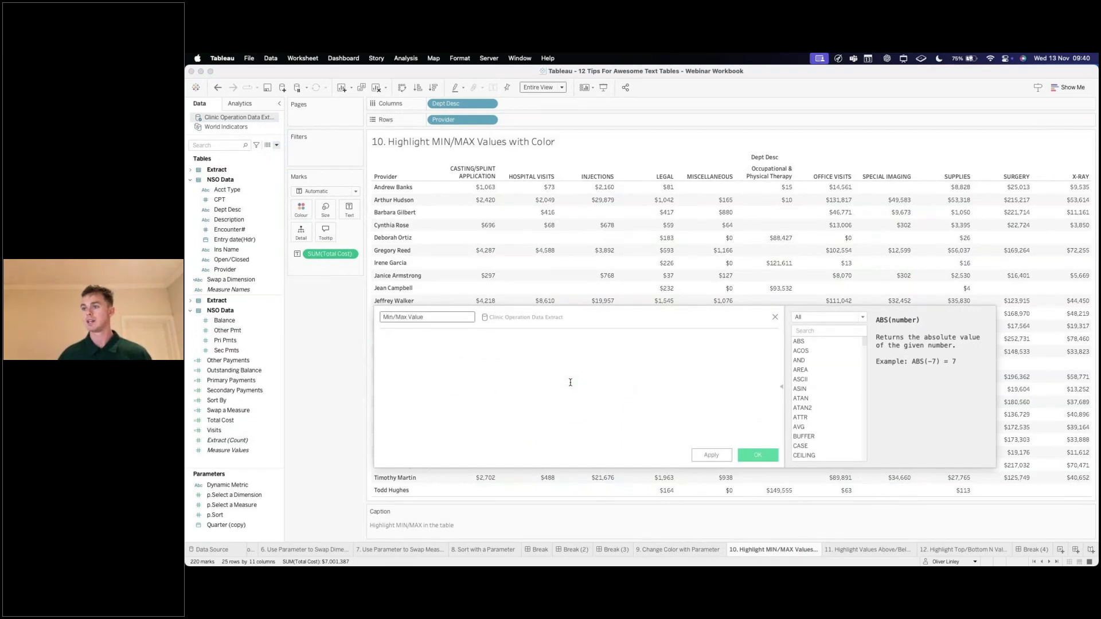
left_click(571, 383)
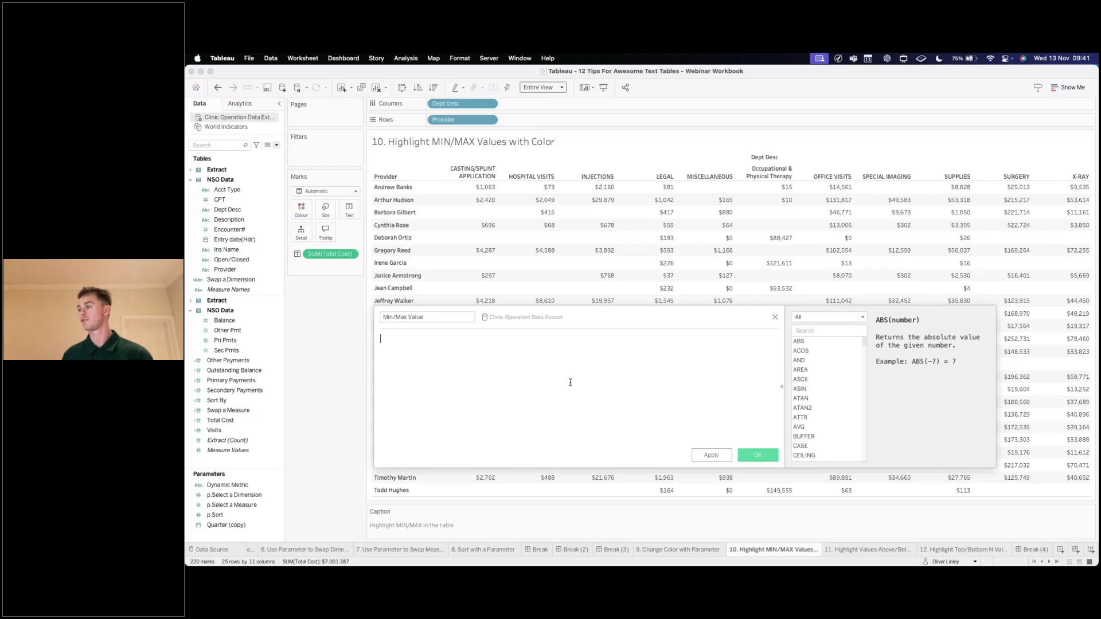
Browse the Table Calculation functions in the calculation editor for the WINDOW functions
left_click(823, 319)
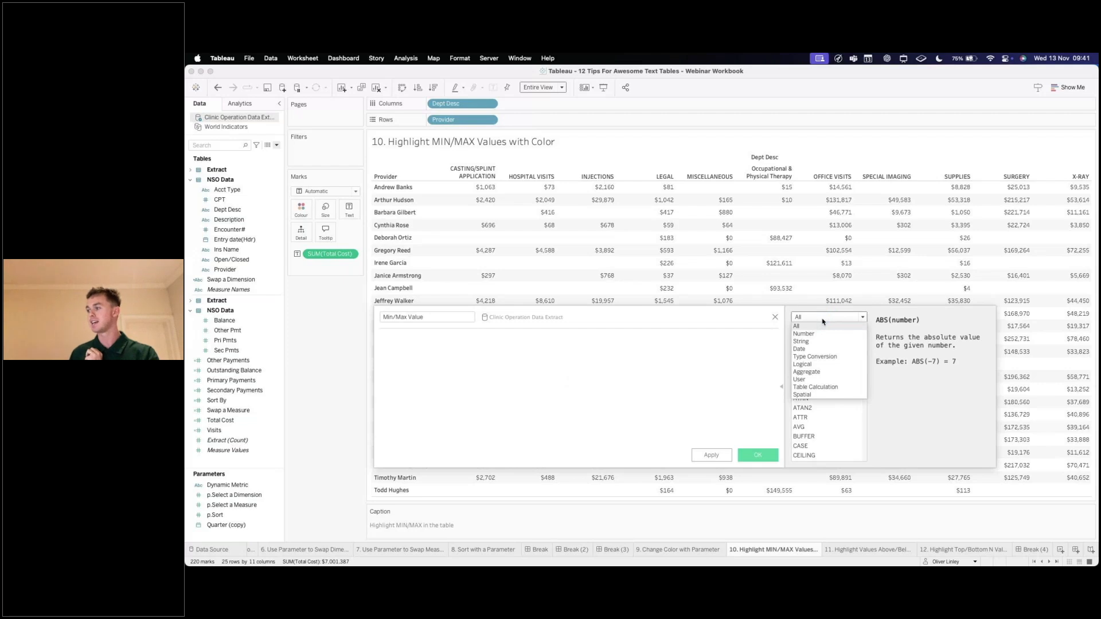
left_click(819, 388)
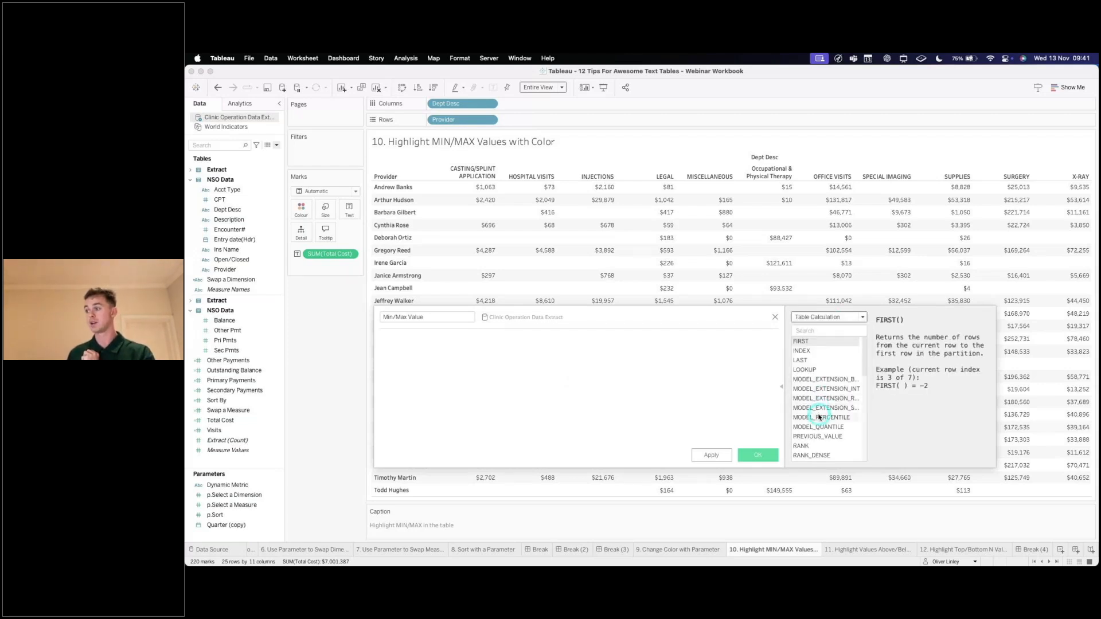
scroll(819, 417, "down", 10)
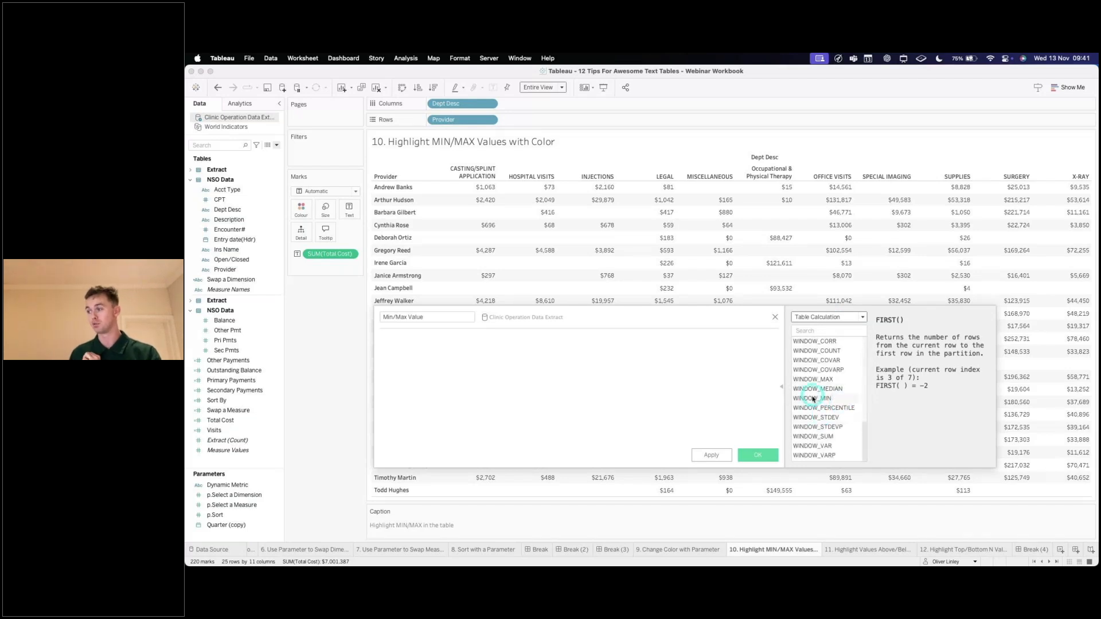
scroll(813, 399, "up", 3)
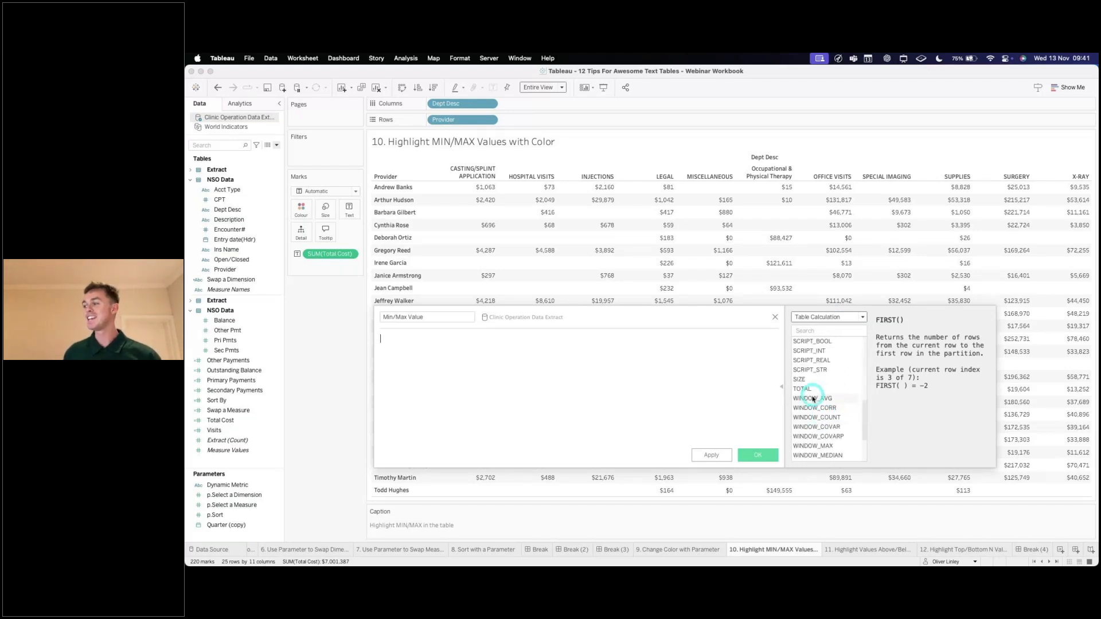
scroll(813, 398, "down", 3)
Enter the formula MAX(SUM([Total Cost])) = SUM([Total Cost]) for Min/Max Value
left_click(557, 368)
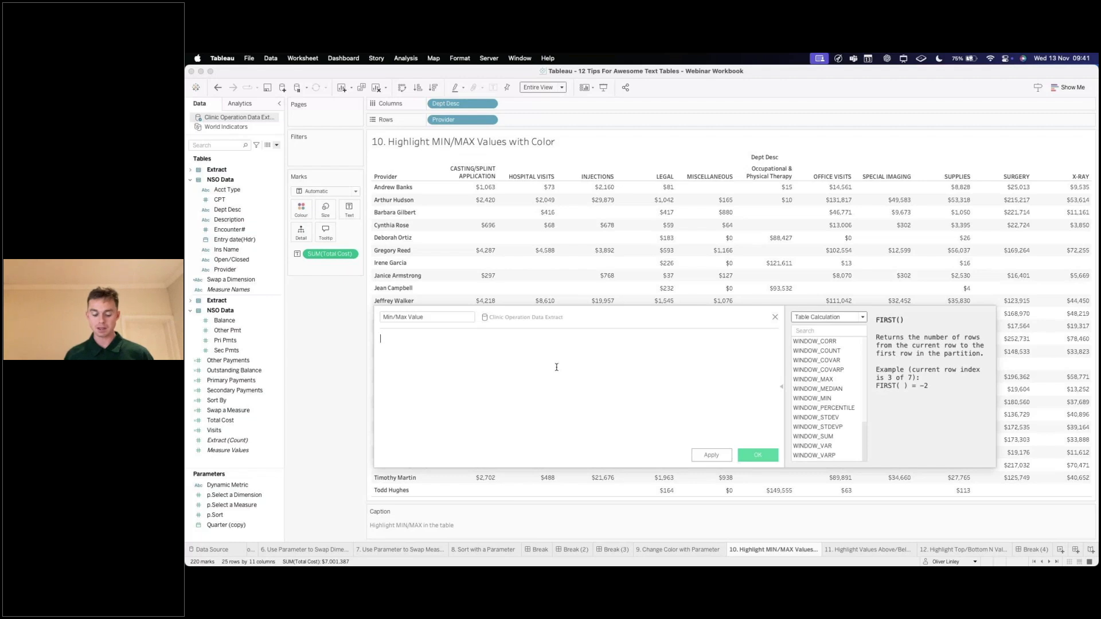
type("MAX(SUM(Tota")
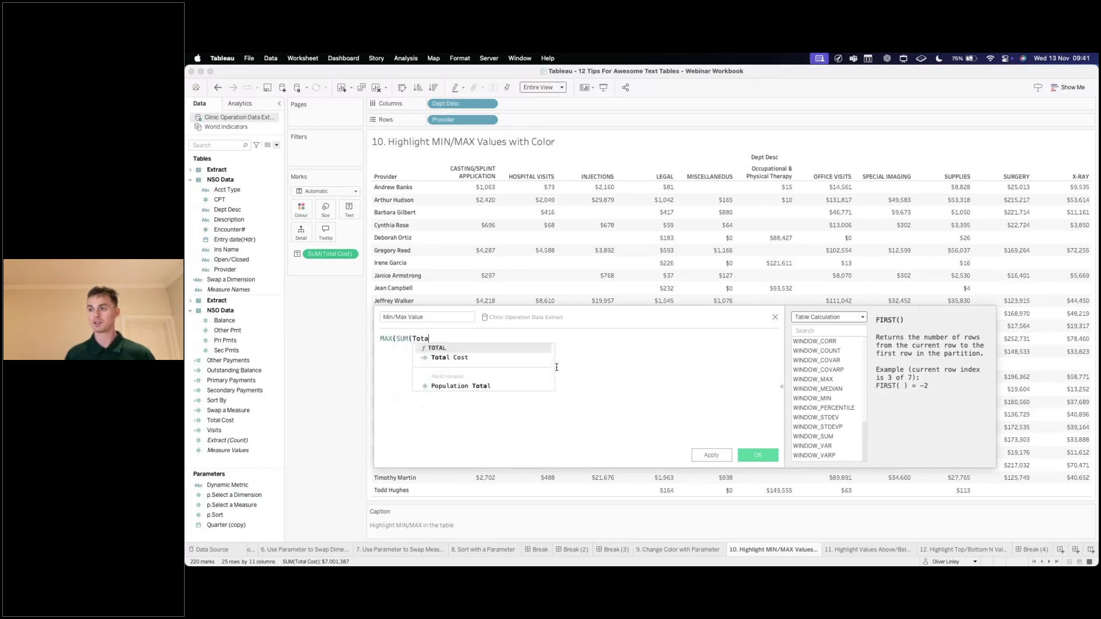
left_click(521, 366)
left_click(520, 365)
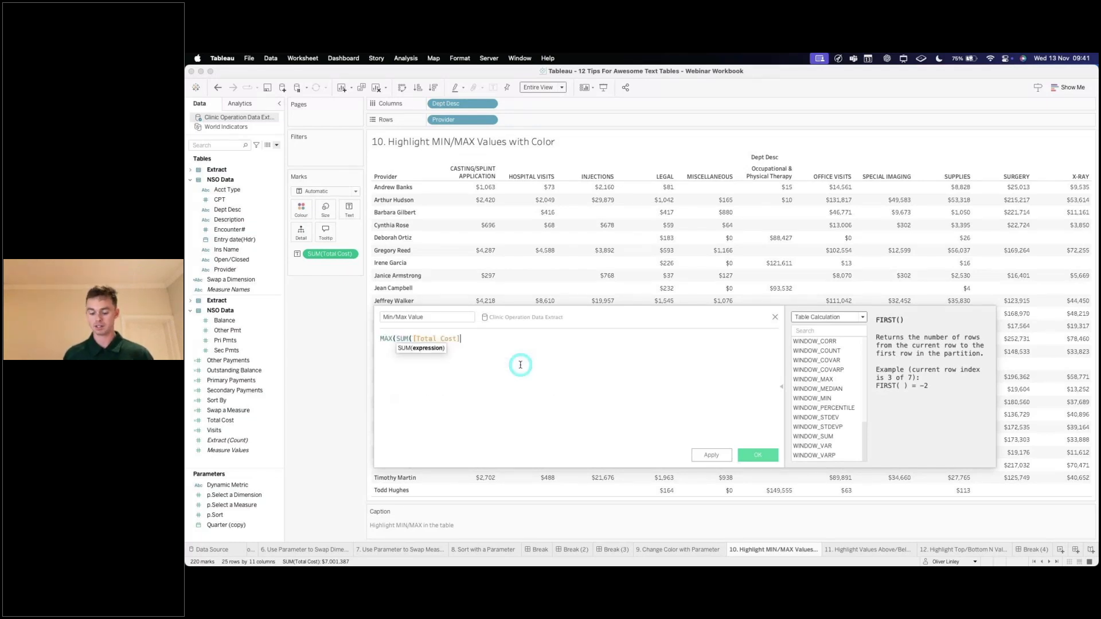
type("))")
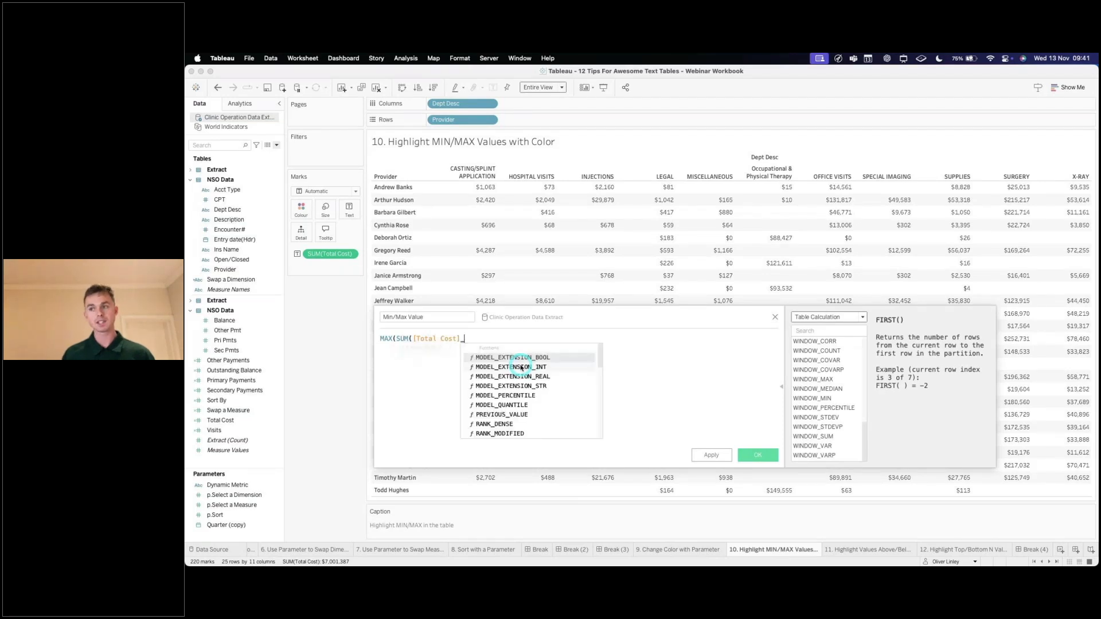
left_click(497, 343)
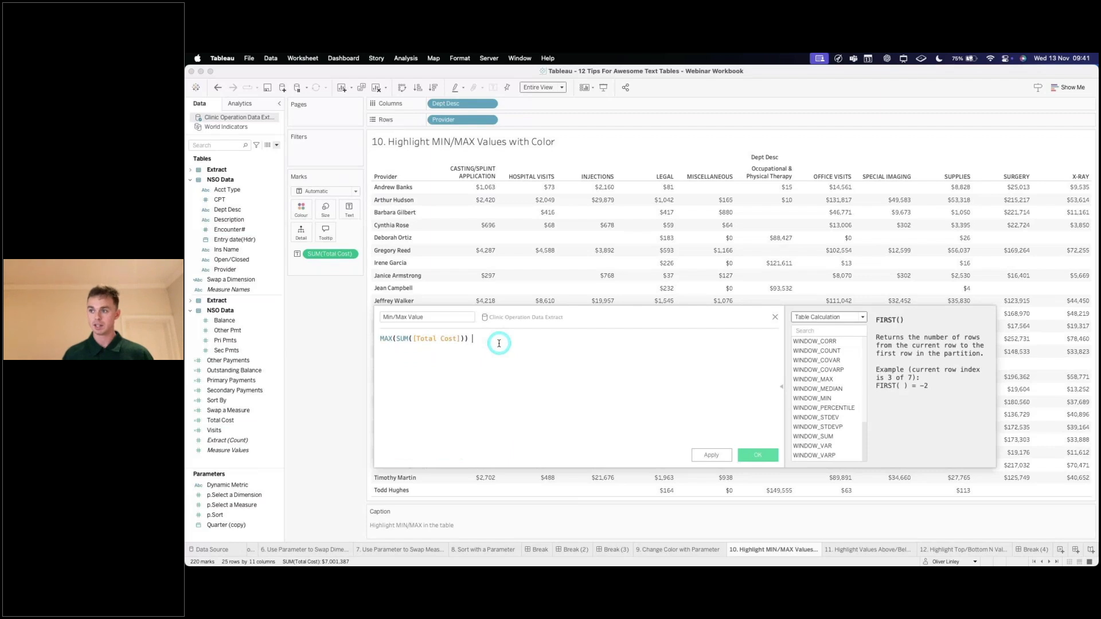
type("= SUM([Total Cost])")
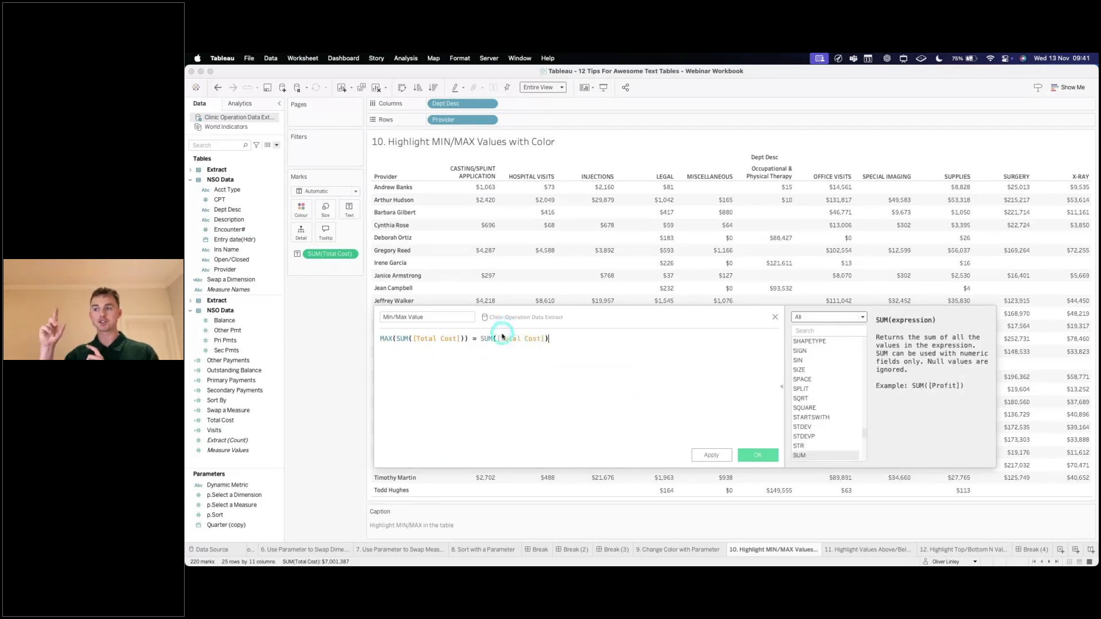
Check the calculation's error and replace MAX with WINDOW_MAX in the formula
left_click(415, 456)
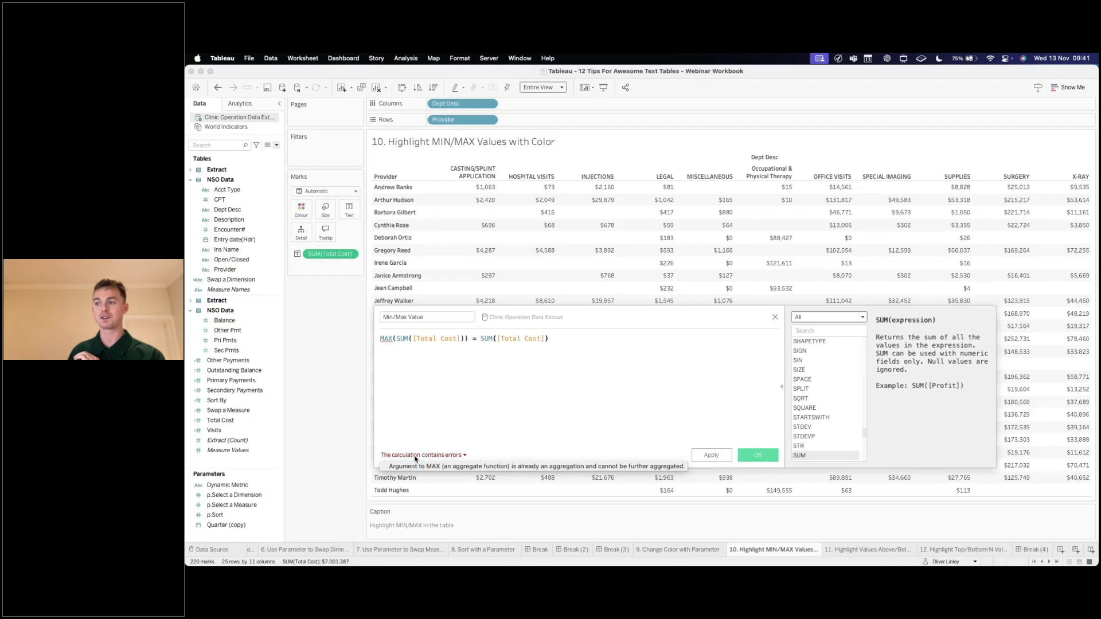
left_click(414, 374)
left_click_drag(463, 339, 402, 339)
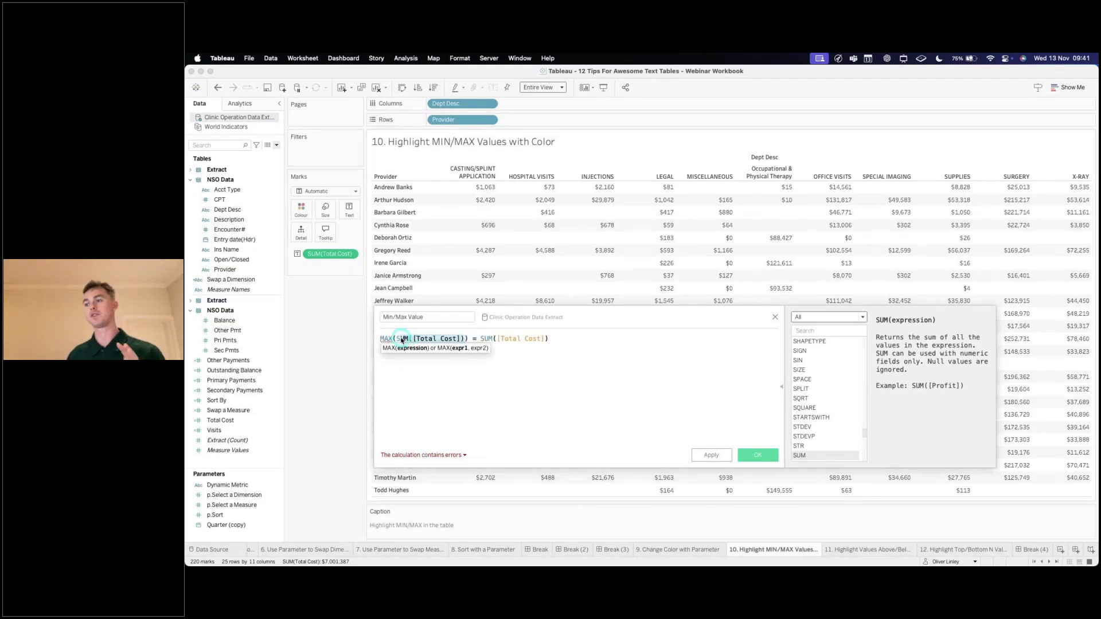
left_click(550, 365)
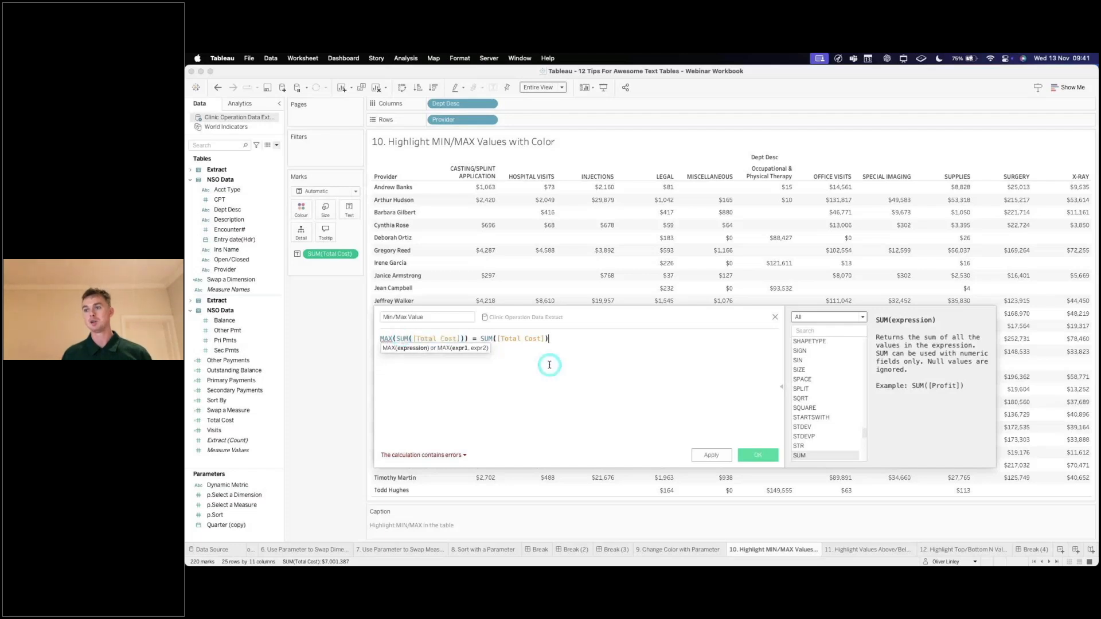
left_click(387, 340)
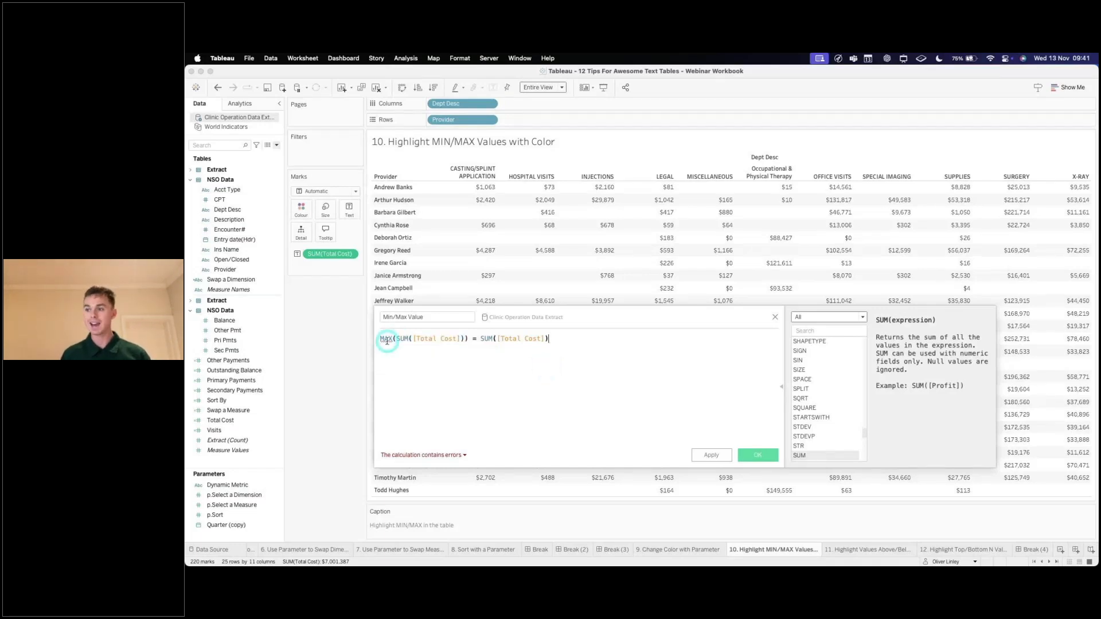
type("WINOW_MAX")
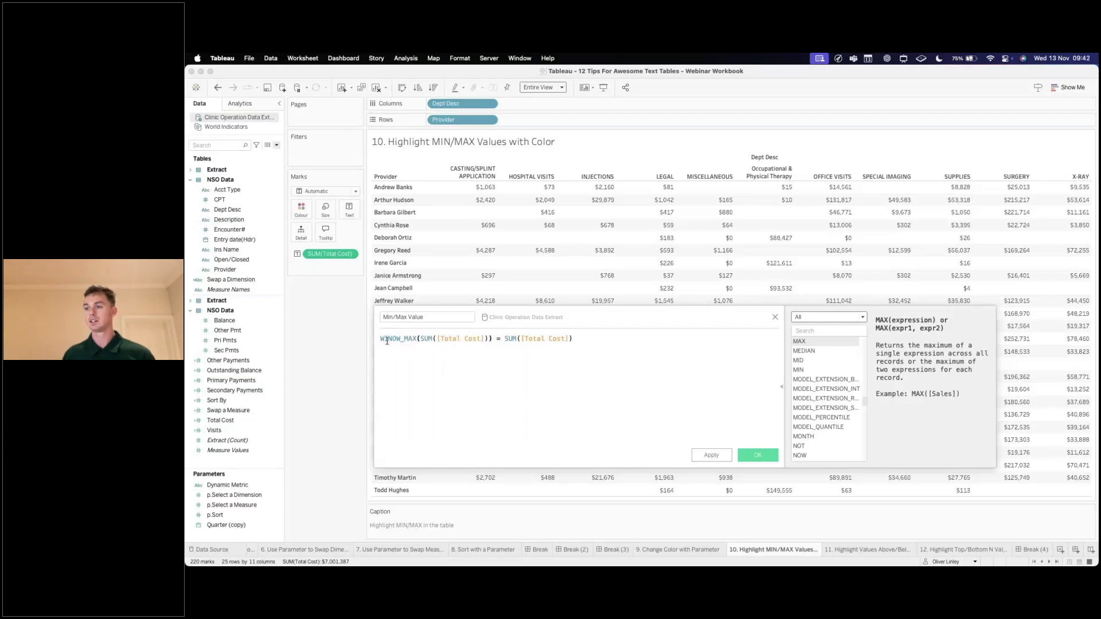
left_click(394, 338)
type("D")
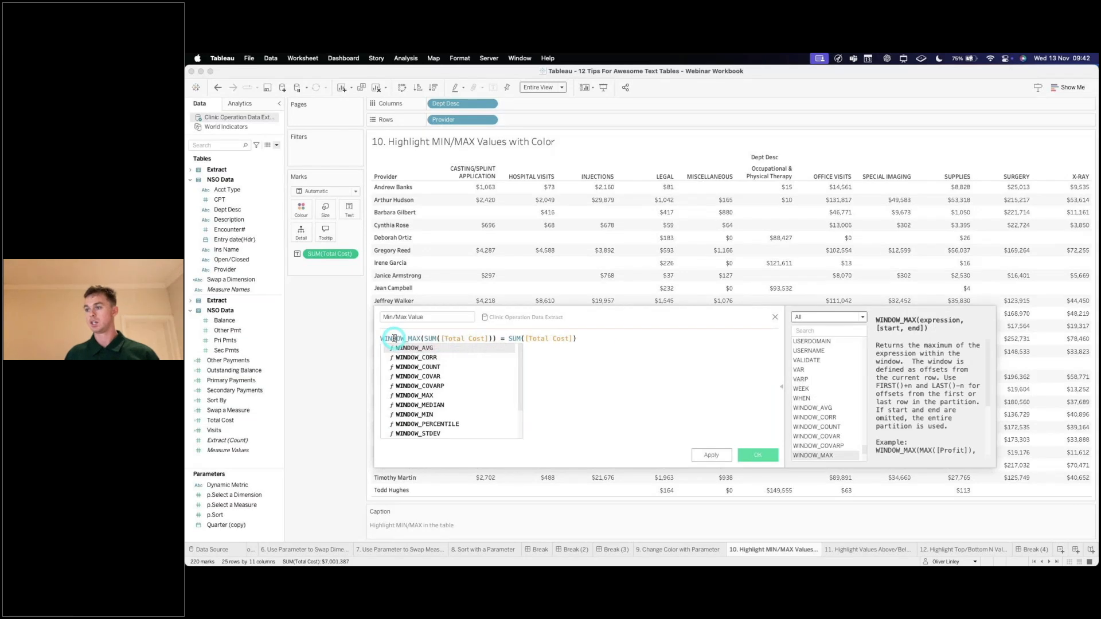
left_click(631, 334)
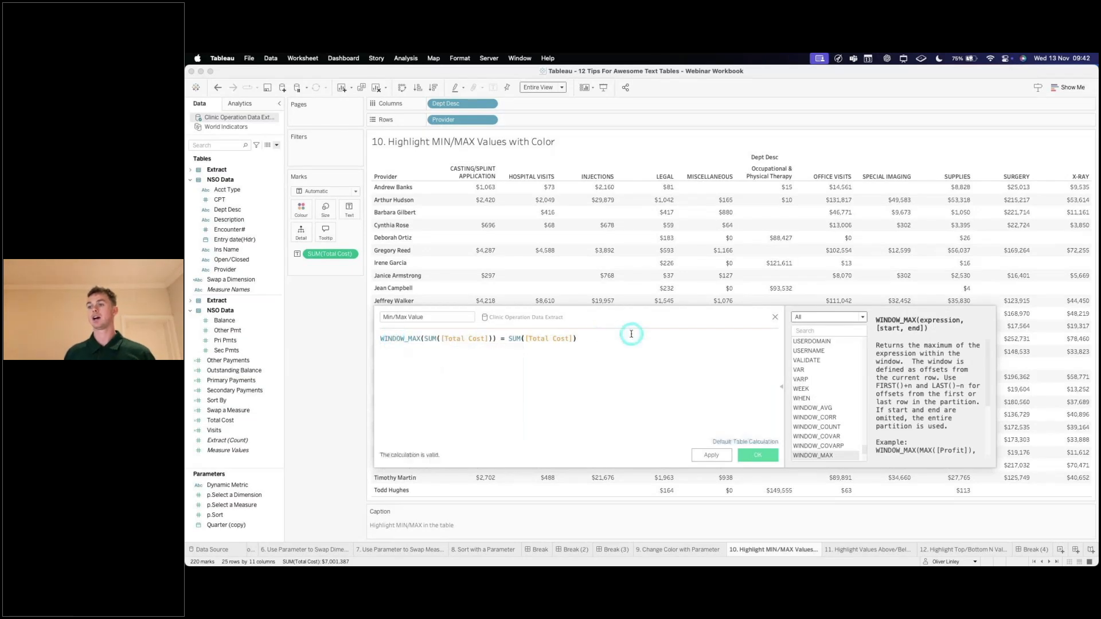
Examine the WINDOW_MAX function and its SUM([Total Cost]) argument in the formula
left_click(381, 338)
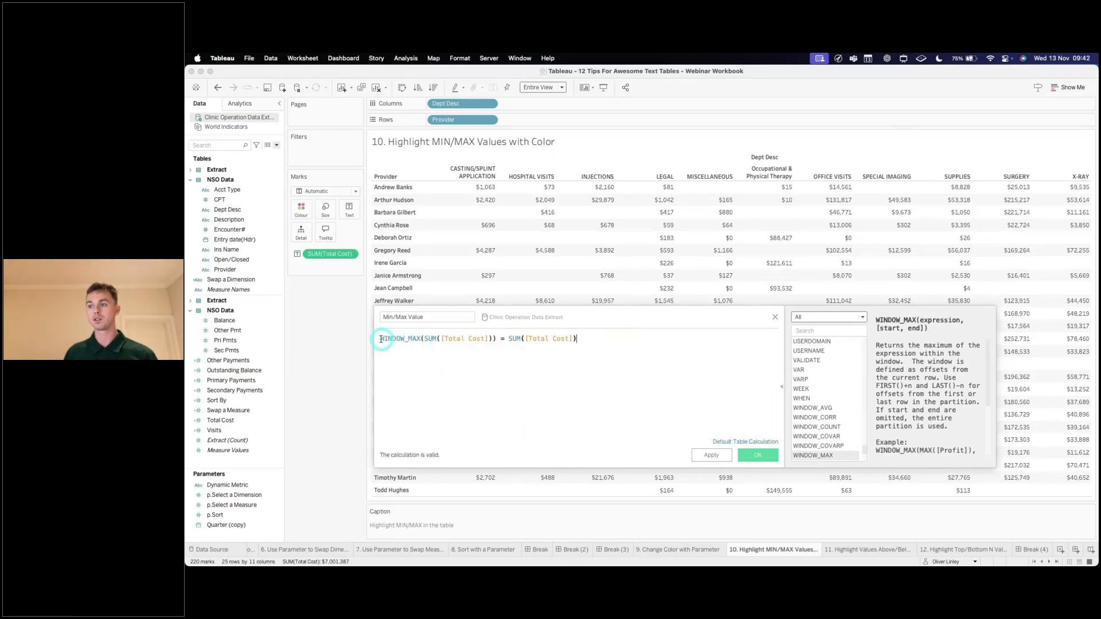
left_click_drag(381, 338, 421, 339)
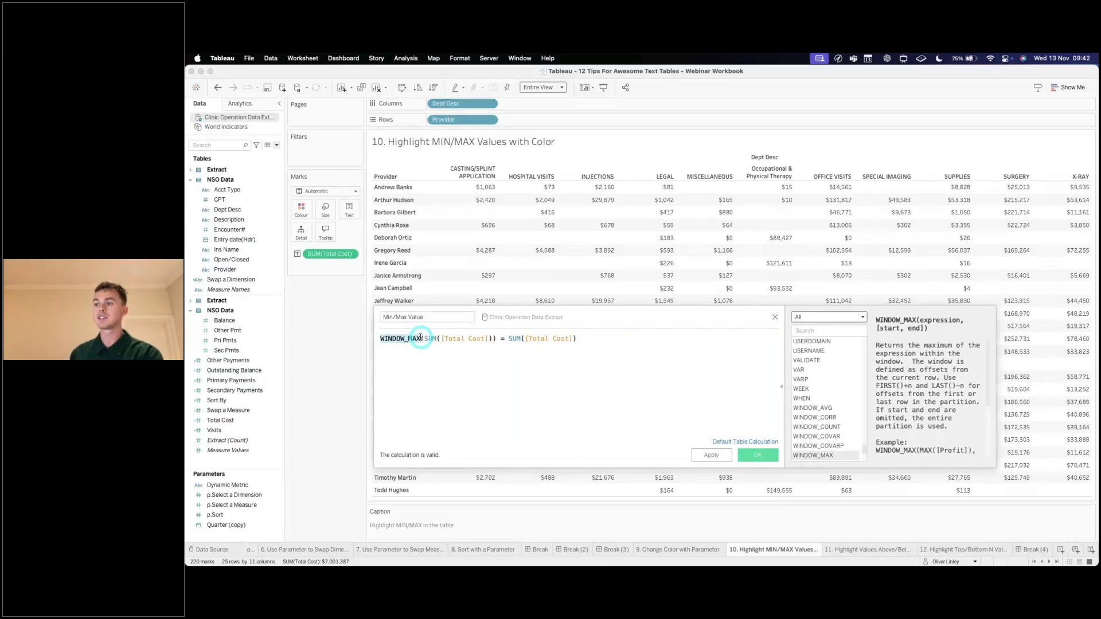
left_click_drag(421, 338, 492, 338)
left_click(491, 338)
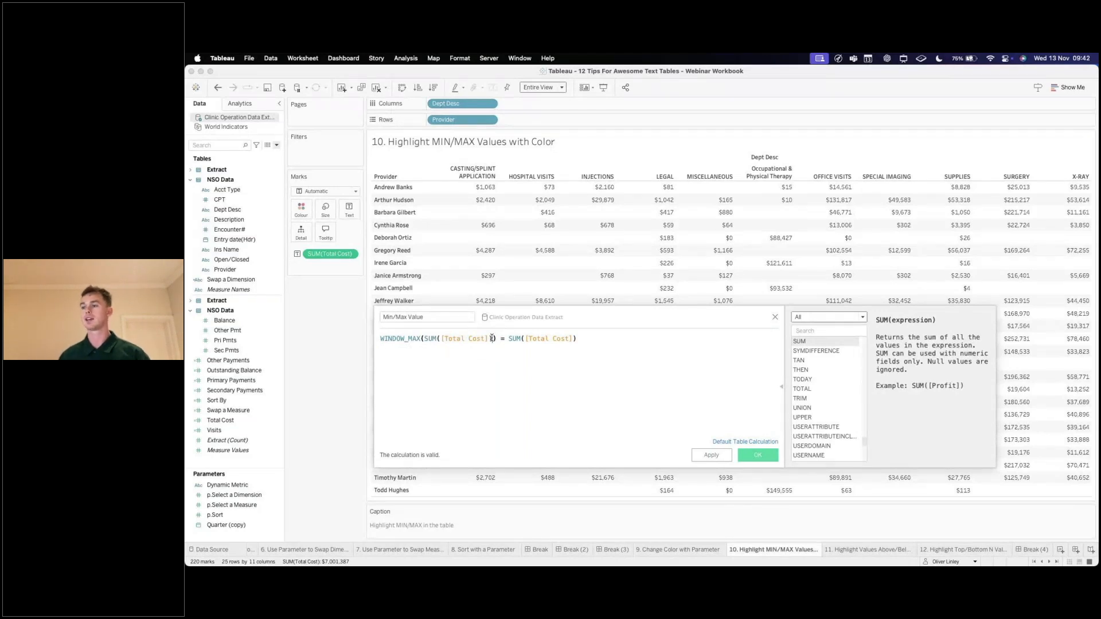
left_click(485, 342)
double_click(407, 341)
left_click(594, 381)
left_click(426, 370)
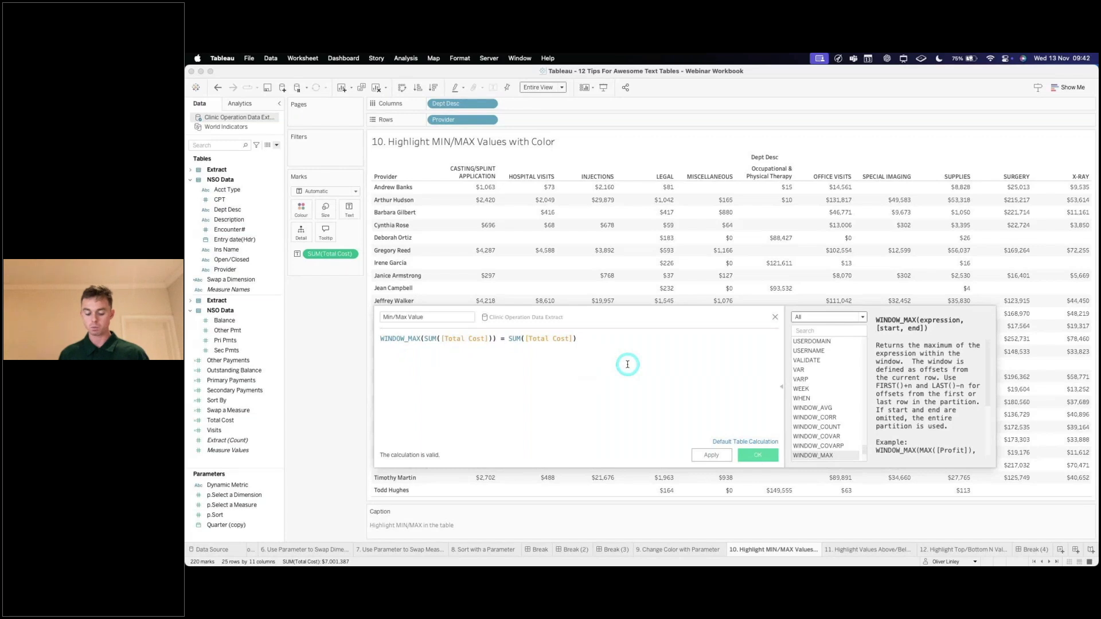
Extend the formula with OR WINDOW_MIN(SUM([Total Cost])) = SUM([Total Cost]) on new lines and apply the calculation with the editor kept open
left_click(602, 340)
key("Return")
type("OR")
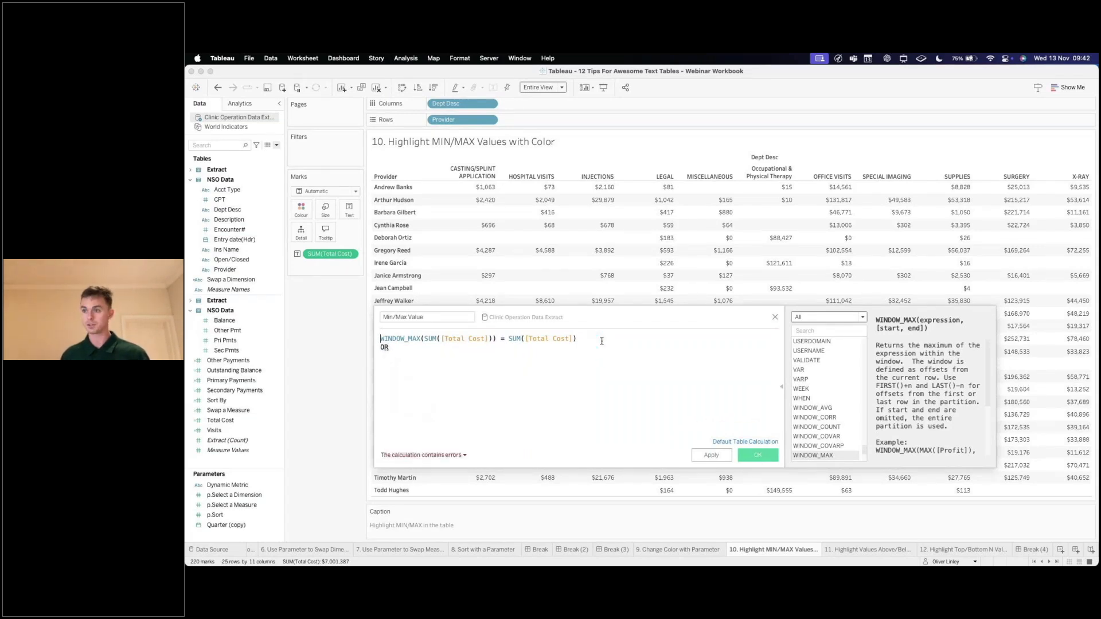
key("Return")
type("WINDOW_MAX(SUM([Total Cost])) = SUM([Total Cost])")
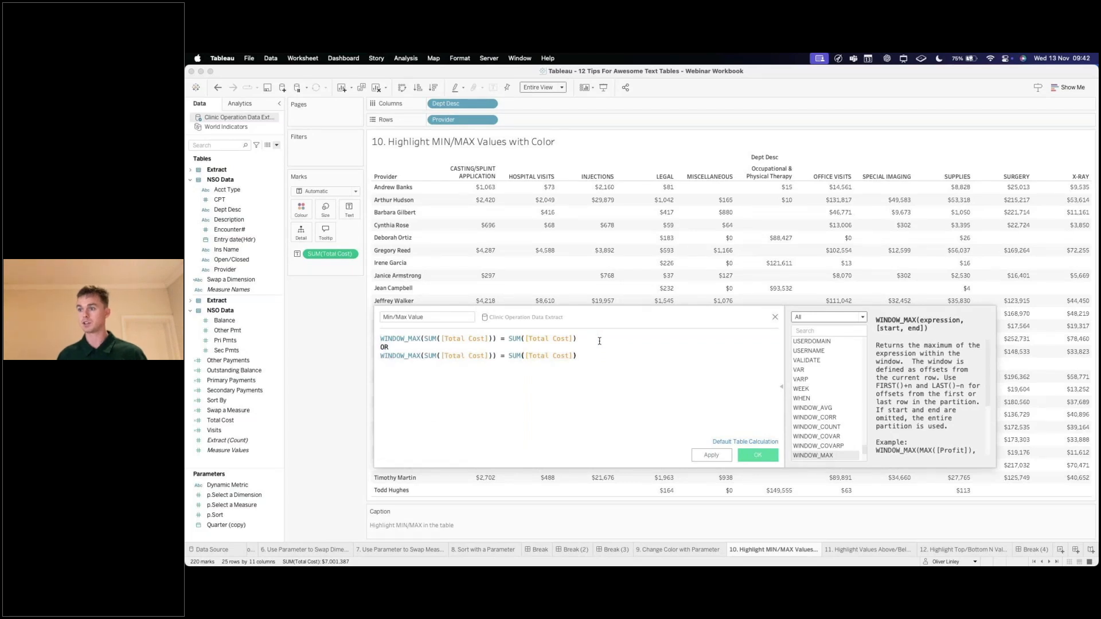
left_click_drag(422, 356, 410, 356)
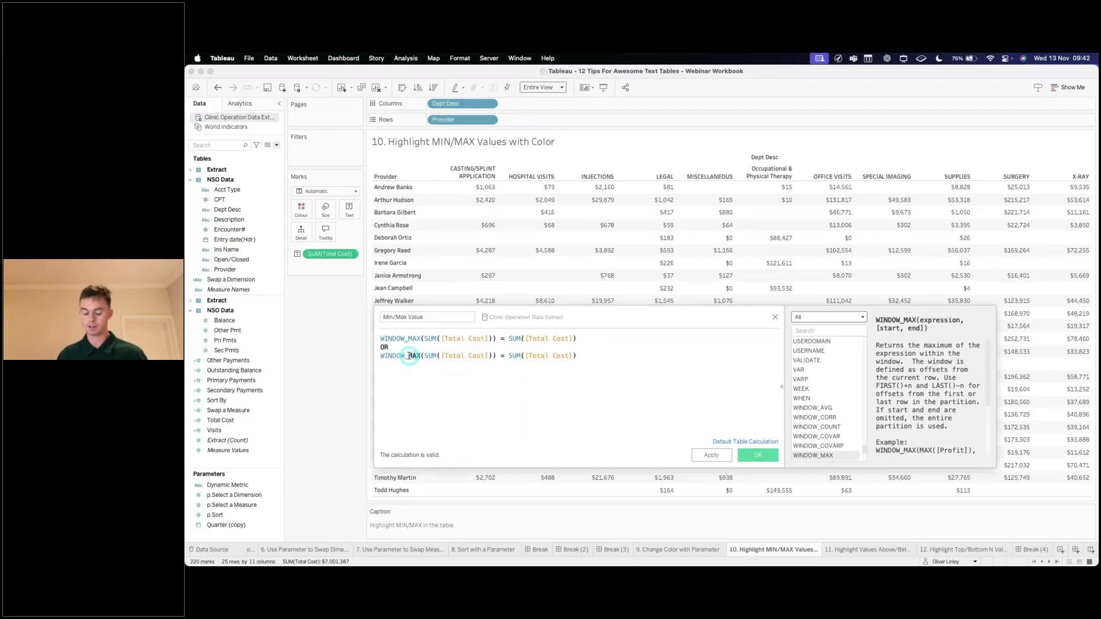
type("MIN")
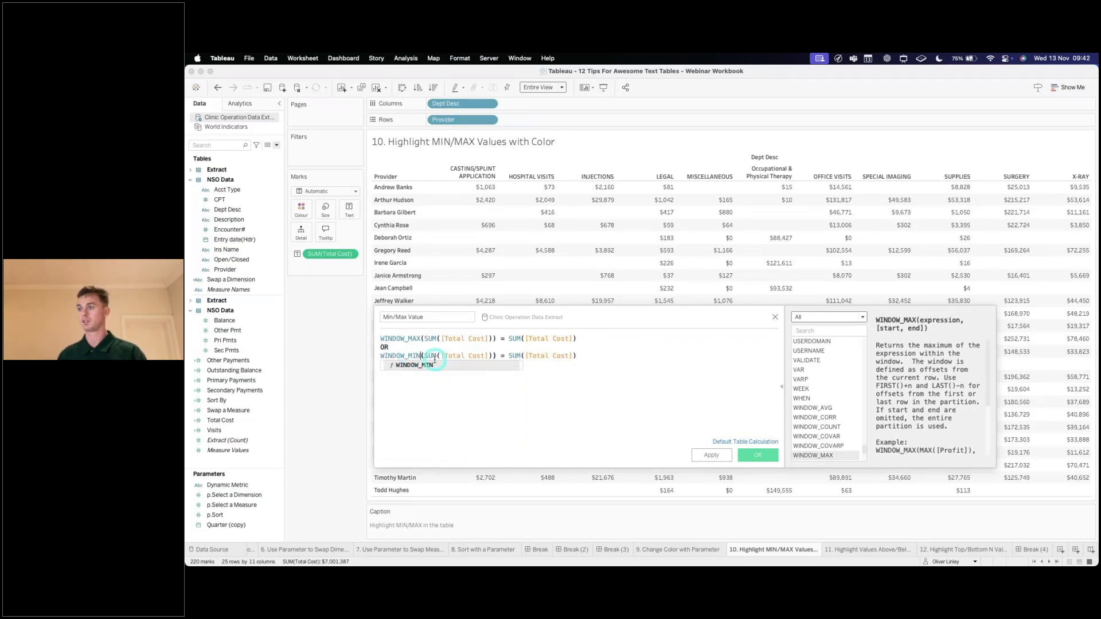
left_click(509, 387)
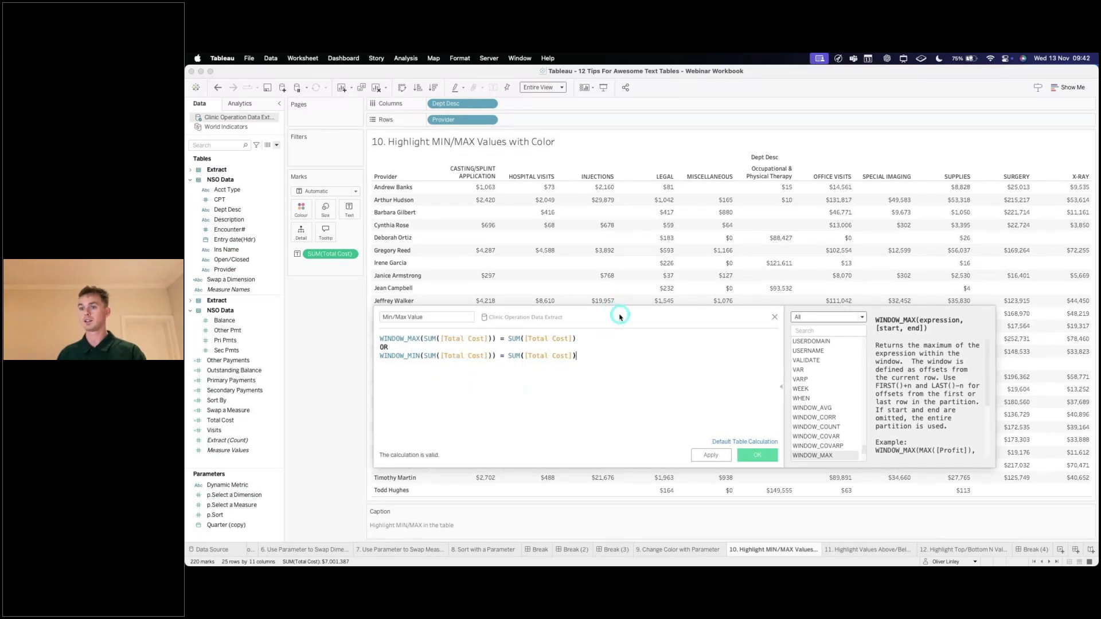
left_click_drag(617, 310, 547, 403)
left_click(638, 541)
Colour the table by Min/Max Value and set the mark type to Square
left_click_drag(227, 362, 305, 214)
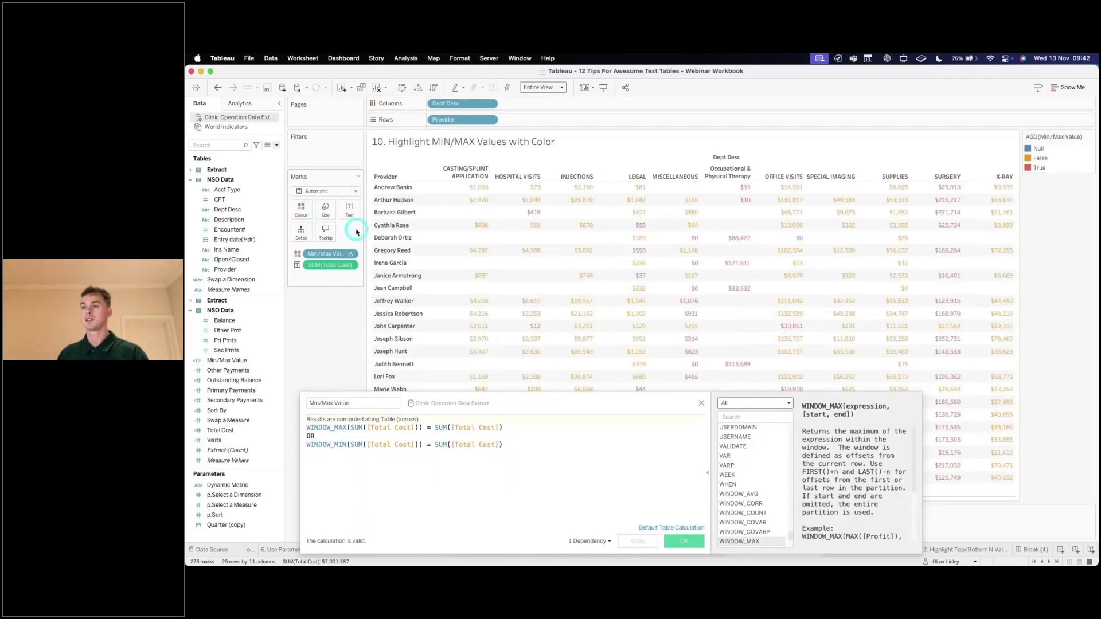
left_click(325, 191)
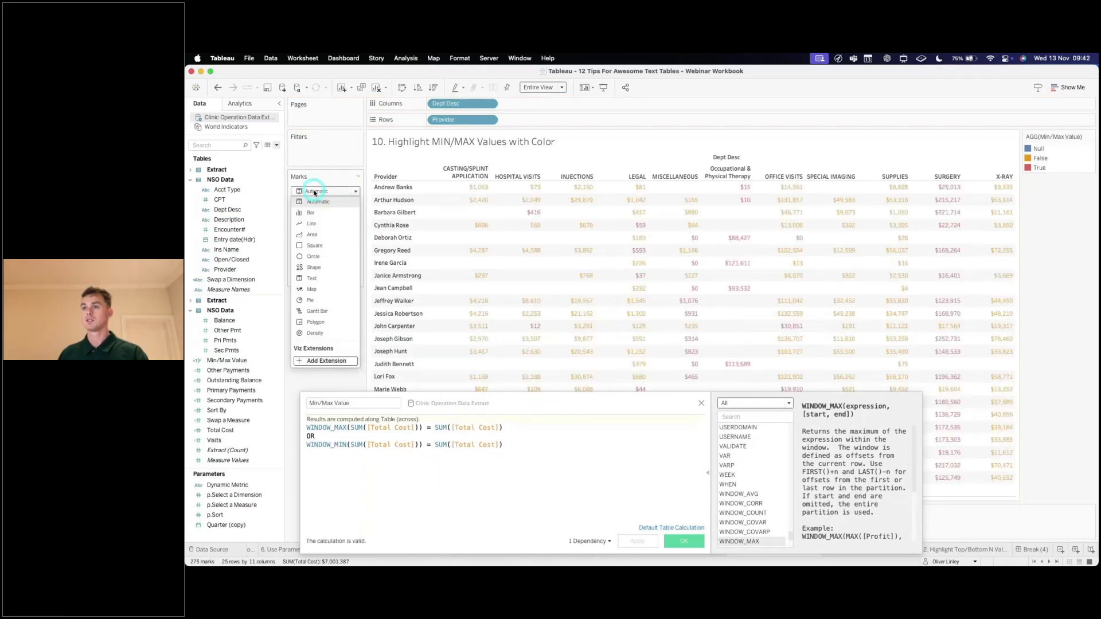
left_click(326, 246)
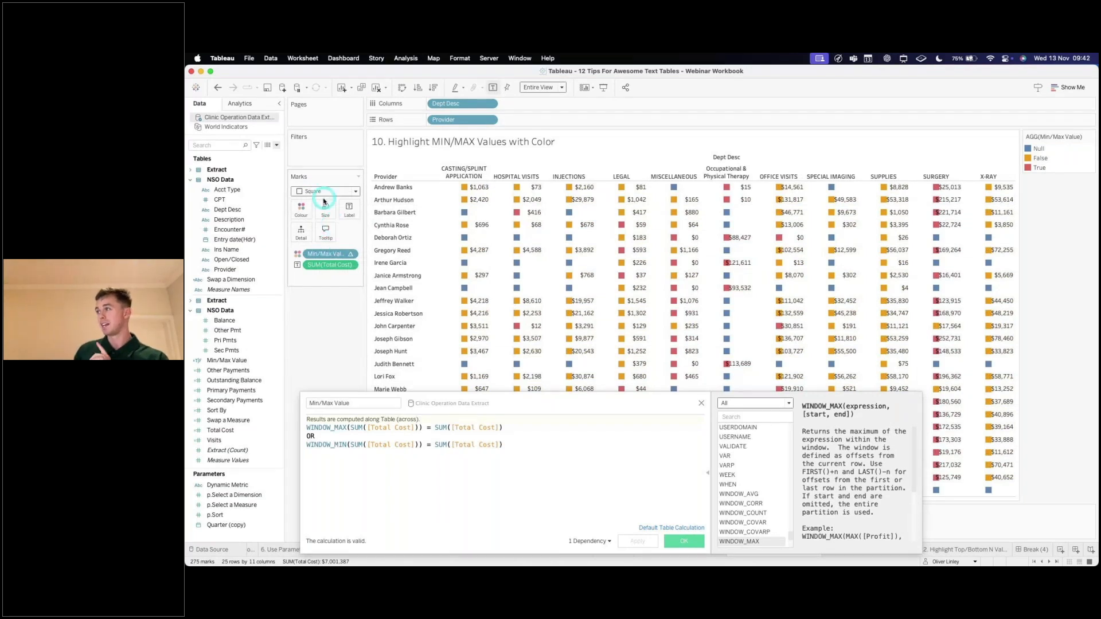
Close the Min/Max Value editor and create a calculated field named 1 with the formula MAX(1)
mouse_move(608, 279)
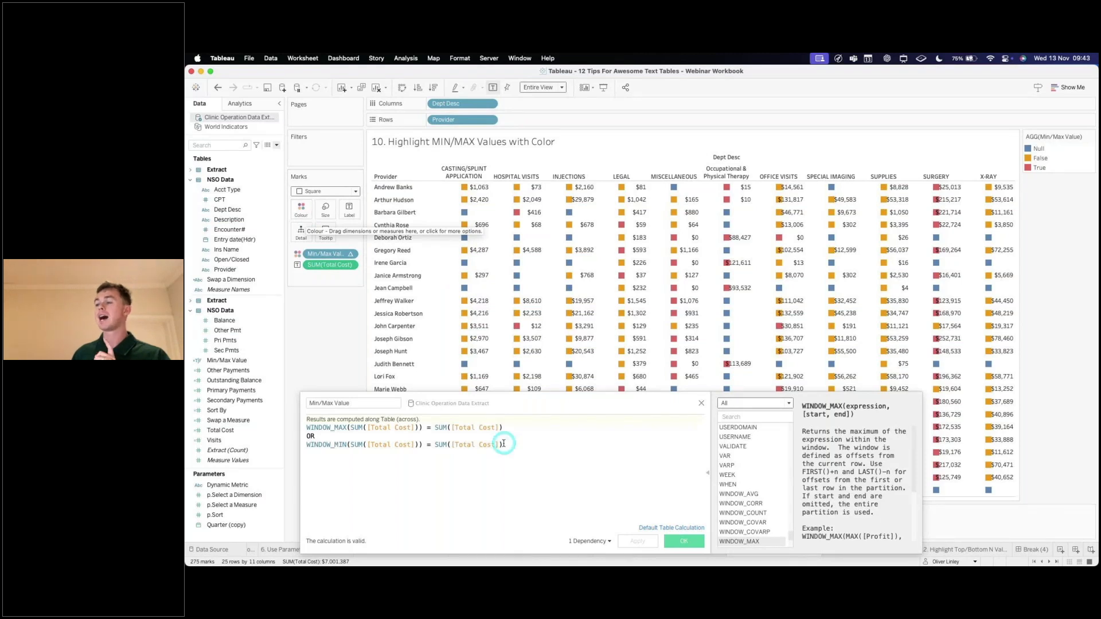
left_click(701, 403)
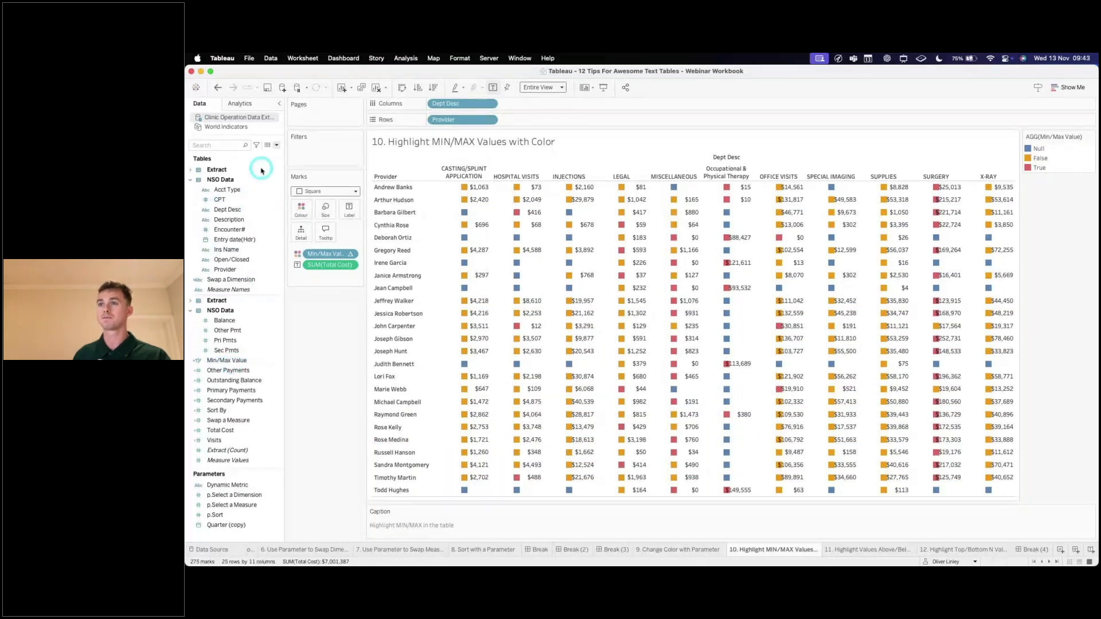
left_click(276, 145)
left_click(229, 154)
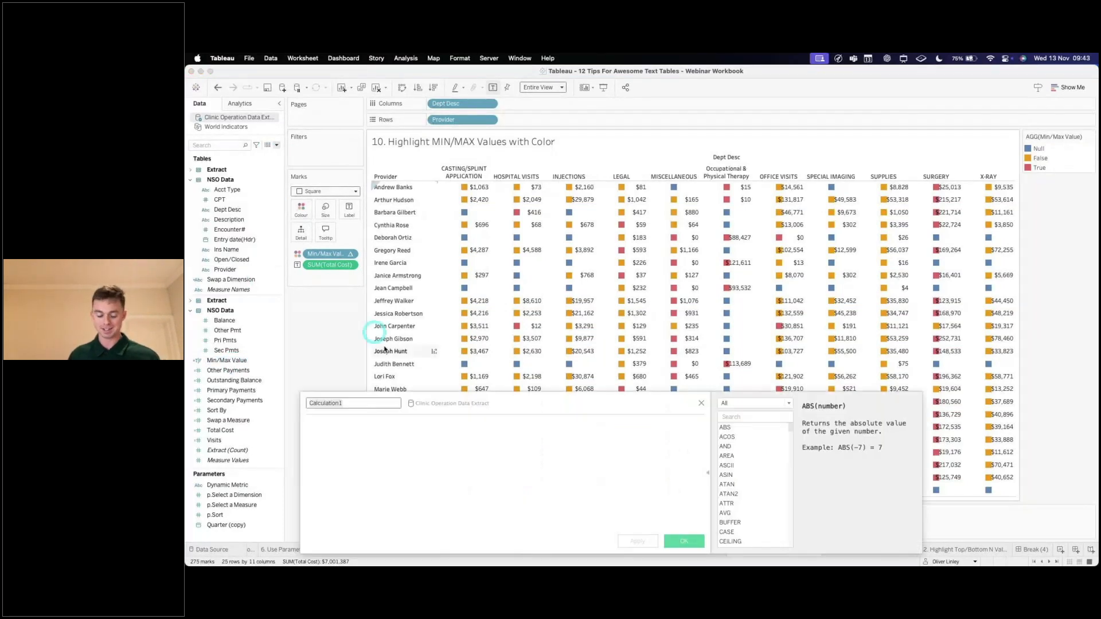
type("1")
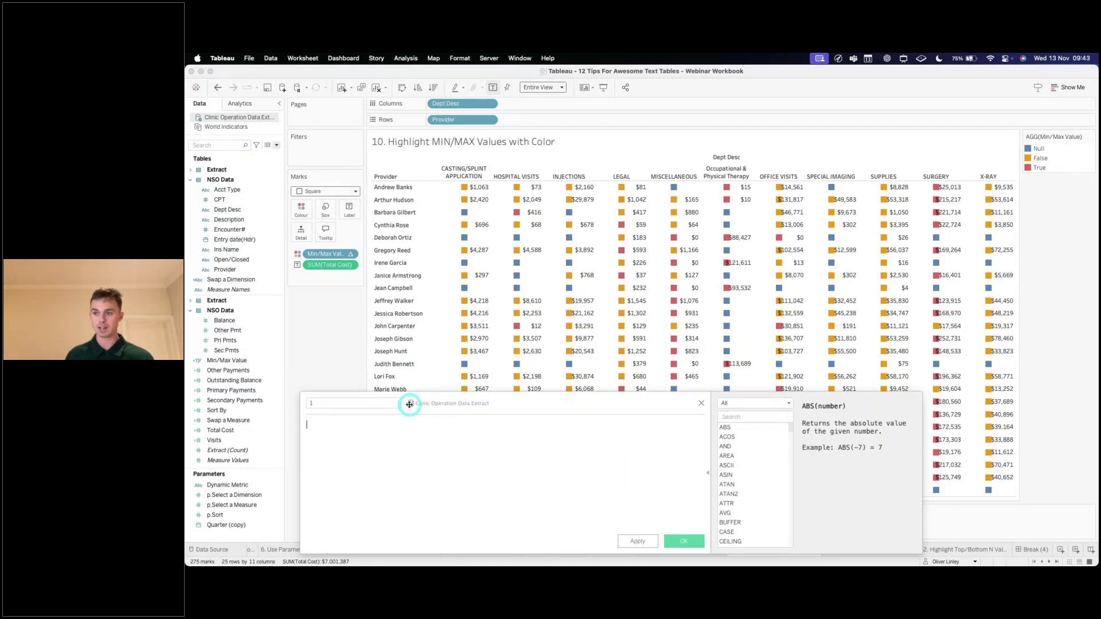
type("MAX(1)")
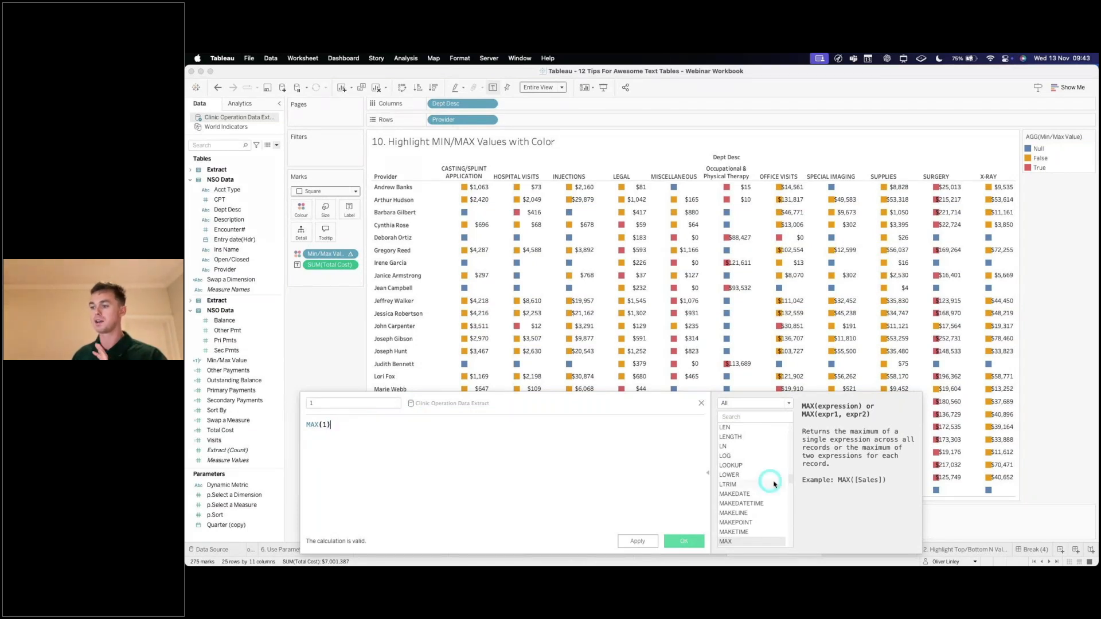
left_click(687, 543)
Change the mark type to Bar, sized by the calculated field 1, and enlarge the bars to the maximum size
left_click(345, 213)
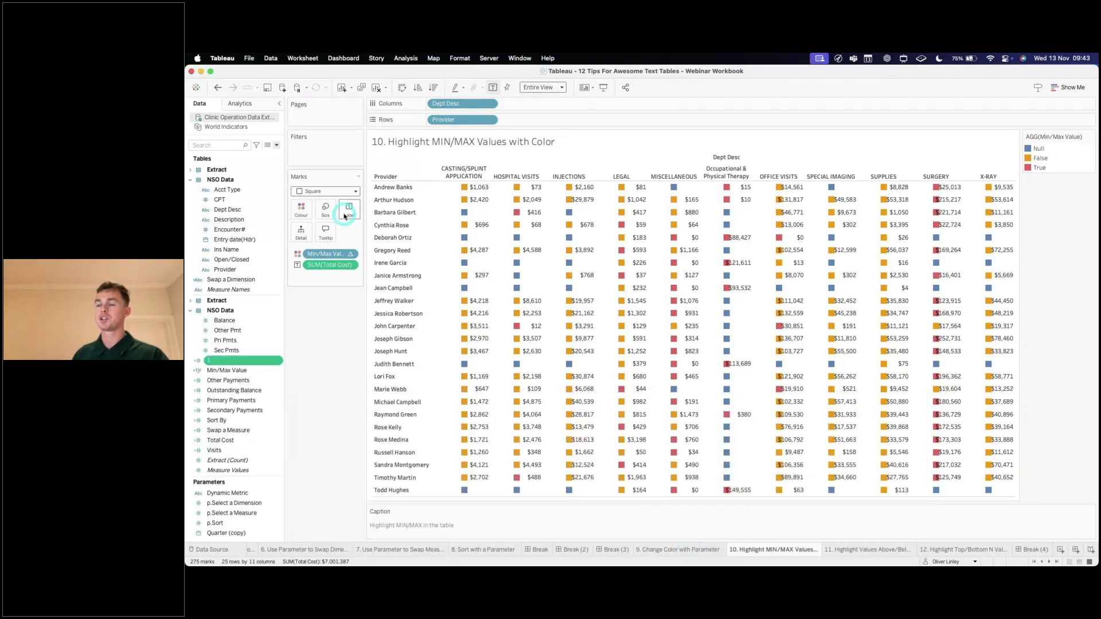
left_click(331, 189)
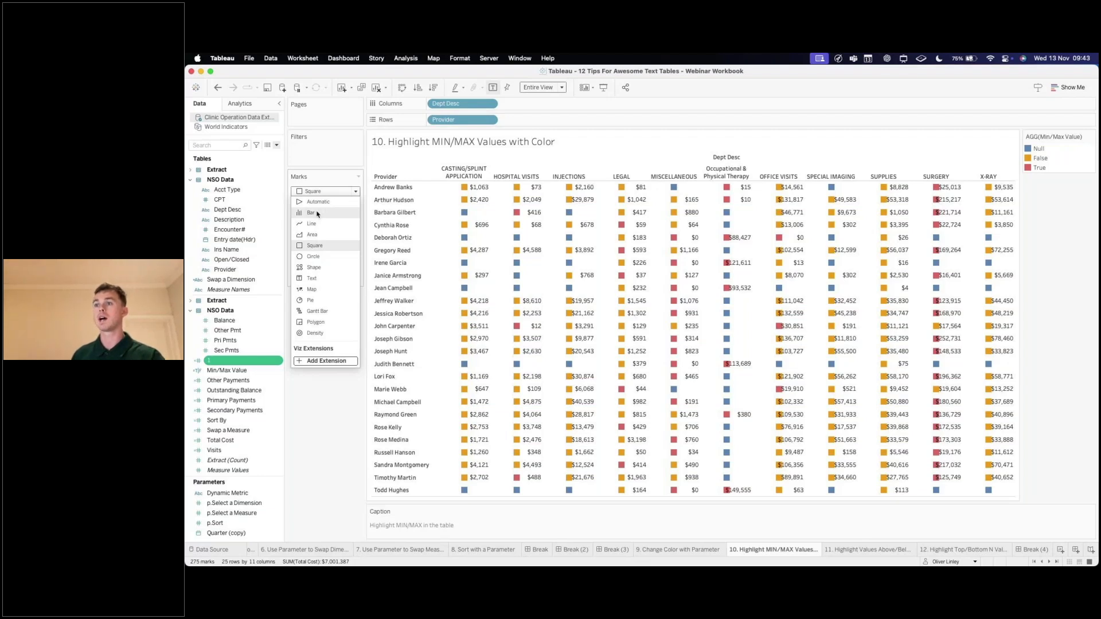
left_click(317, 214)
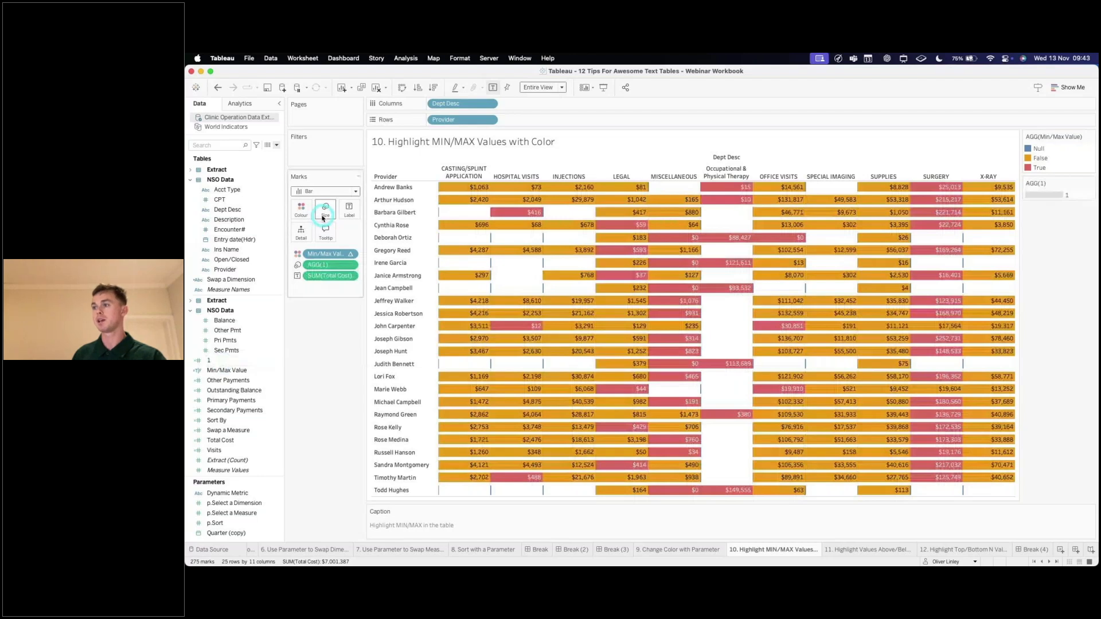
left_click(324, 213)
left_click_drag(362, 233, 410, 235)
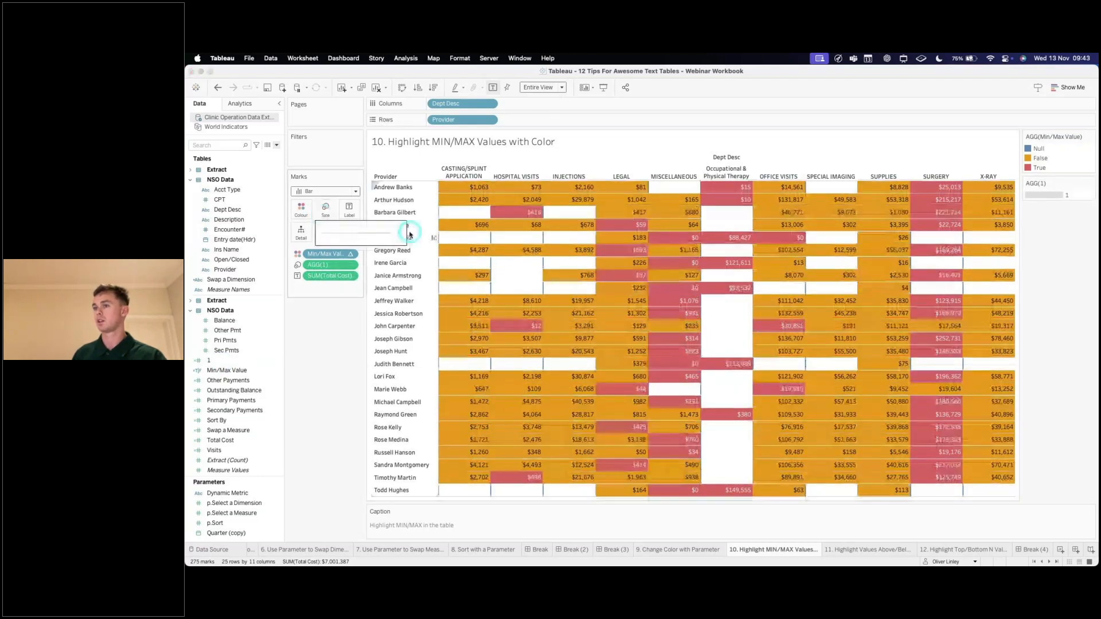
Give the coloured bars a white border
left_click(301, 209)
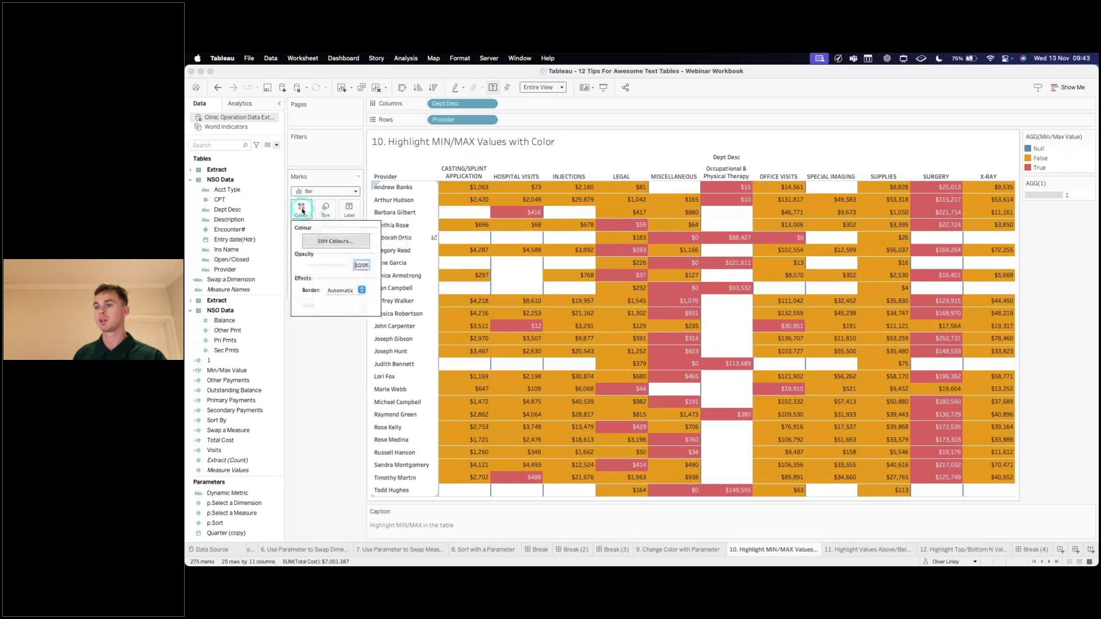
left_click(347, 290)
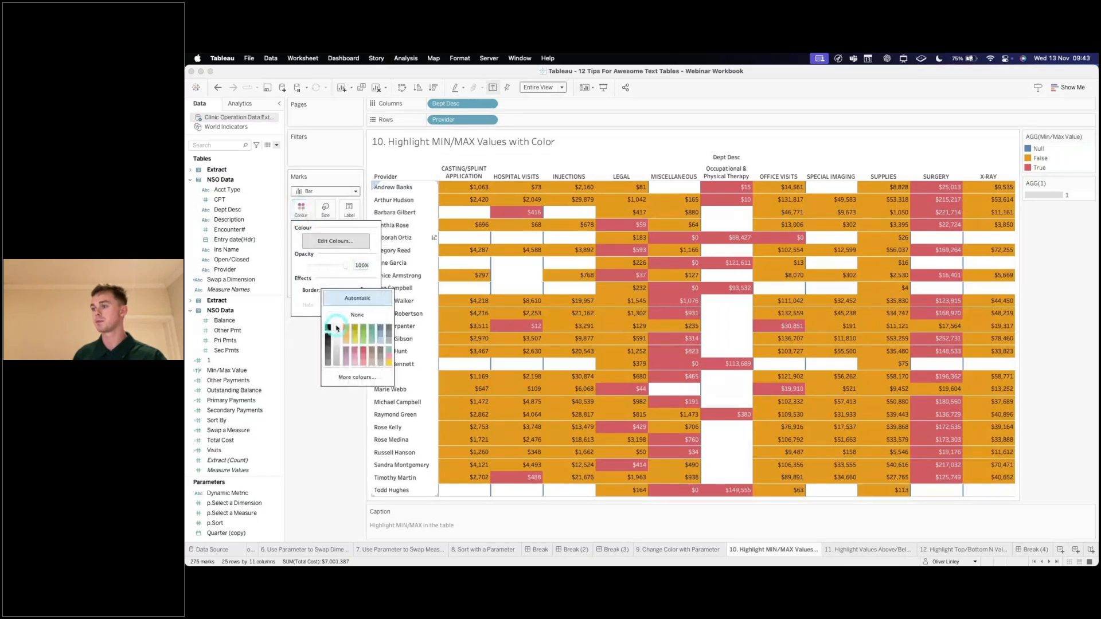
left_click(337, 328)
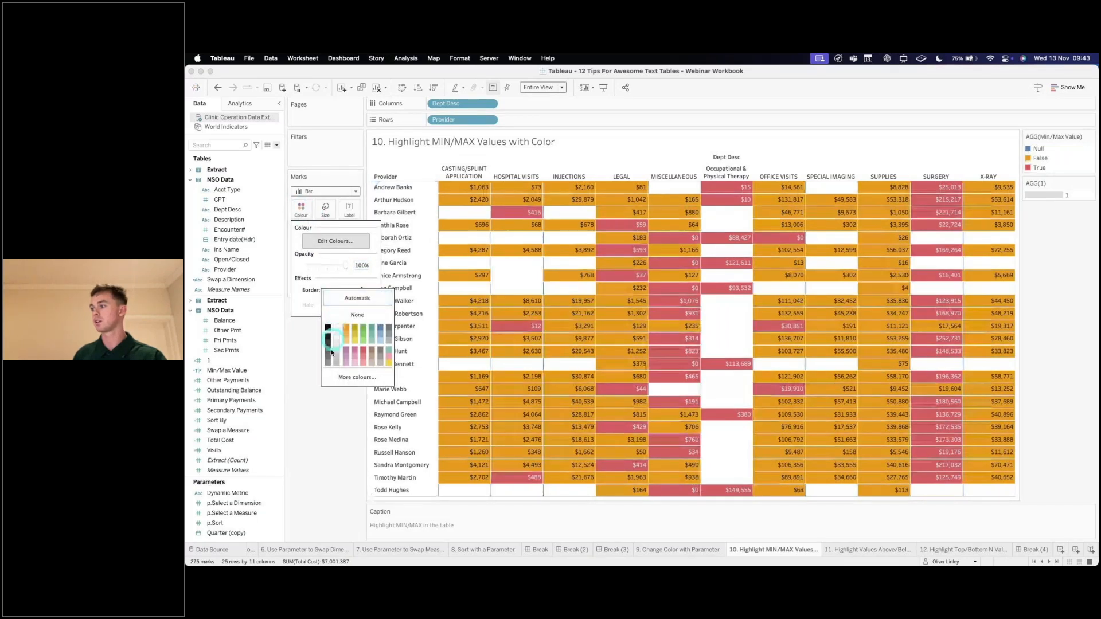
left_click(323, 410)
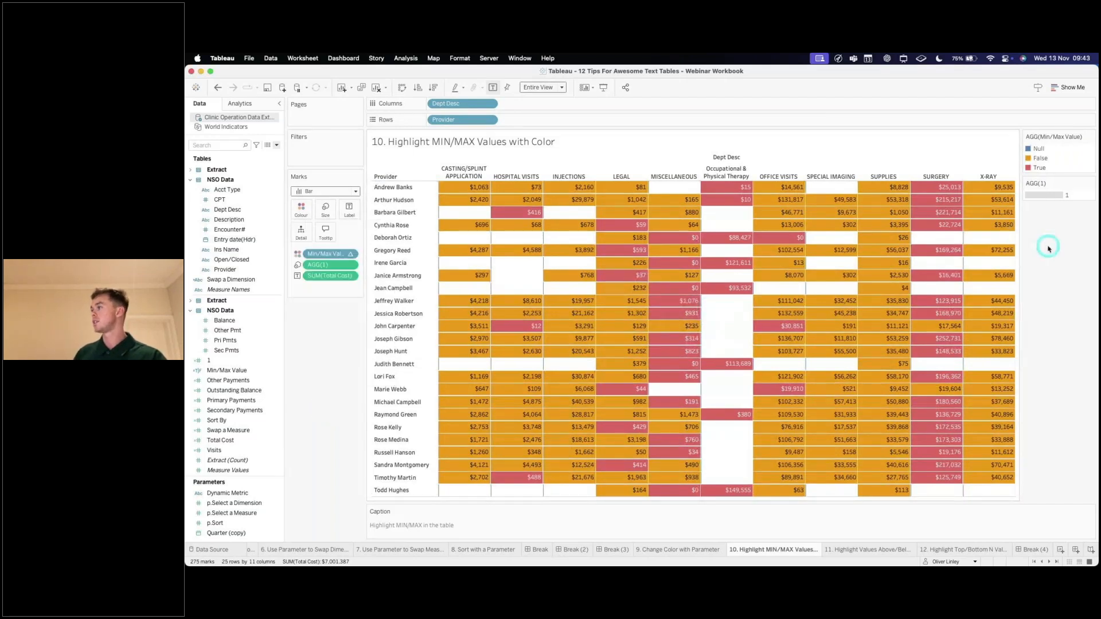
Compute the Min/Max Value table calculation using Table (across then down) so it covers the whole table
left_click(1040, 168)
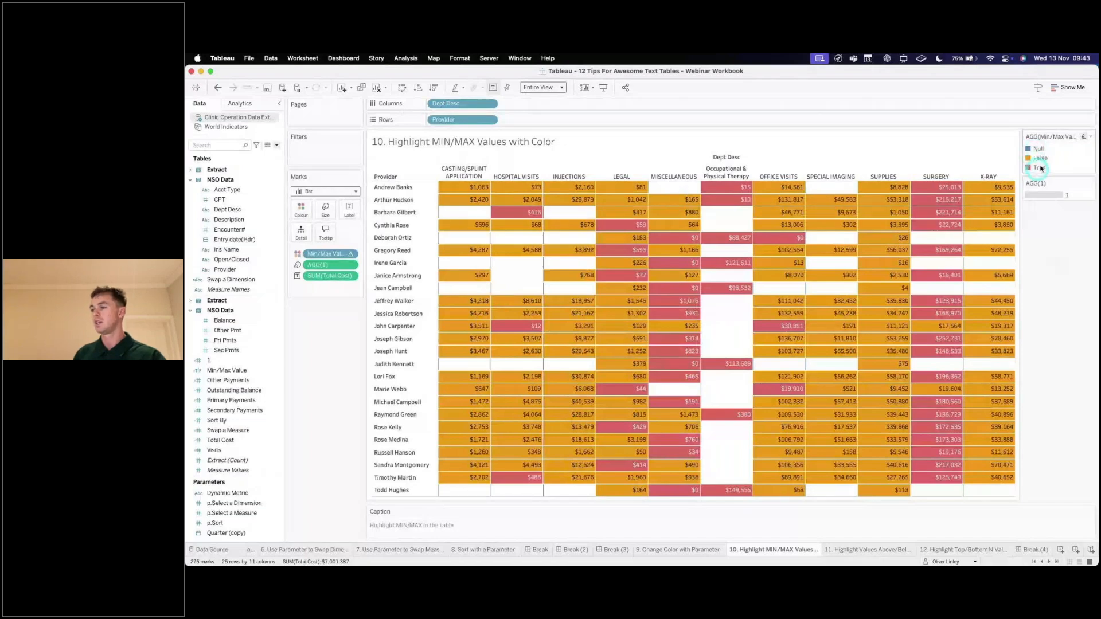
left_click(1039, 149)
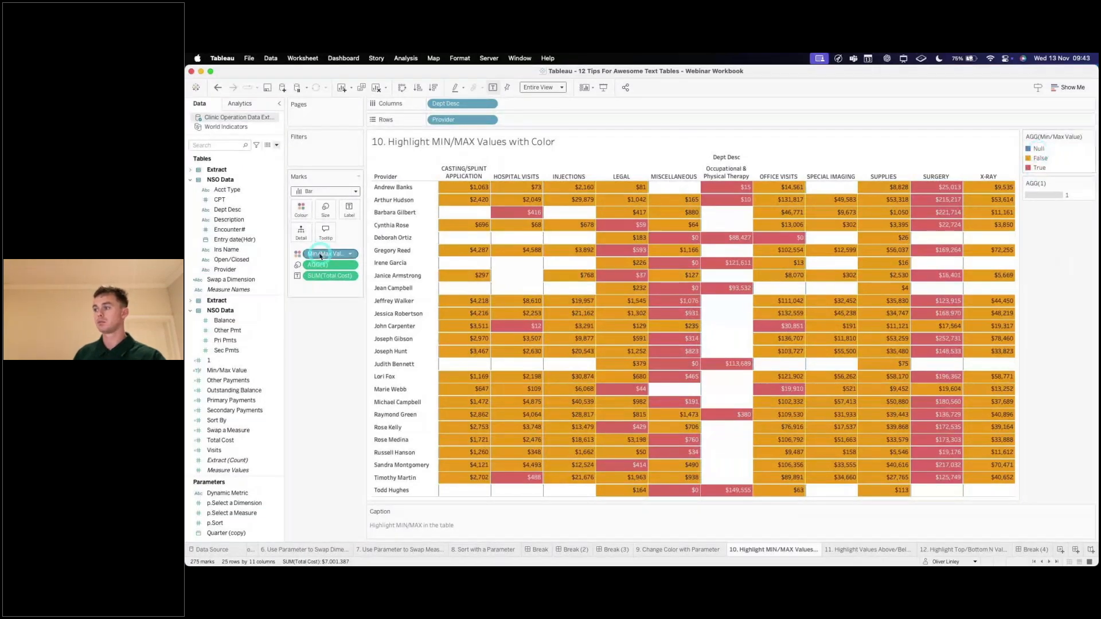
left_click(1002, 169)
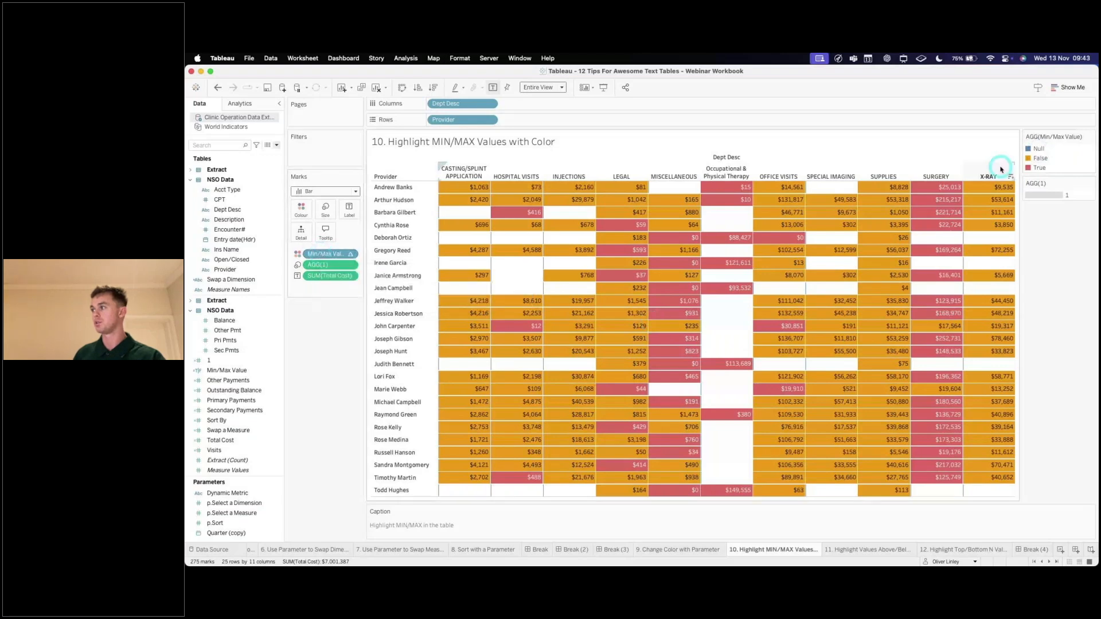
mouse_move(939, 204)
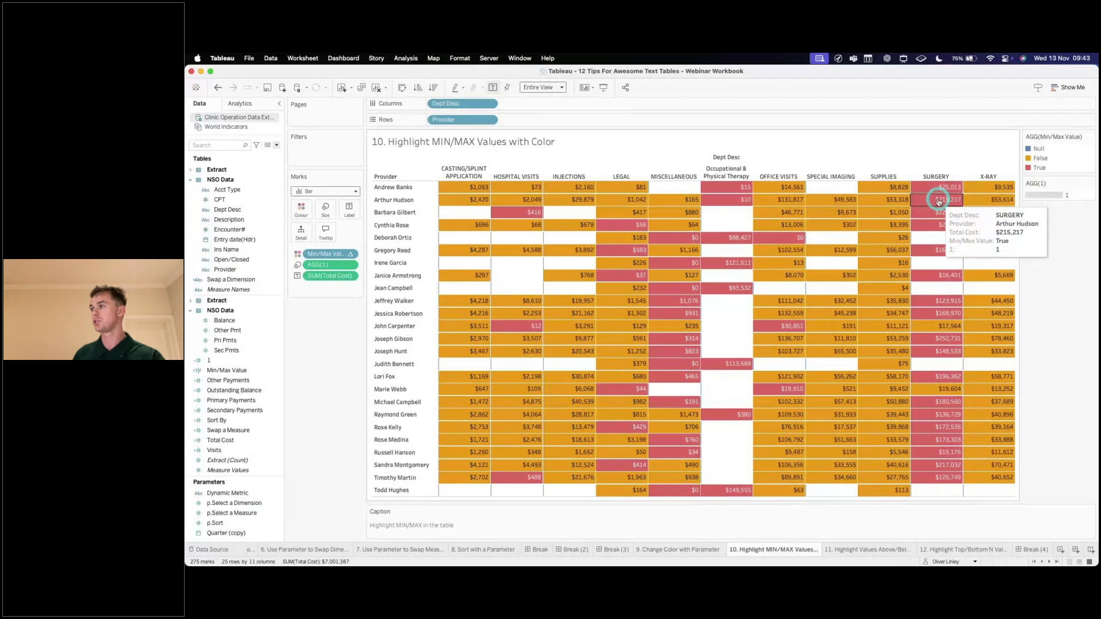
right_click(331, 254)
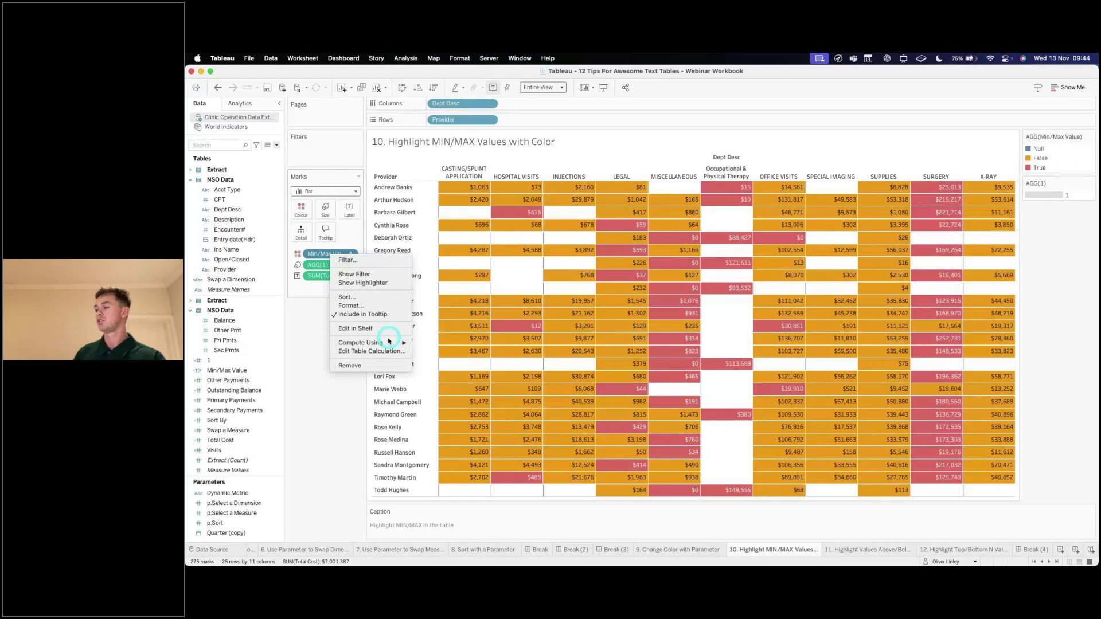
mouse_move(389, 343)
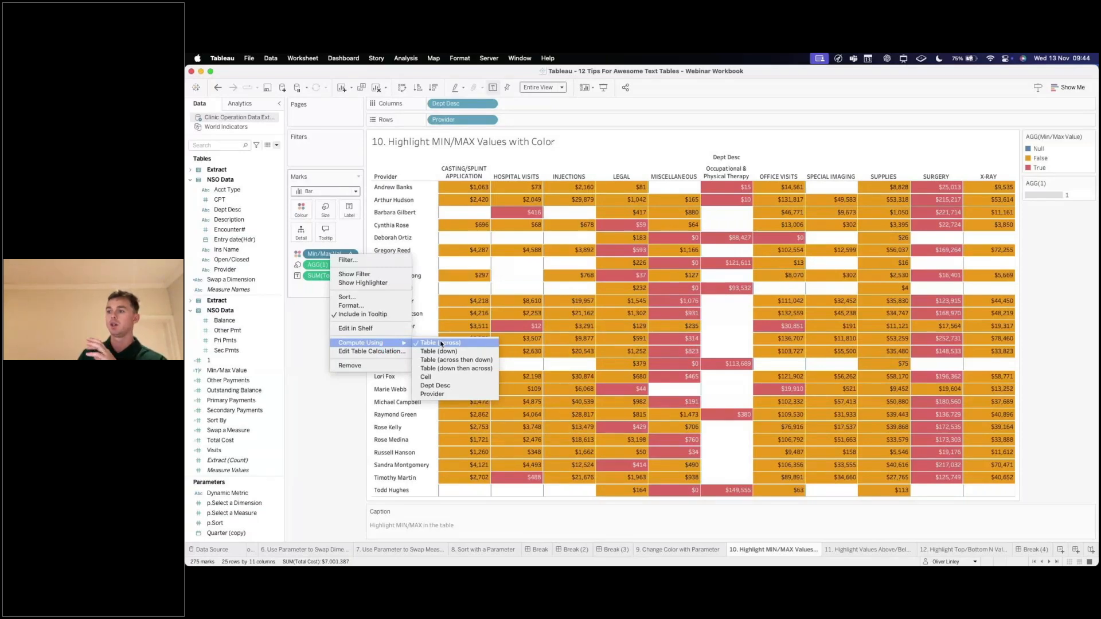
left_click(453, 360)
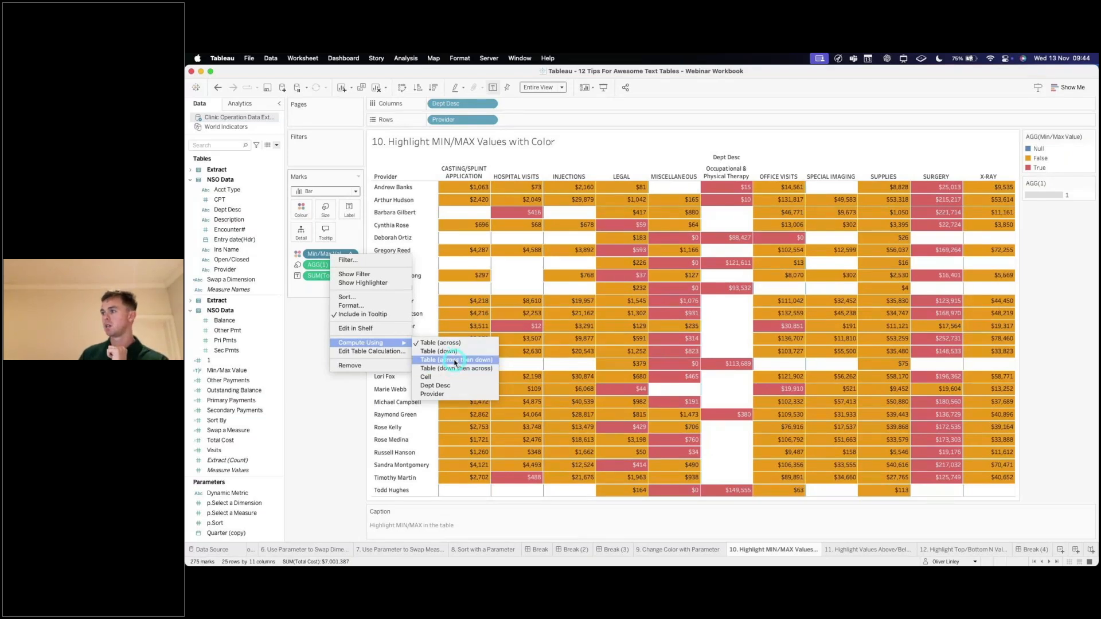
left_click(456, 360)
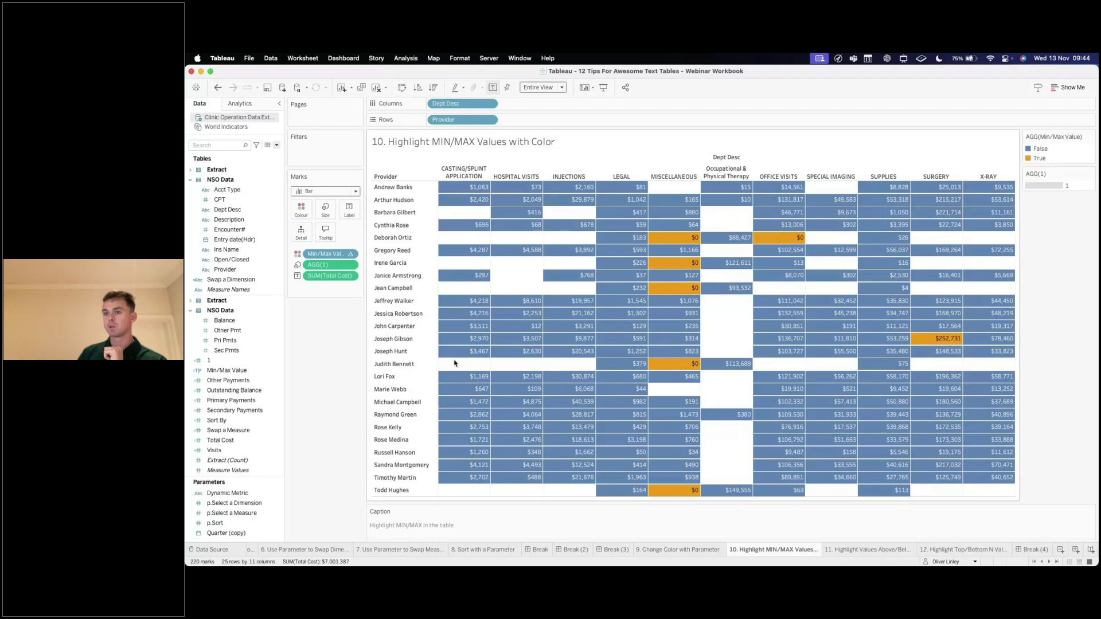
Open the Min/Max Value calculated field for editing and reposition its editor over the lower part of the table
left_click(244, 421)
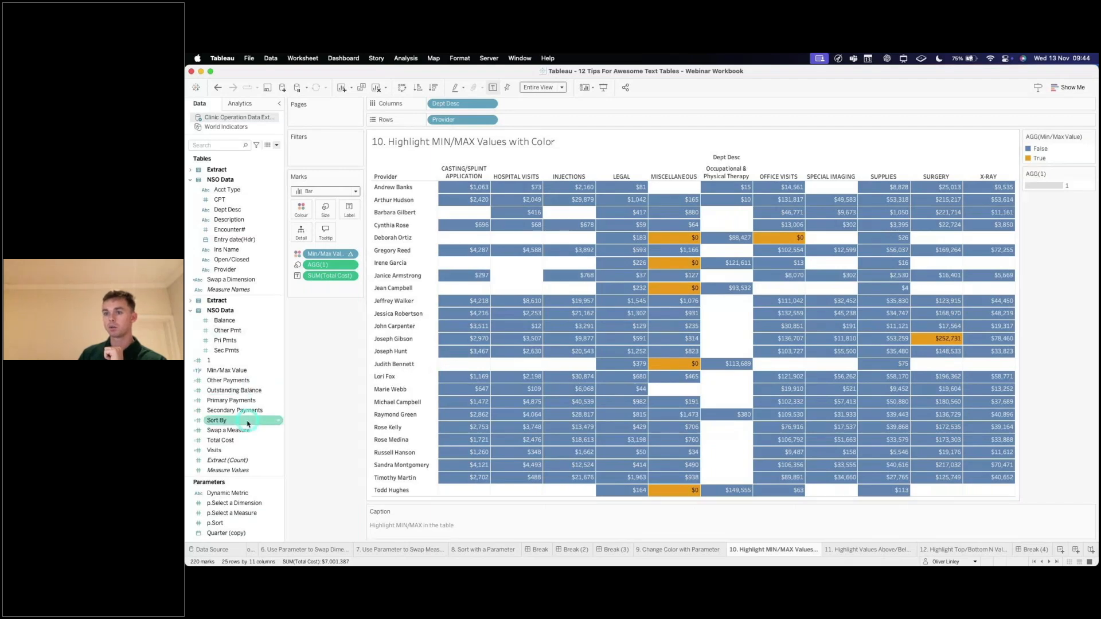
left_click(234, 380)
right_click(226, 371)
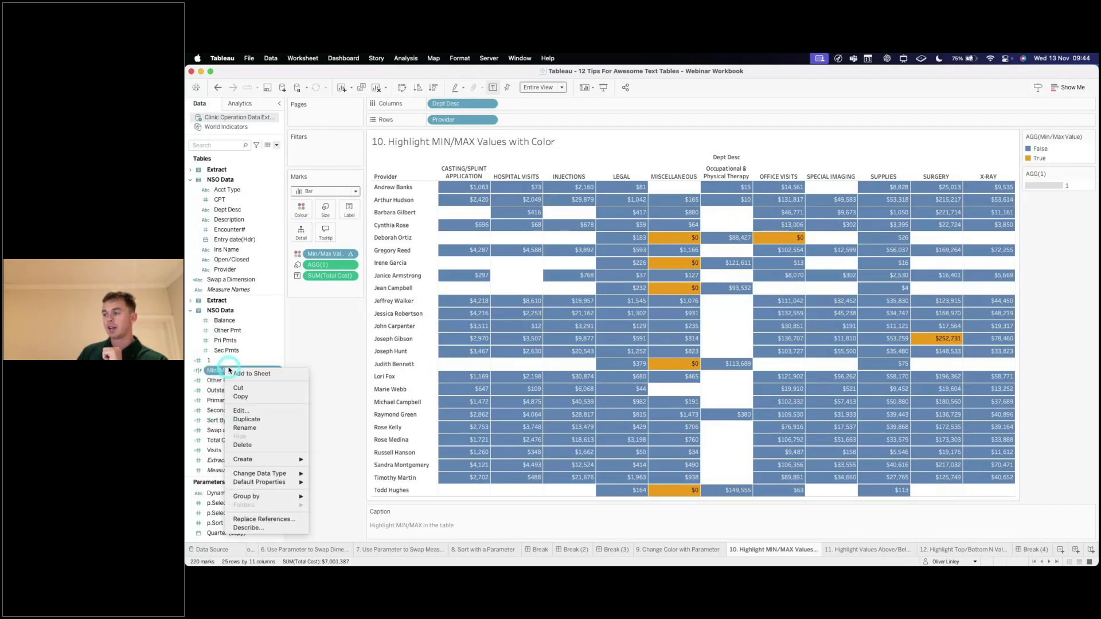
left_click(251, 411)
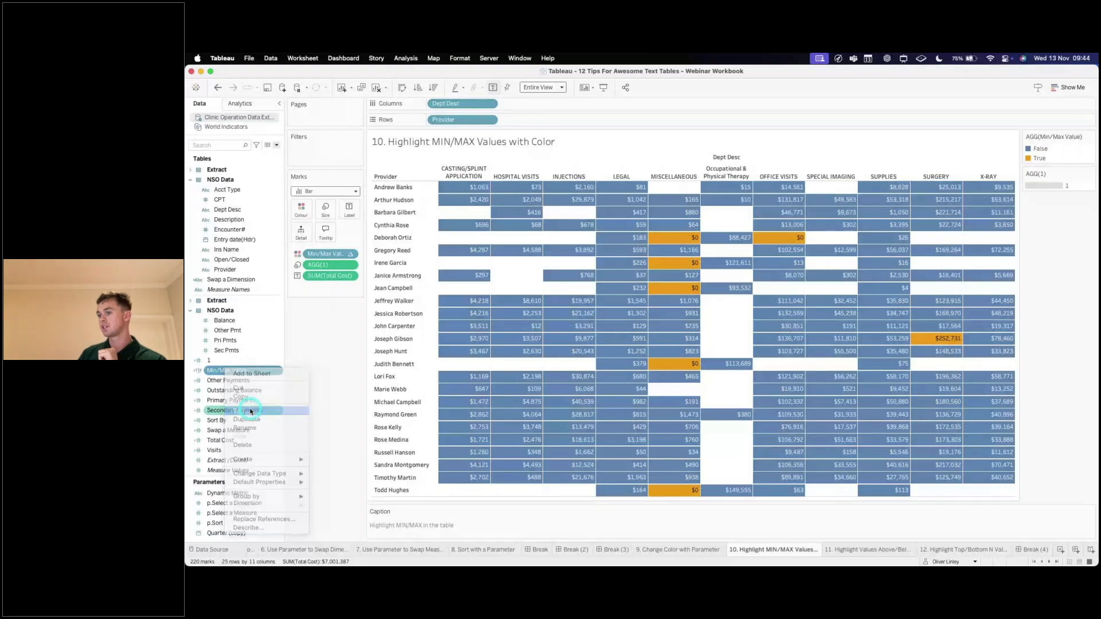
left_click_drag(589, 407, 565, 425)
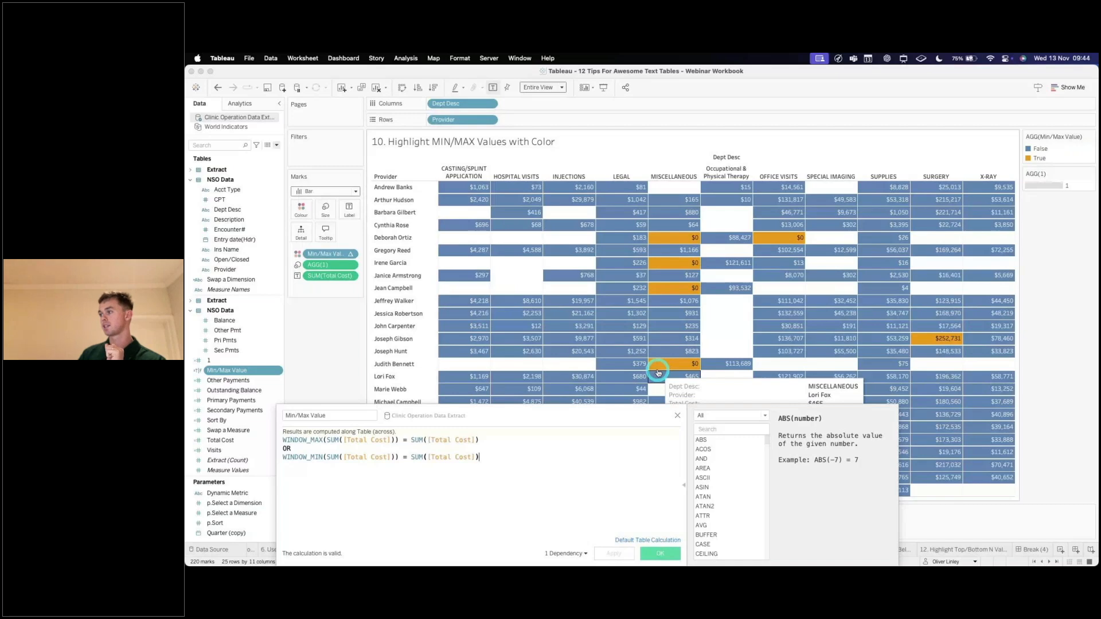
mouse_move(779, 243)
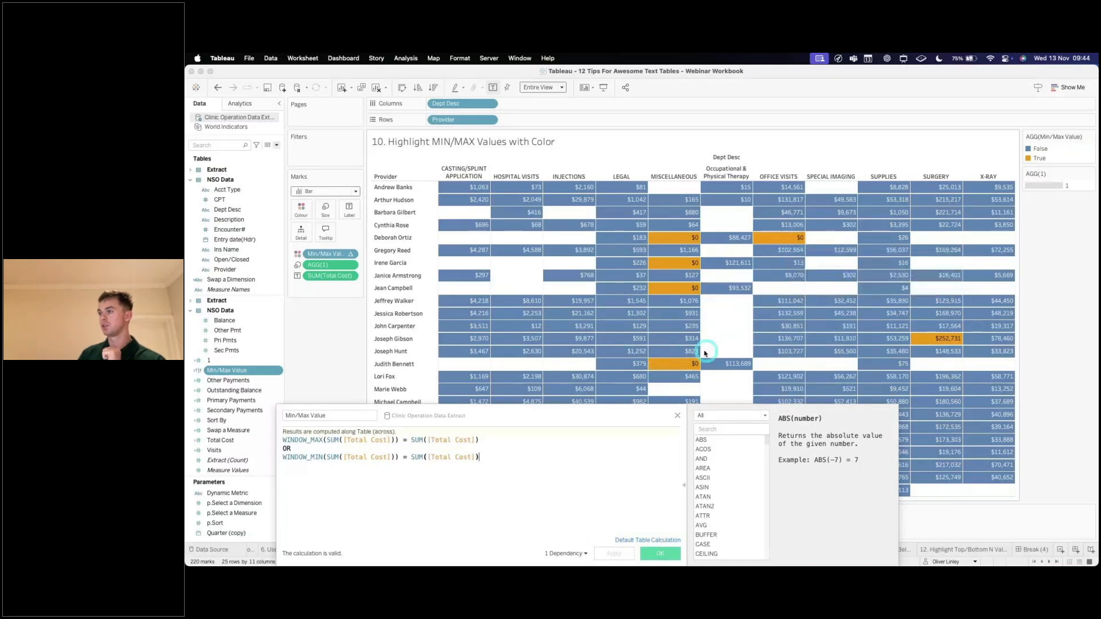
mouse_move(694, 252)
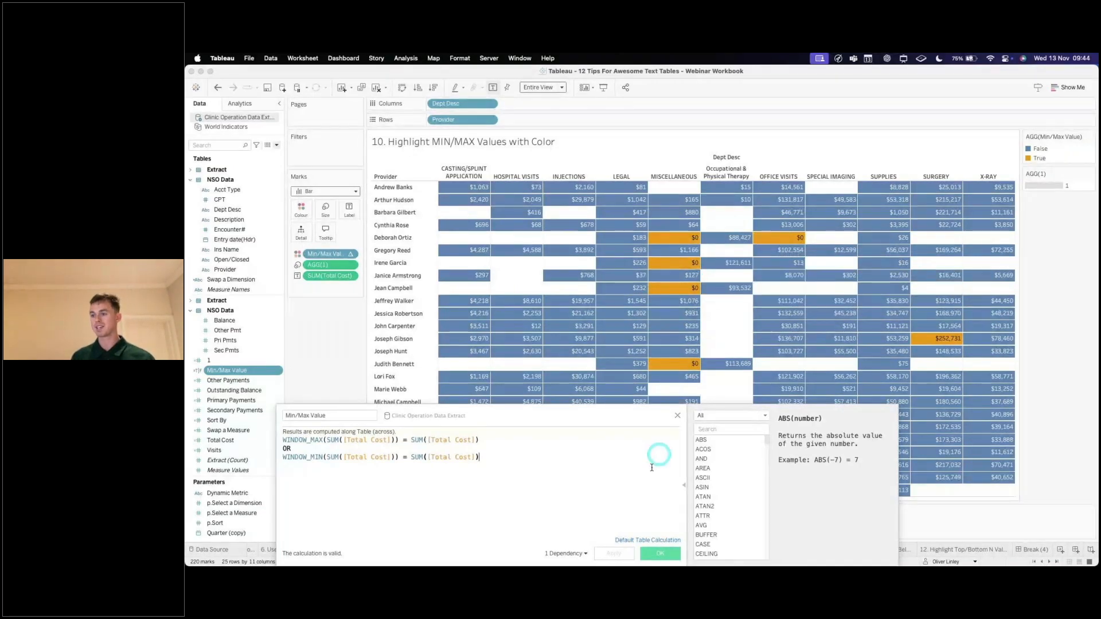
Rewrite the first condition as IF WINDOW_MAX(SUM([Total Cost])) = SUM([Total Cost]) THEN 'MAX'
left_click(520, 495)
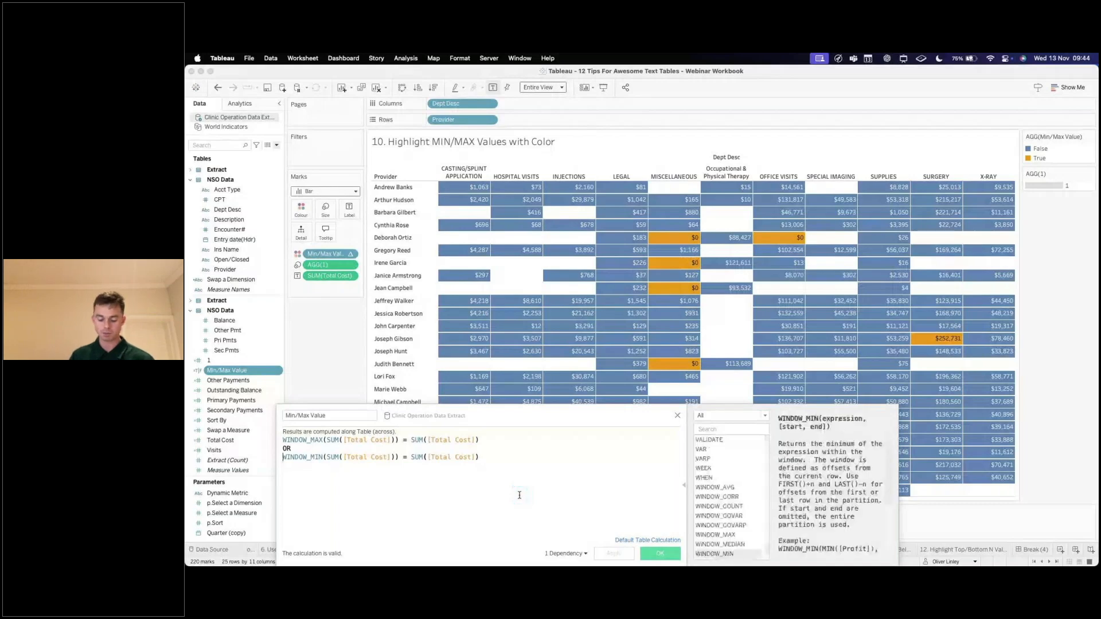
key("Up")
key("Up")
type("IF")
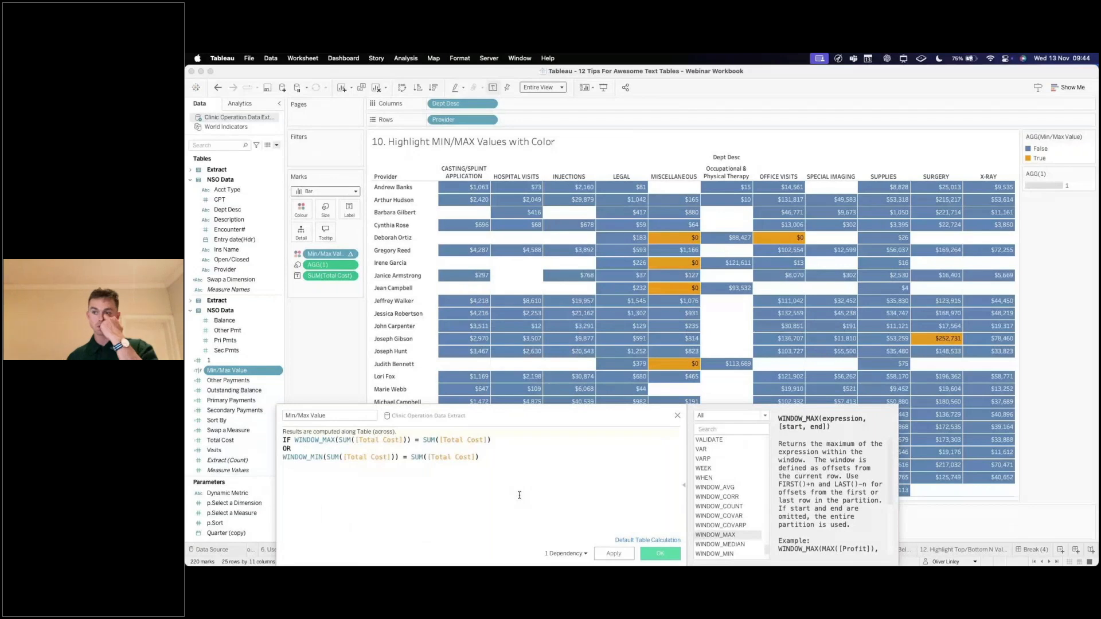
key("super+Right")
type("THEN ")
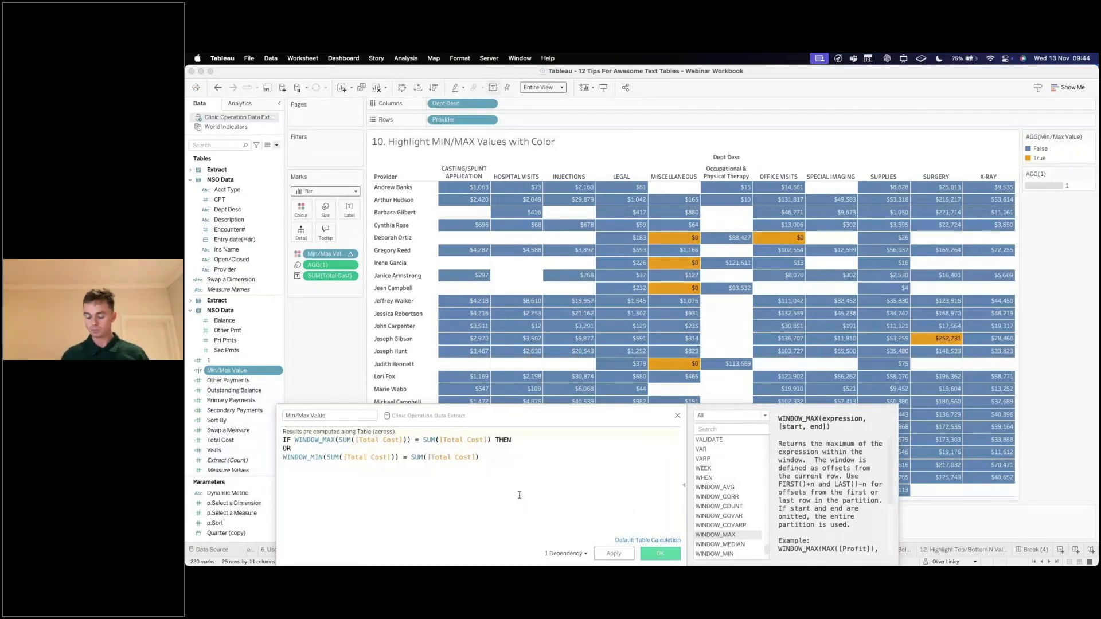
type("'MAX'")
key("Down")
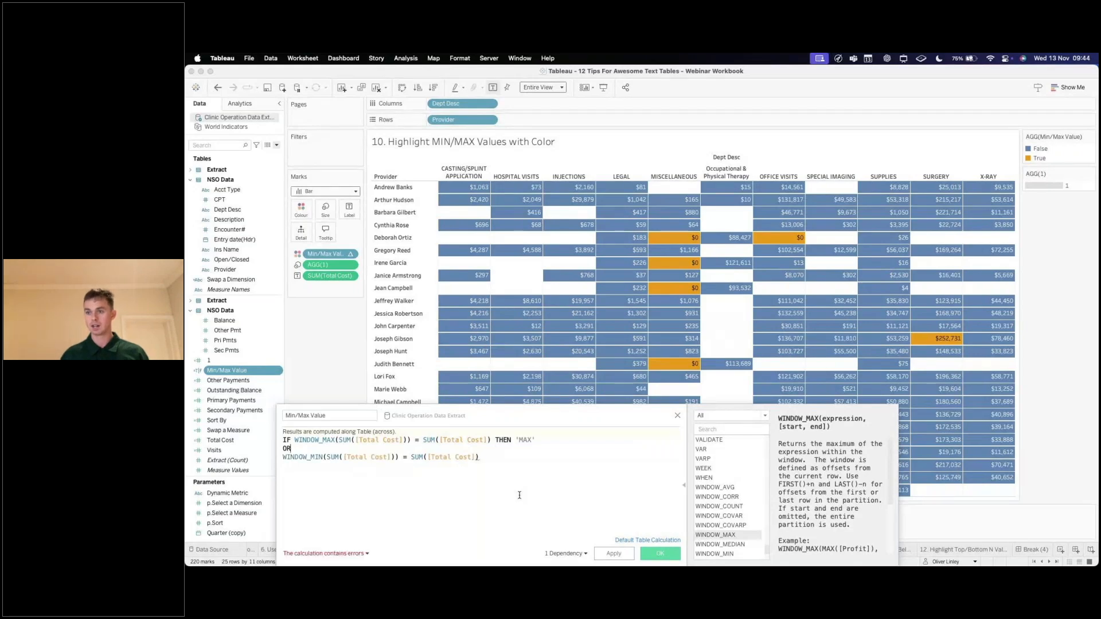
Replace the OR between the two conditions with ELSEIF in front of the WINDOW_MIN comparison of SUM([Total Cost])
key("BackSpace")
key("BackSpace")
key("BackSpace")
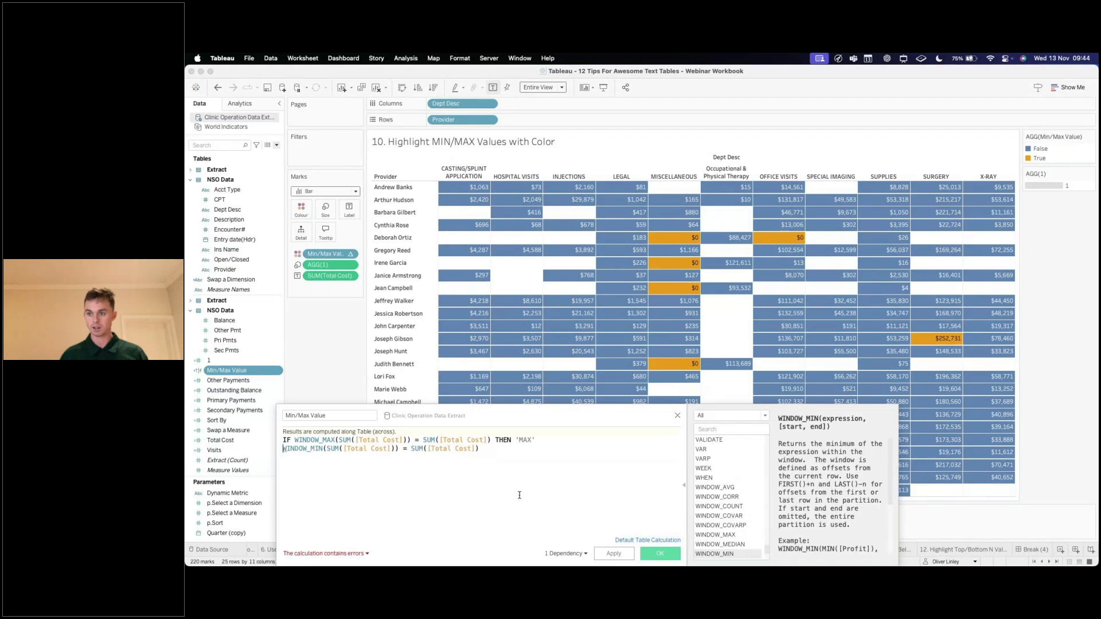
type("ELS")
key("Return")
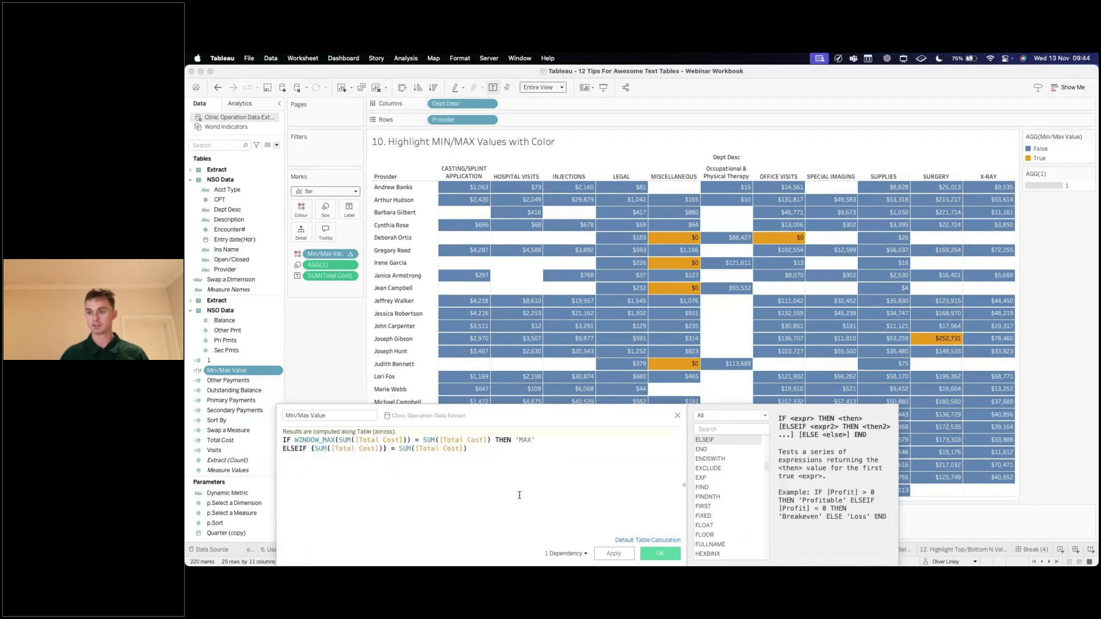
type("WID")
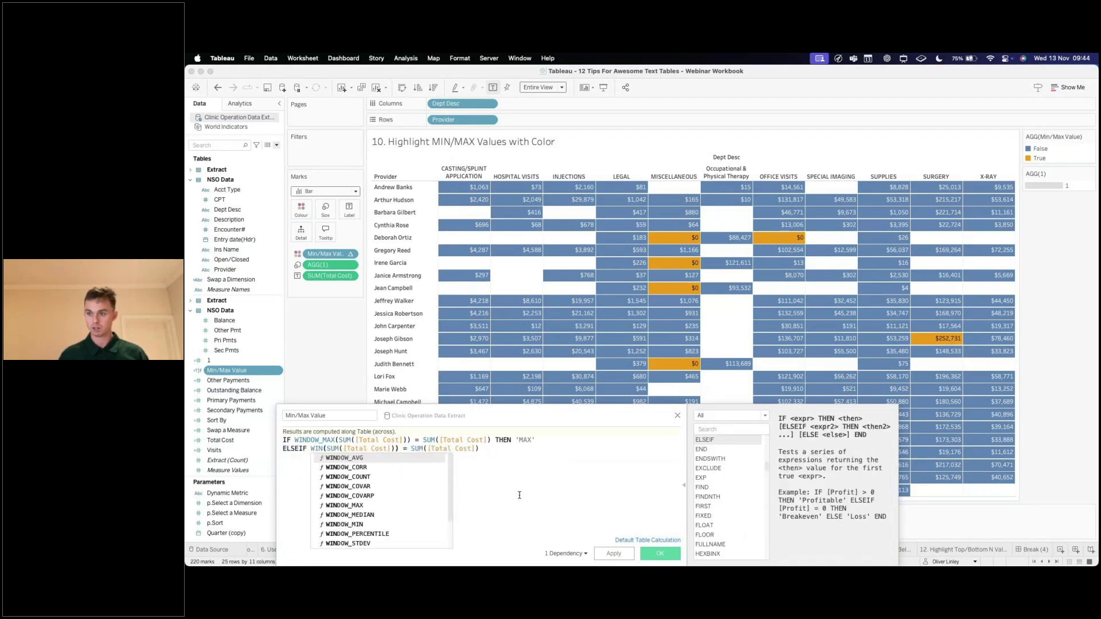
key("BackSpace")
type("INDOW_MIN")
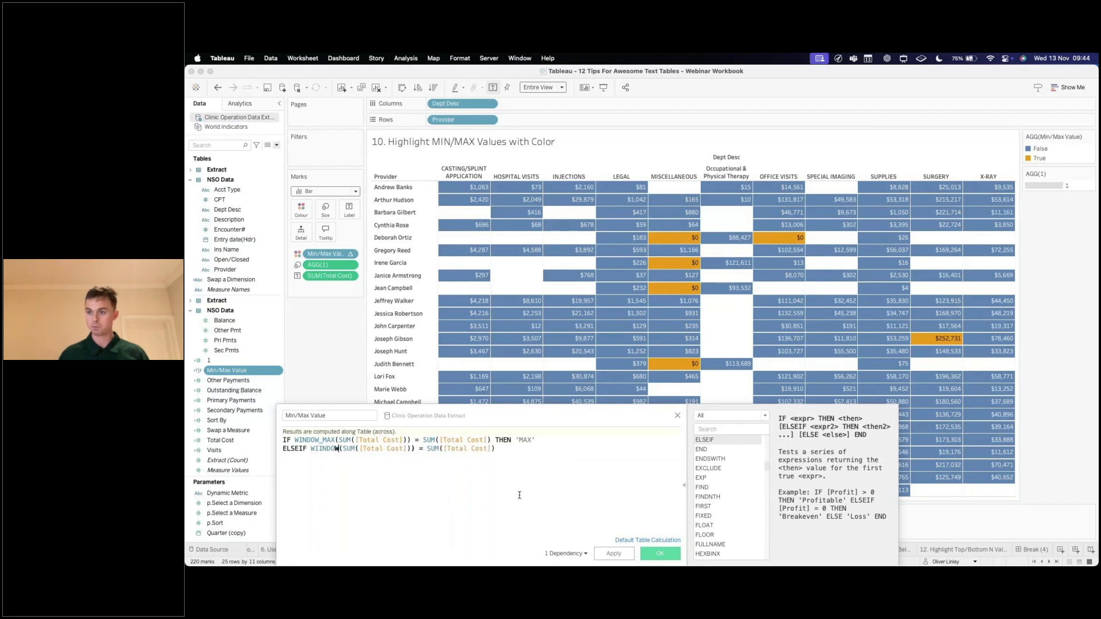
Complete the ELSEIF condition with THEN 'MIN'
type("THEN 'MOIN")
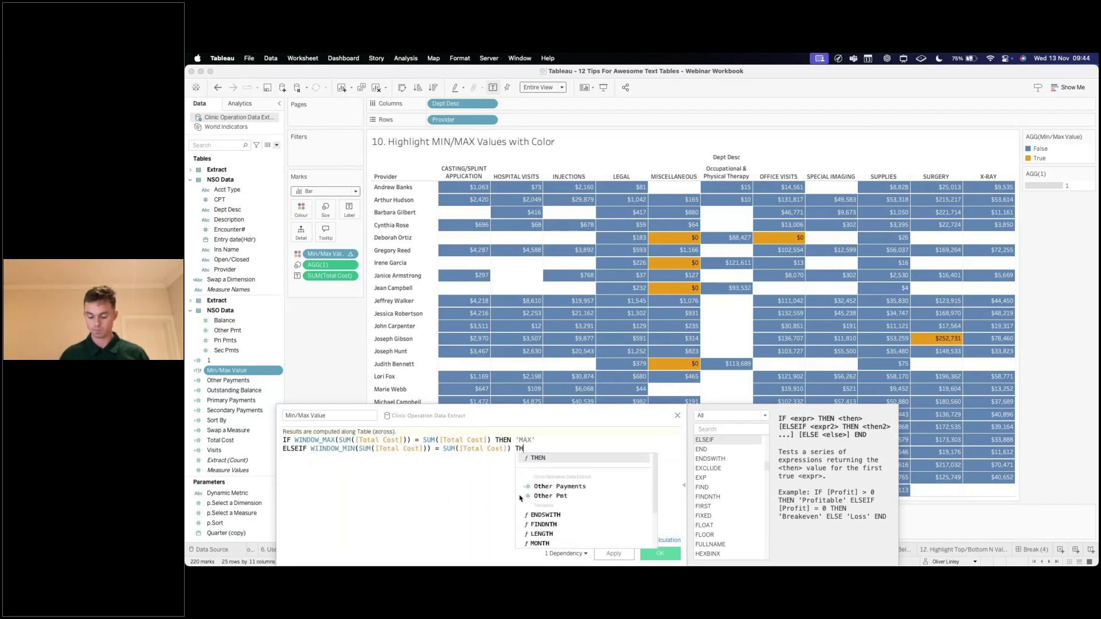
key("BackSpace")
key("BackSpace")
key("BackSpace")
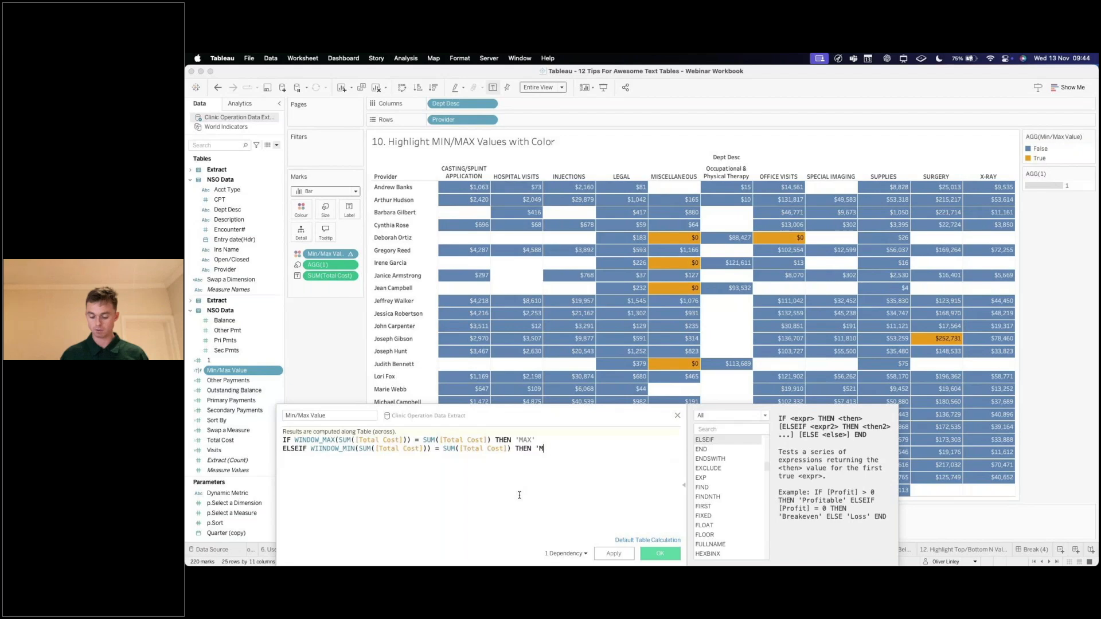
type("IN")
type("'")
key("Return")
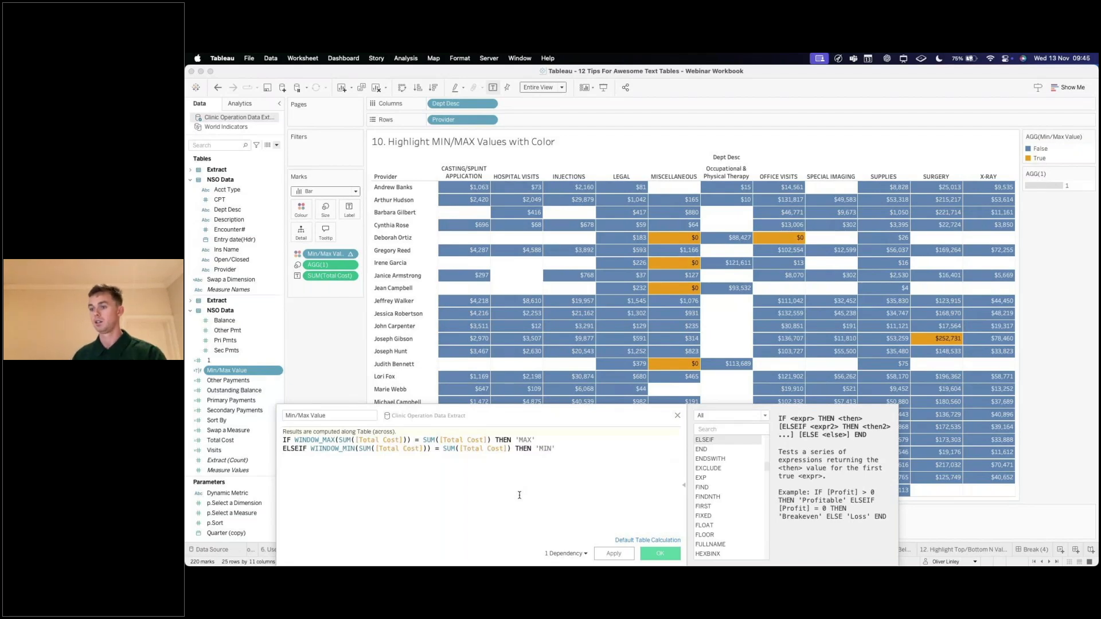
Finish the calculation with END, correct the misspelled function name to WINDOW_MIN, then apply it and close the editor
type("END")
left_click(332, 444)
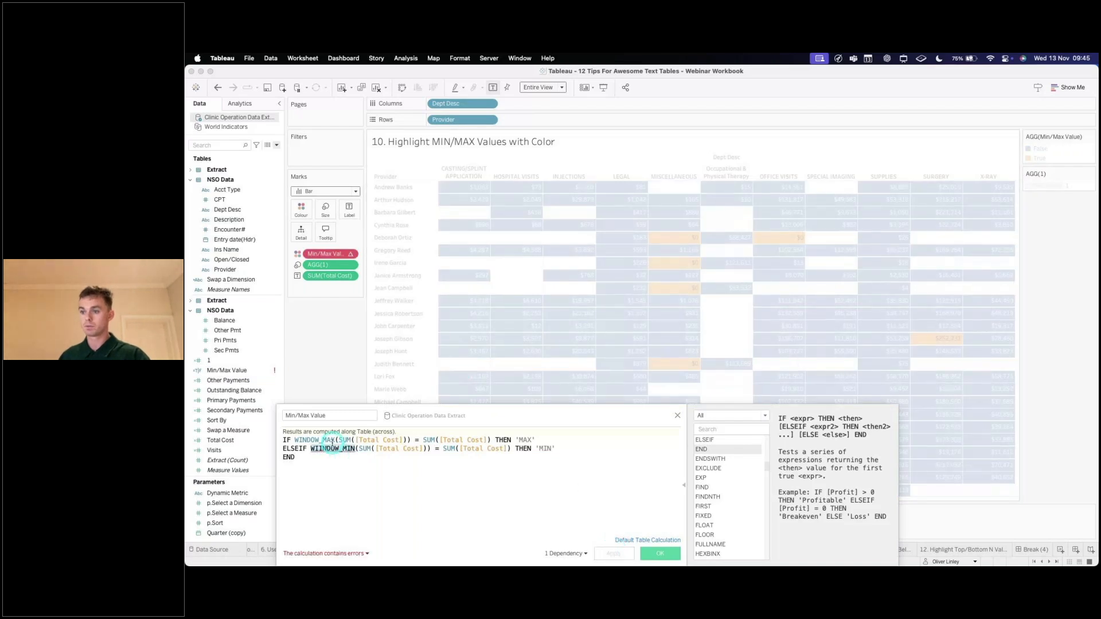
left_click(330, 440)
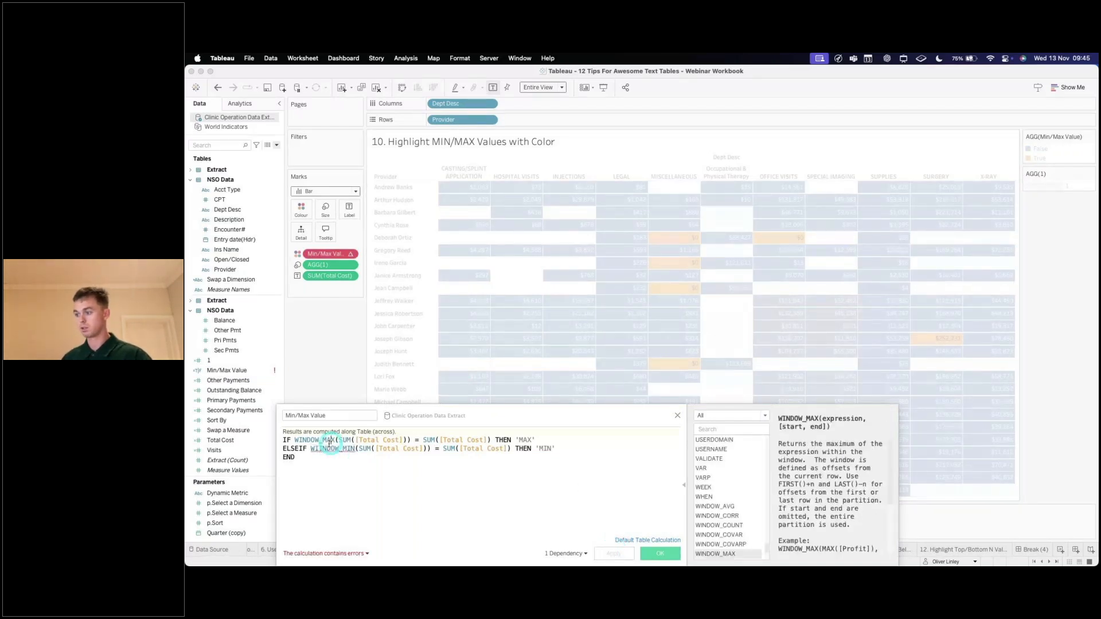
left_click(608, 555)
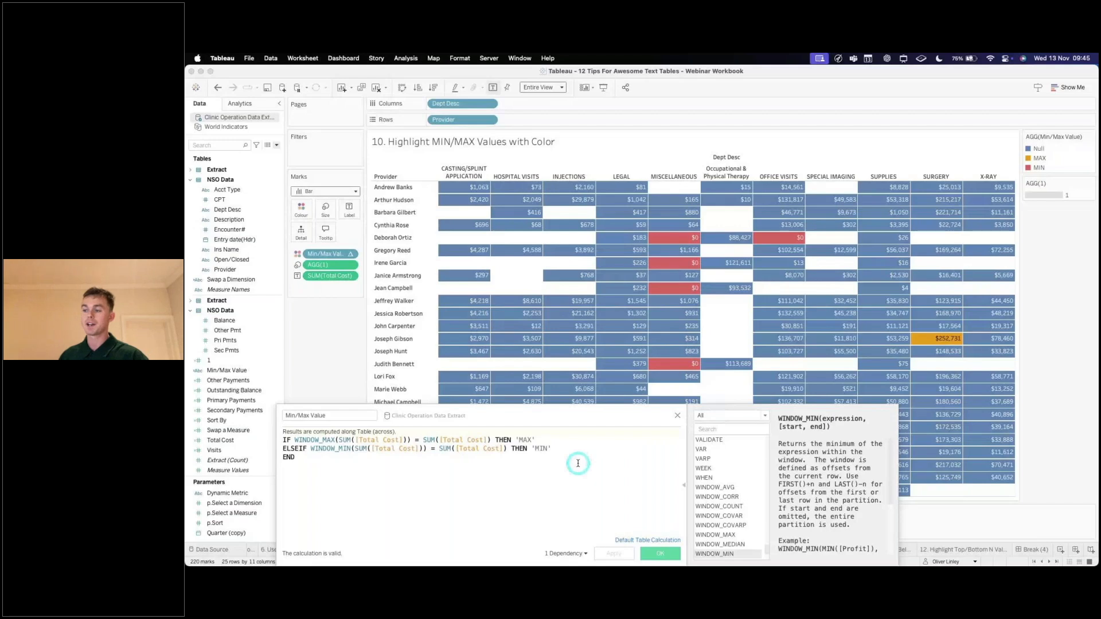
left_click(678, 417)
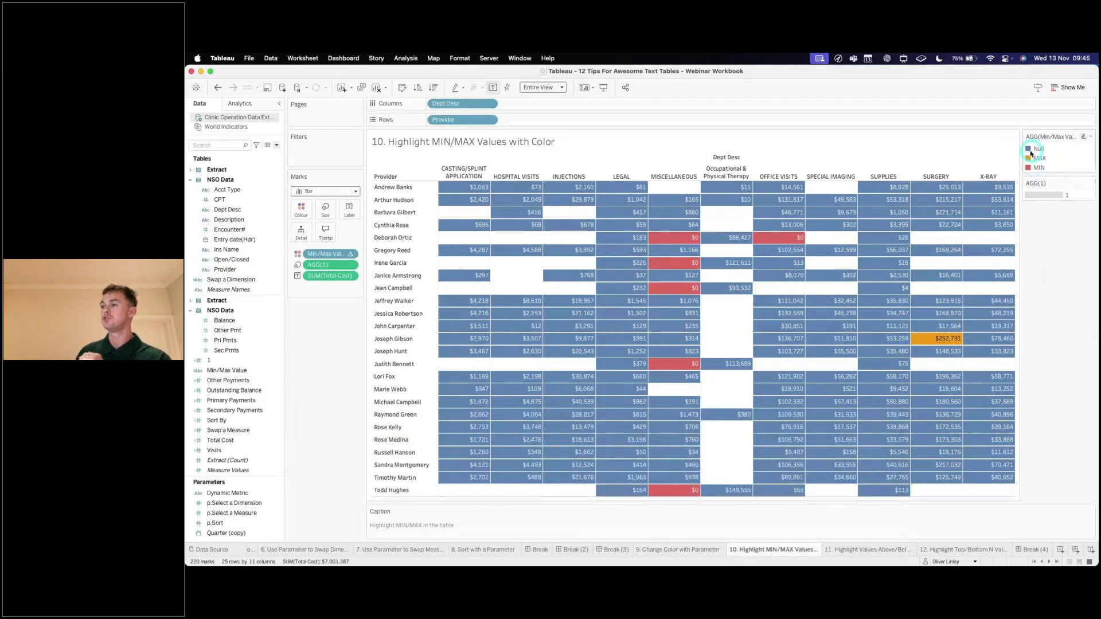
Give the Null item of Min/Max Value the colour from the Transparent palette and apply the colour change
double_click(1031, 151)
left_click(677, 246)
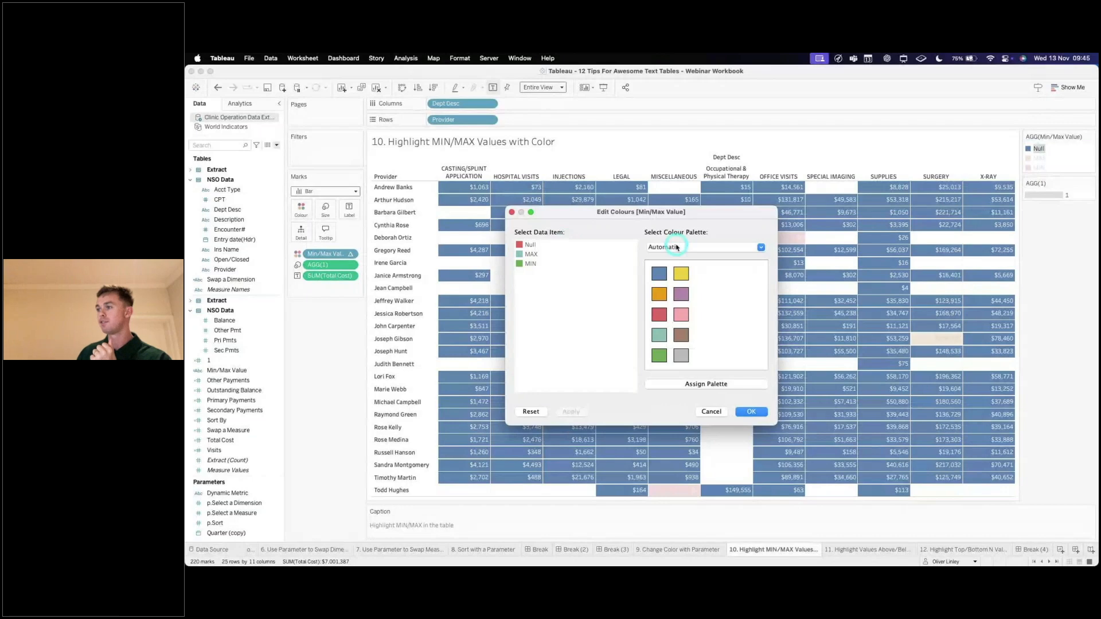
left_click(590, 294)
left_click(552, 274)
left_click(541, 263)
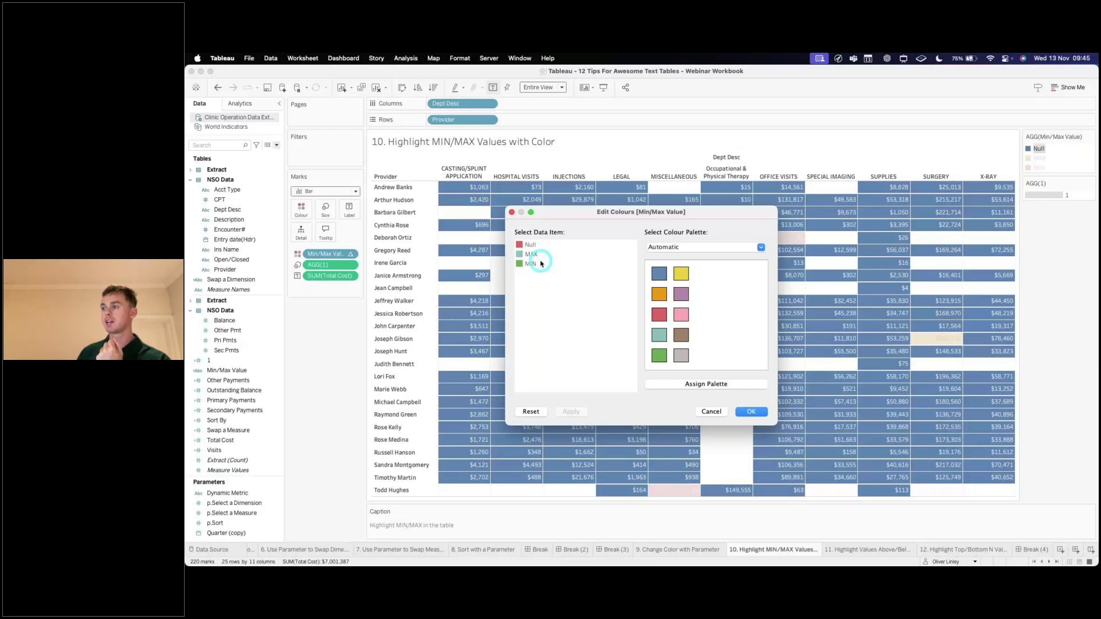
left_click(708, 247)
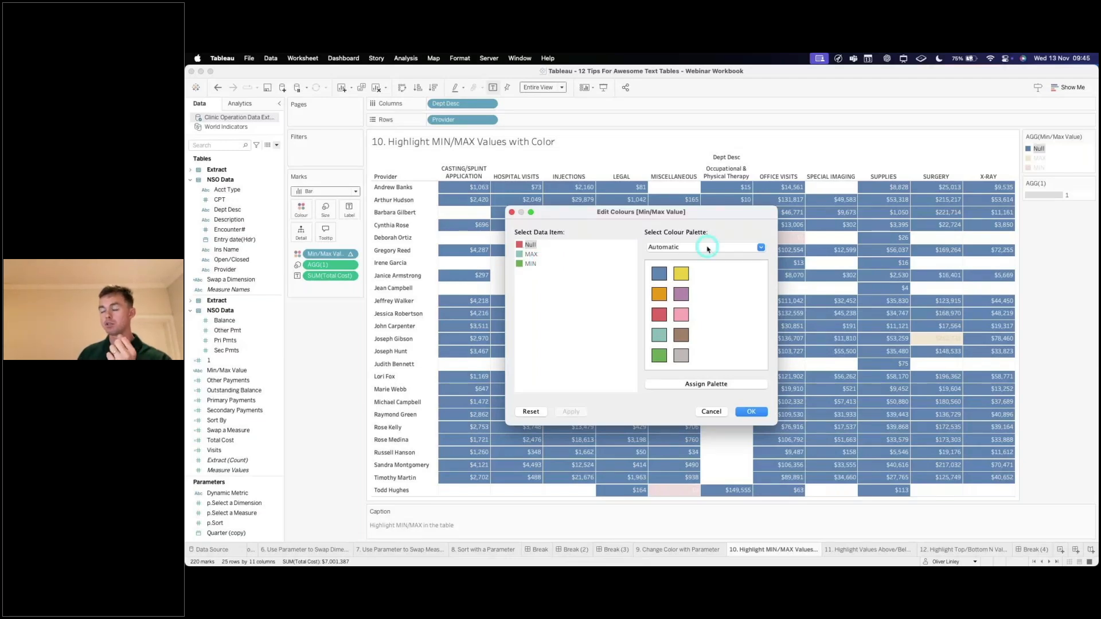
left_click(708, 247)
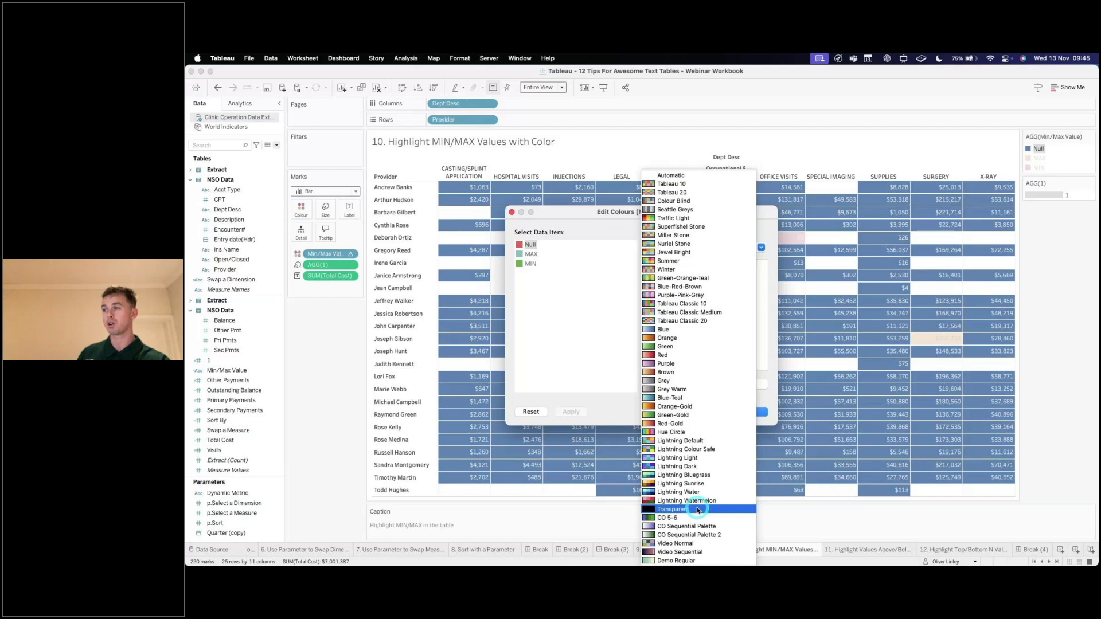
left_click(698, 509)
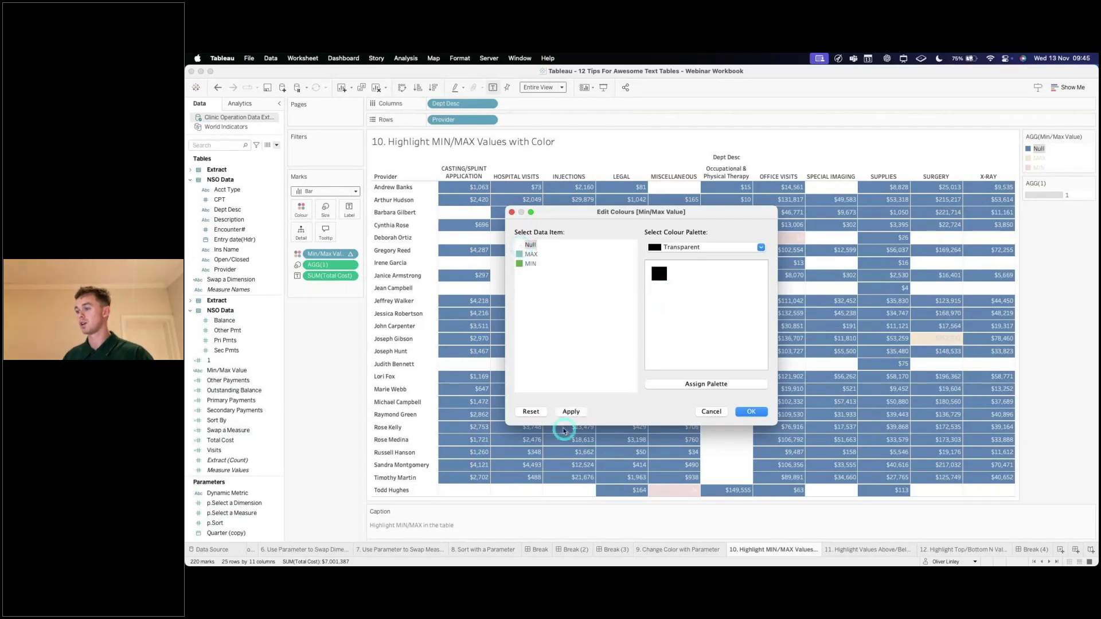
left_click(570, 411)
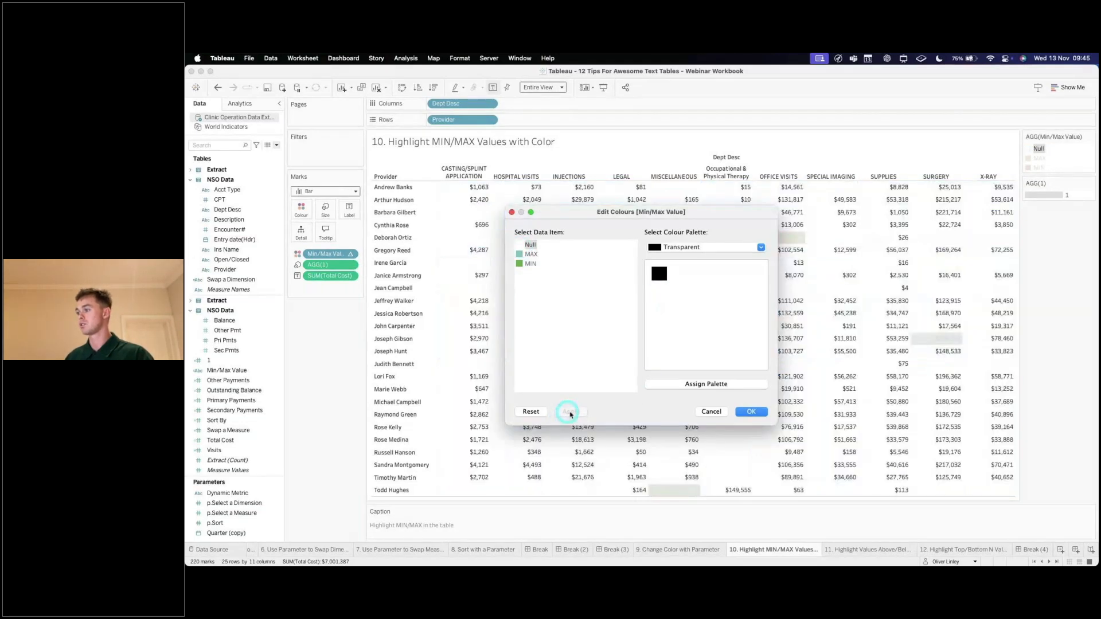
left_click(752, 411)
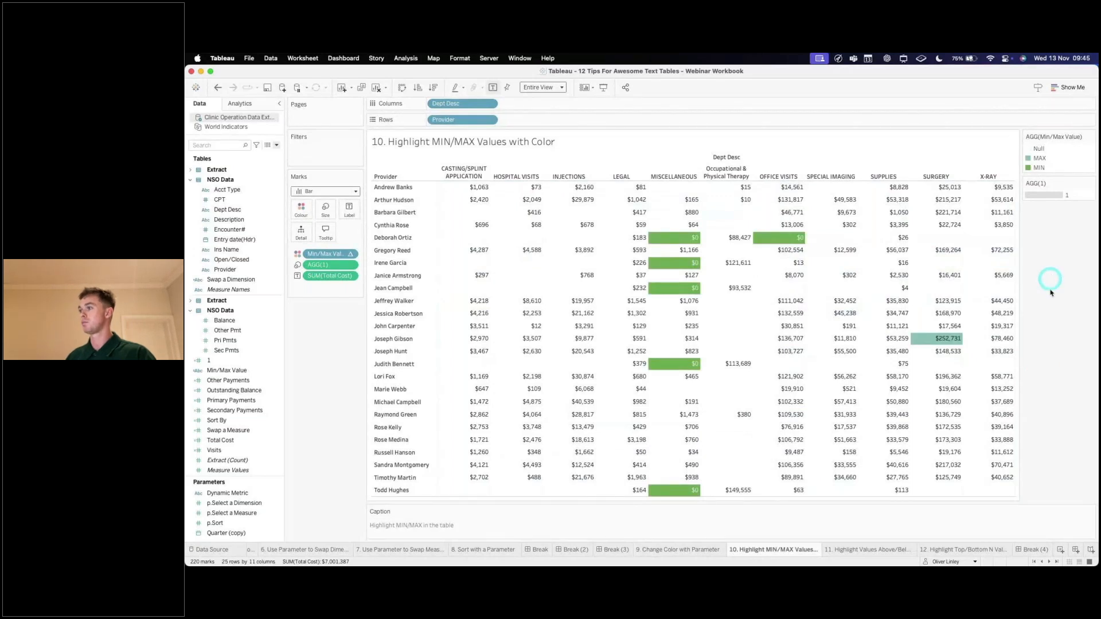
Change the border colour of the bars to light grey
left_click(797, 241)
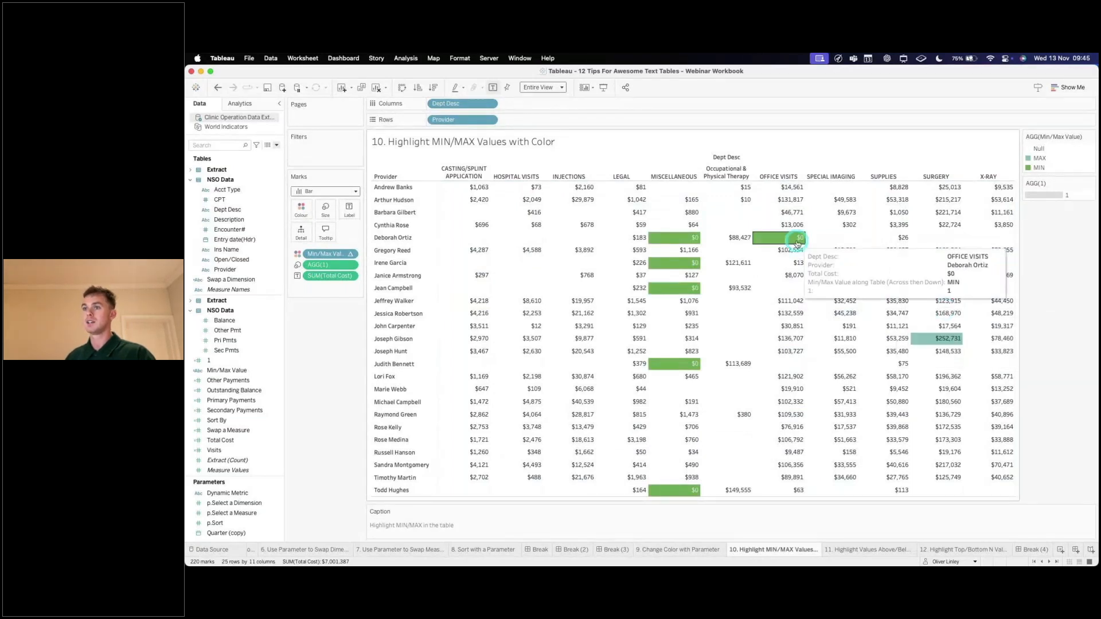
left_click(301, 210)
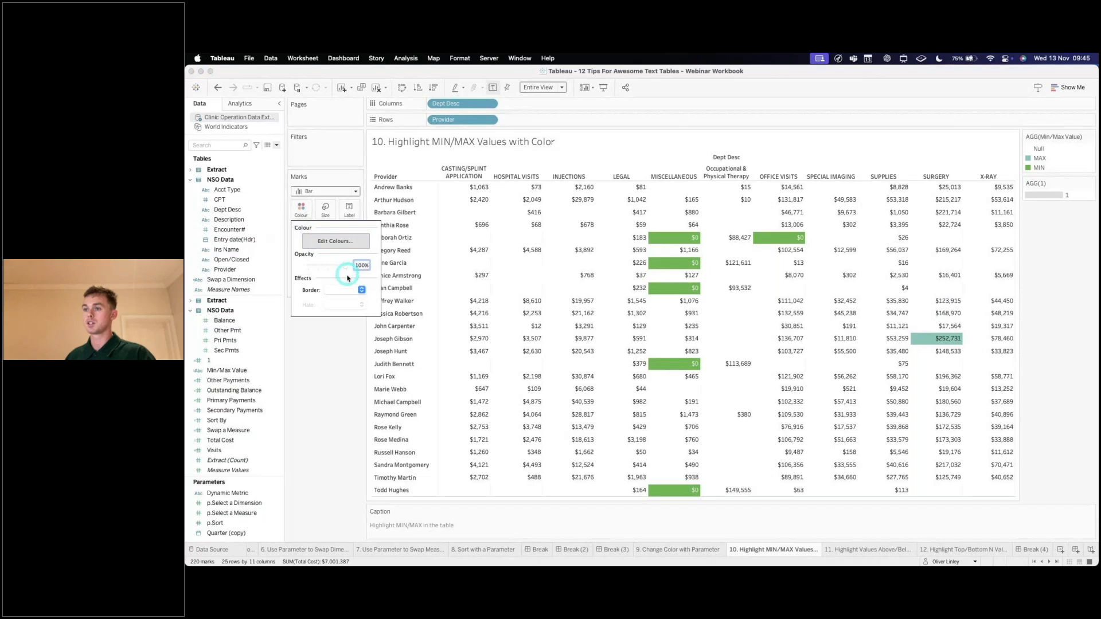
left_click(348, 292)
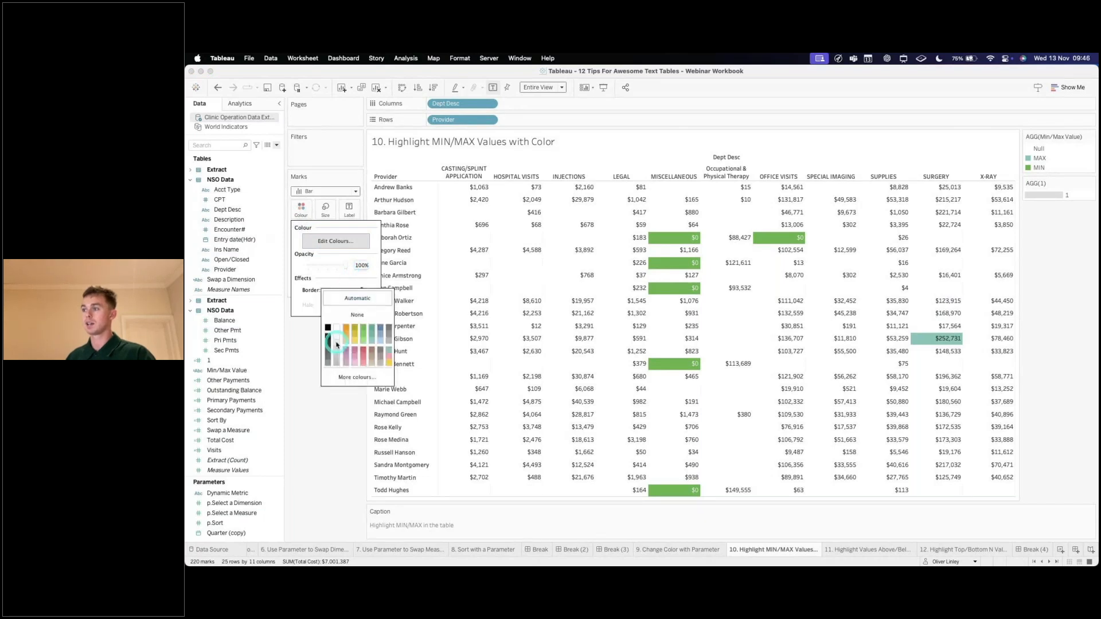
left_click(336, 344)
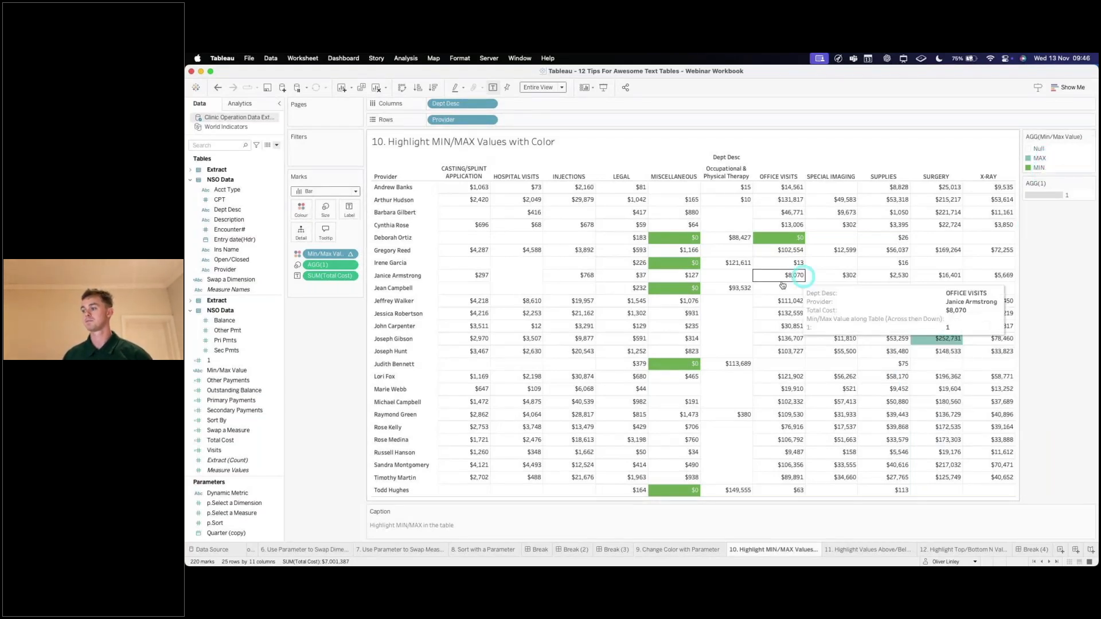
On sheet 11. Highlight Values Above/Below Average with Colors, create a calculated field named <> AVG
left_click(883, 554)
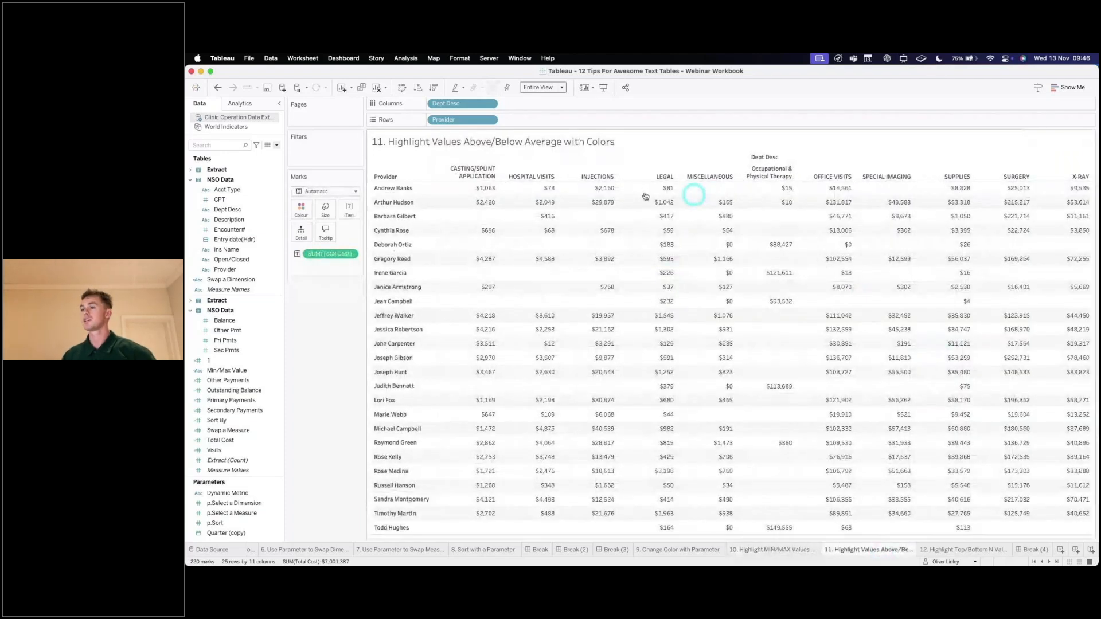
left_click(441, 143)
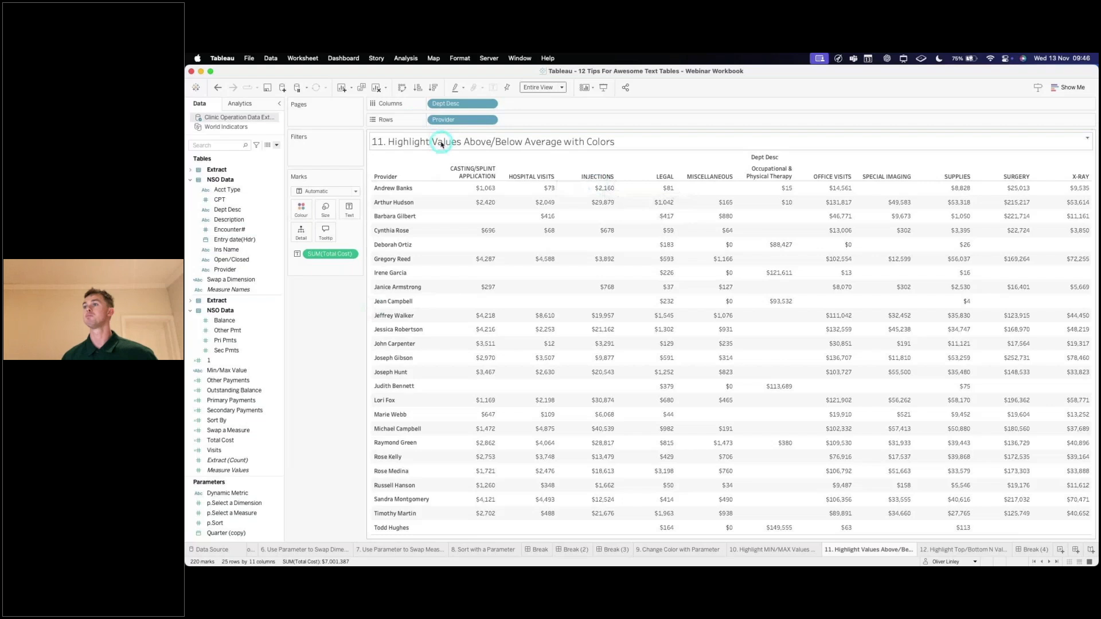
left_click(517, 148)
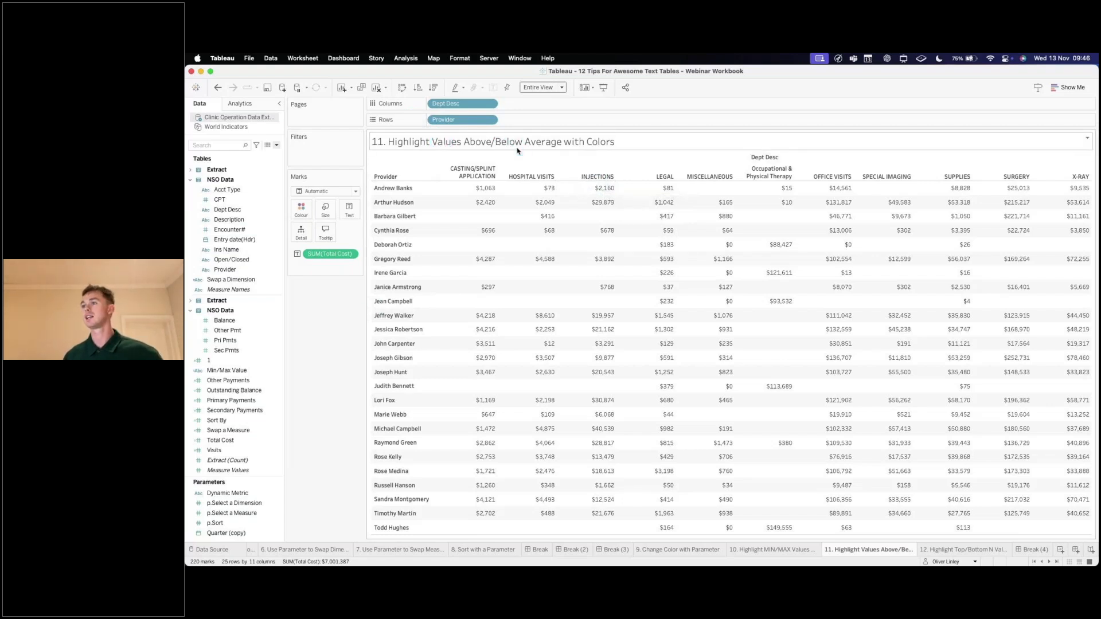
left_click(277, 144)
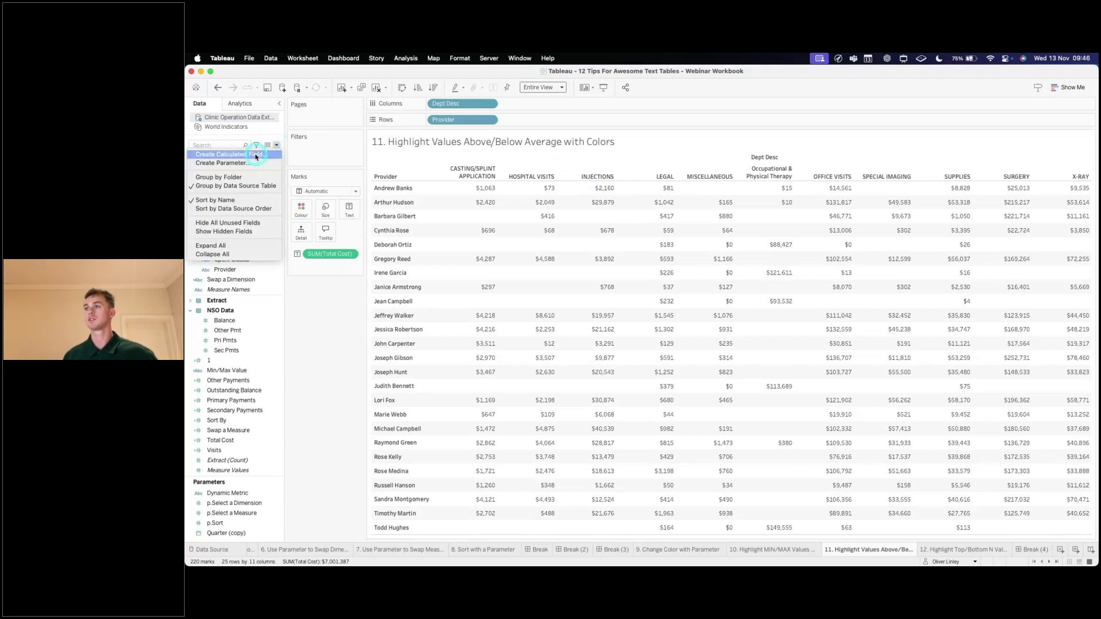
left_click(256, 157)
left_click(480, 445)
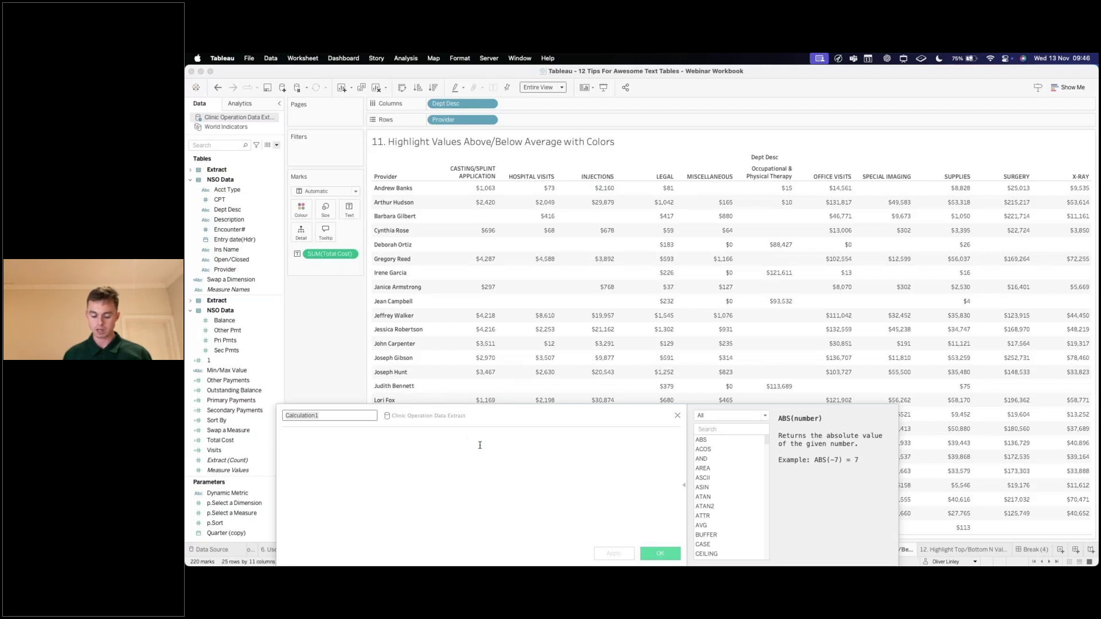
type("<> AVG")
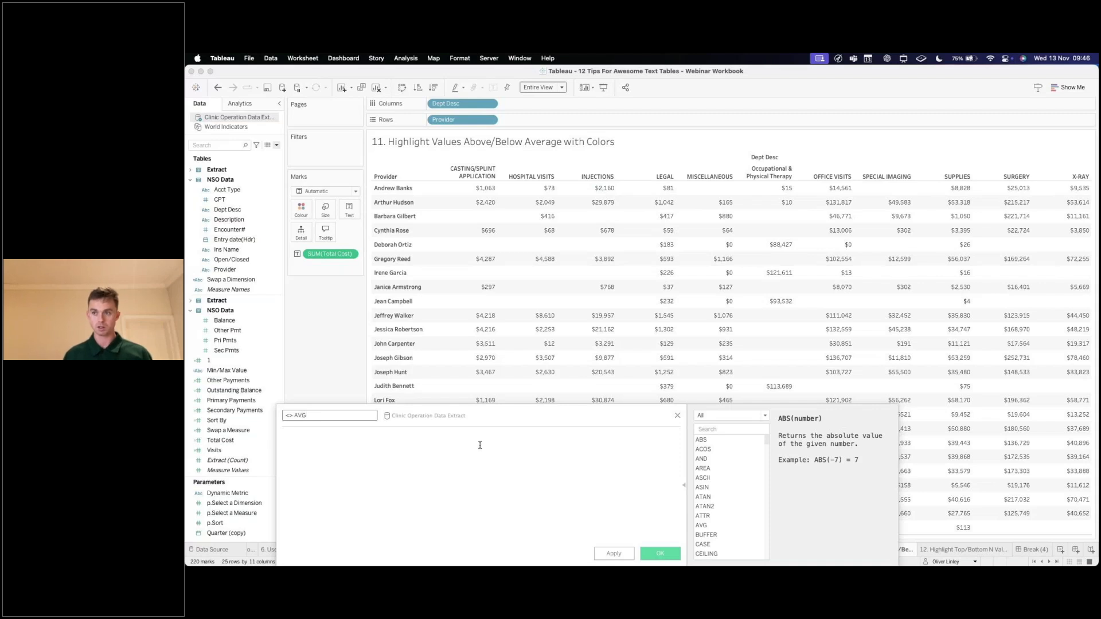
key("Tab")
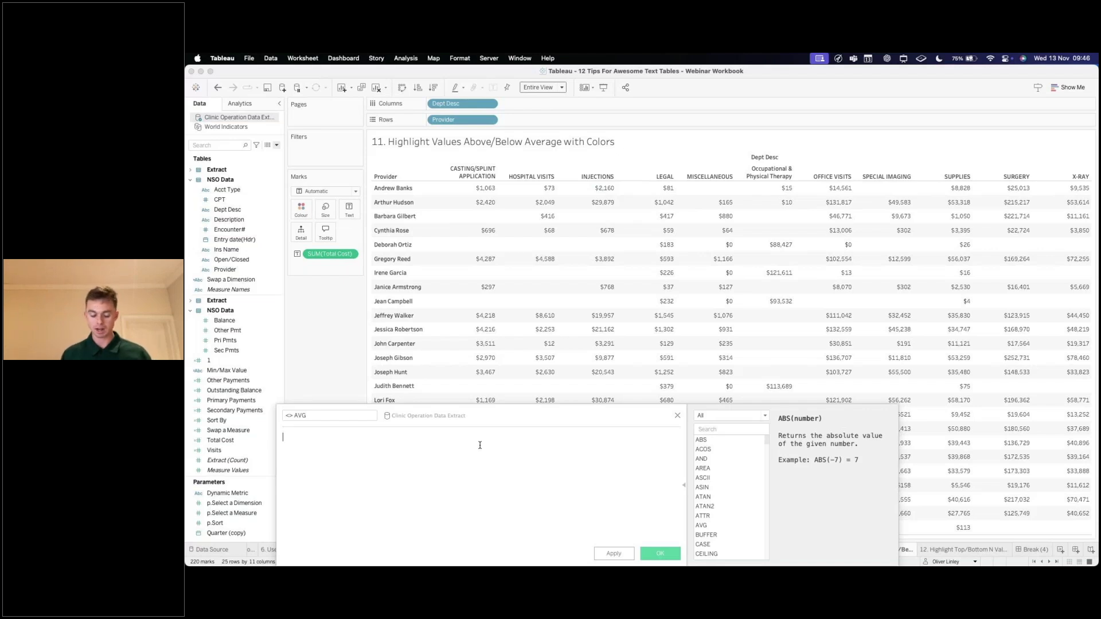
Begin the <> AVG formula with IF SUM([Total Cost]) >
type("IF ")
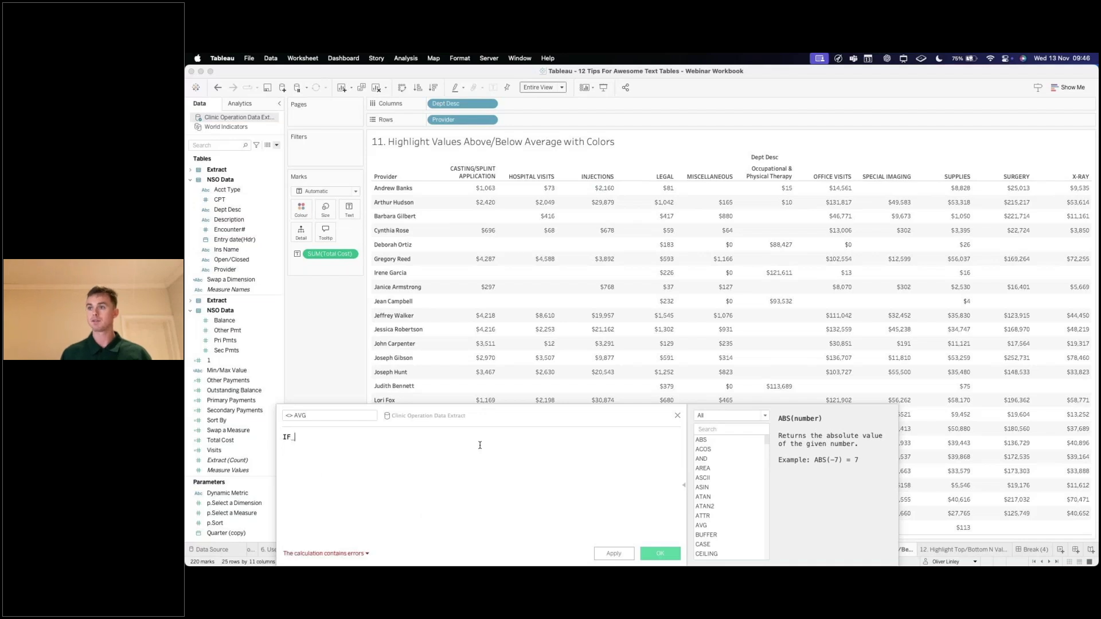
type("SUM(to")
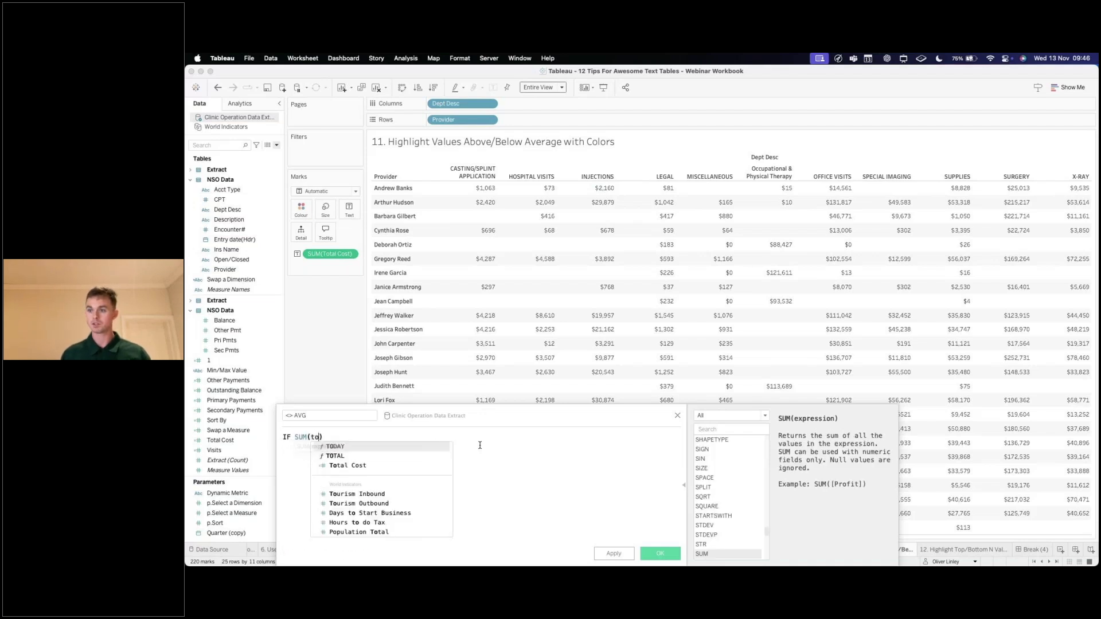
key("Down")
key("Return")
key("BackSpace")
key("BackSpace")
key("BackSpace")
key("BackSpace")
key("Down")
key("Down")
key("Return")
type(">=")
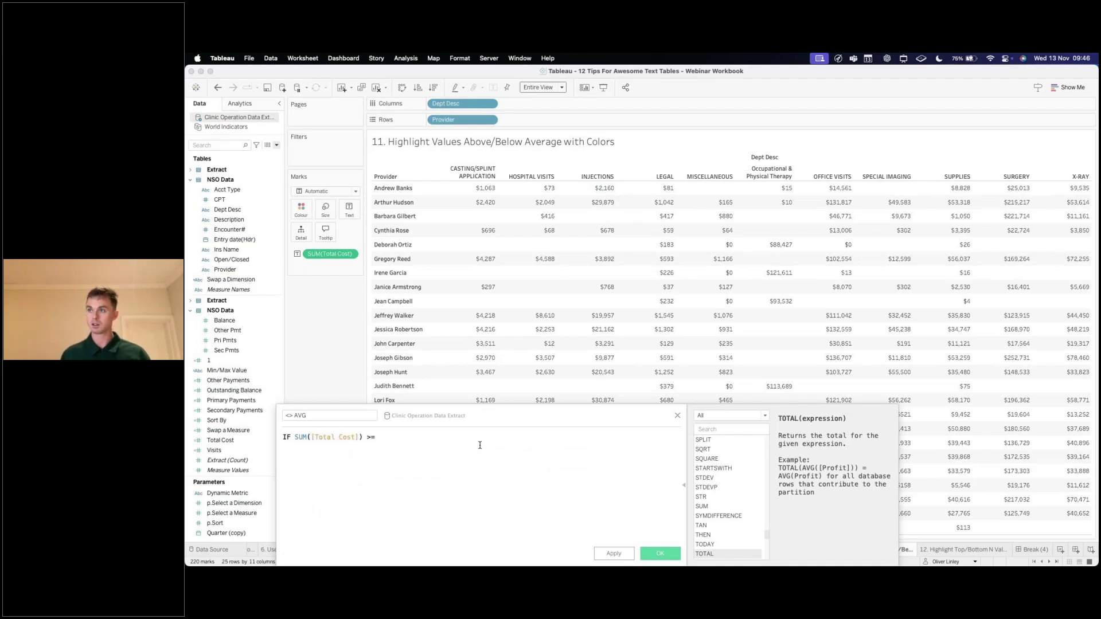
key("BackSpace")
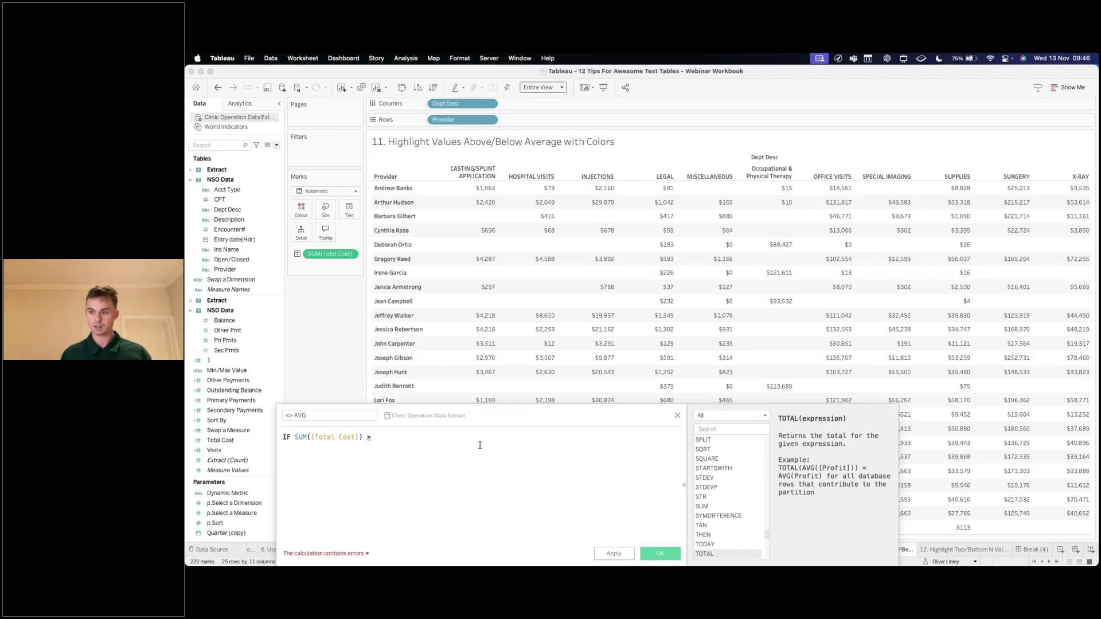
Complete the IF line of the formula by comparing against WINDOW_AVG of SUM([Total Cost]) and returning 'Above Average'
type("wind")
left_click(481, 447)
type("SUM")
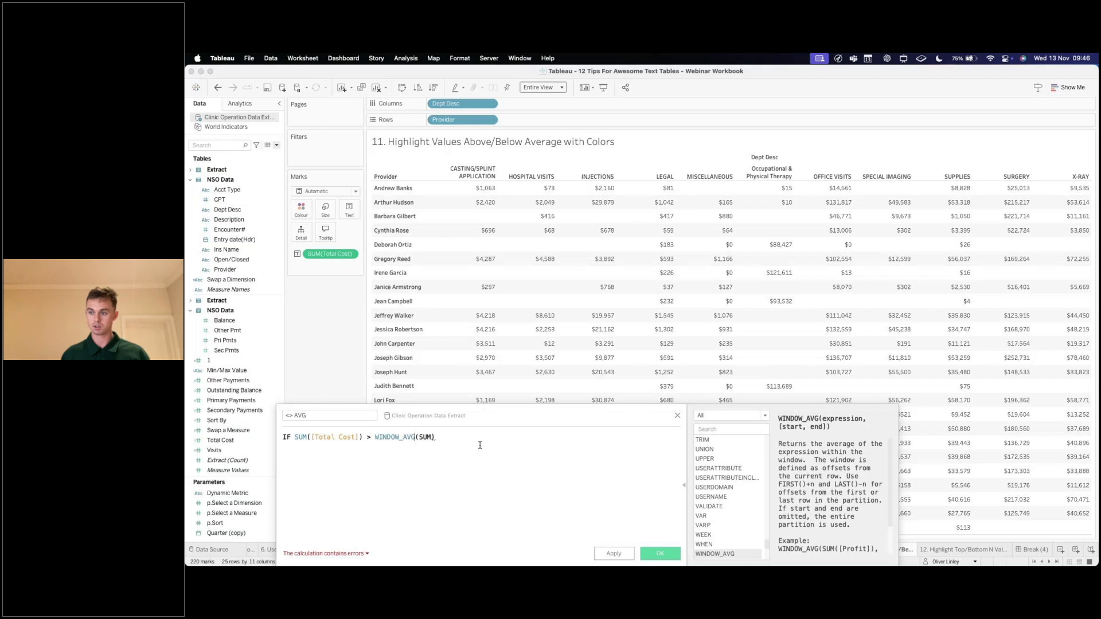
type("(t")
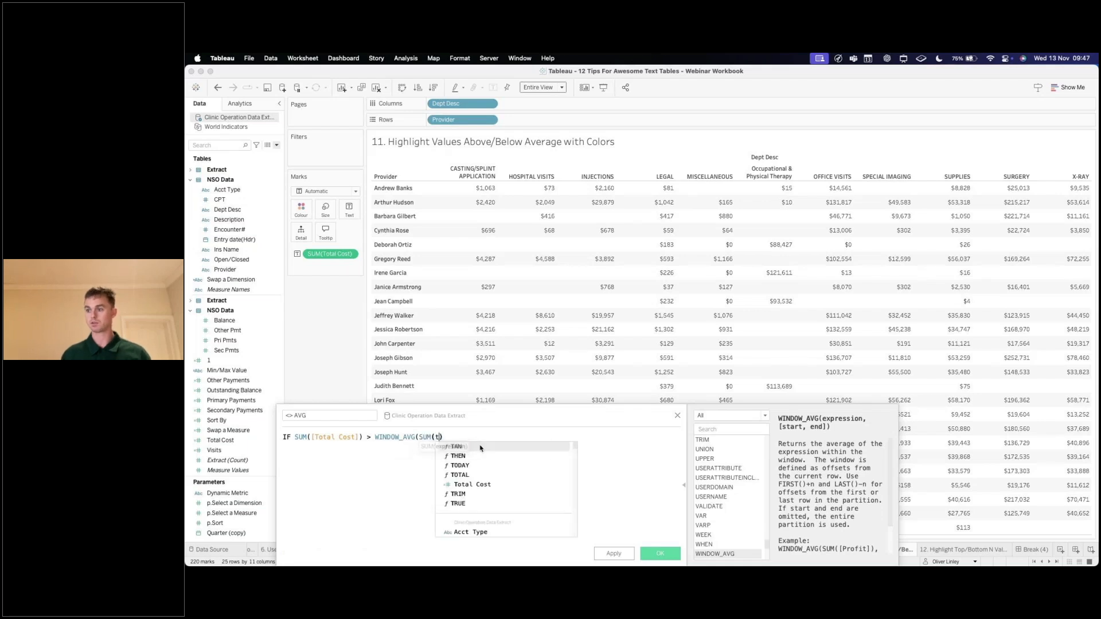
type("ot")
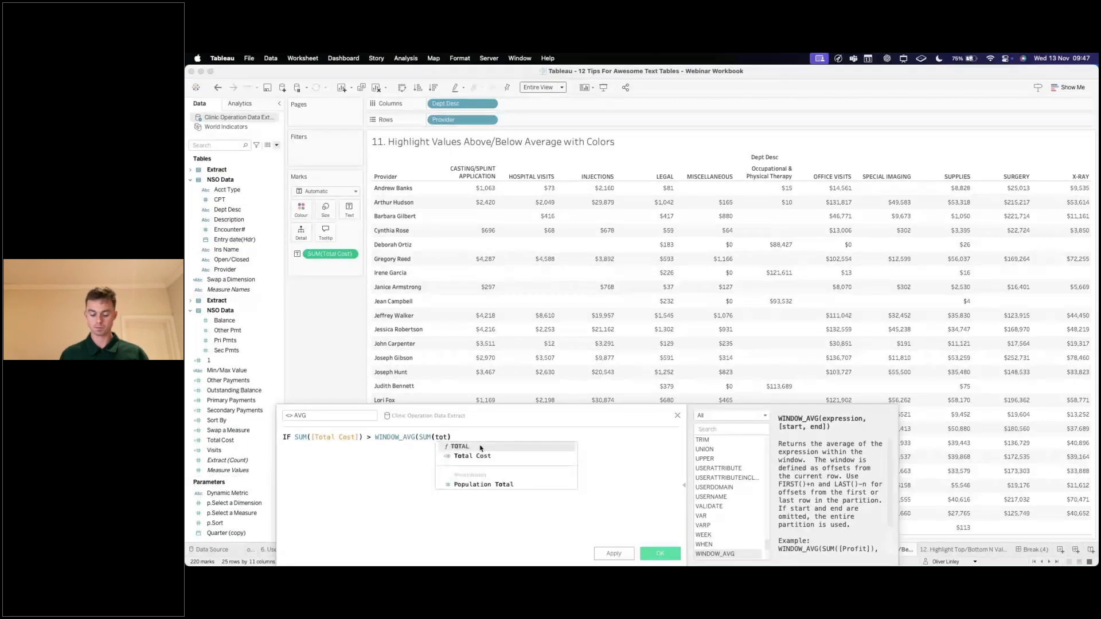
key("Down")
key("Return")
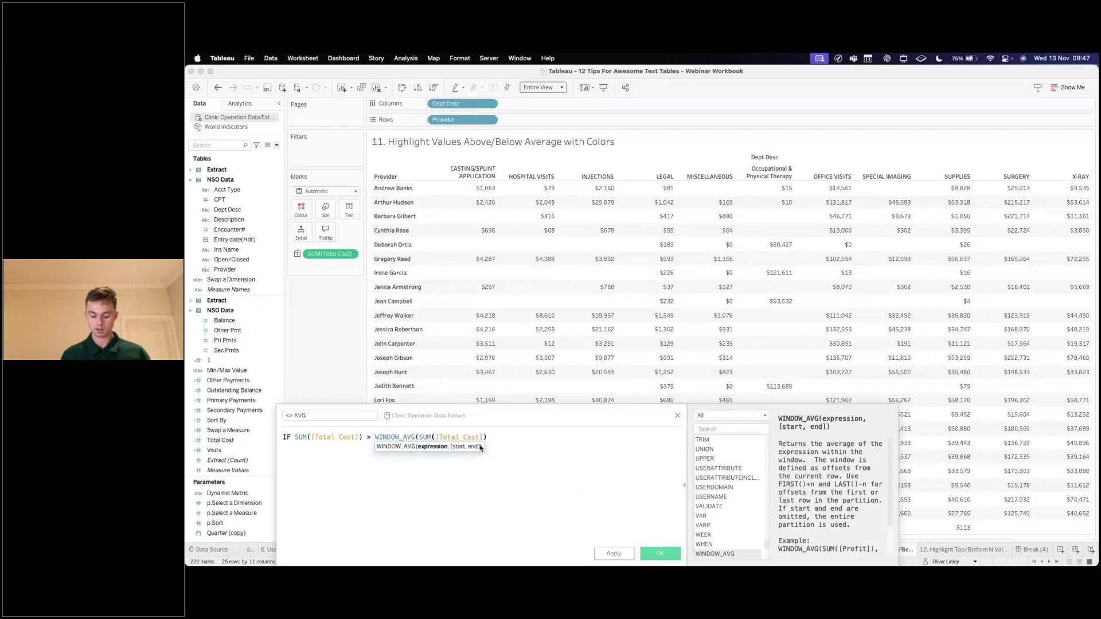
type("THEN 'Above Aver")
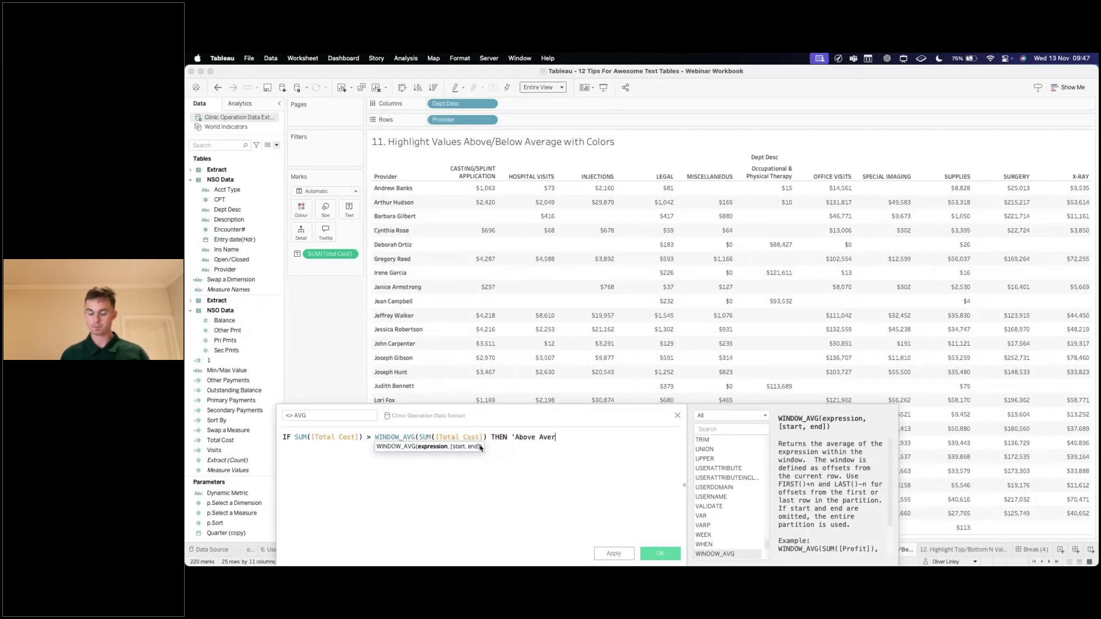
type("age'")
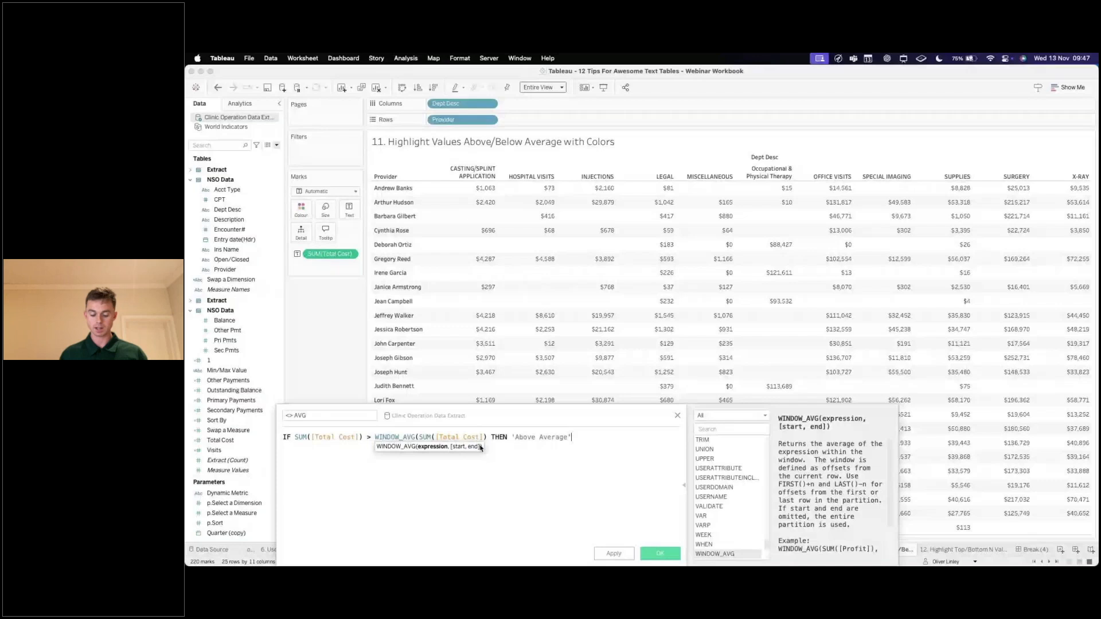
Add the line ELSEIF SUM([Total Cost]) < WINDOW_AVG(SUM([Total Cost])) THEN 'Below Average' and close the formula with END
key("Return")
type("ELSEIF ")
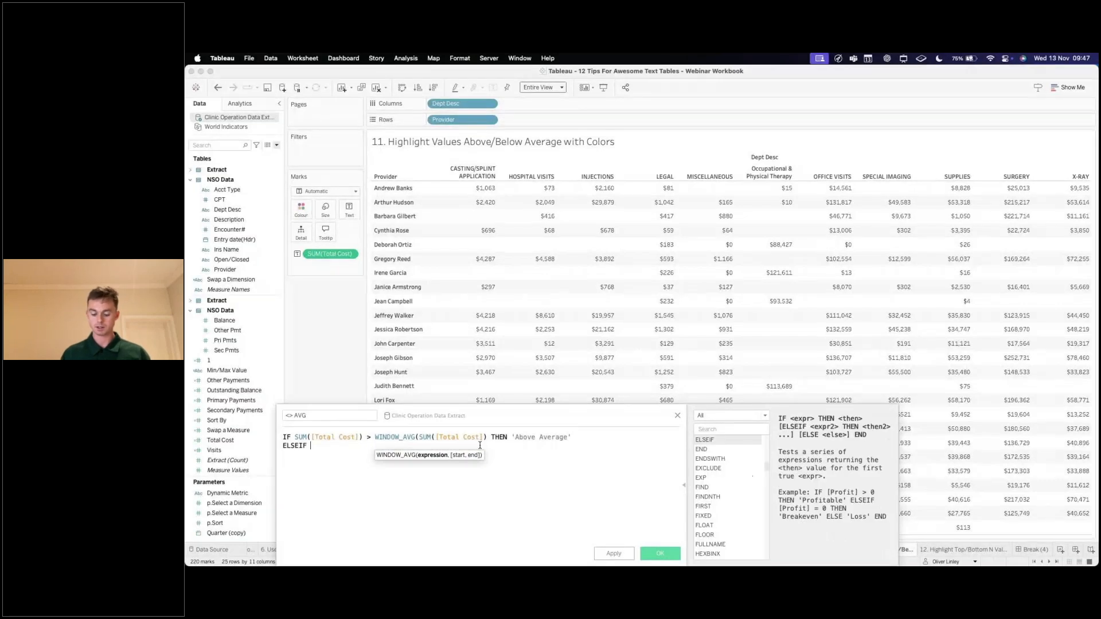
type("SUM([Total Cost]) <")
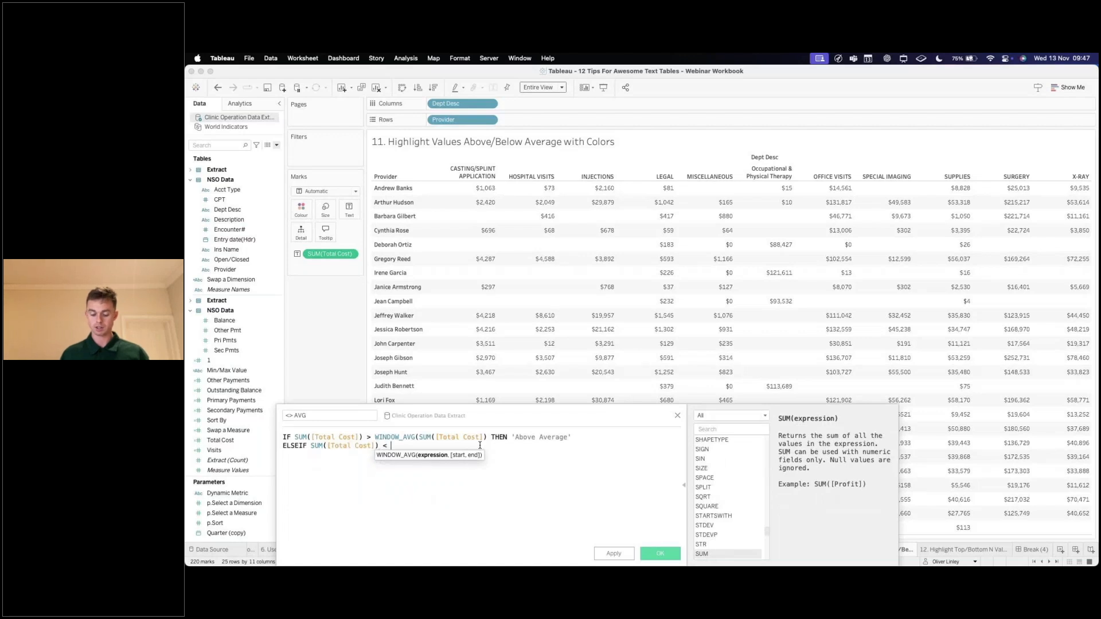
type(" windo")
key("Return")
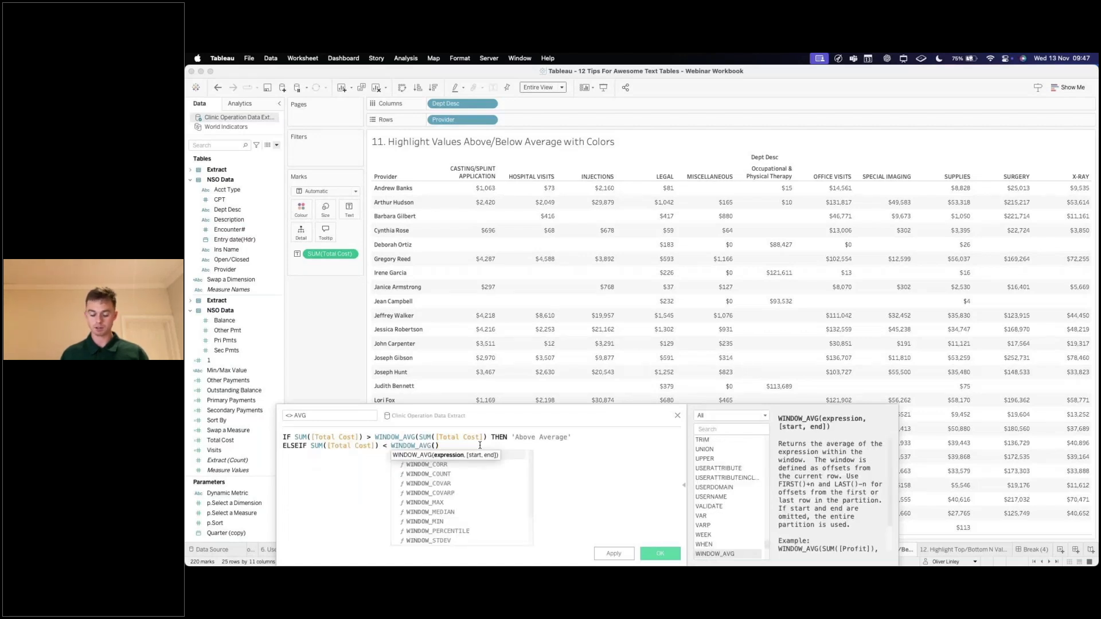
type("SUM(tot")
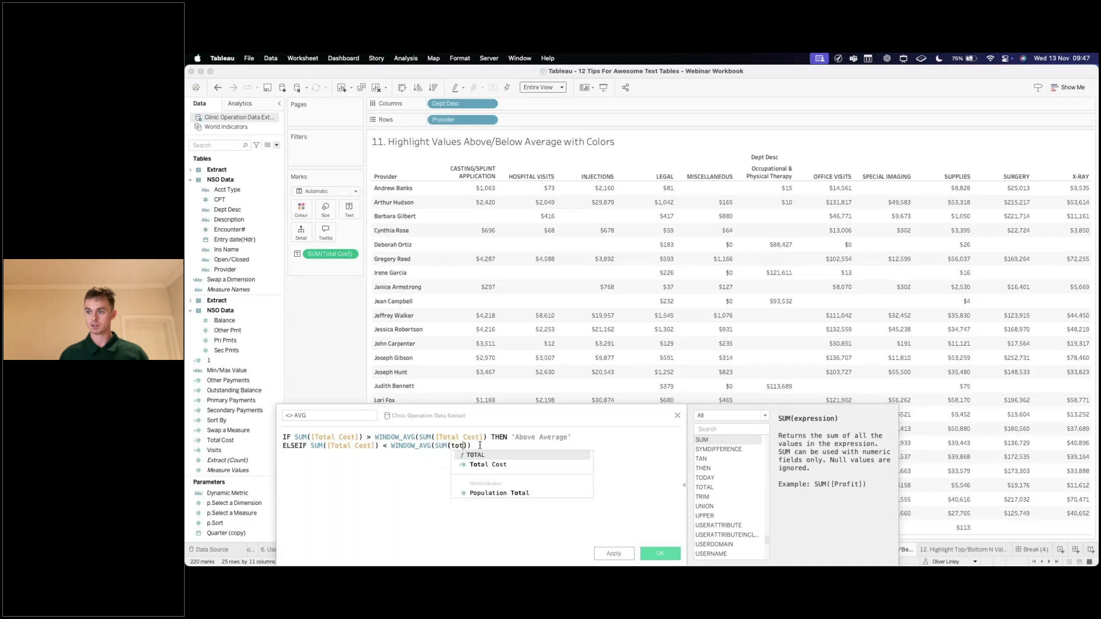
key("Down")
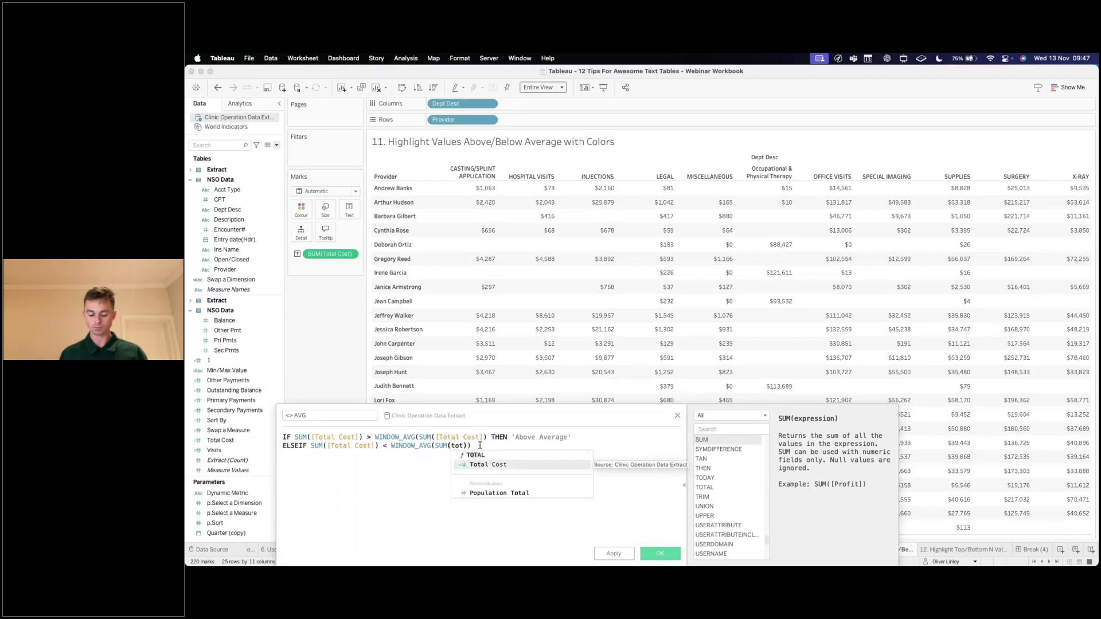
key("Return")
type(")) THEN 'Belo")
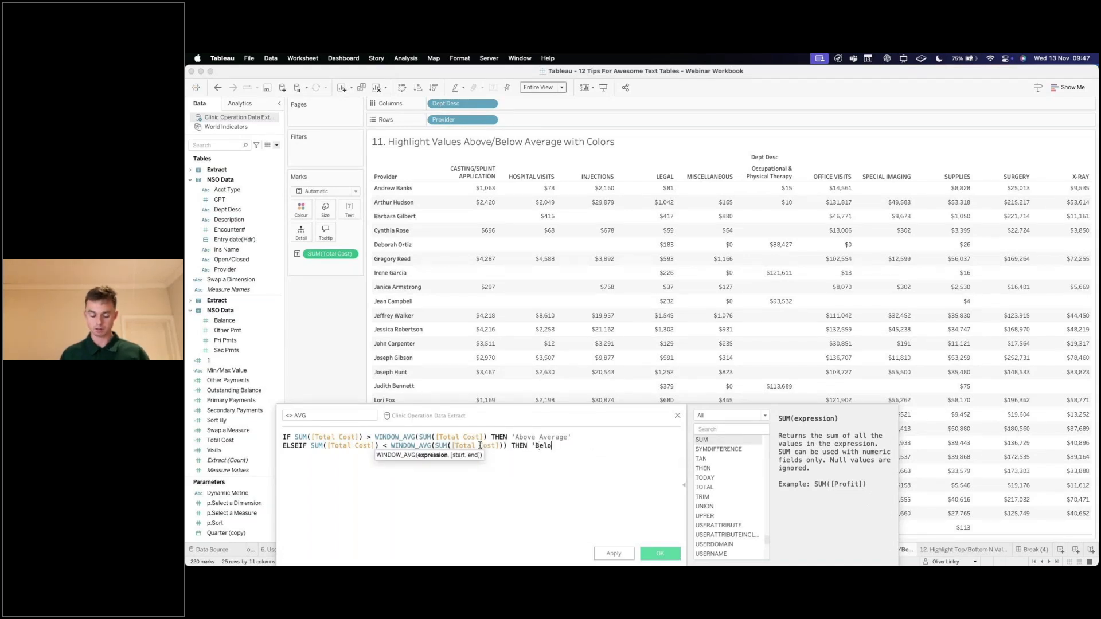
type("w Average'")
key("Return")
type("E")
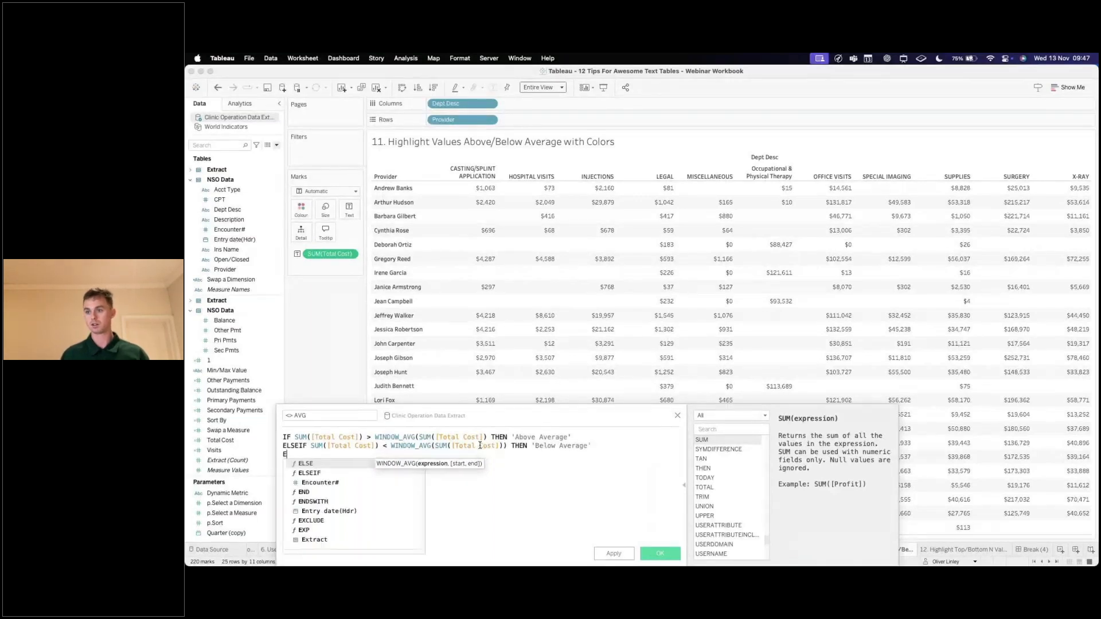
type("ND")
Add the missing closing parenthesis after WINDOW_AVG(SUM([Total Cost]) on the formula's IF line
left_click(517, 449)
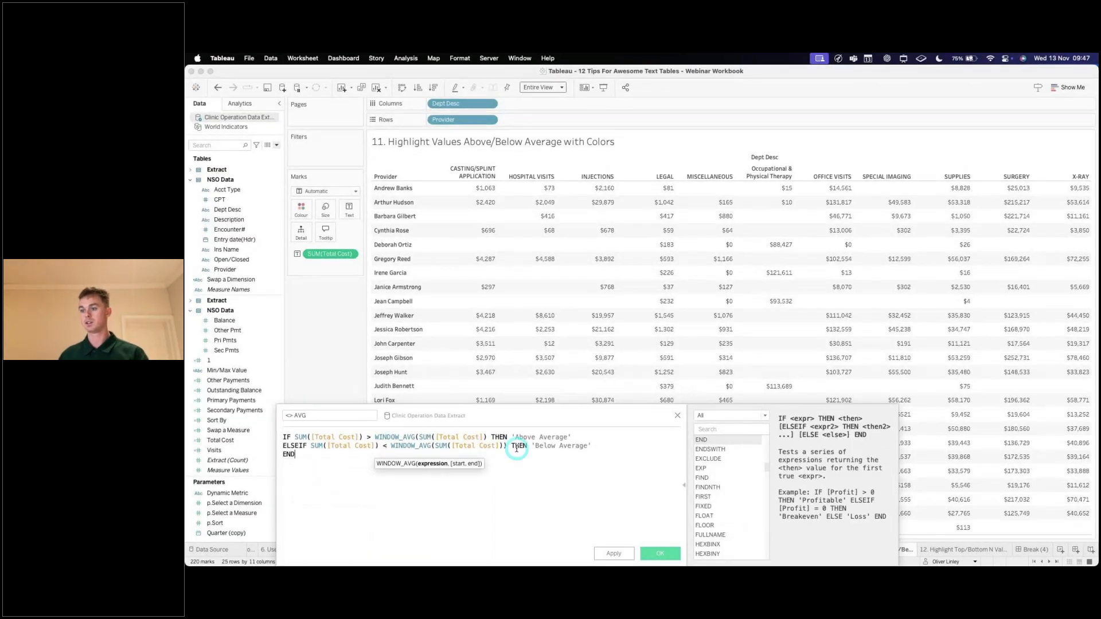
left_click(472, 505)
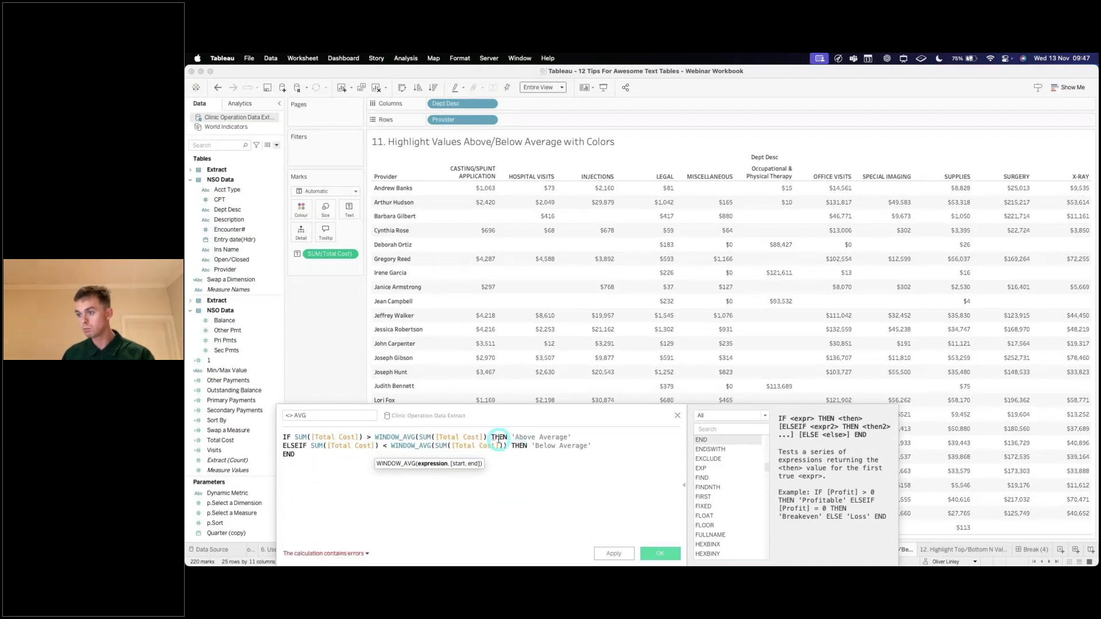
left_click(424, 436)
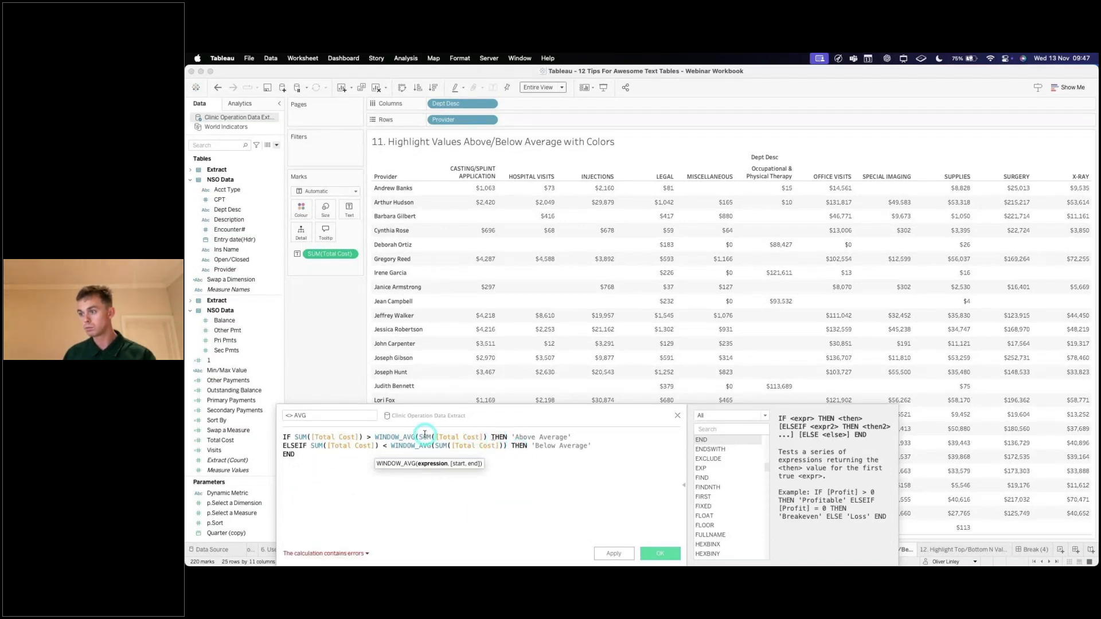
left_click(494, 442)
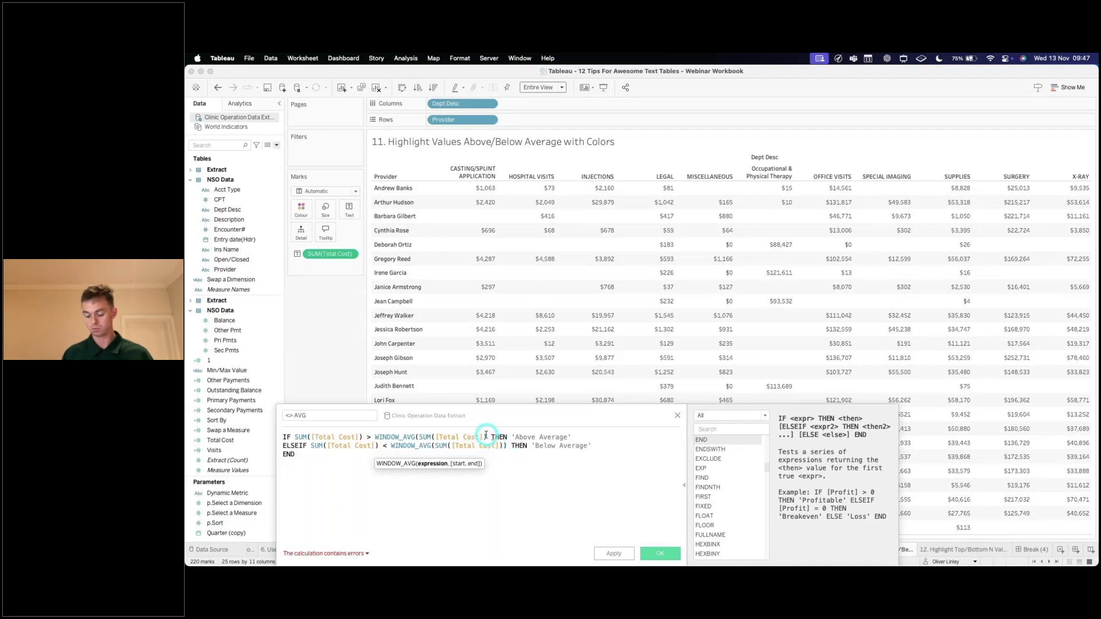
type(")")
left_click(569, 464)
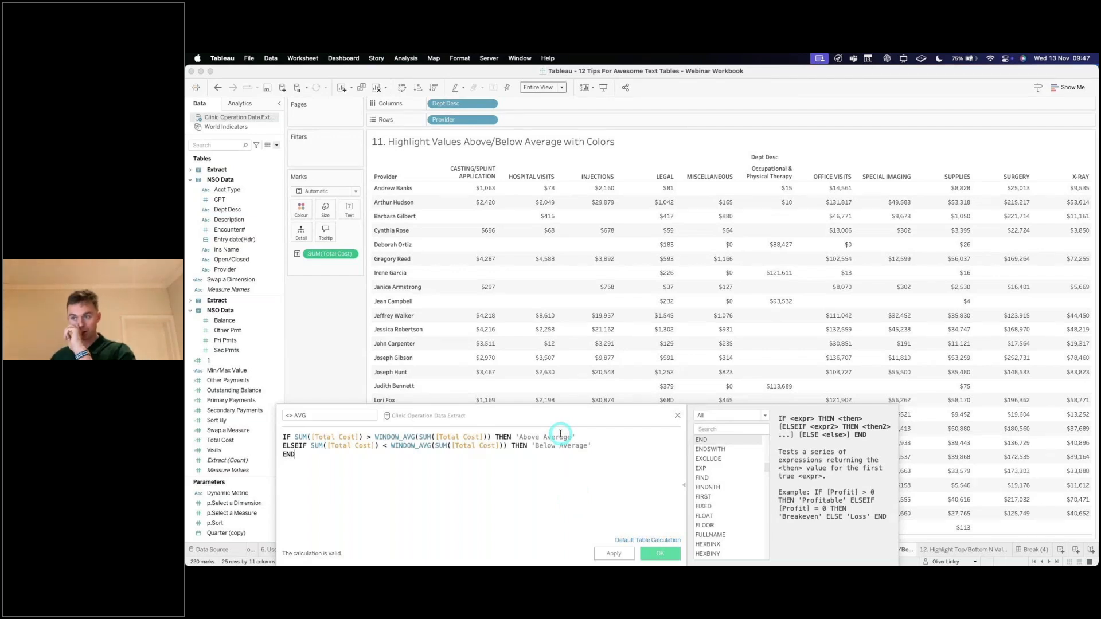
Review the WINDOW_AVG expression in the formula and save the <> AVG calculated field
double_click(404, 437)
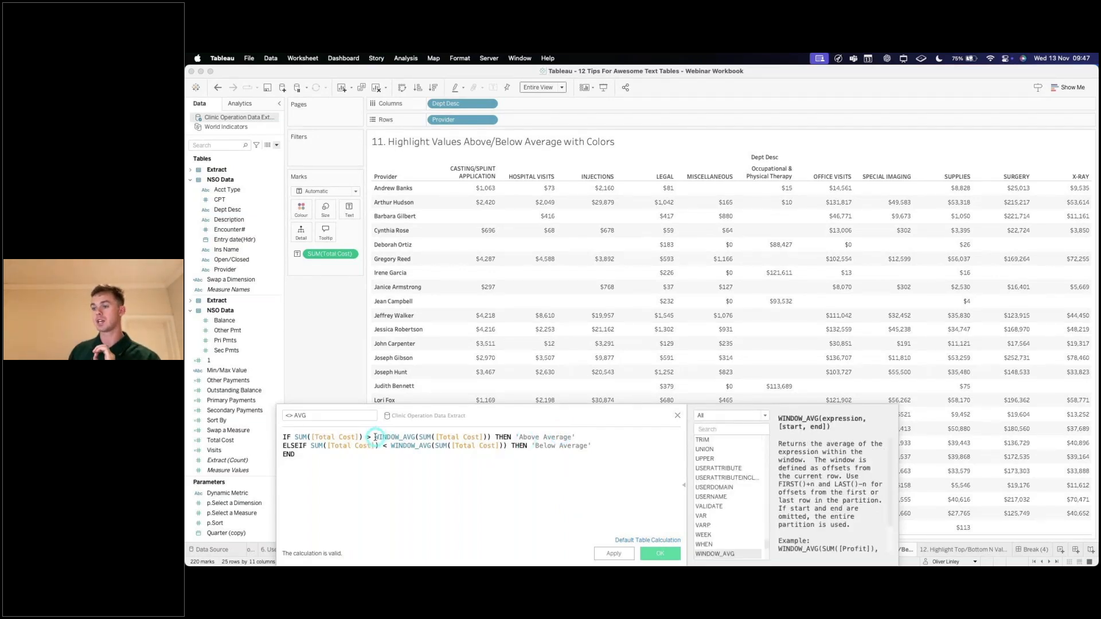
mouse_move(548, 411)
left_mouse_down()
mouse_move(542, 370)
mouse_move(539, 390)
left_mouse_up()
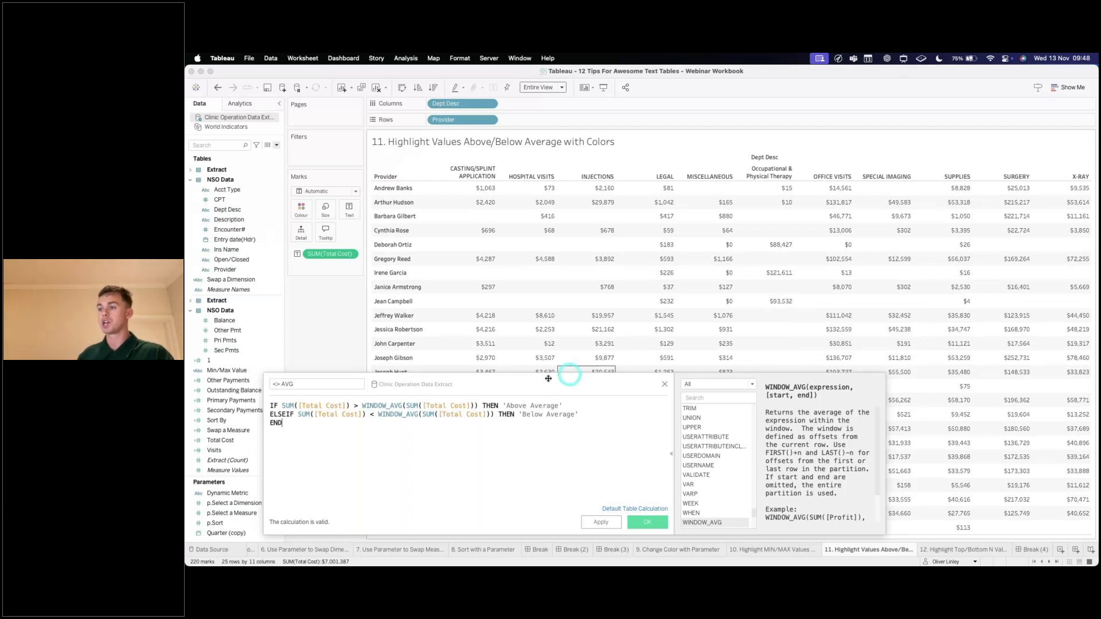
left_click(434, 406)
left_click(446, 406)
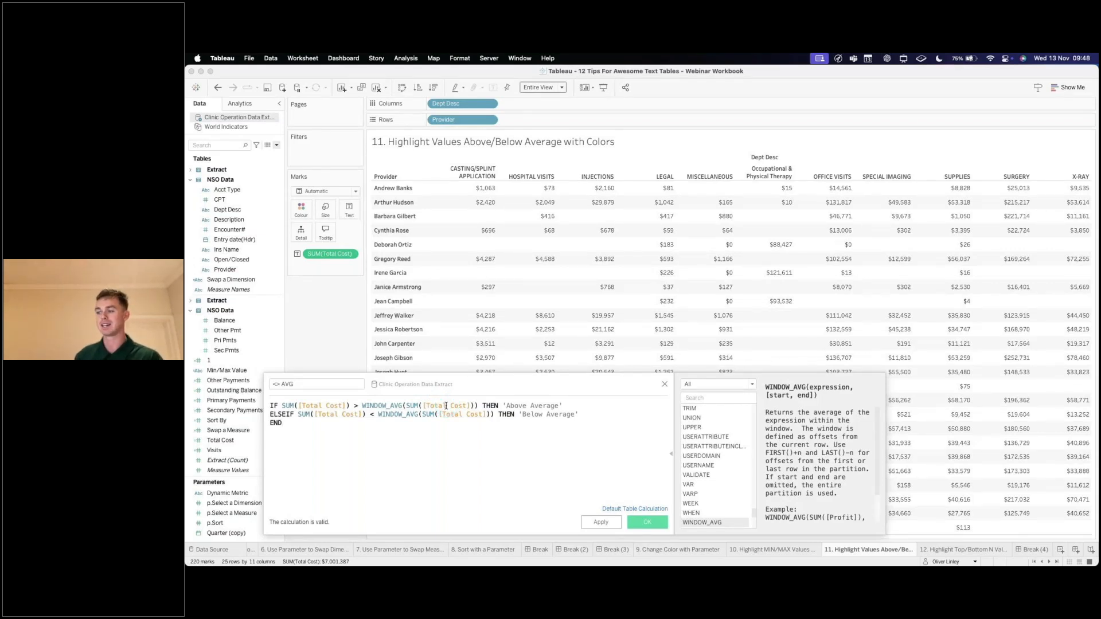
left_click(496, 442)
left_click(647, 517)
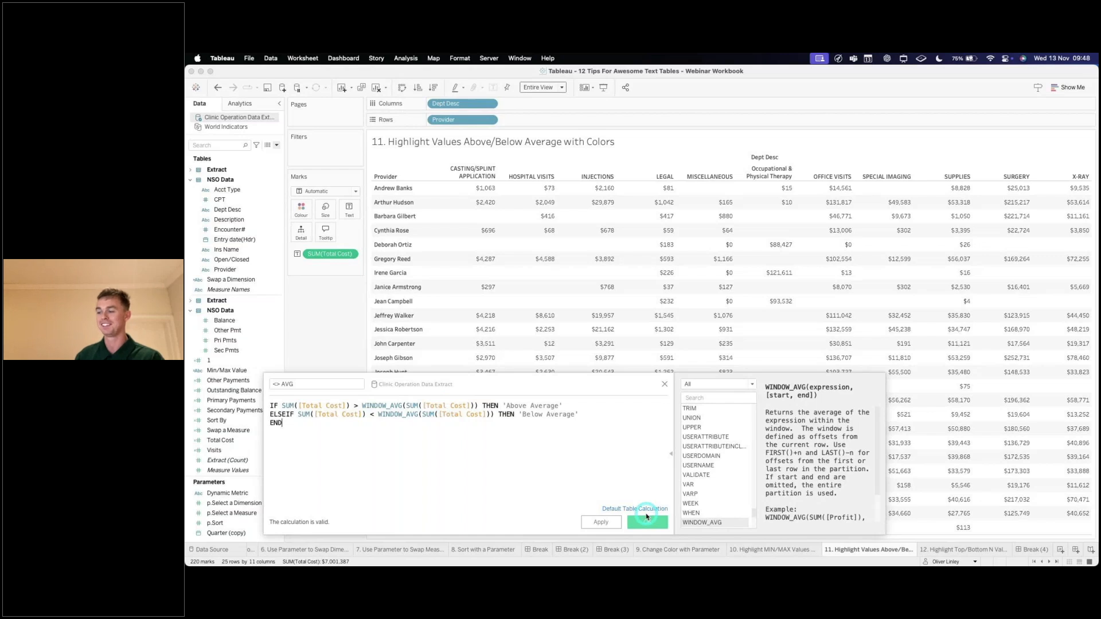
left_click(654, 524)
Colour the table marks by the <> AVG field and set the mark type to Square
left_click(241, 361)
left_click_drag(241, 362, 303, 209)
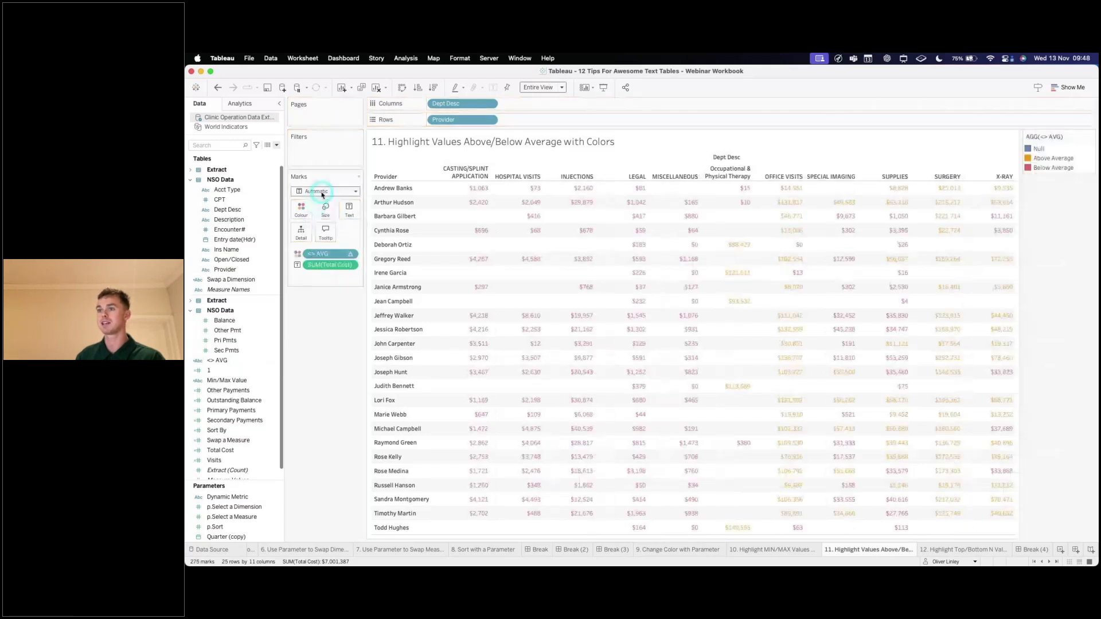
left_click(326, 191)
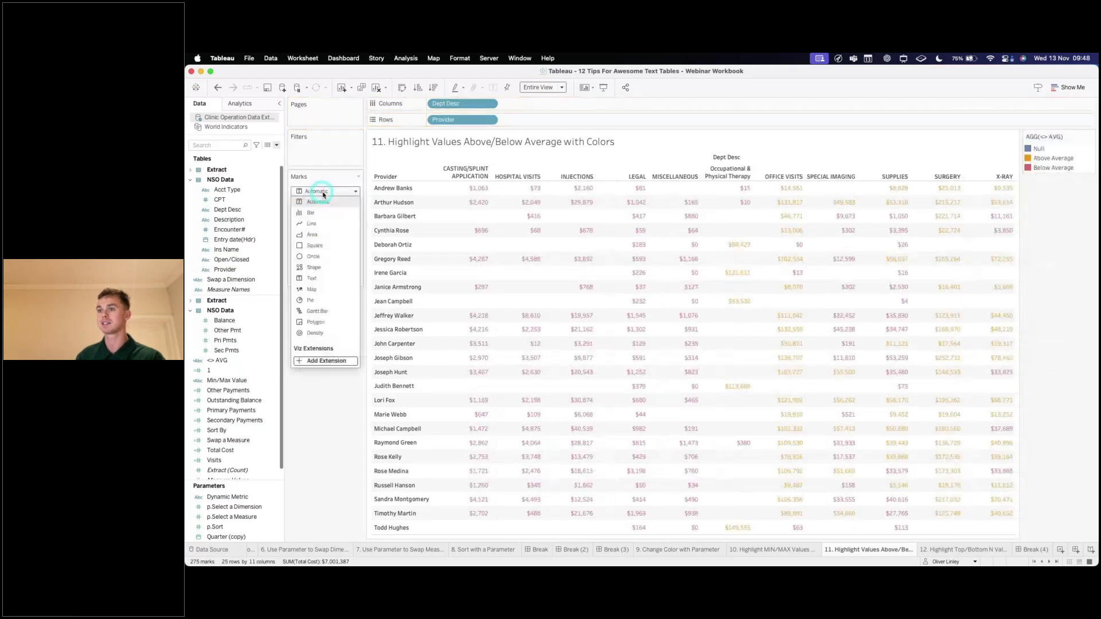
left_click(315, 245)
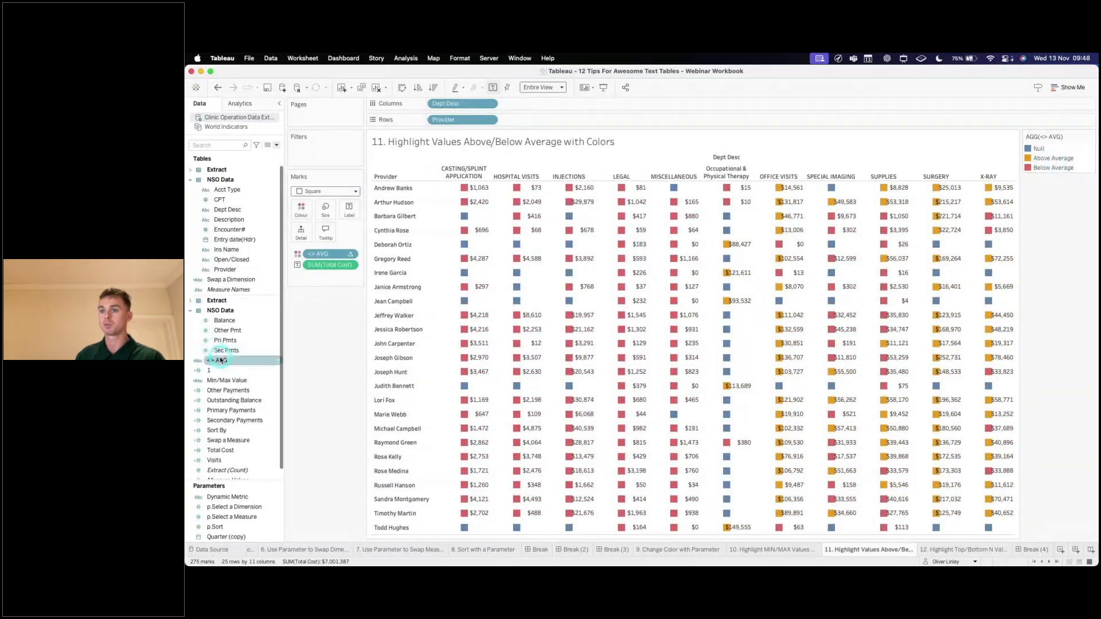
Show the marks as bars sized by the field 1 and enlarge them to fill the table cells
left_click(208, 372)
left_click_drag(207, 374, 330, 204)
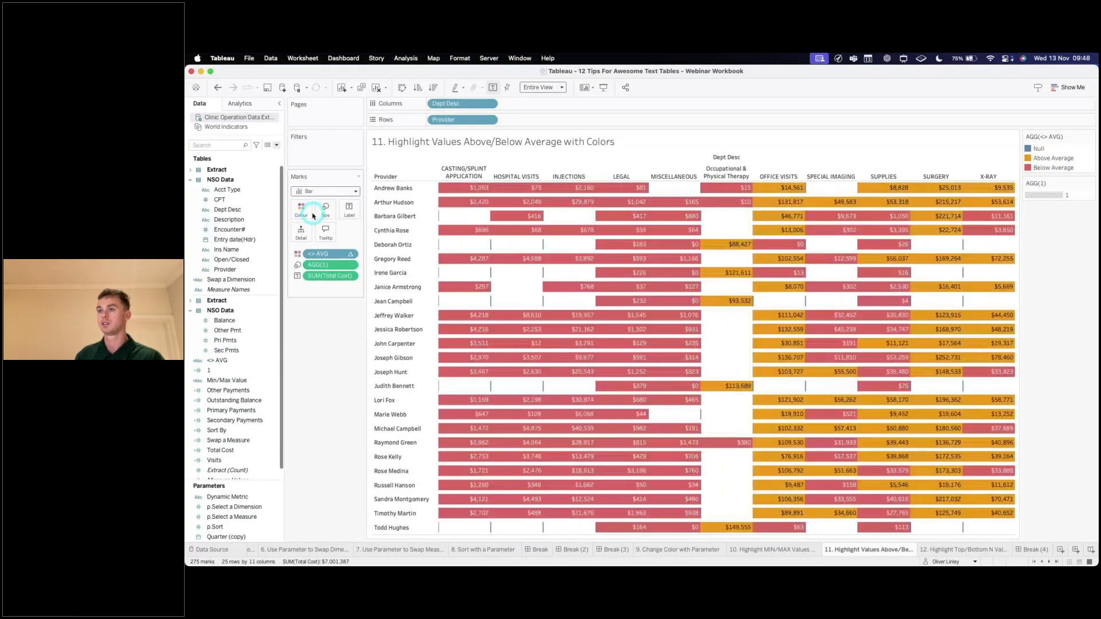
left_click(334, 265)
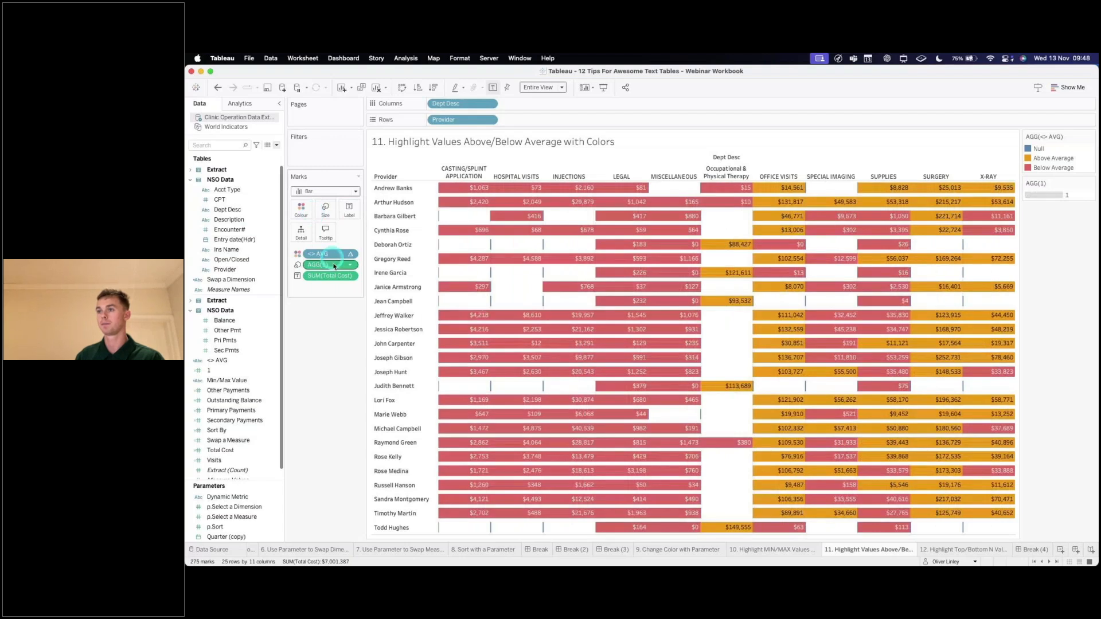
left_click(325, 210)
left_click_drag(380, 227, 418, 231)
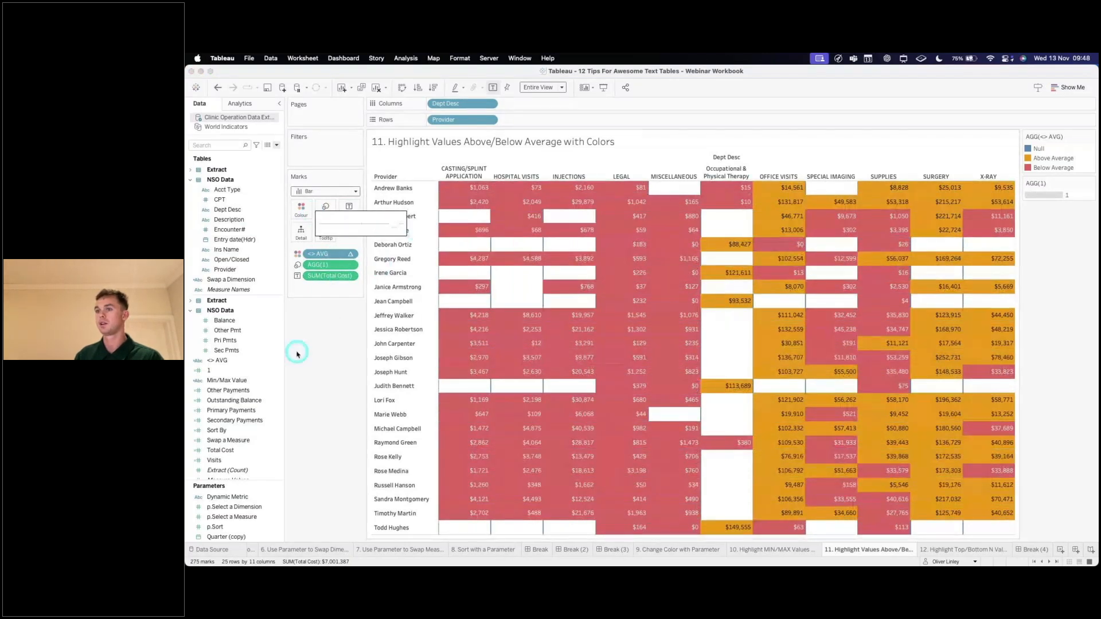
Set the border colour of the above/below average bars to light grey
left_click(297, 352)
left_click(302, 209)
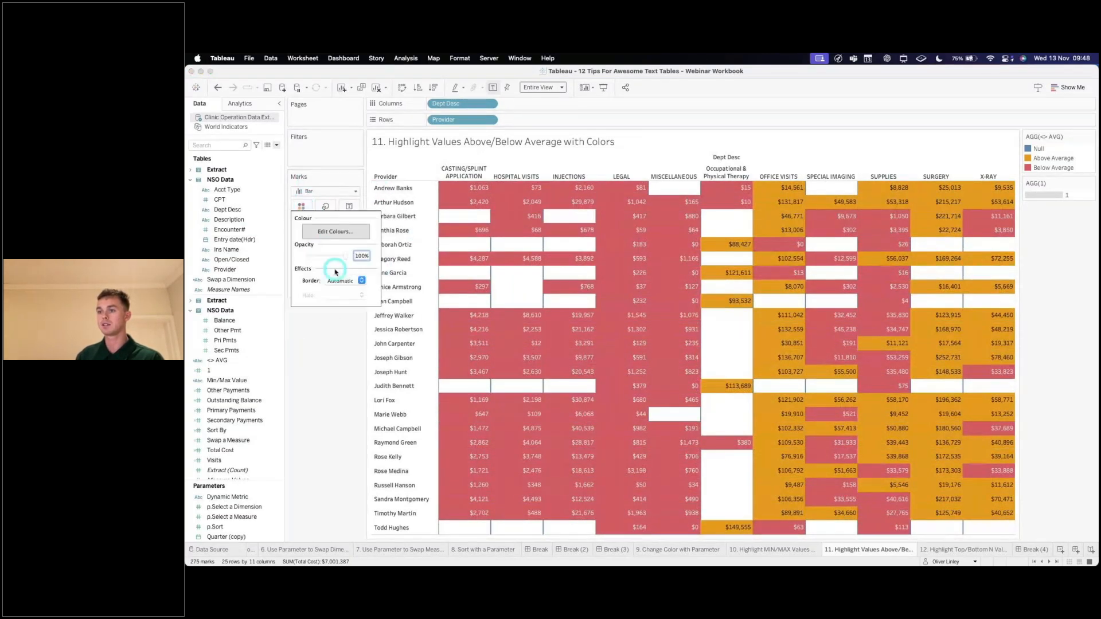
left_click(338, 281)
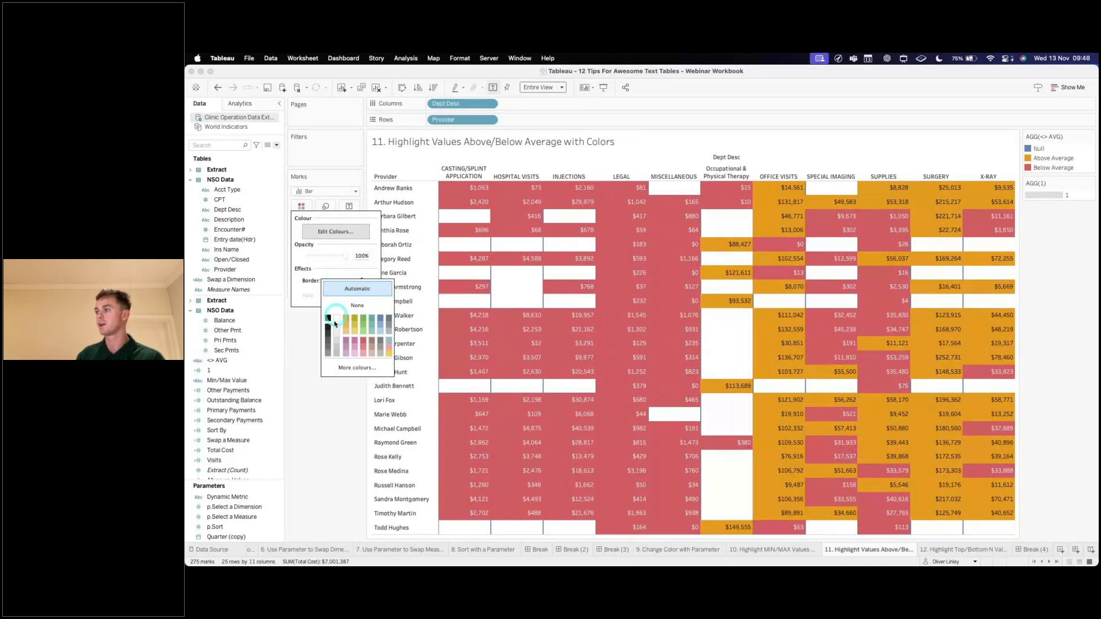
left_click(337, 318)
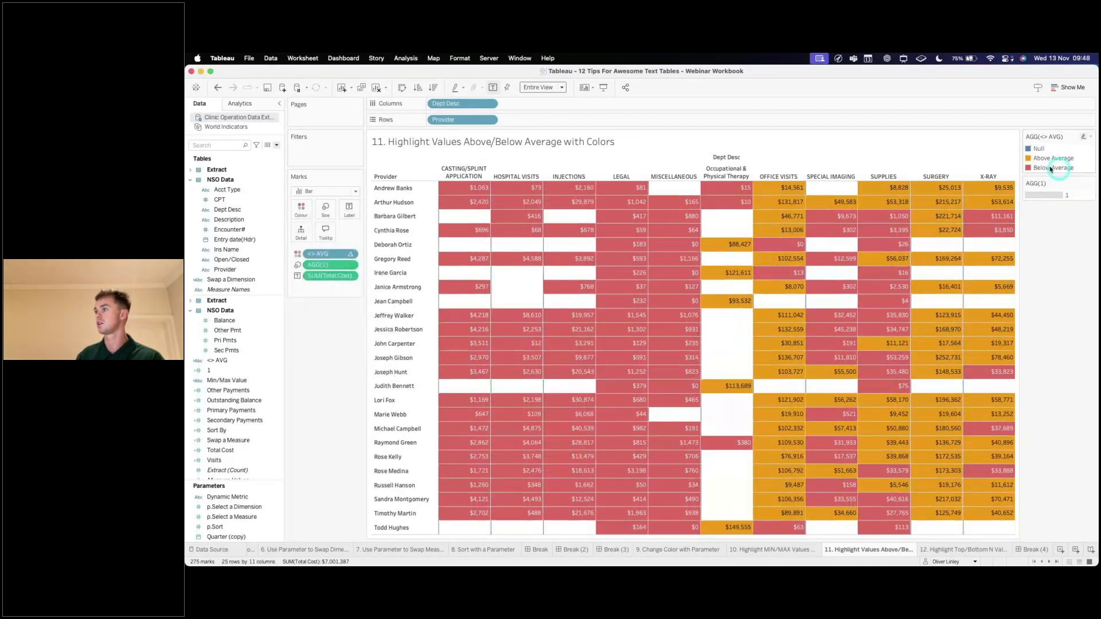
Give the Null item of <> AVG the colour from the Transparent palette and accept the colour change
double_click(1052, 168)
left_click(714, 247)
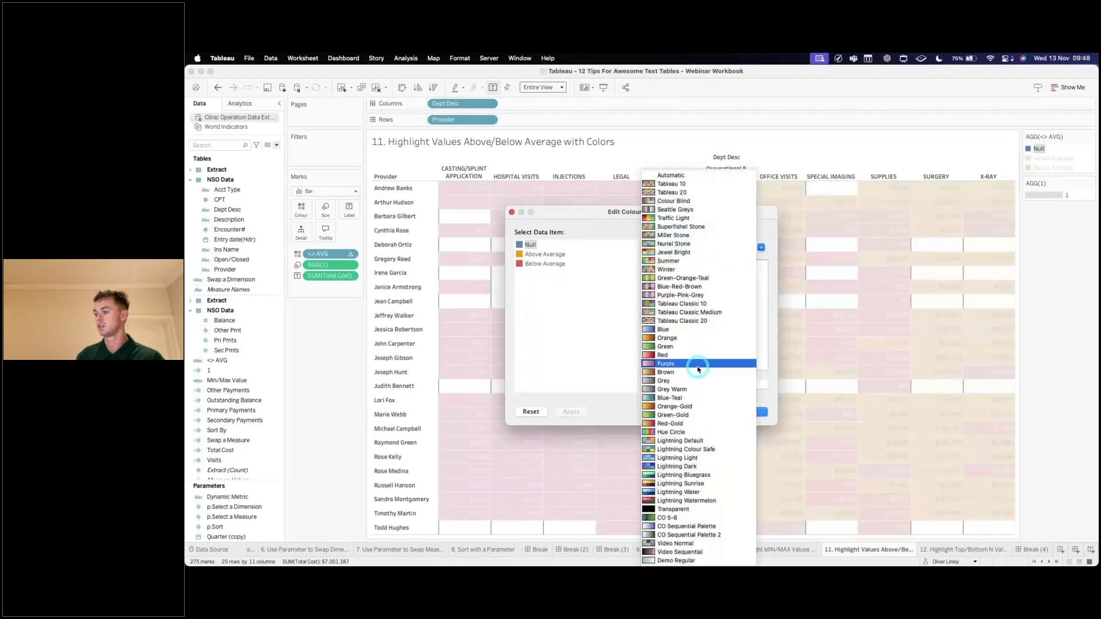
left_click(674, 510)
left_click(660, 276)
left_click(553, 255)
left_click(555, 259)
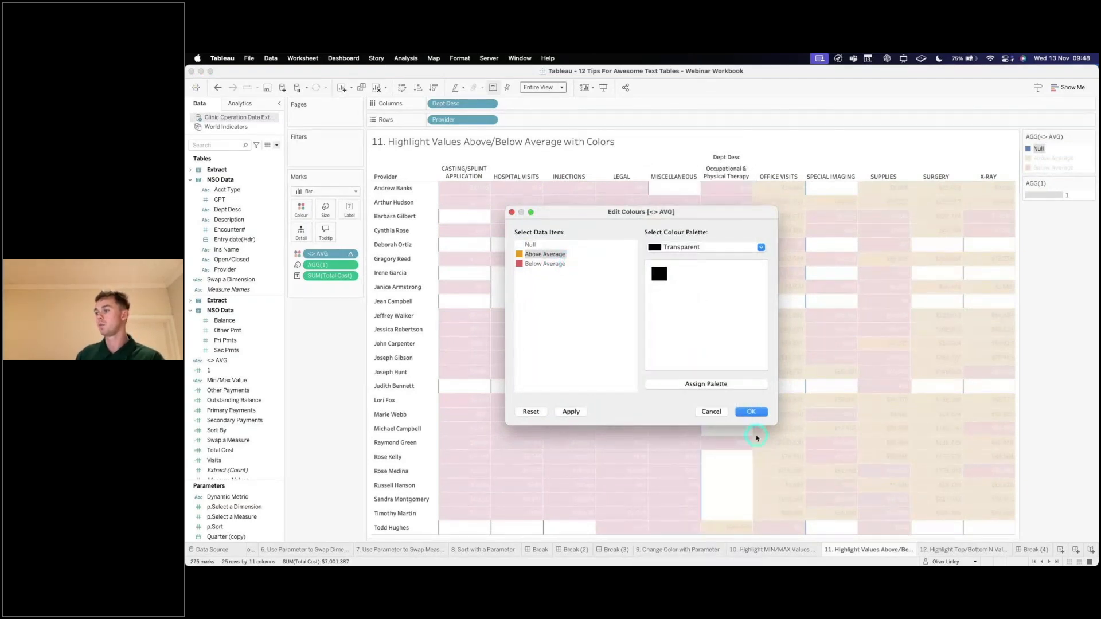
left_click(755, 412)
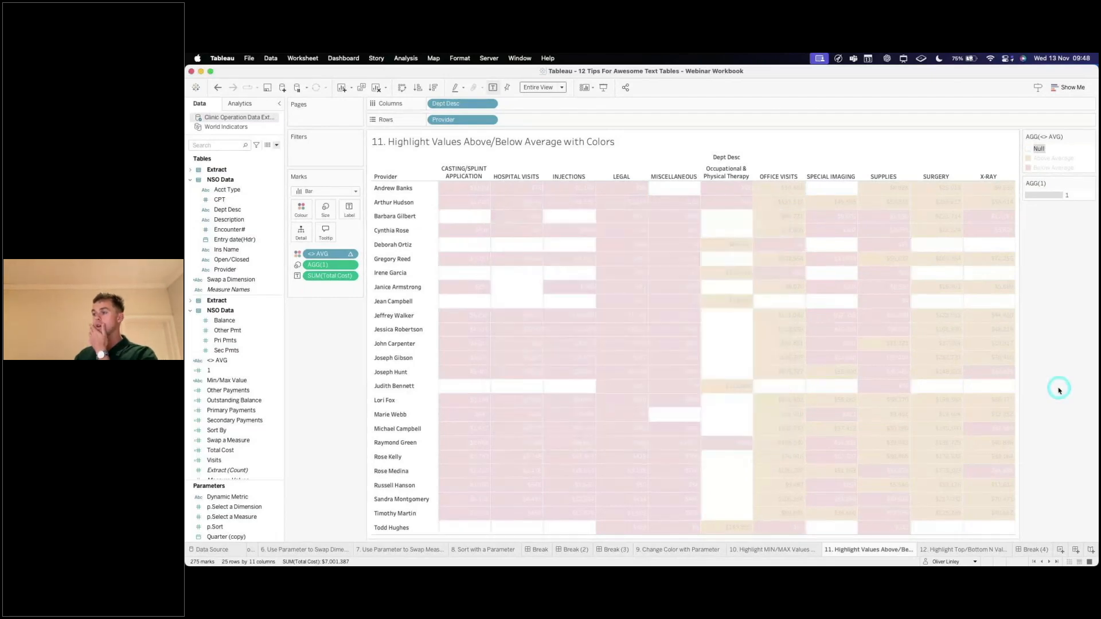
mouse_move(699, 374)
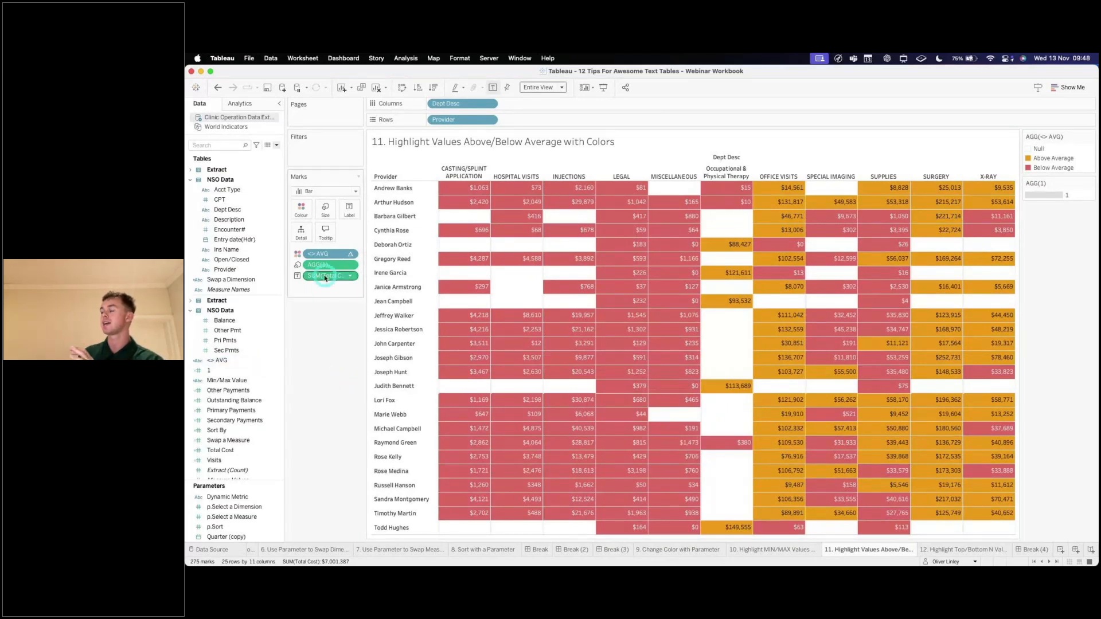
left_click(310, 361)
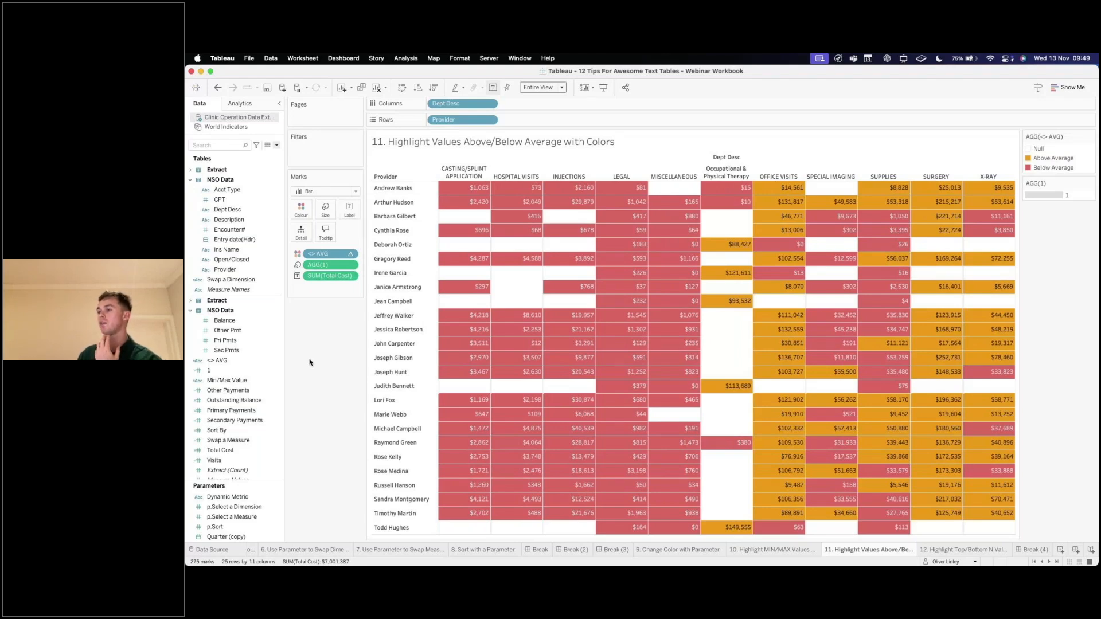
left_click(629, 328)
left_click(314, 353)
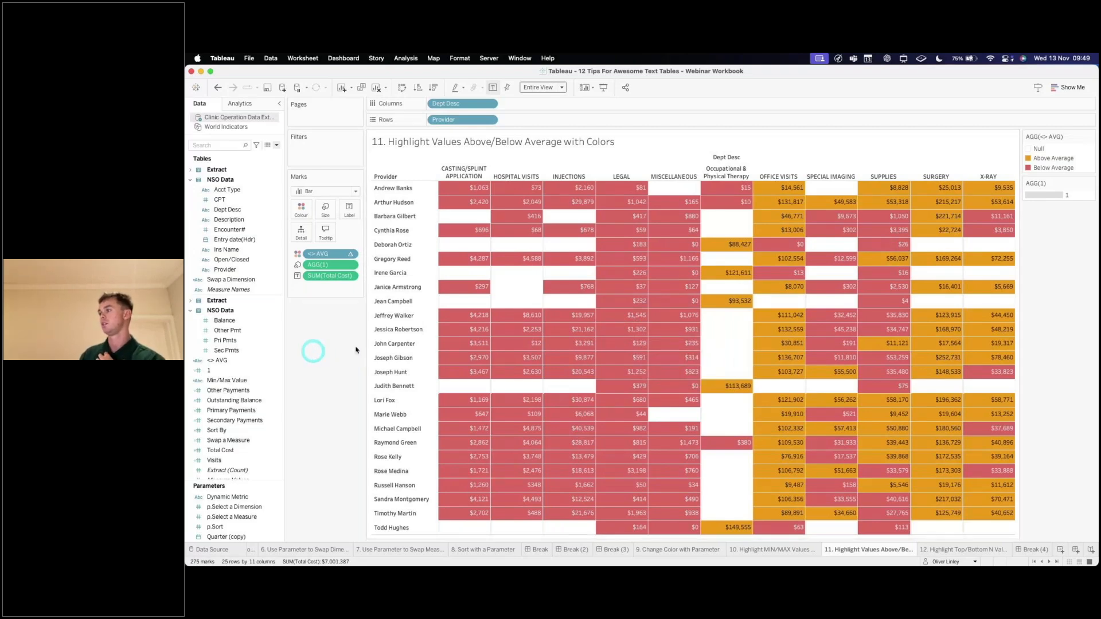
left_click(934, 281)
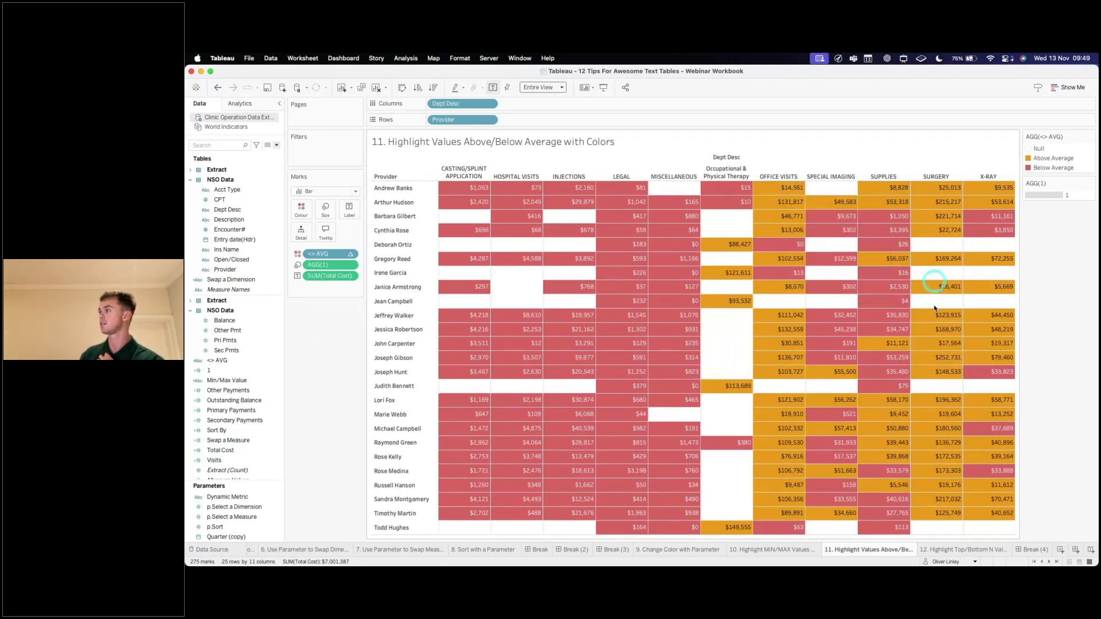
left_click(823, 460)
left_click(778, 446)
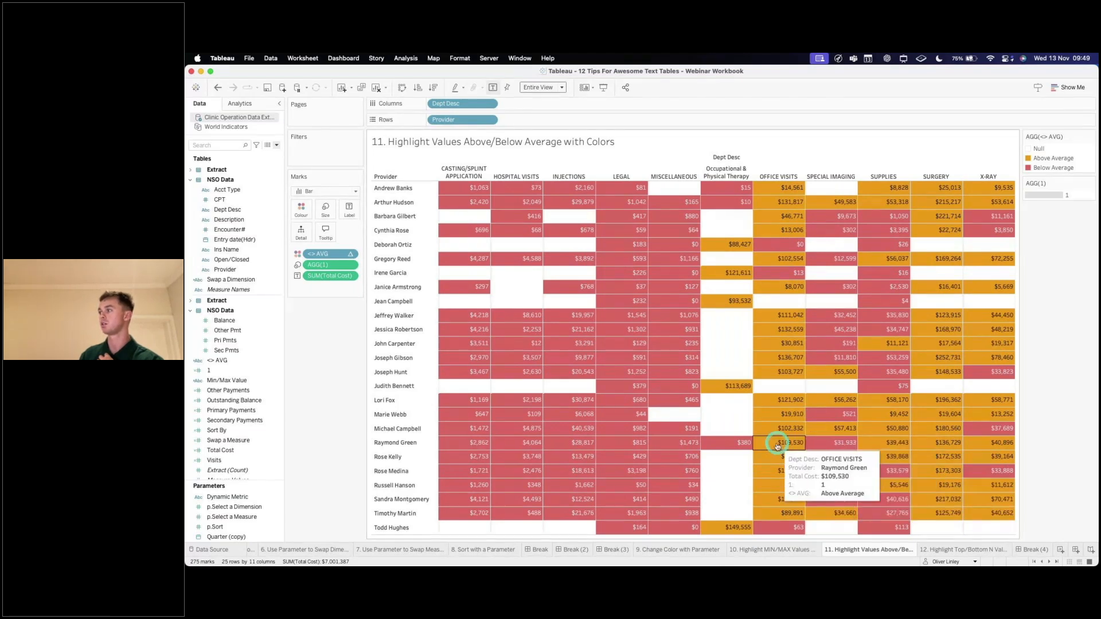
left_click(1036, 160)
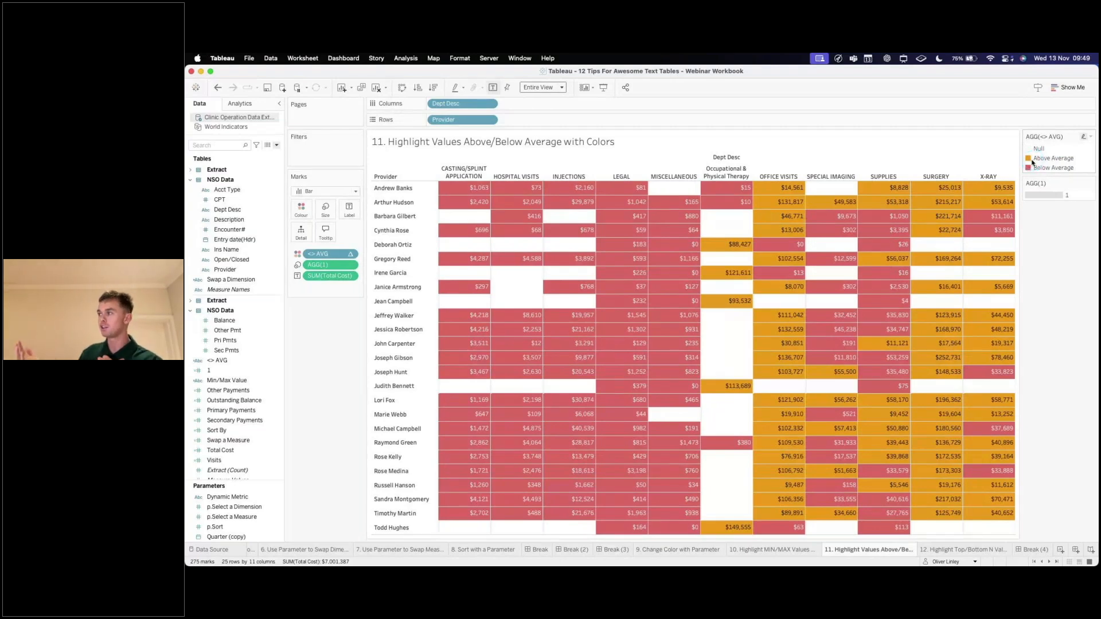
left_click(1067, 166)
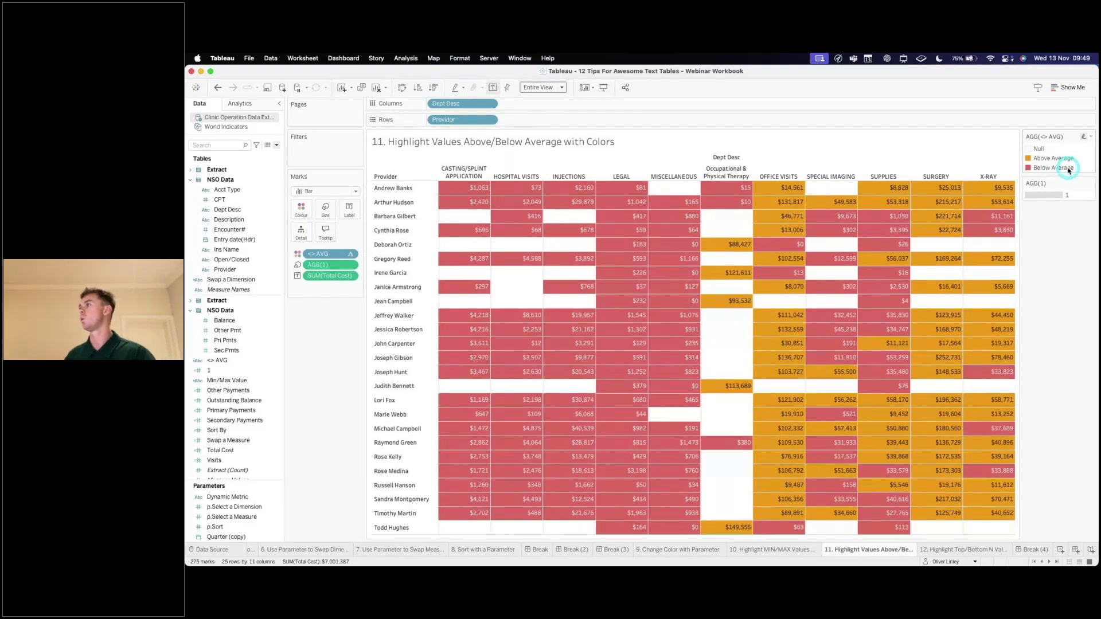
left_click(1086, 227)
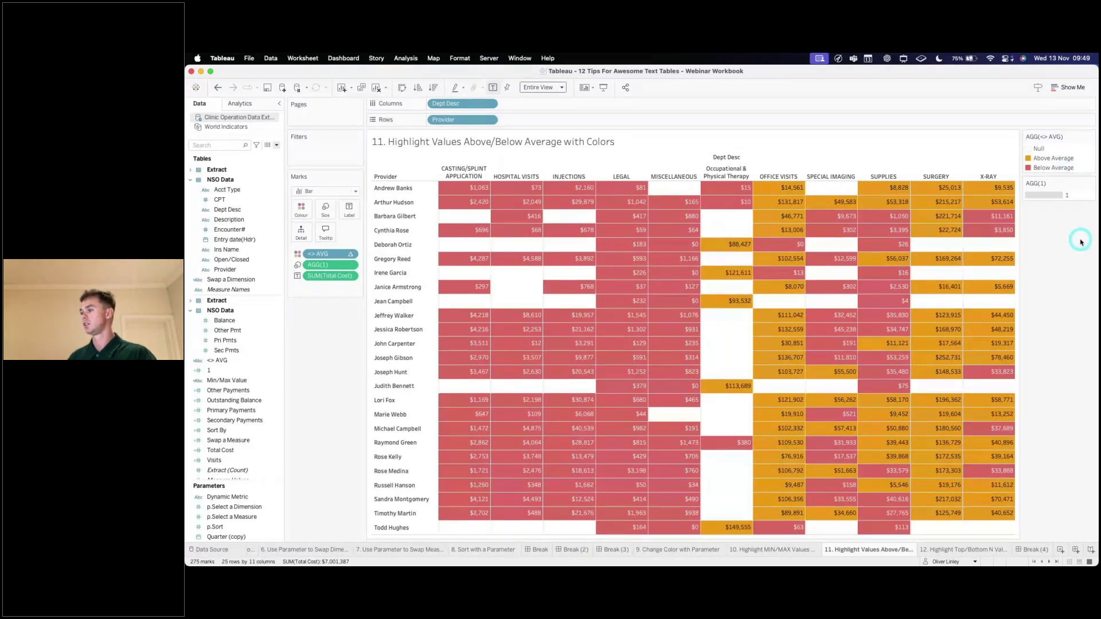
Open the worksheet "12. Highlight Top/Bottom N Values with Parameter"
left_click(963, 550)
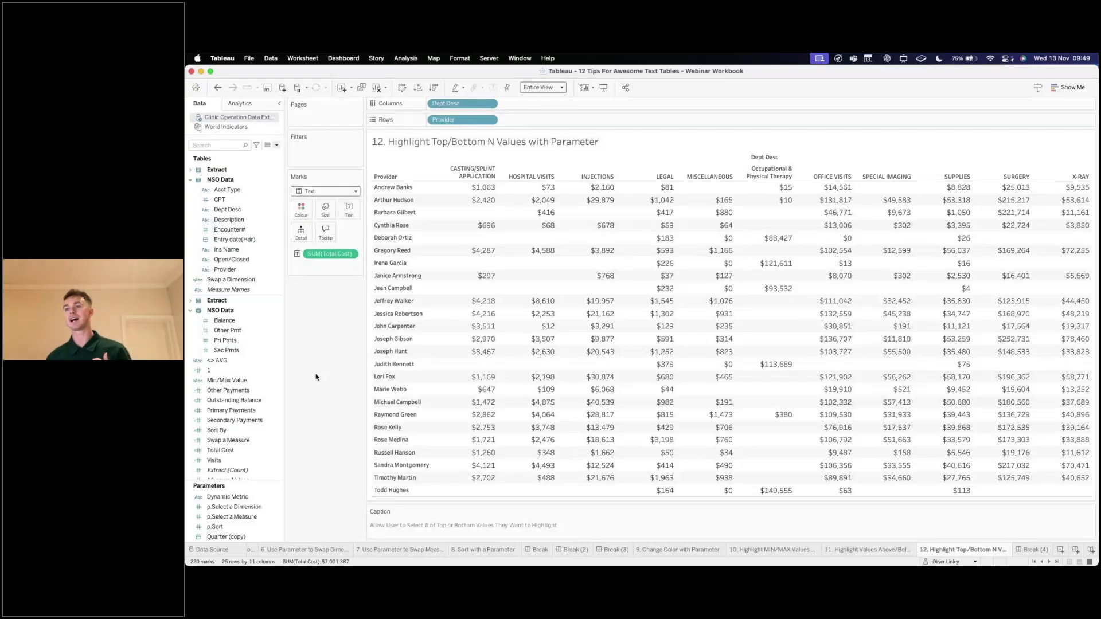
left_click(308, 374)
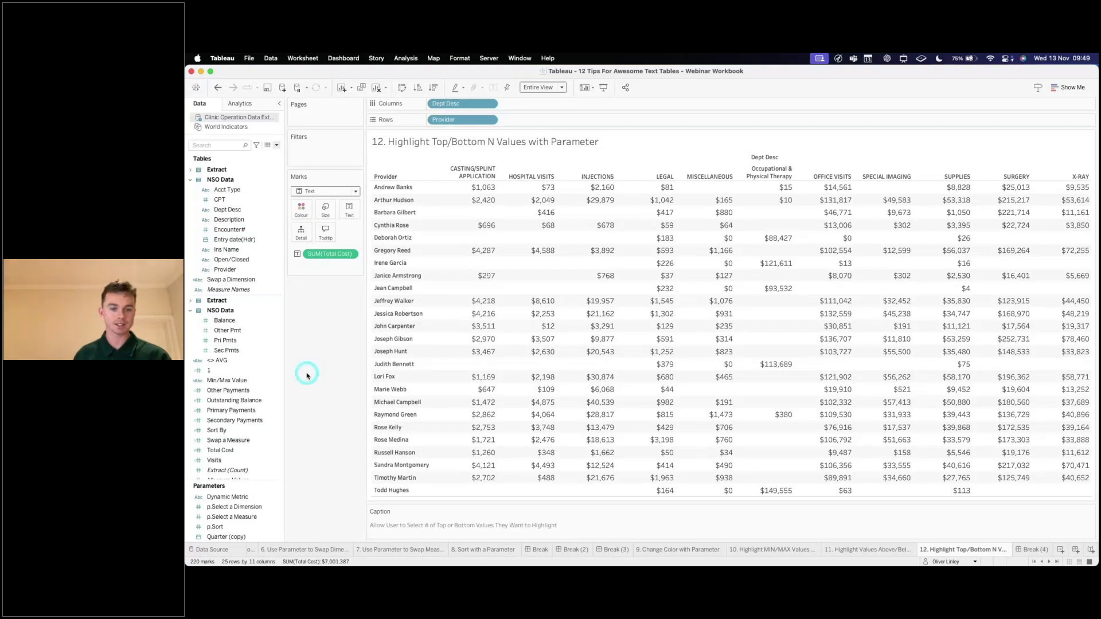
left_click(500, 141)
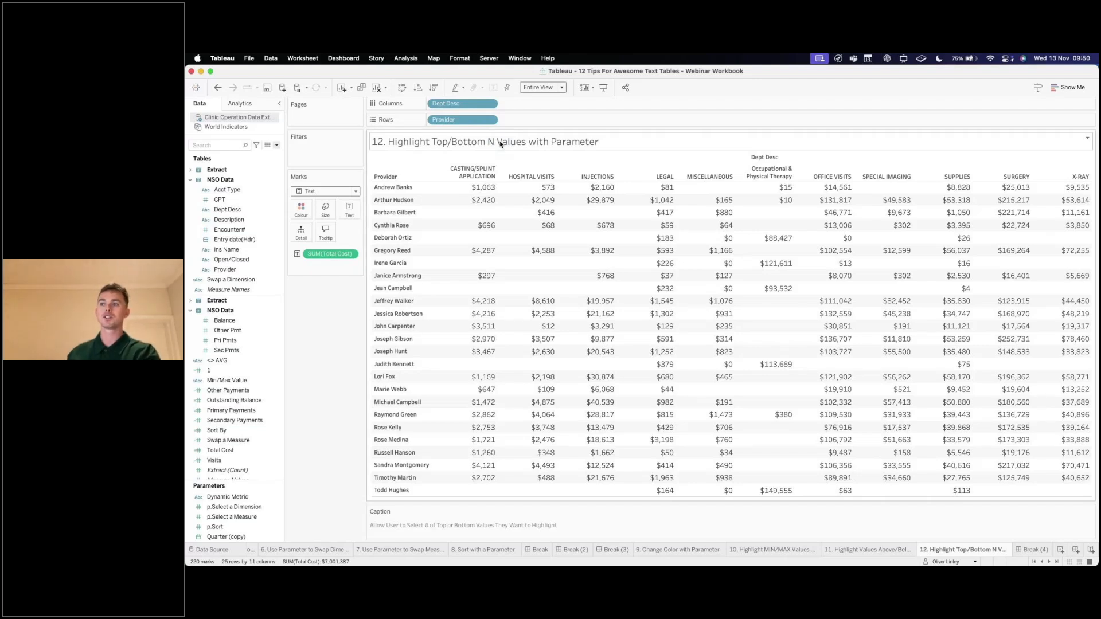
left_click(313, 276)
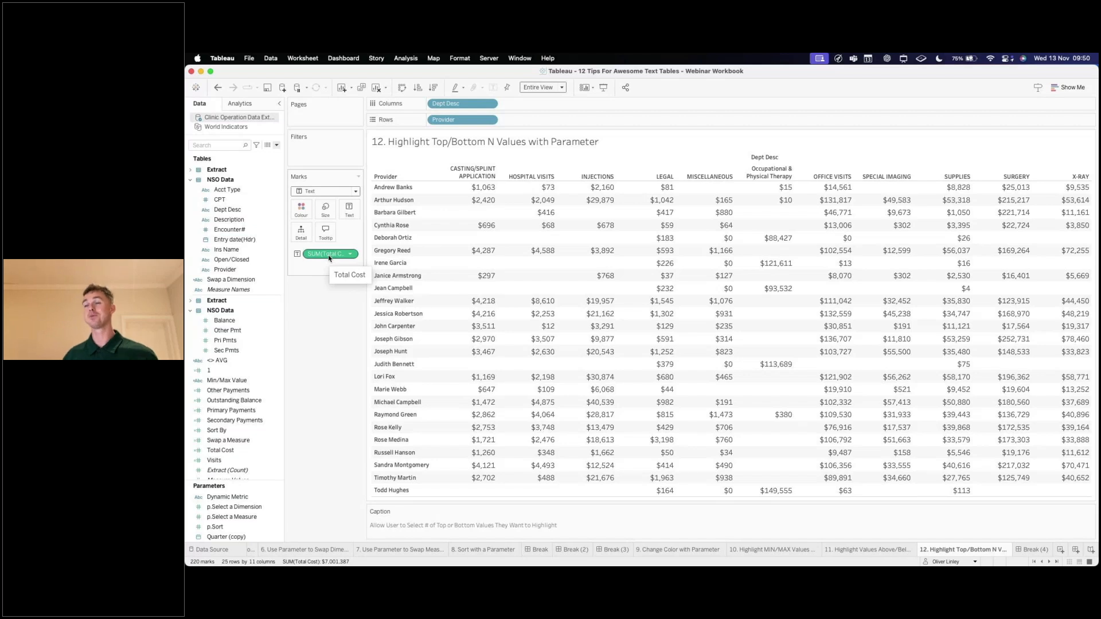
left_click(329, 257)
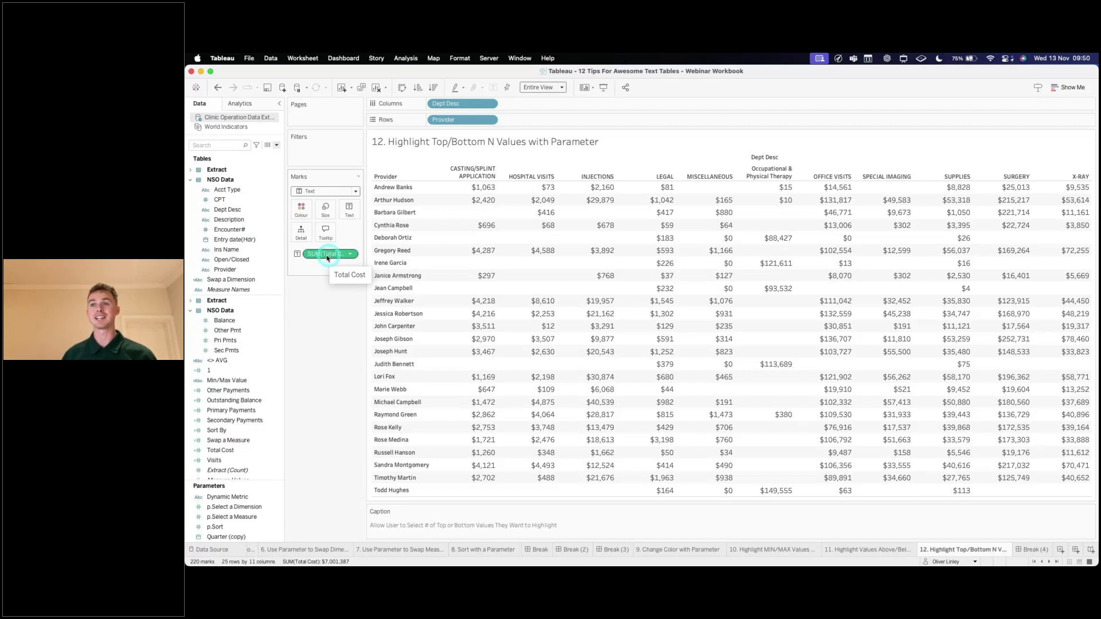
left_click(277, 145)
left_click(351, 367)
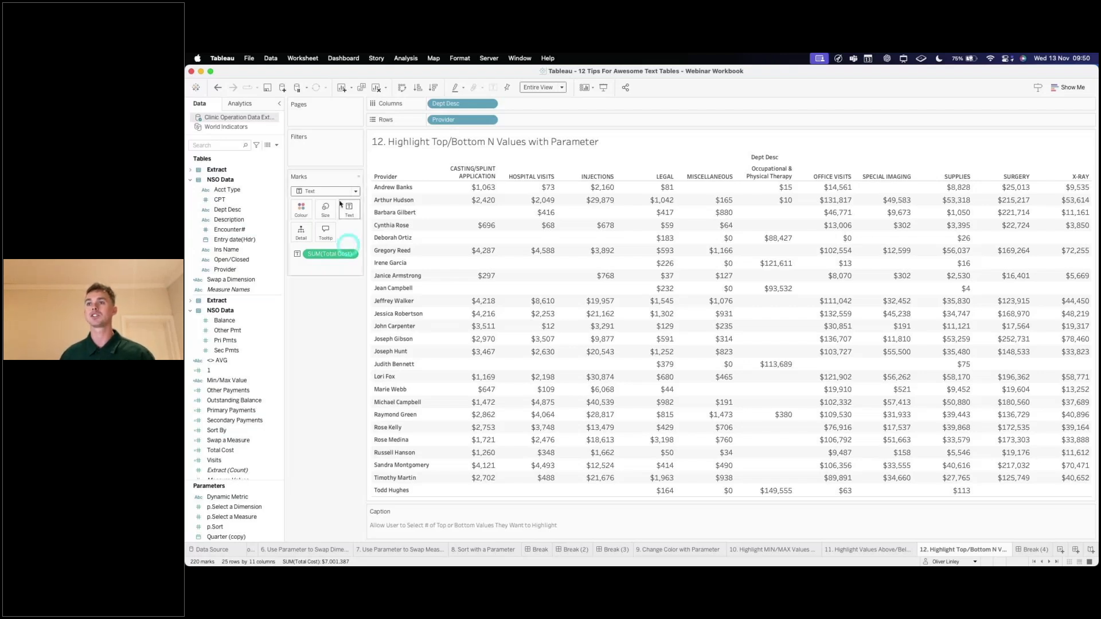
Start a new parameter named p.Top/Bottom with data type String and allowable values limited to a list
left_click(276, 146)
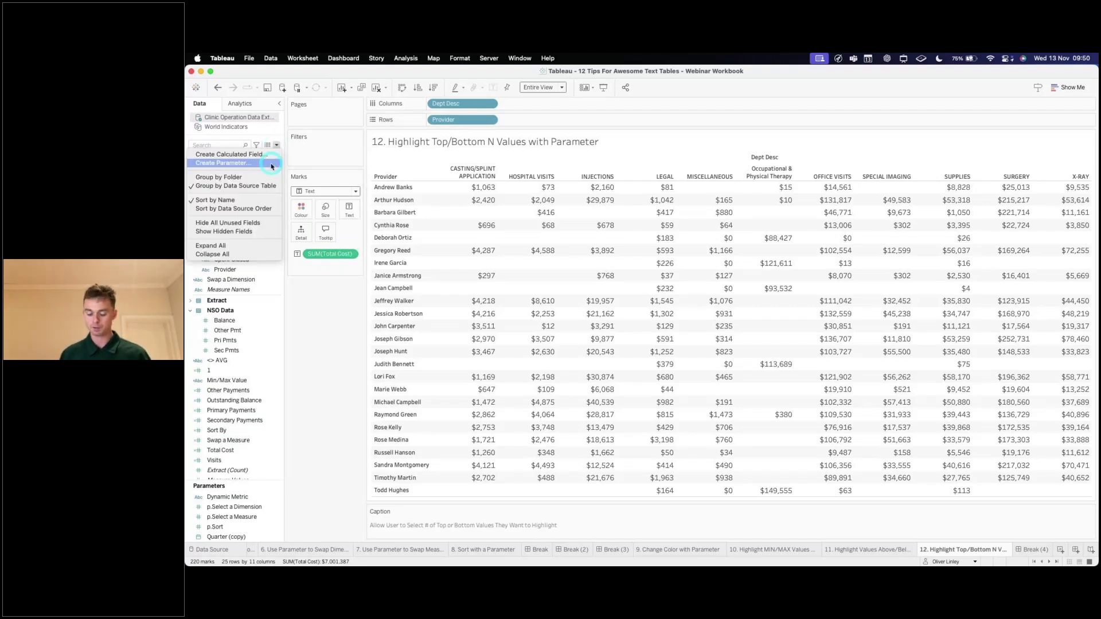
left_click(272, 164)
type("p.T")
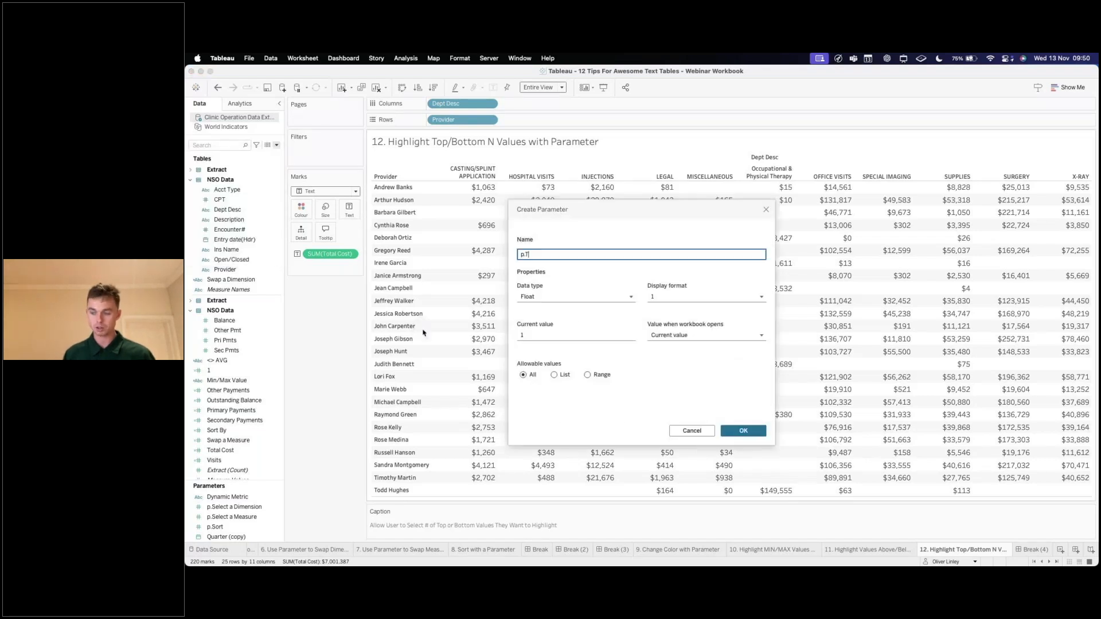
type("op/Bottom")
left_click(604, 295)
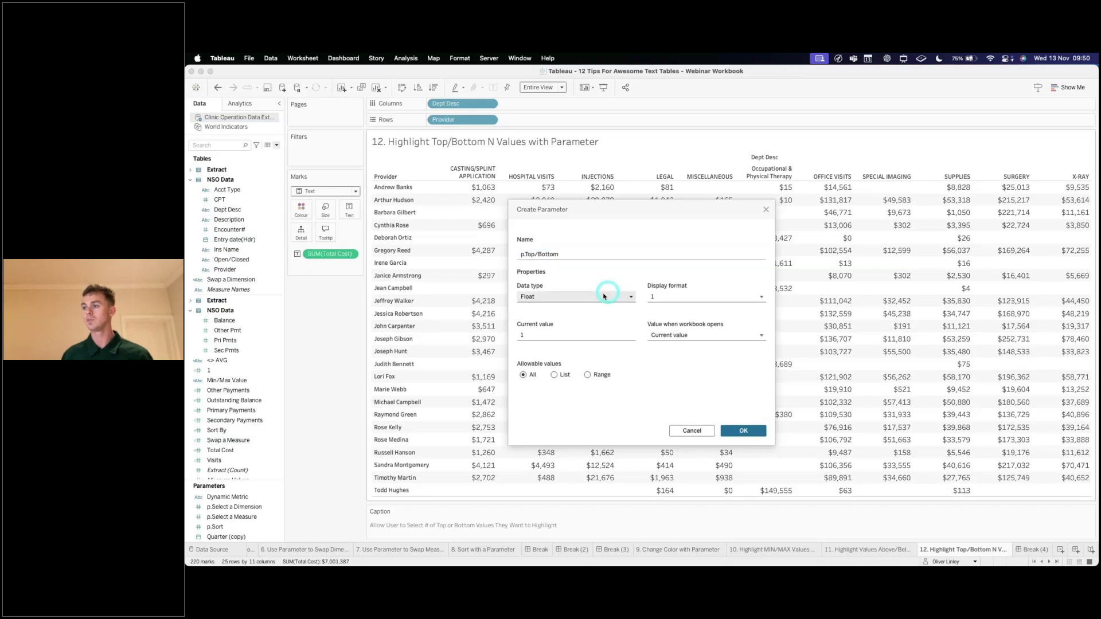
left_click(602, 297)
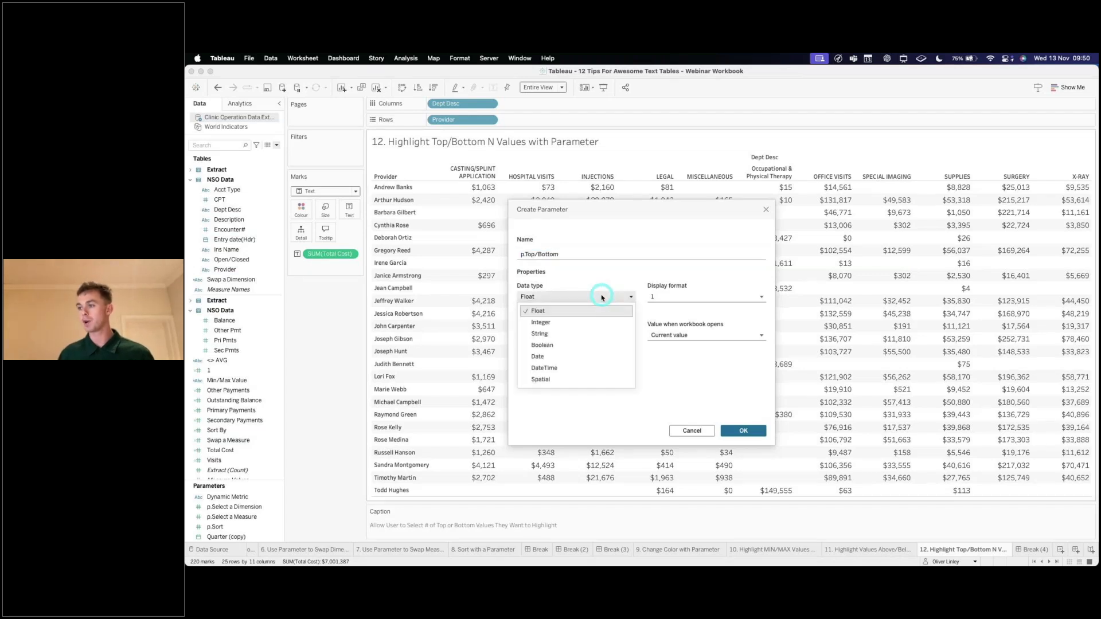
left_click(540, 334)
left_click(554, 375)
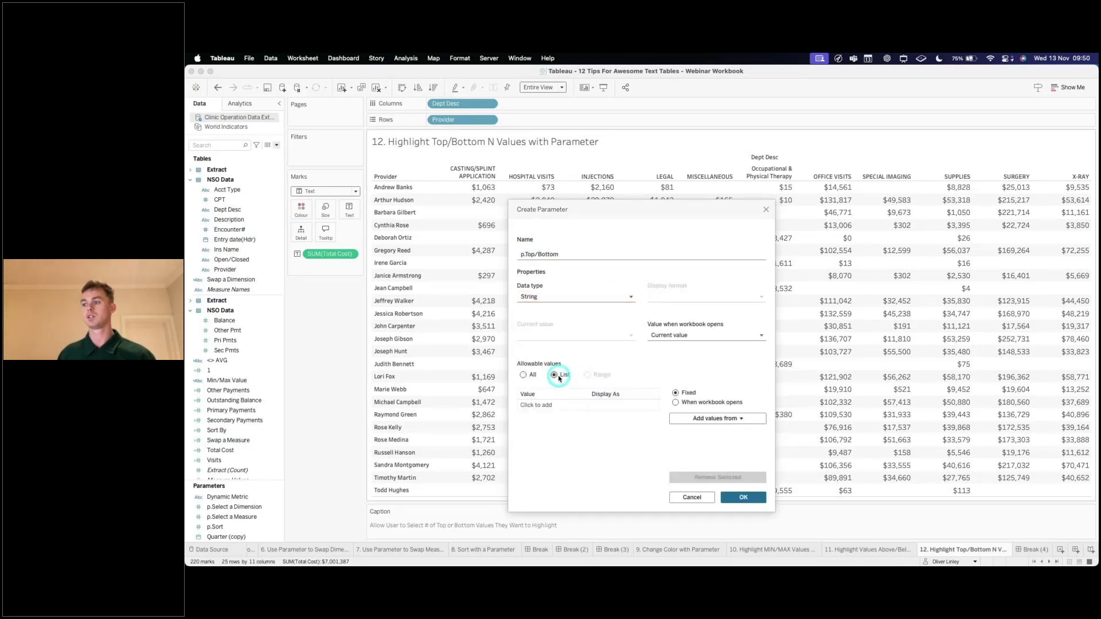
left_click(542, 405)
Write the on-screen text annotation "RANK(AGG(measure), 'asc'" over the empty area below the parameter's value list
key("ctrl+a")
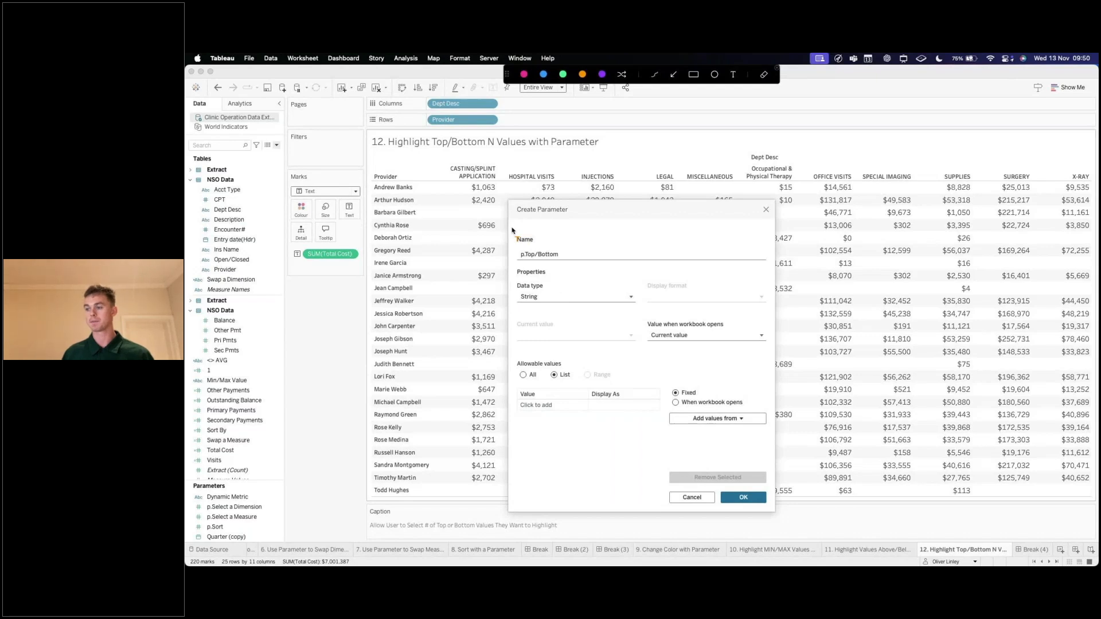
left_click(514, 447)
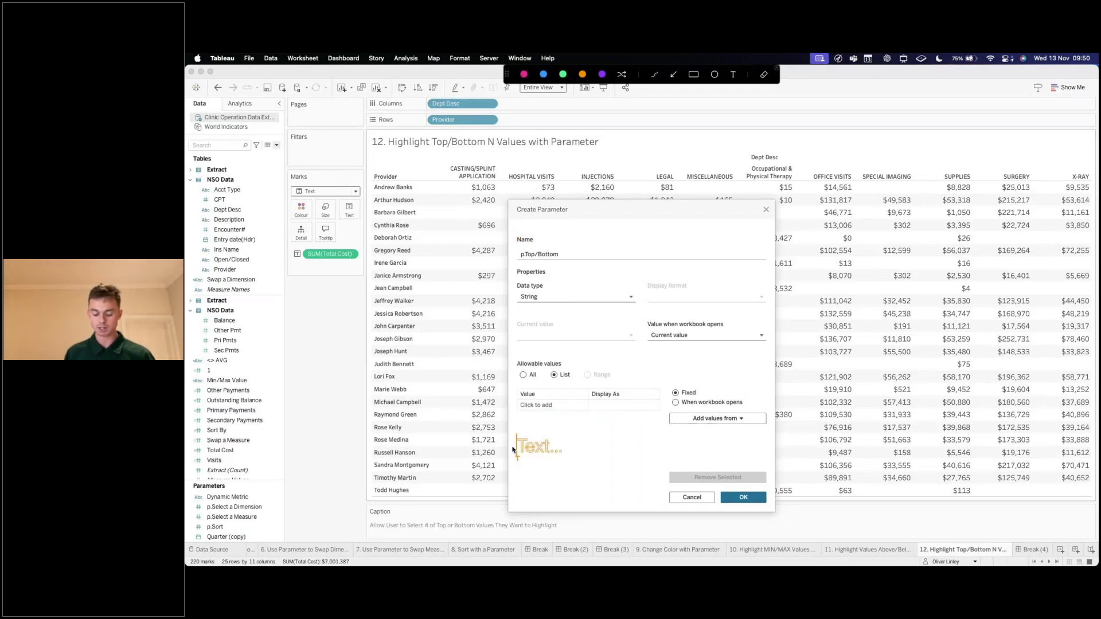
type("RAB")
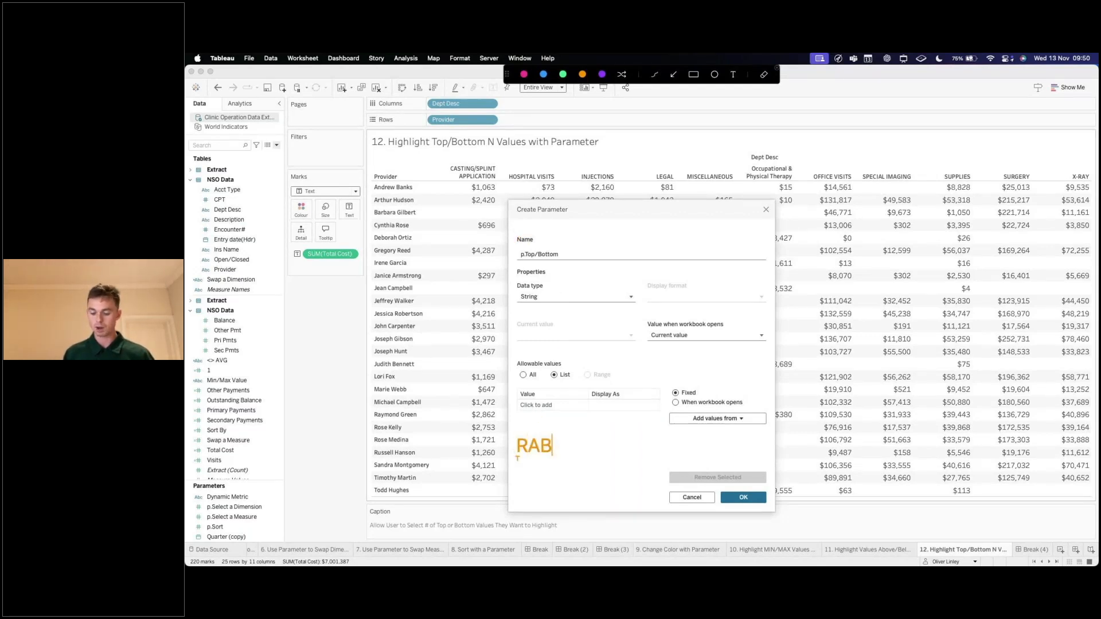
key("BackSpace")
type("NK(")
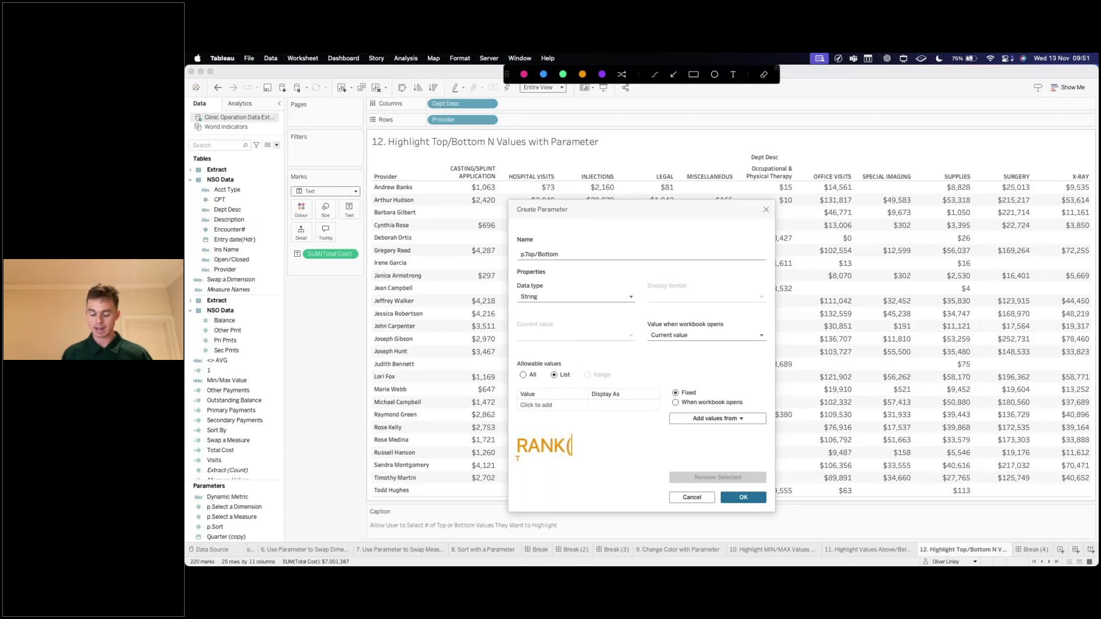
type("AGG(measure)")
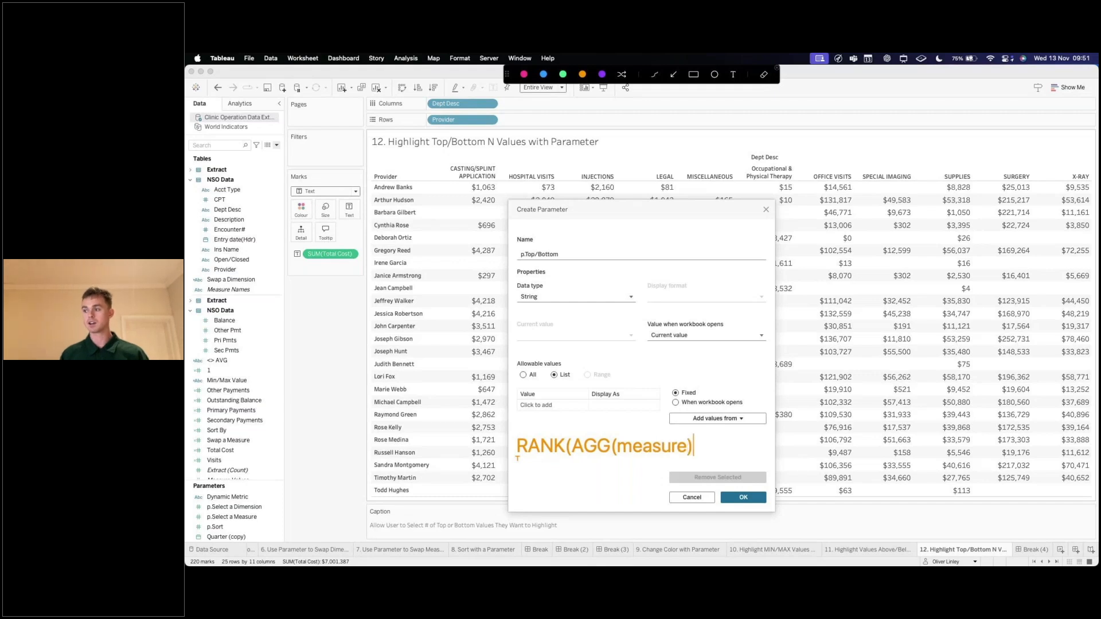
type(",")
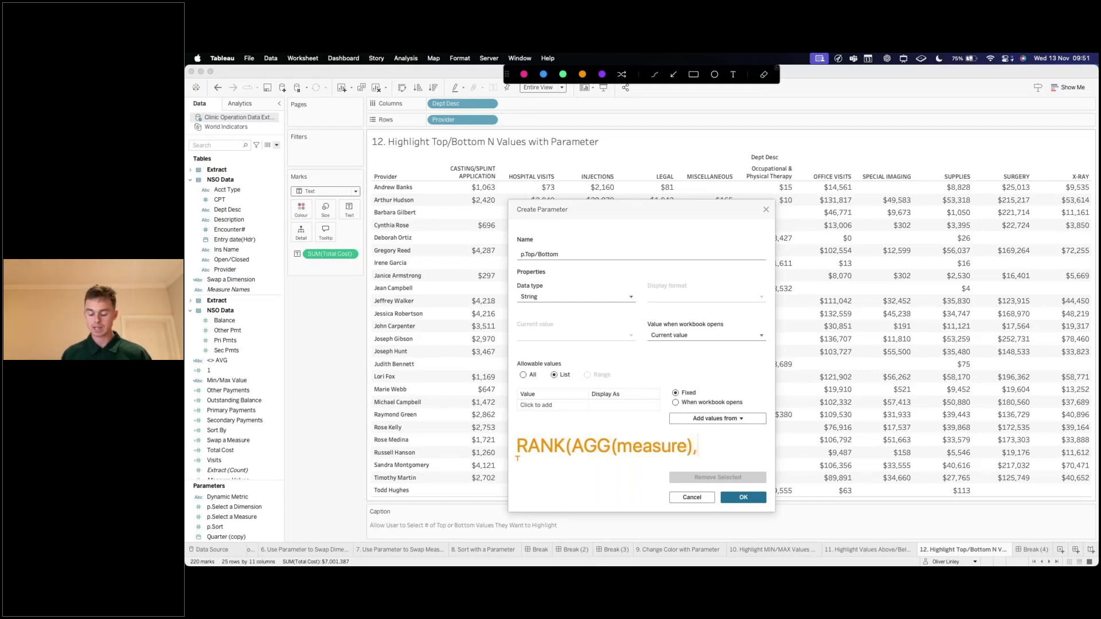
type(" 'asc'")
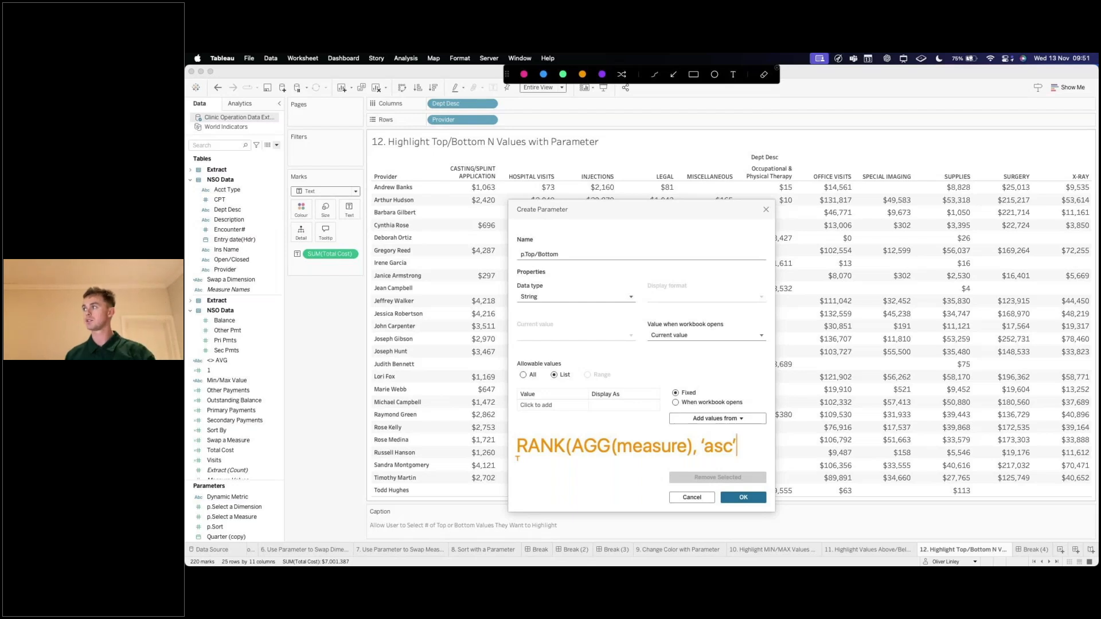
Change the annotation to "RANK(AGG(measure), 'desc')" and dismiss it from the screen
key("BackSpace")
key("BackSpace")
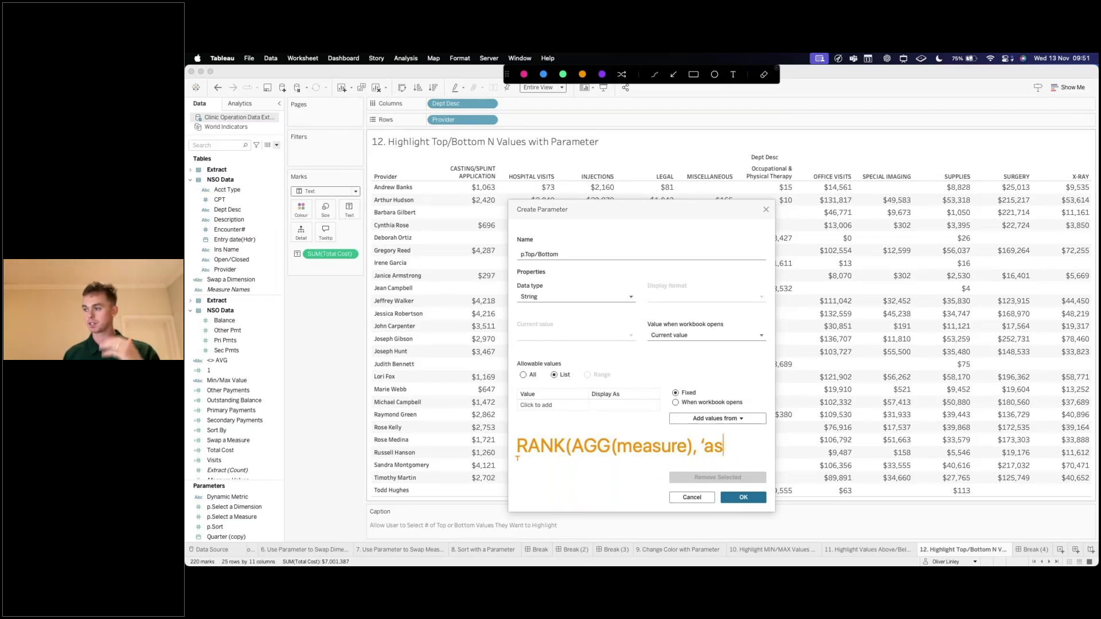
key("BackSpace")
key("BackSpace")
type("desc'")
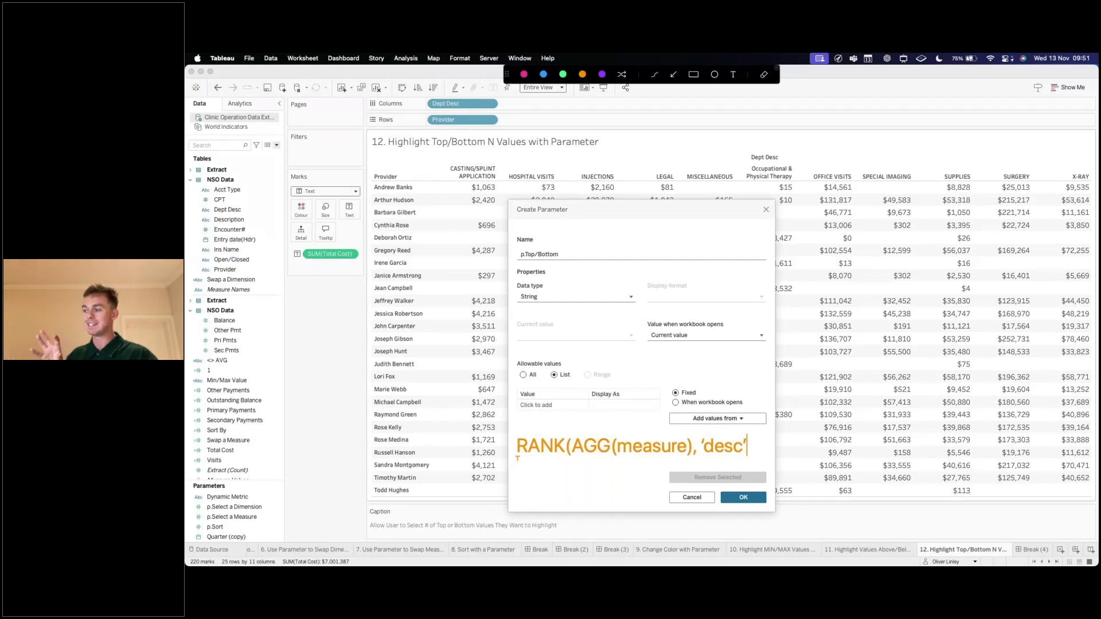
type(")")
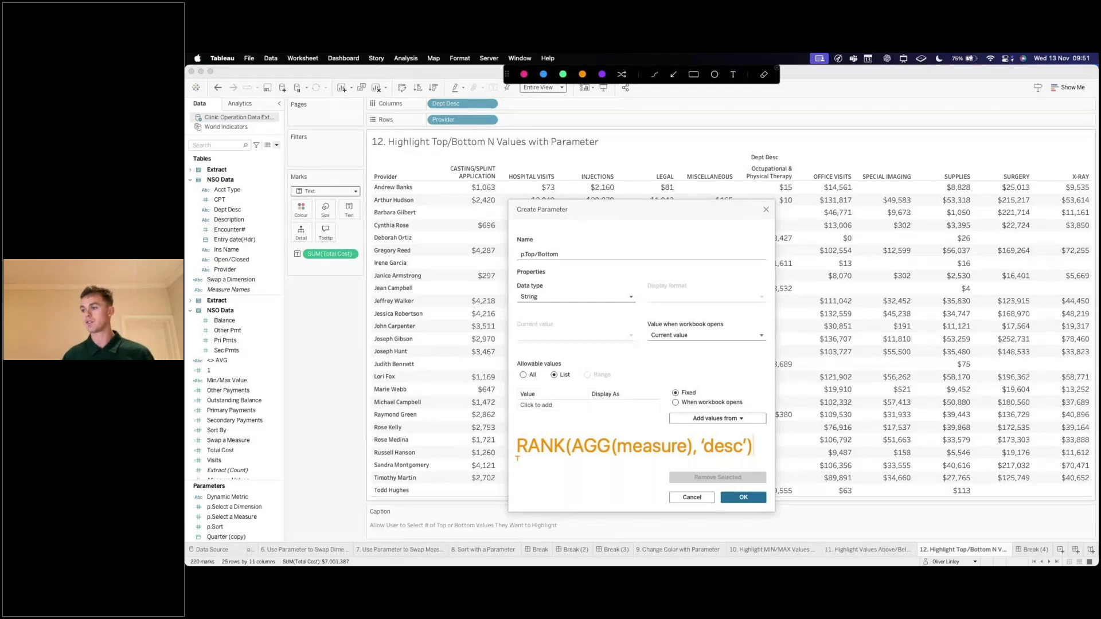
key("Escape")
Add asc and desc as the allowable values of the p.Top/Bottom parameter
left_click(558, 423)
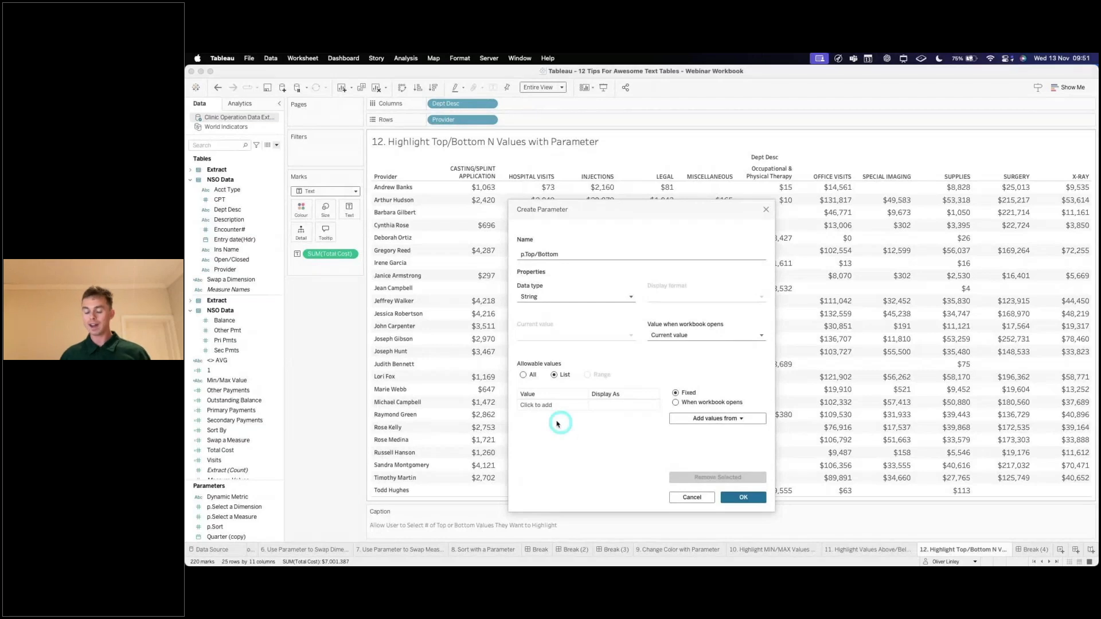
left_click(550, 406)
type("as")
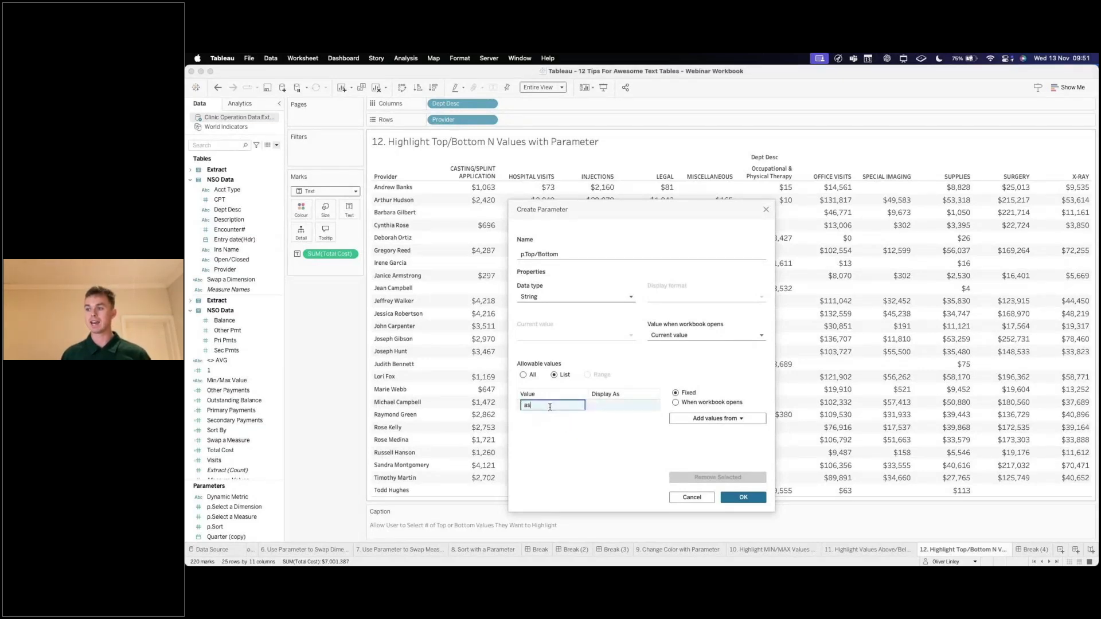
type("c")
key("Return")
type("desc")
key("Return")
Set the display names of the parameter values to Bottom for asc and Top for desc
left_click(556, 409)
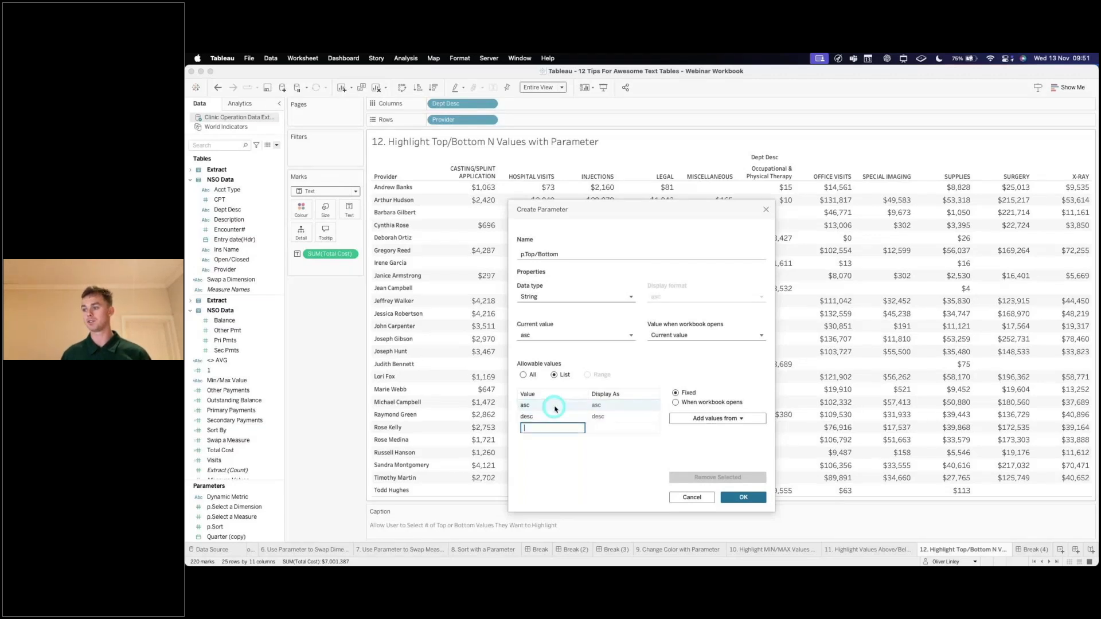
left_click(614, 406)
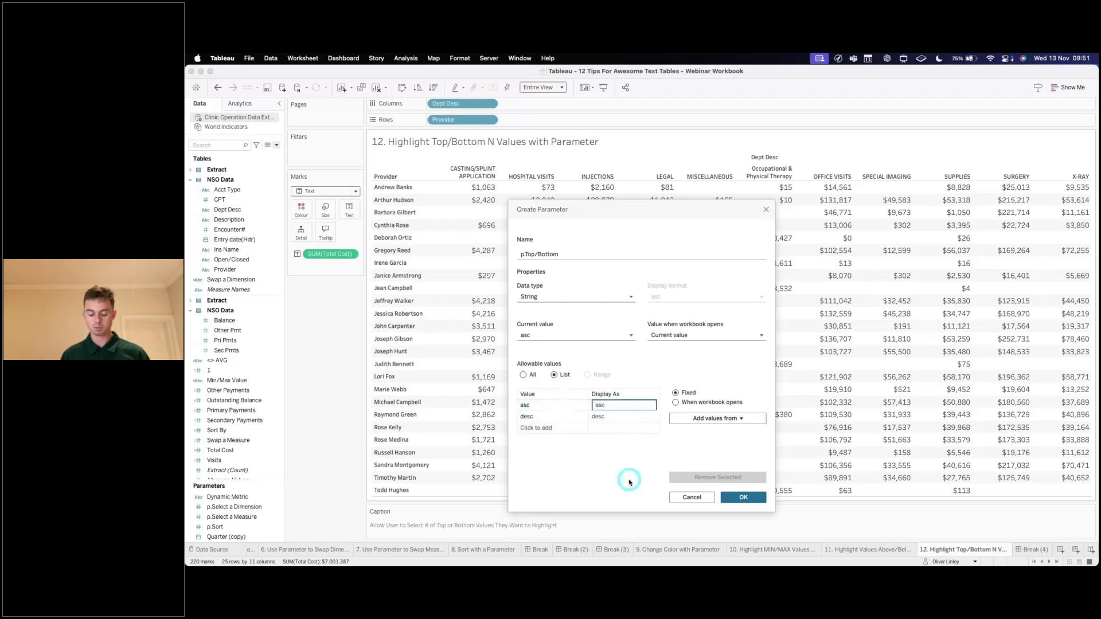
type("Bot")
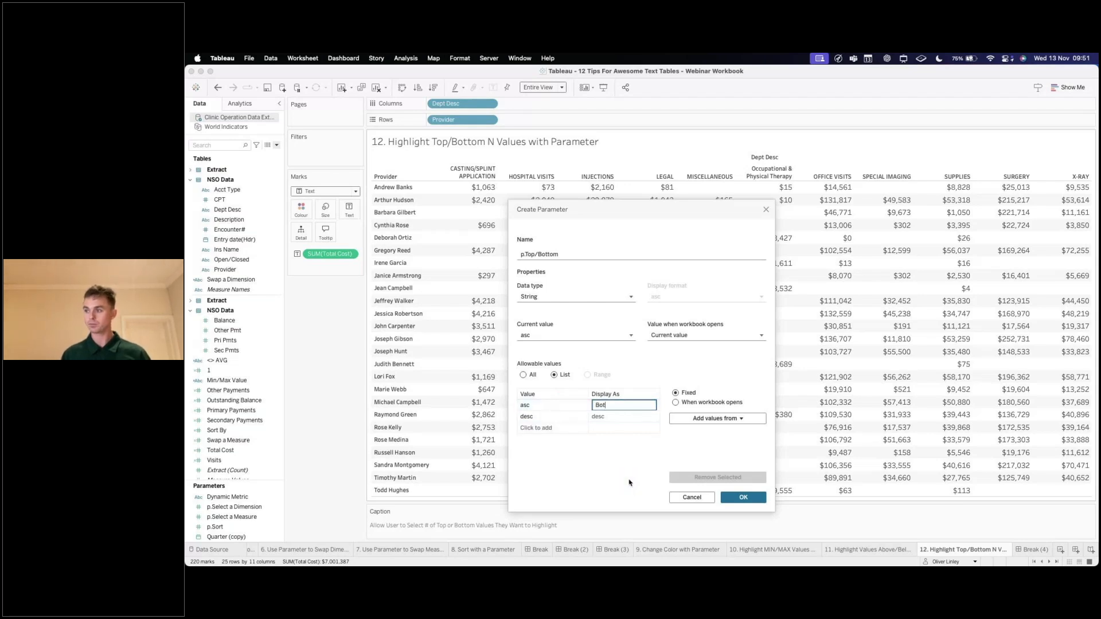
type("tom")
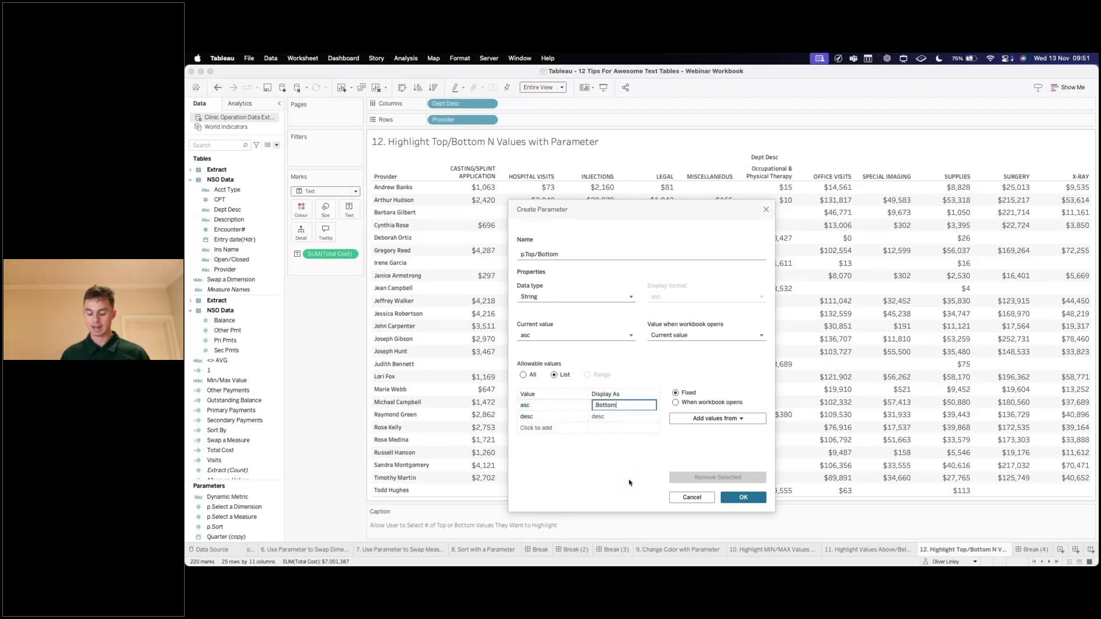
left_click(609, 417)
left_click(609, 417)
type("Top")
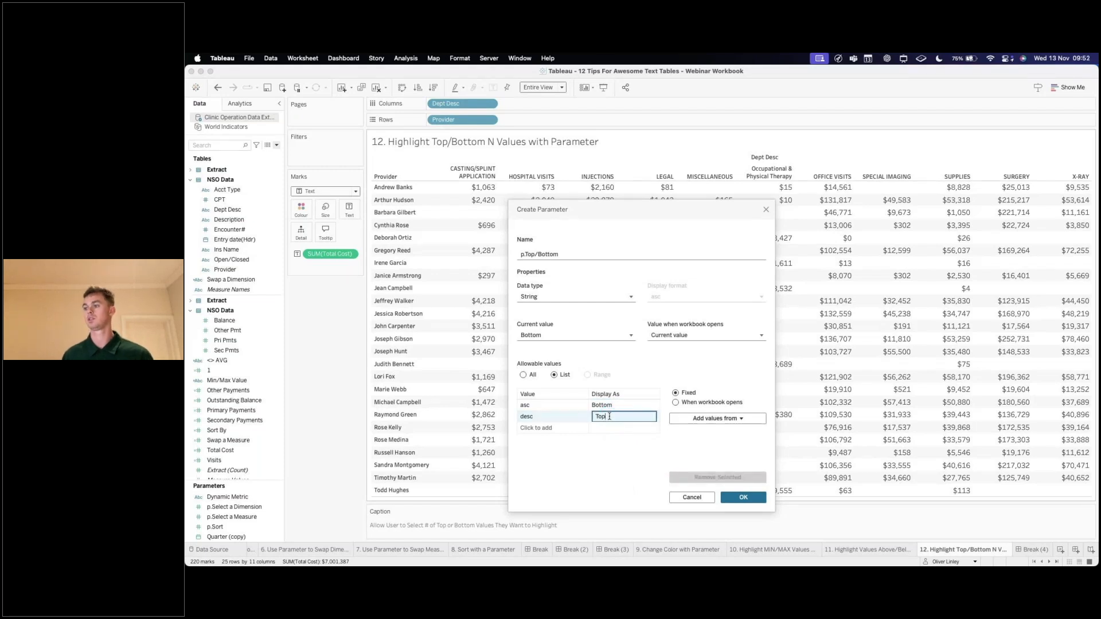
Save the p.Top/Bottom parameter and show its control on the sheet
left_click(612, 471)
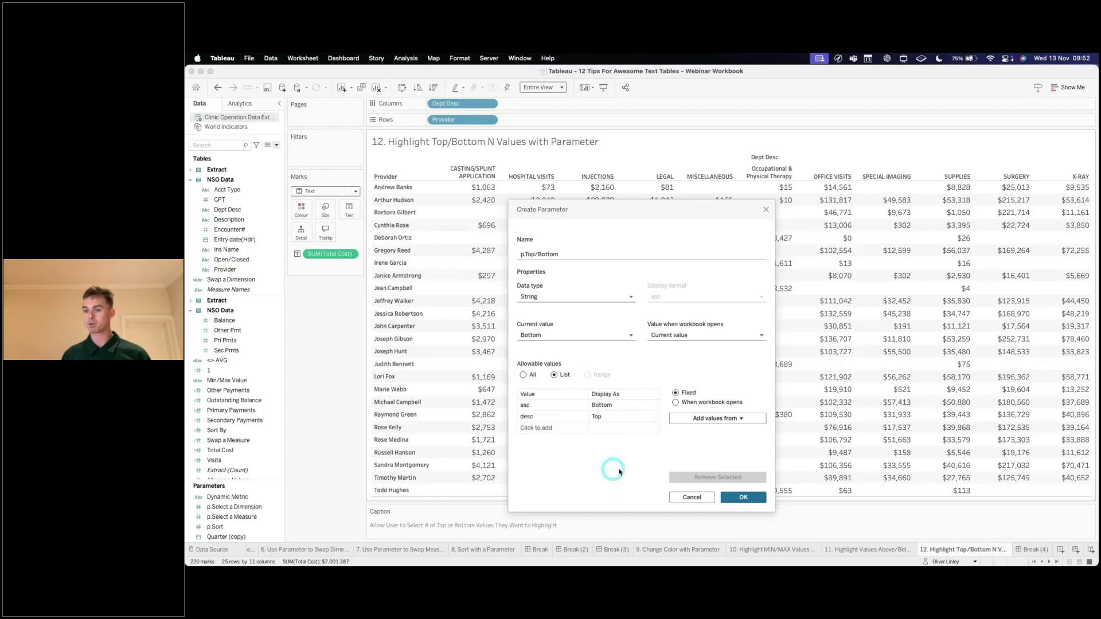
left_click(743, 497)
left_click(229, 527)
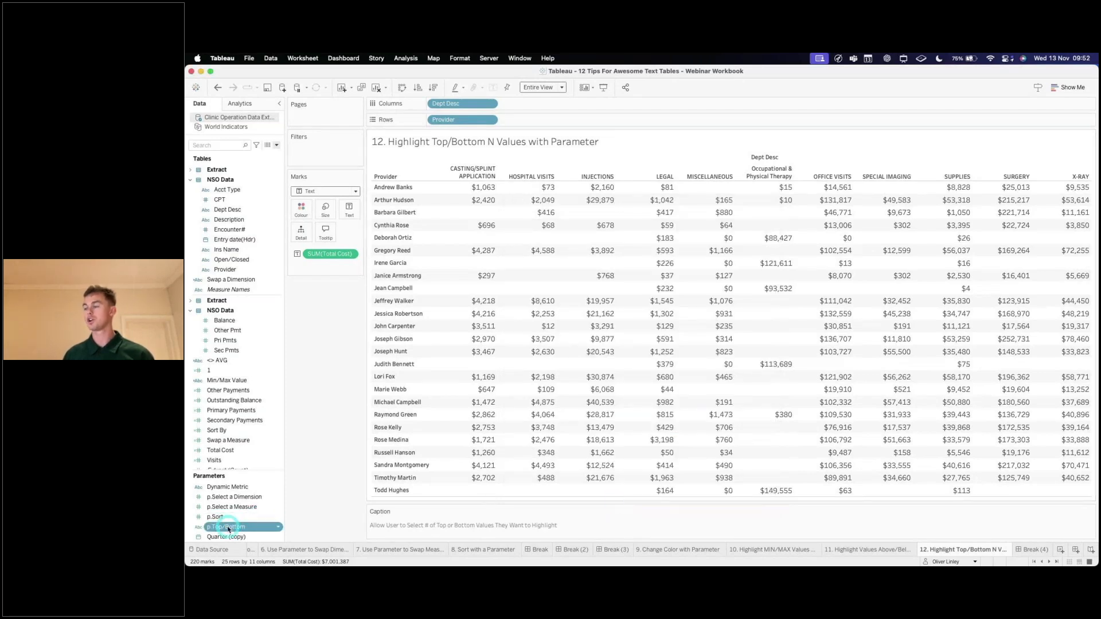
right_click(228, 528)
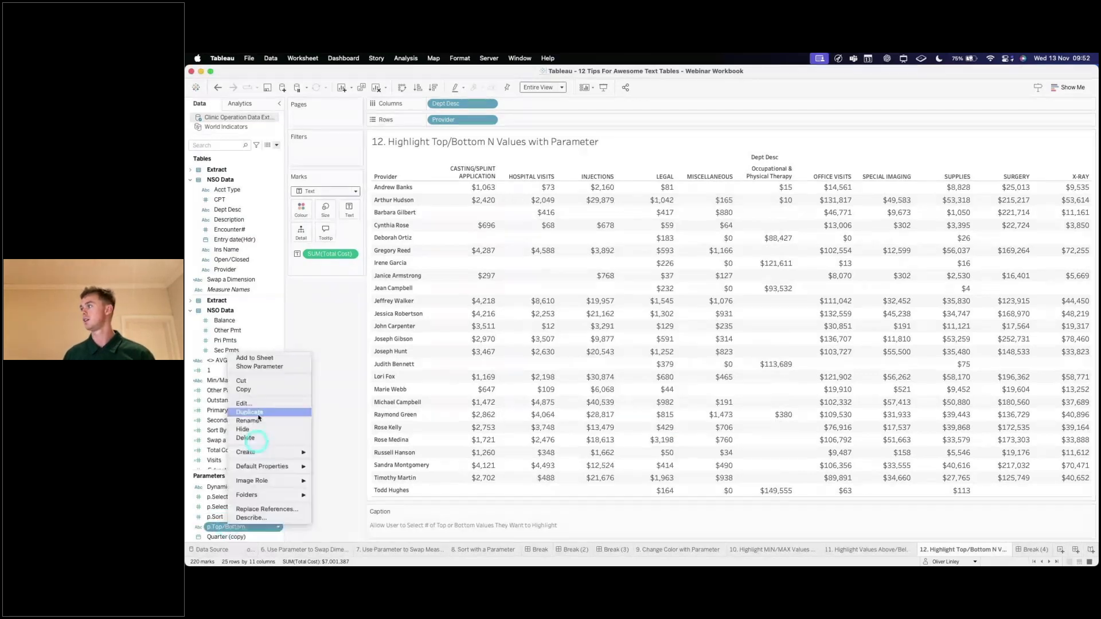
left_click(261, 367)
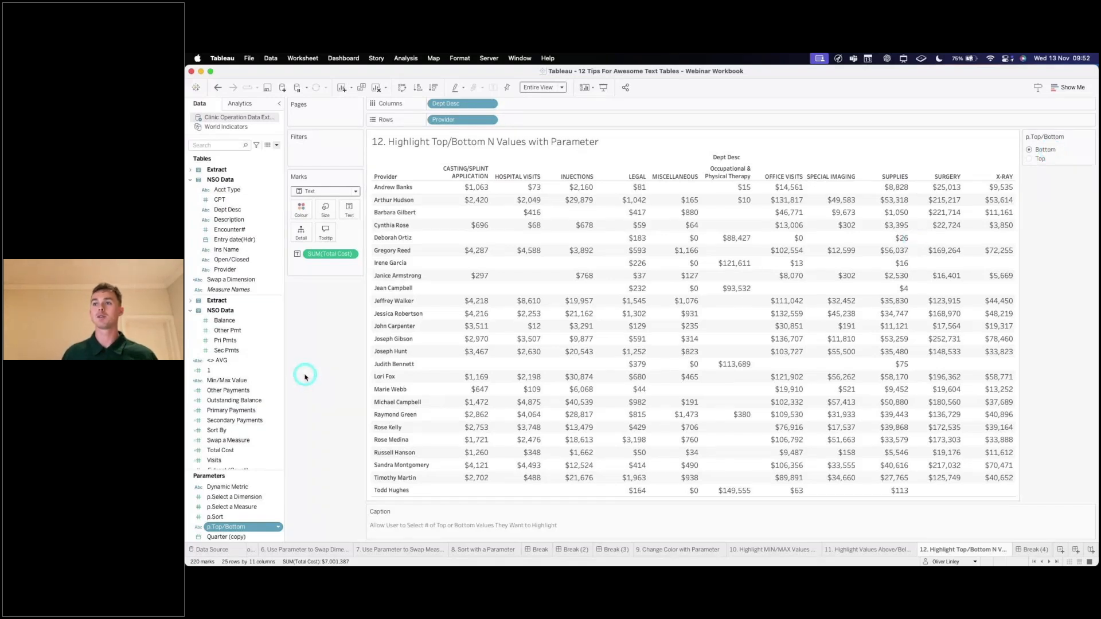
Create an integer parameter named p.N Values to Highlight that allows all values
left_click(277, 145)
left_click(257, 163)
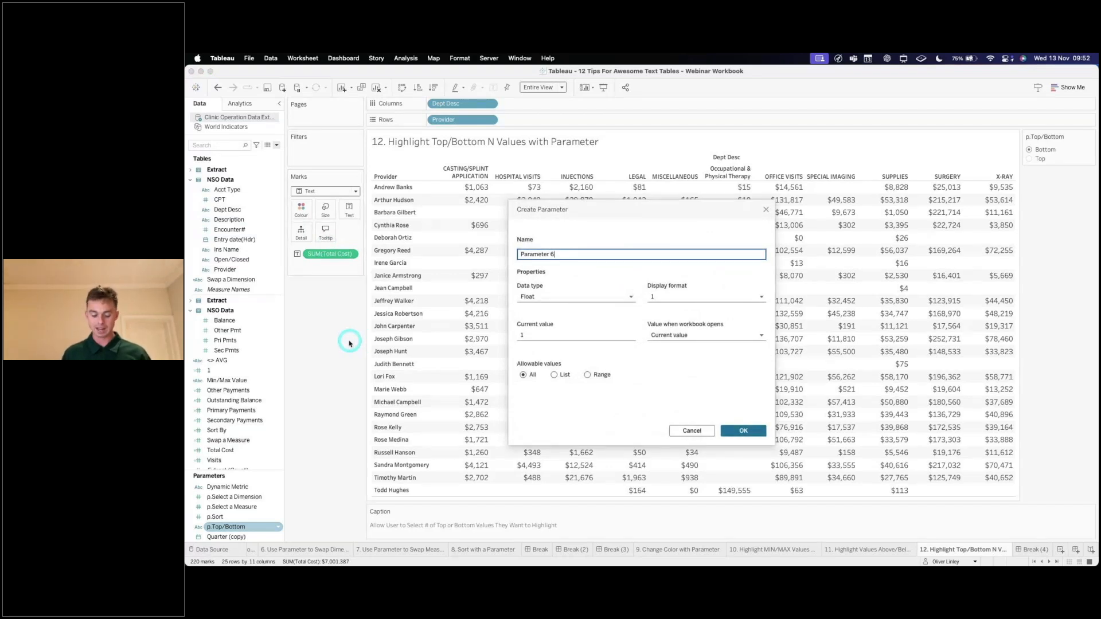
type("p.")
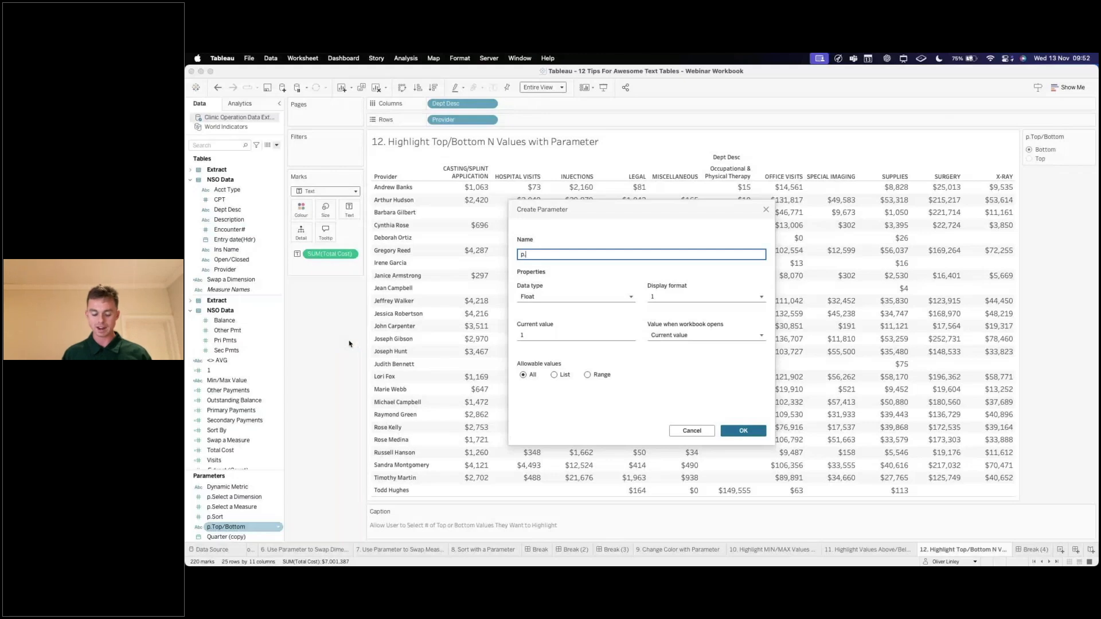
type("N")
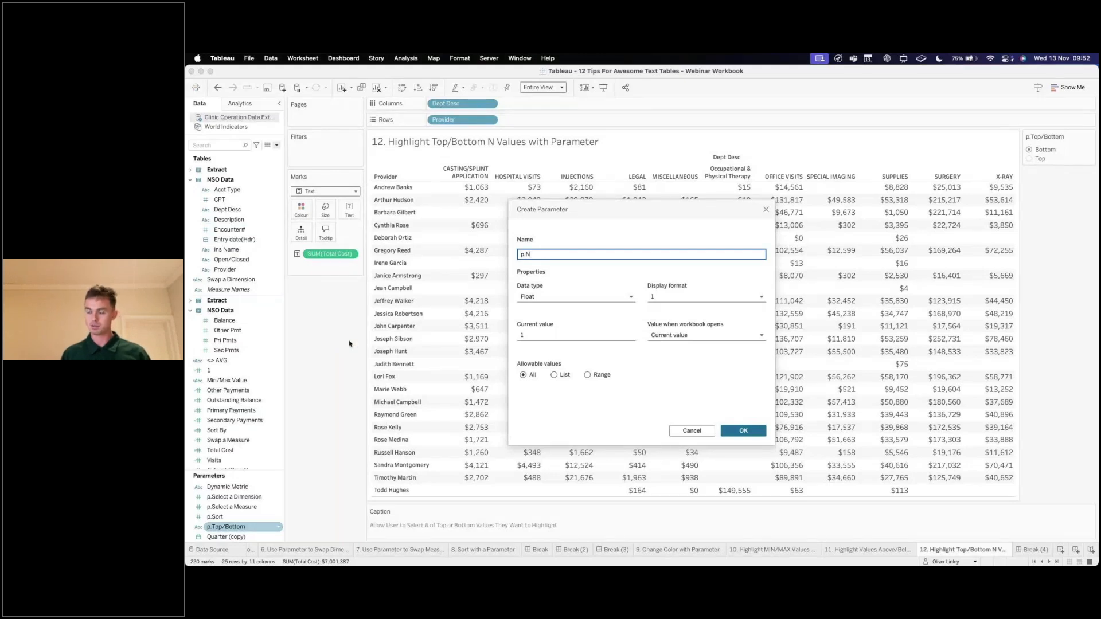
type(" Values to Hig")
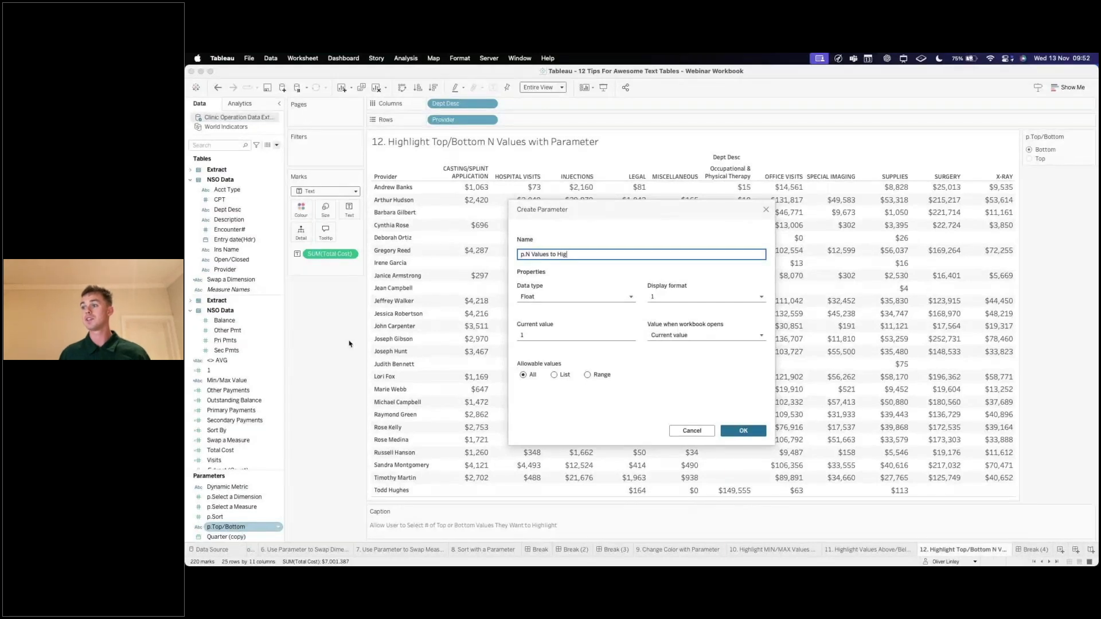
type("hlight")
left_click(555, 298)
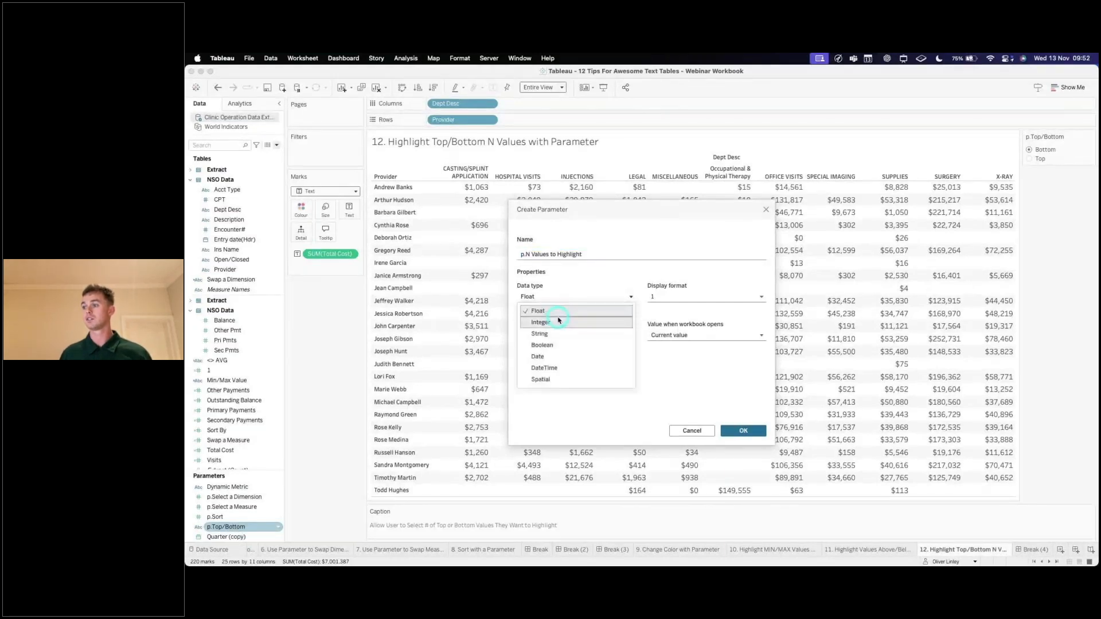
left_click(559, 321)
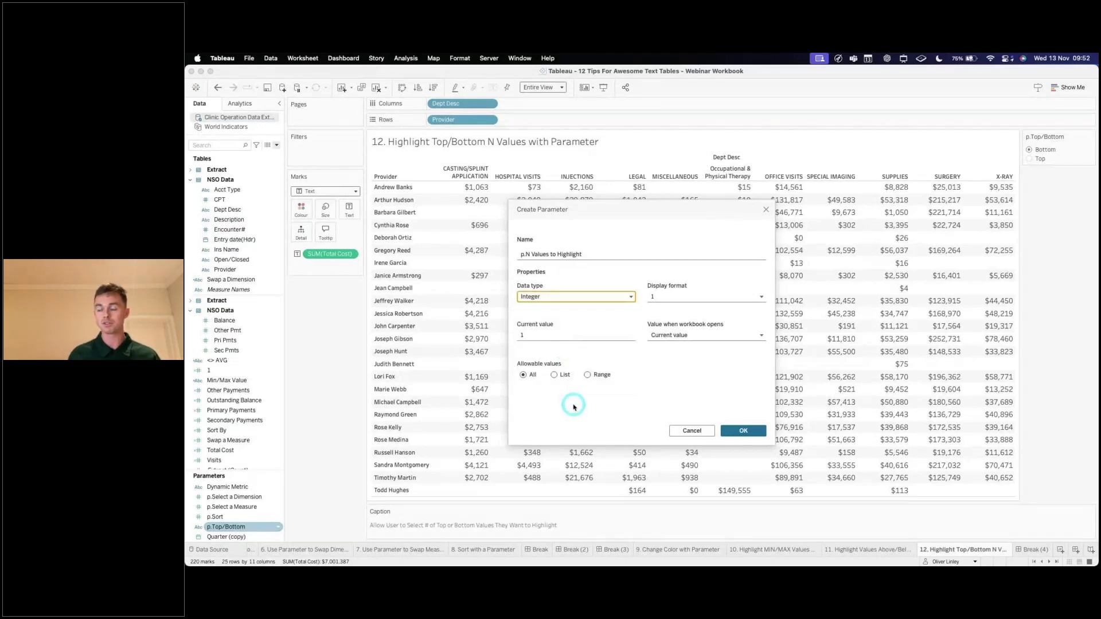
left_click(731, 430)
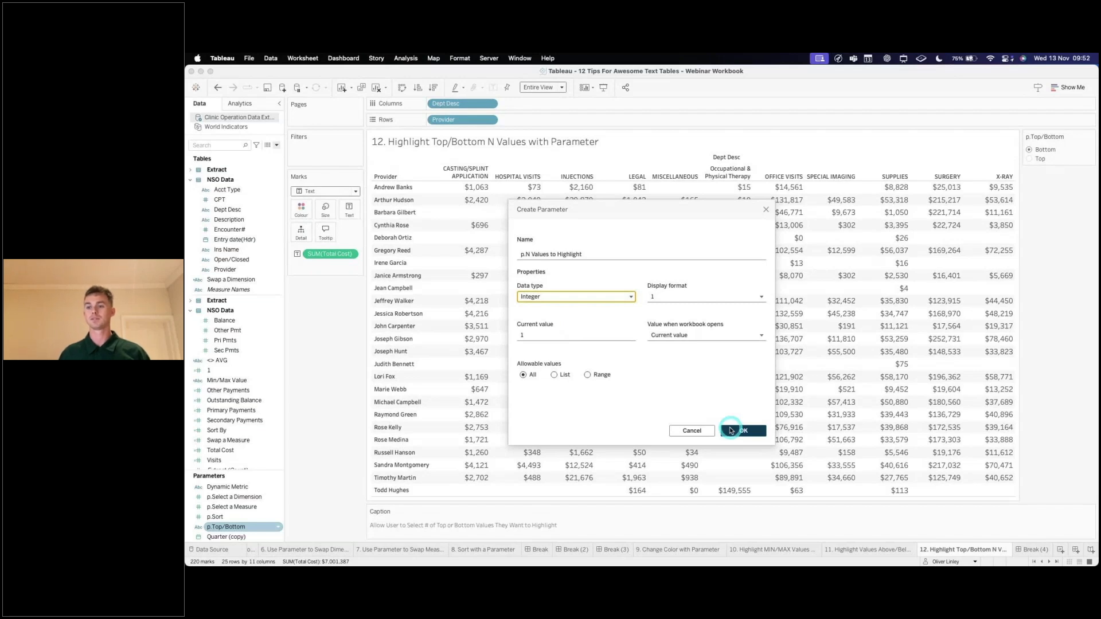
Show the p.N Values to Highlight parameter control on the sheet
right_click(250, 491)
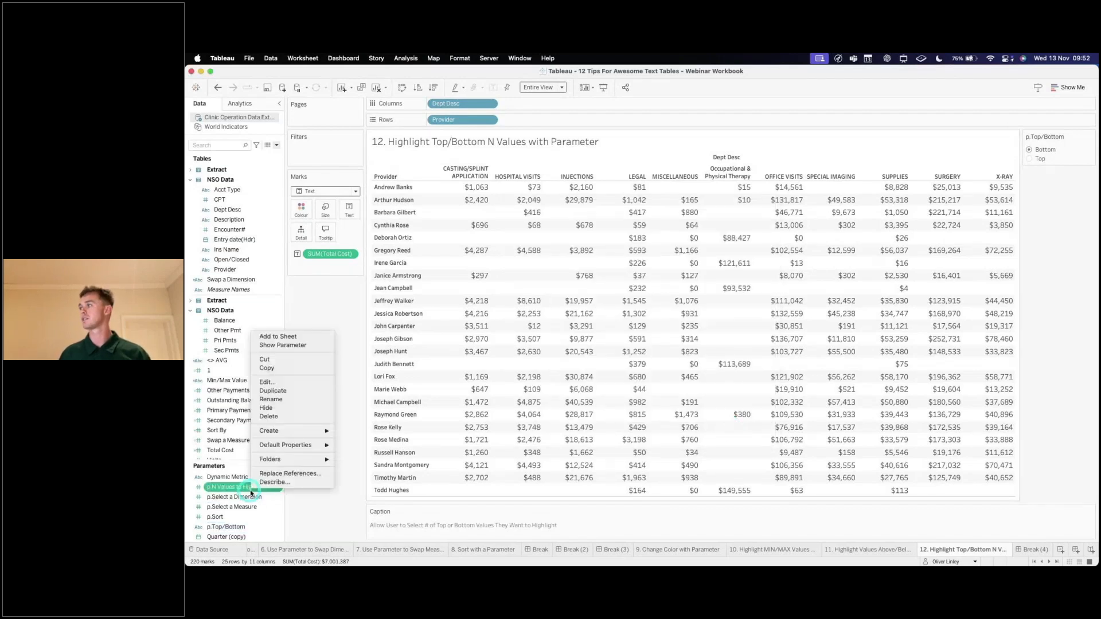
left_click(280, 363)
left_click(282, 345)
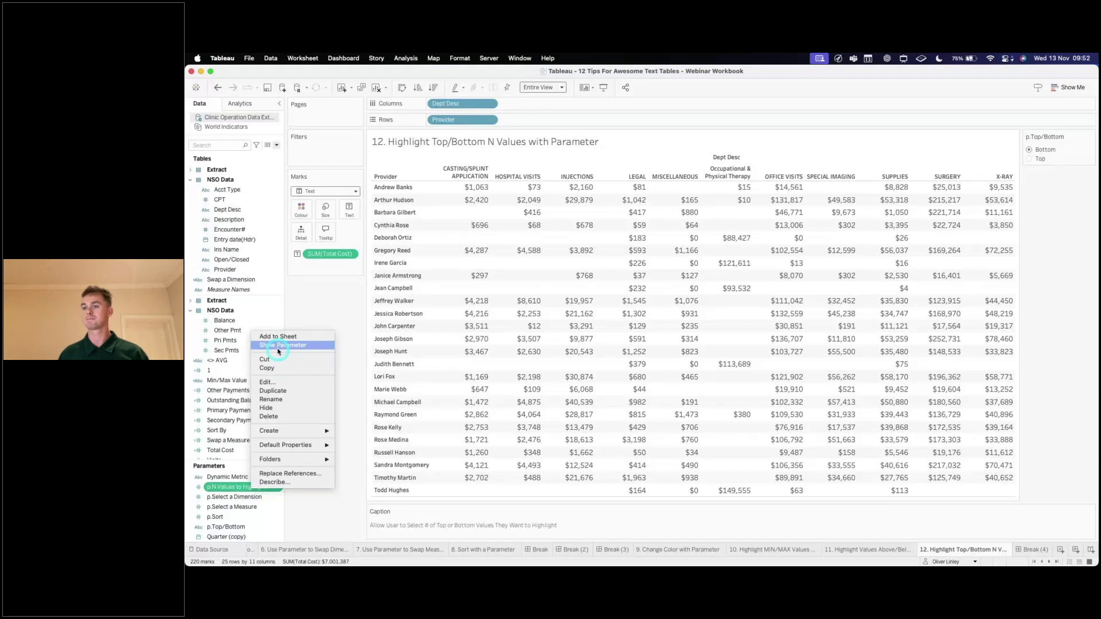
right_click(278, 350)
left_click(308, 315)
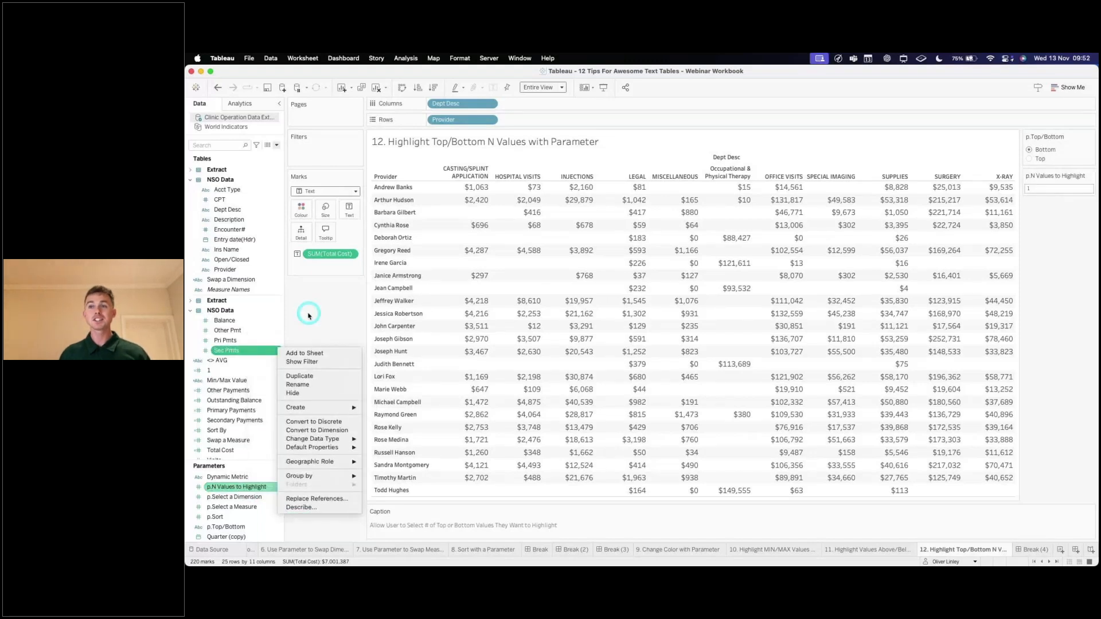
left_click(308, 315)
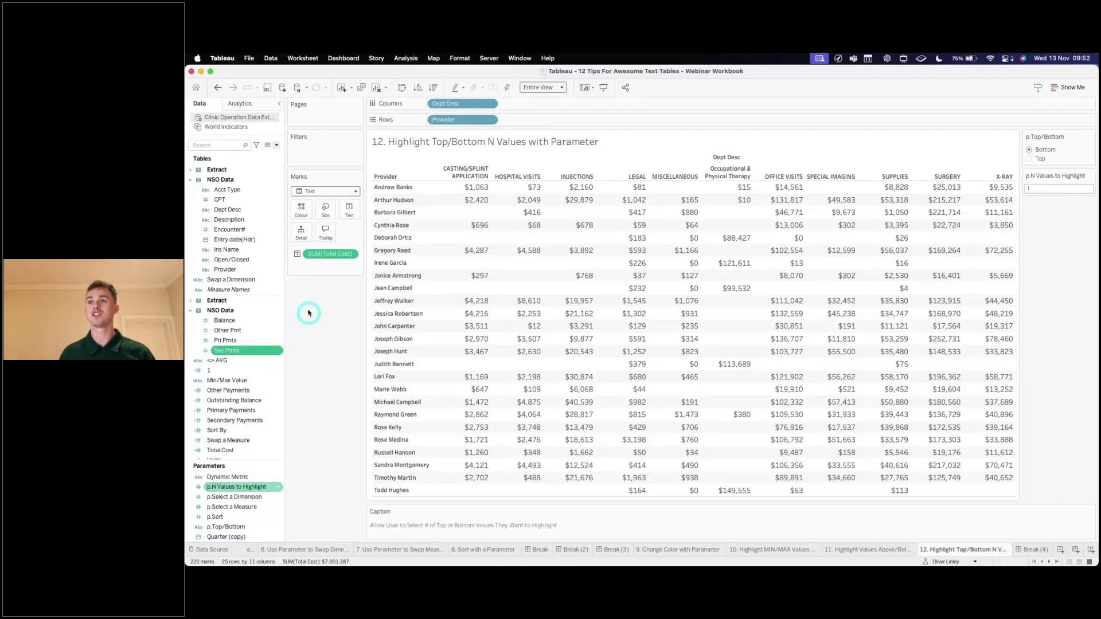
Start a new calculated field named Values to Highlight
left_click(276, 145)
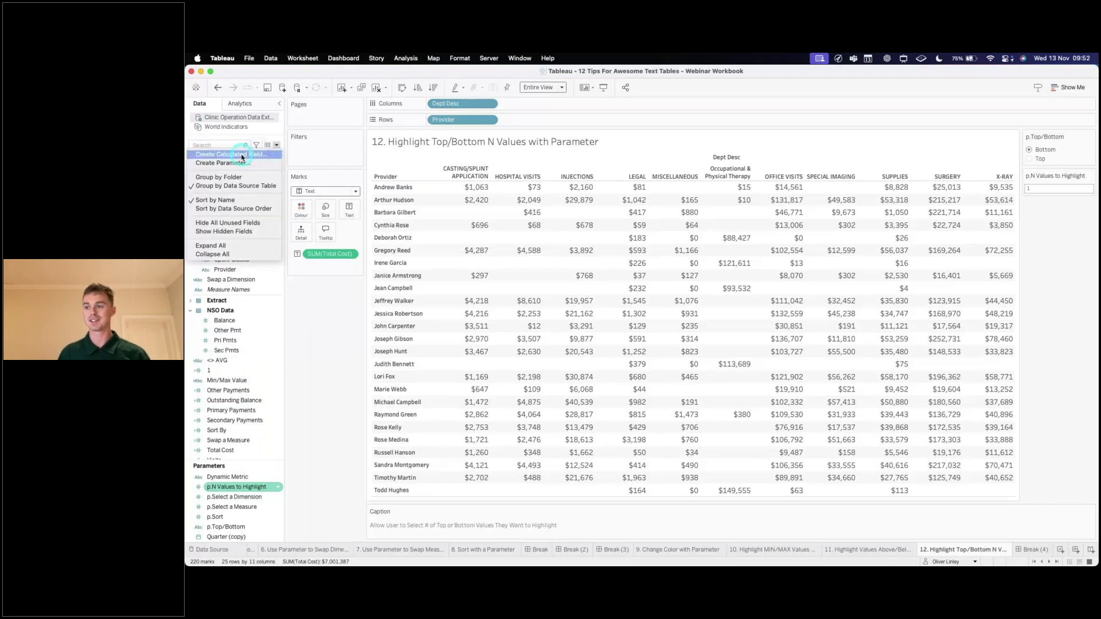
left_click(243, 157)
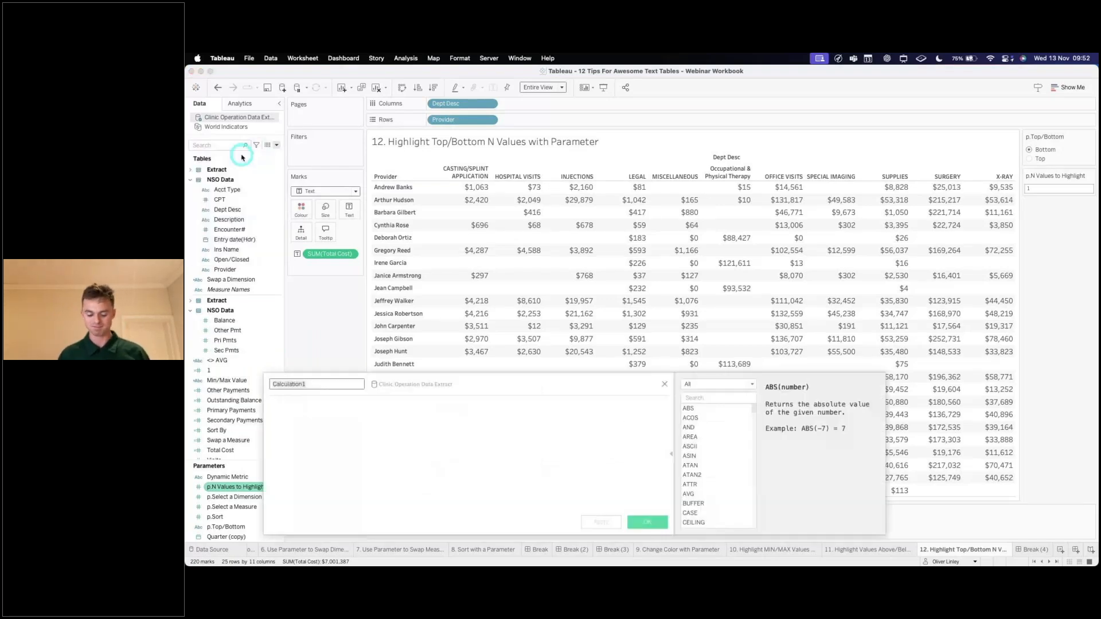
type("Values to Highlight")
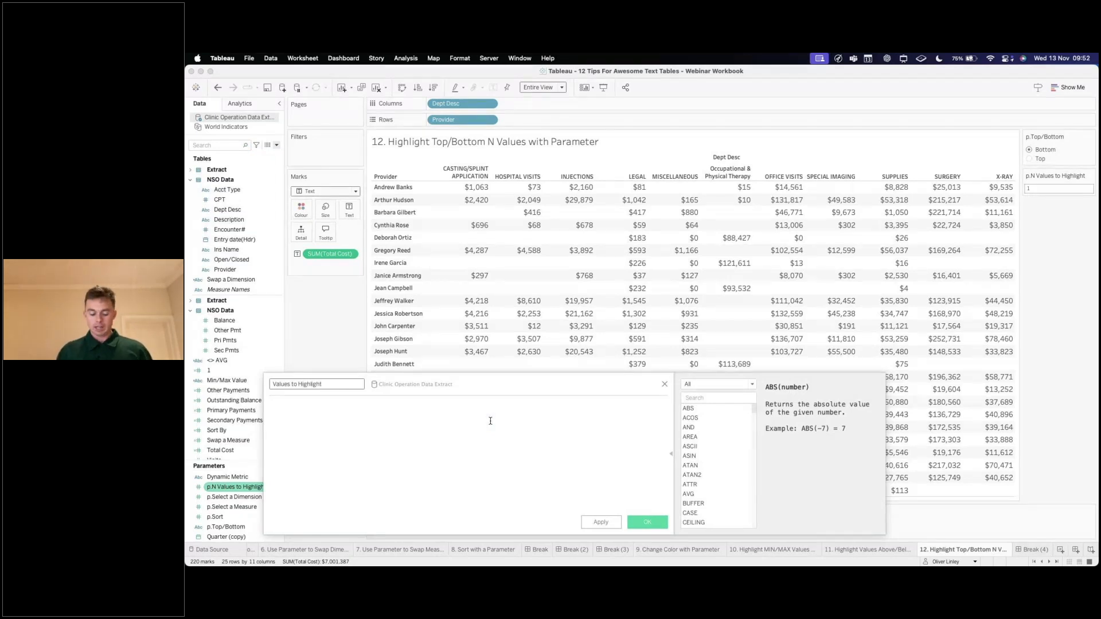
Enter a RANK function over SUM([Total Cost]) in the Values to Highlight formula
left_click(491, 421)
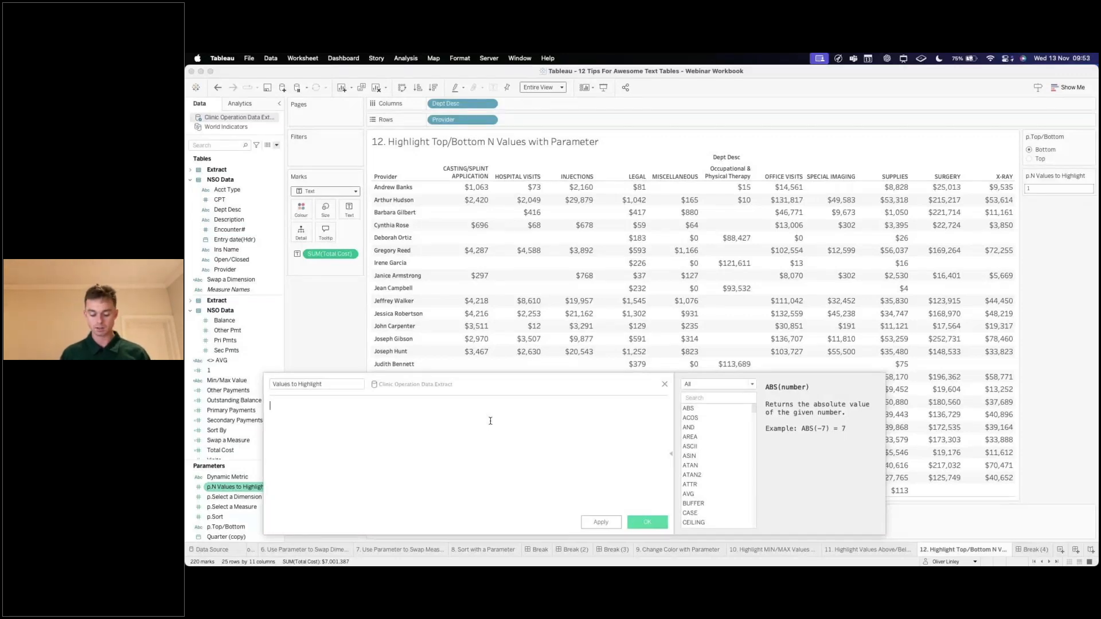
type("RAN")
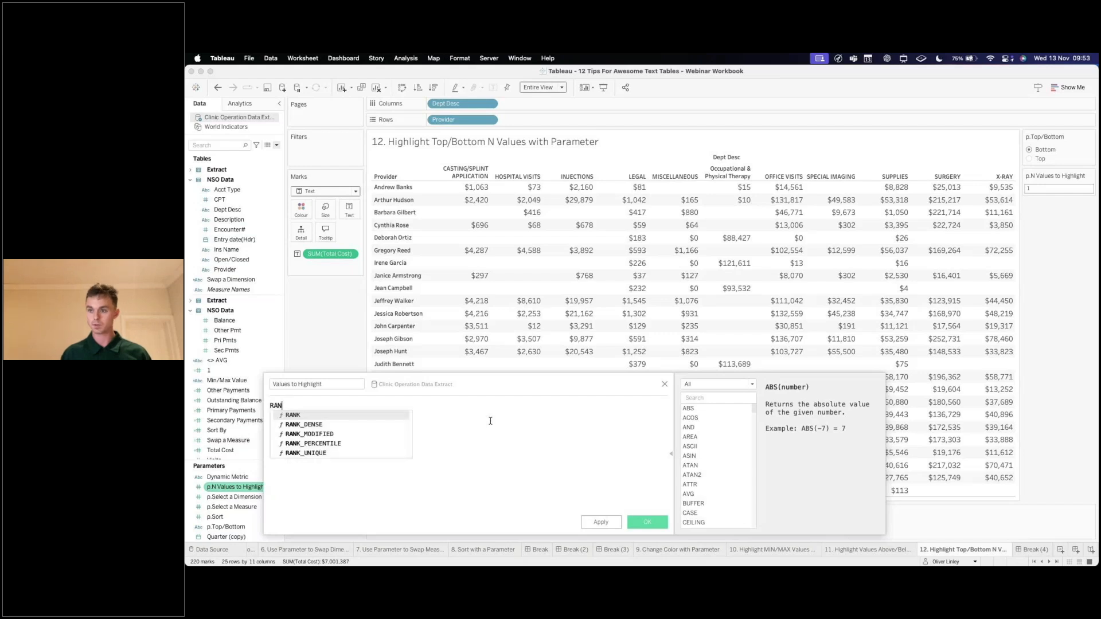
key("Return")
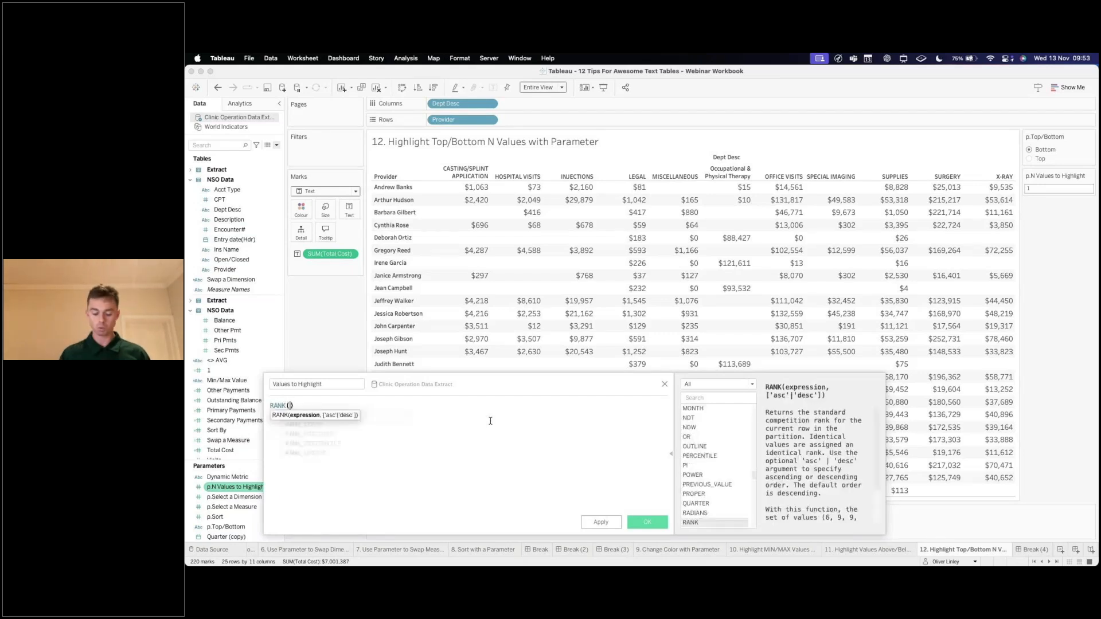
type("SUM(")
key("Return")
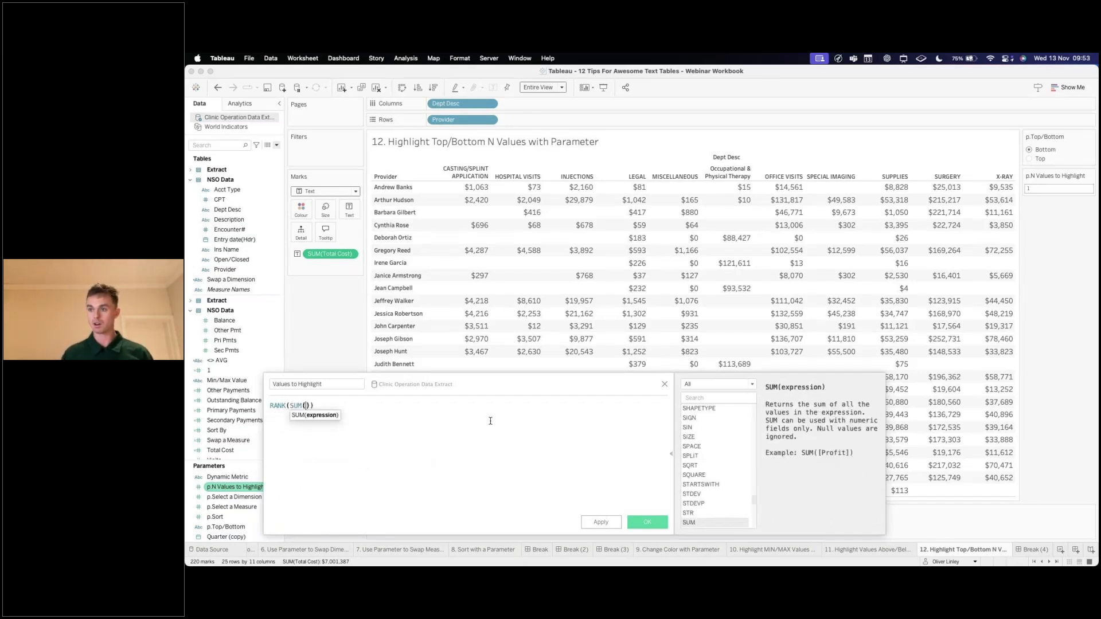
type("t")
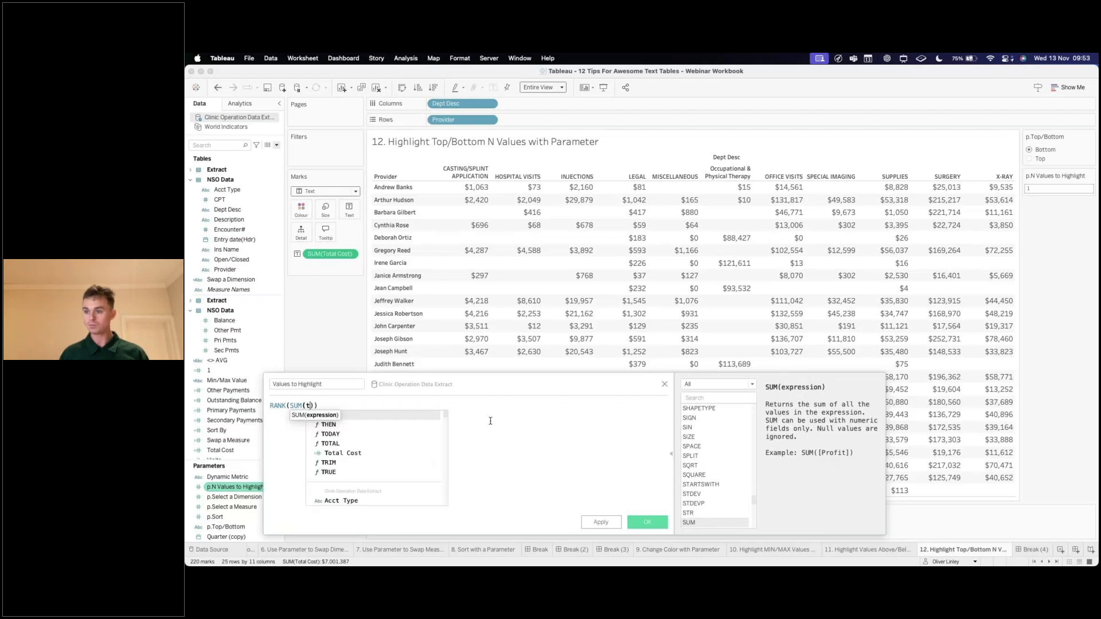
type("otal Cost")
key("Return")
key("Right")
Use [p.Top/Bottom] as the rank's order argument and compare the rank with <= [p.N Values to Highlight]
type(",")
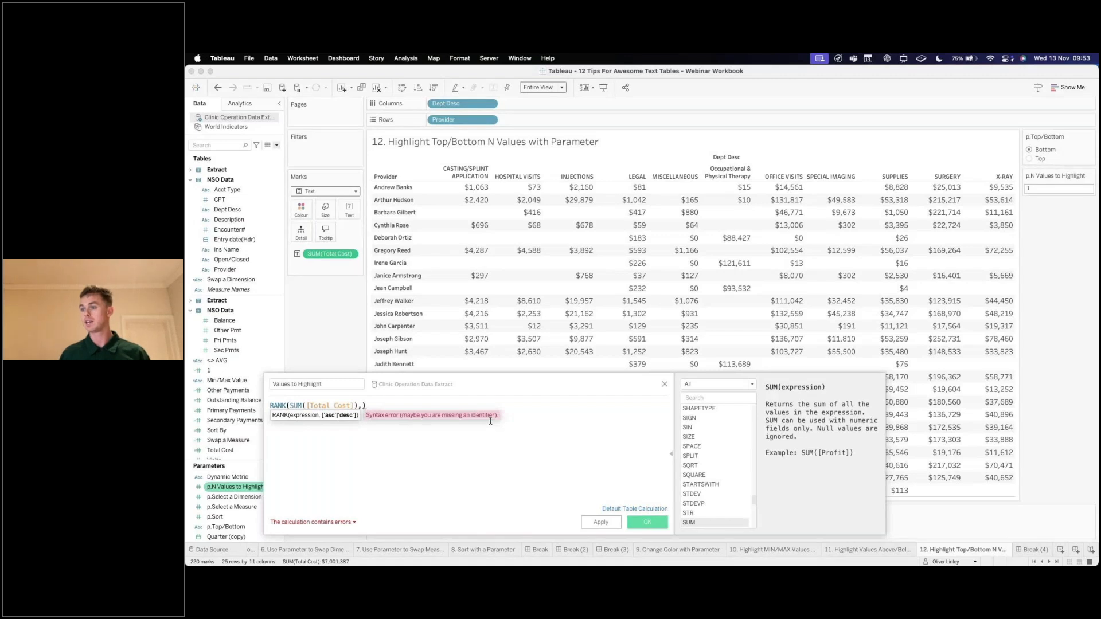
type(" p.")
key("Down")
key("Down")
key("Down")
key("Down")
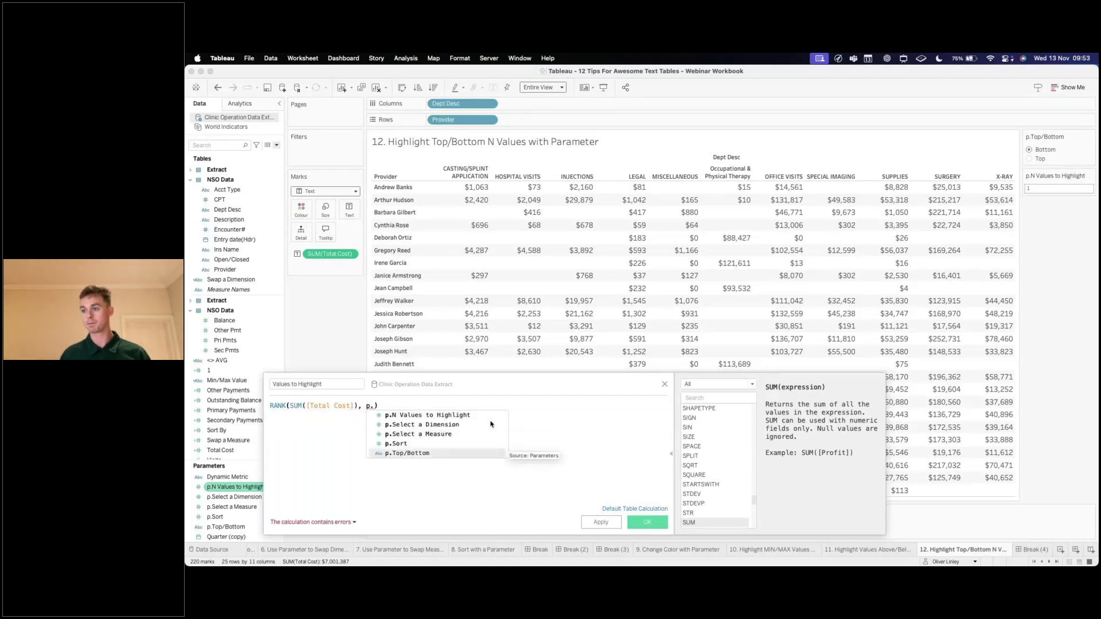
key("Return")
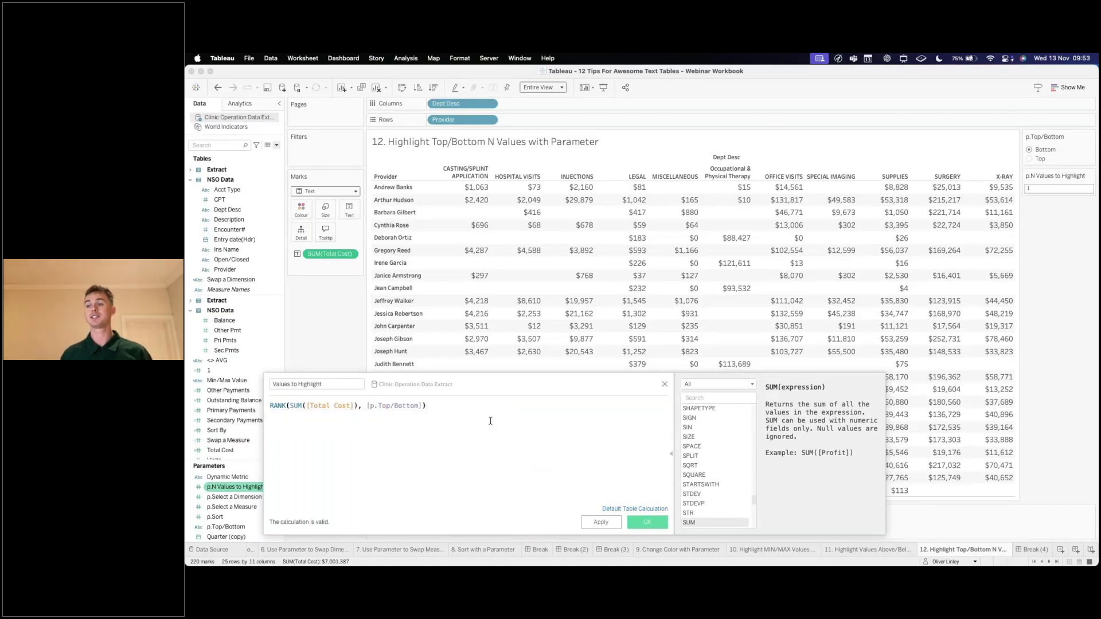
type("<= p.")
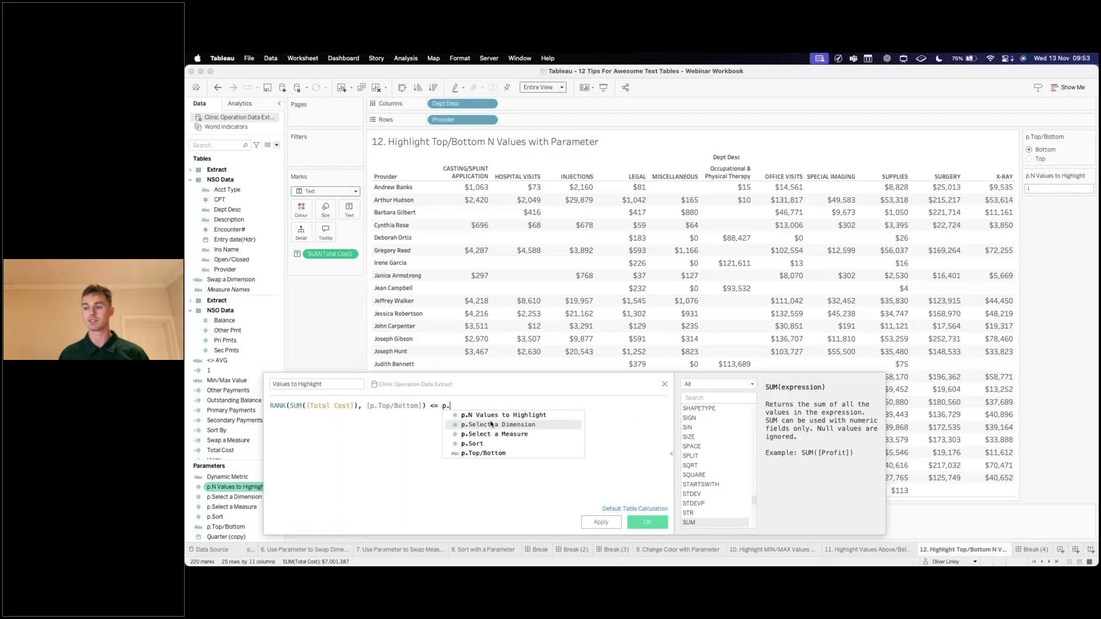
left_click(491, 419)
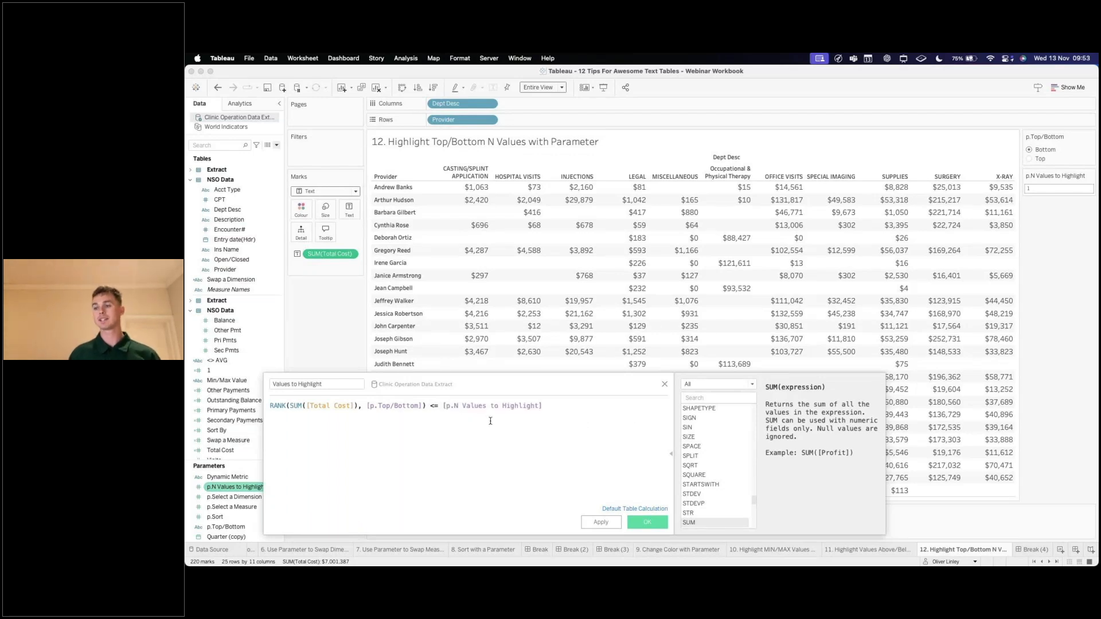
Write the example expression RANK(SUM([Total Cost]), 'asc' on a separate line below the formula
left_click(394, 413)
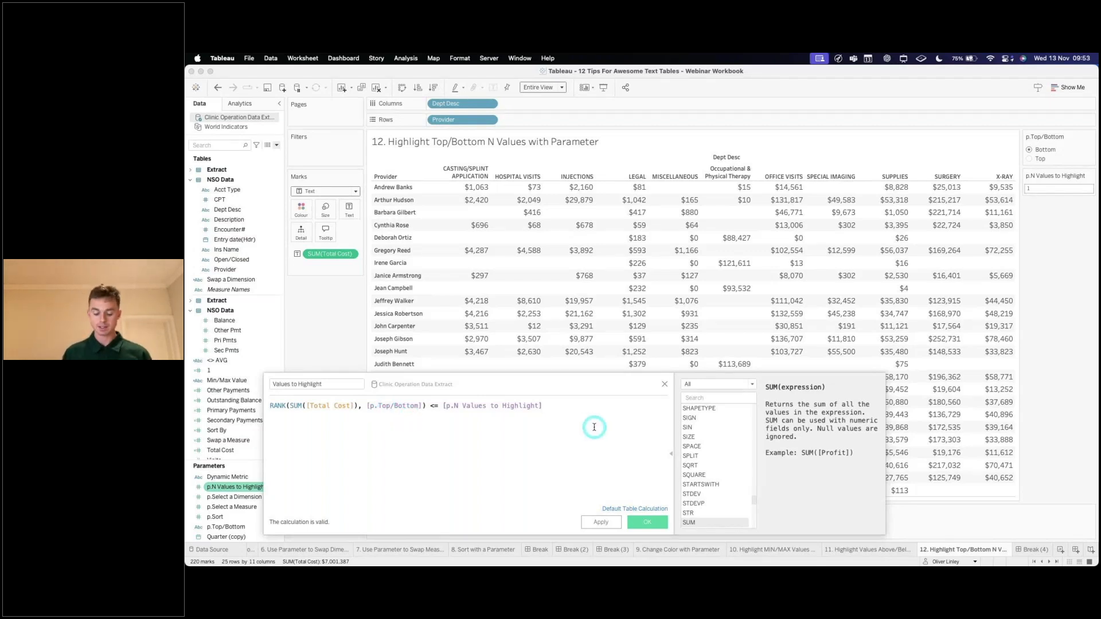
key("Return")
type("RANK9")
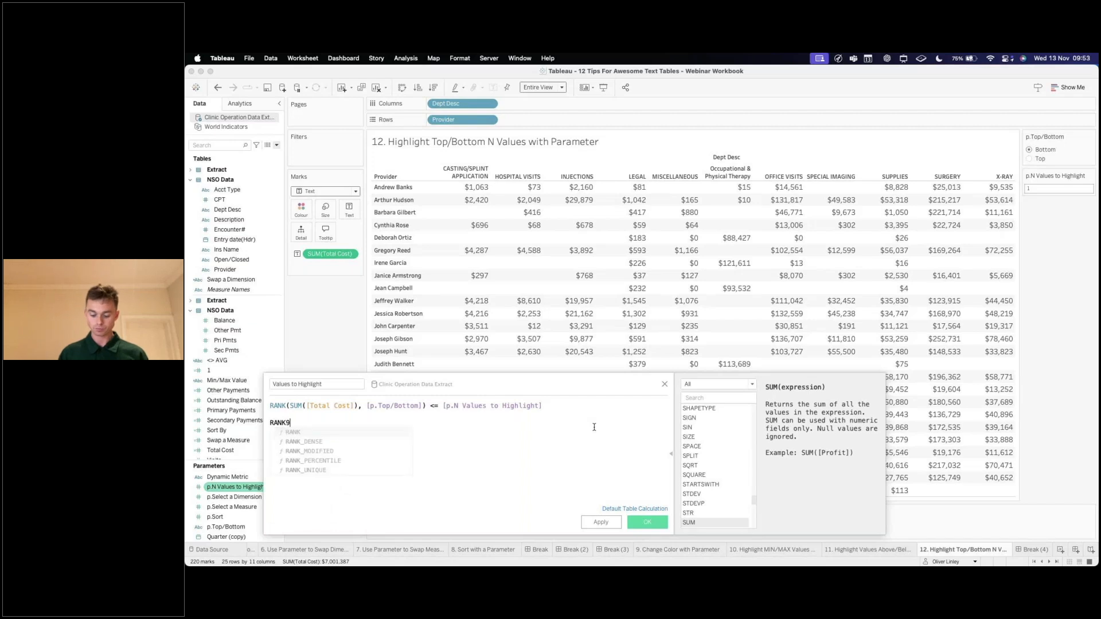
key("BackSpace")
type("(S")
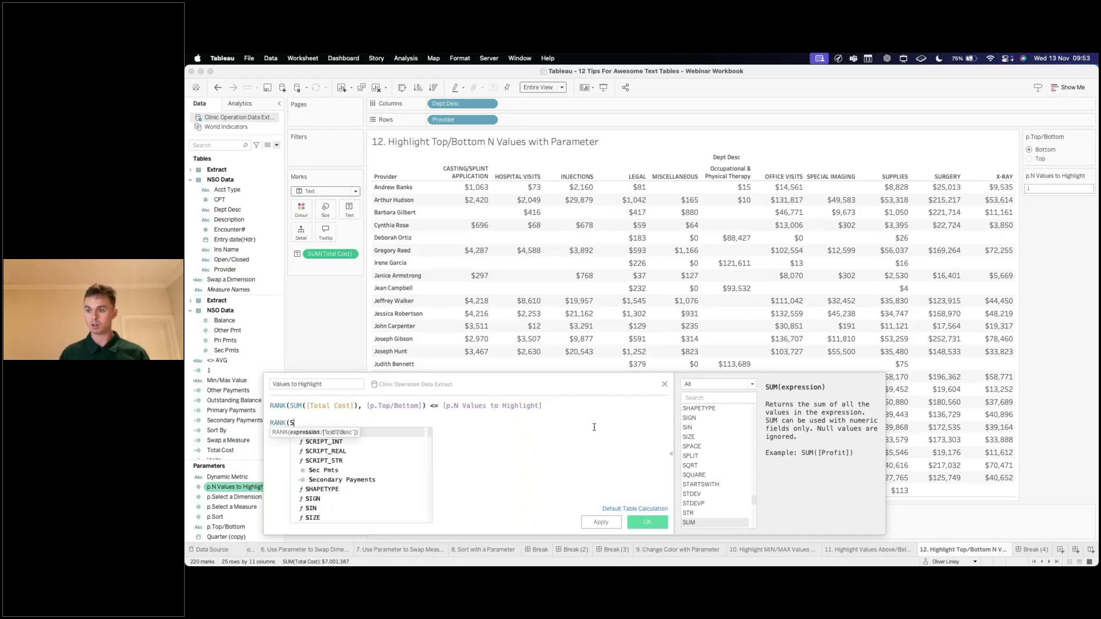
type("UM([Total Cost]), 'asc'")
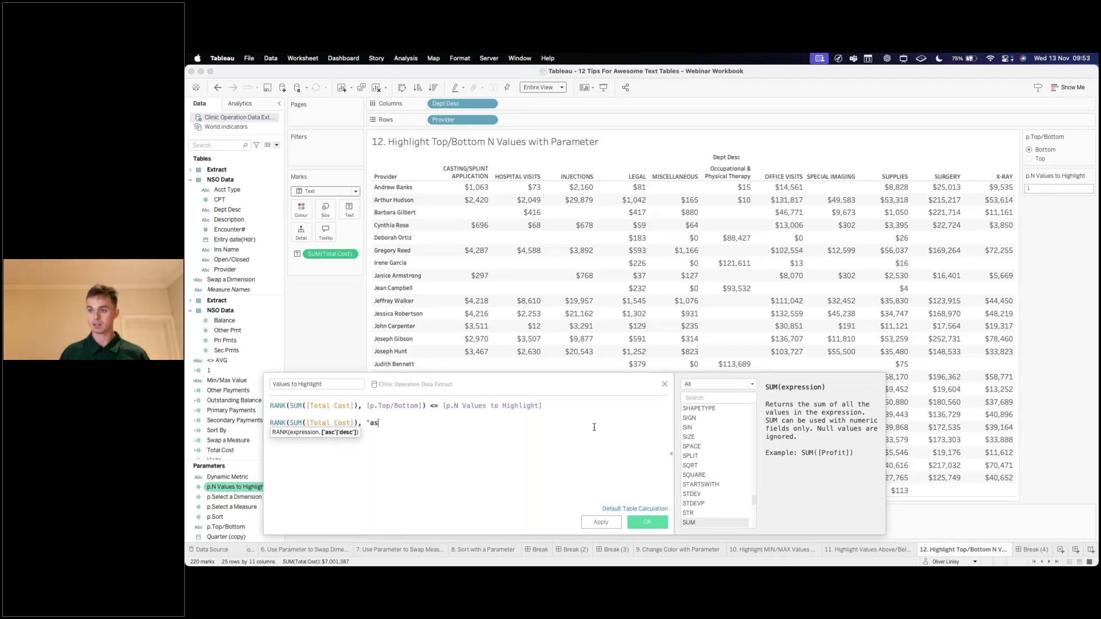
Remove the parenthesis after [Total Cost] in the example line and finish the line with ") <= 5"
key("Left")
key("Left")
key("Left")
key("Left")
key("Left")
key("Left")
key("Left")
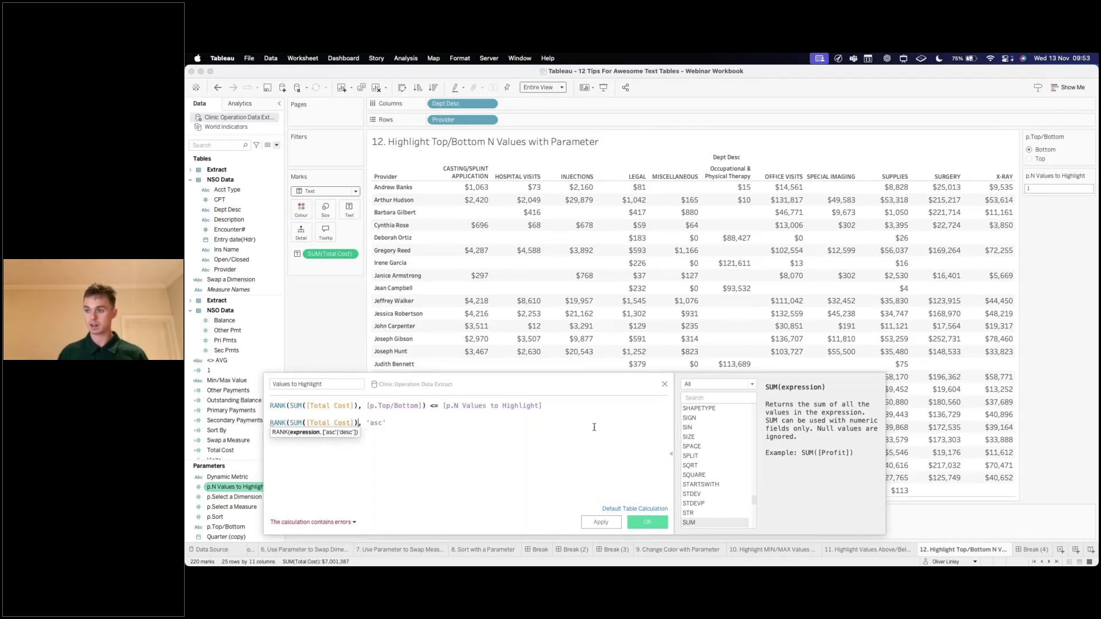
key("BackSpace")
key("super+Right")
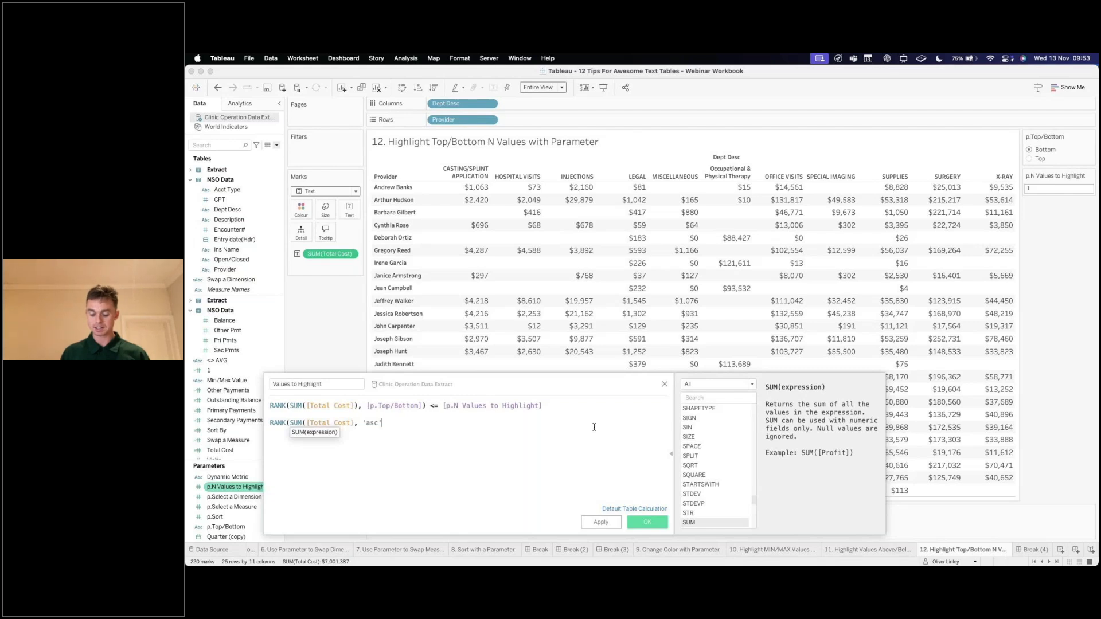
type(") <= 5")
left_click(553, 432)
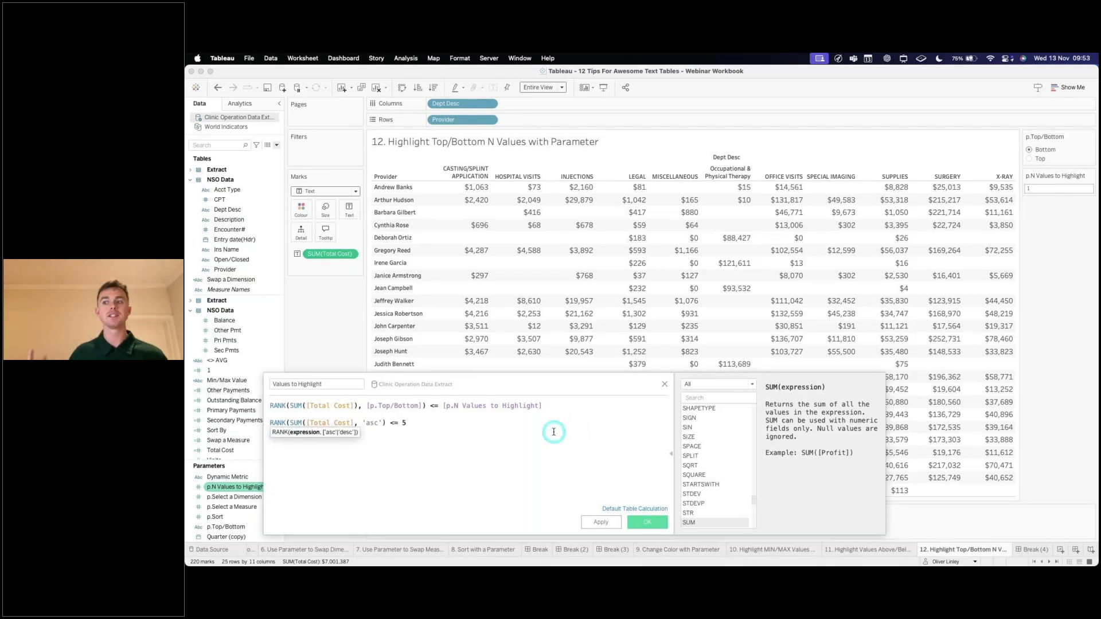
Delete the example RANK line from the Values to Highlight formula and save the calculation
left_click(337, 432)
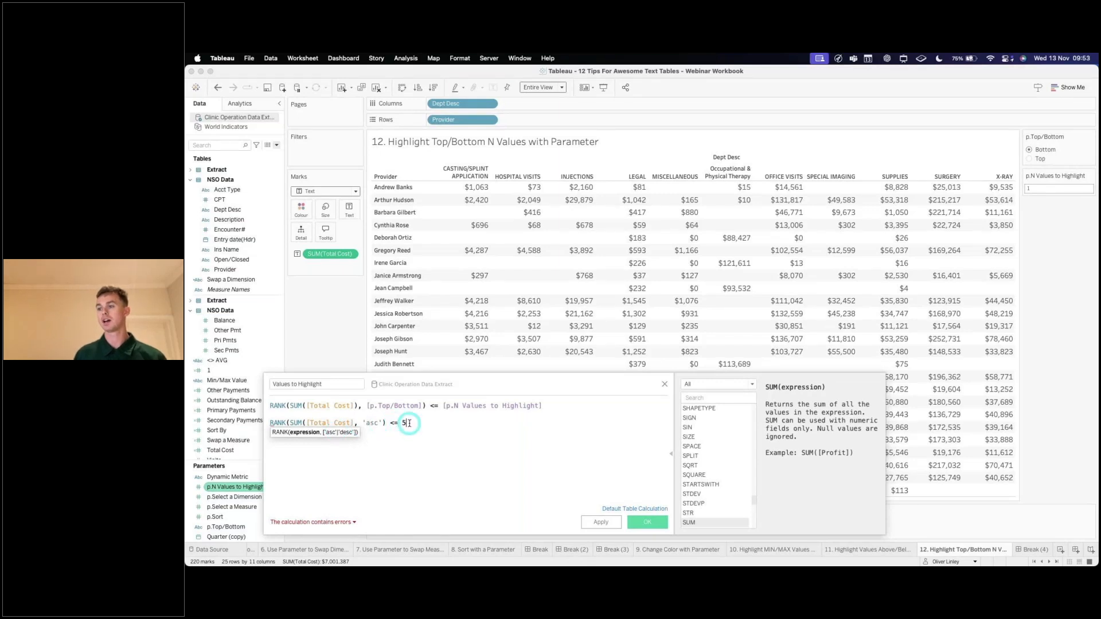
double_click(371, 422)
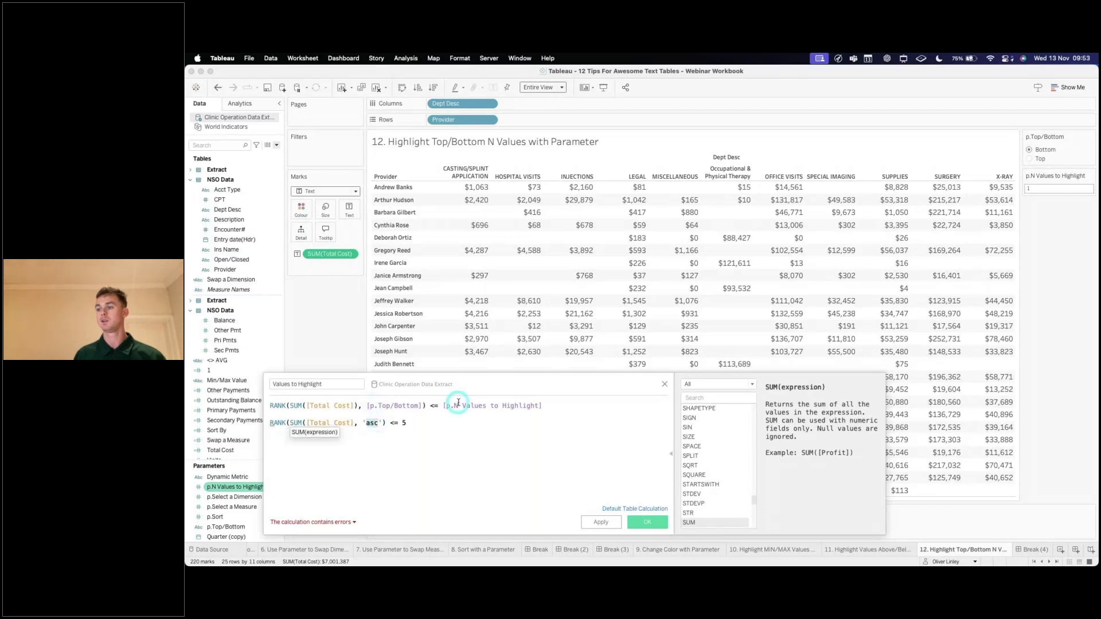
left_click(405, 422)
key("BackSpace")
triple_click(405, 422)
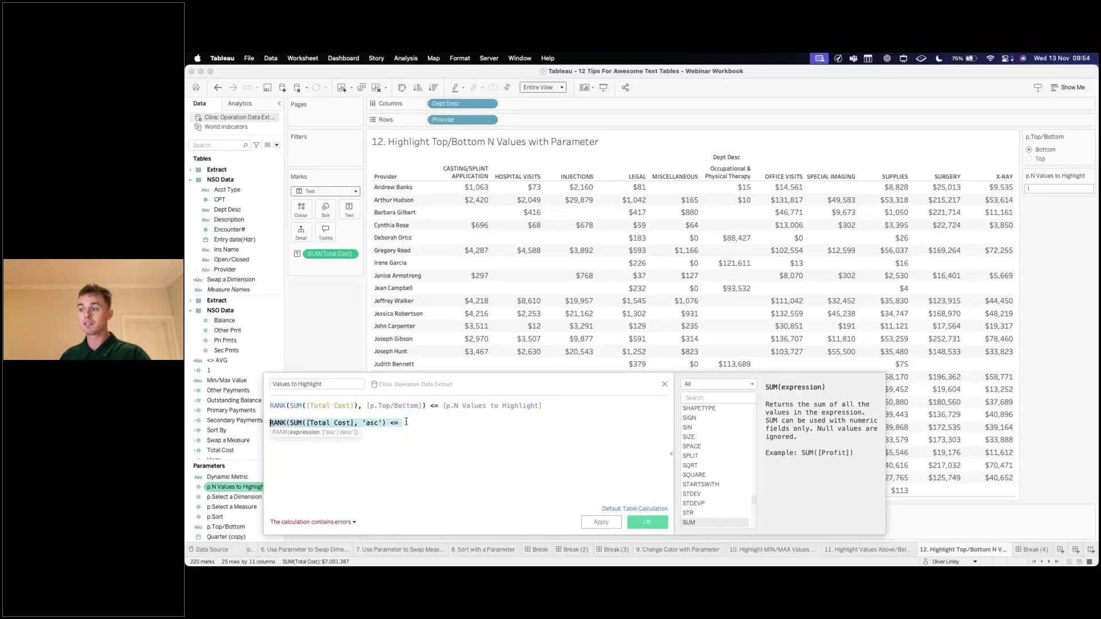
key("BackSpace")
left_click(406, 408)
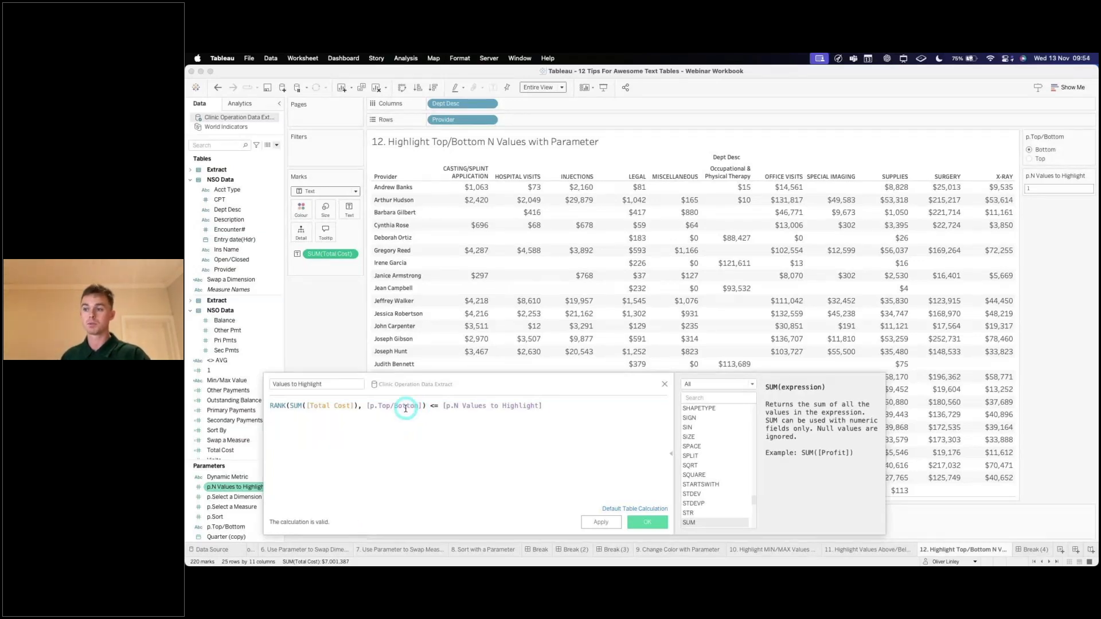
left_click(648, 523)
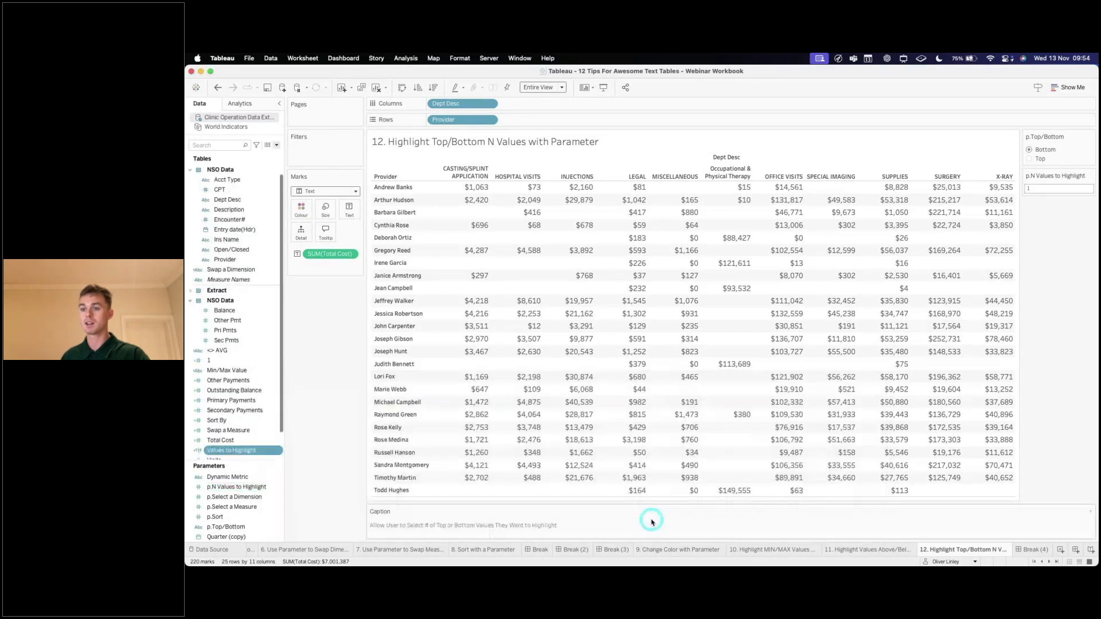
Colour the table marks by Values to Highlight and change the mark type to Bar
left_click(227, 453)
left_click_drag(227, 453, 299, 211)
left_click(321, 191)
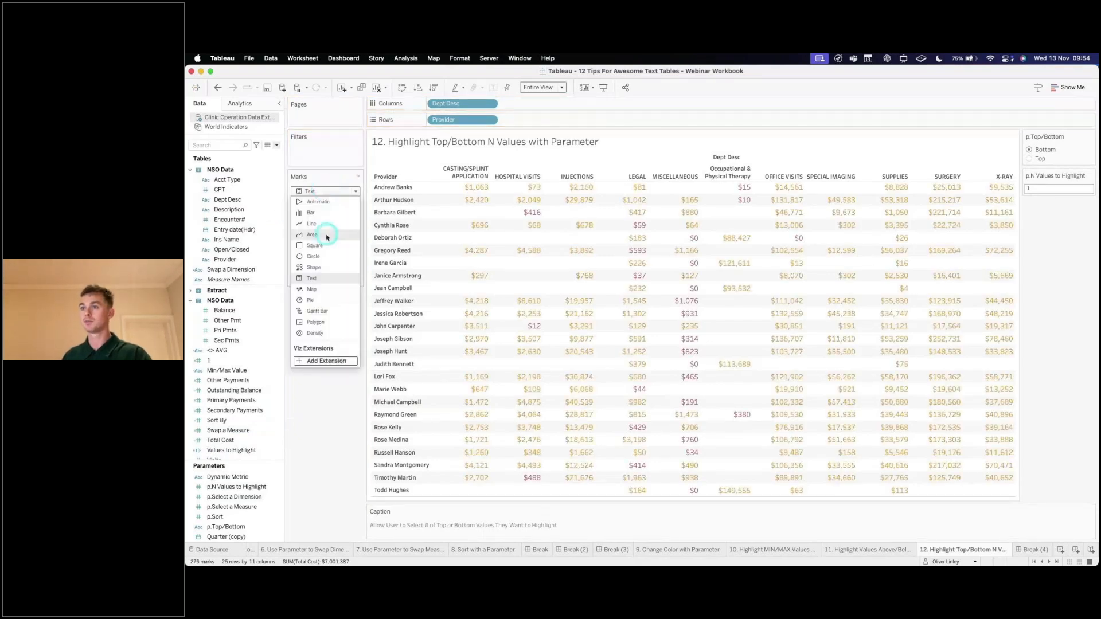
left_click(313, 213)
Size the bars by the calculated field 1 and increase their size to fill the table cells
left_click(226, 361)
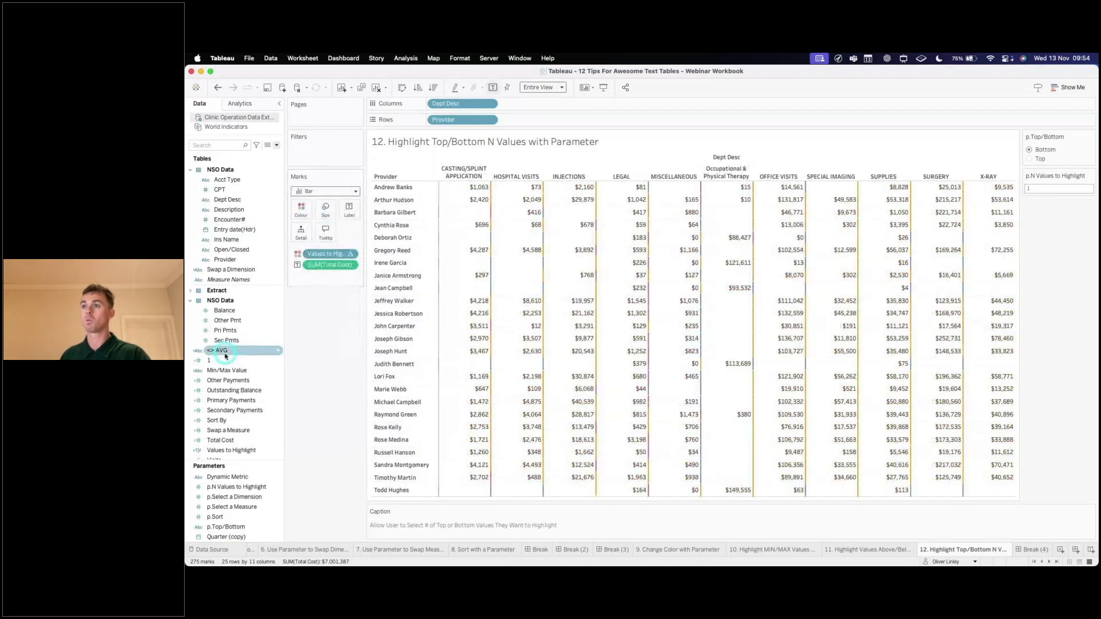
left_click_drag(226, 361, 326, 207)
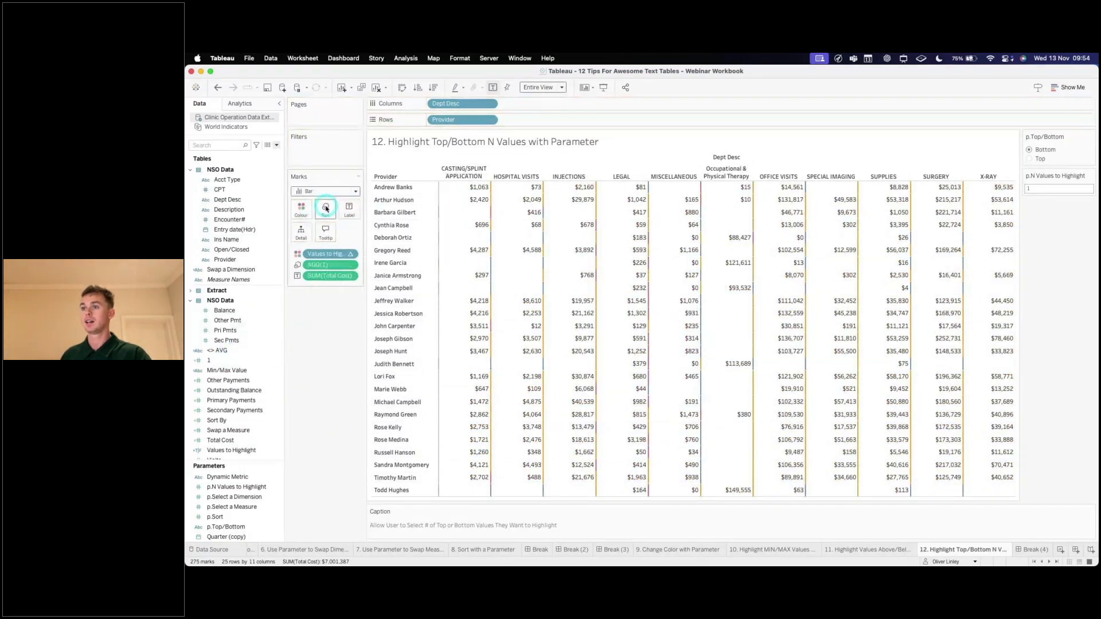
left_click(326, 207)
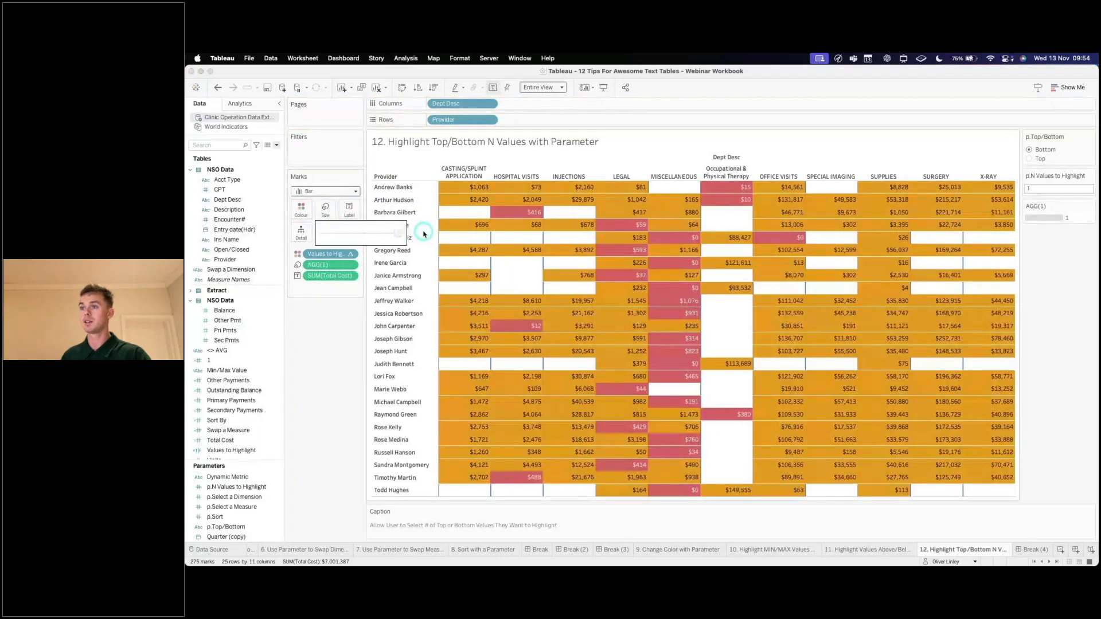
Give the bars a light grey border
left_click(301, 208)
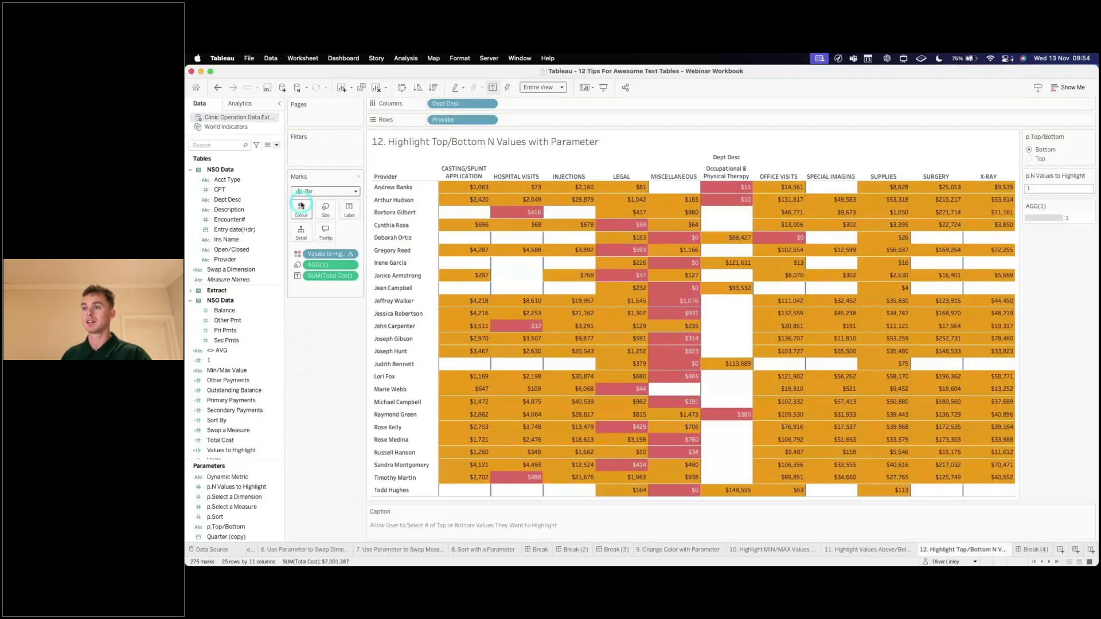
left_click(349, 283)
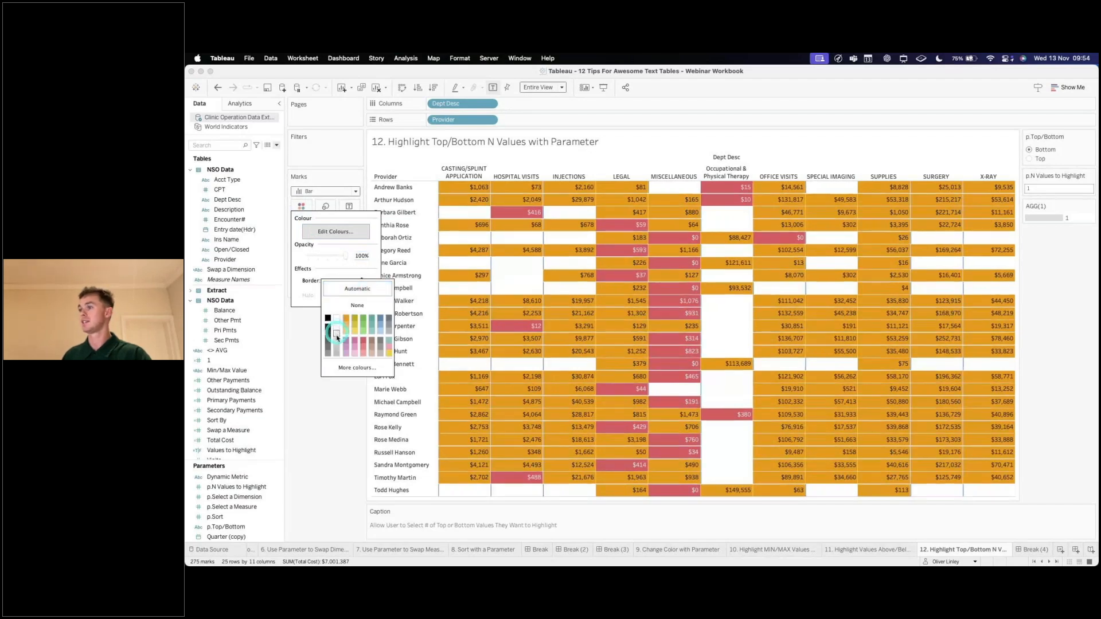
left_click(322, 412)
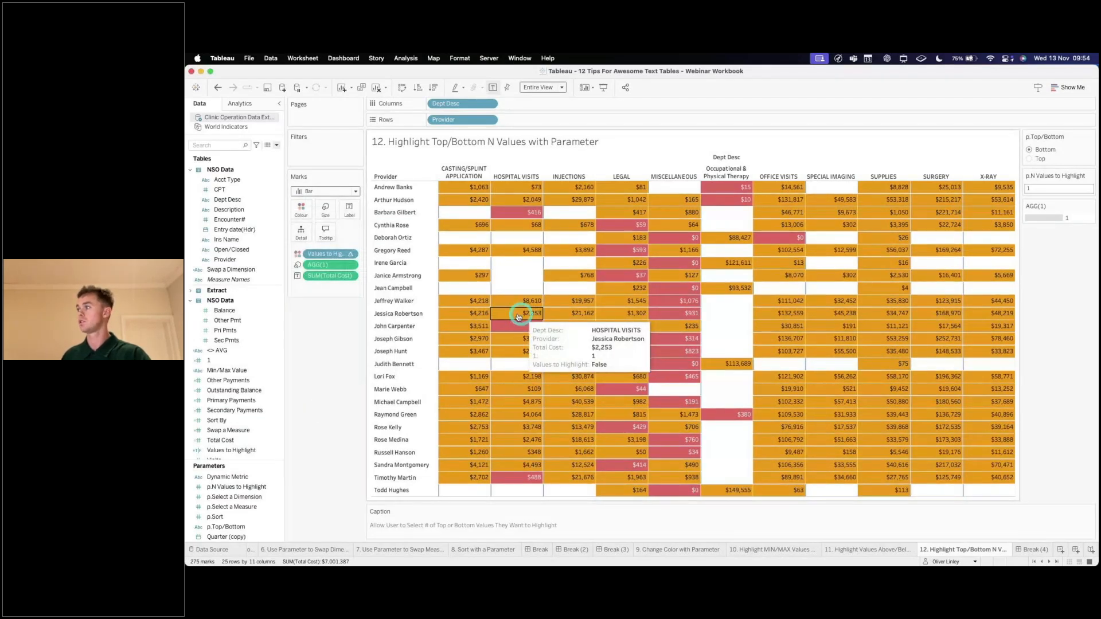
right_click(337, 256)
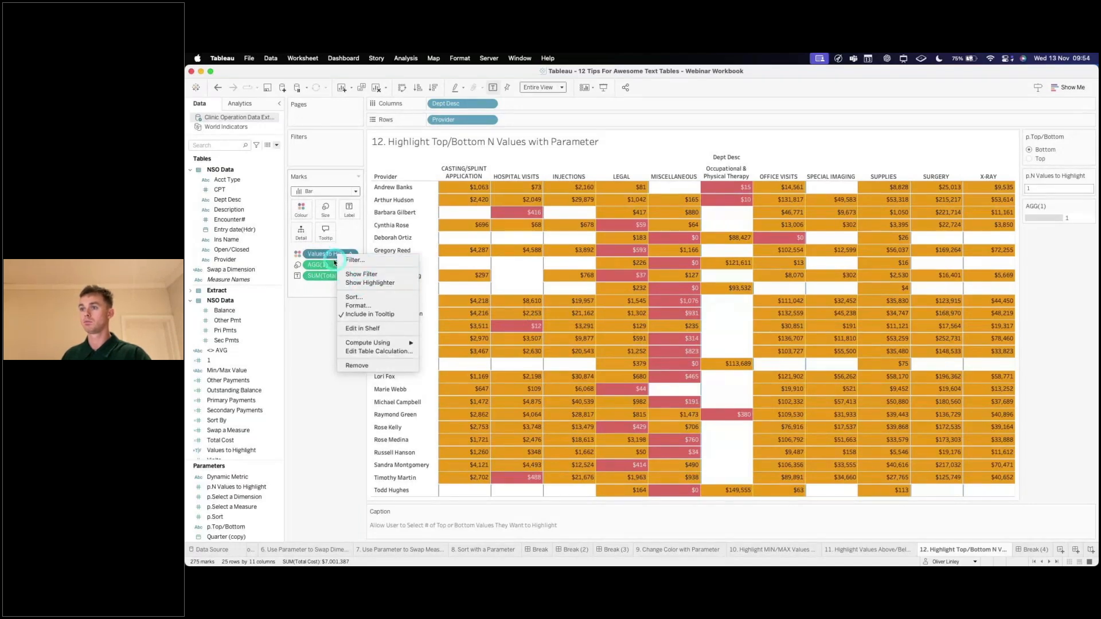
left_click(319, 255)
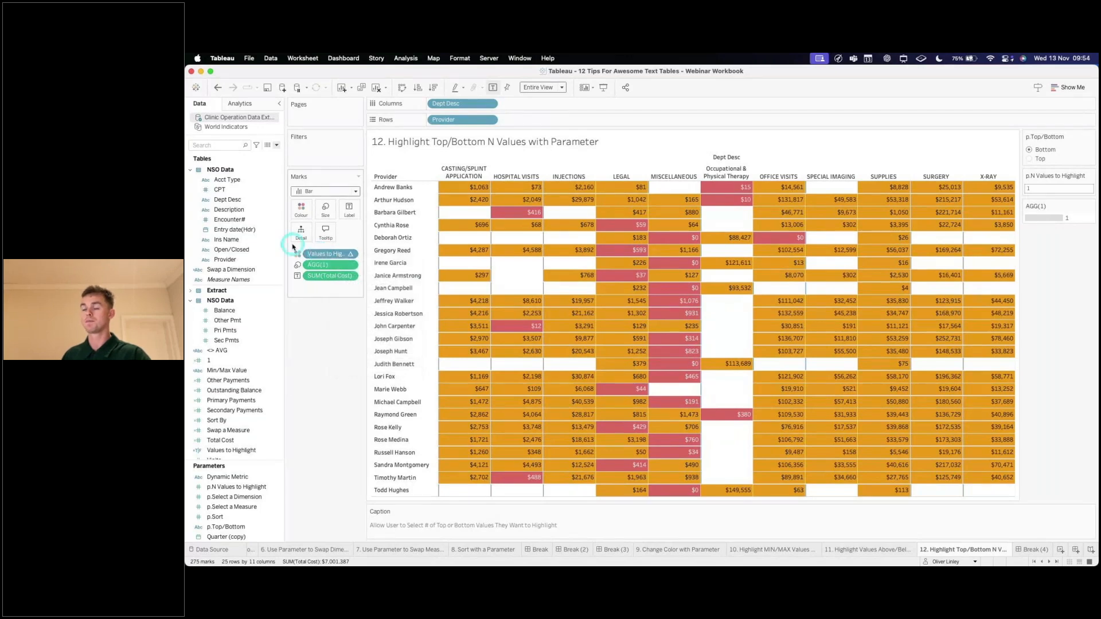
Edit the Values to Highlight colours and assign the Transparent palette colour to Null
left_click(302, 208)
left_click(343, 241)
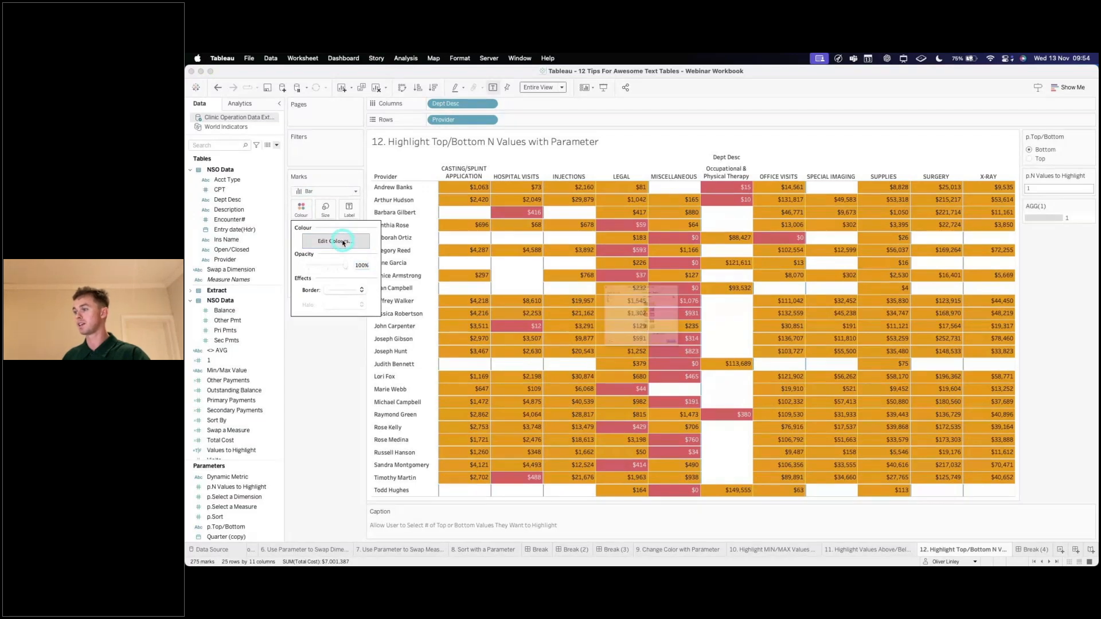
left_click(691, 252)
left_click(677, 299)
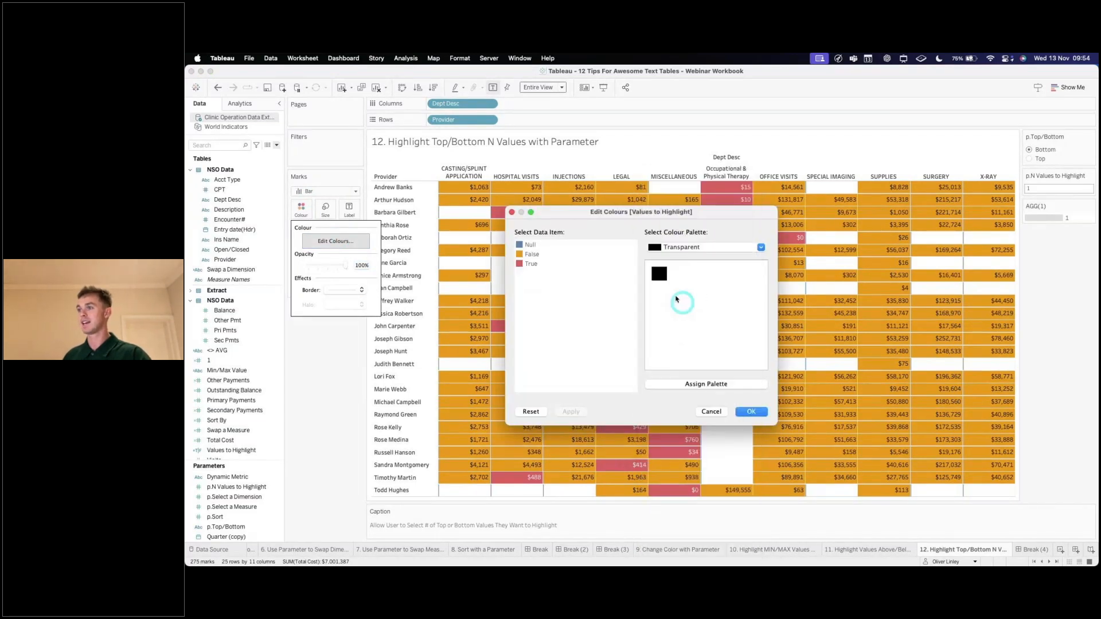
left_click(659, 273)
left_click(659, 274)
left_click(574, 412)
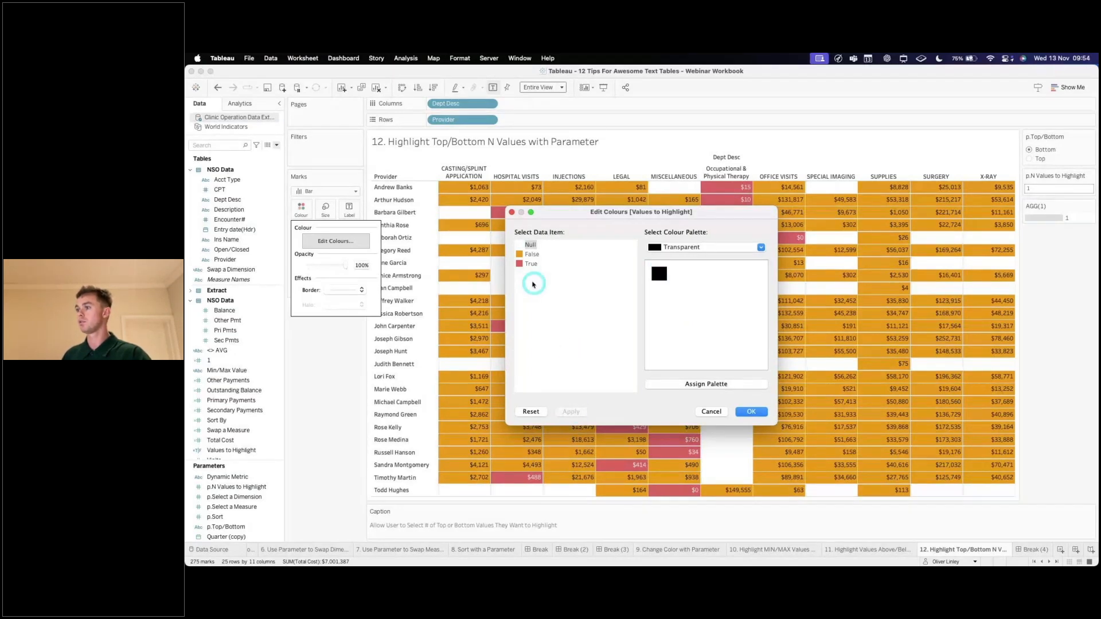
Assign the Transparent palette colour to False as well and confirm the colour changes
double_click(532, 254)
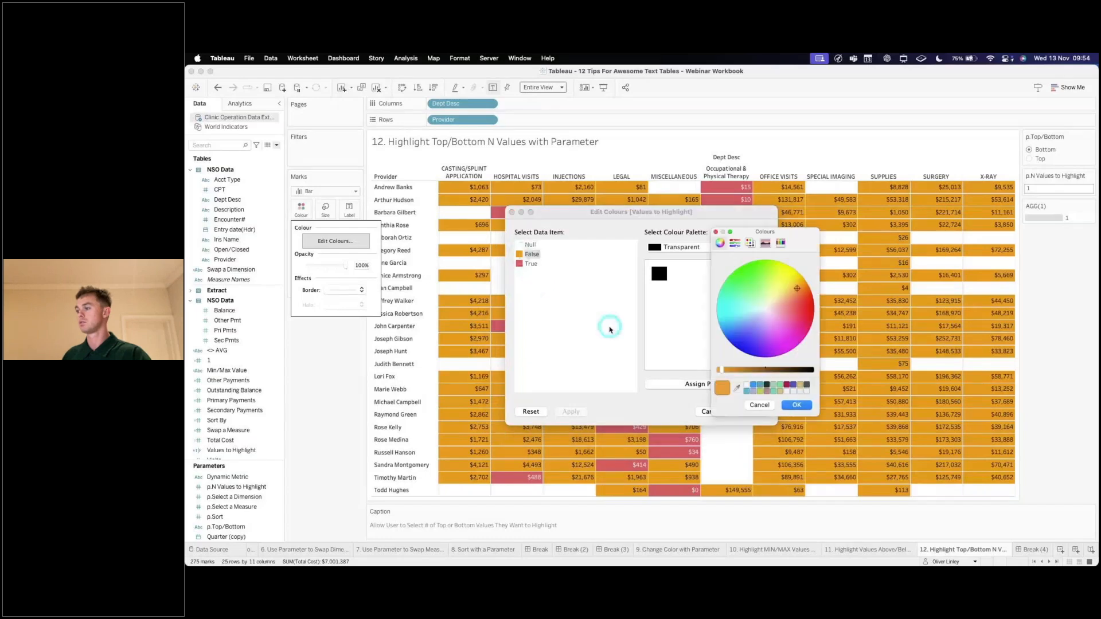
left_click(760, 406)
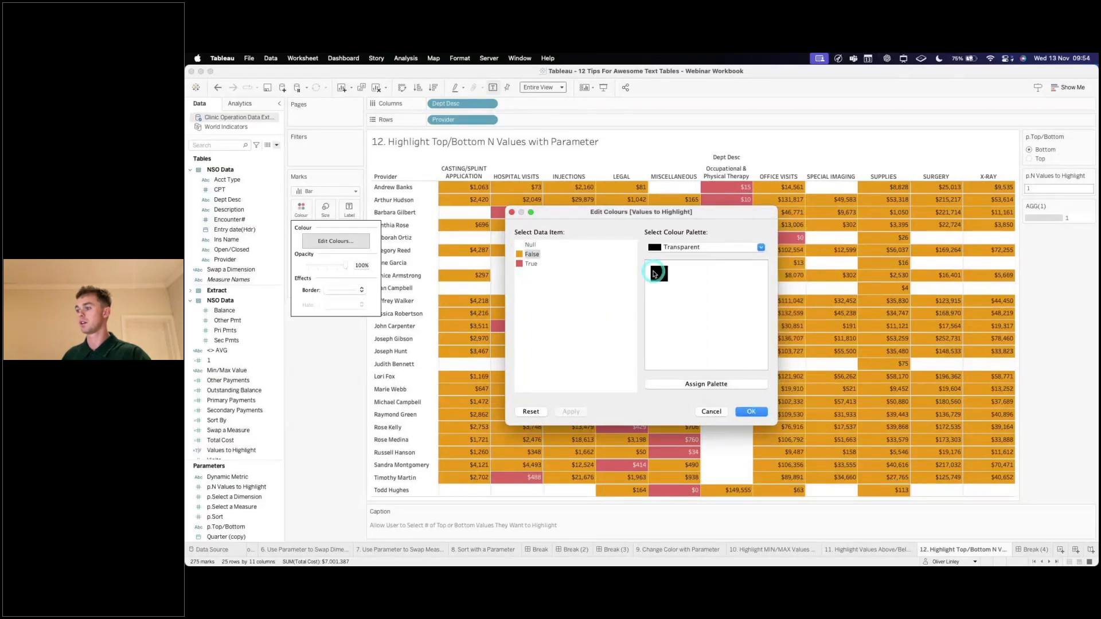
left_click(655, 274)
left_click(571, 411)
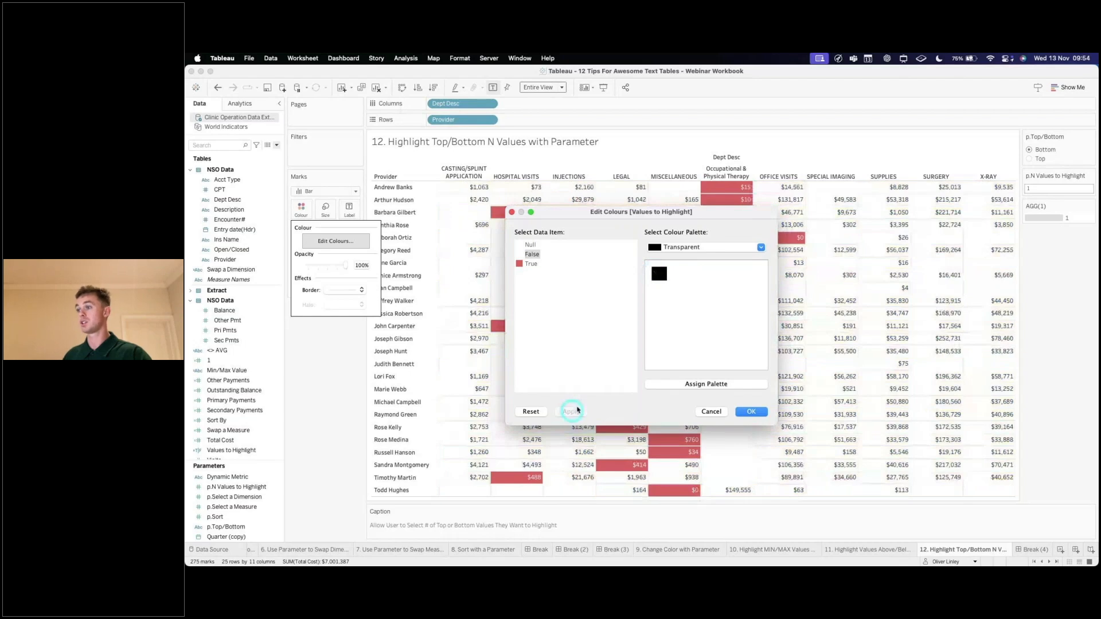
left_click(752, 411)
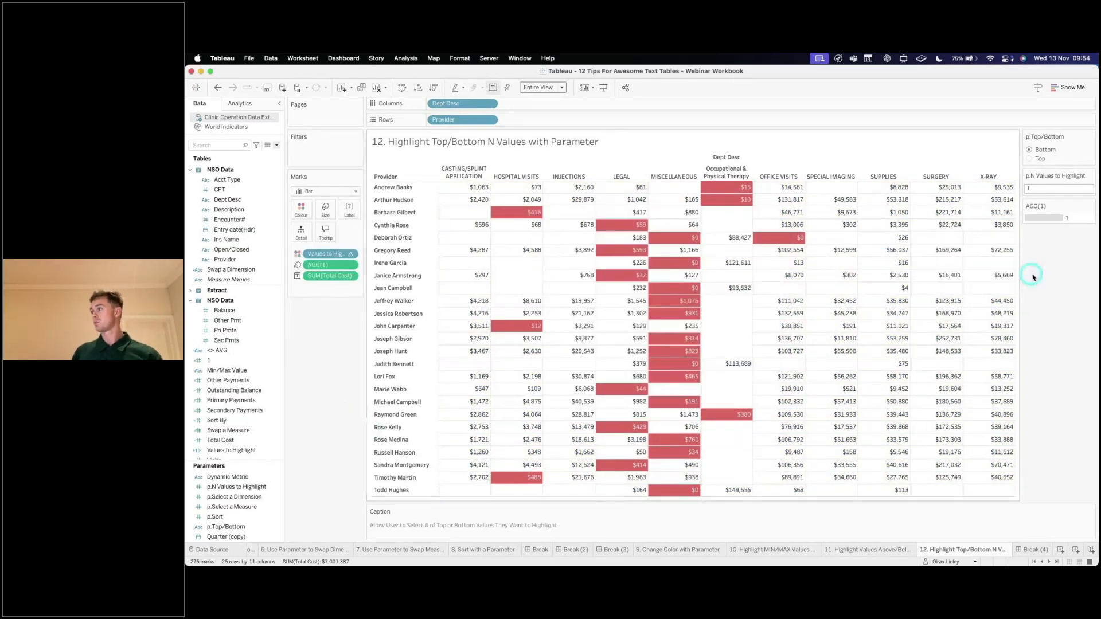
Draw annotation arrows across the first two provider rows to illustrate the calculation's direction, and clear them
left_click(1041, 188)
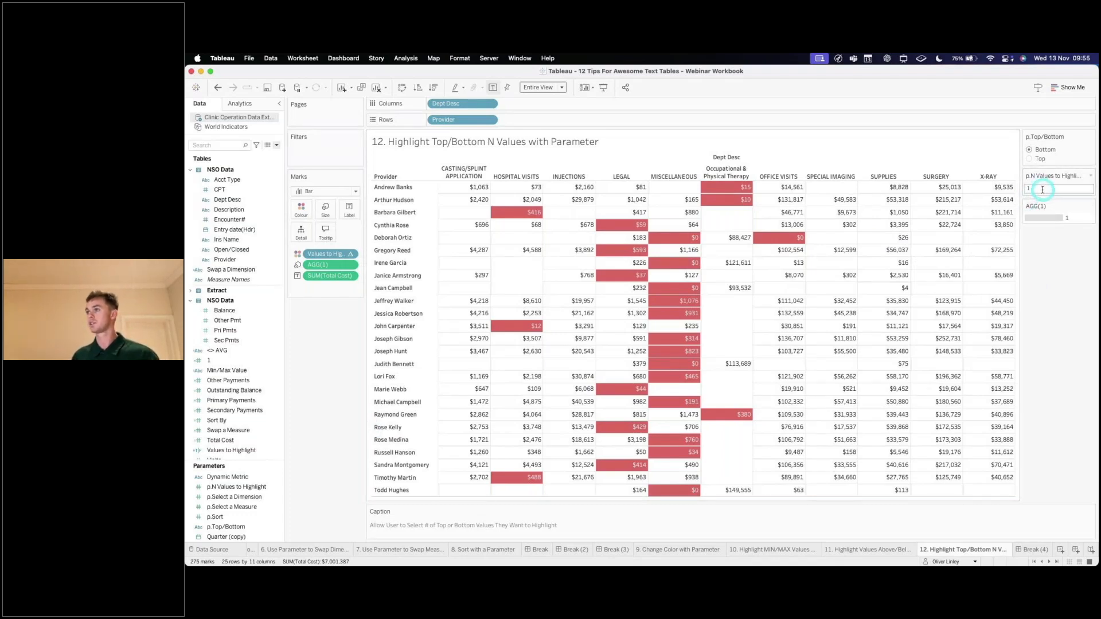
key("ctrl+a")
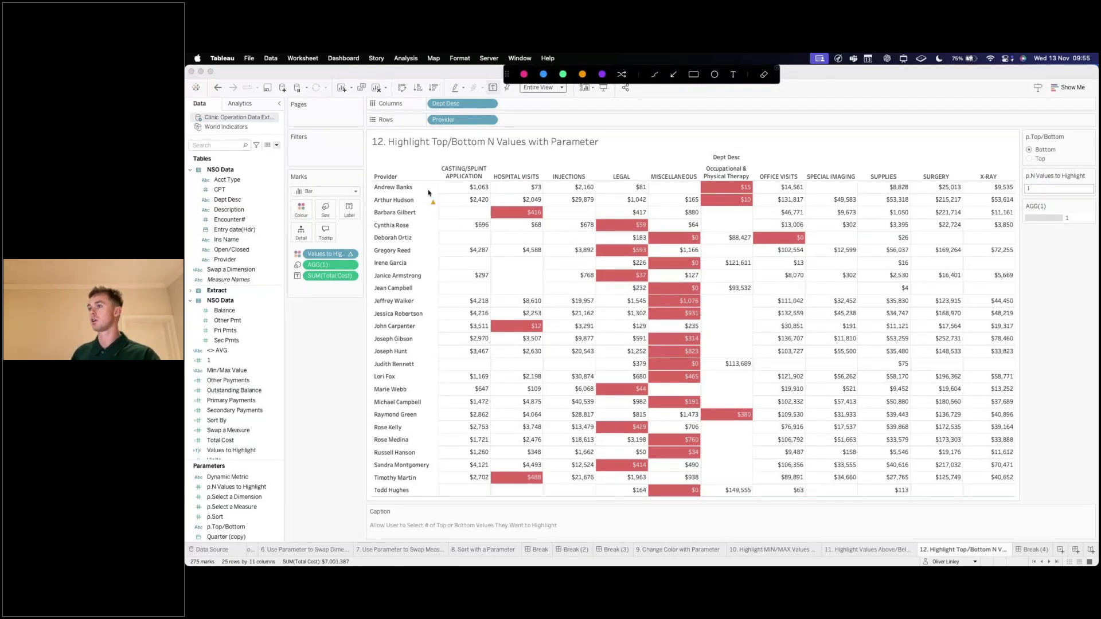
left_click_drag(435, 188, 697, 189)
left_click_drag(462, 198, 684, 198)
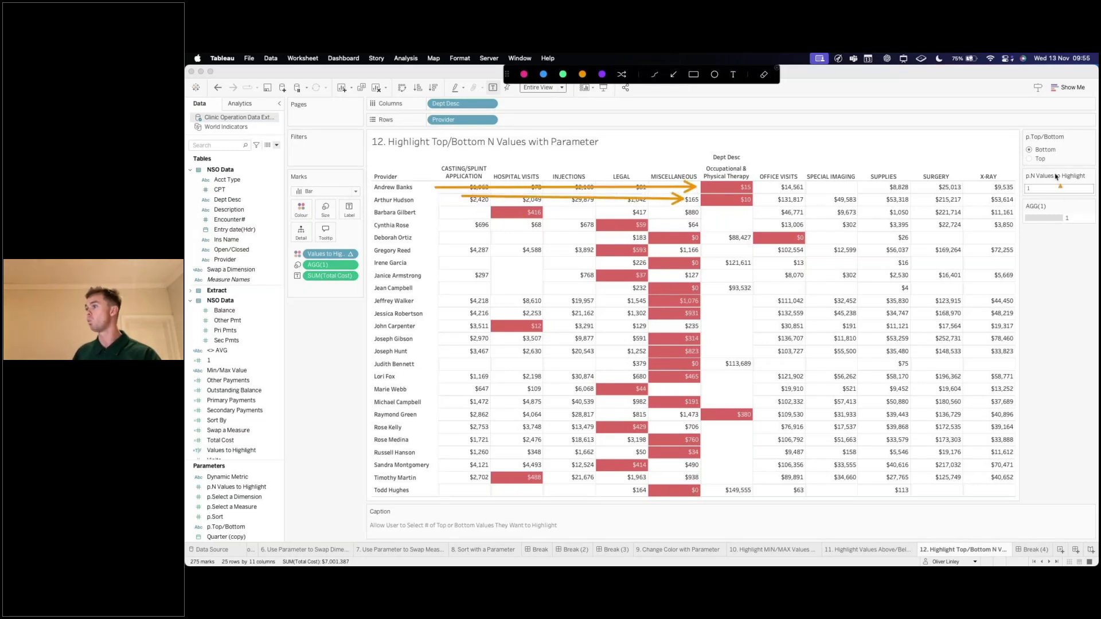
key("Escape")
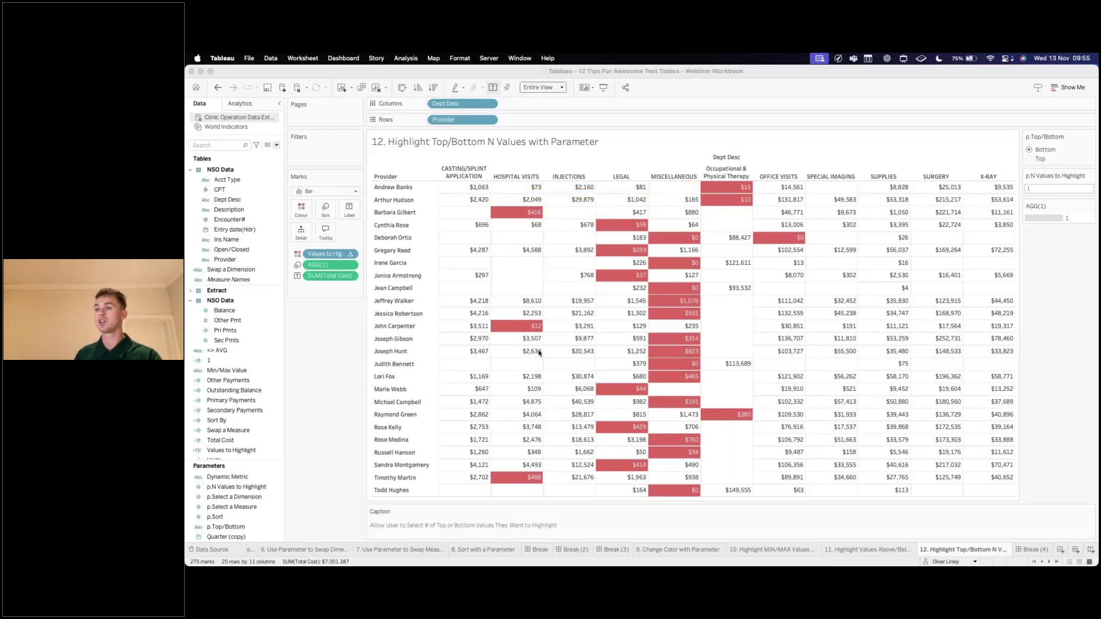
left_click(335, 253)
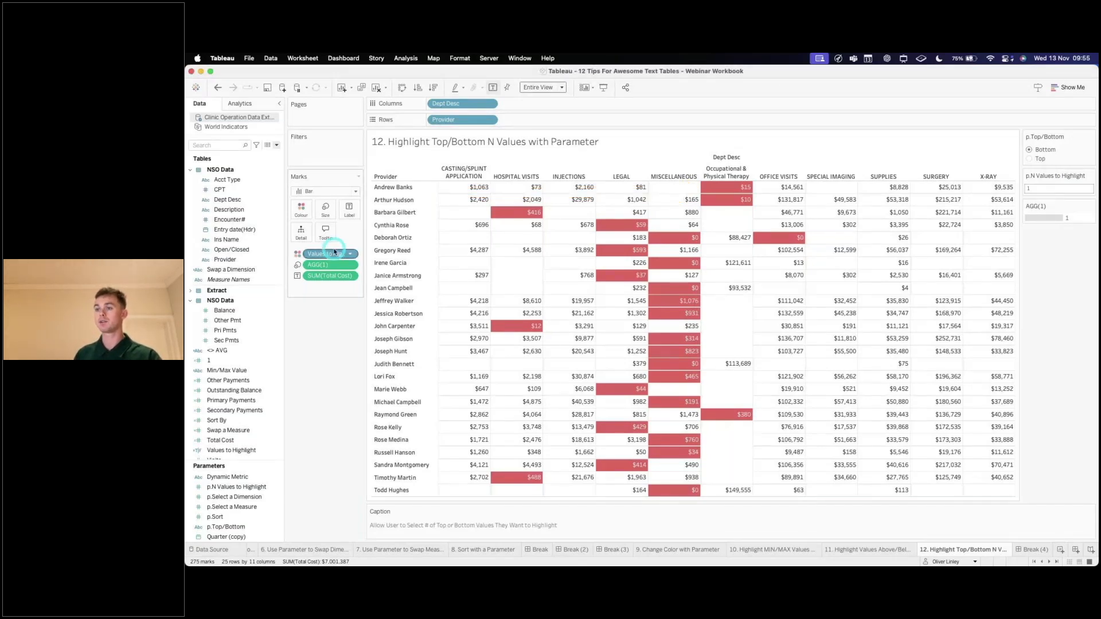
right_click(335, 253)
mouse_move(367, 347)
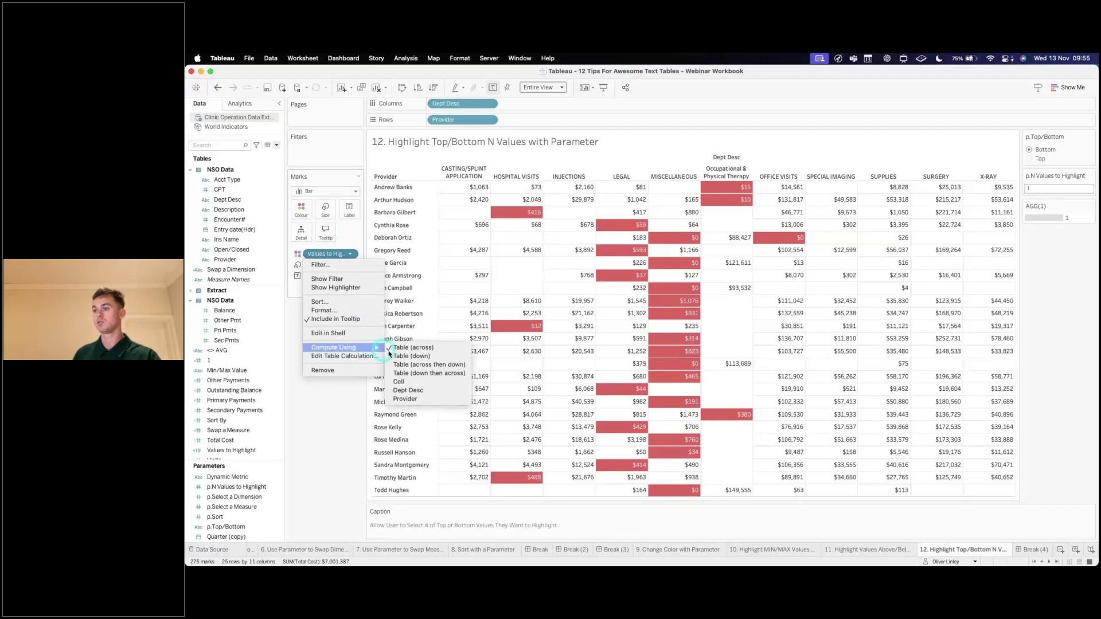
left_click(445, 371)
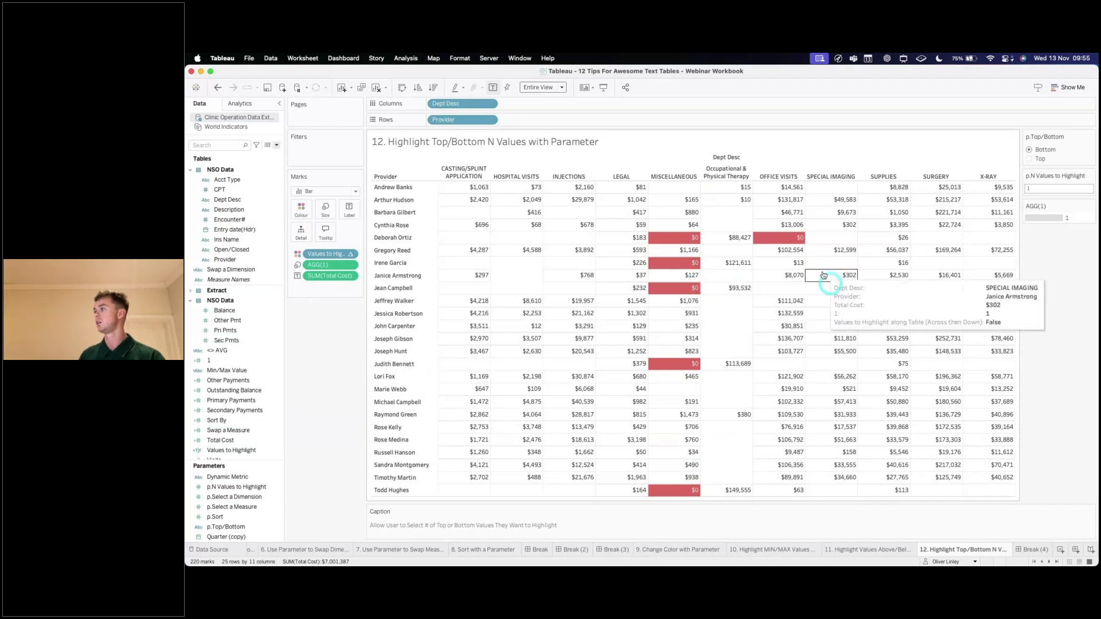
left_click(1033, 188)
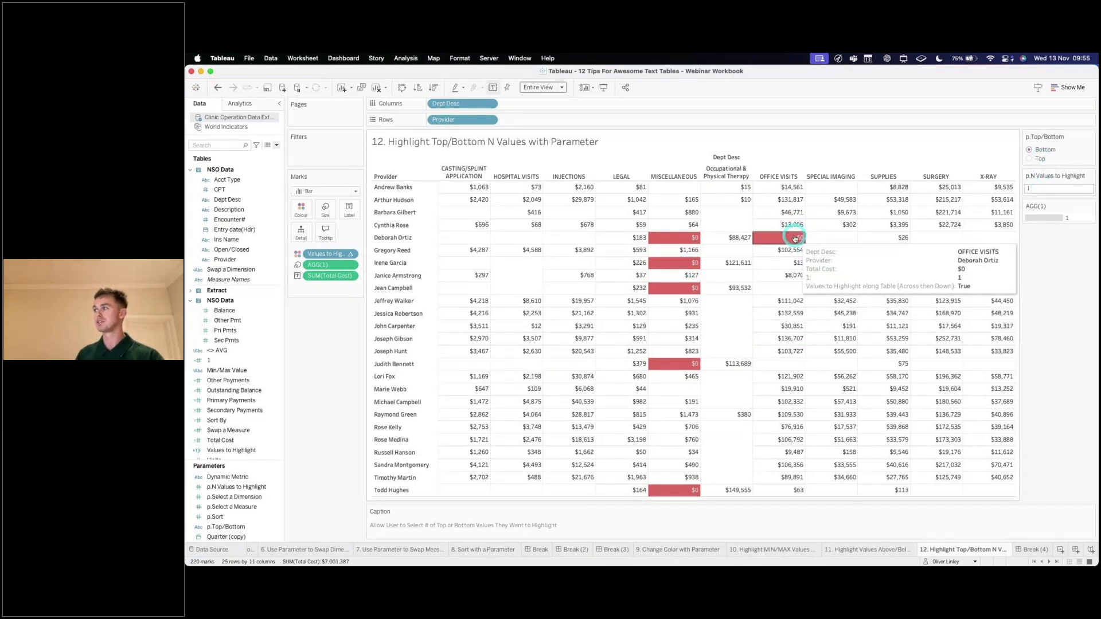
left_click(690, 239)
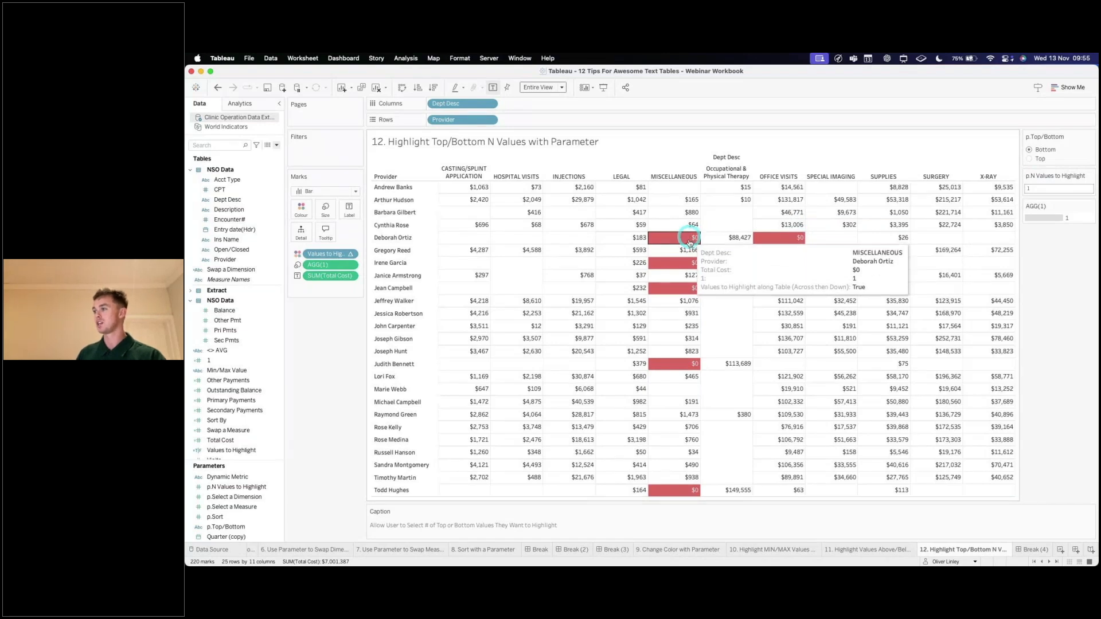
Test p.Top/Bottom with Top and then Bottom, with p.N Values to Highlight set to 15
left_click(1029, 159)
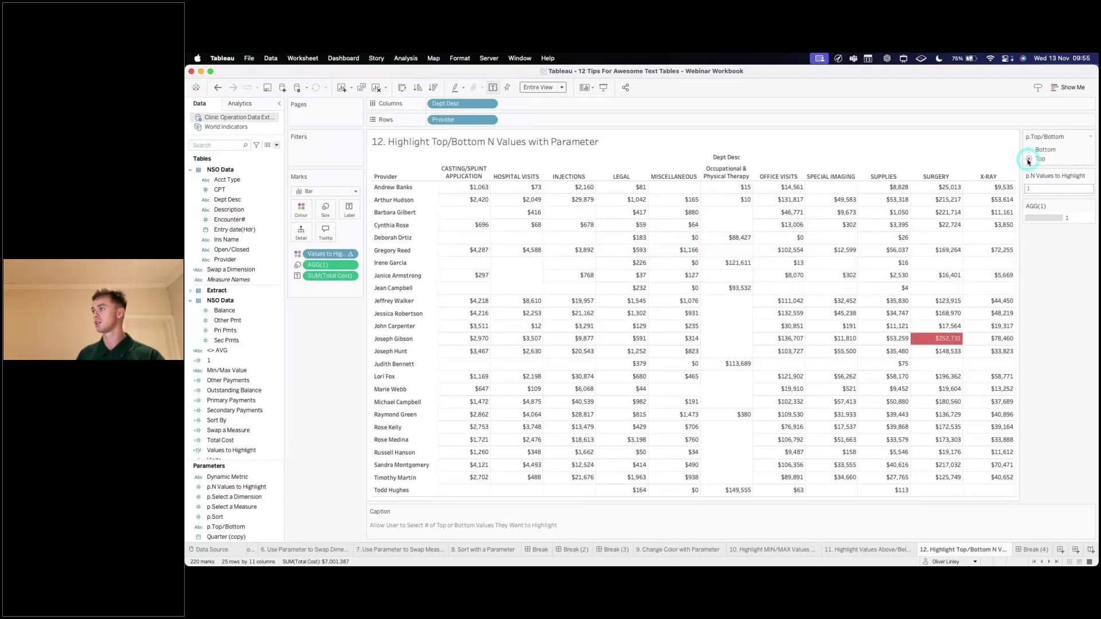
left_click(929, 344)
left_click(1036, 191)
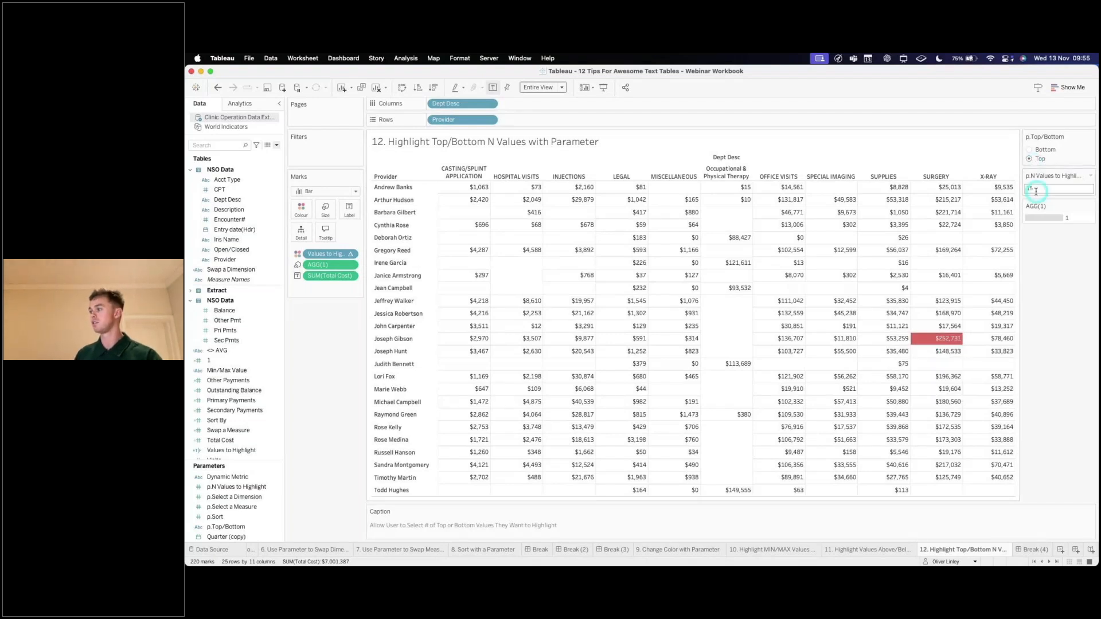
type("5")
key("Return")
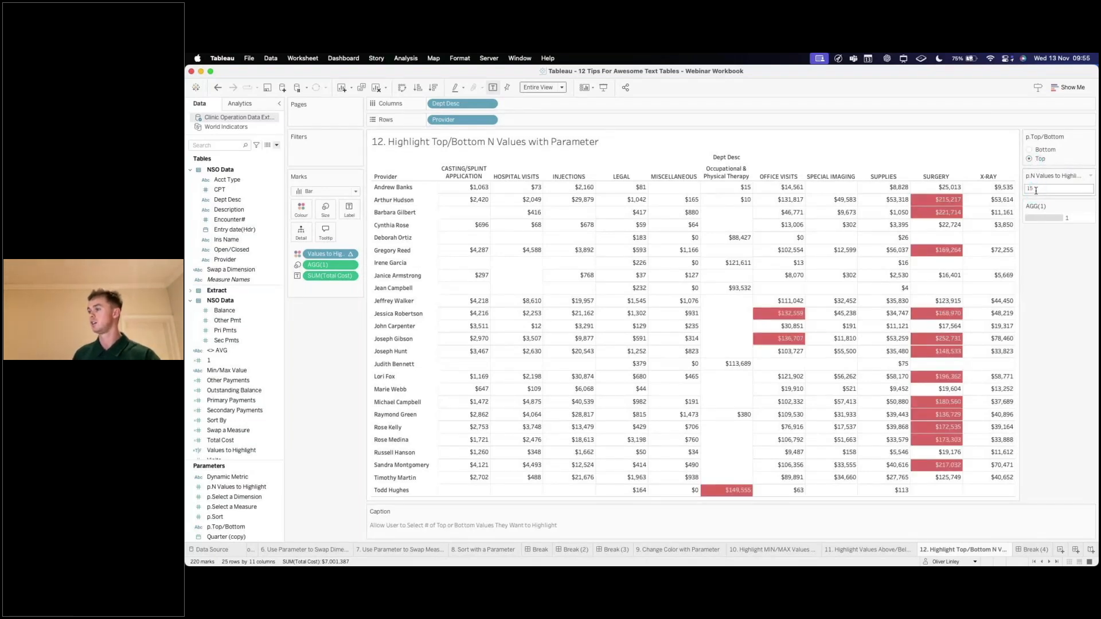
left_click(1030, 150)
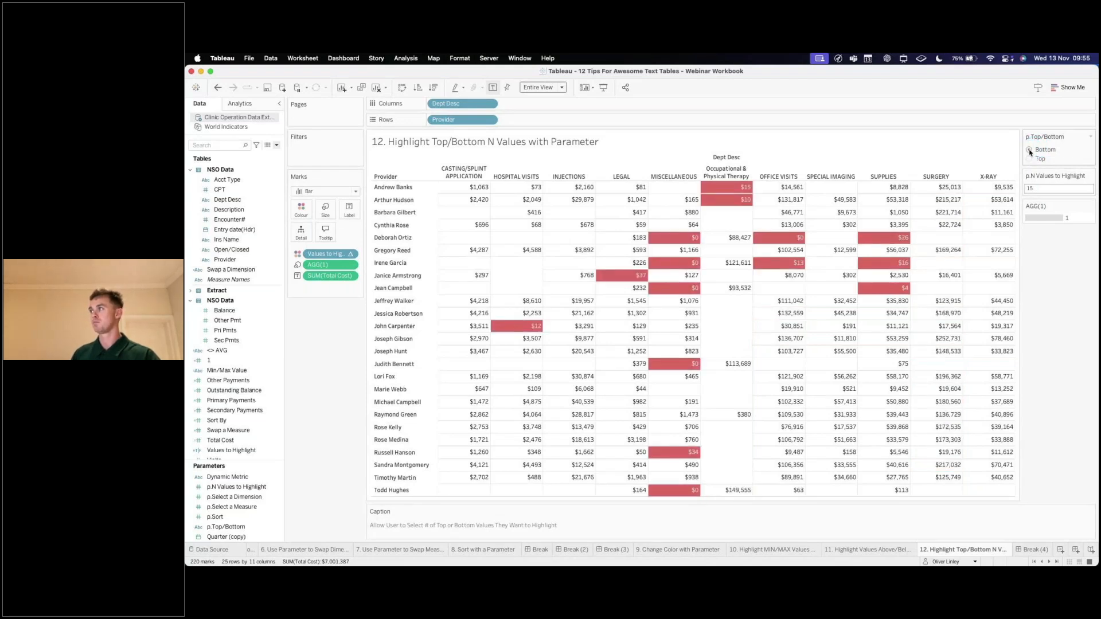
Replace the sheet title with the p.Top/Bottom and p.N Values to Highlight parameters followed by "Values by Total Cost"
double_click(590, 143)
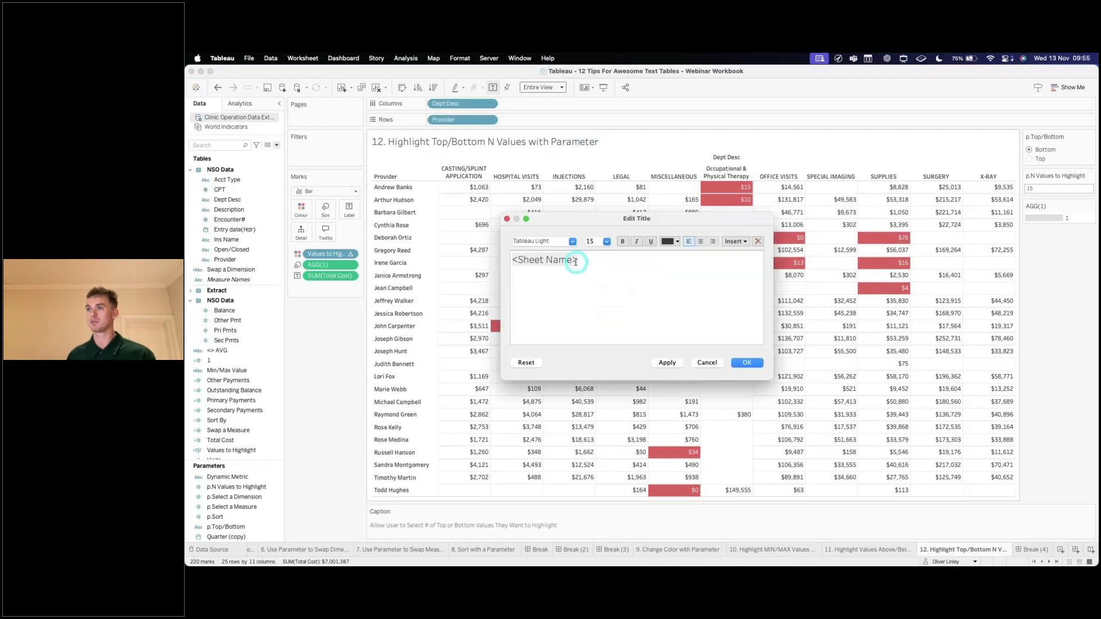
triple_click(597, 259)
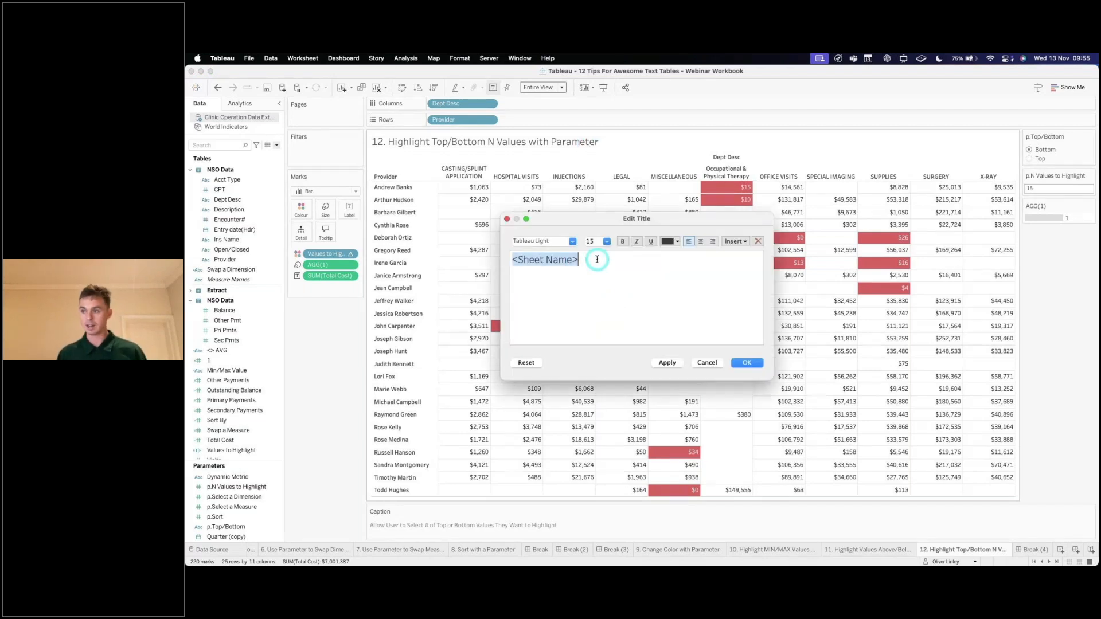
key("BackSpace")
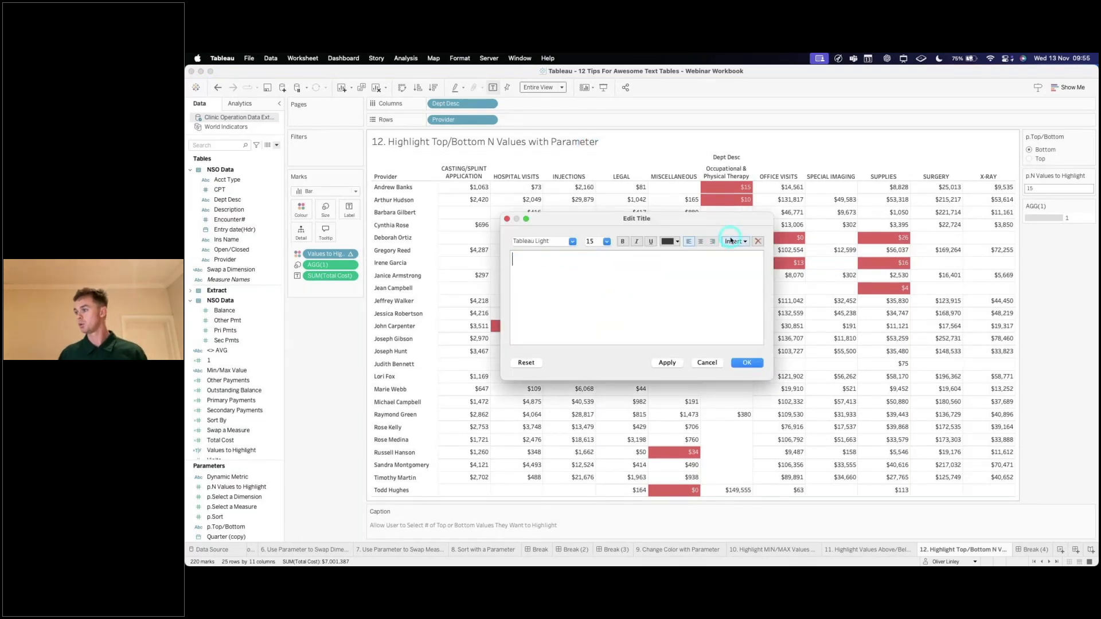
left_click(734, 241)
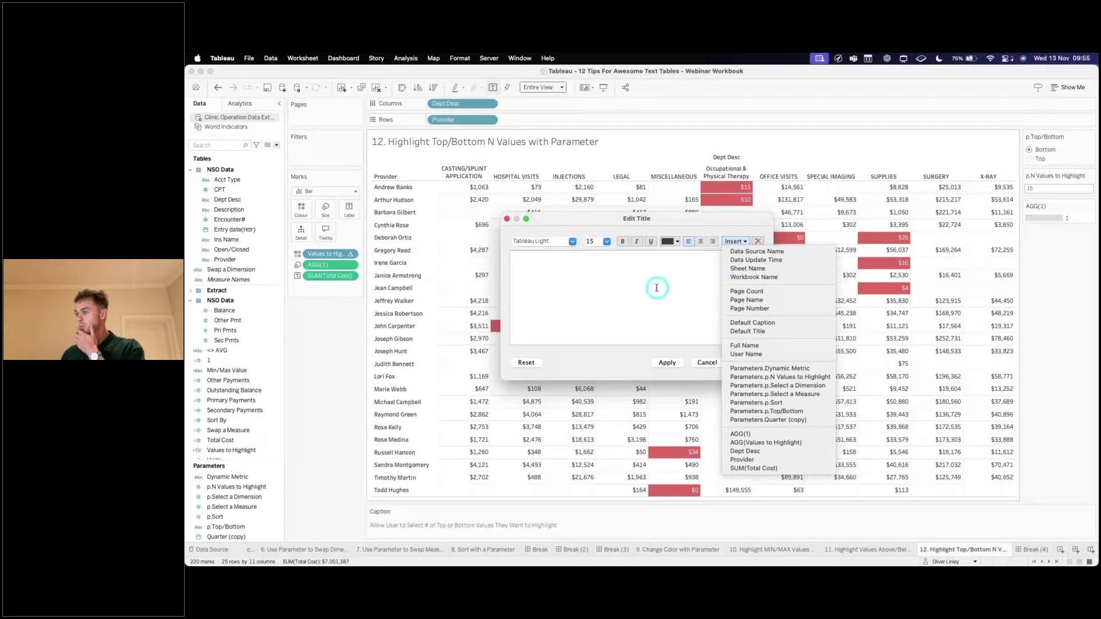
left_click(794, 411)
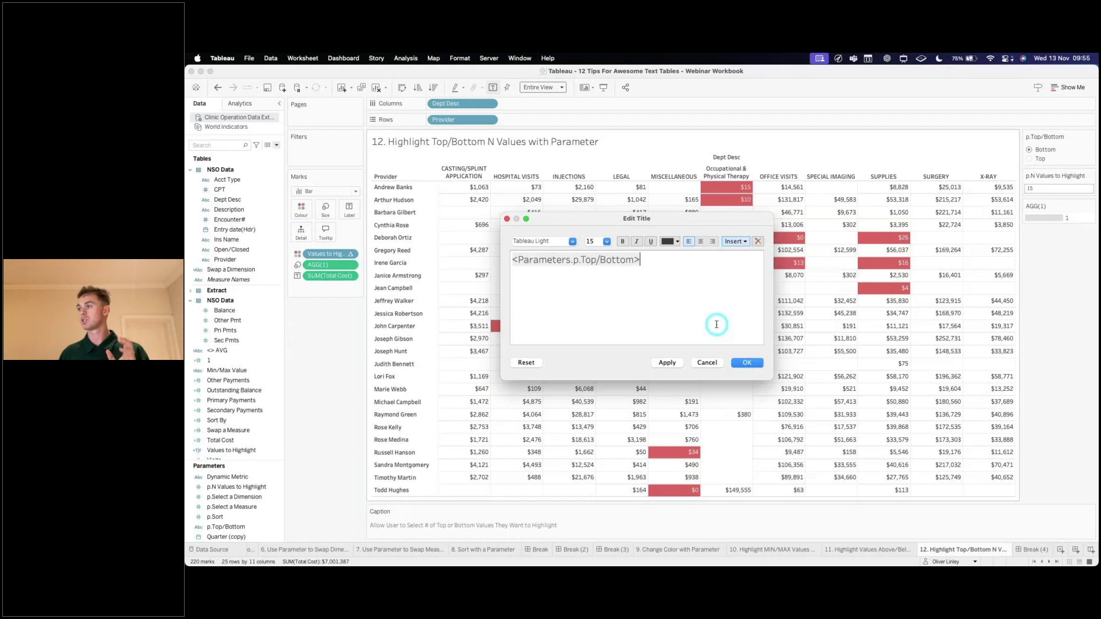
left_click(735, 241)
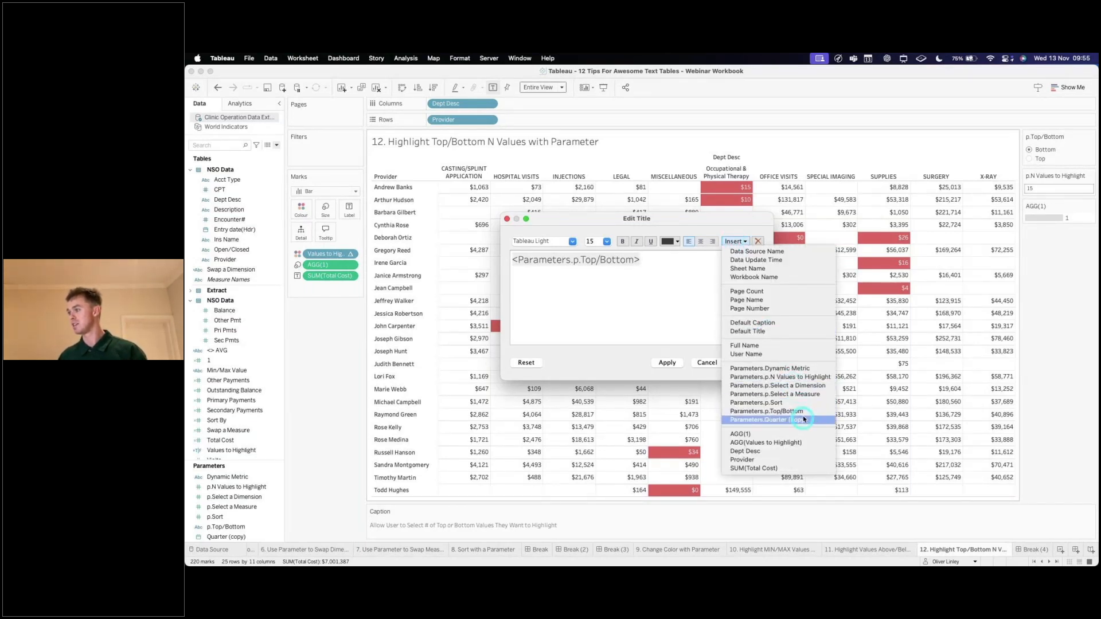
left_click(783, 377)
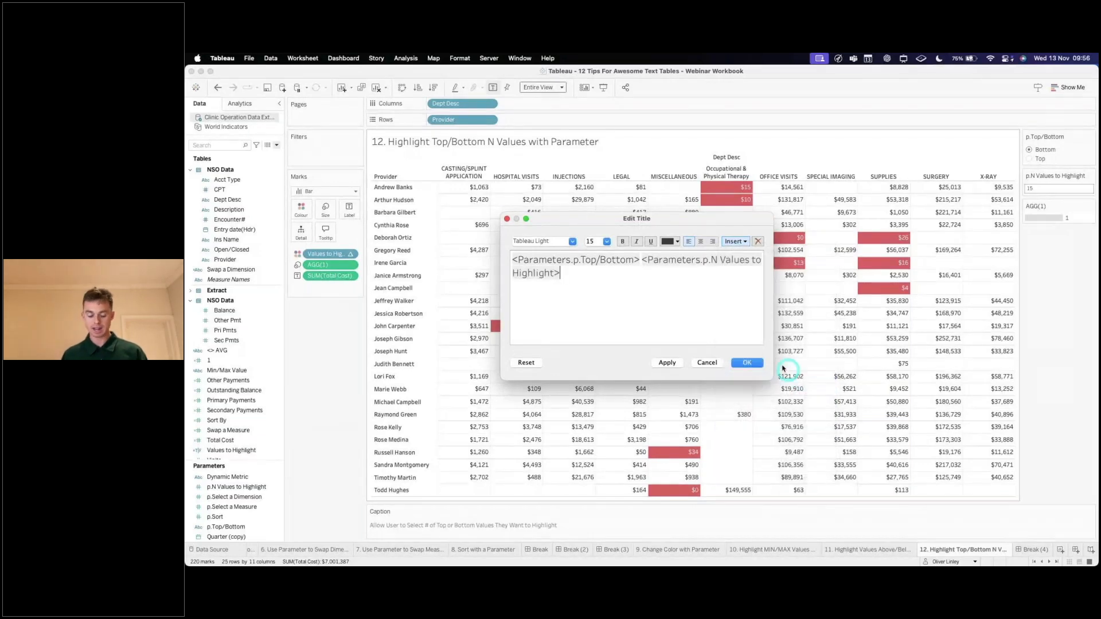
type("Values by Total Cost")
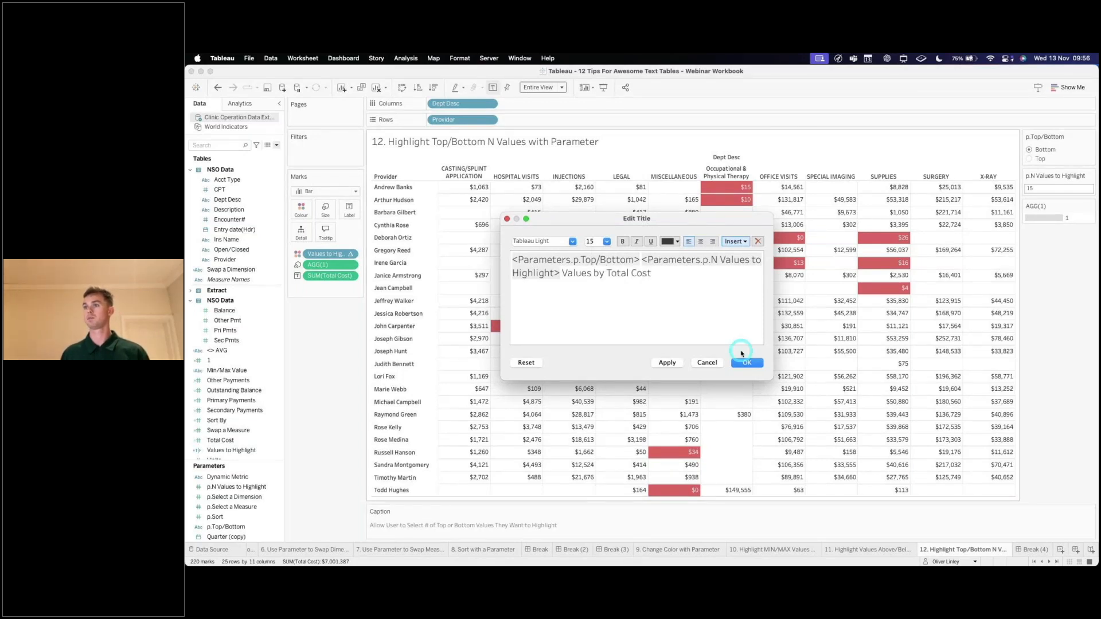
left_click(746, 363)
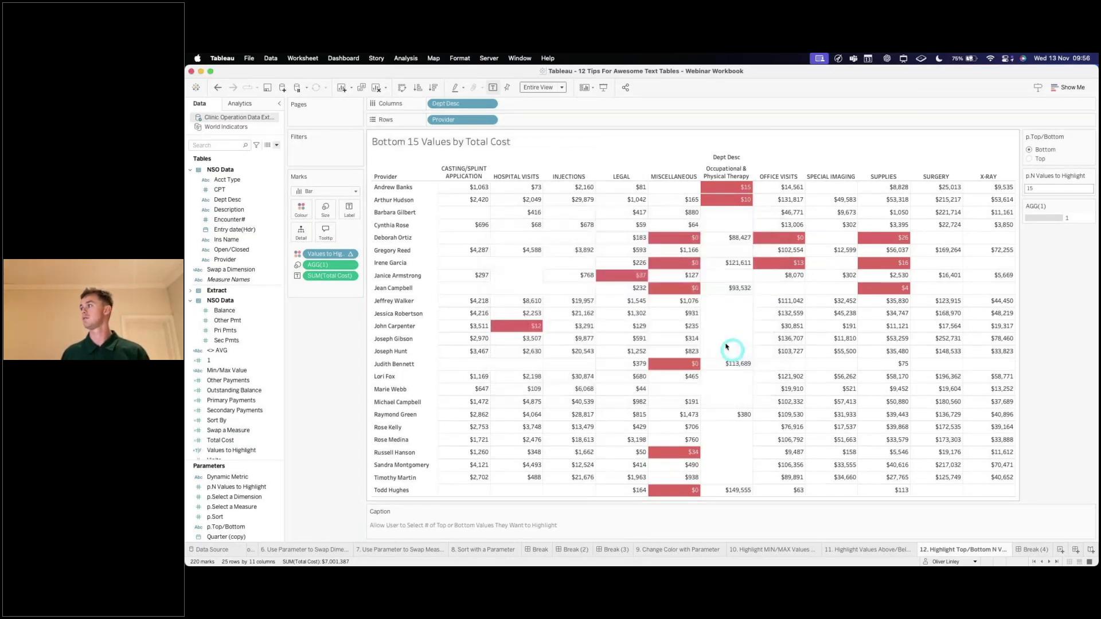
Set p.Top/Bottom to Top and p.N Values to Highlight to 20, test Bottom, and return to Top
left_click(1039, 160)
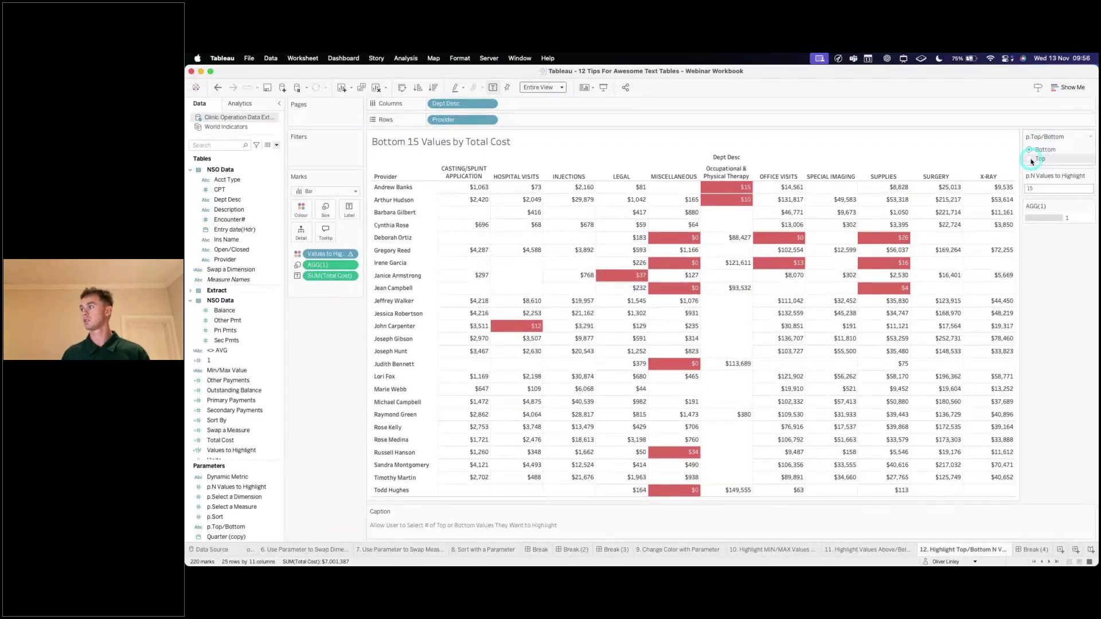
left_click(1044, 188)
type("20")
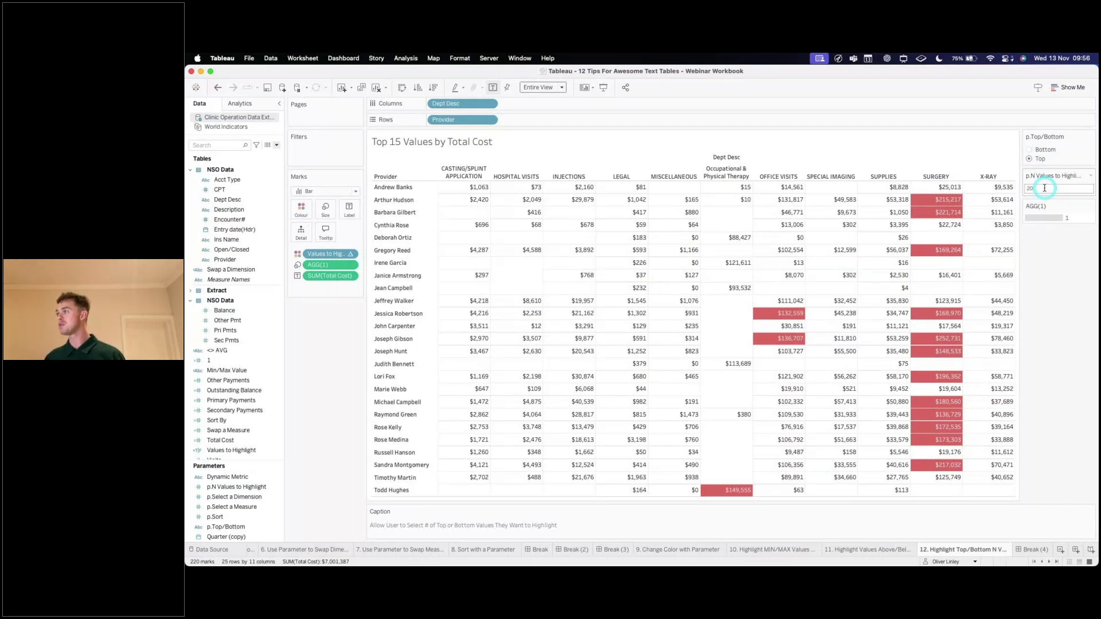
left_click(1030, 150)
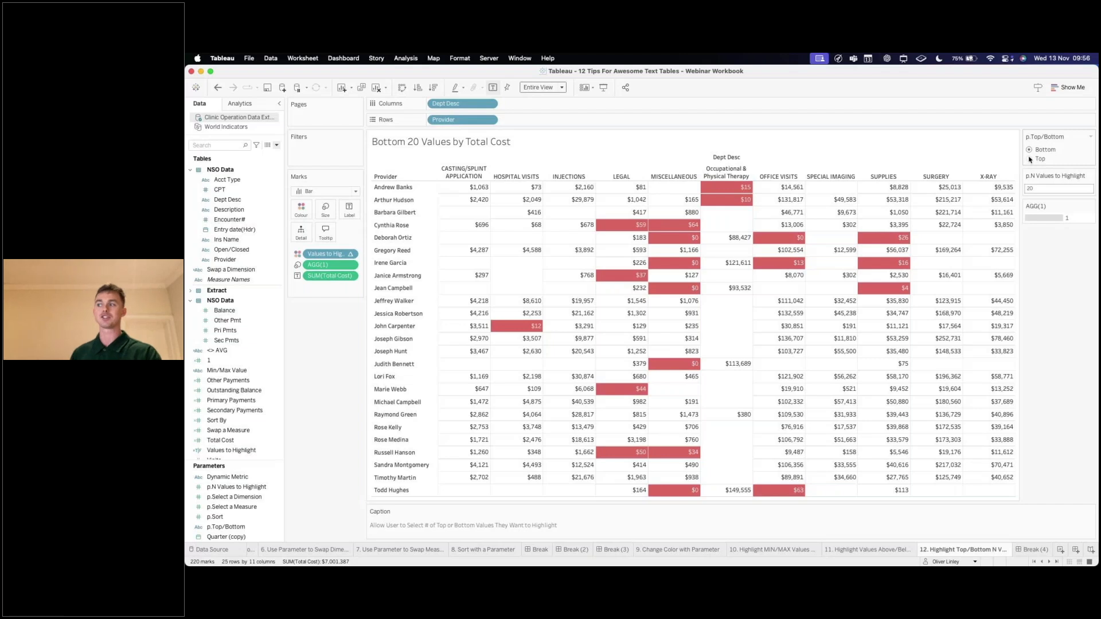
left_click(1030, 159)
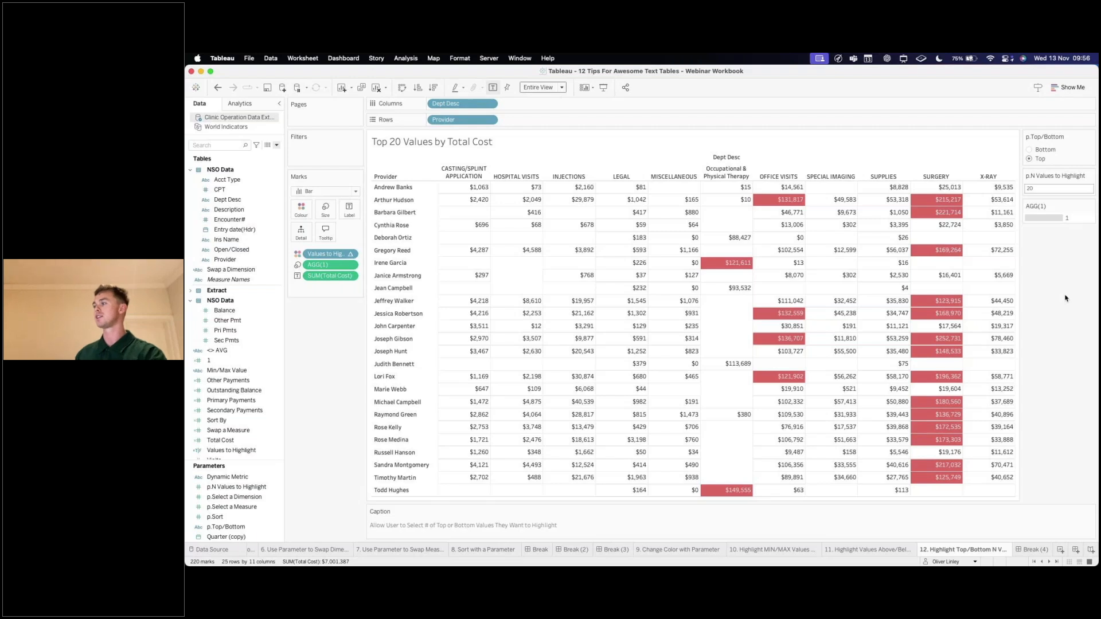
Inspect the highlighted Surgery value in the third provider row and clear the selection
left_click(948, 217)
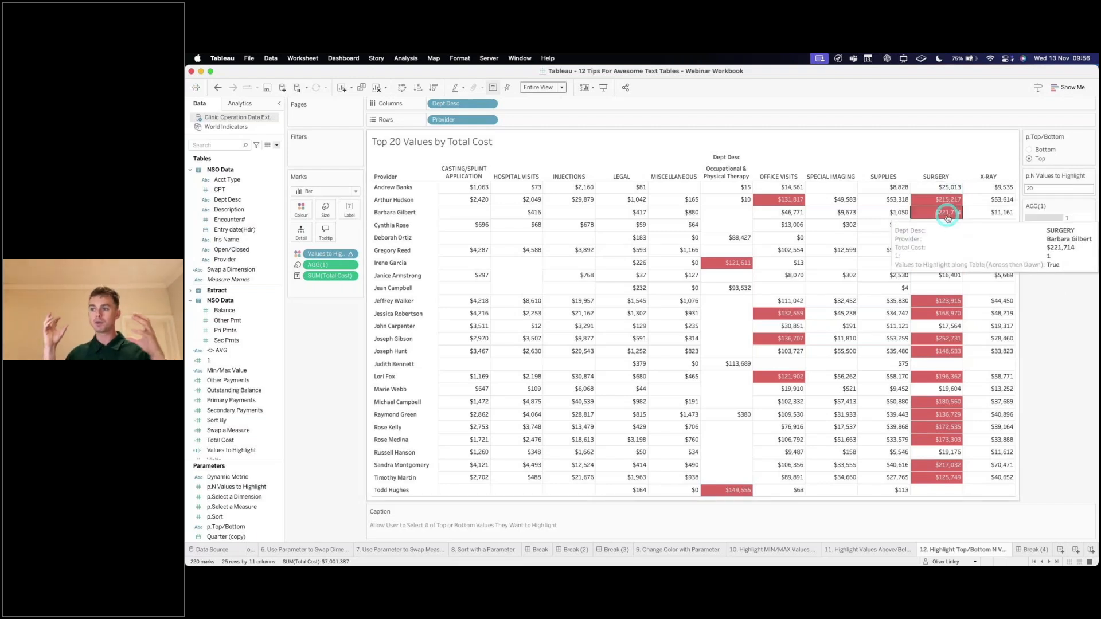
left_click(1064, 377)
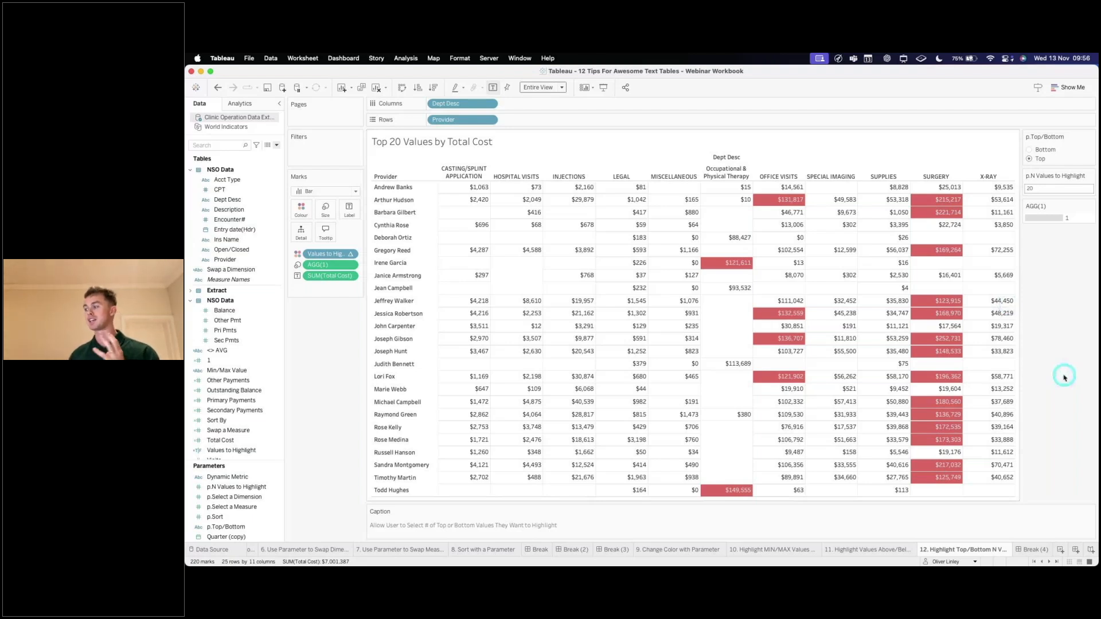
left_click(1064, 400)
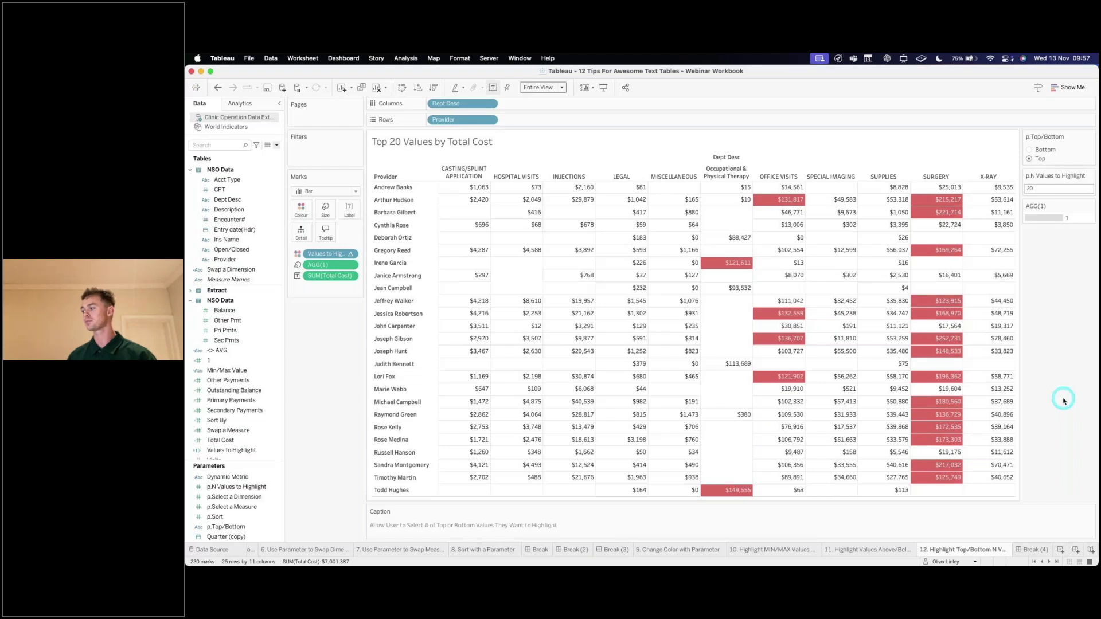
Switch to the Break (4) dashboard
left_click(1036, 551)
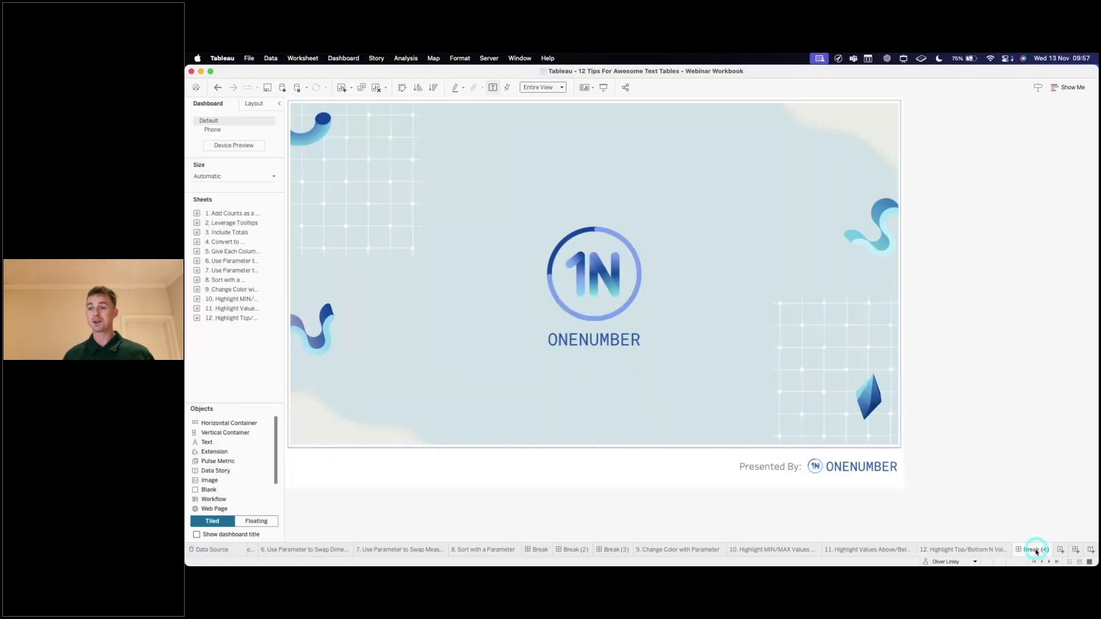
left_click(205, 377)
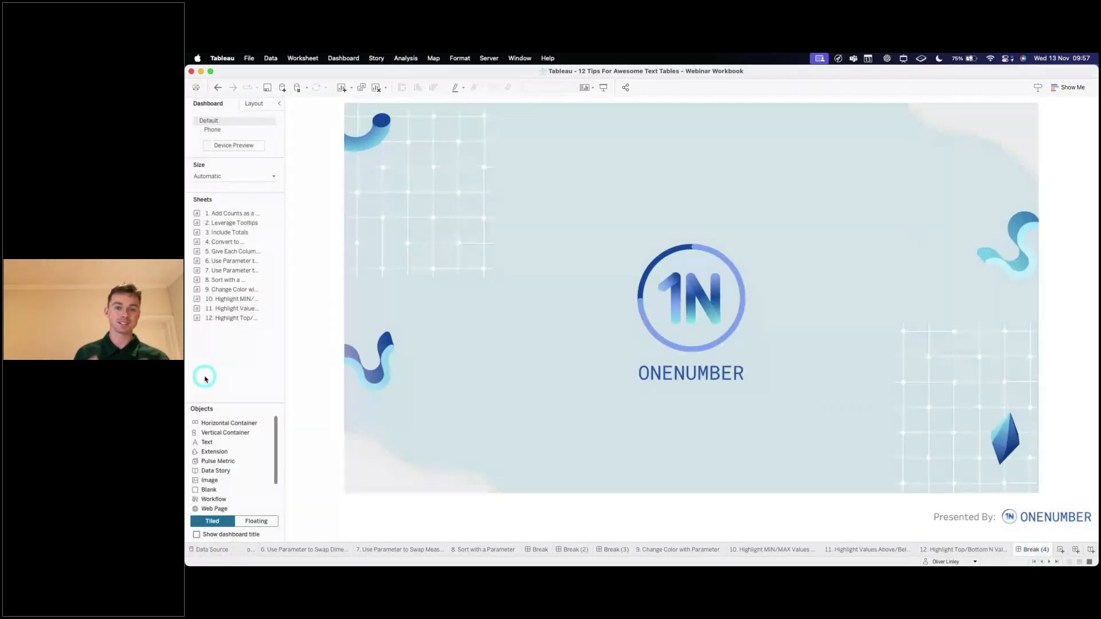